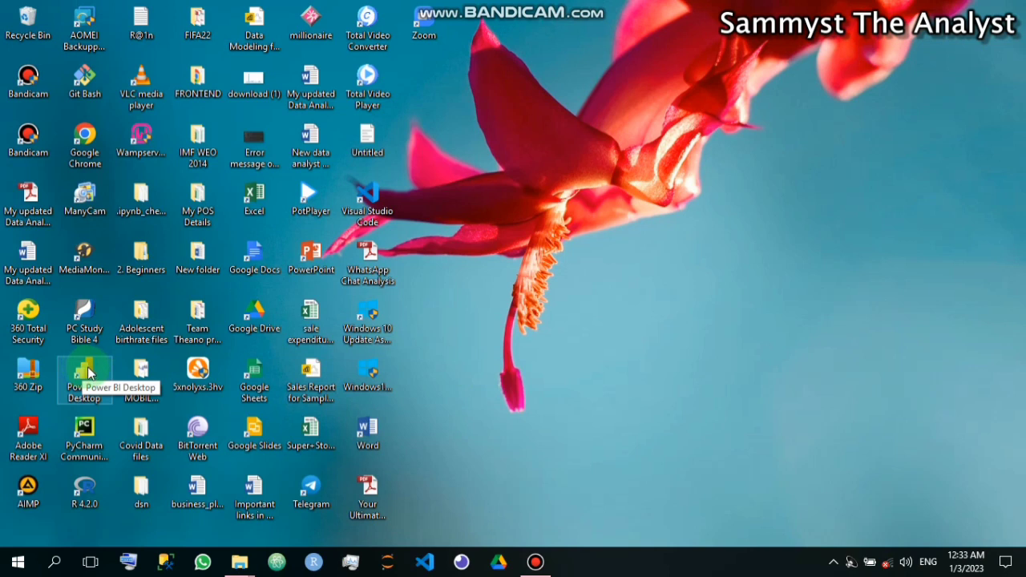
Launch Power BI Desktop and dismiss its start screen to reach a blank report
click(89, 372)
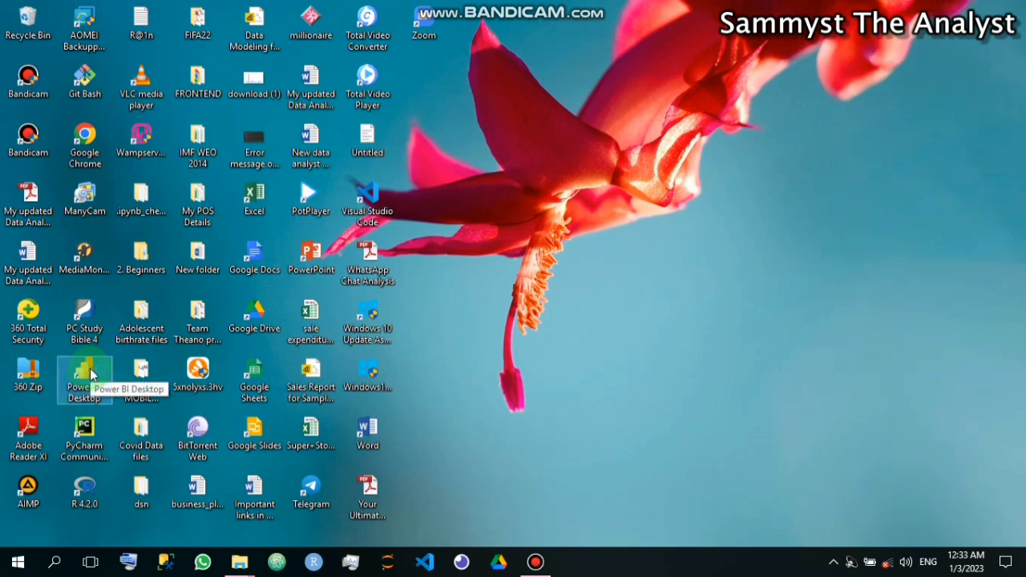
double_click(91, 373)
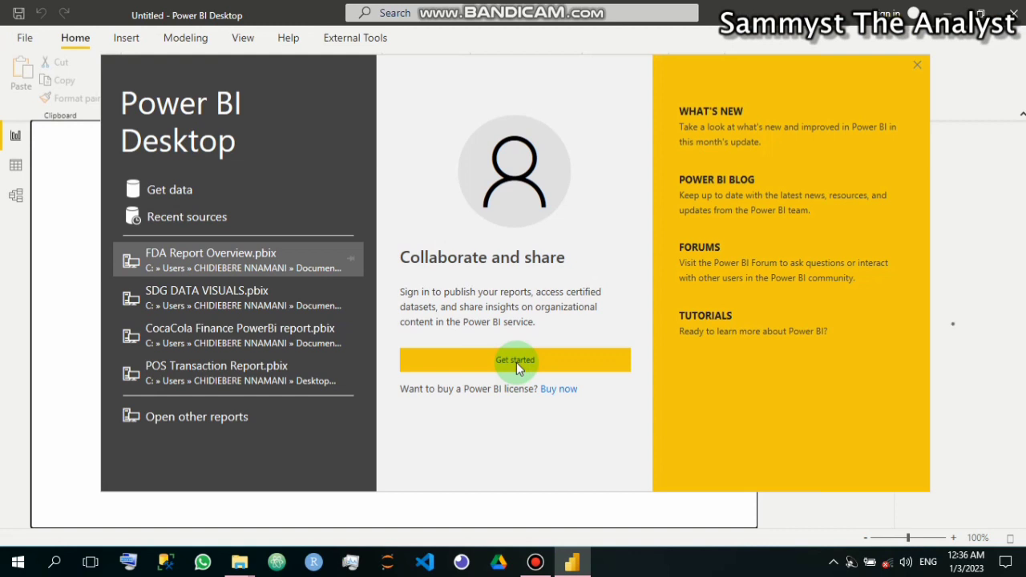
click(492, 77)
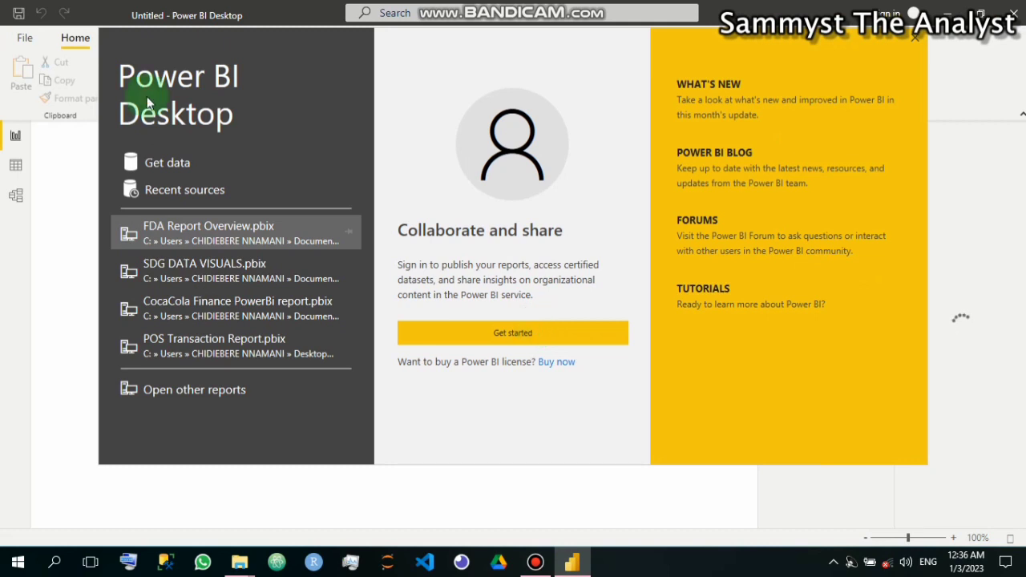
key(Escape)
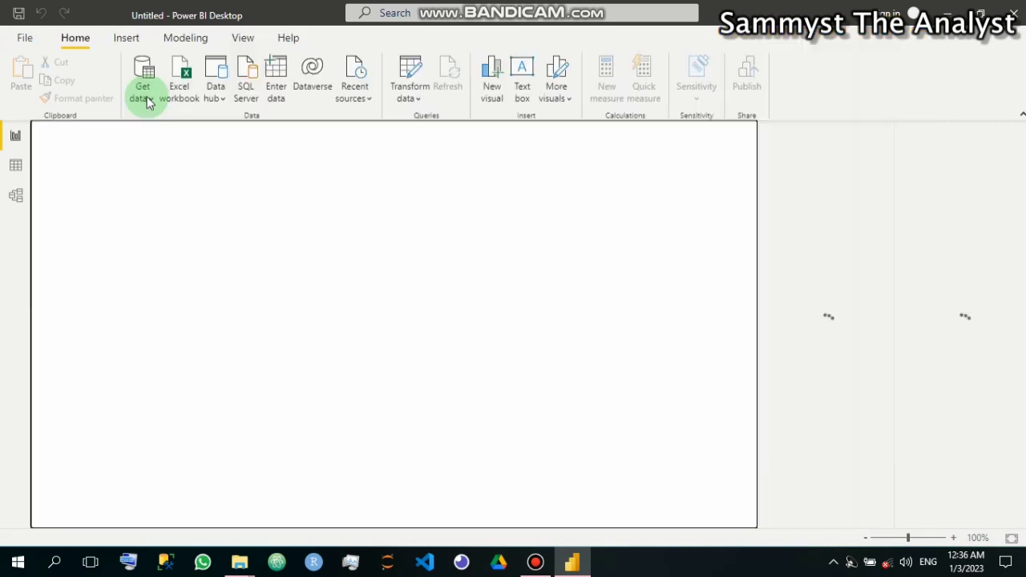
Import the Text/CSV file "Cleaned FDA data" from the food-enforcement folder as a data source
click(147, 100)
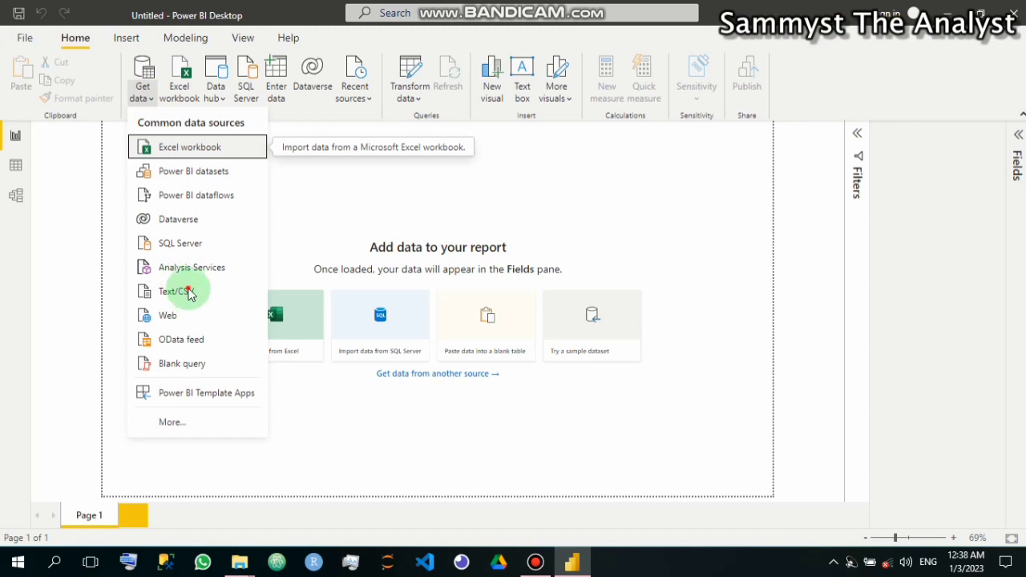
click(189, 292)
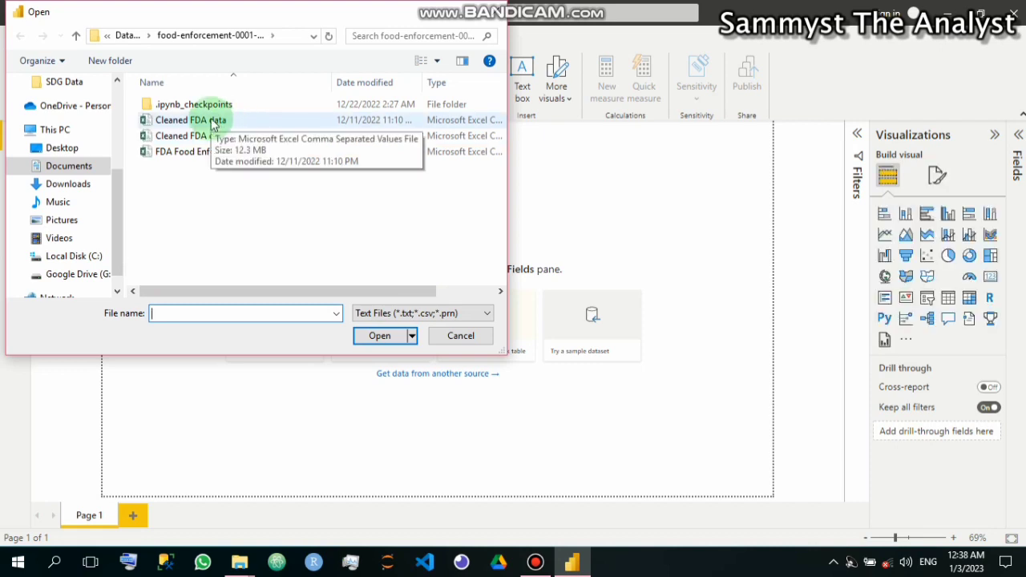
click(213, 122)
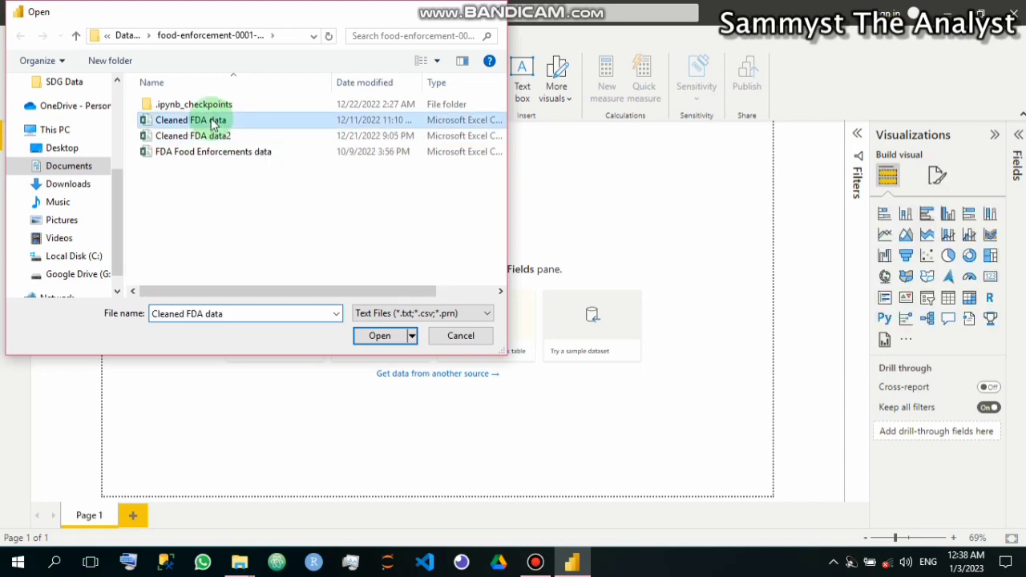
click(391, 340)
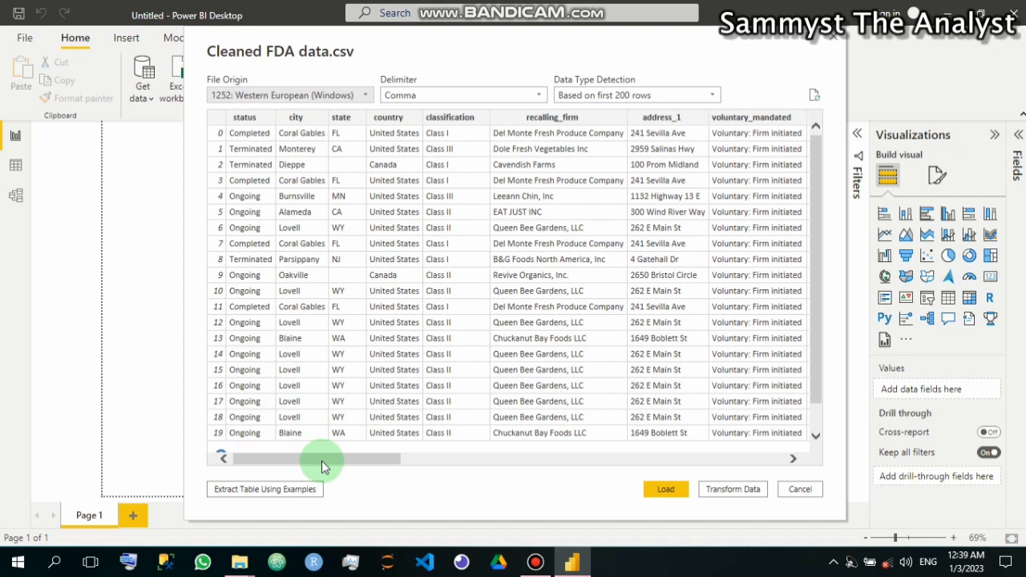
Look through the columns in the Cleaned FDA data.csv preview and open the data in Power Query Editor for transformation
drag(321, 460, 957, 504)
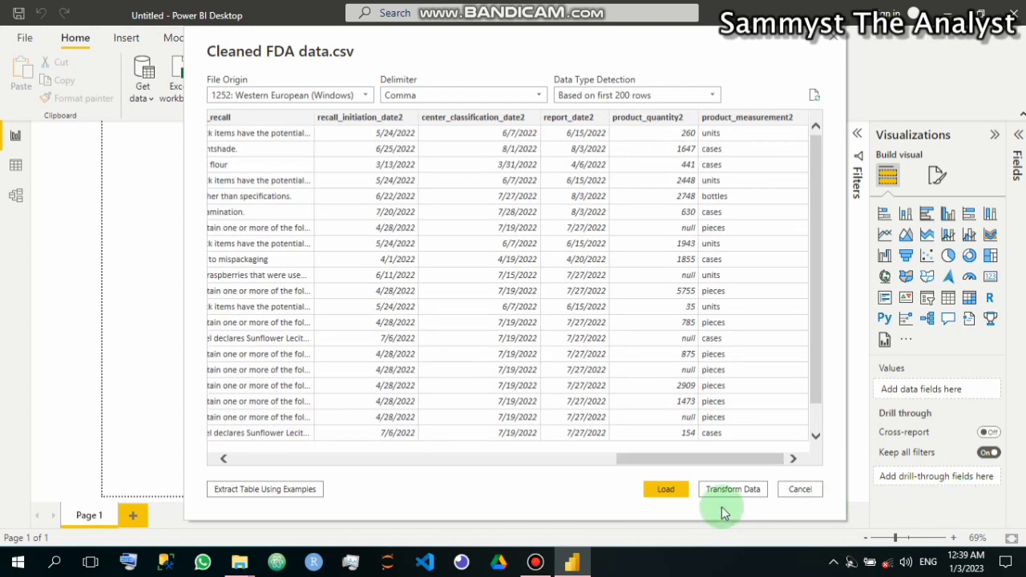
scroll(646, 274, down, 1)
scroll(646, 273, up, 1)
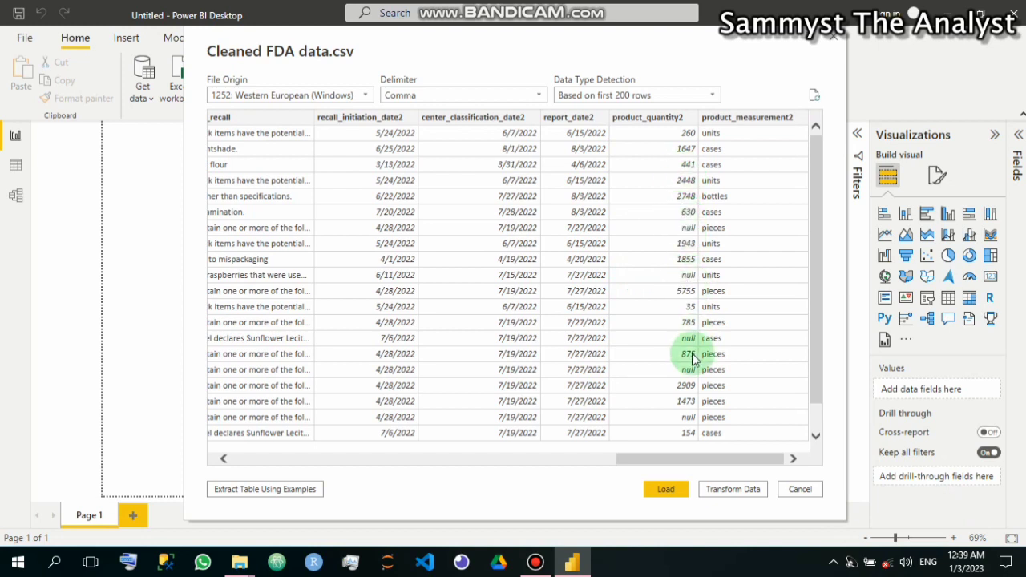
click(568, 459)
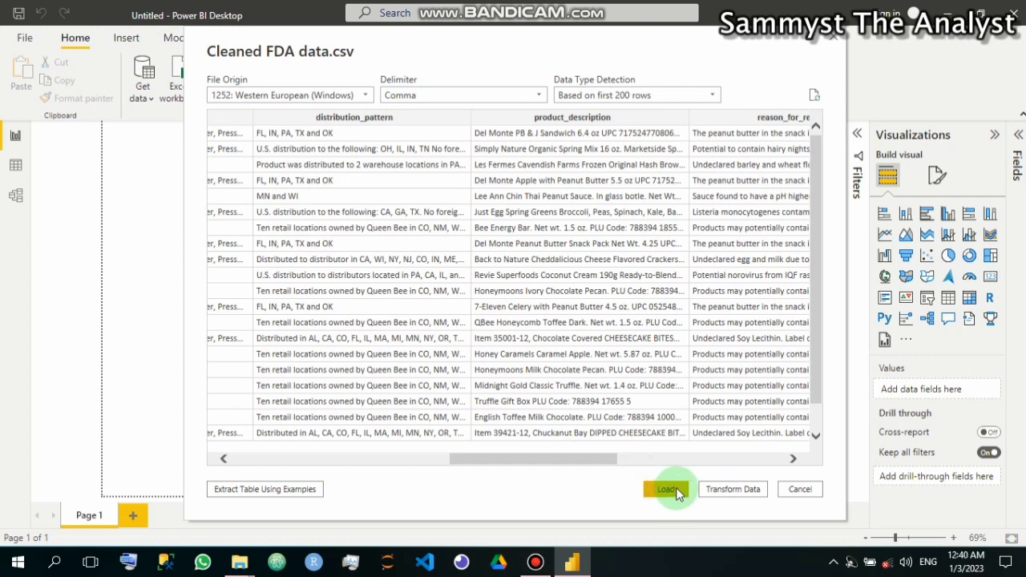
drag(602, 462, 502, 462)
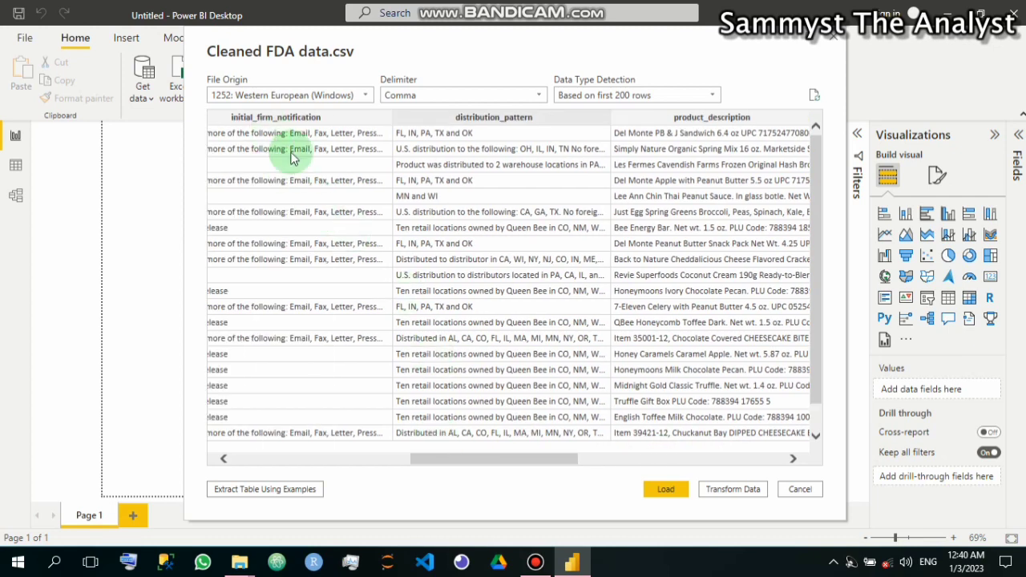
click(293, 462)
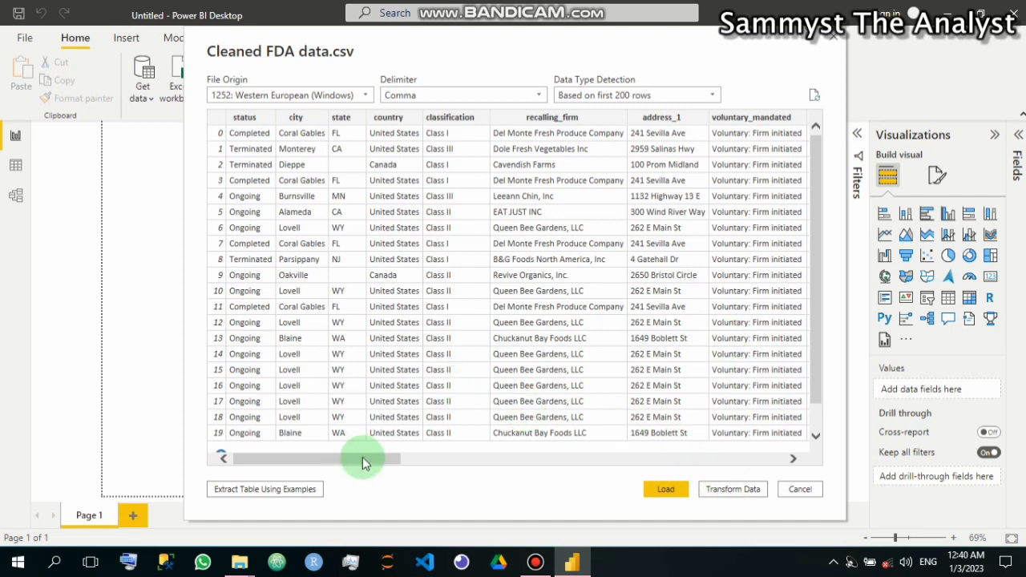
drag(365, 461, 457, 464)
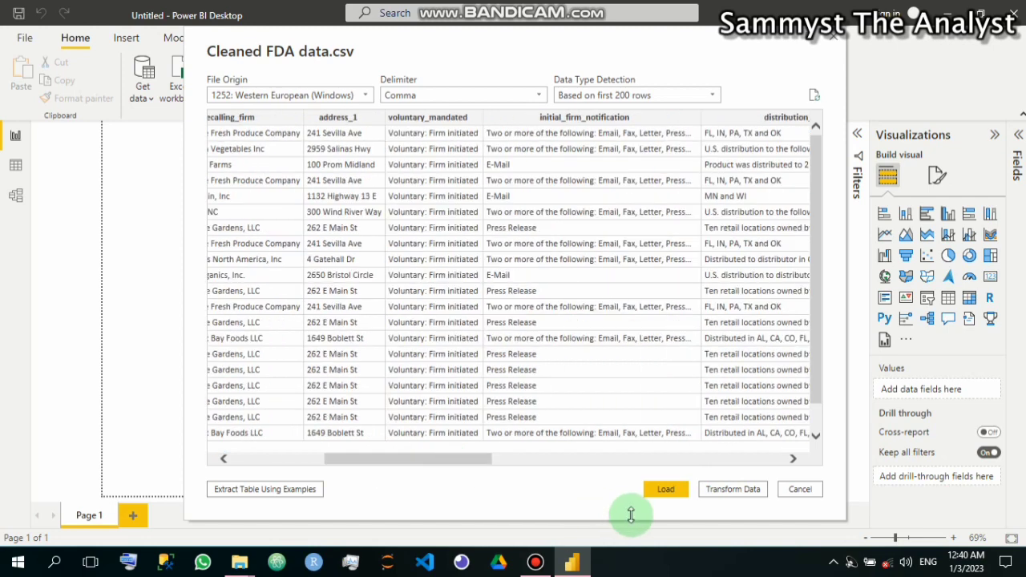
click(741, 494)
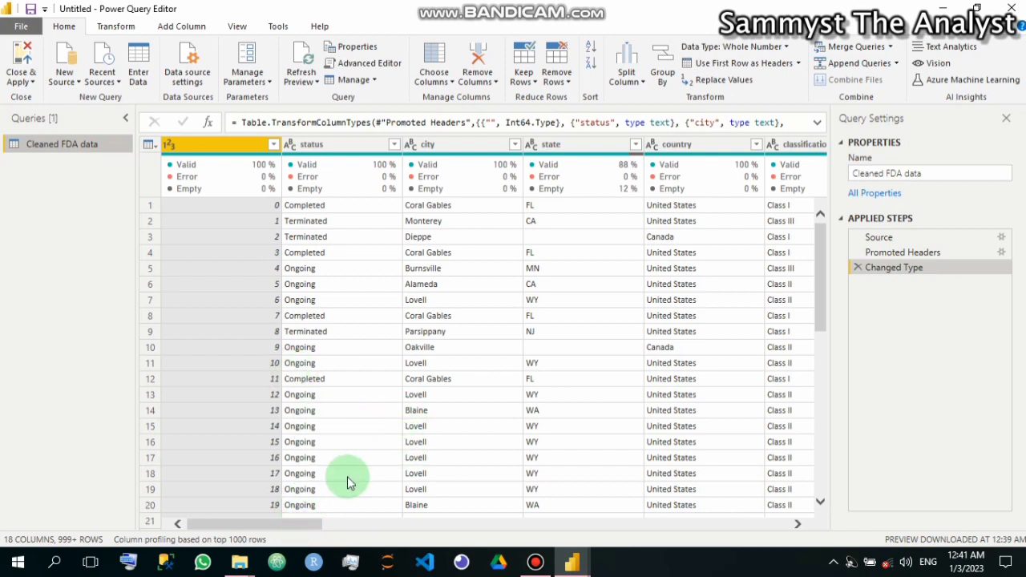
Examine the valid, error and empty percentages of every column in the Cleaned FDA data query
mouse_move(186, 171)
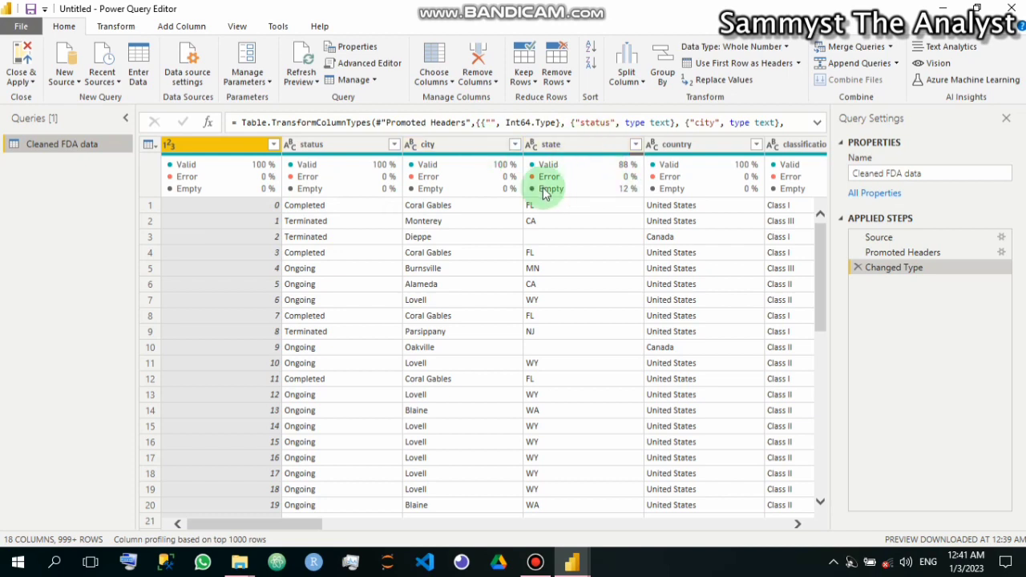
mouse_move(611, 195)
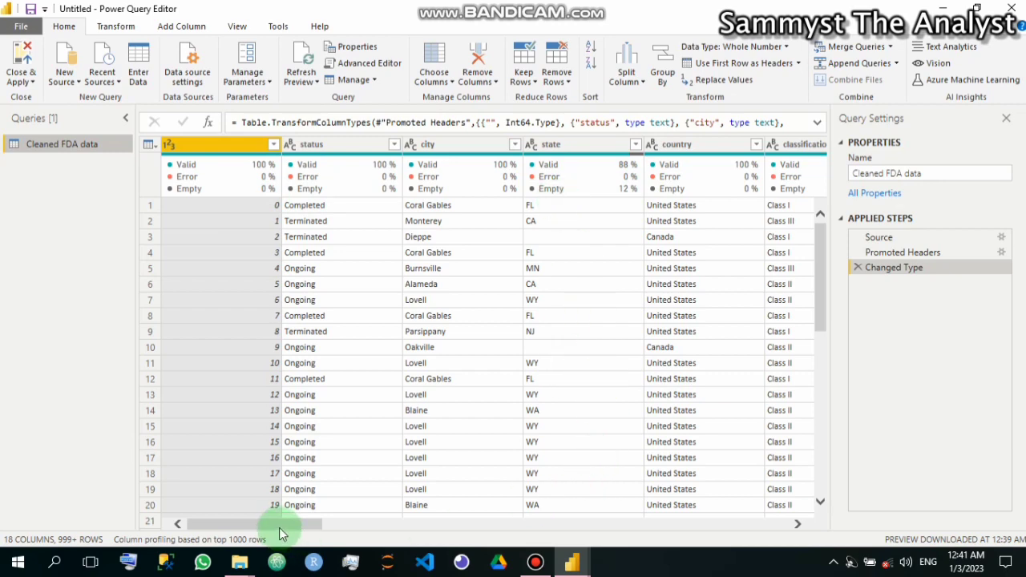
drag(279, 530, 426, 529)
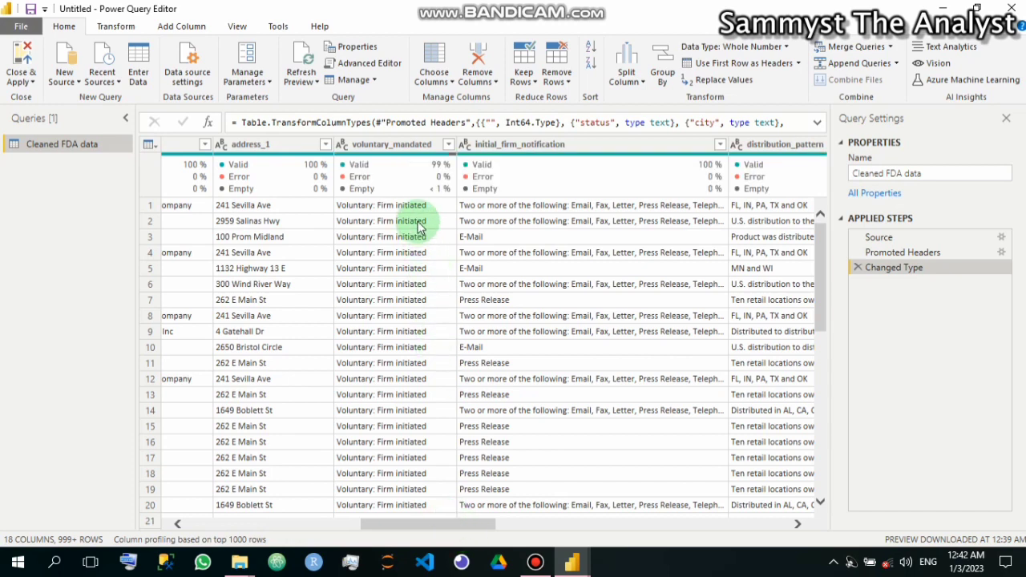
mouse_move(441, 190)
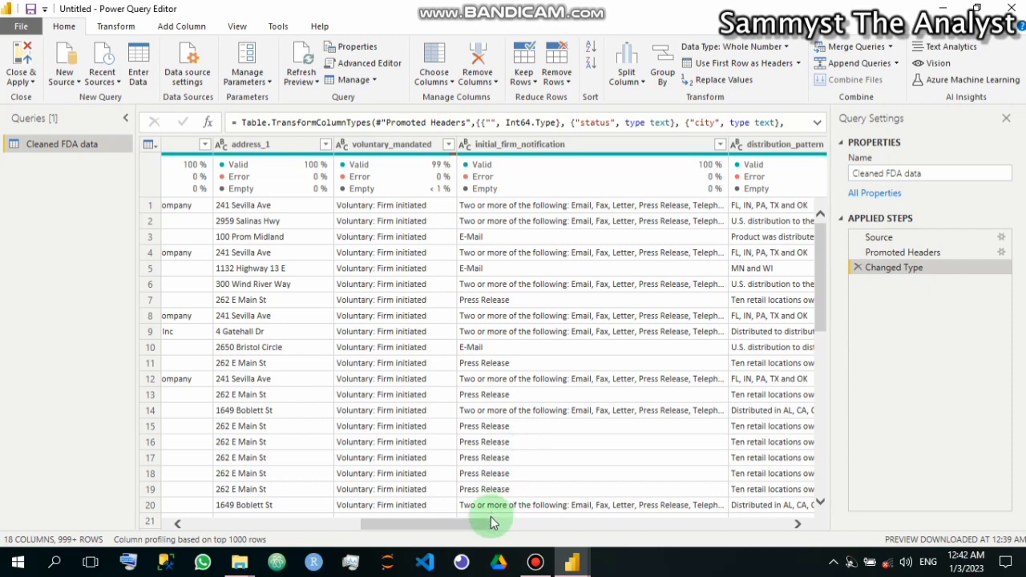
drag(483, 529, 792, 507)
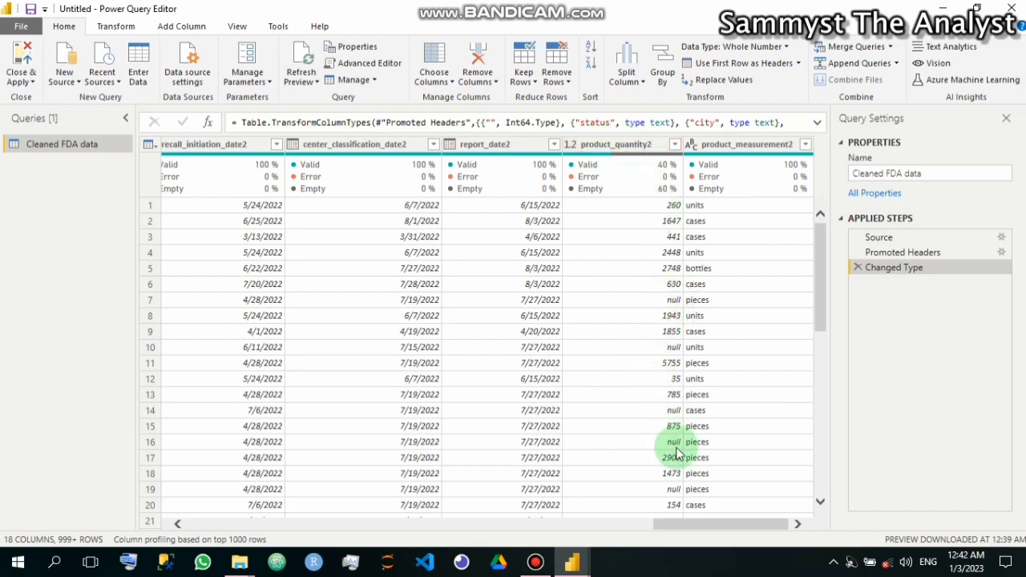
scroll(699, 323, down, 8)
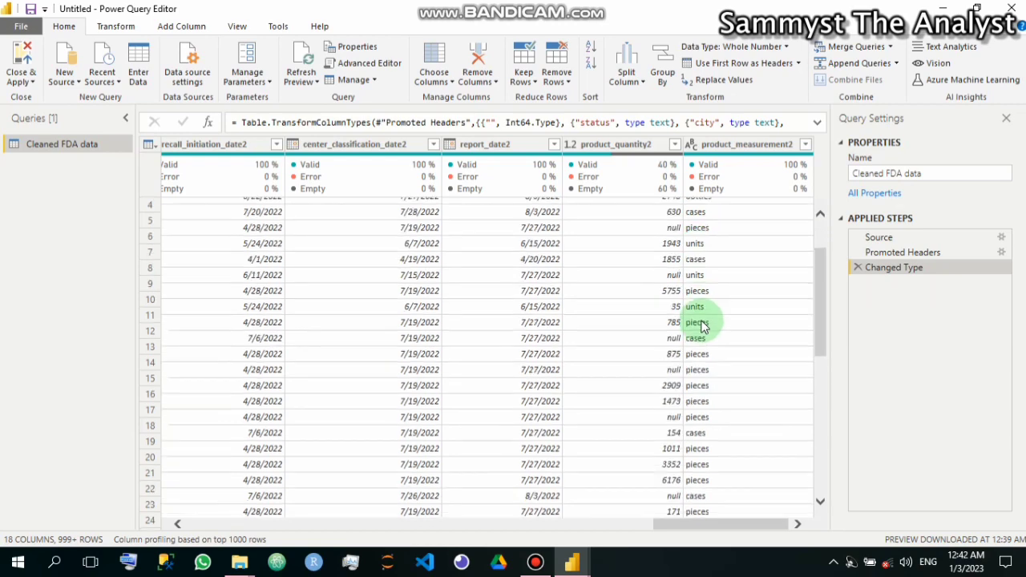
scroll(699, 326, up, 8)
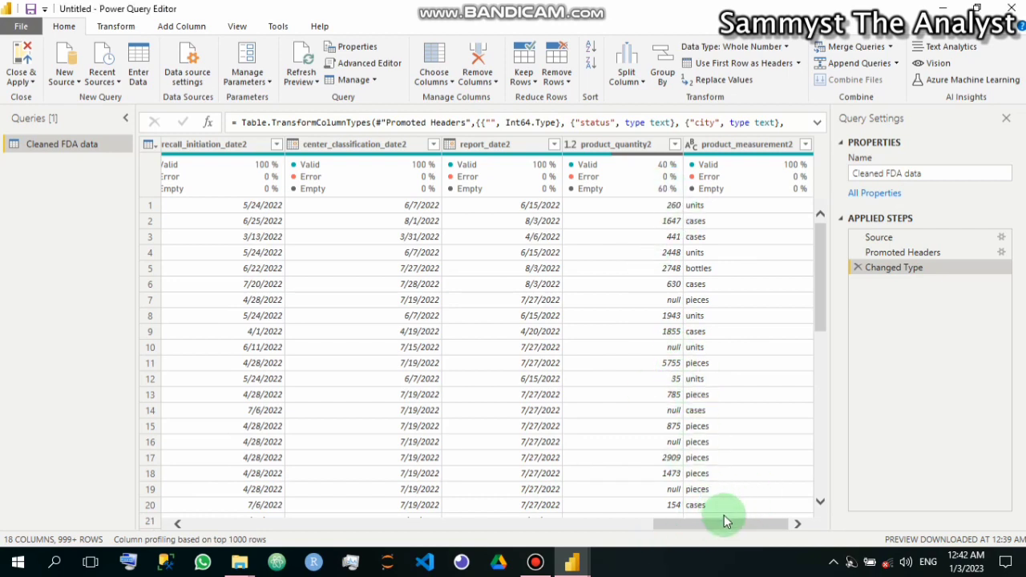
drag(734, 526, 333, 514)
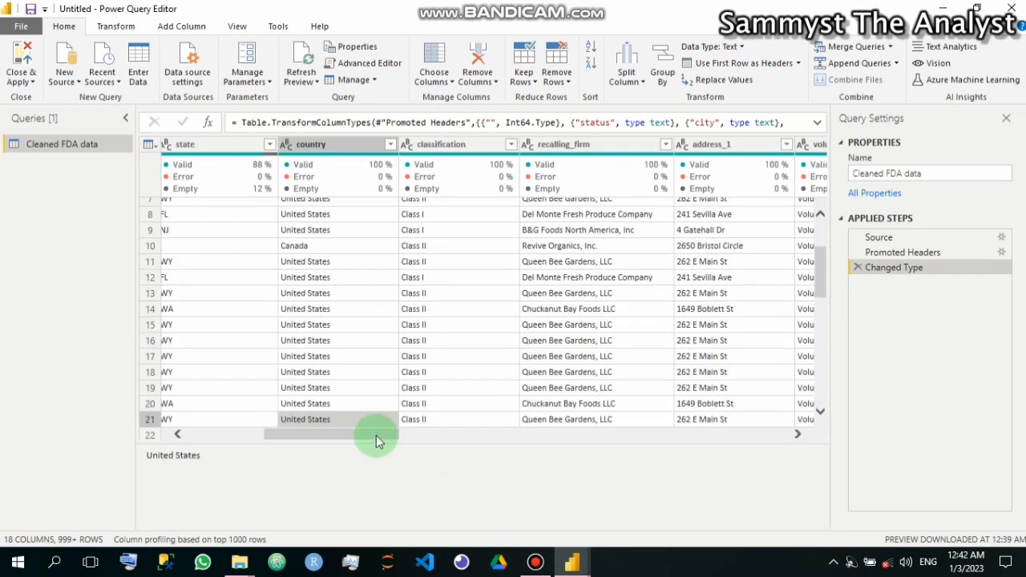
drag(376, 435, 268, 442)
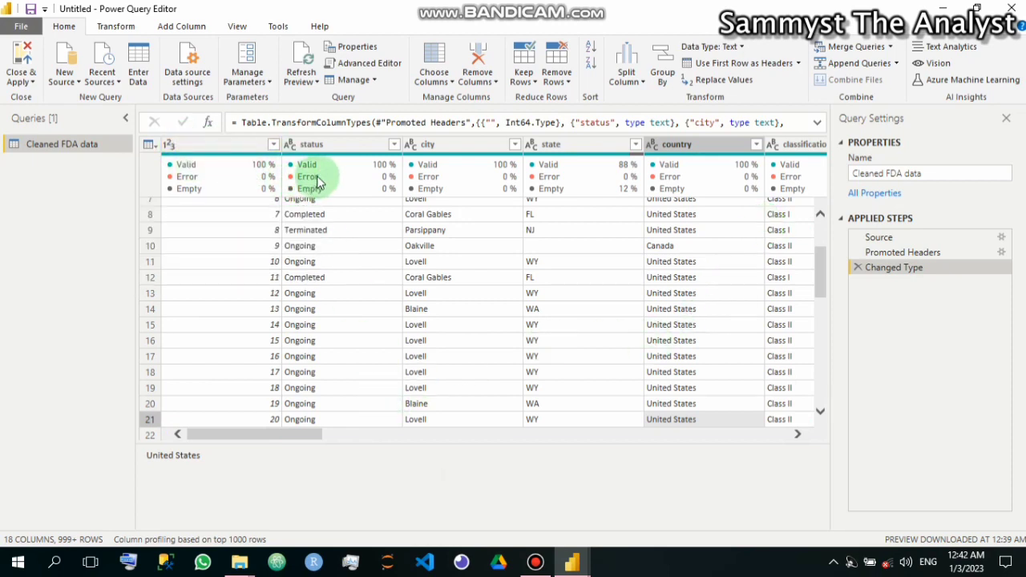
mouse_move(347, 168)
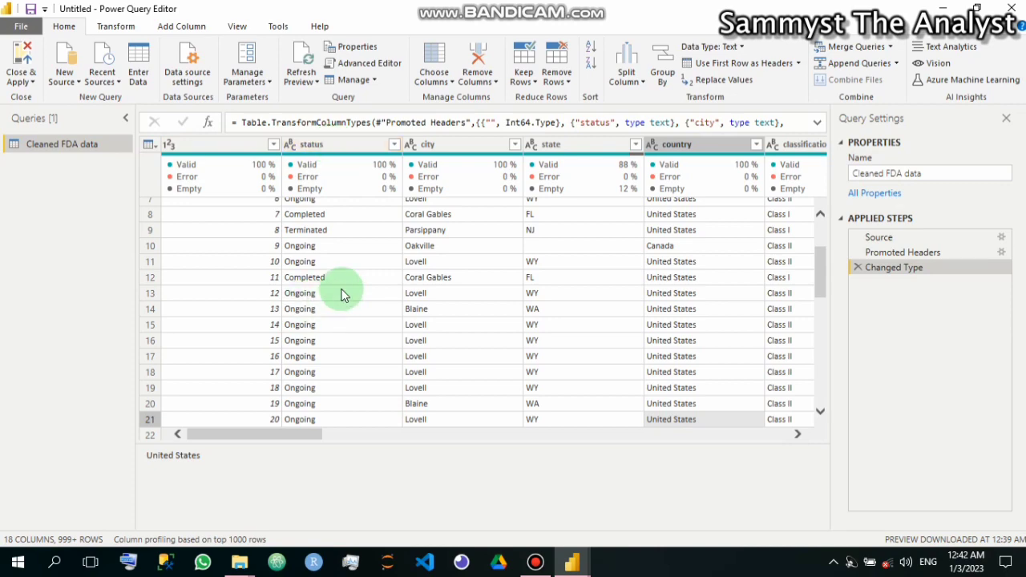
scroll(343, 294, up, 2)
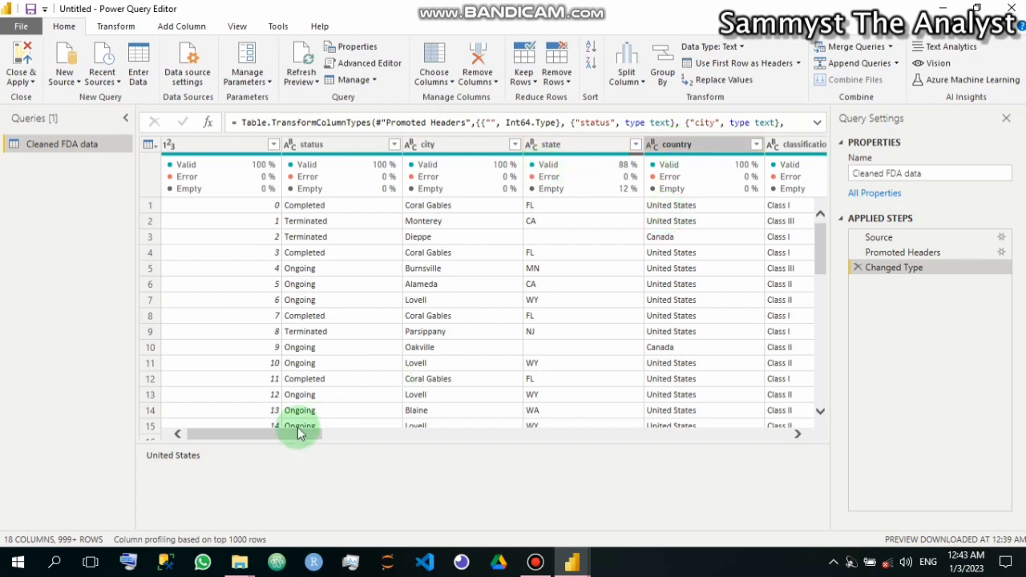
Check the data types of the text, date and quantity columns, and return to select the country column
drag(296, 439, 373, 440)
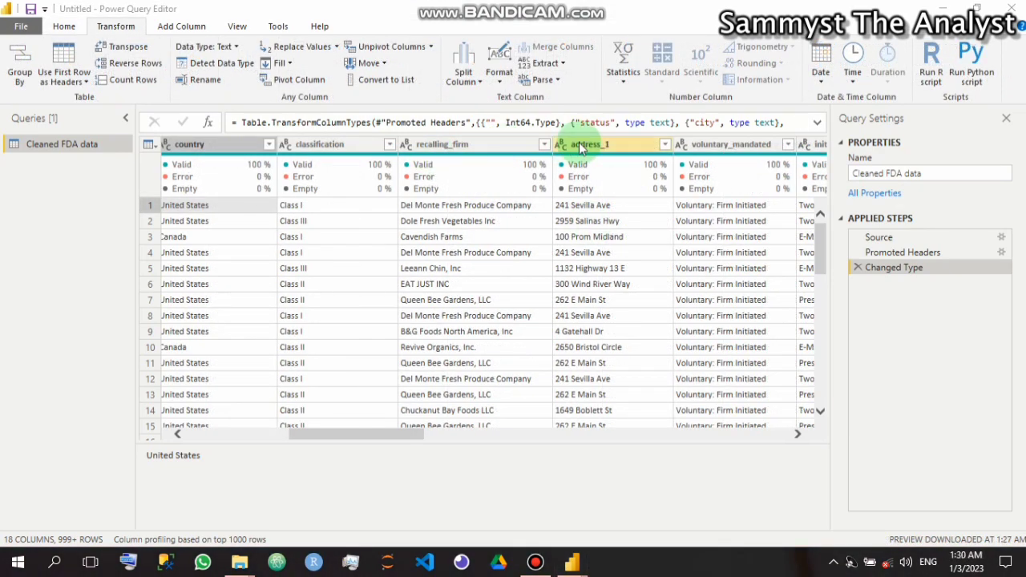
click(681, 151)
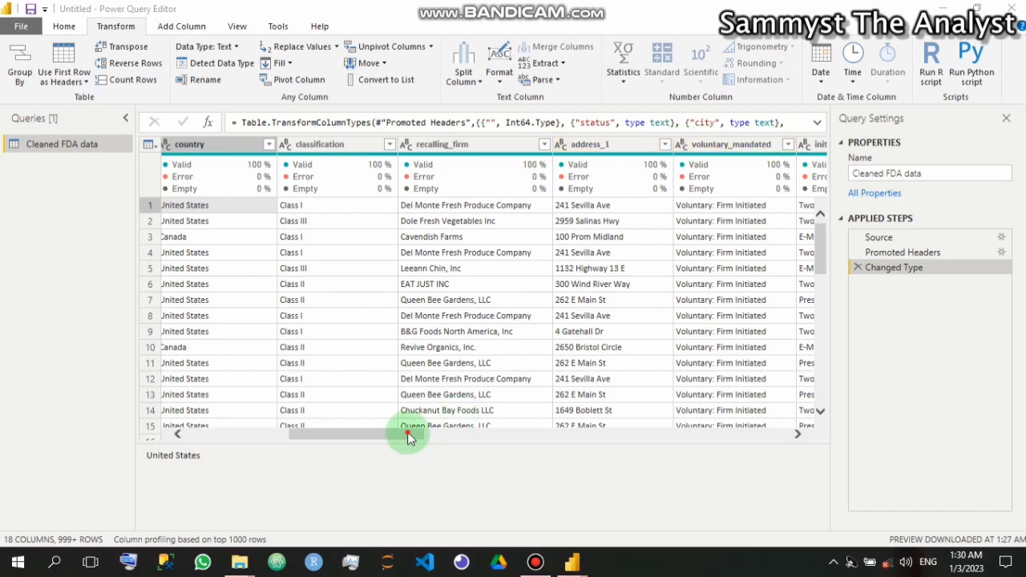
drag(408, 437, 679, 432)
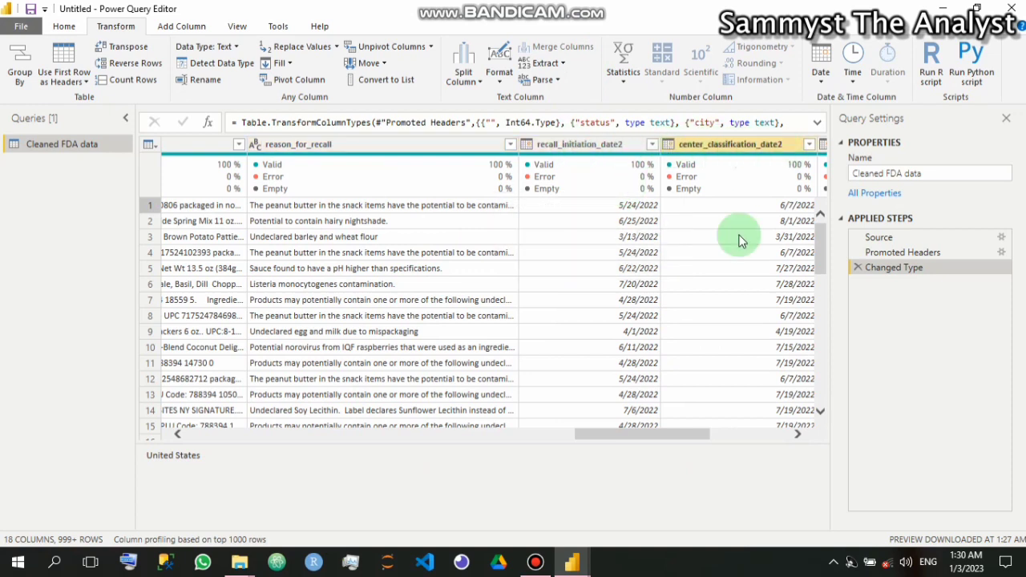
drag(676, 436, 694, 437)
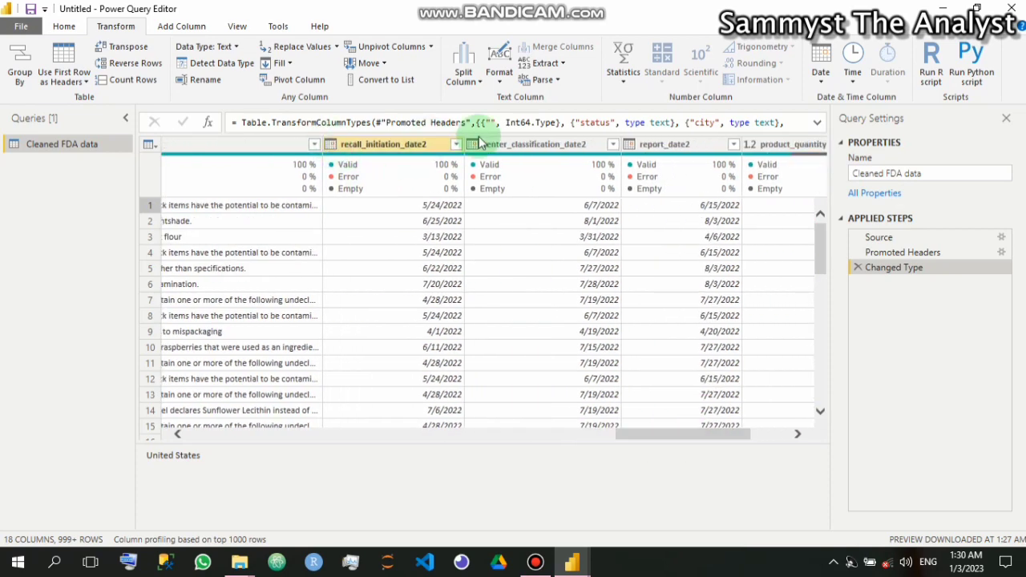
click(478, 142)
click(633, 146)
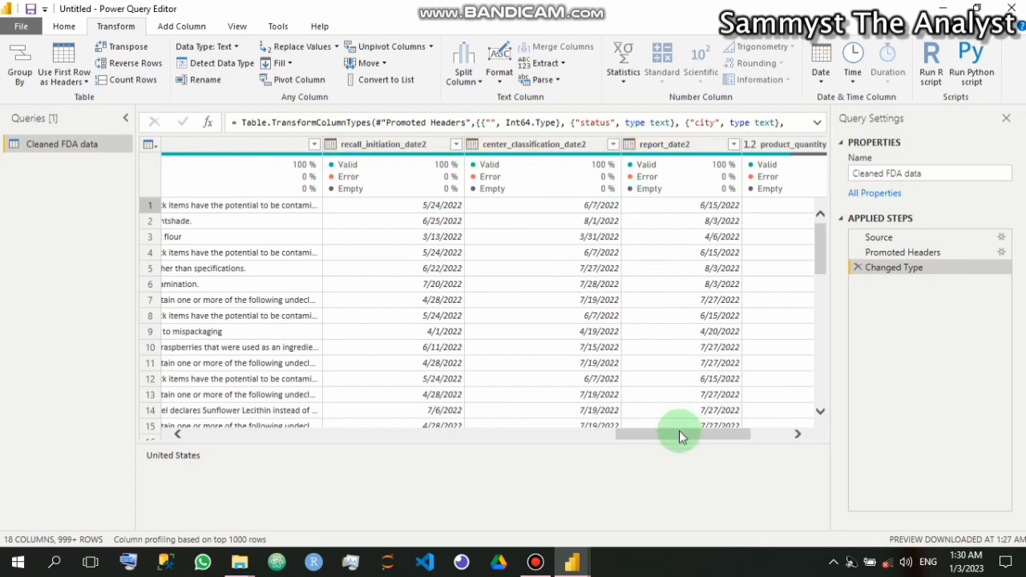
drag(678, 437, 745, 437)
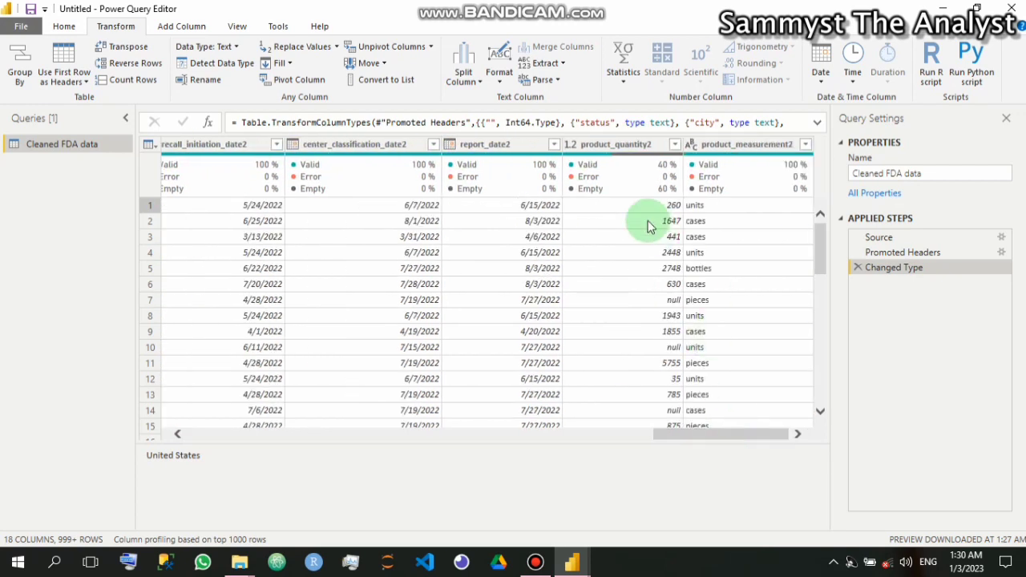
click(635, 148)
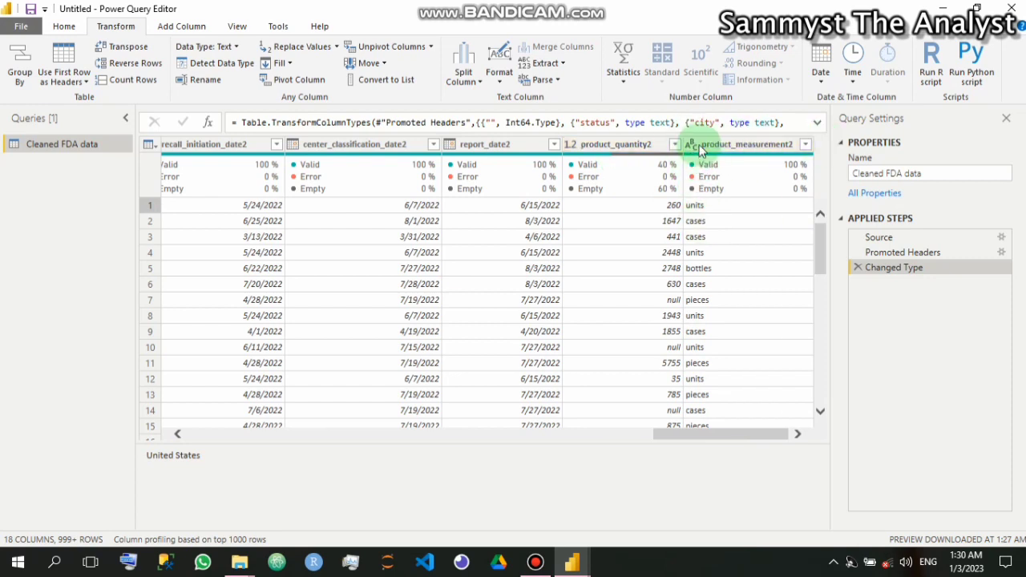
drag(723, 436, 333, 447)
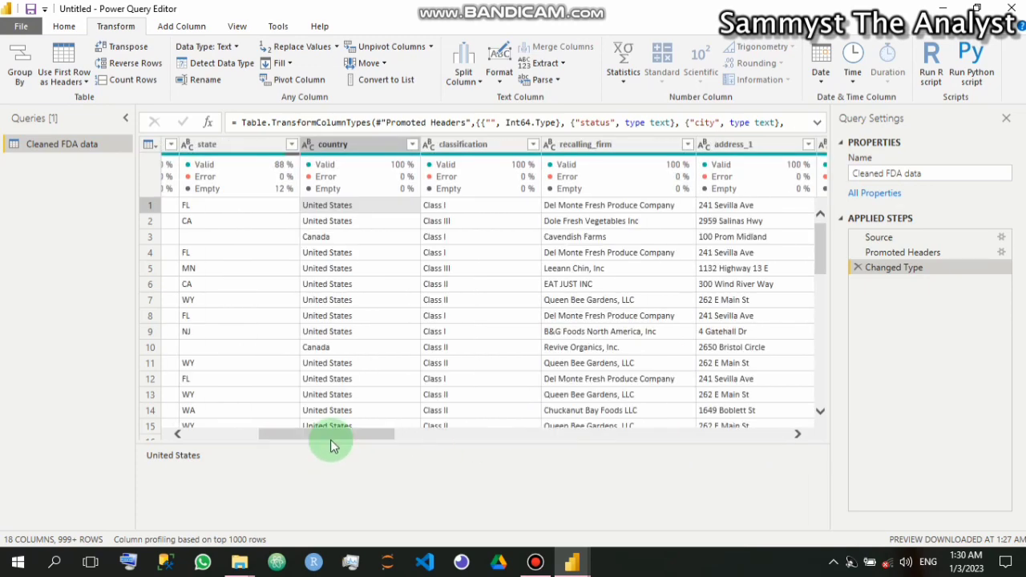
click(361, 145)
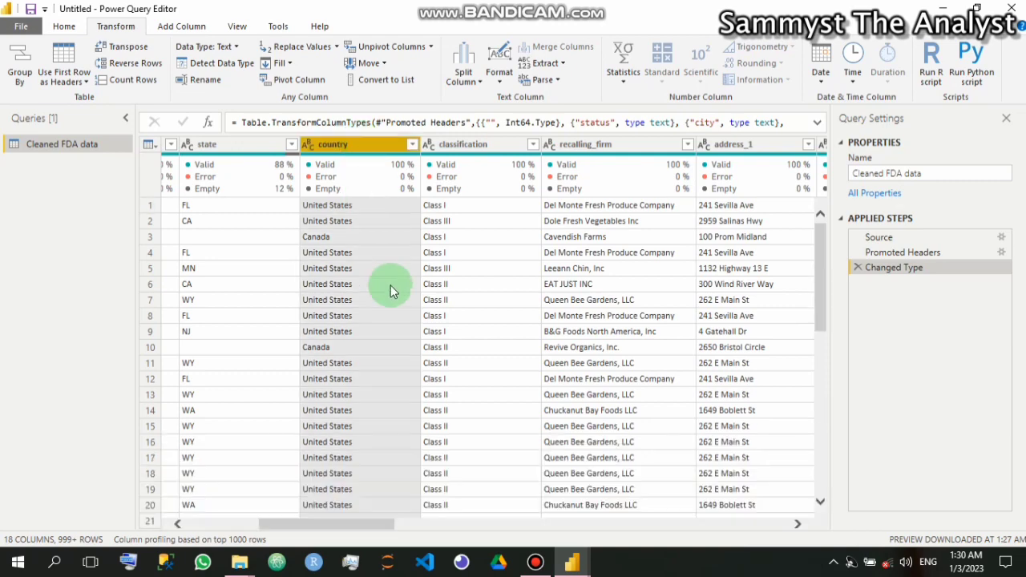
Remove the unnamed index, address_1, distribution_pattern, product_description and reason_for_recall columns from the Cleaned FDA data query
drag(381, 529, 307, 533)
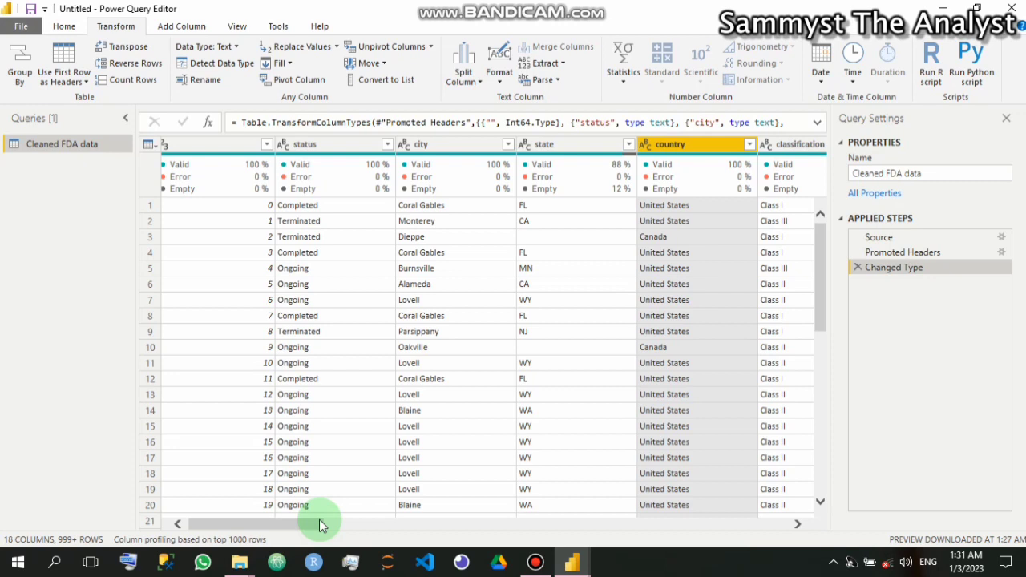
drag(265, 526, 259, 525)
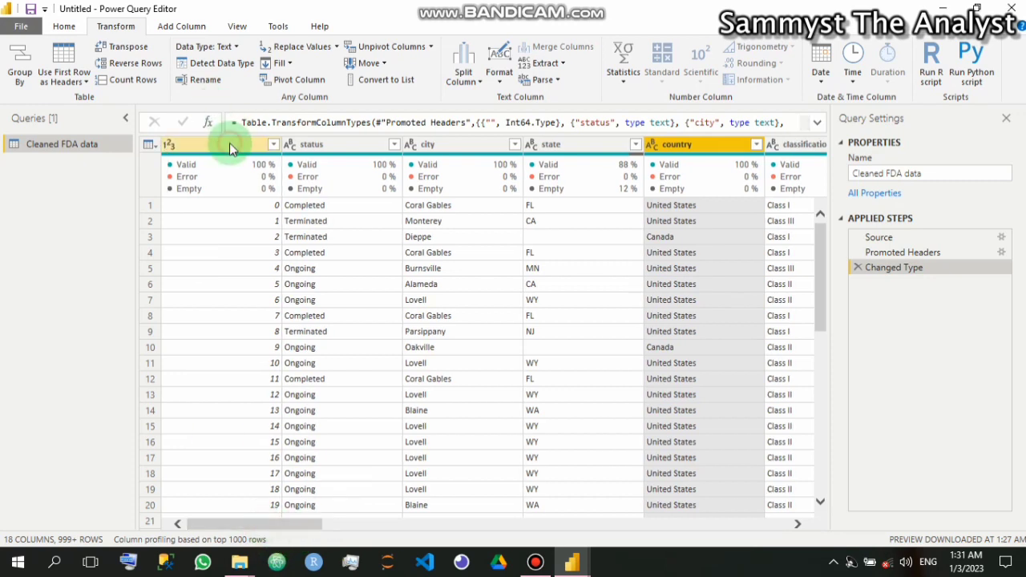
click(229, 142)
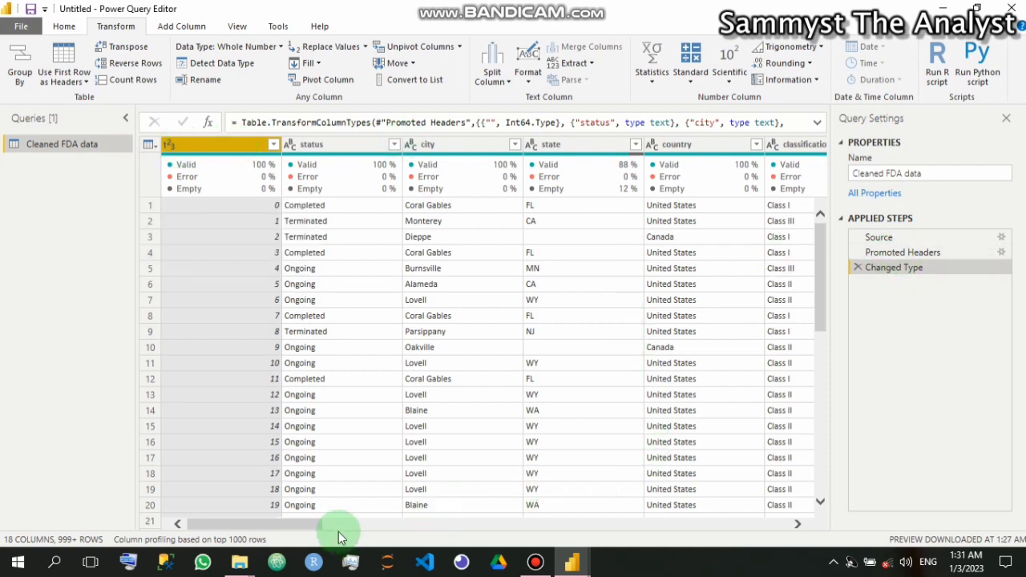
drag(309, 523, 469, 527)
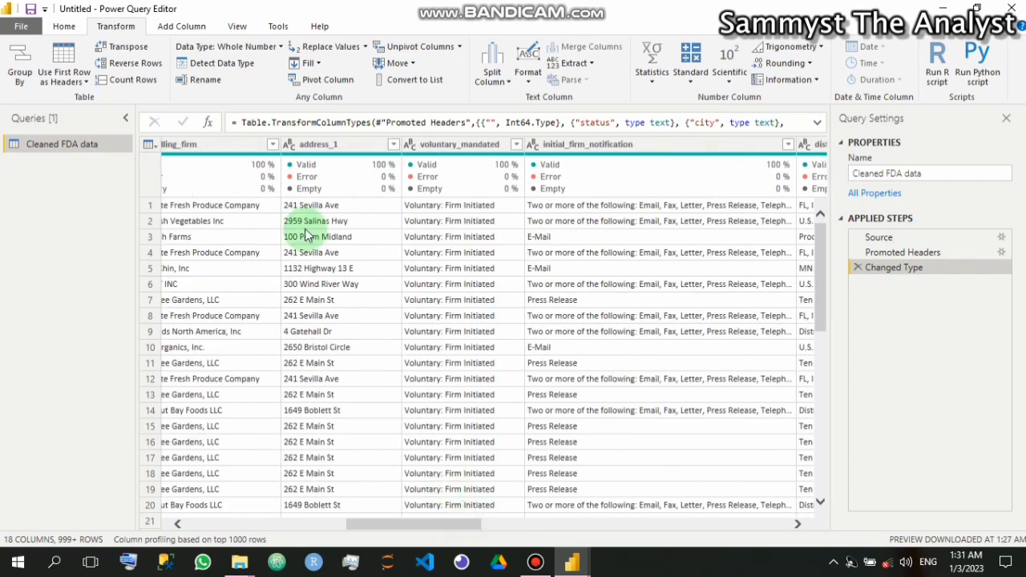
click(342, 145)
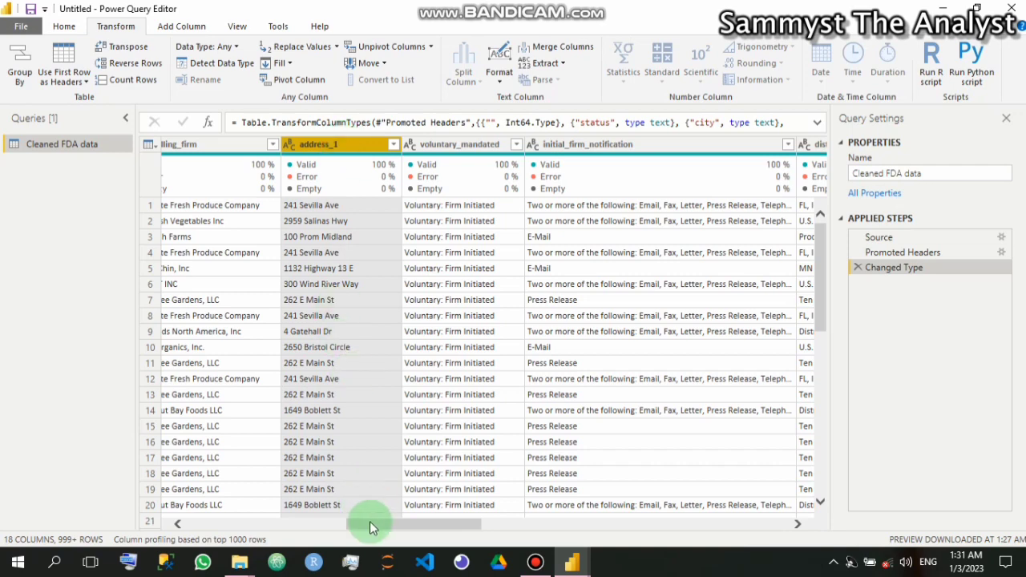
drag(383, 524, 501, 481)
click(459, 149)
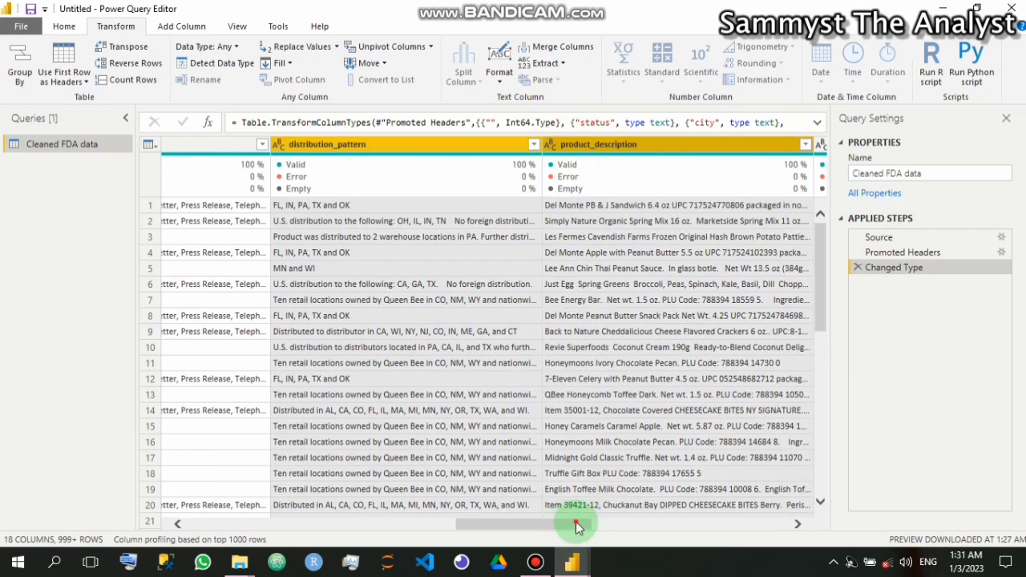
drag(578, 526, 668, 522)
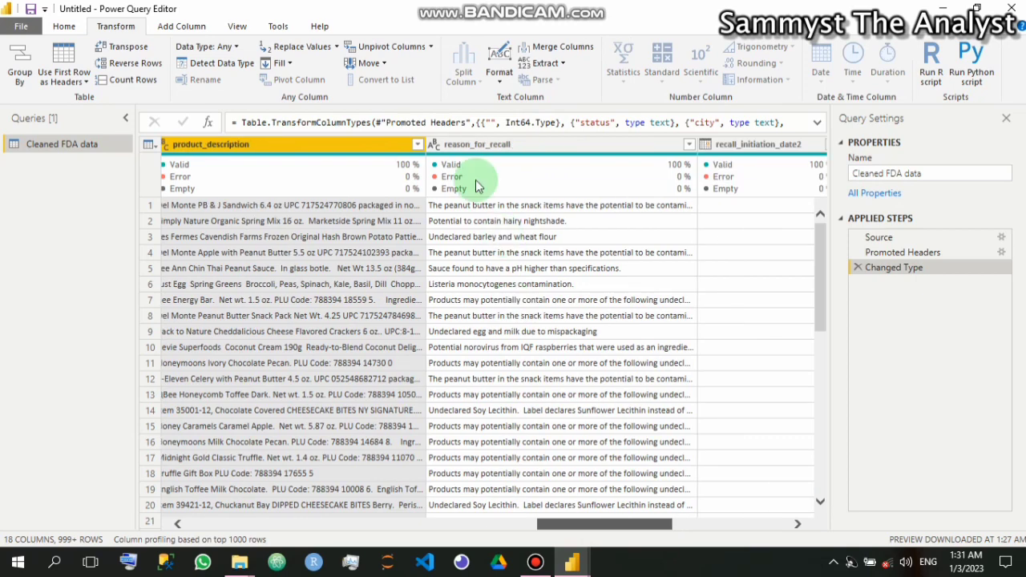
ctrl+click(483, 148)
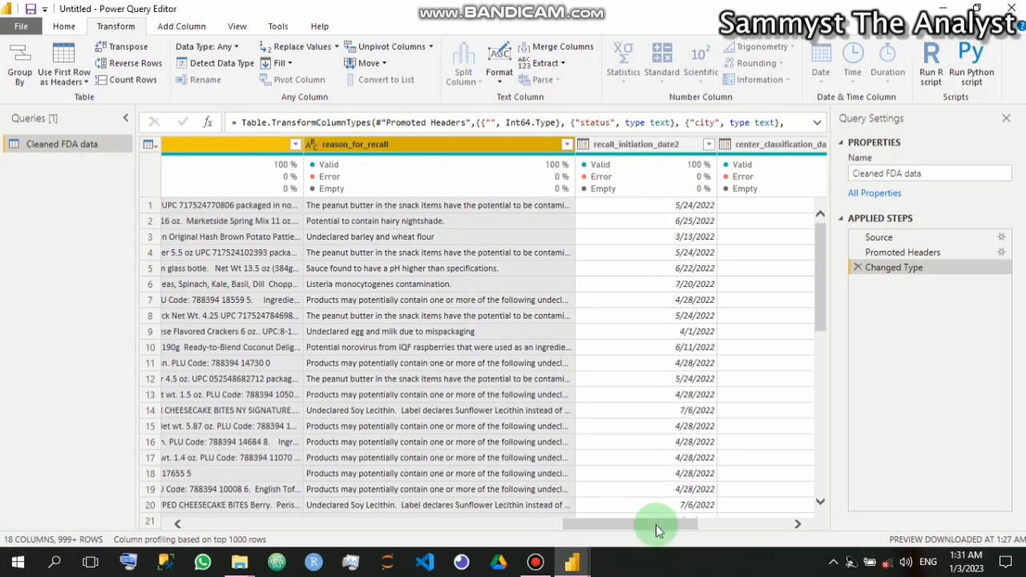
drag(656, 526, 738, 529)
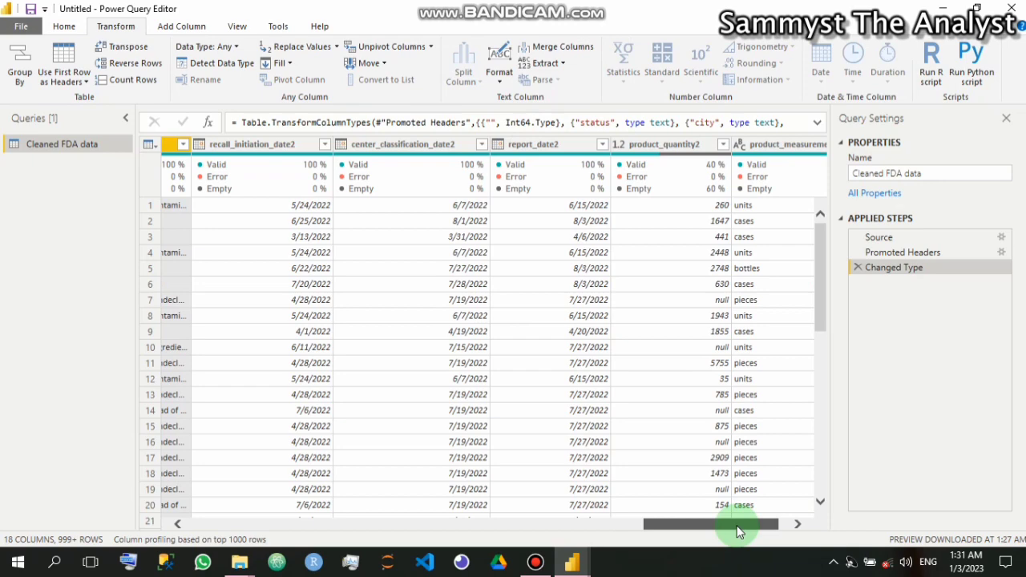
drag(738, 531, 391, 334)
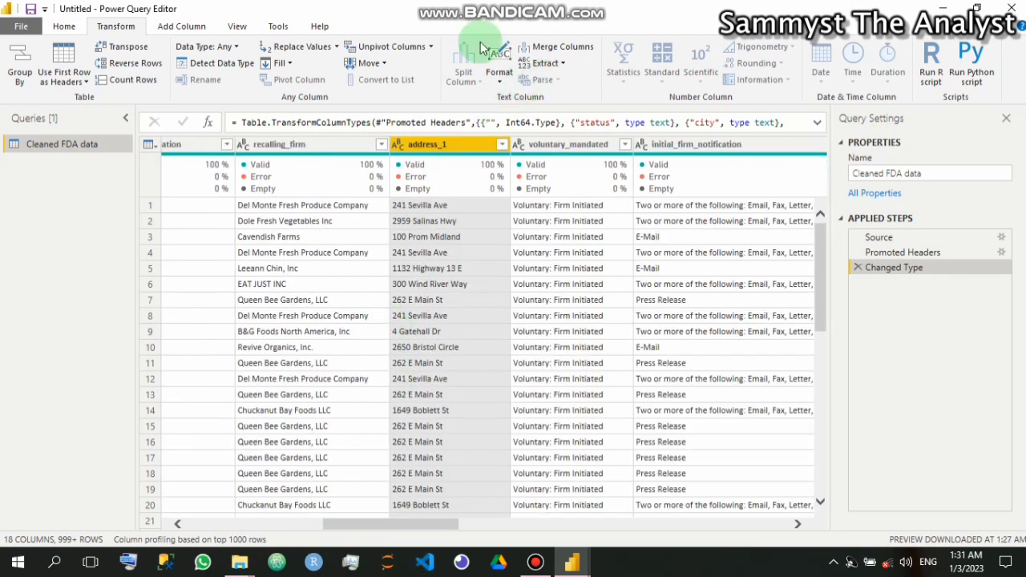
click(64, 26)
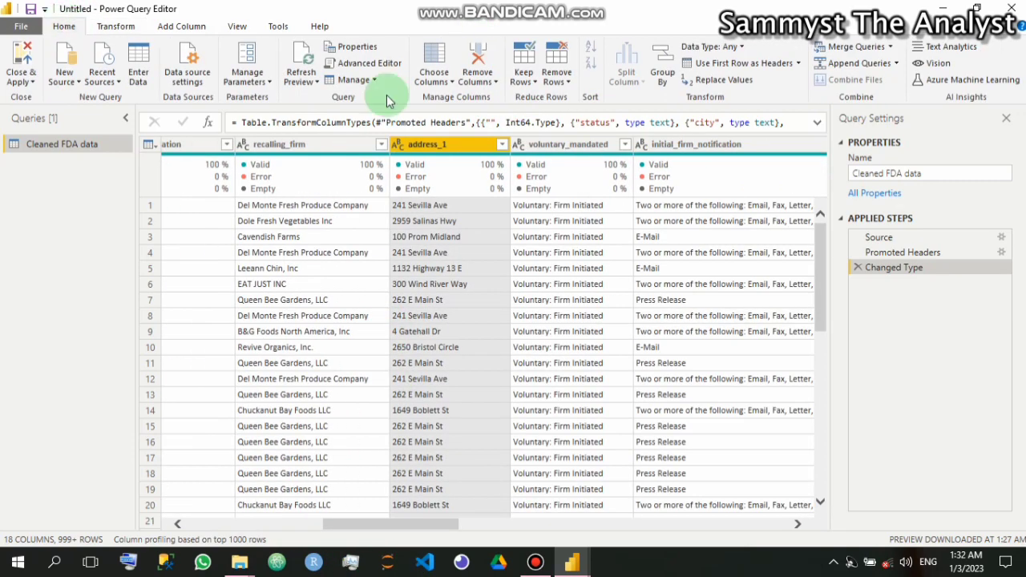
click(485, 61)
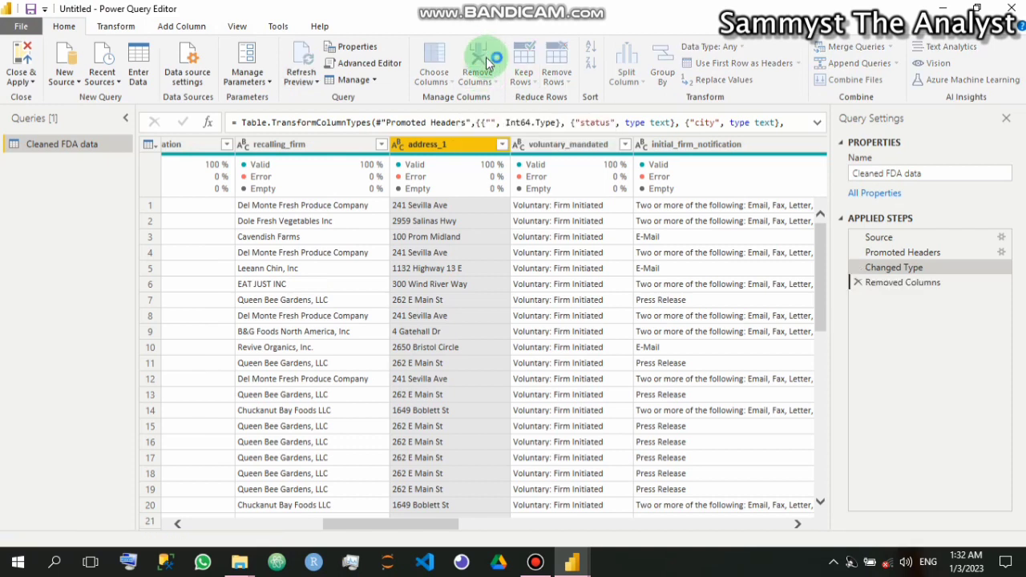
click(860, 285)
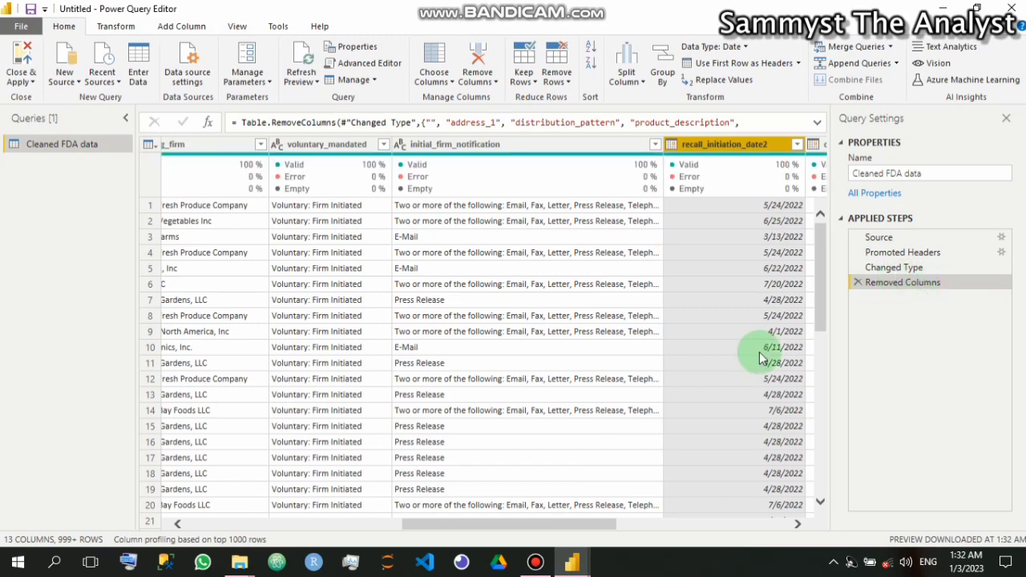
Remove the rows with empty values in the state column, using its column quality suggestion
drag(590, 525, 397, 529)
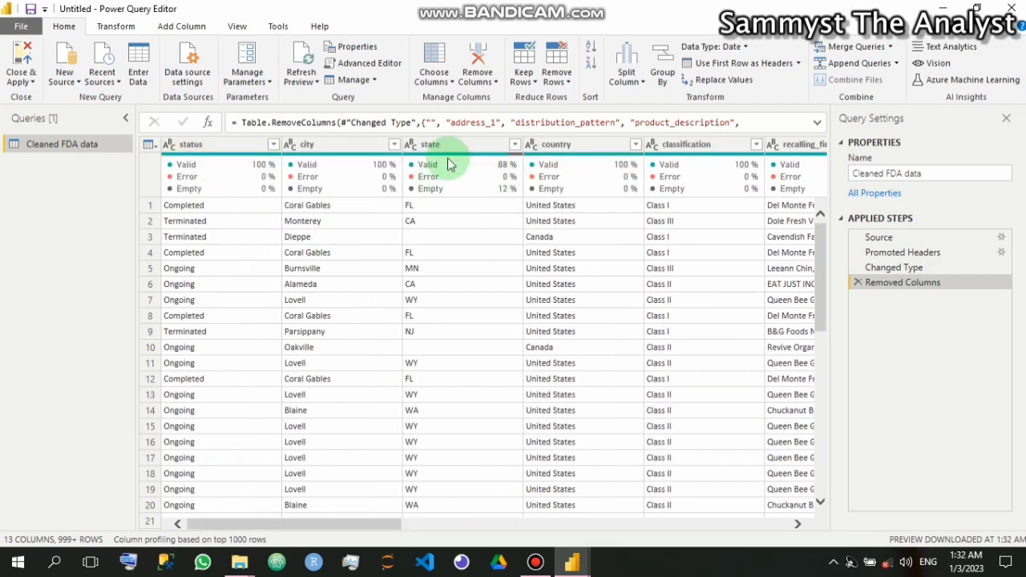
mouse_move(442, 176)
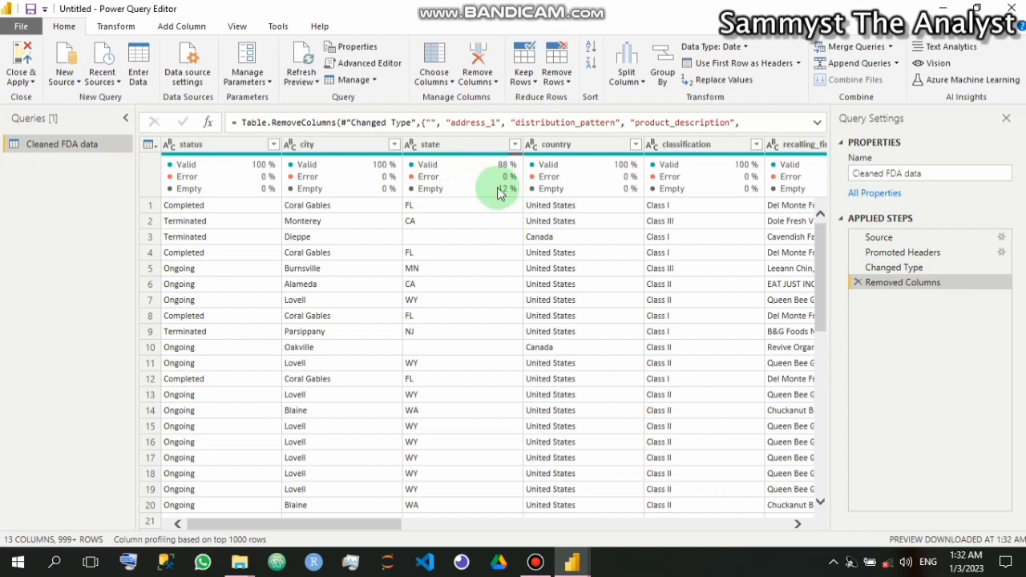
mouse_move(507, 193)
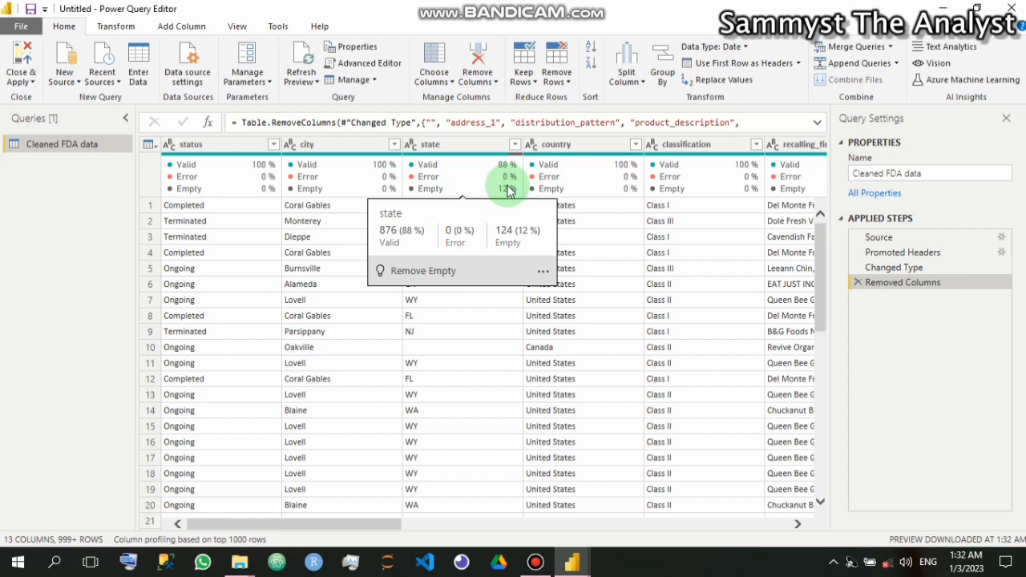
click(433, 272)
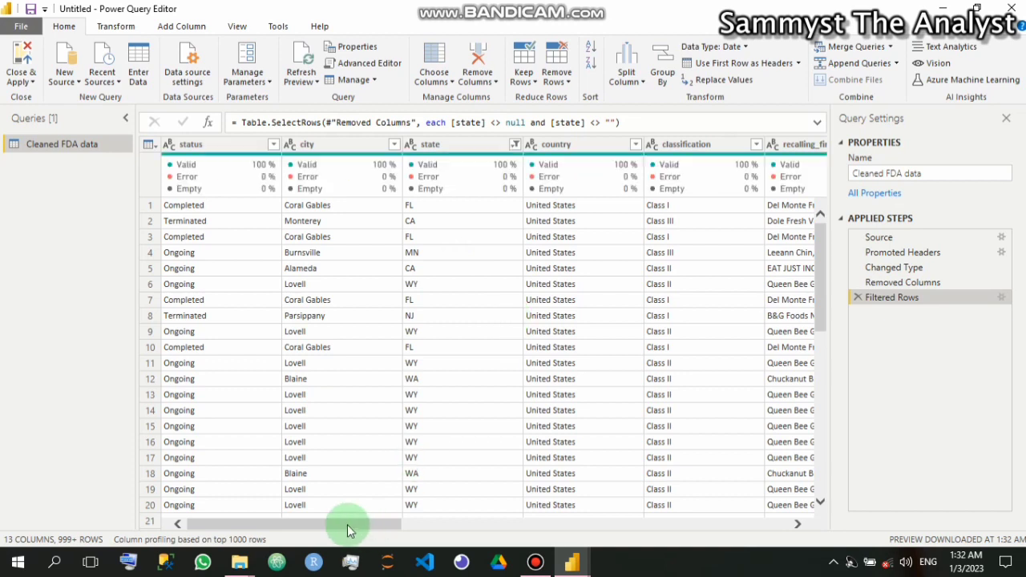
drag(347, 525, 786, 520)
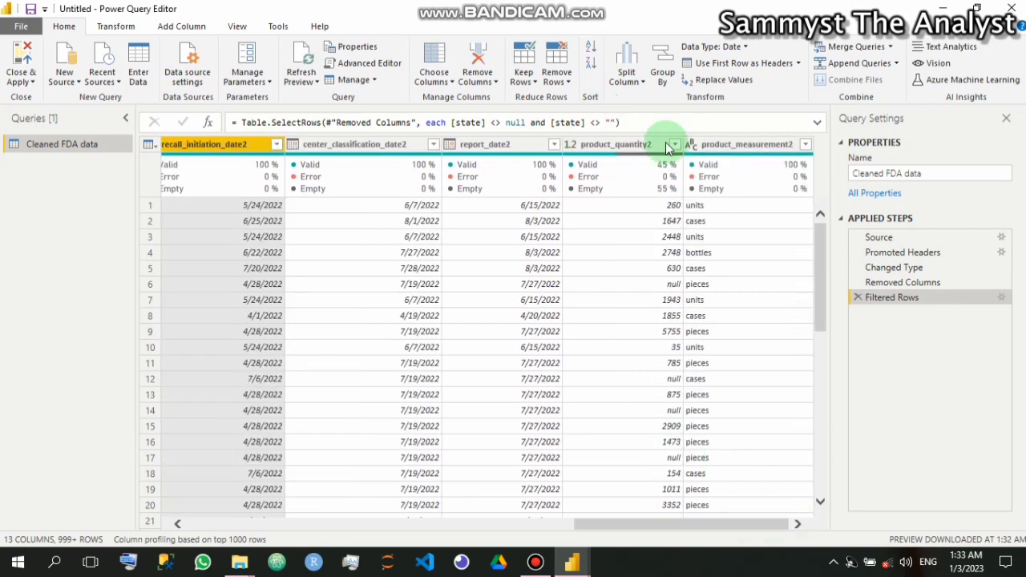
mouse_move(668, 195)
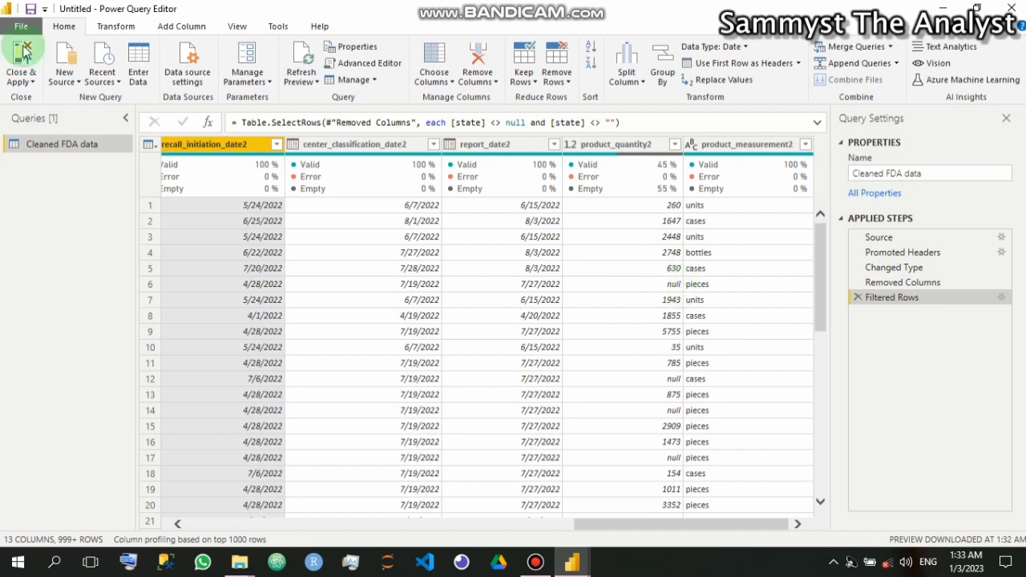
click(117, 27)
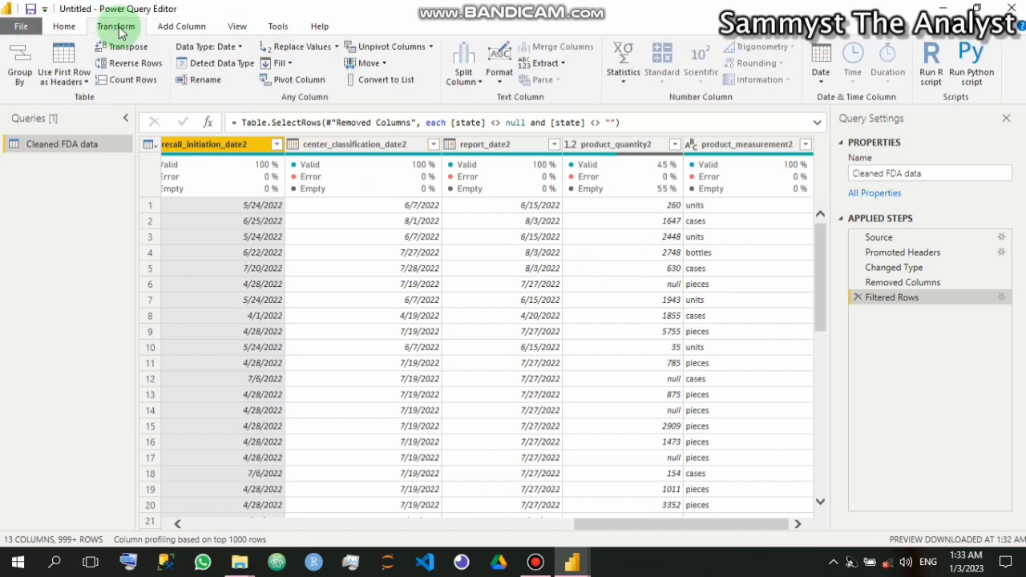
click(338, 47)
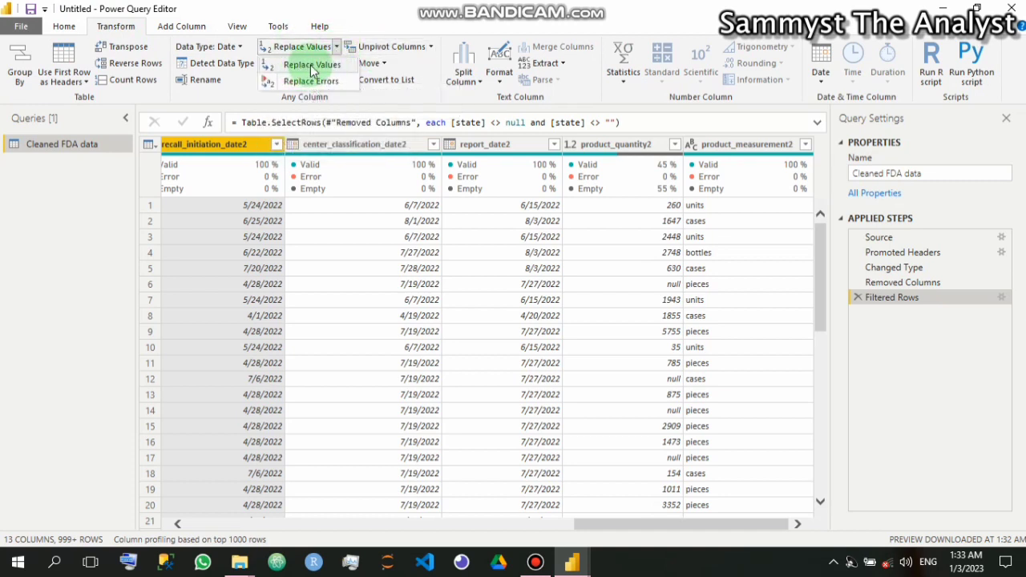
click(321, 65)
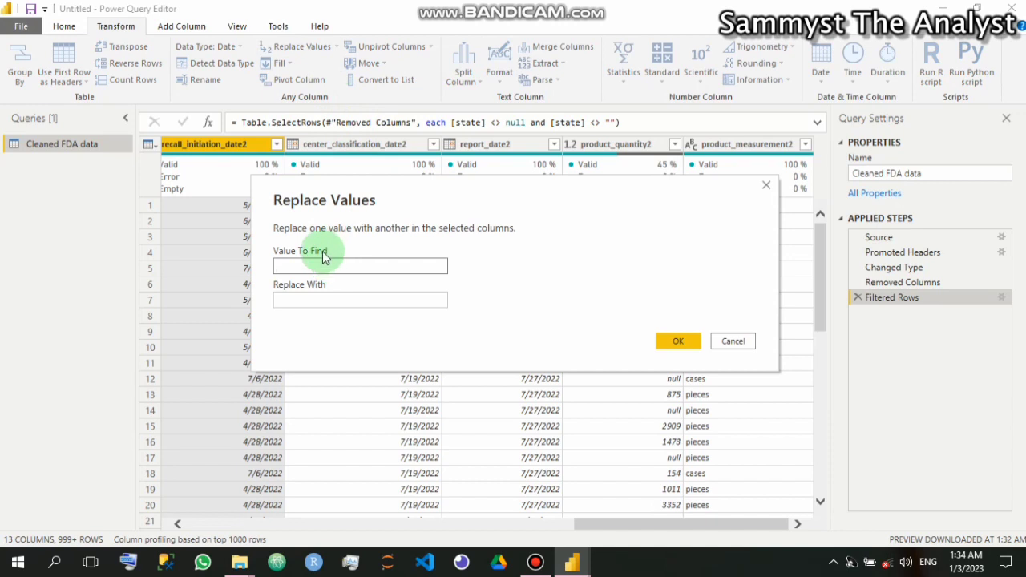
text(null)
click(328, 300)
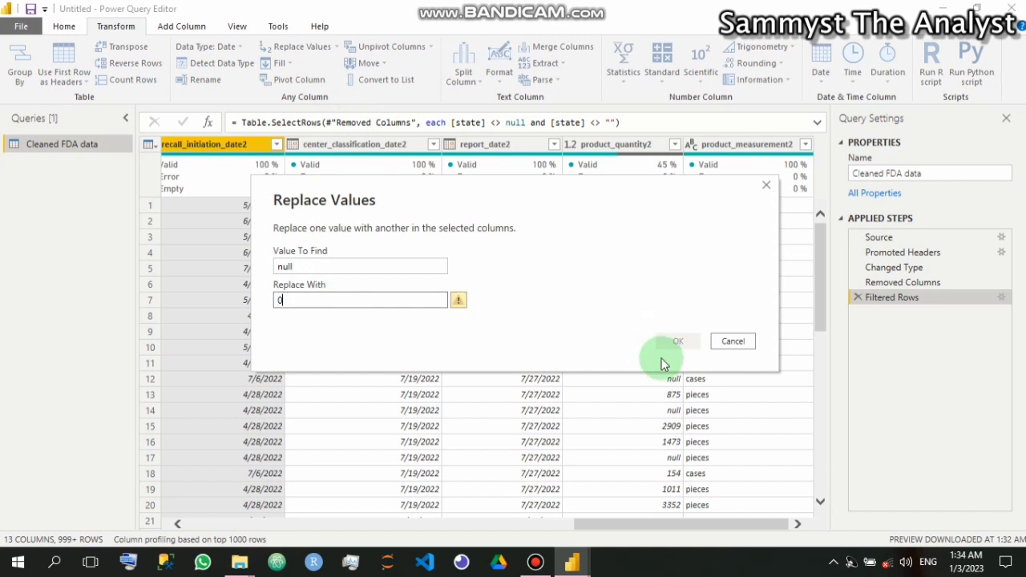
click(344, 301)
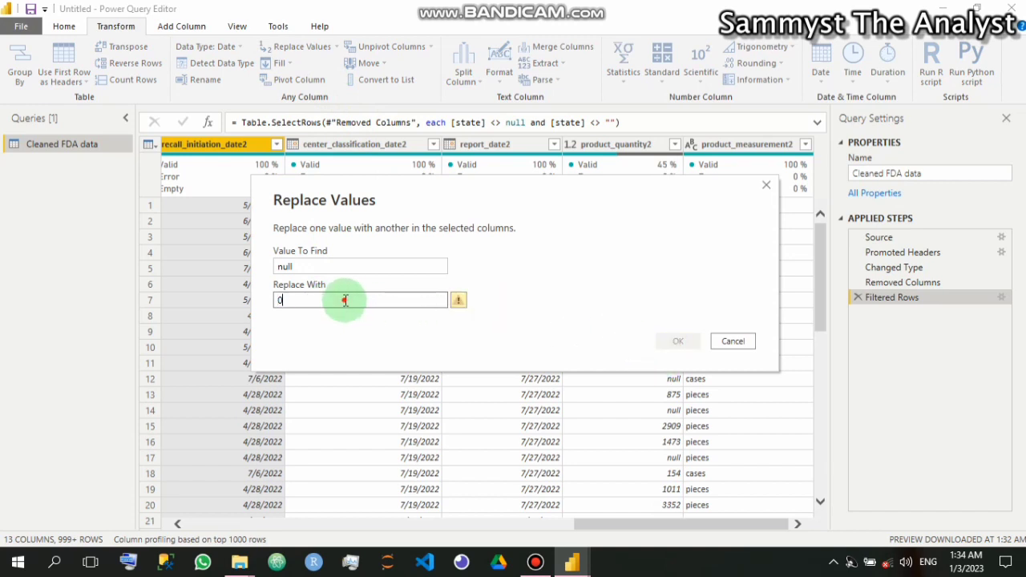
click(740, 346)
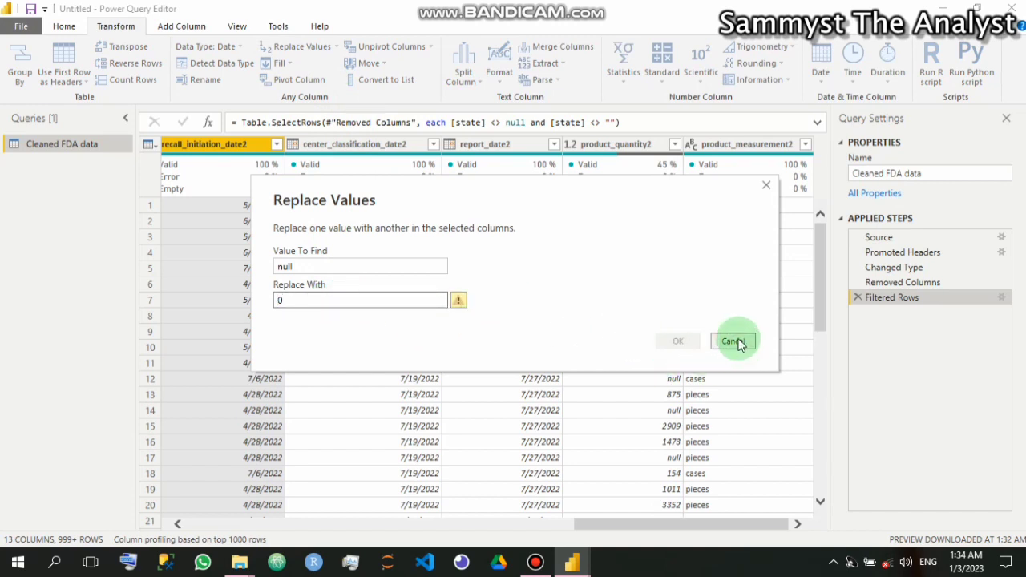
Replace the null values in the product_quantity2 column with 0
click(636, 147)
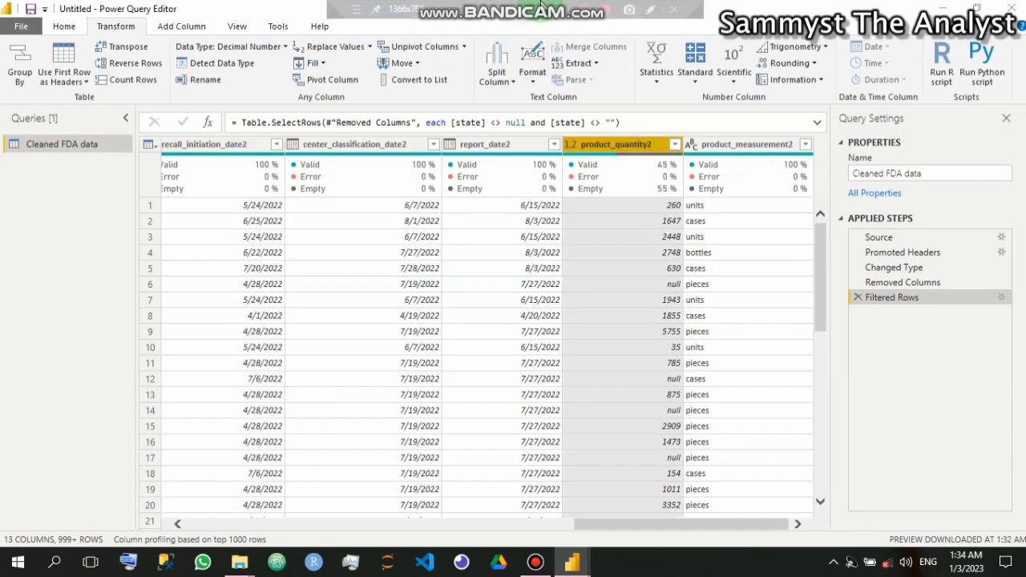
click(524, 56)
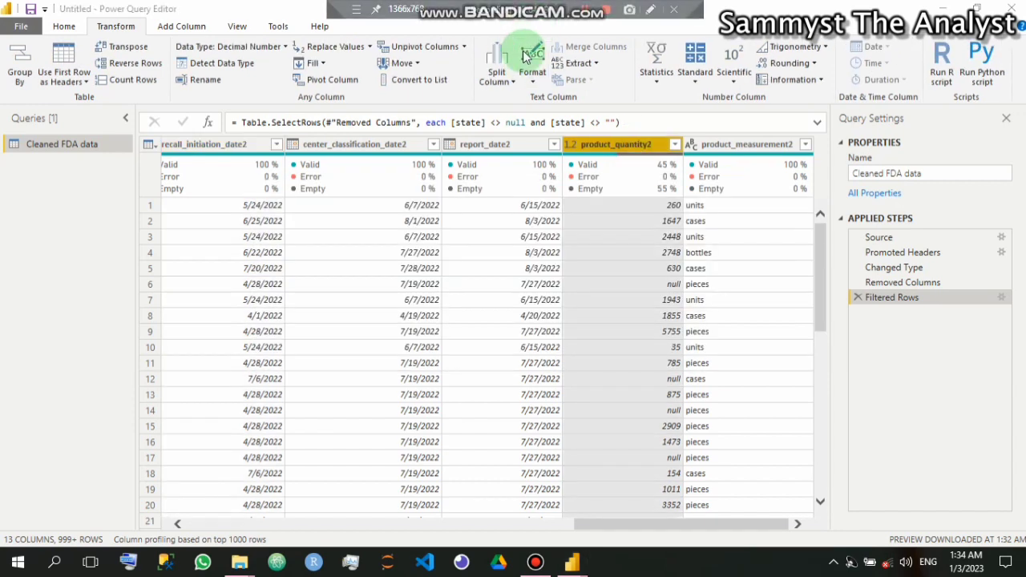
click(369, 48)
click(354, 67)
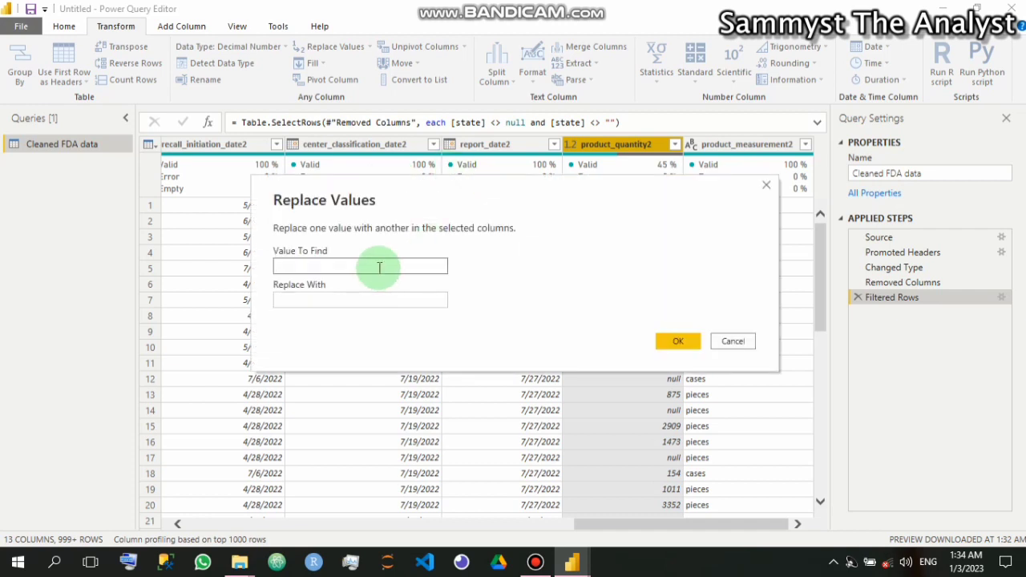
text(null)
click(378, 301)
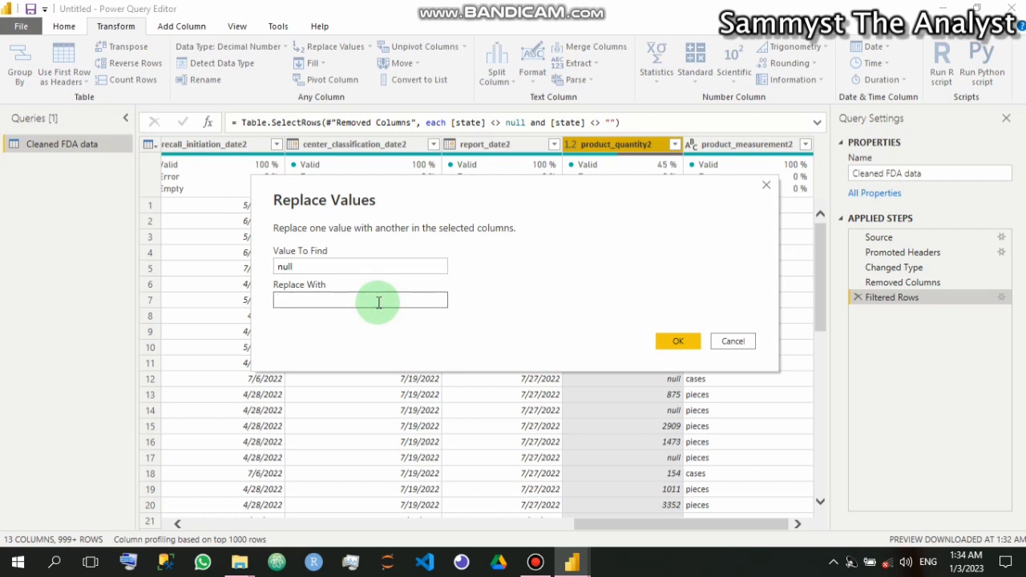
text(0)
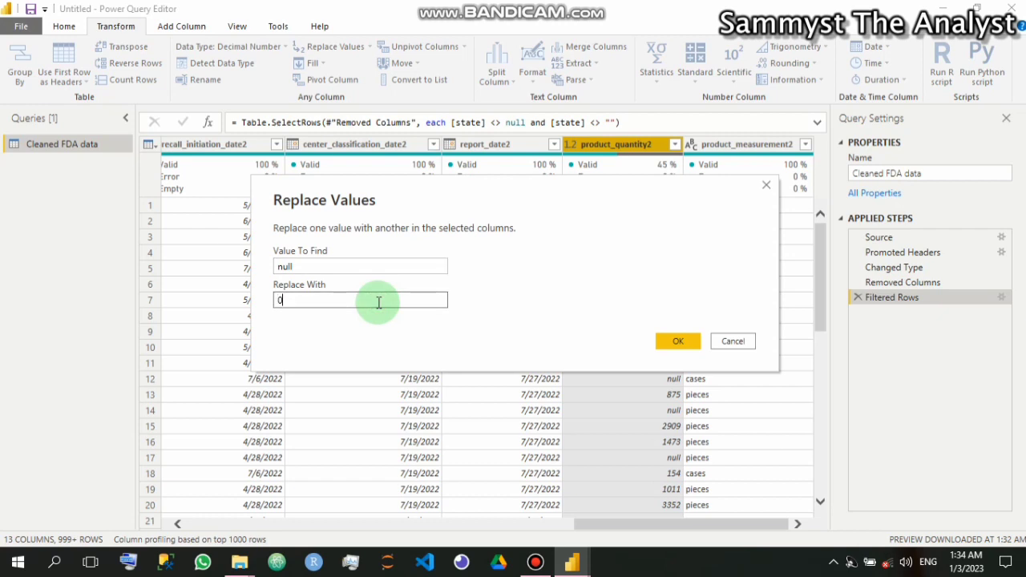
click(687, 345)
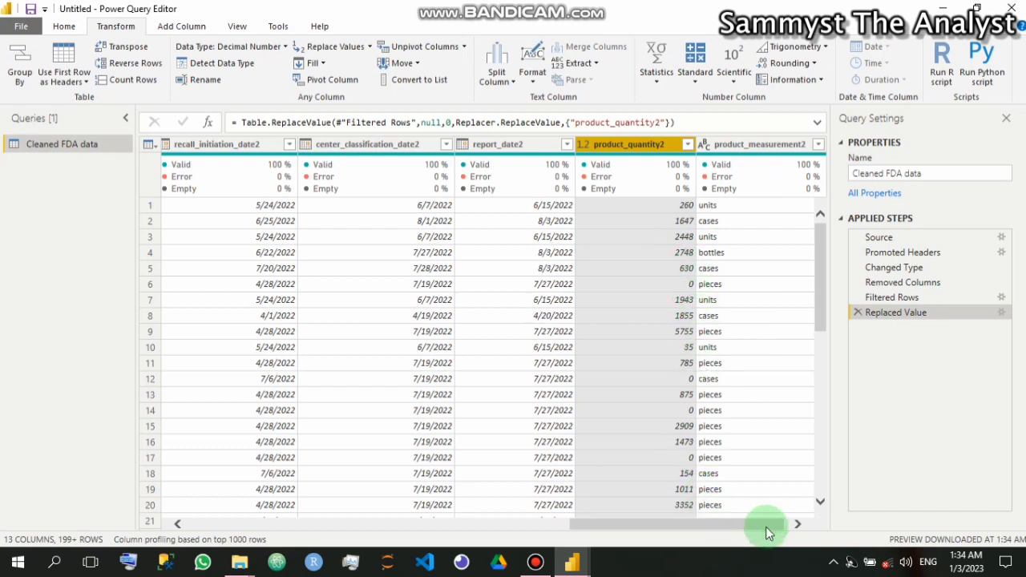
Check the column quality of the remaining columns and inspect the values of the classification column
drag(740, 526, 353, 527)
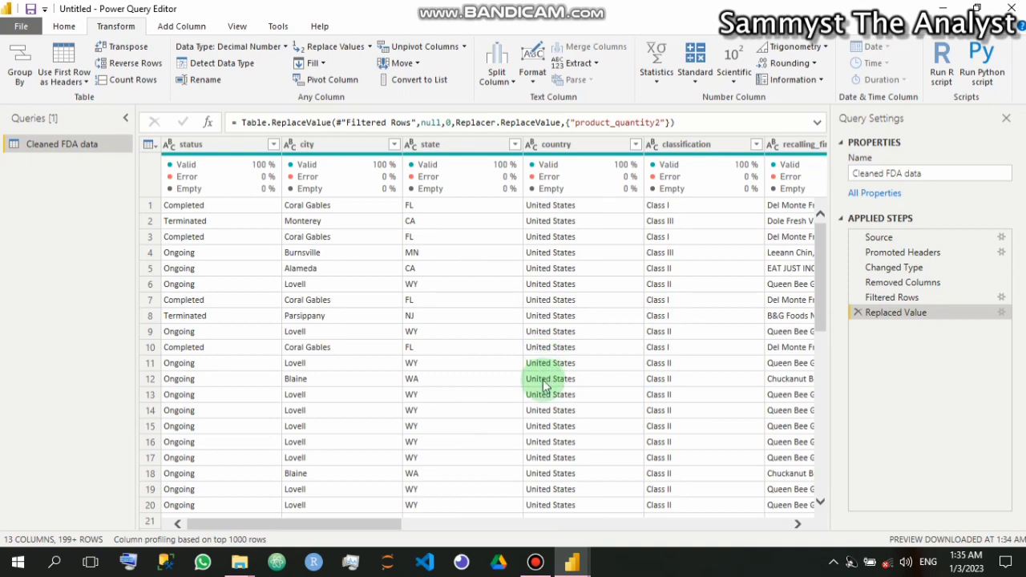
drag(367, 526, 482, 525)
click(393, 145)
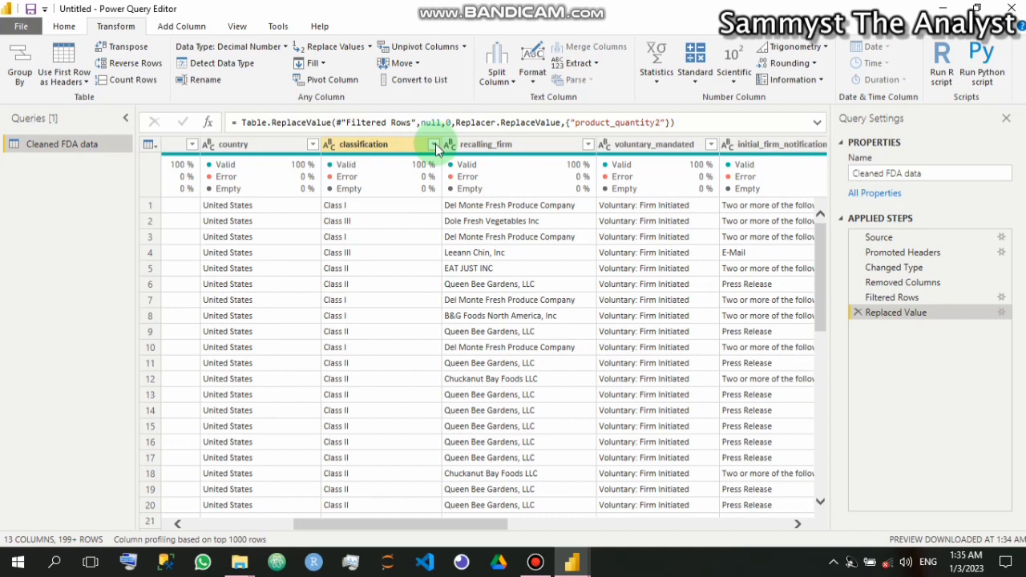
click(435, 146)
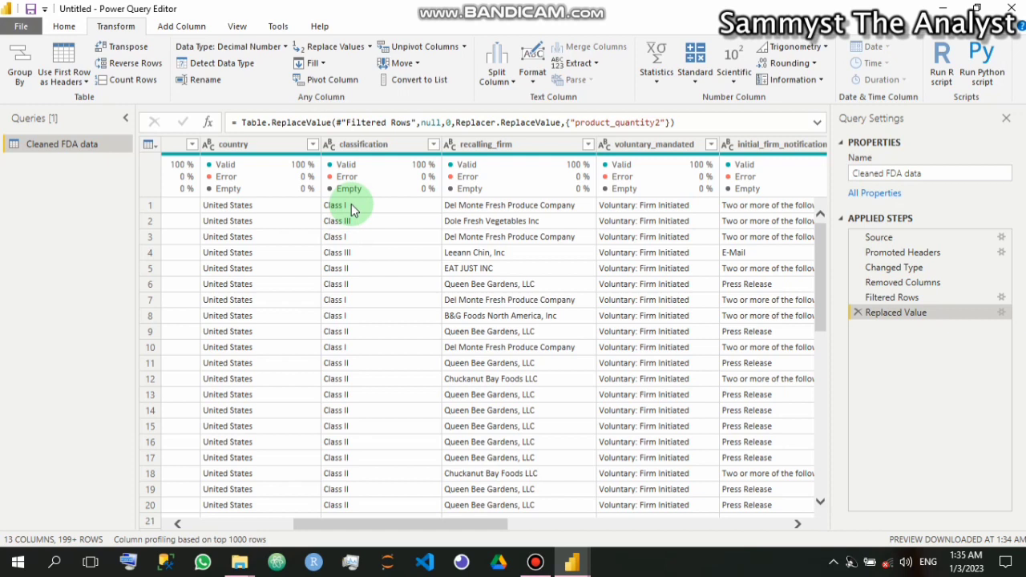
click(393, 158)
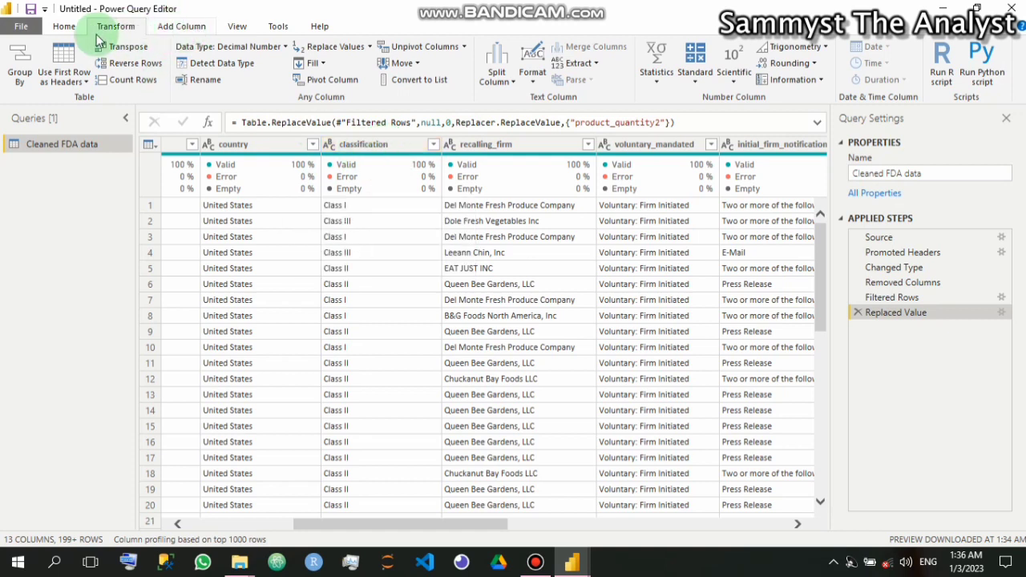
Start a new conditional column named Food Case Level in the Cleaned FDA data query
click(170, 30)
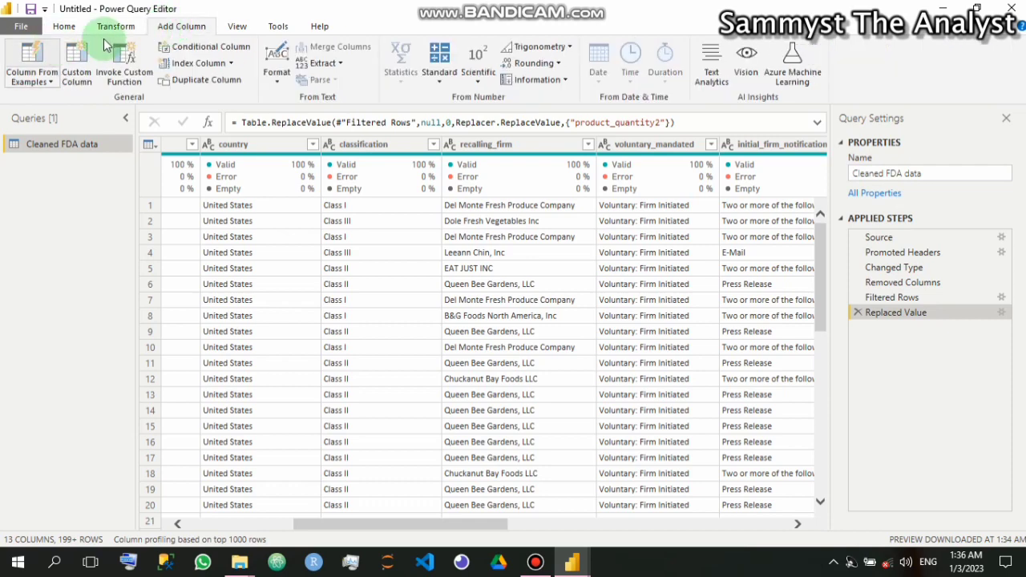
click(214, 52)
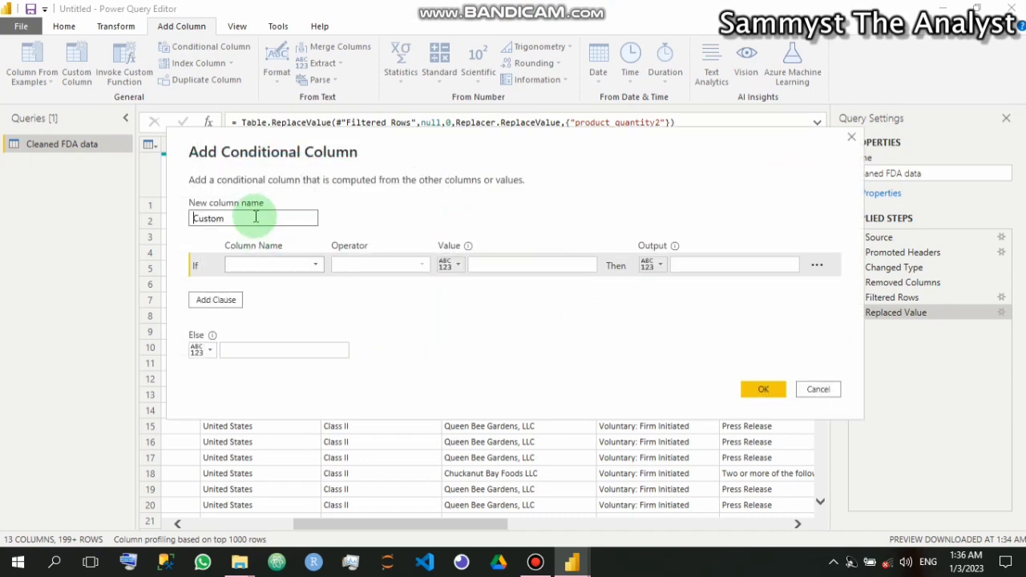
drag(231, 216, 174, 222)
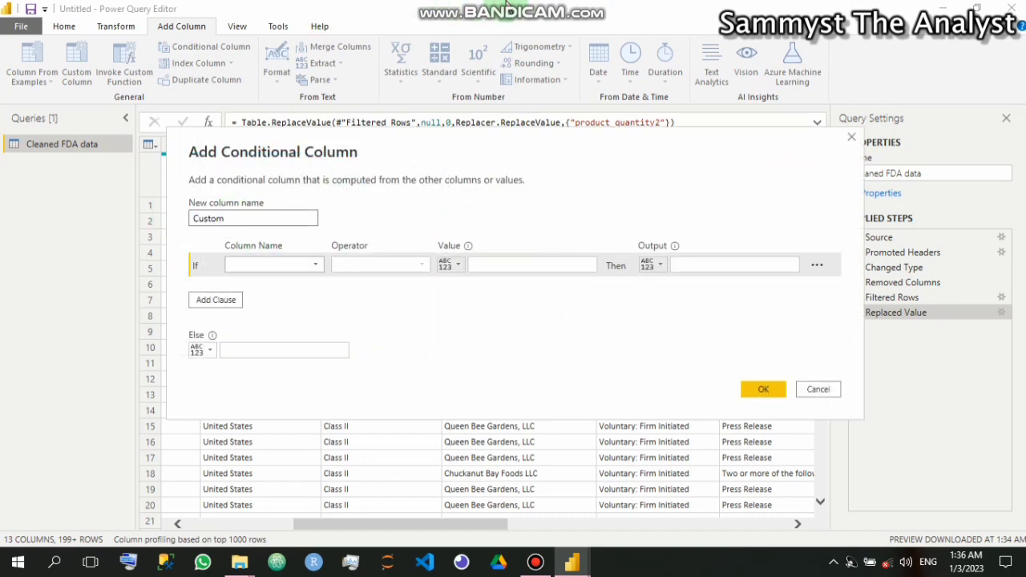
double_click(256, 214)
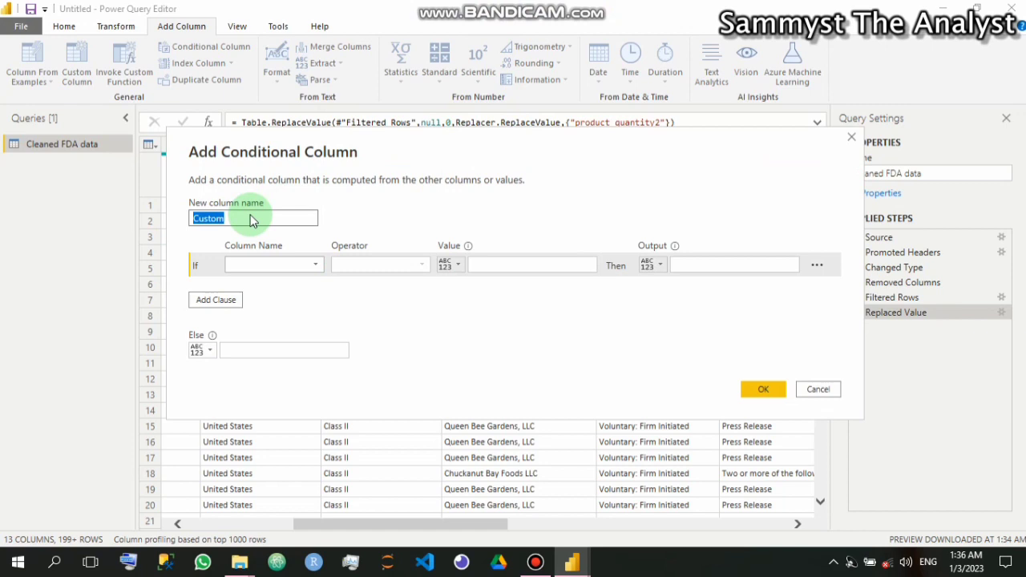
text(Food Case Level)
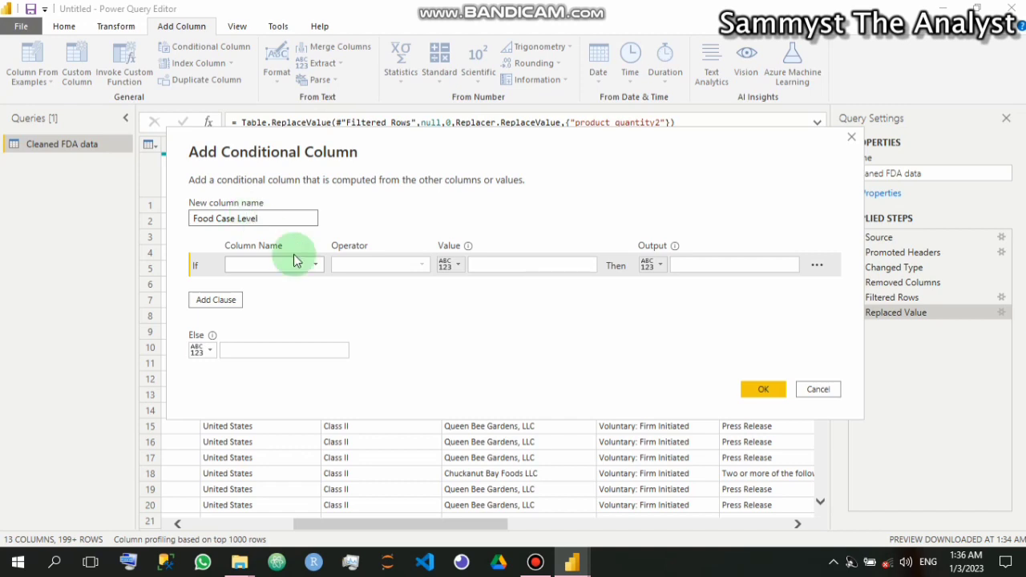
Define the first condition so that classification equal to Class I outputs Mild
click(295, 263)
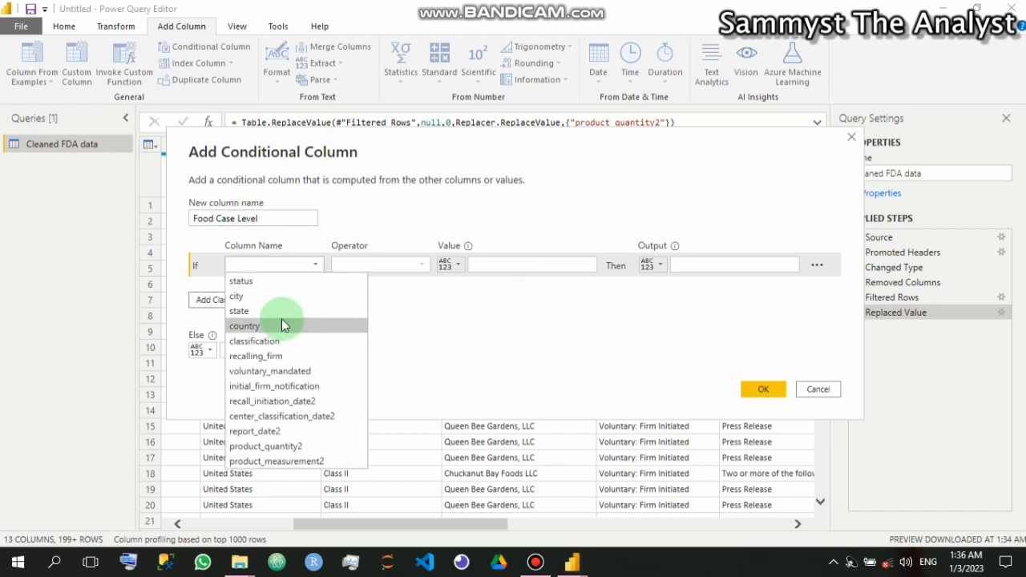
click(273, 341)
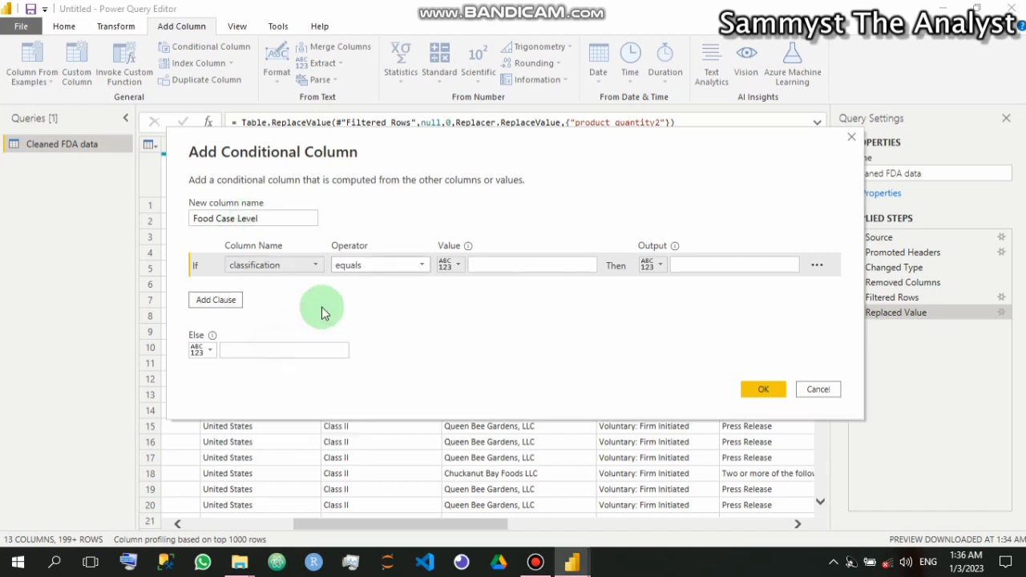
click(521, 264)
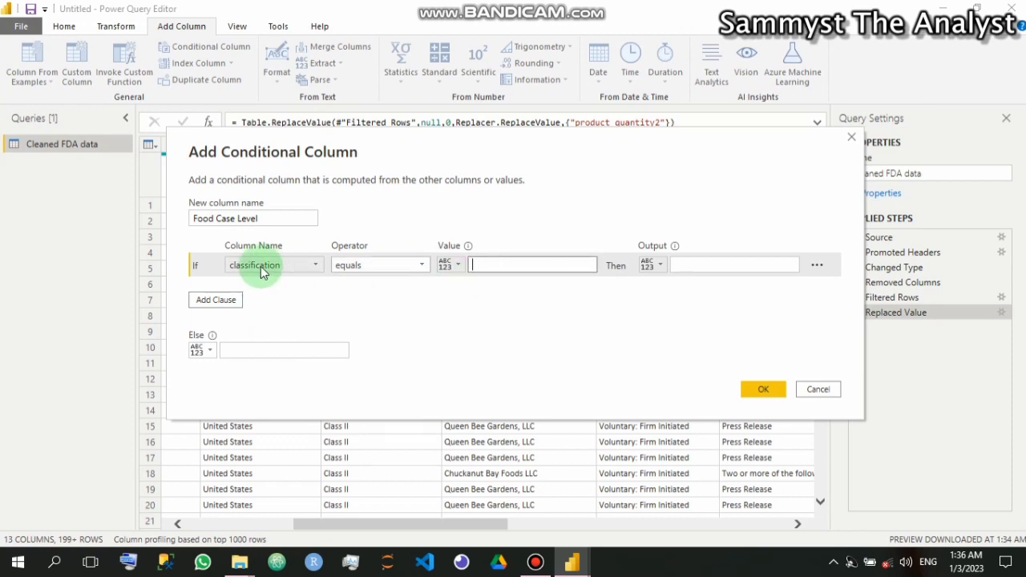
click(475, 265)
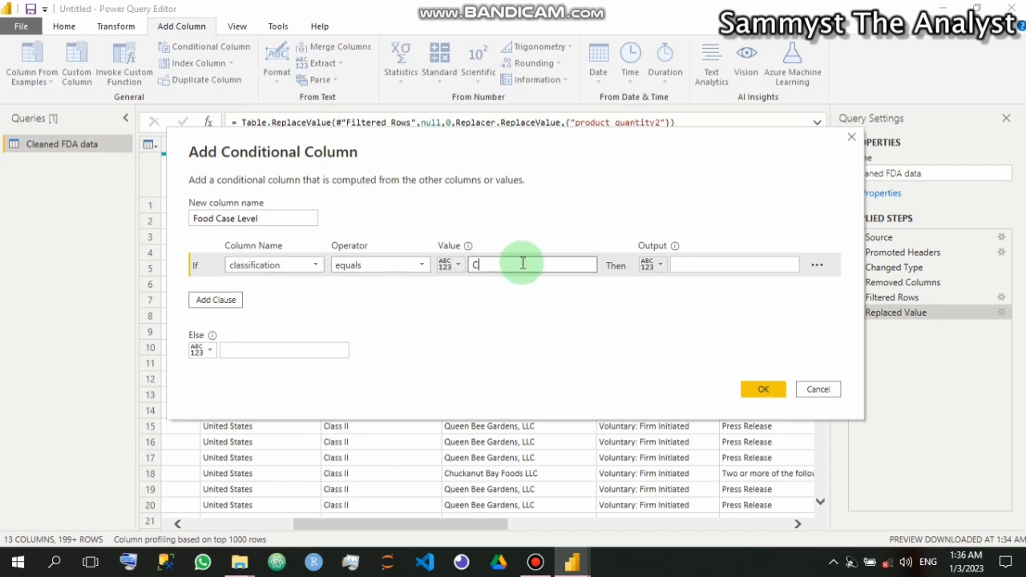
text(Class I)
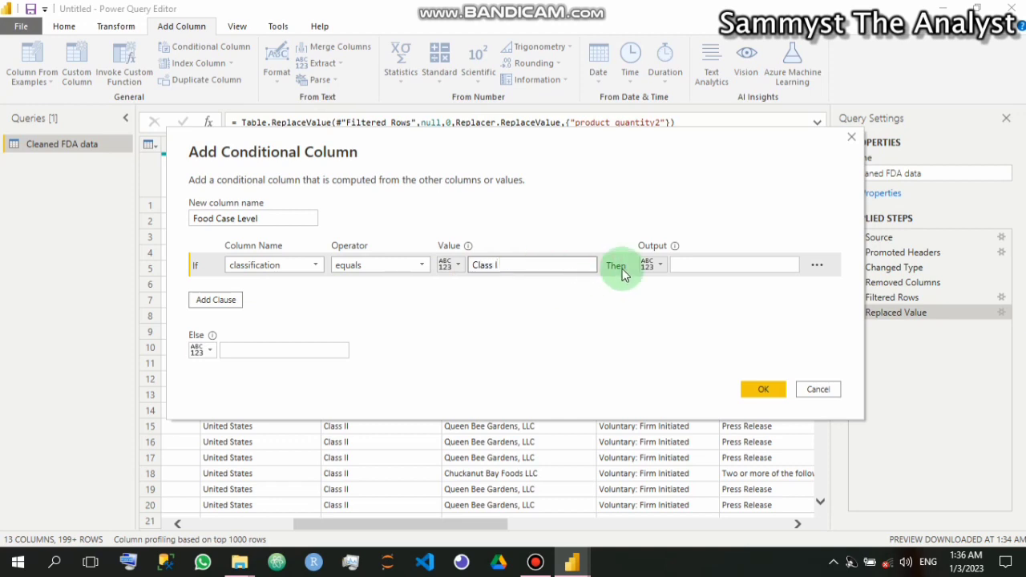
click(683, 265)
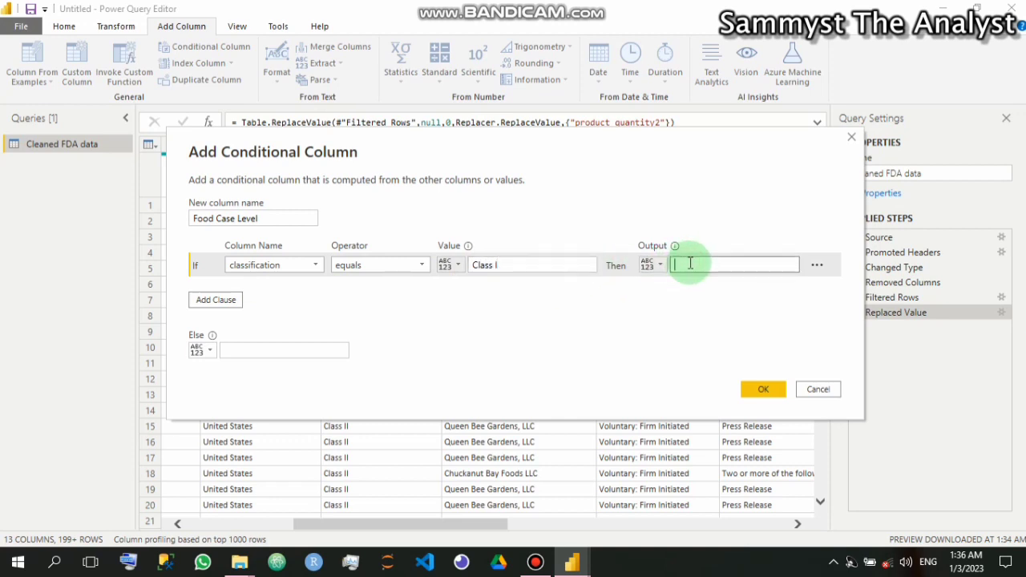
text(Mild)
Add an else-if clause so that classification equal to Class II outputs Dangerous
click(216, 303)
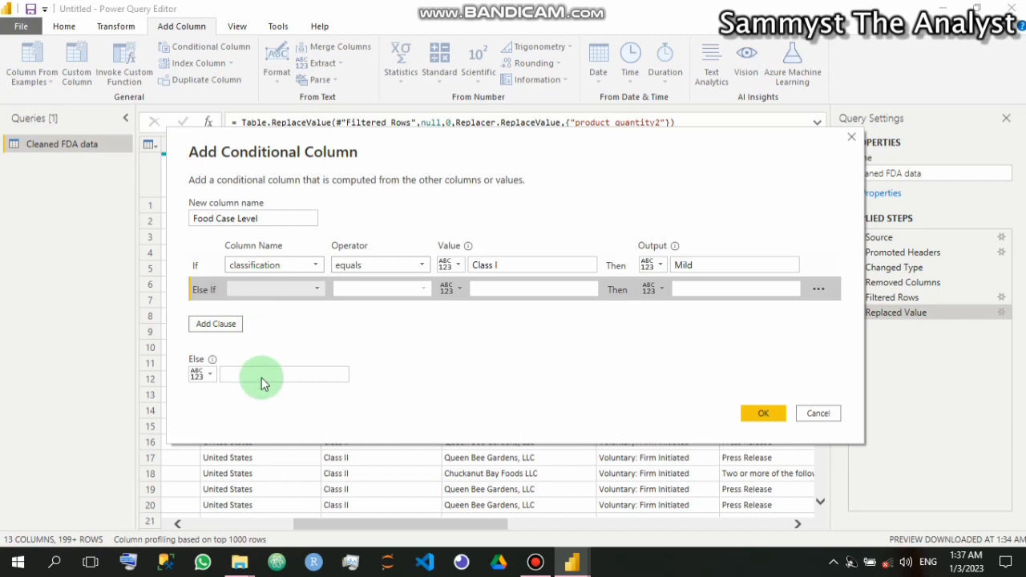
click(272, 289)
click(264, 361)
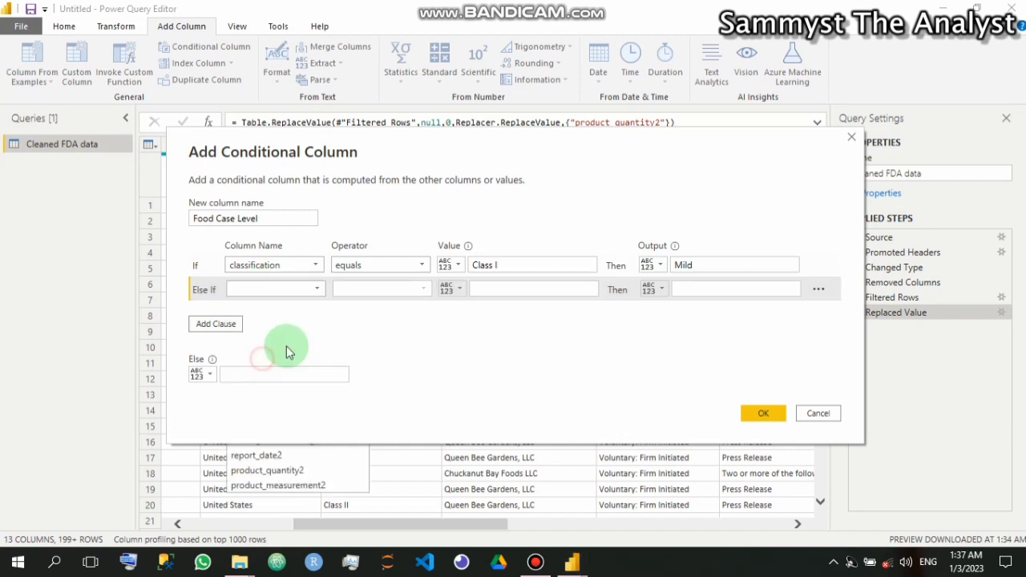
click(569, 289)
text(C)
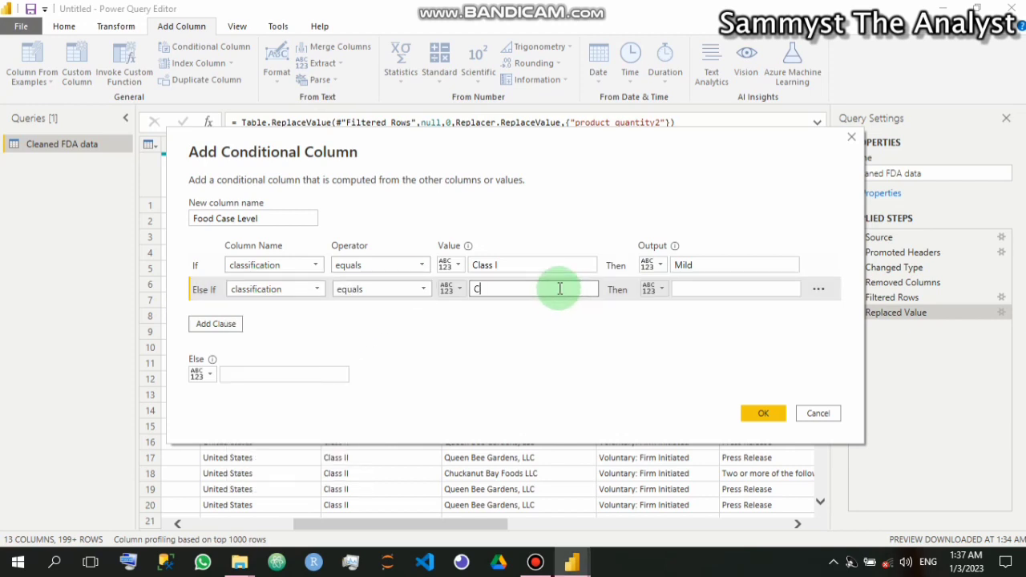
text(lass II)
click(727, 288)
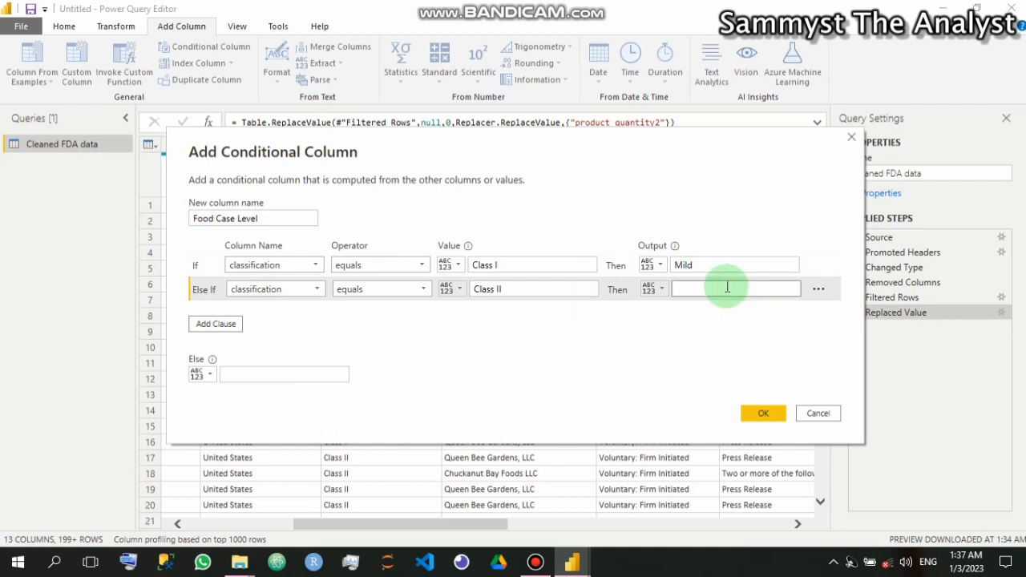
text(Dangerous)
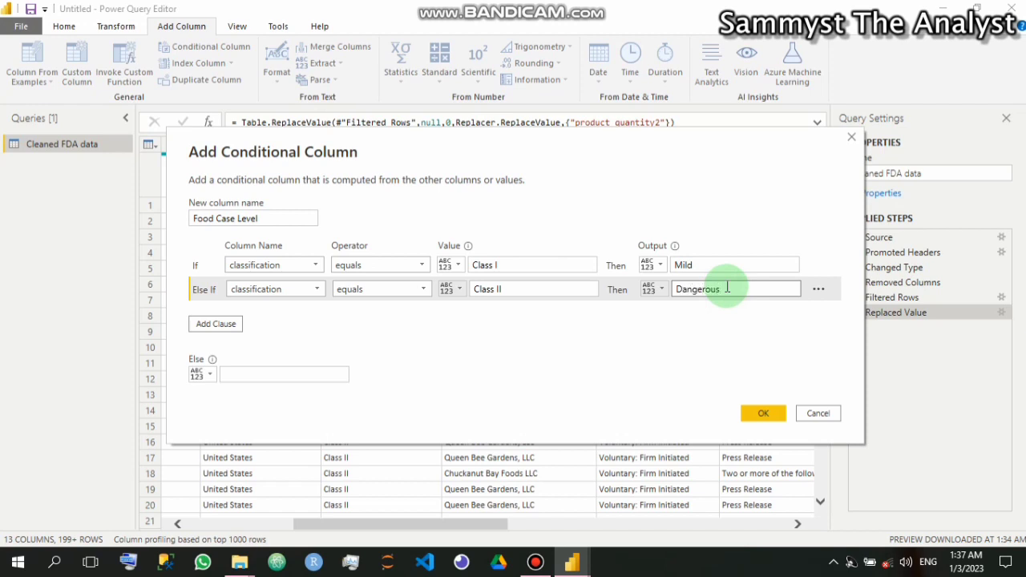
Set the else output to Very Dangerous and create the conditional column
click(248, 374)
text(Ver)
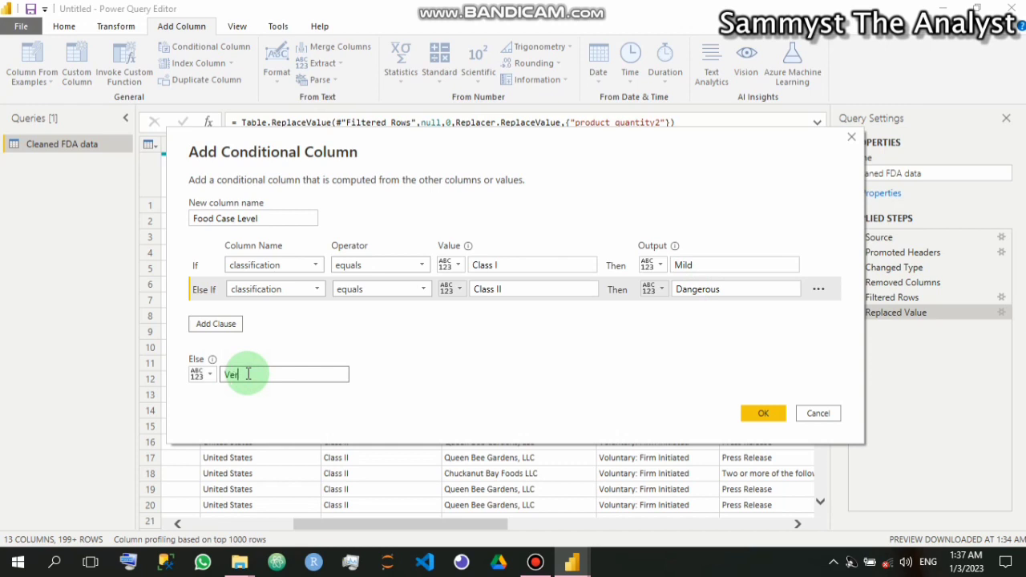
text(y Dangerous)
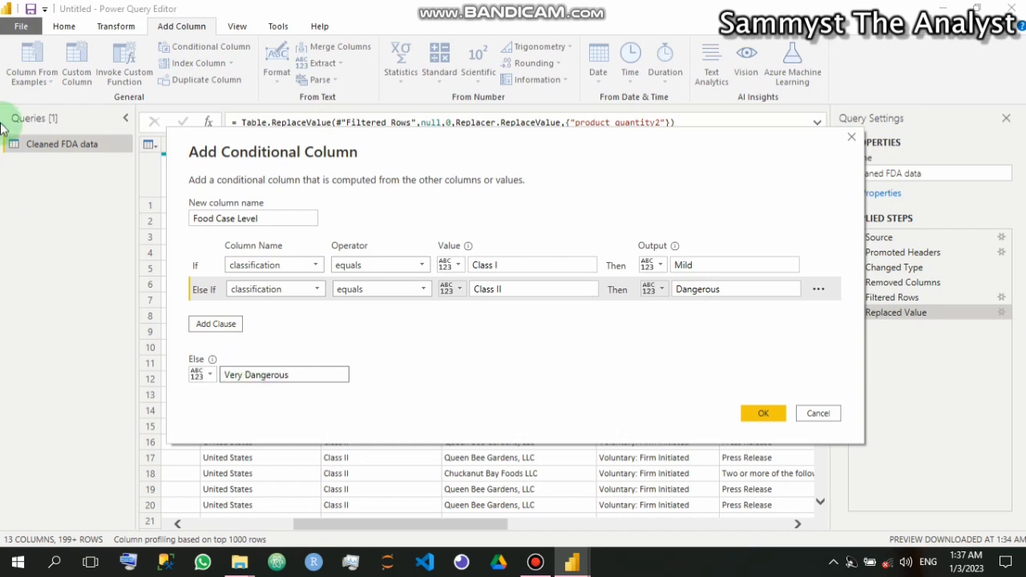
click(774, 405)
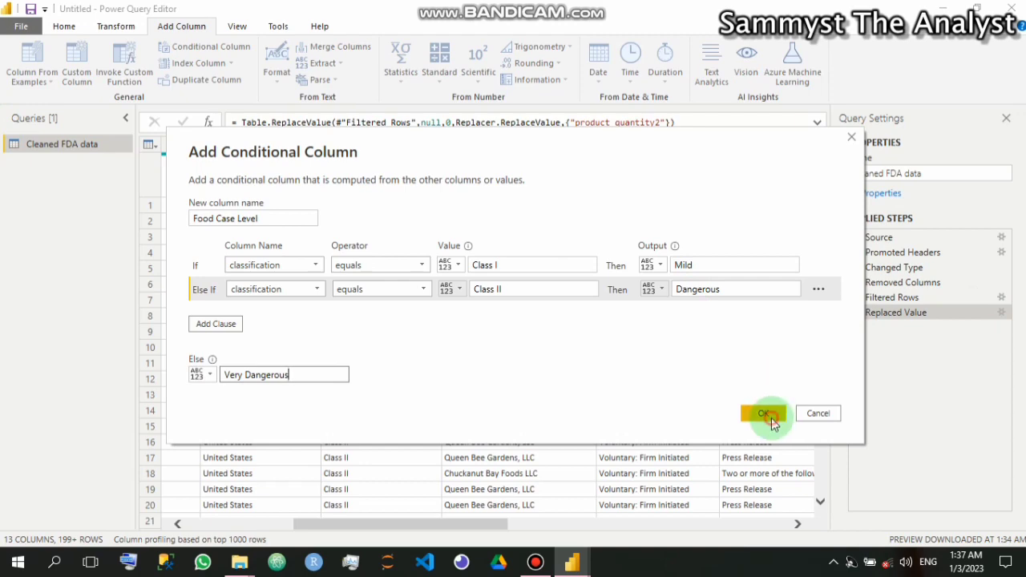
click(767, 418)
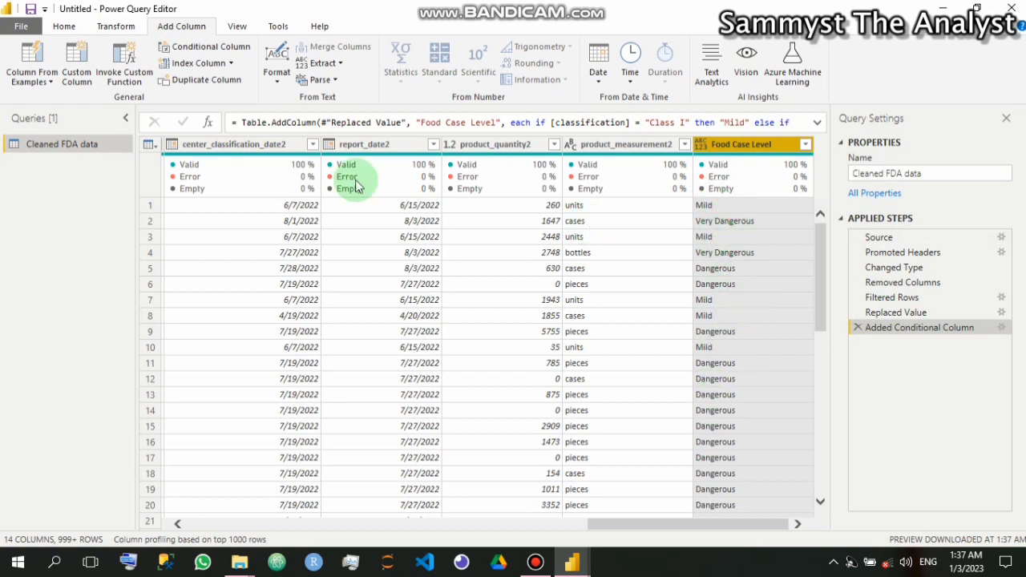
Inspect the full record of the first row, comparing its classification with its Food Case Level
click(146, 206)
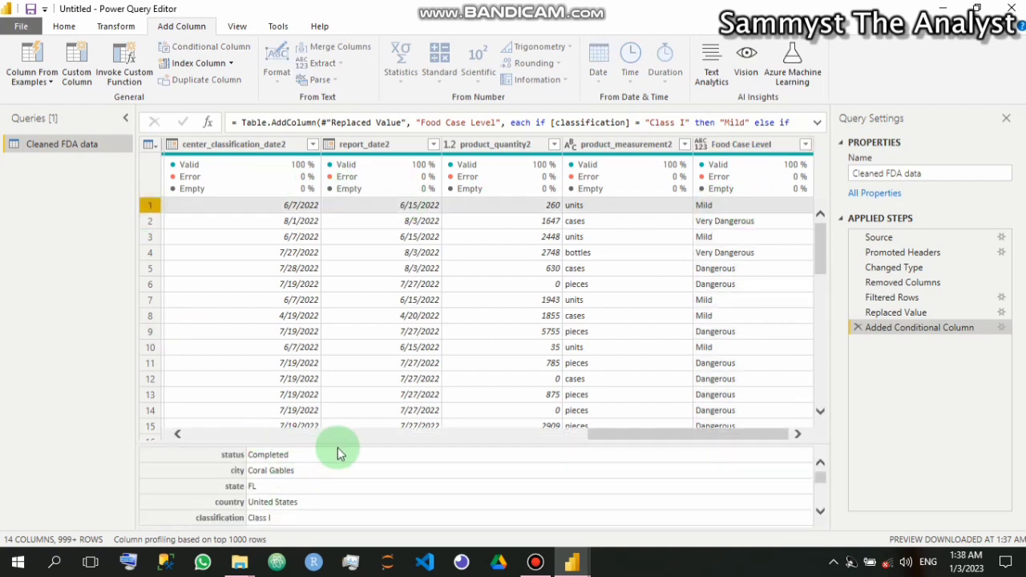
drag(346, 445, 355, 403)
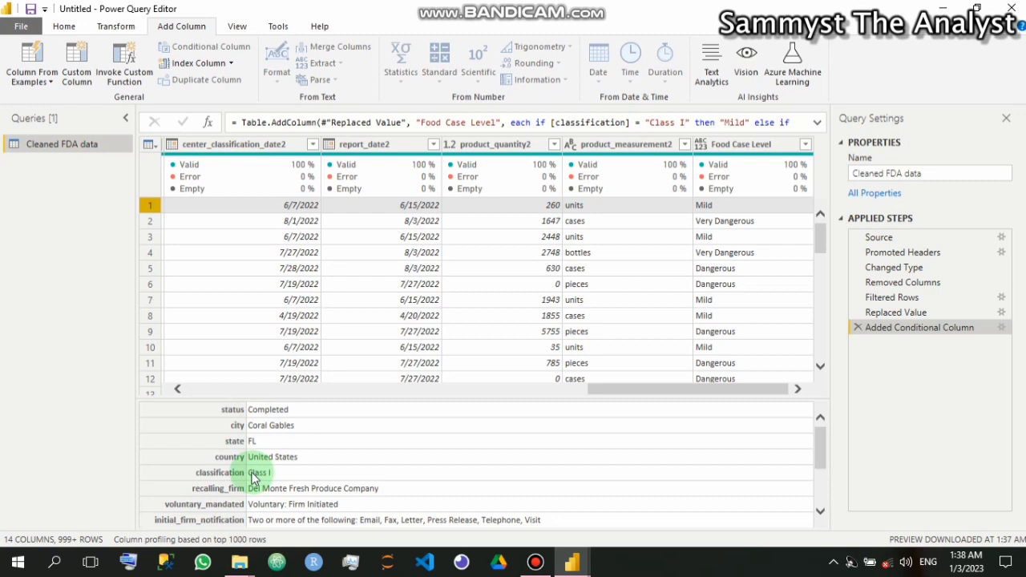
scroll(360, 475, down, 2)
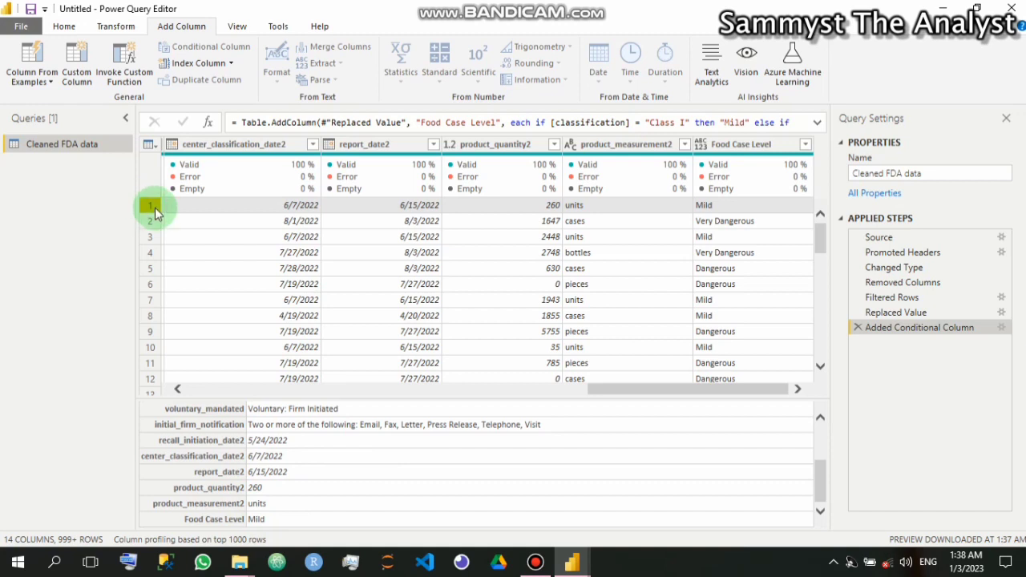
click(156, 210)
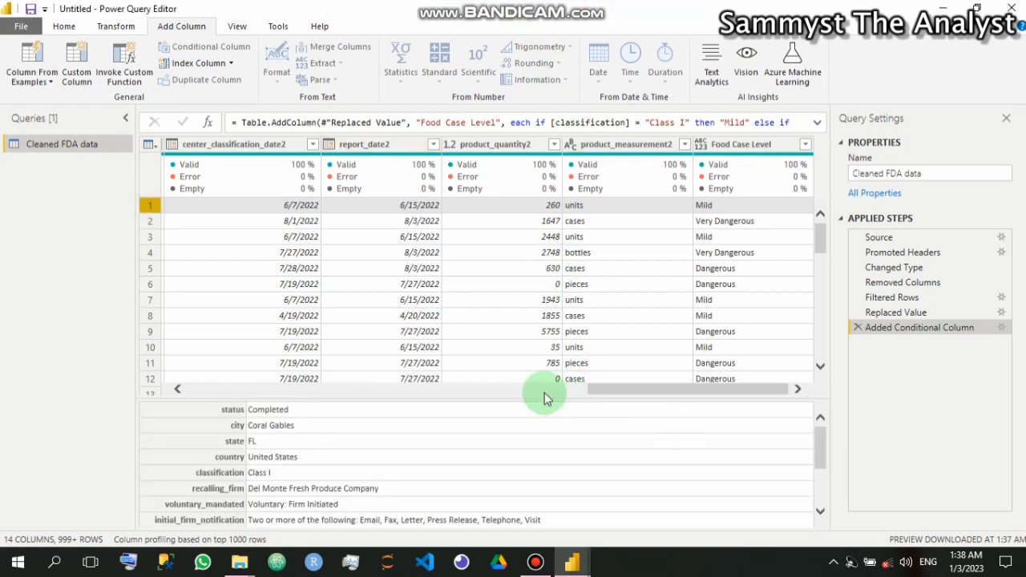
drag(536, 401, 537, 442)
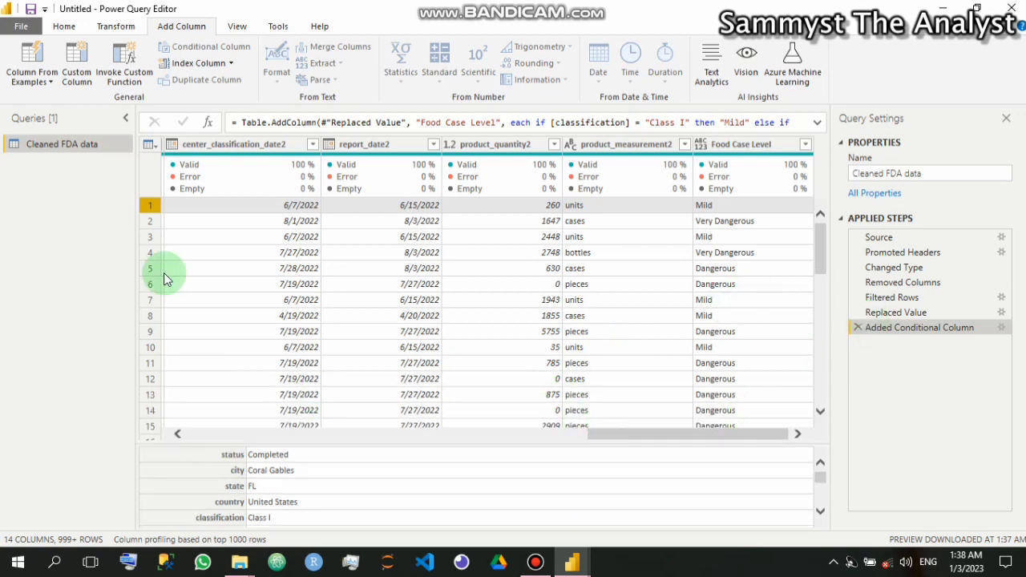
click(165, 207)
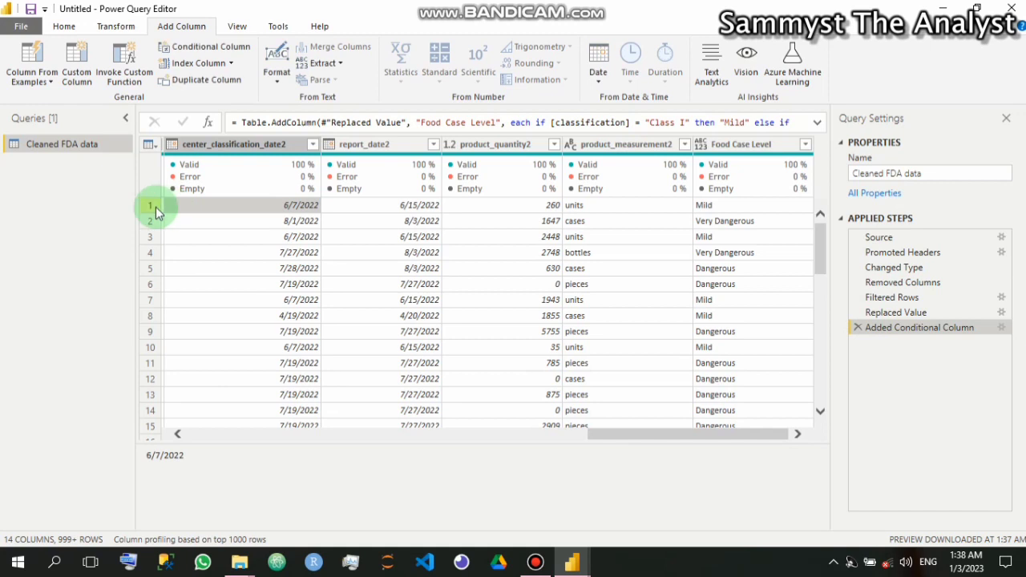
Close the Power Query Editor and apply the query changes to load the cleaned data into the report
click(269, 144)
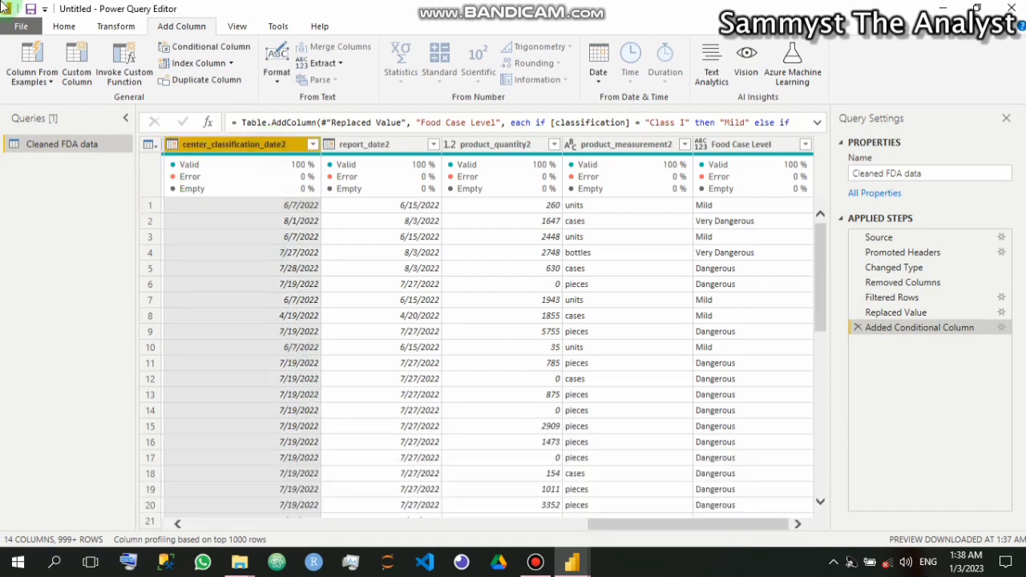
click(65, 27)
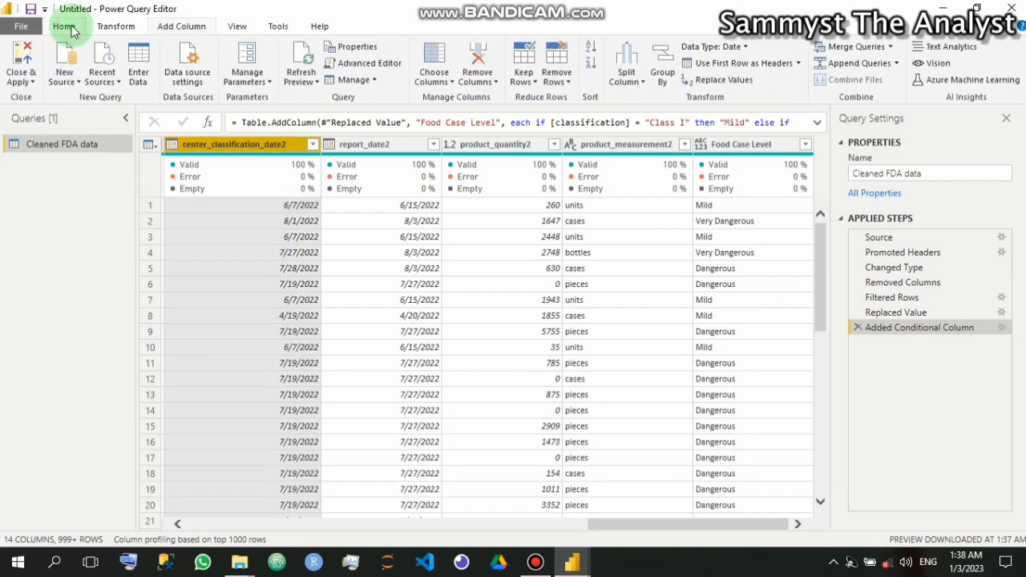
click(24, 55)
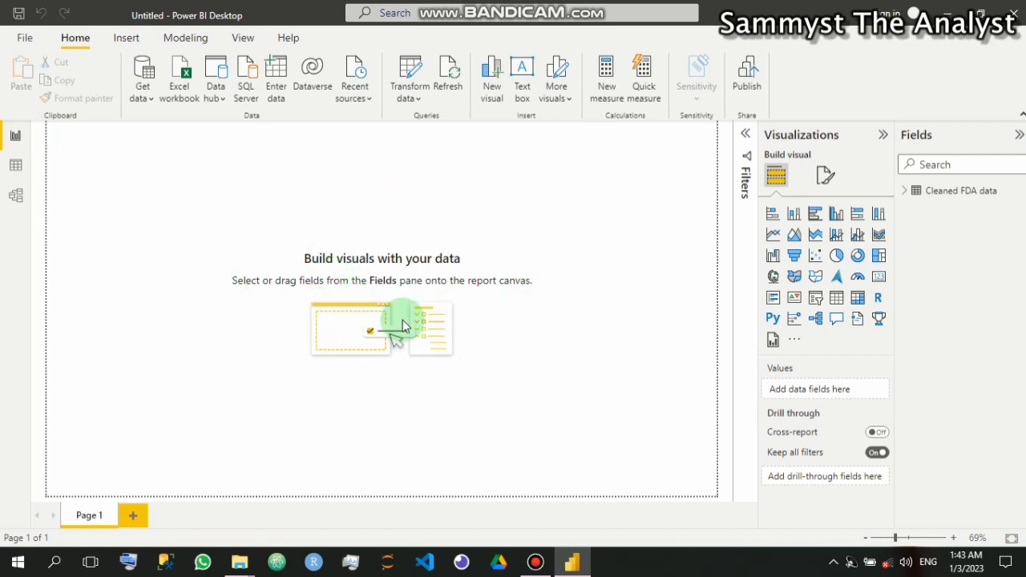
Review the loaded Cleaned FDA data table in the data and model views, and return to the blank report page
click(18, 168)
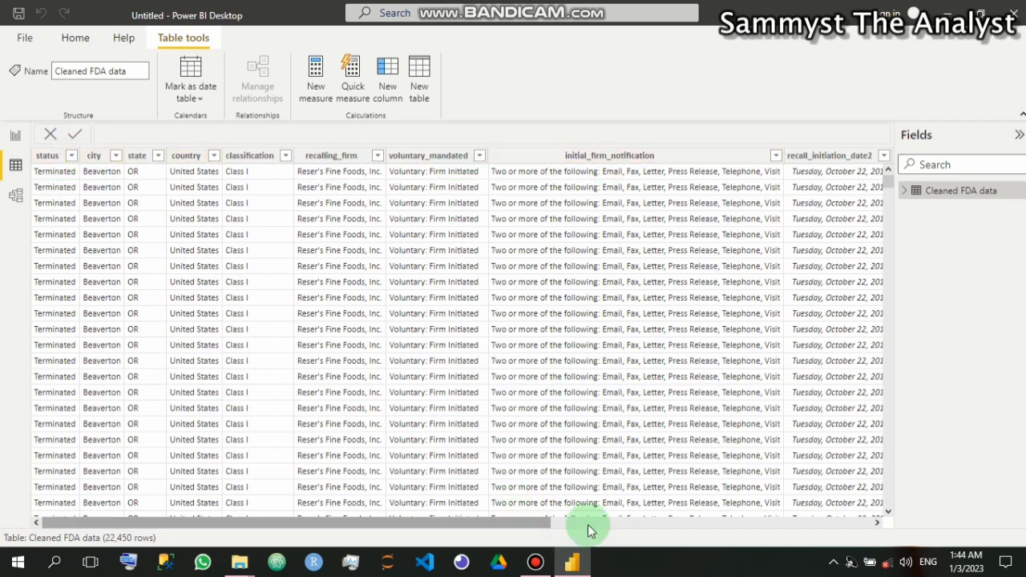
drag(589, 525, 465, 515)
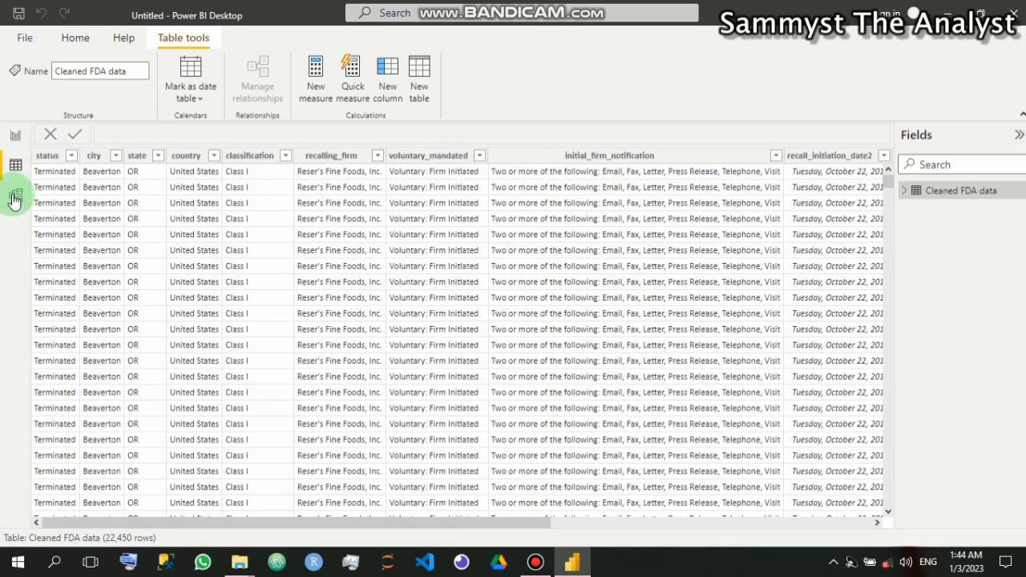
click(14, 199)
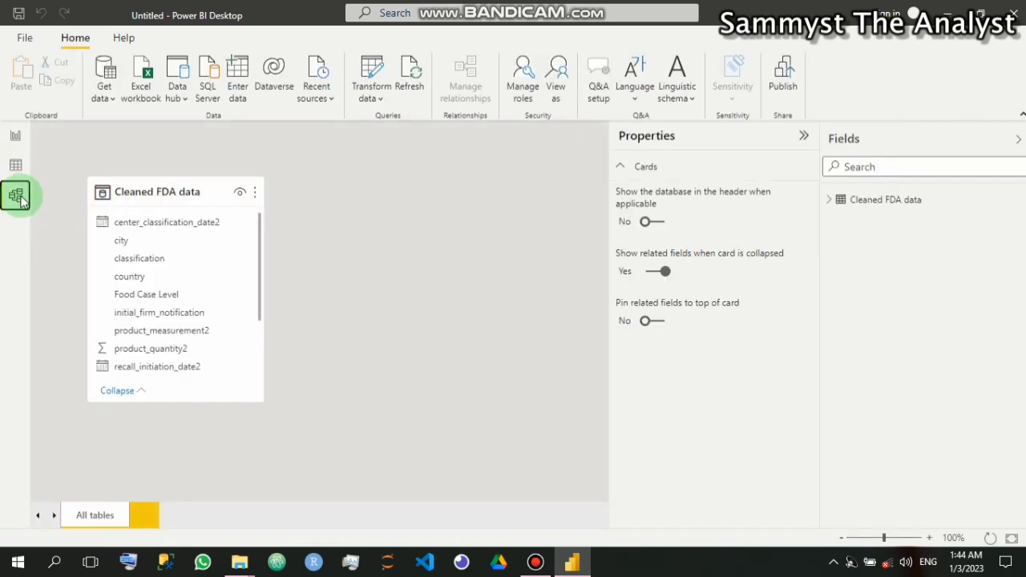
click(165, 192)
drag(164, 191, 217, 195)
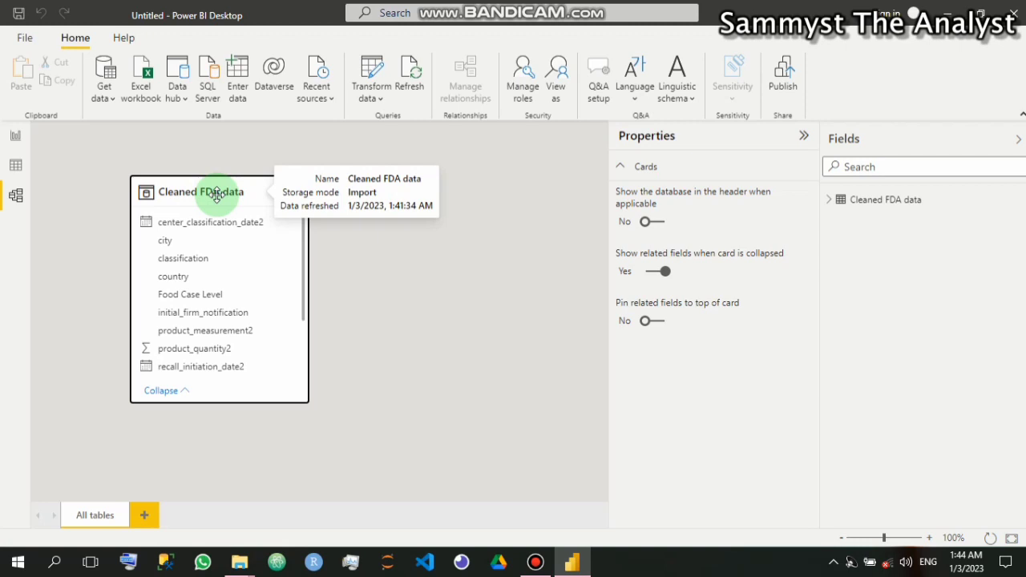
click(15, 138)
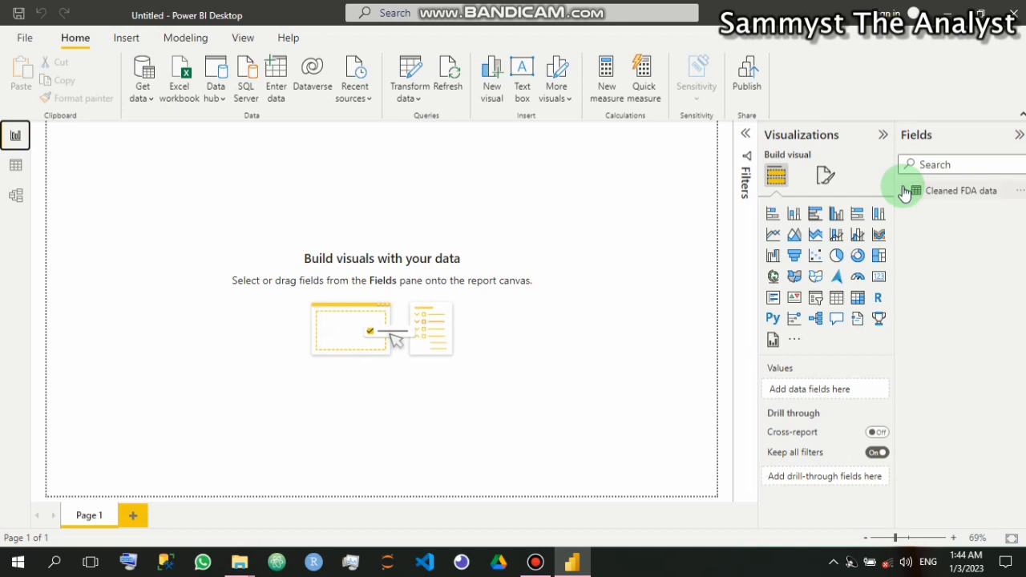
mouse_move(906, 198)
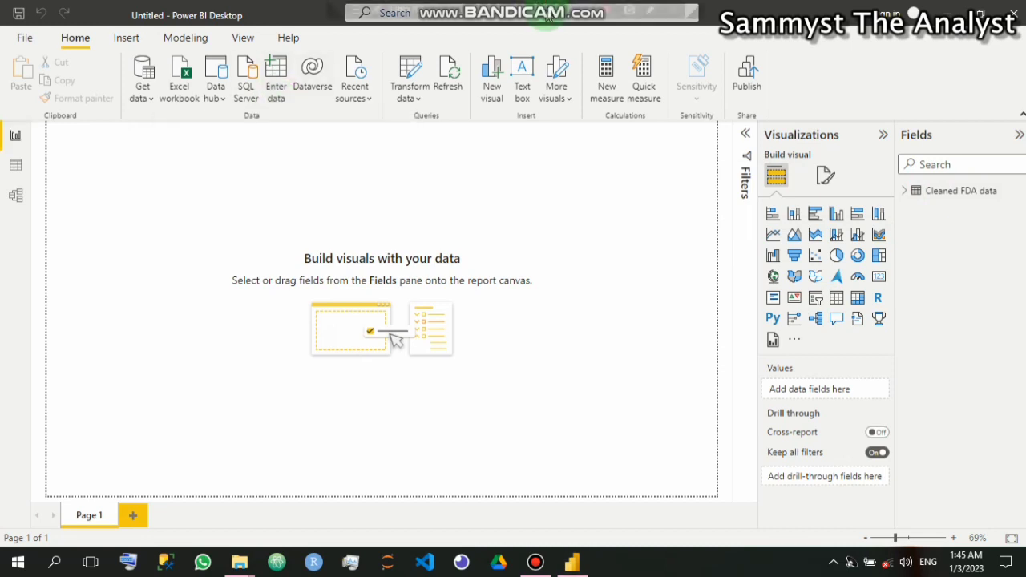
Create an empty table named All Measures through manual data entry and load it into the model
click(278, 97)
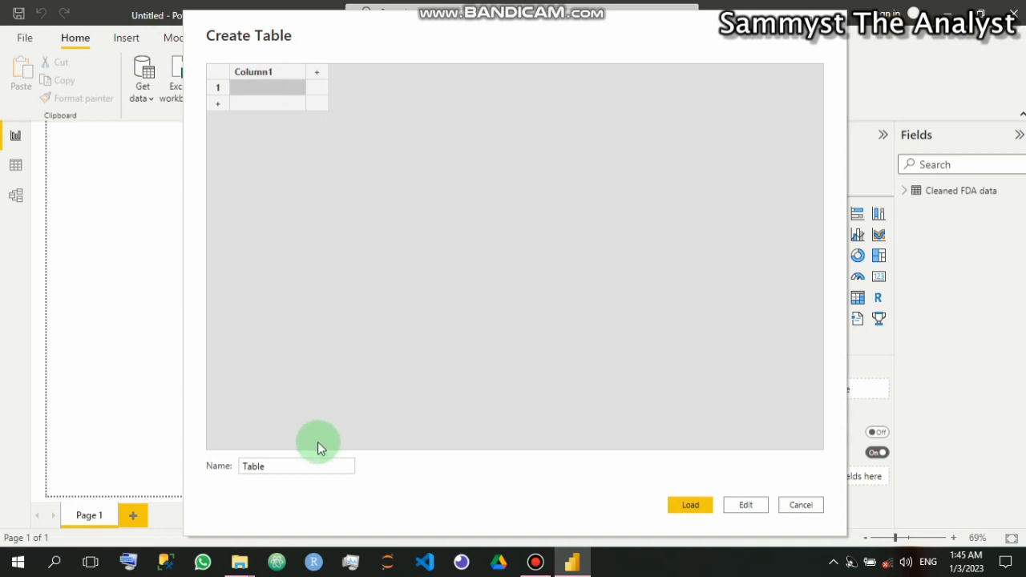
drag(307, 467, 245, 465)
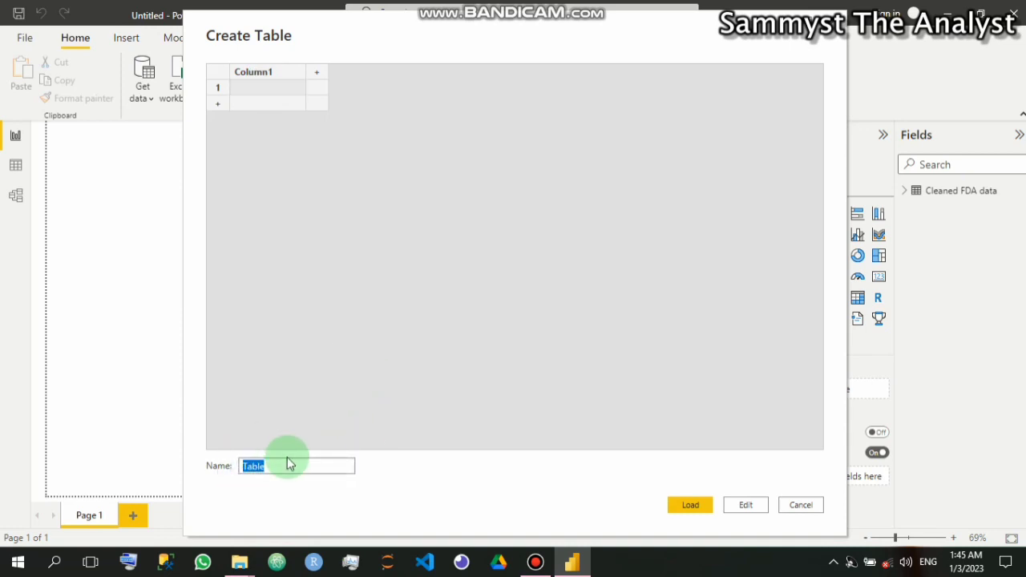
text(All Measures)
click(691, 505)
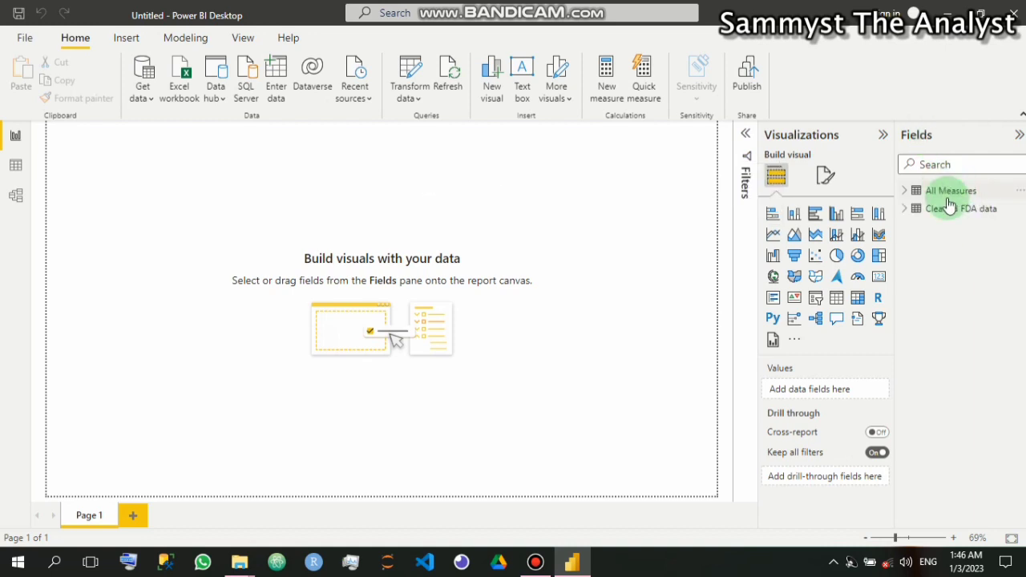
Add a new measure to the All Measures table and name it Total Food Cases
click(905, 191)
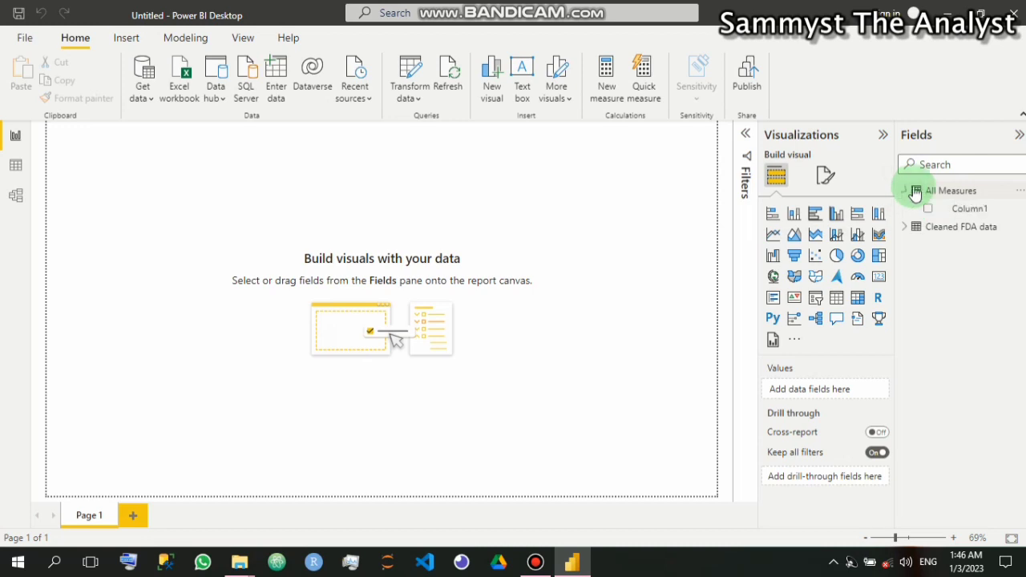
click(1021, 194)
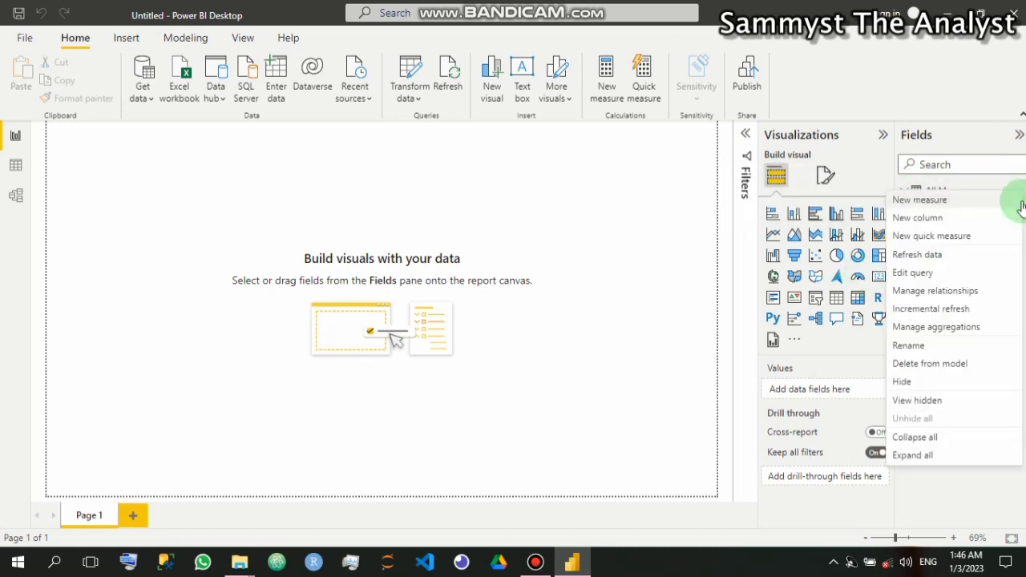
click(958, 202)
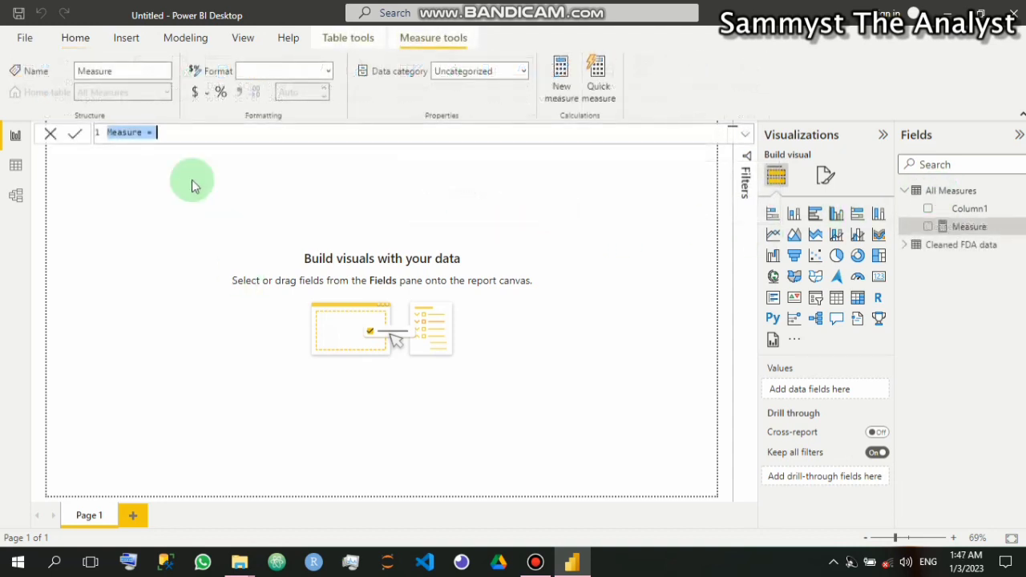
drag(144, 132, 98, 130)
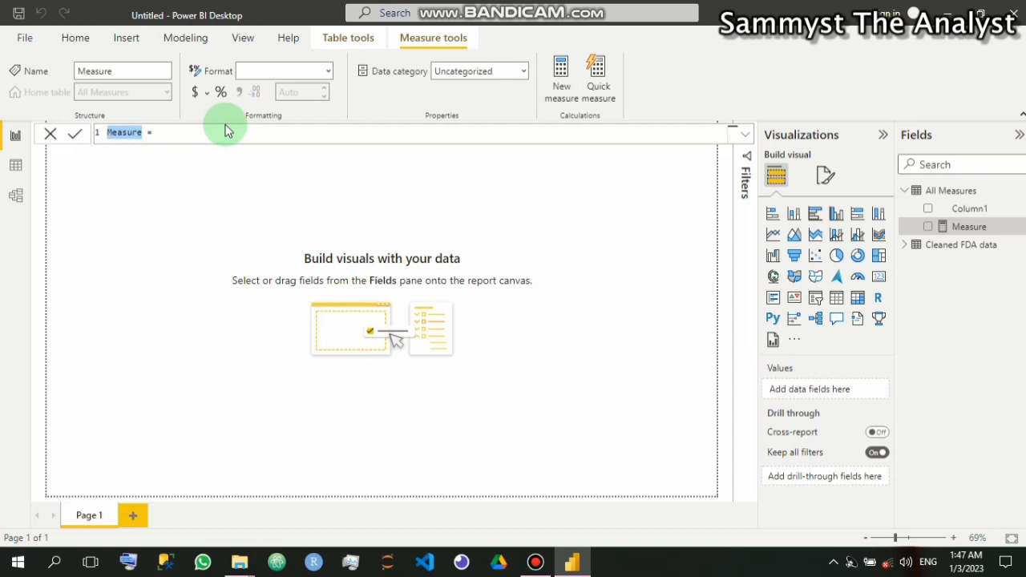
text(Total Foo)
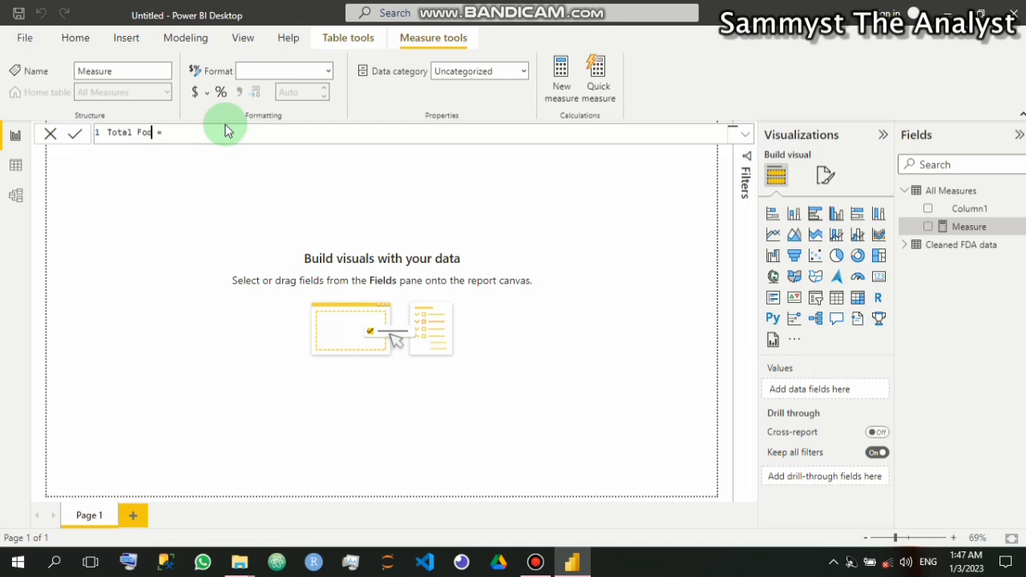
text(d Cases)
click(234, 133)
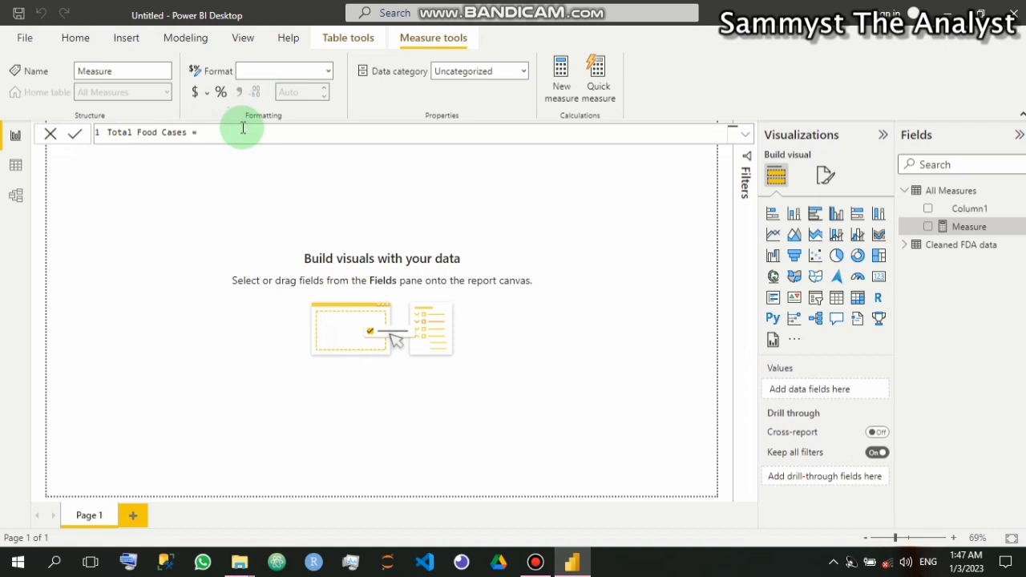
Define the Total Food Cases measure as COUNTROWS('Cleaned FDA data') and commit the formula
text(coun)
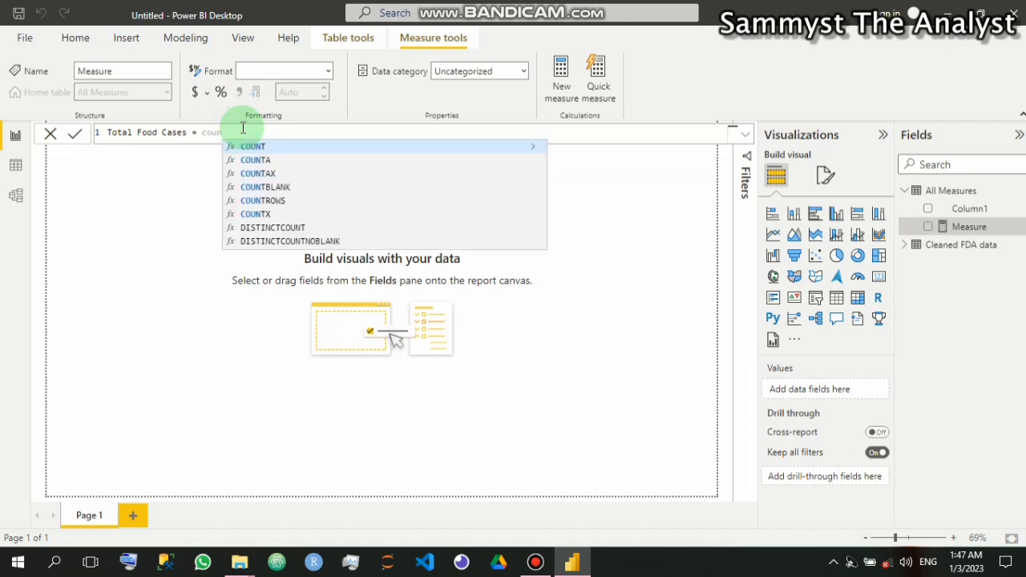
text(t)
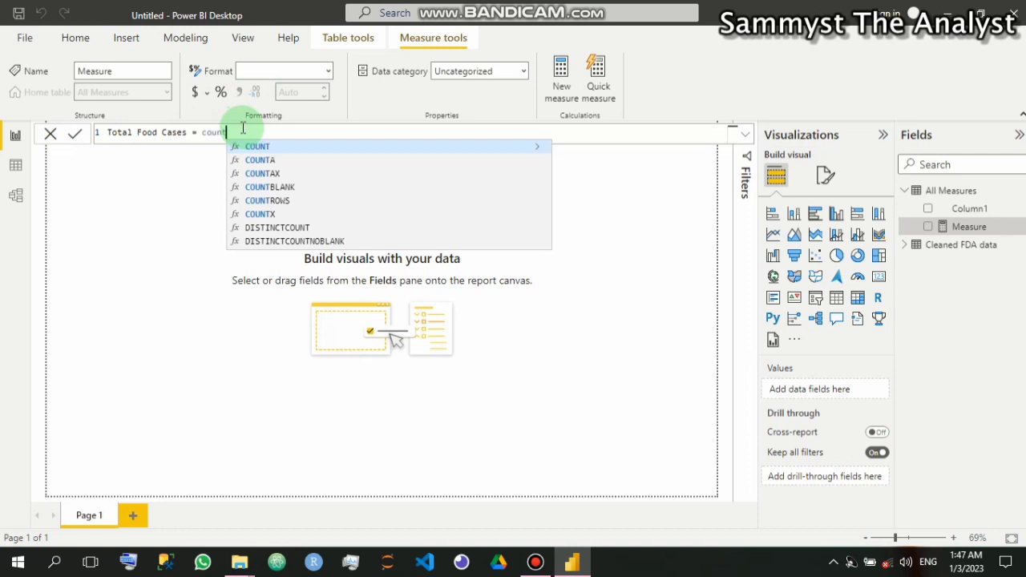
text(ro)
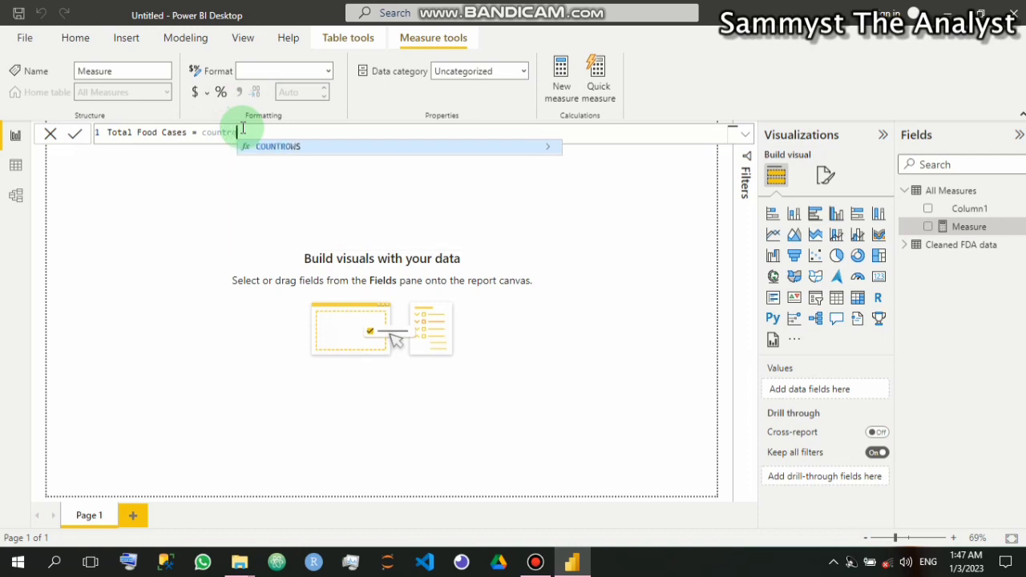
key(Tab)
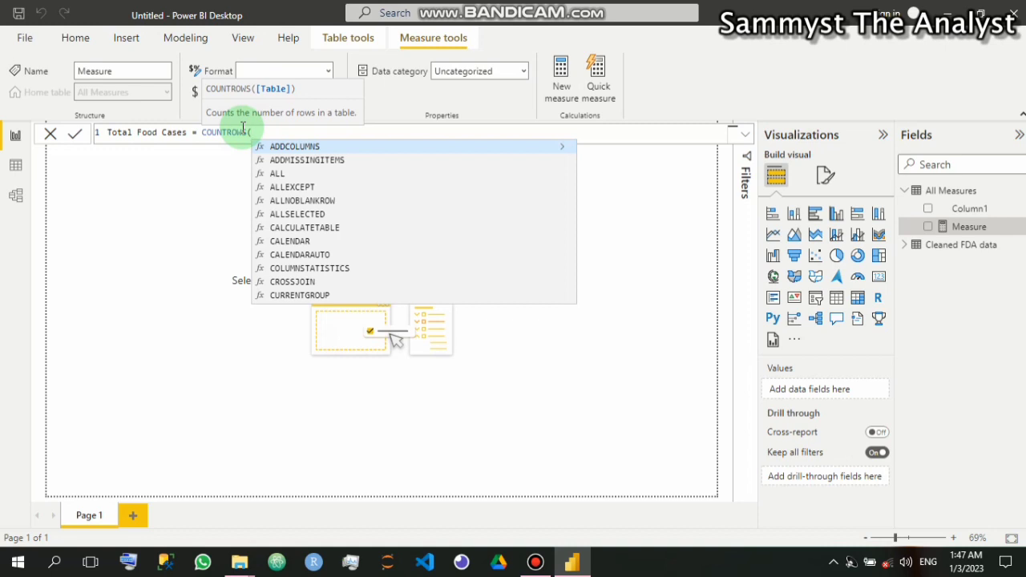
text(clea)
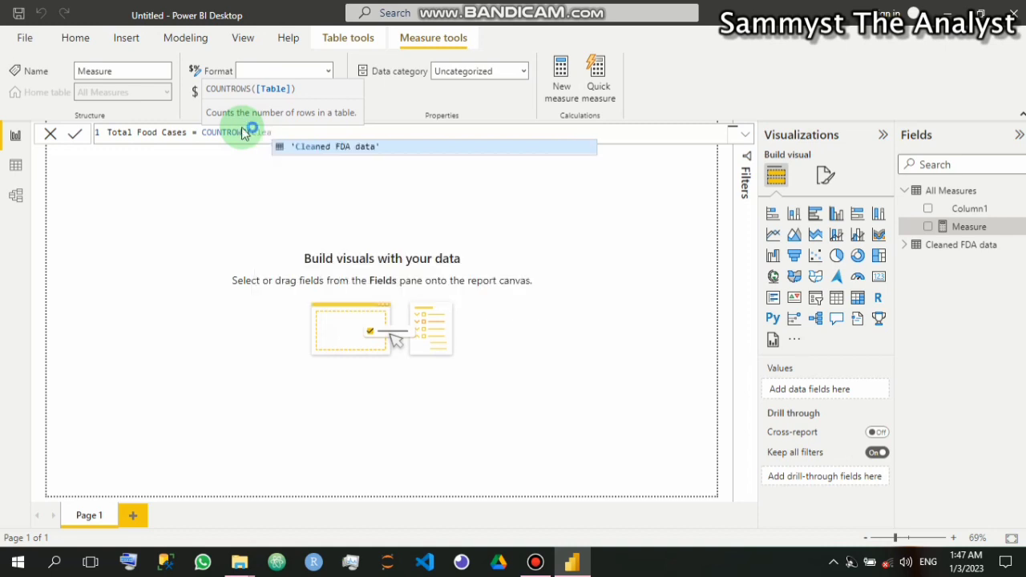
text(n)
key(Tab)
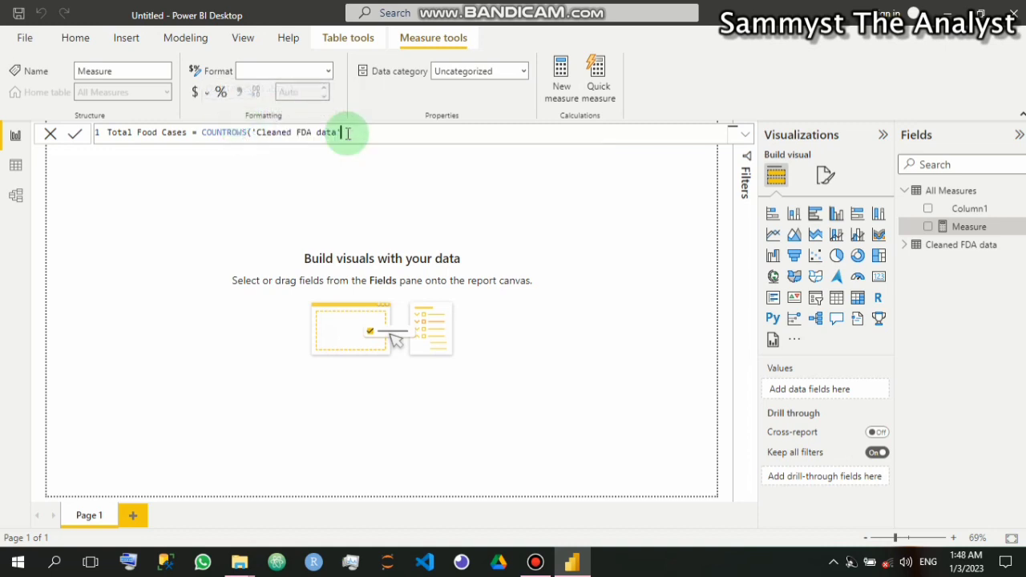
text())
key(Return)
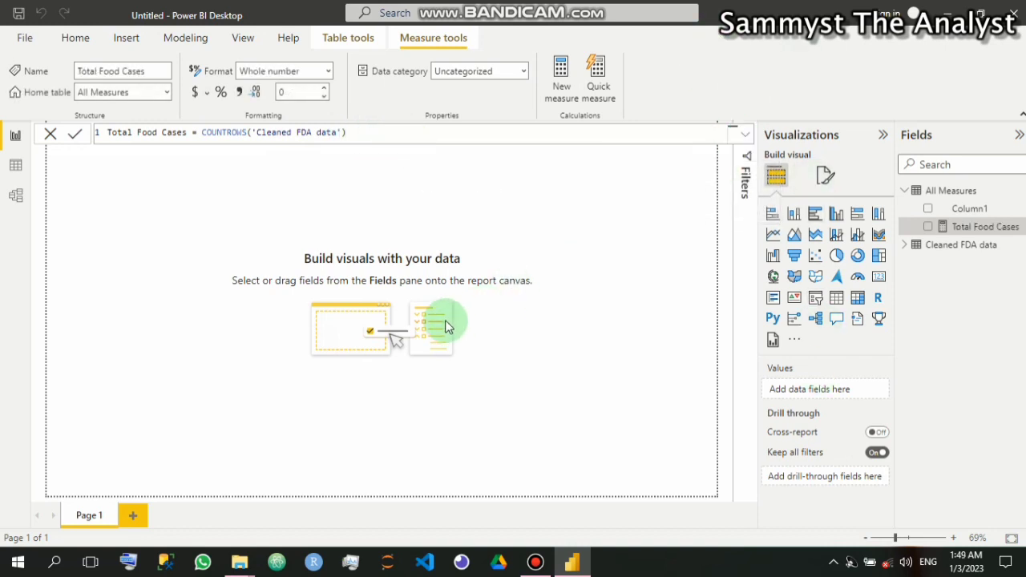
Apply the thousands separator to the Total Food Cases measure, then collapse All Measures and expand the Cleaned FDA data fields
click(959, 227)
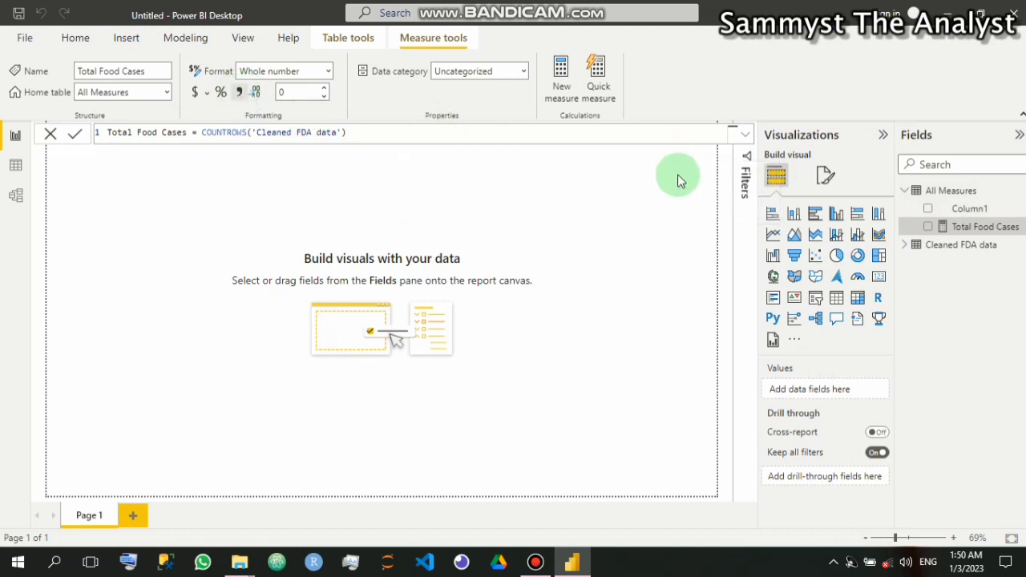
click(908, 194)
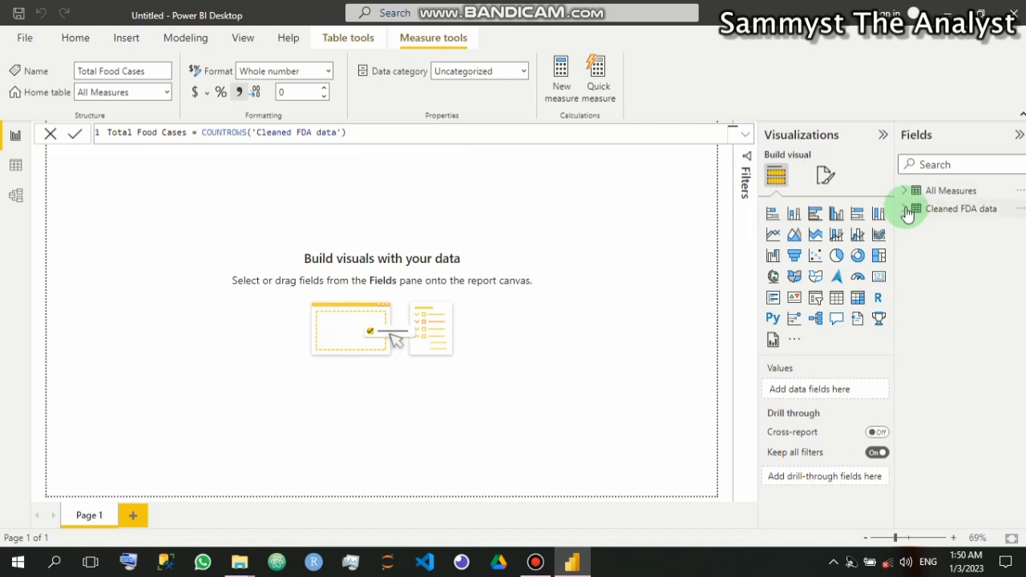
click(906, 210)
click(636, 358)
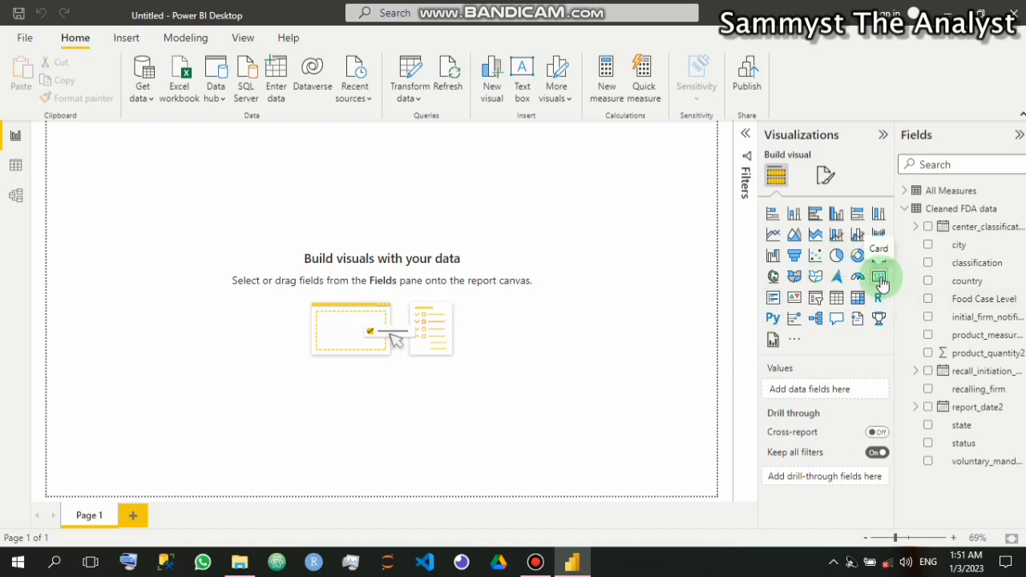
Add a card visual to the report page and fill it with the Total Food Cases measure
click(878, 277)
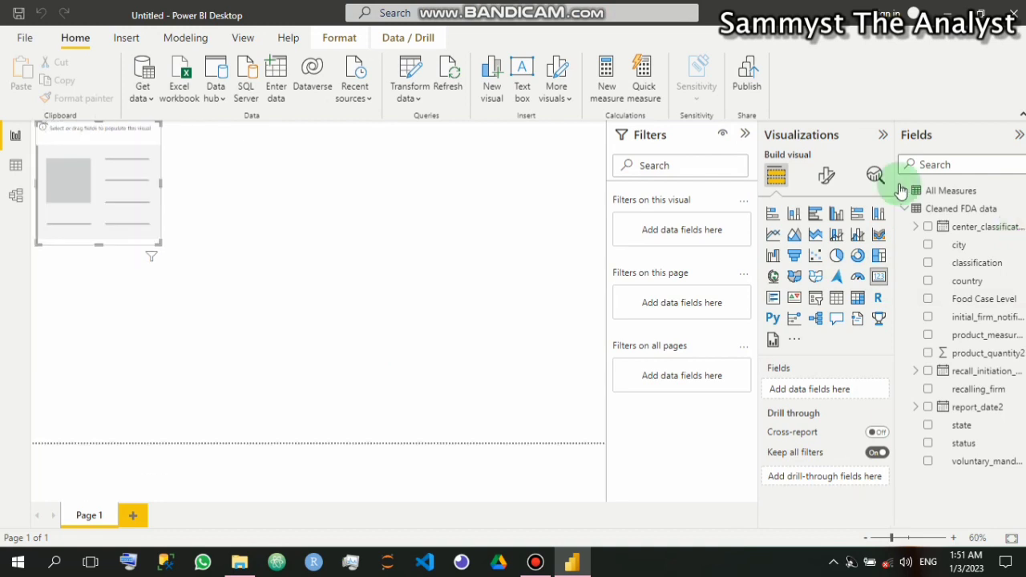
click(952, 192)
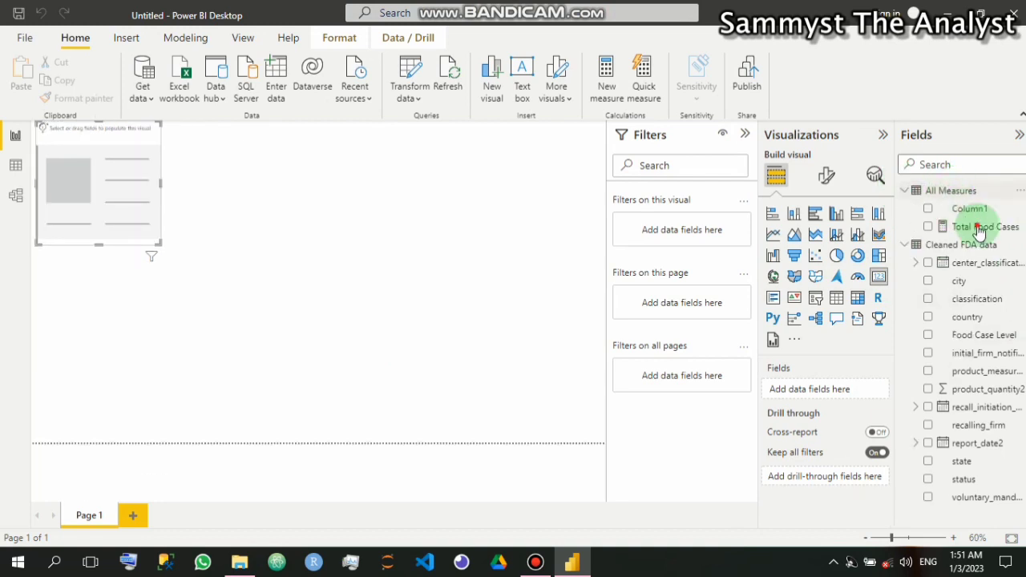
click(932, 228)
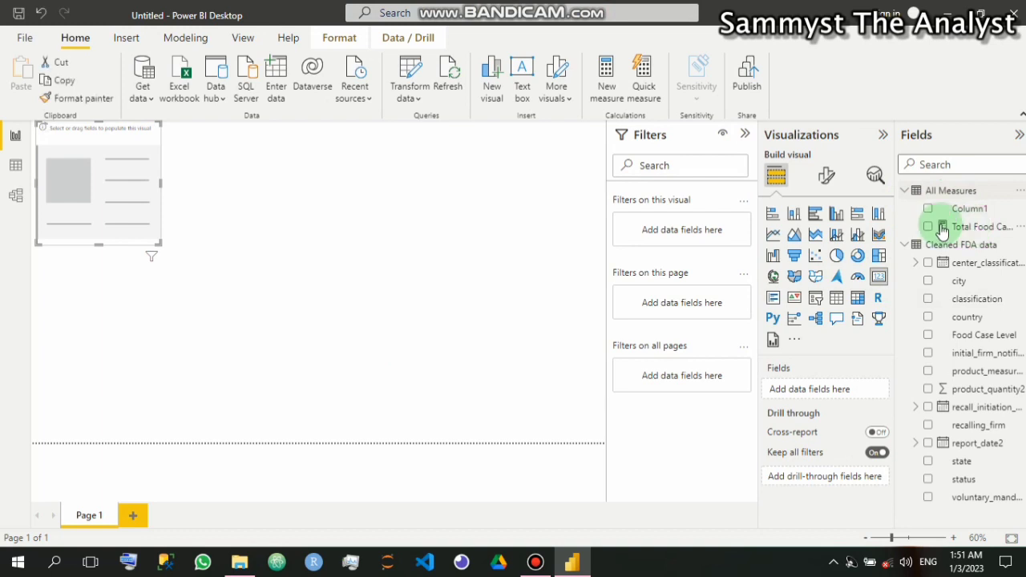
click(931, 228)
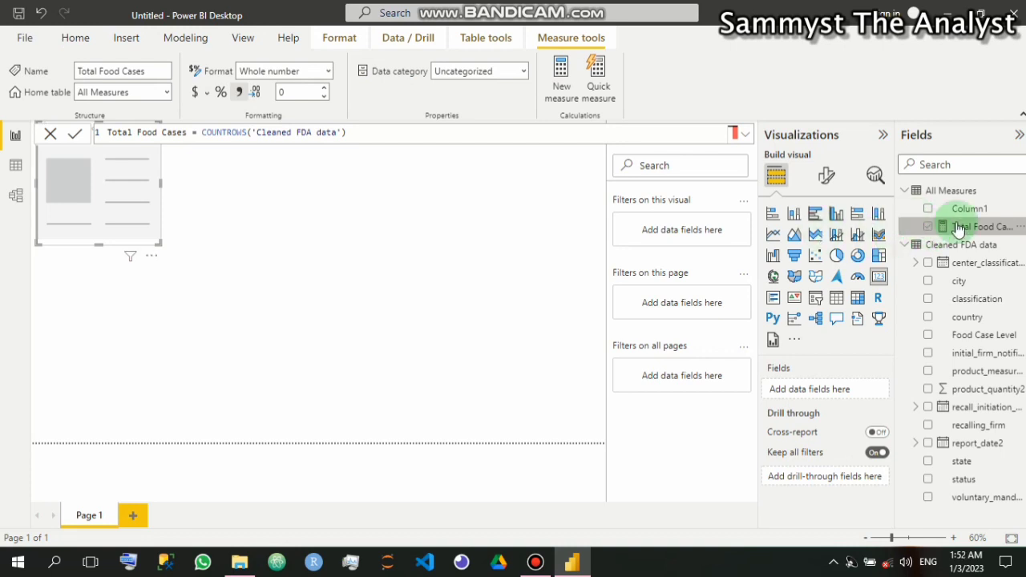
drag(803, 400, 829, 386)
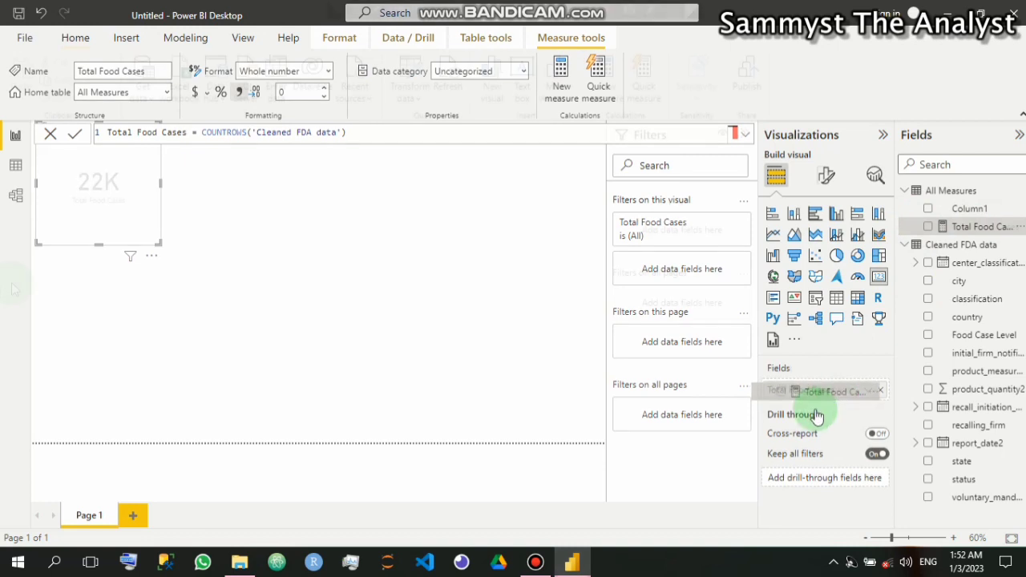
Check the Total Food Cases card and delete it from the report page
click(417, 305)
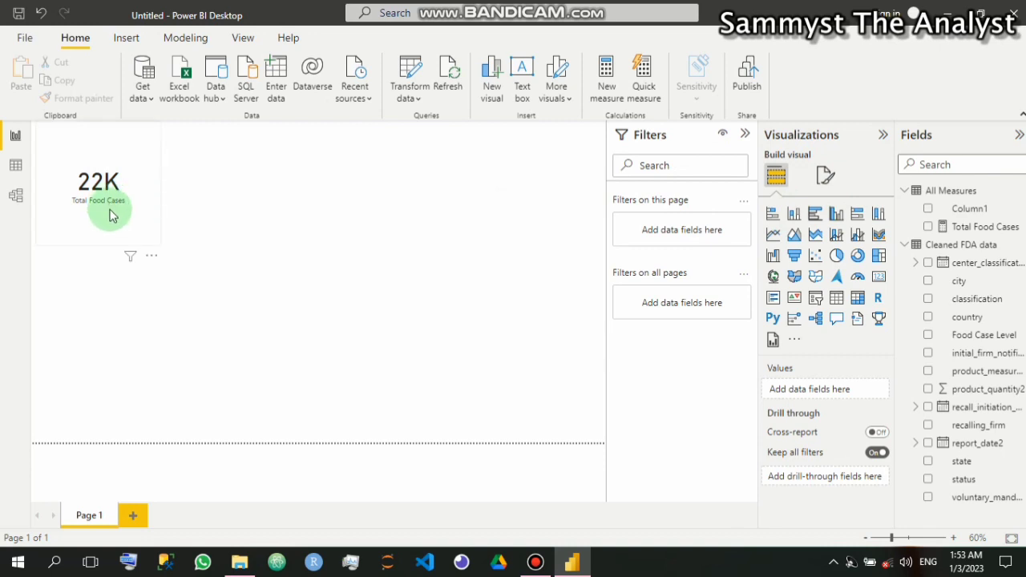
click(128, 148)
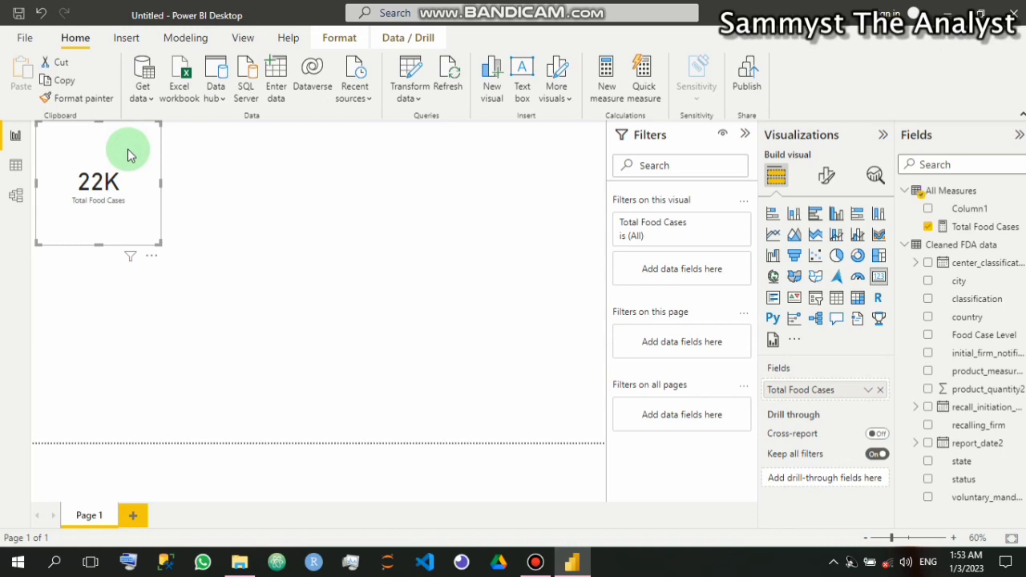
key(Delete)
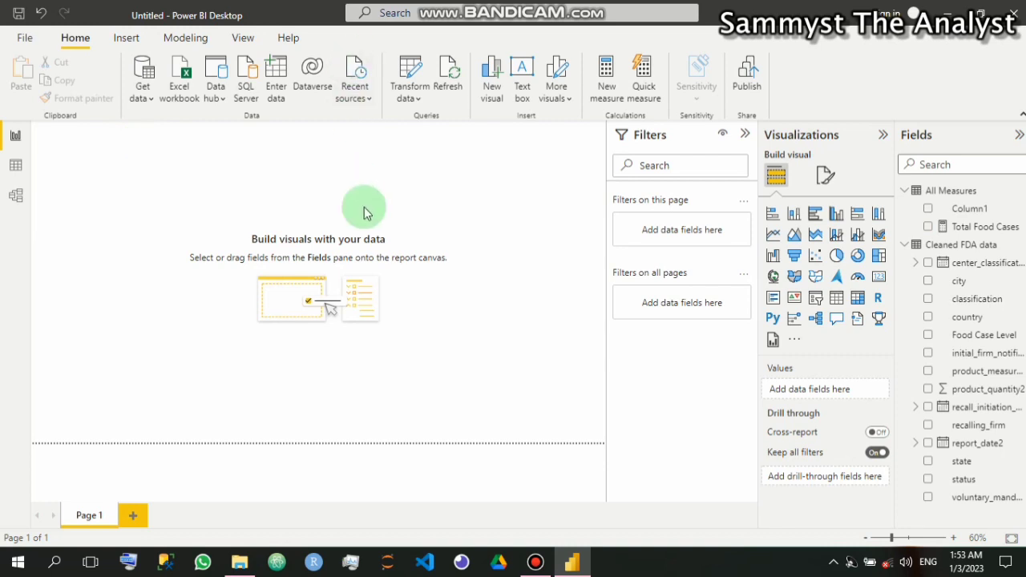
Create a new calculated table and replace its default name with Calendar in the formula
click(198, 39)
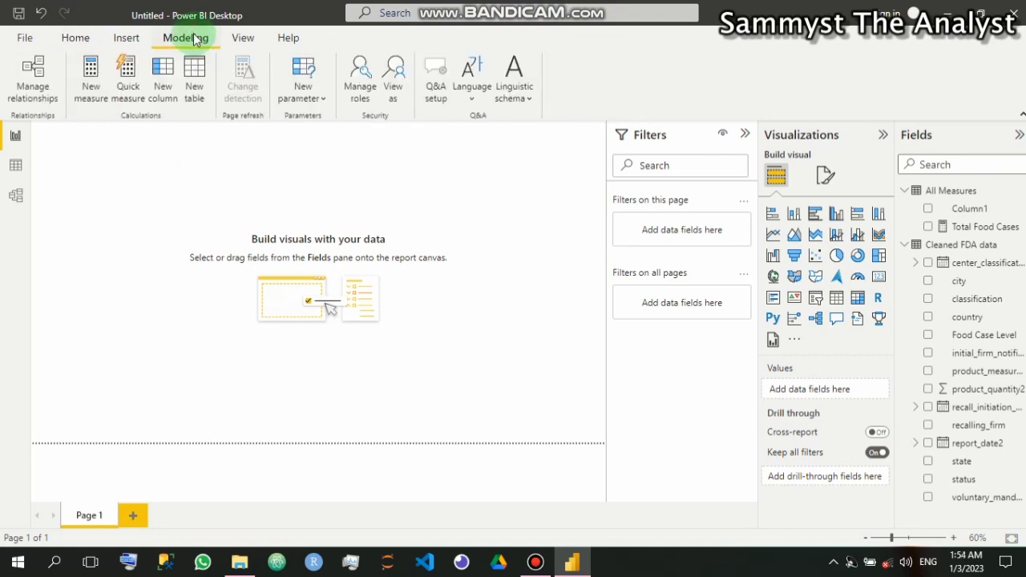
click(195, 98)
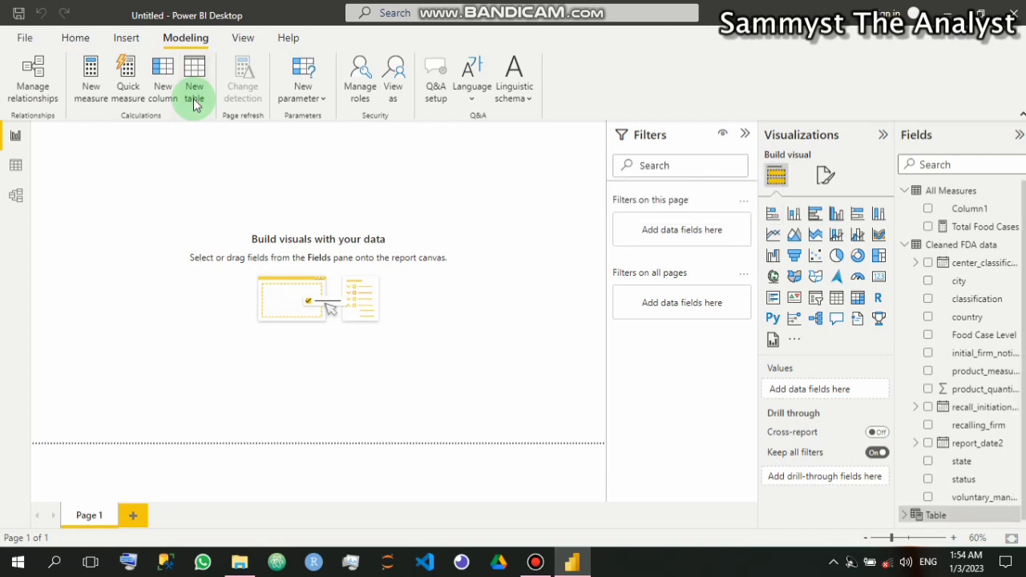
click(193, 105)
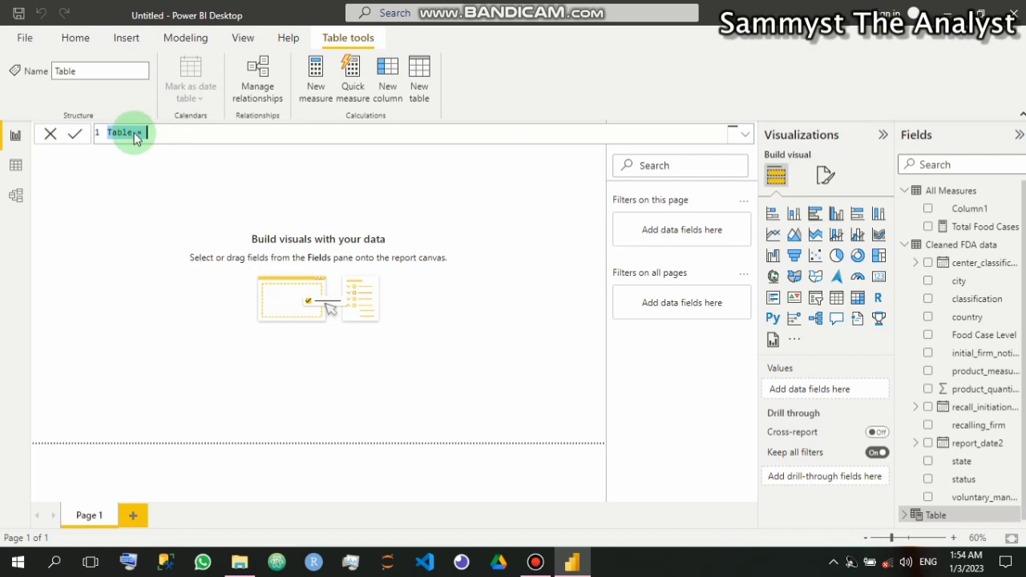
click(139, 134)
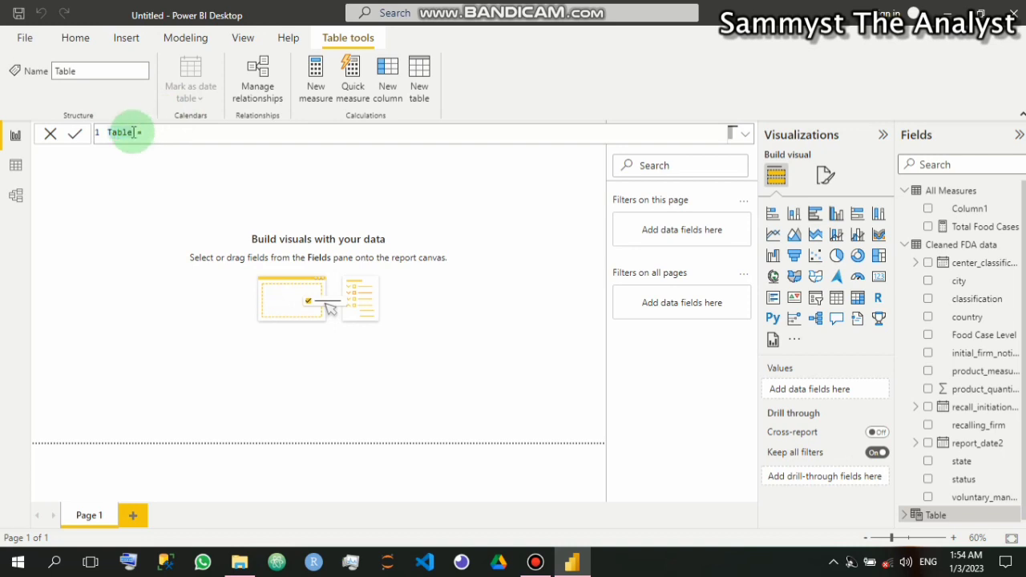
mouse_move(132, 133)
mouse_down()
mouse_move(99, 136)
mouse_move(146, 130)
mouse_up()
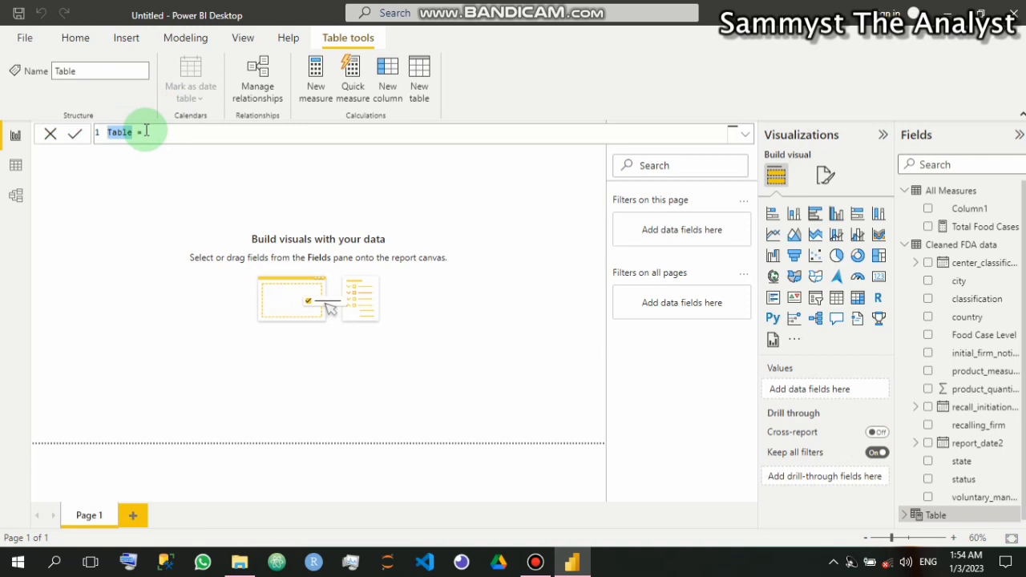
text(C)
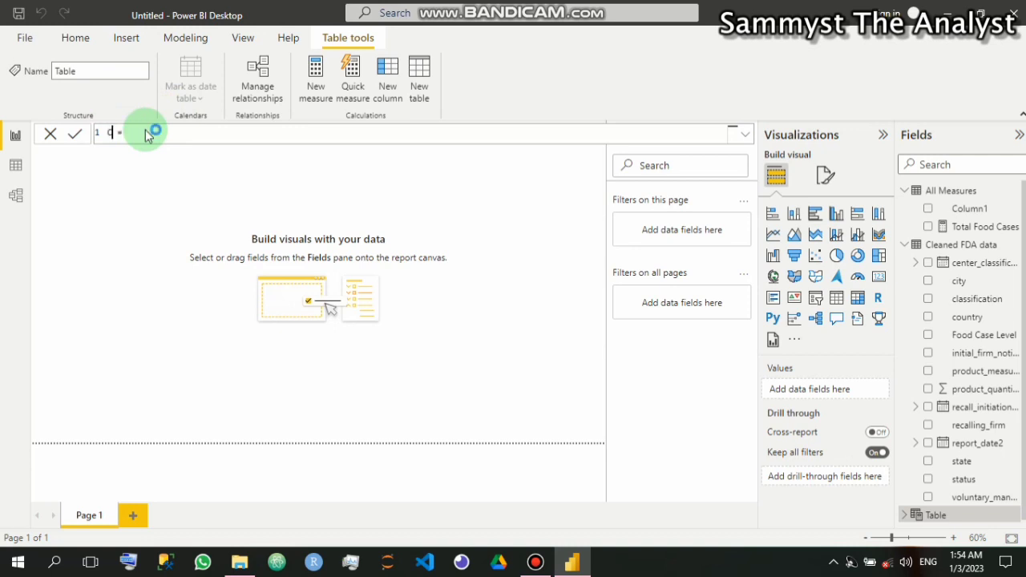
text(al)
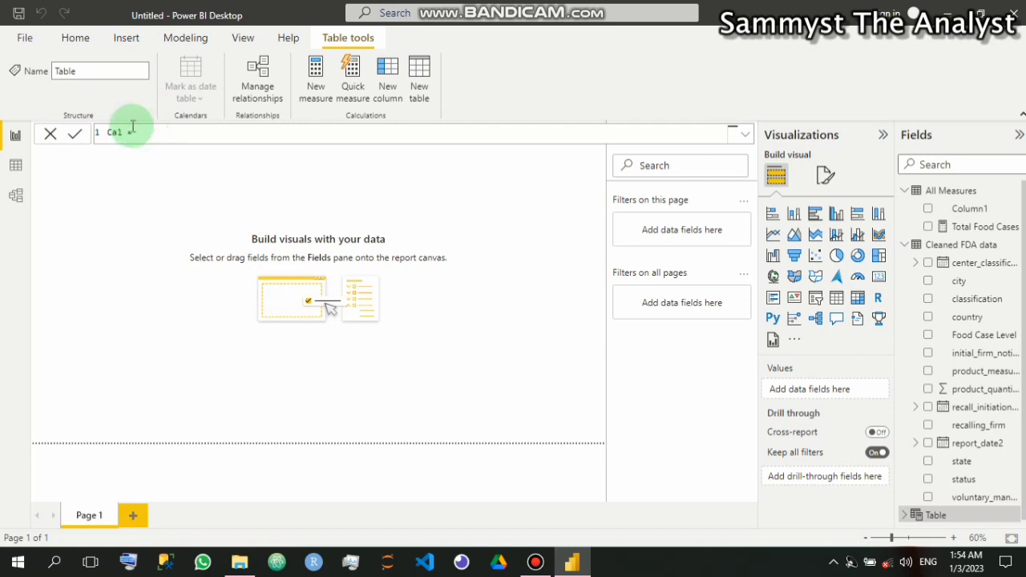
text(endar)
Define the Calendar table with CALENDARAUTO() and commit the formula
key(Right)
key(Right)
key(Right)
text(cal)
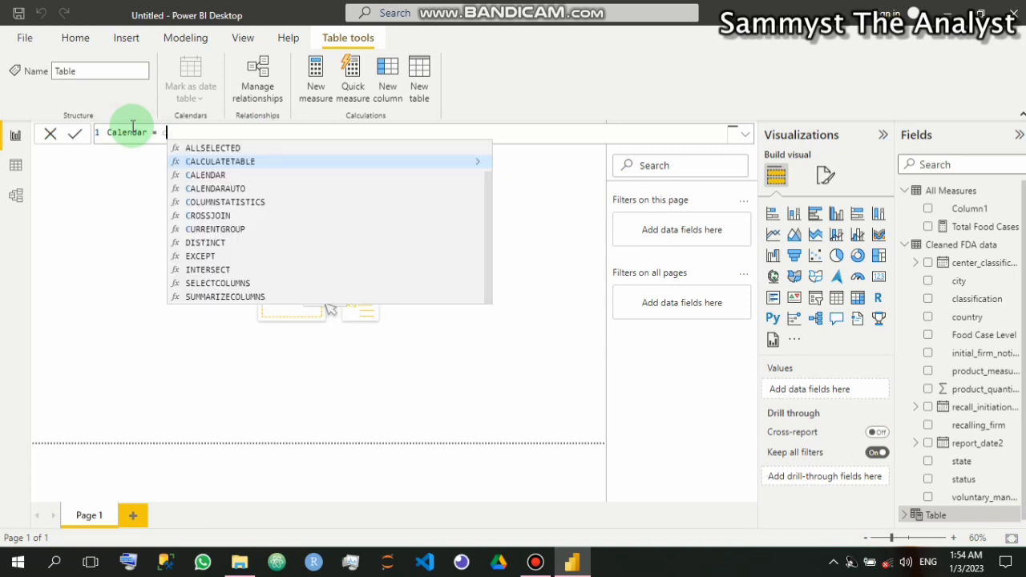
text(e)
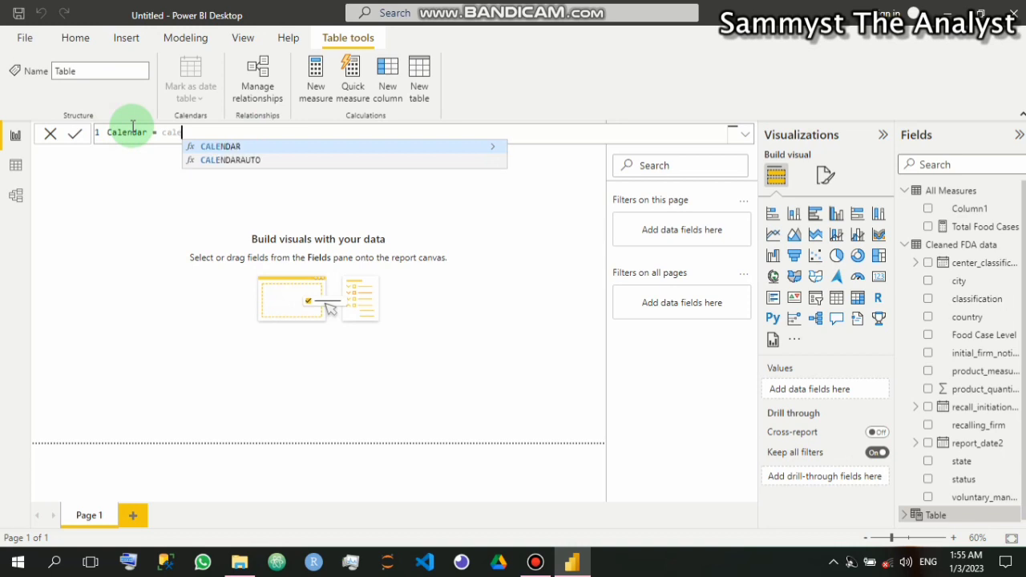
key(Down)
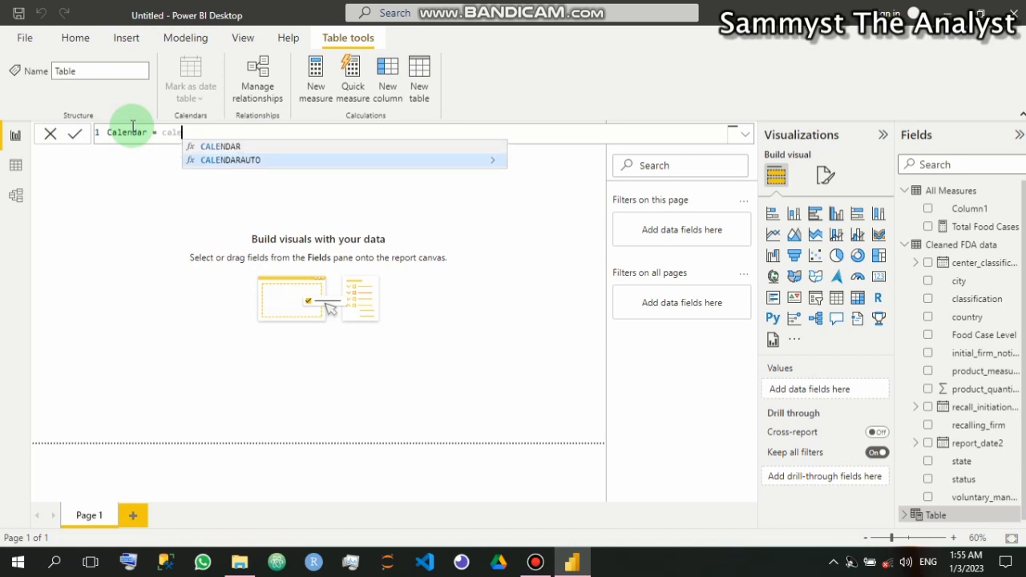
key(Tab)
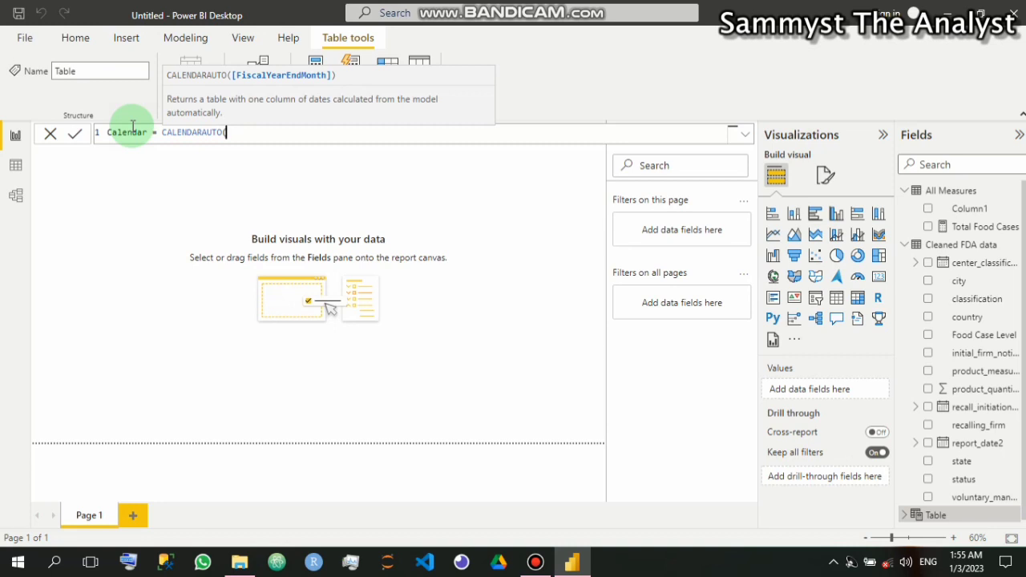
text())
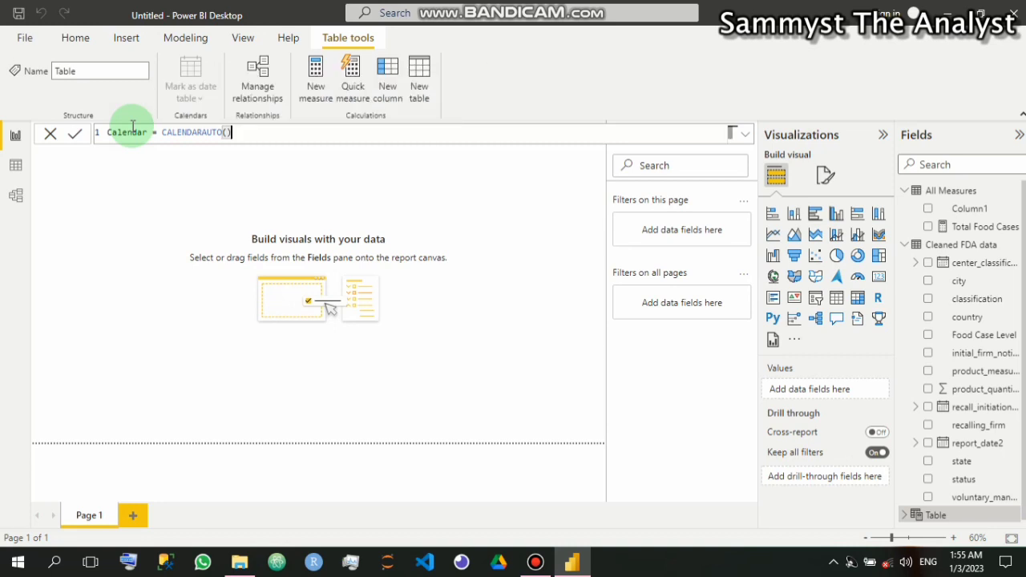
key(Return)
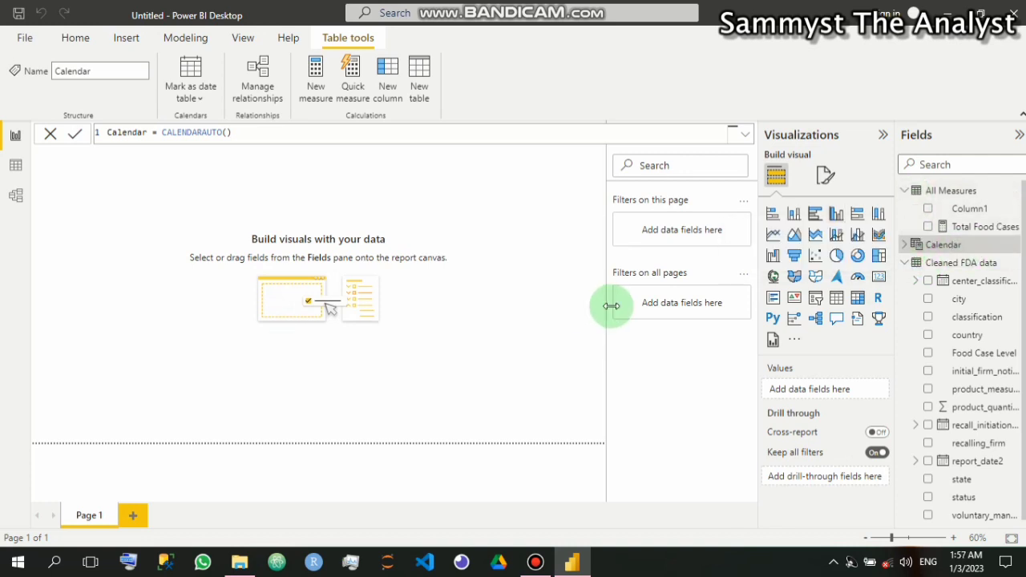
Show the Calendar table's rows in the data view and look through its Date column
click(17, 166)
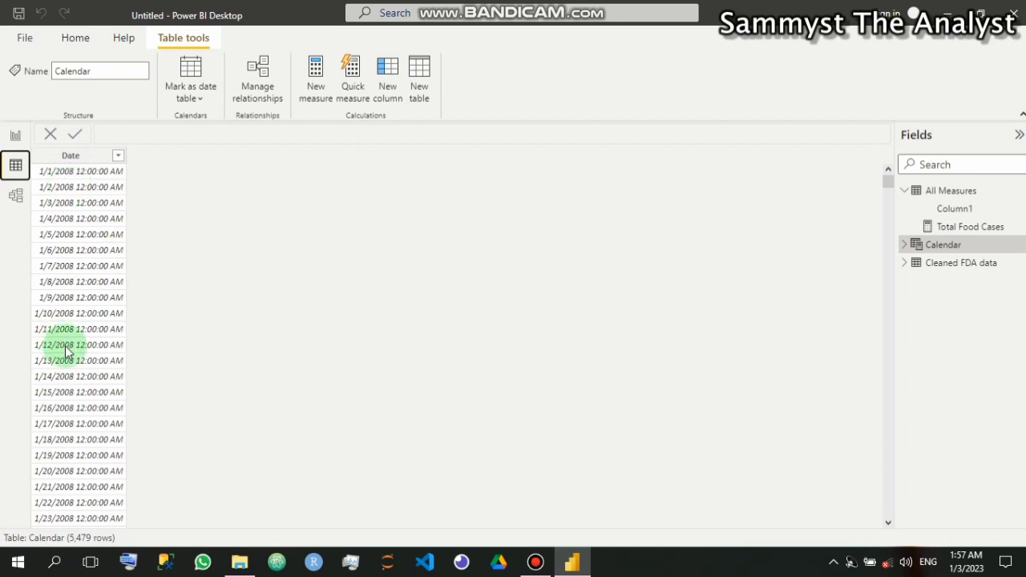
scroll(68, 349, down, 8)
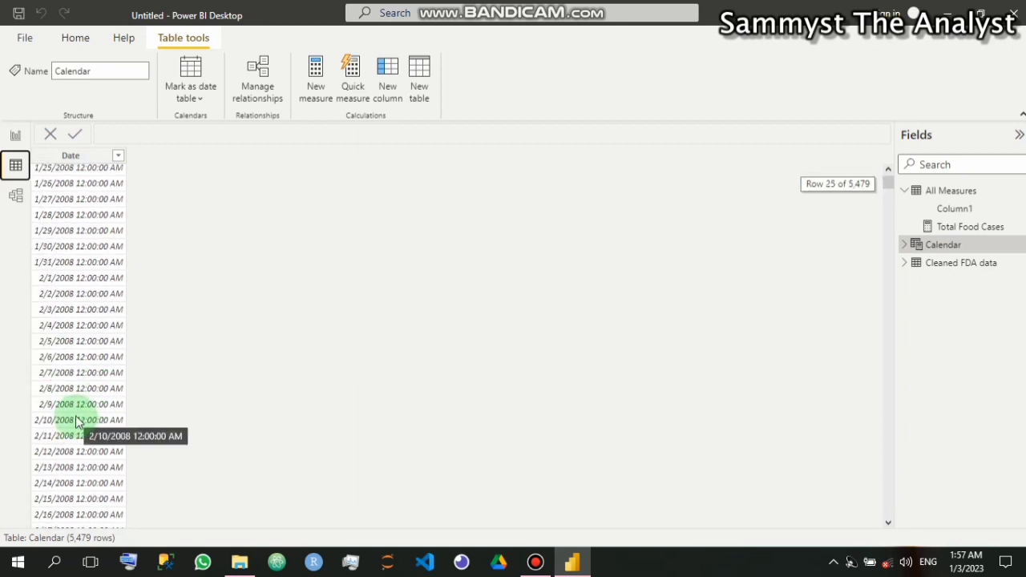
scroll(77, 422, up, 8)
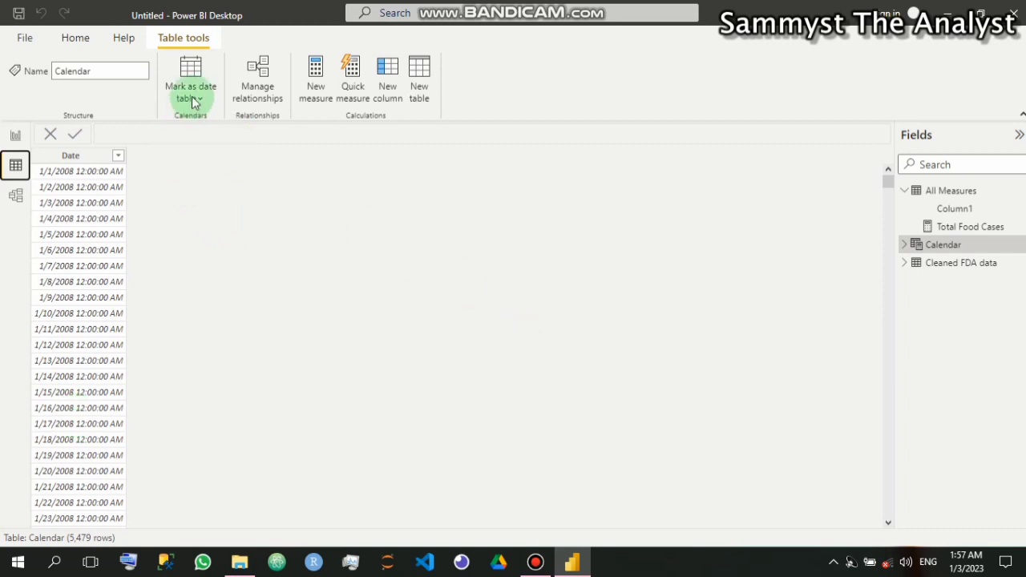
Add a calculated column named Month to the Calendar table and begin its formula with the FORMAT function
click(389, 94)
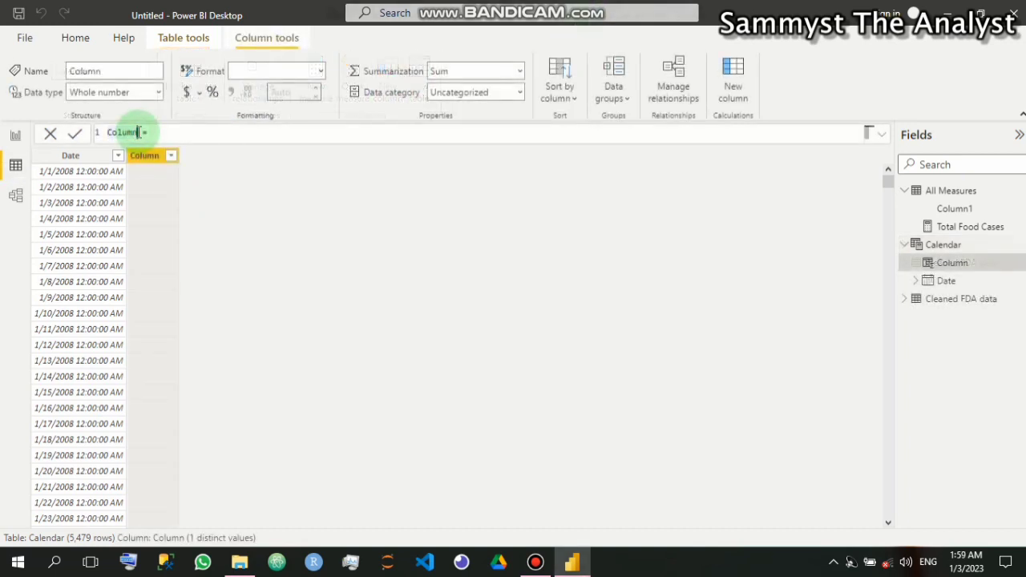
double_click(112, 132)
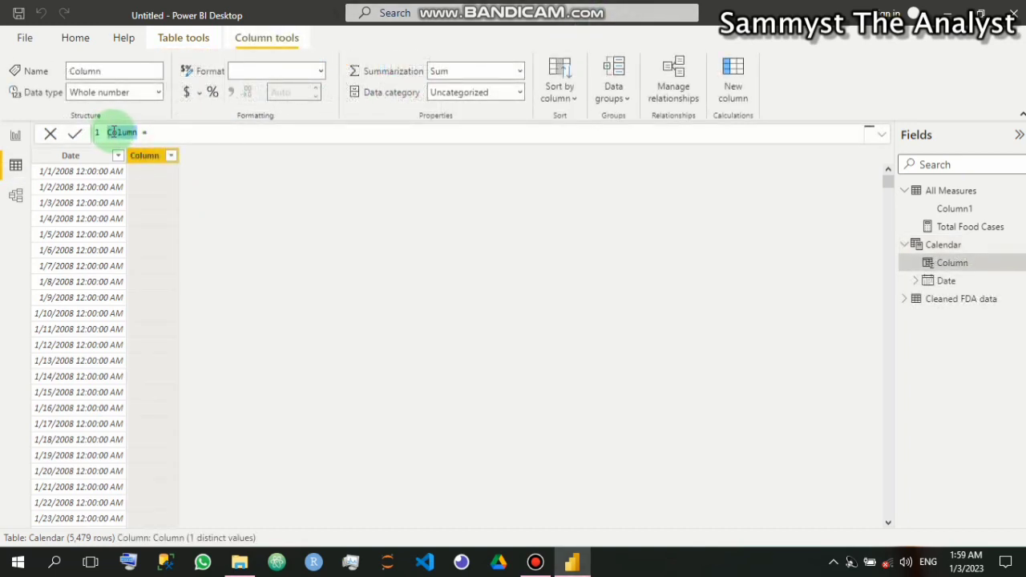
drag(112, 132, 154, 135)
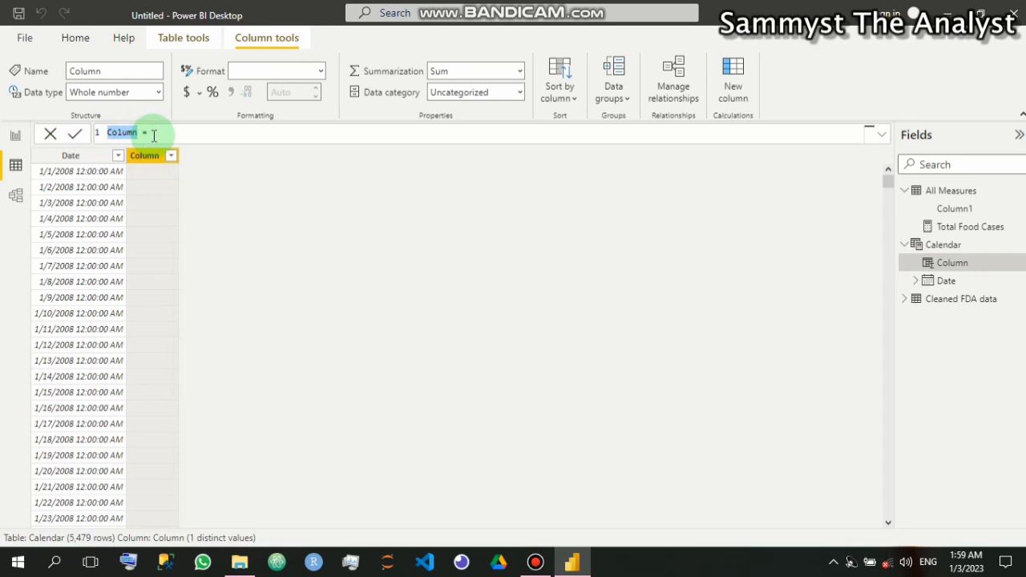
text(Month)
click(167, 132)
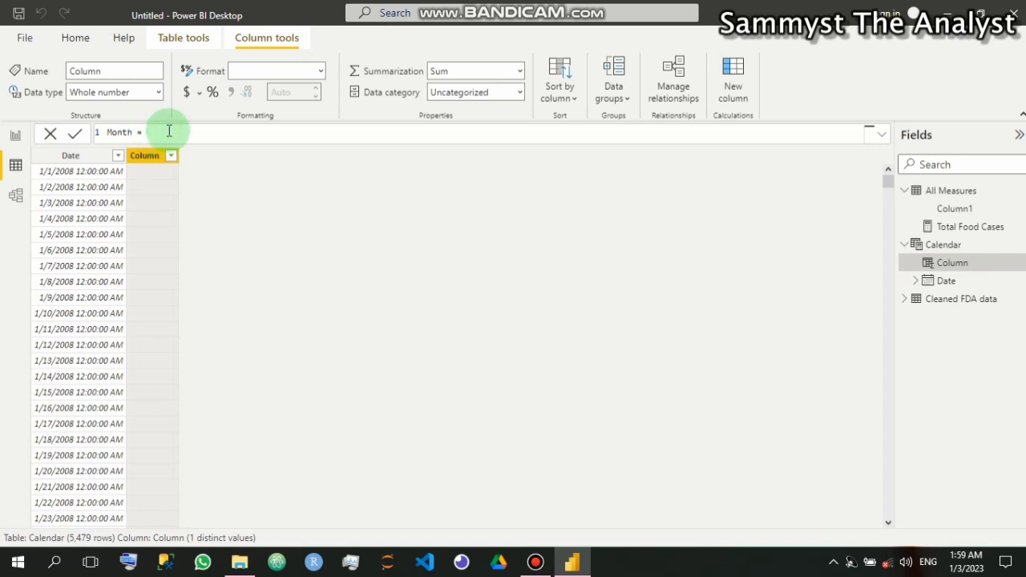
text(For)
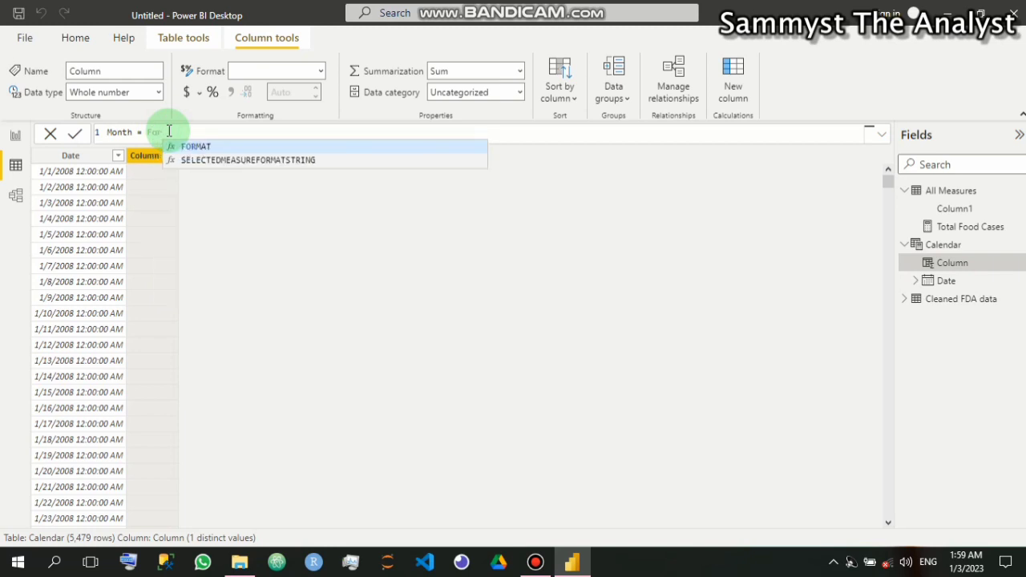
key(Tab)
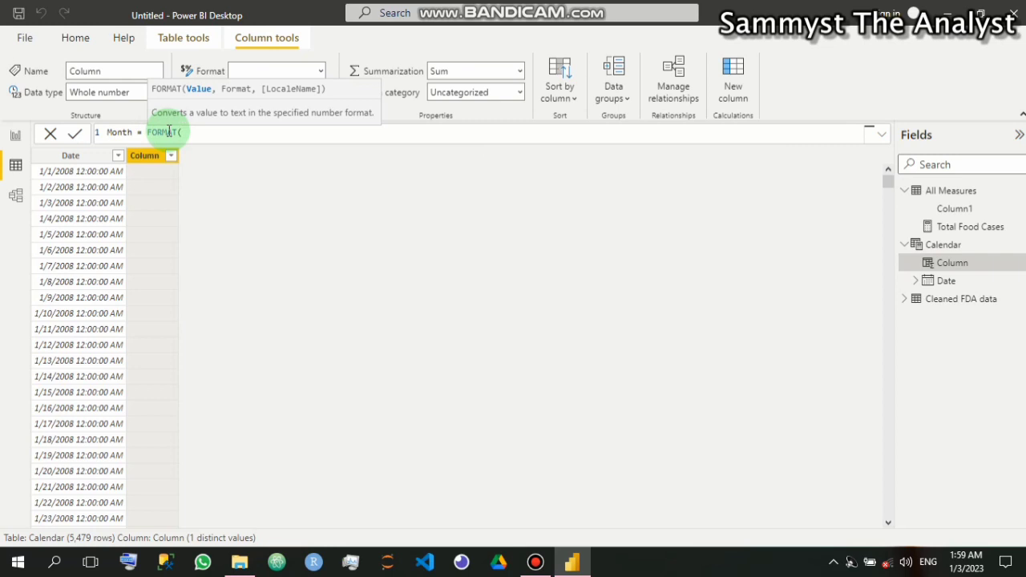
text(clea)
text(n)
key(BackSpace)
key(BackSpace)
key(BackSpace)
key(BackSpace)
key(BackSpace)
text(d)
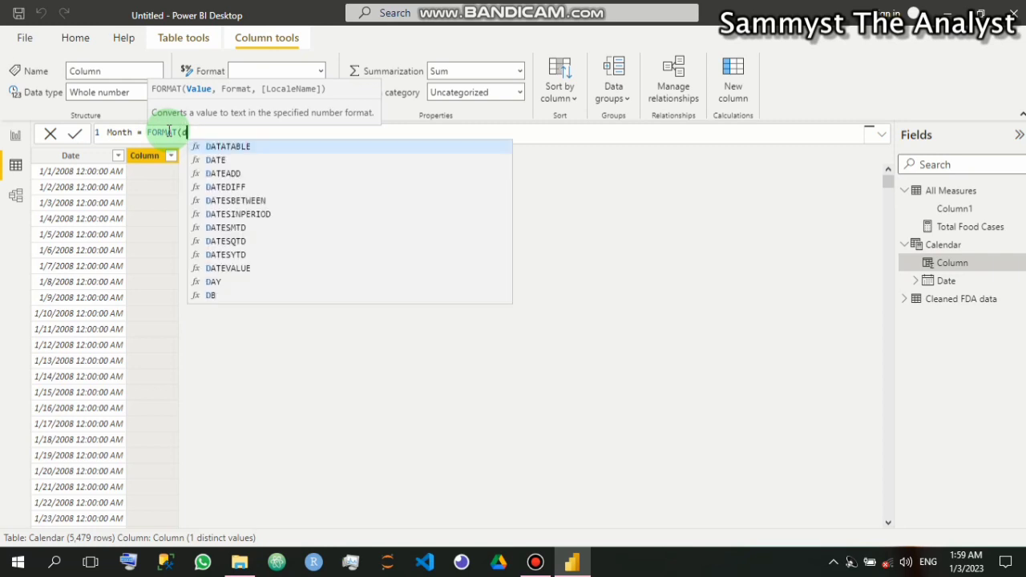
text(a)
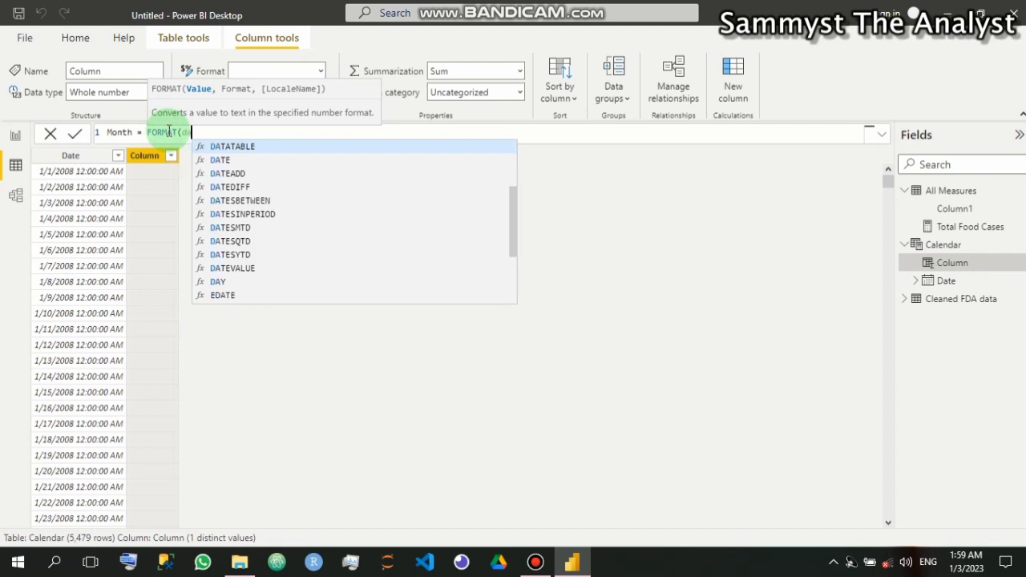
key(BackSpace)
key(BackSpace)
key(BackSpace)
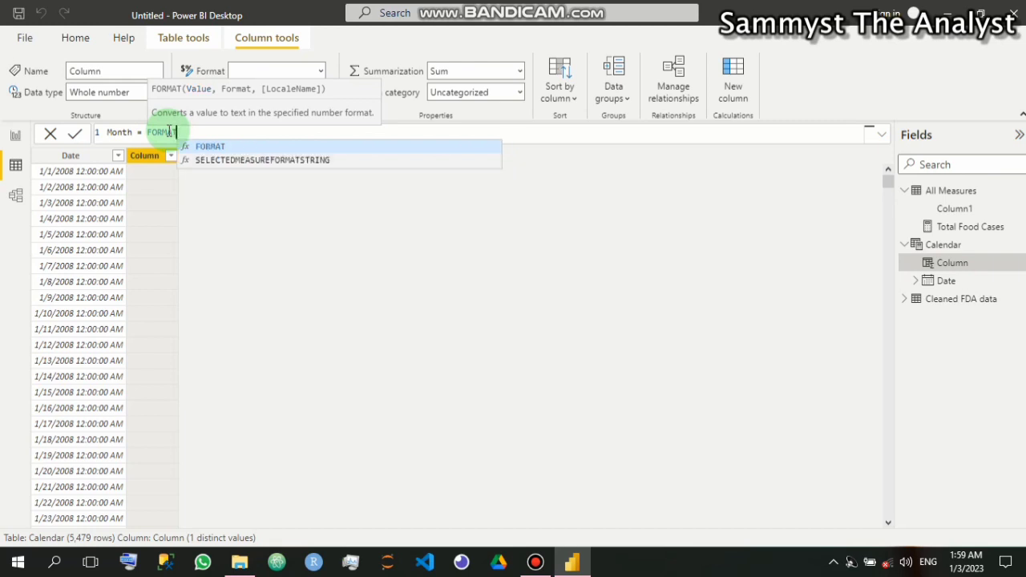
Complete the Month column's formula as FORMAT('Calendar'[Date], "mmm") and commit it
text((cal)
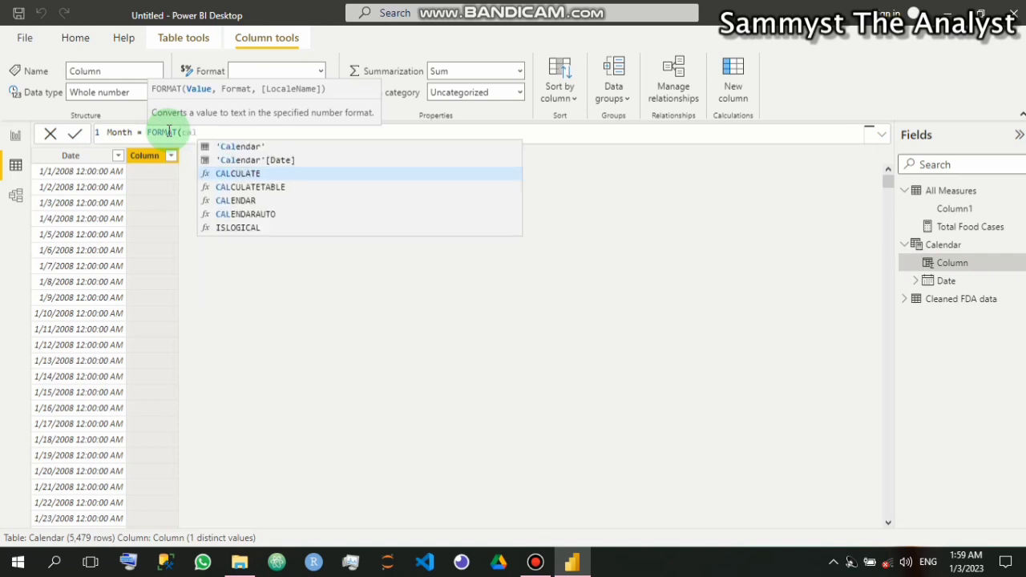
key(Up)
key(Tab)
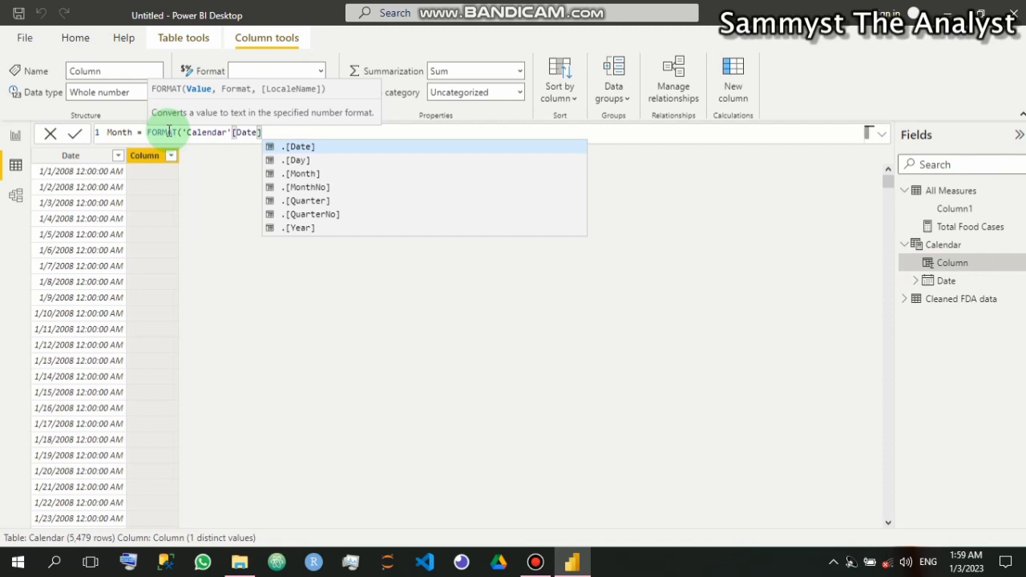
text(, )
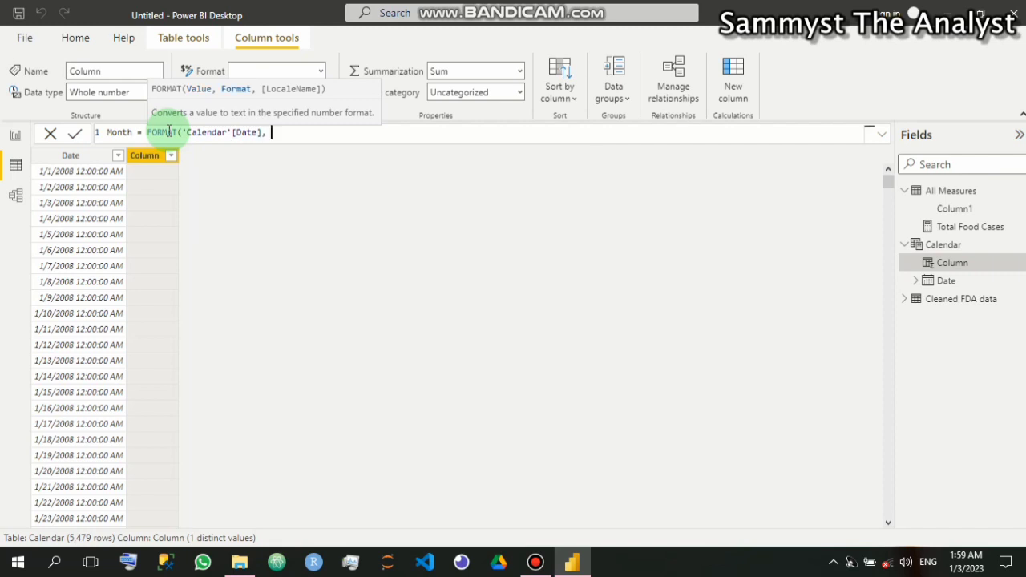
text("mmm")
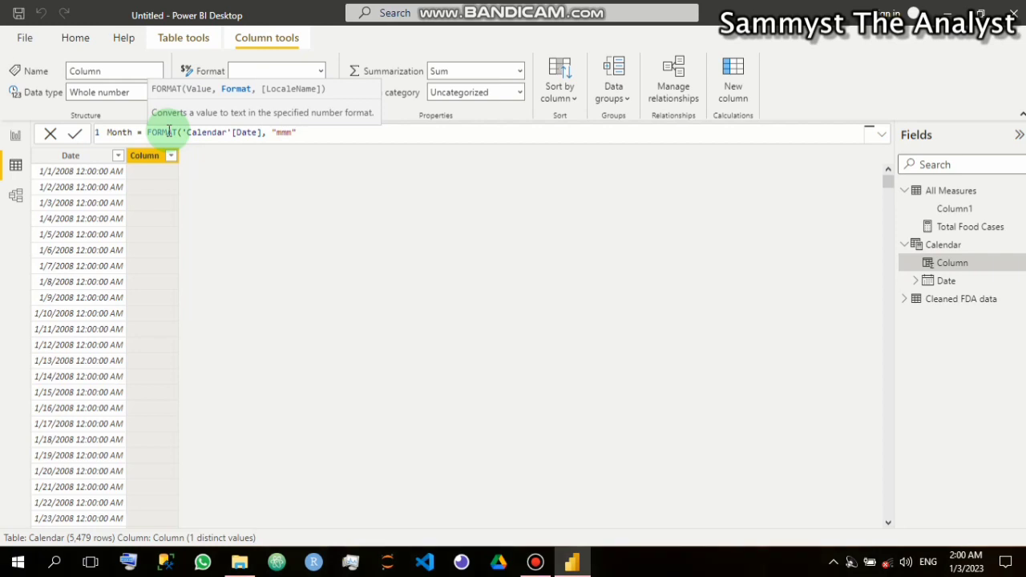
text())
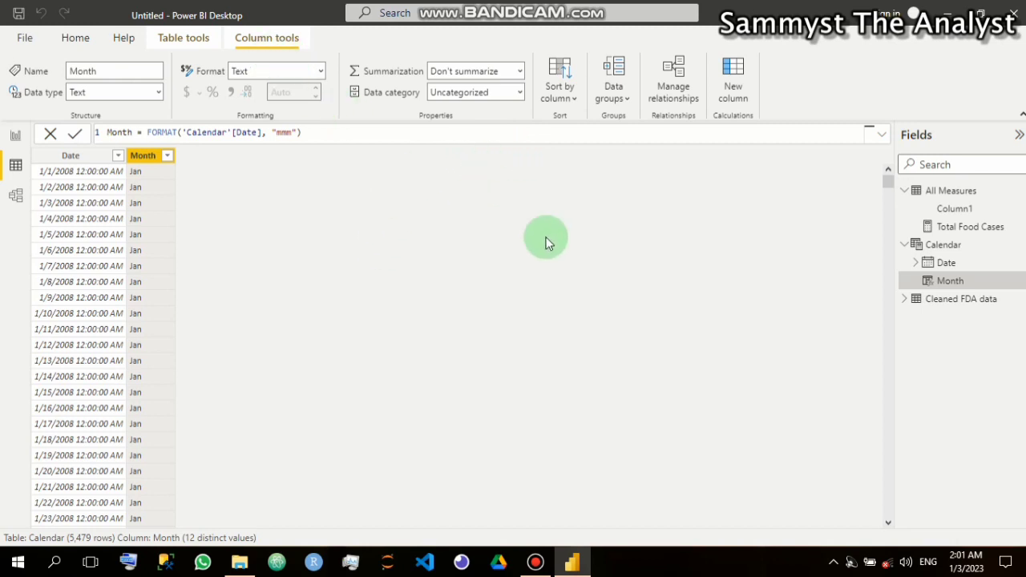
Add another calculated column to the Calendar table and name it Month Number in the formula
click(736, 100)
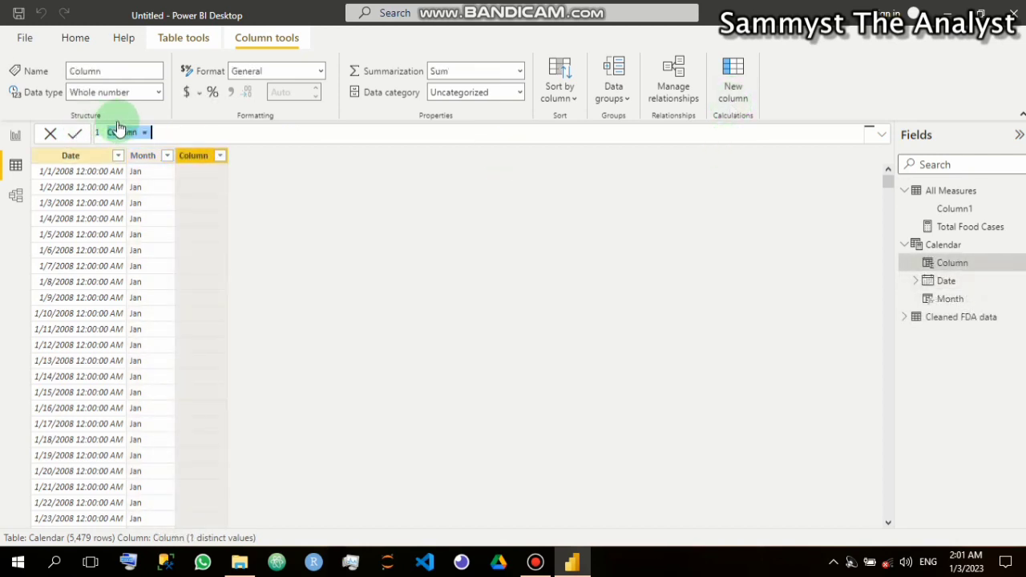
drag(138, 134, 103, 131)
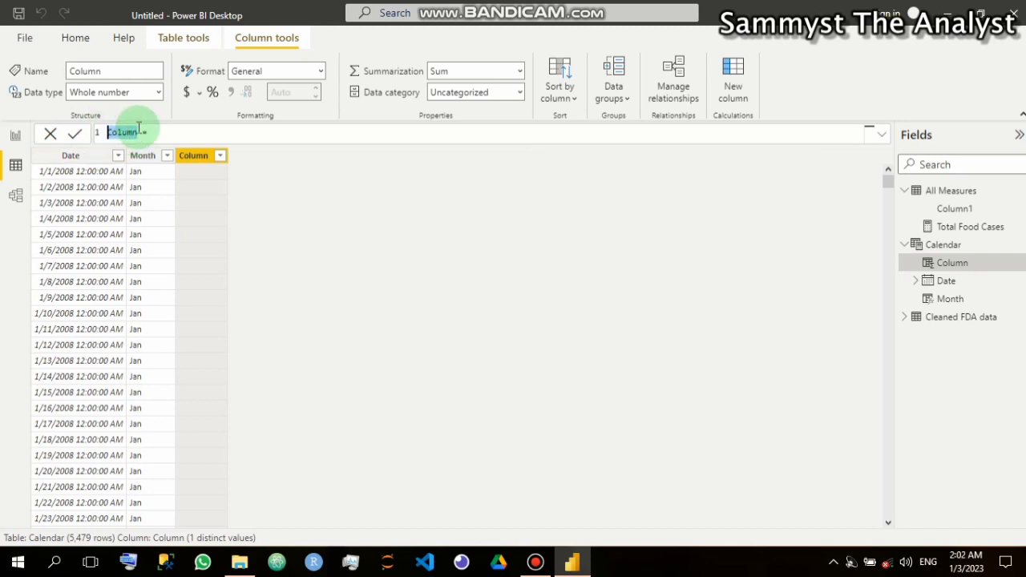
text(Month Number)
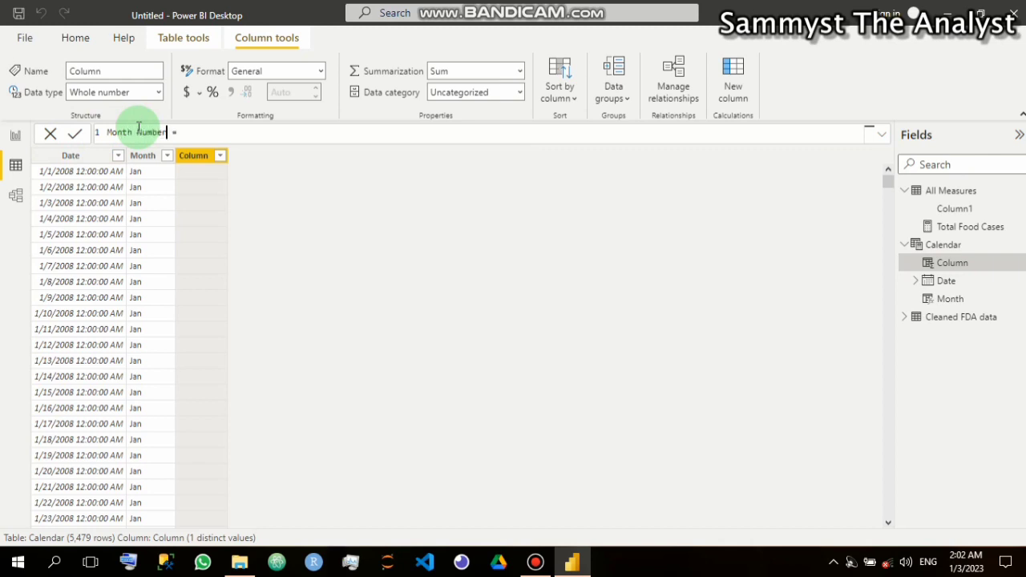
click(224, 134)
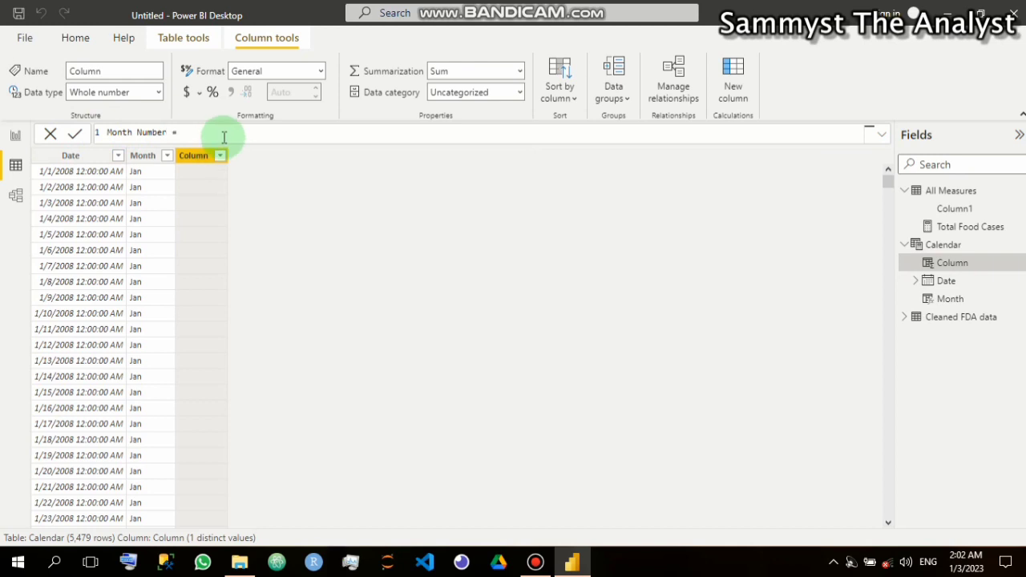
Complete the Month Number column's formula as MONTH('Calendar'[Date]) and commit it
text(month)
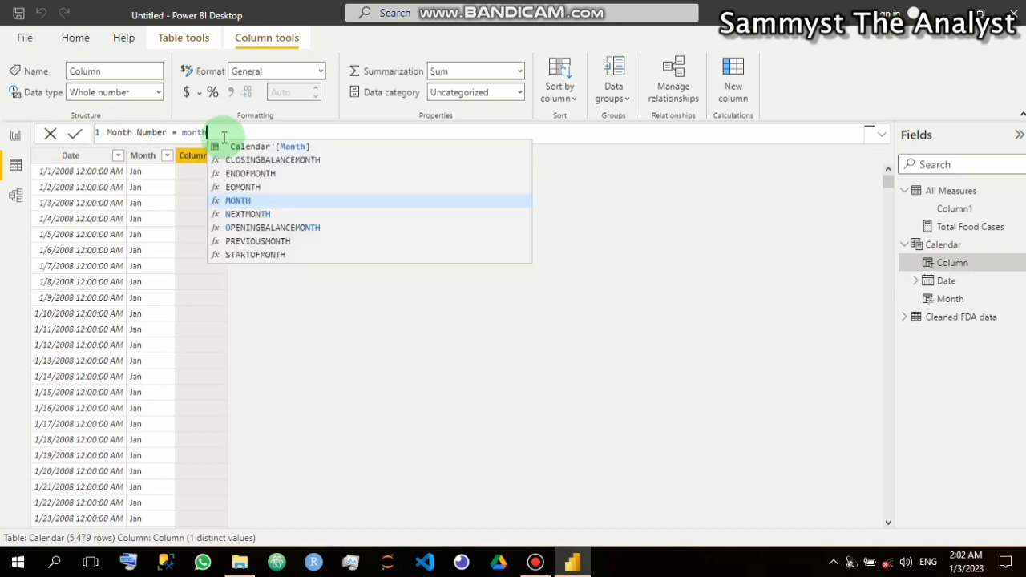
key(Tab)
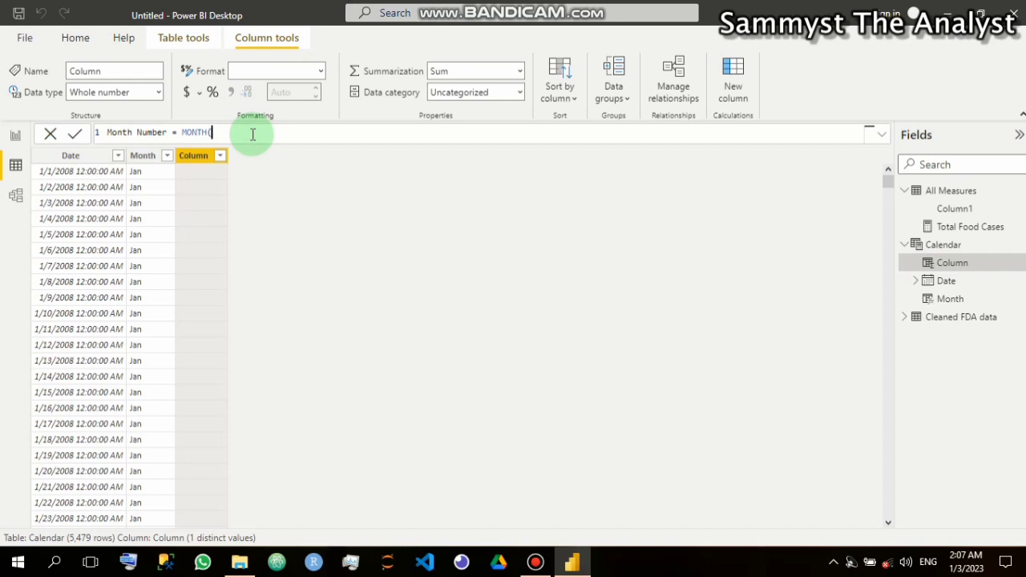
text(c)
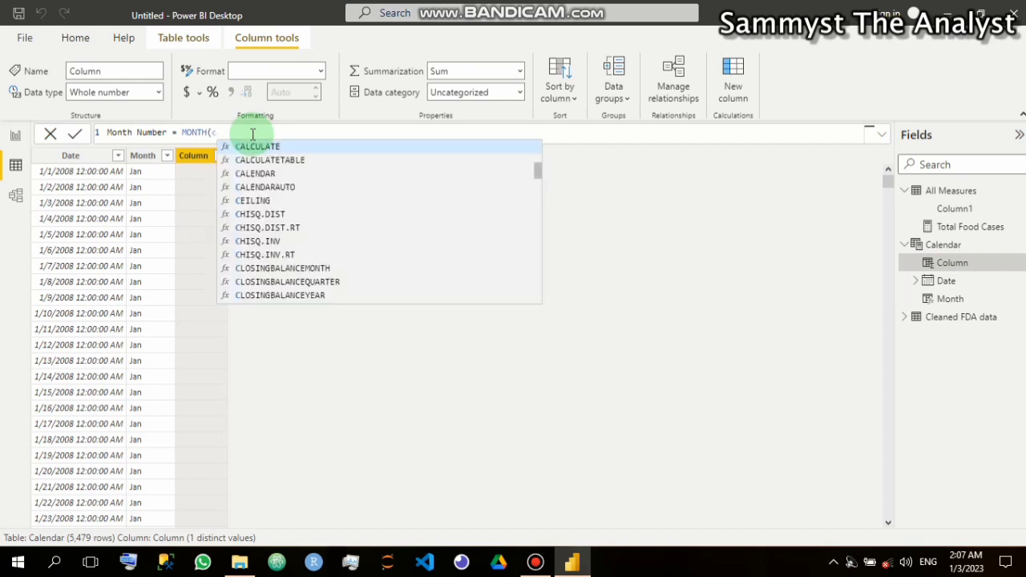
text(a)
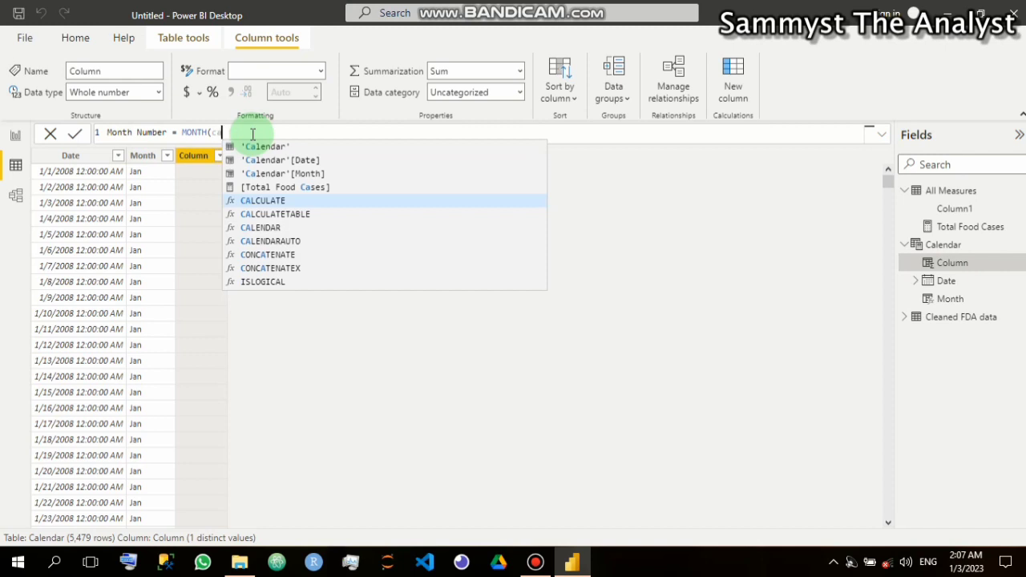
key(Up)
key(Up)
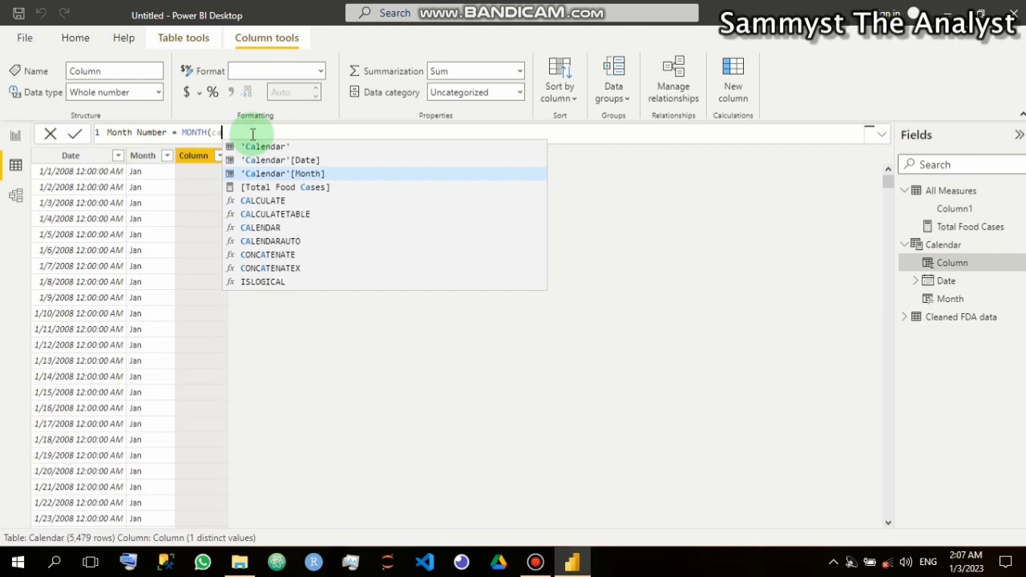
key(Up)
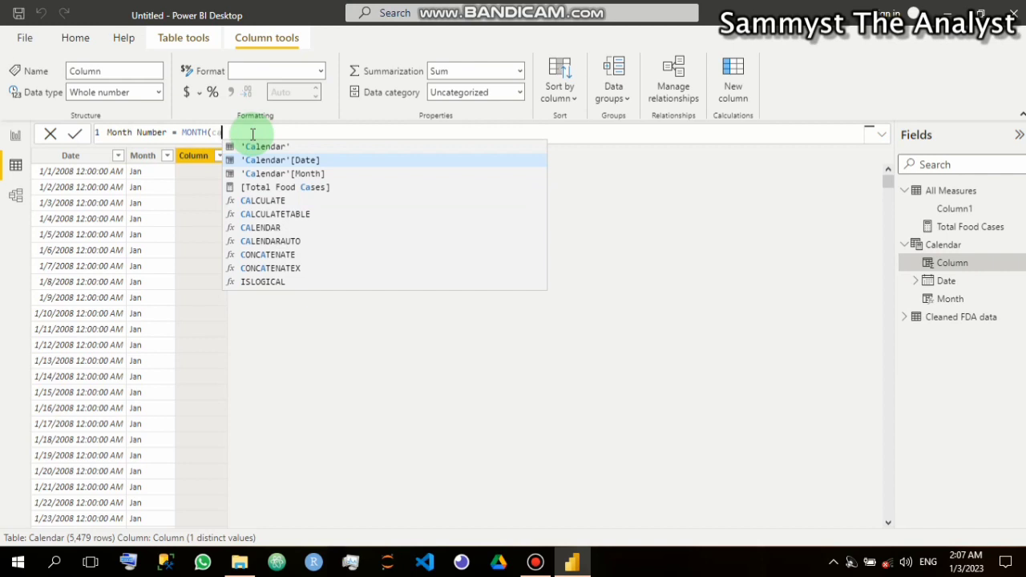
key(Tab)
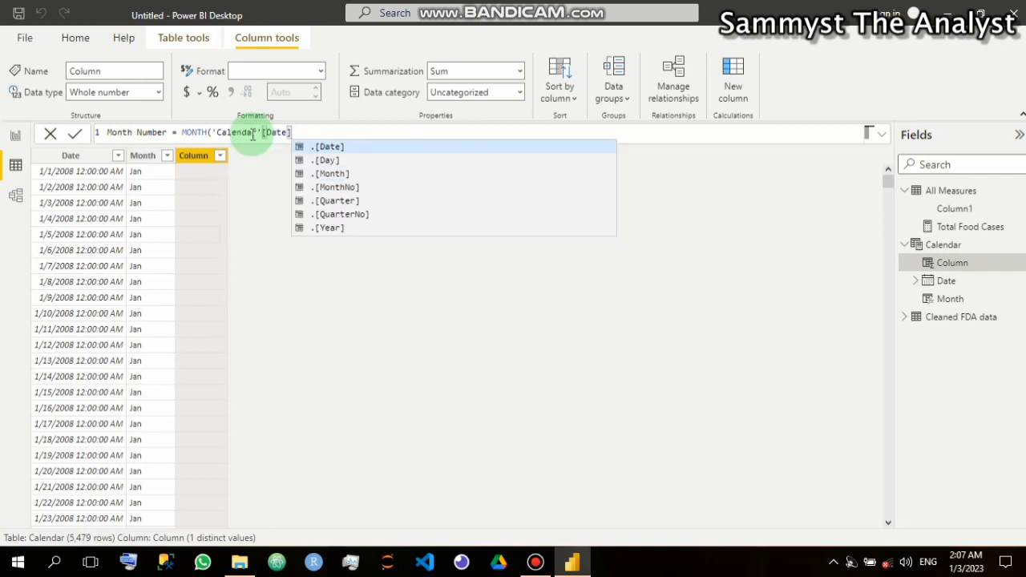
text())
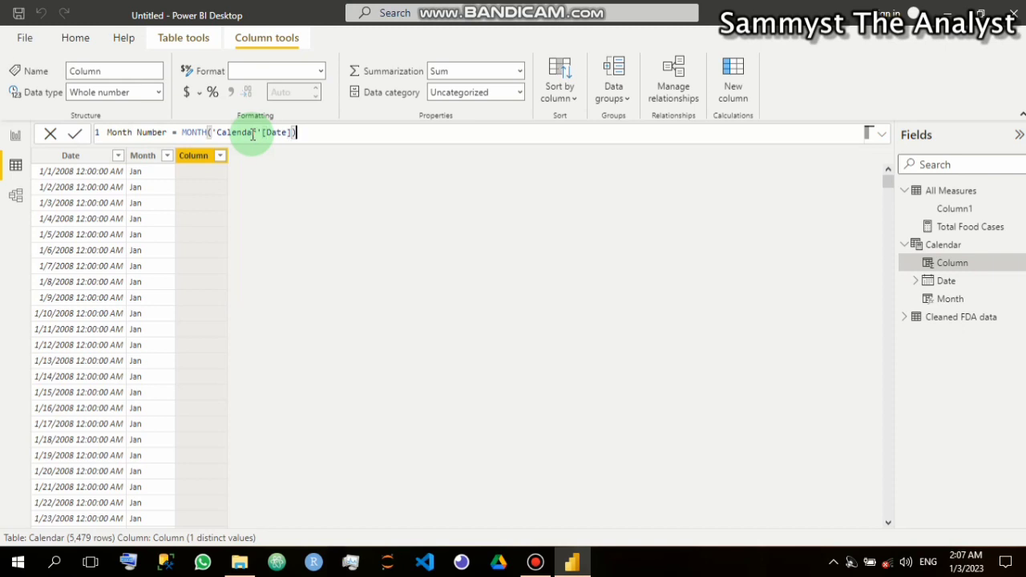
key(Return)
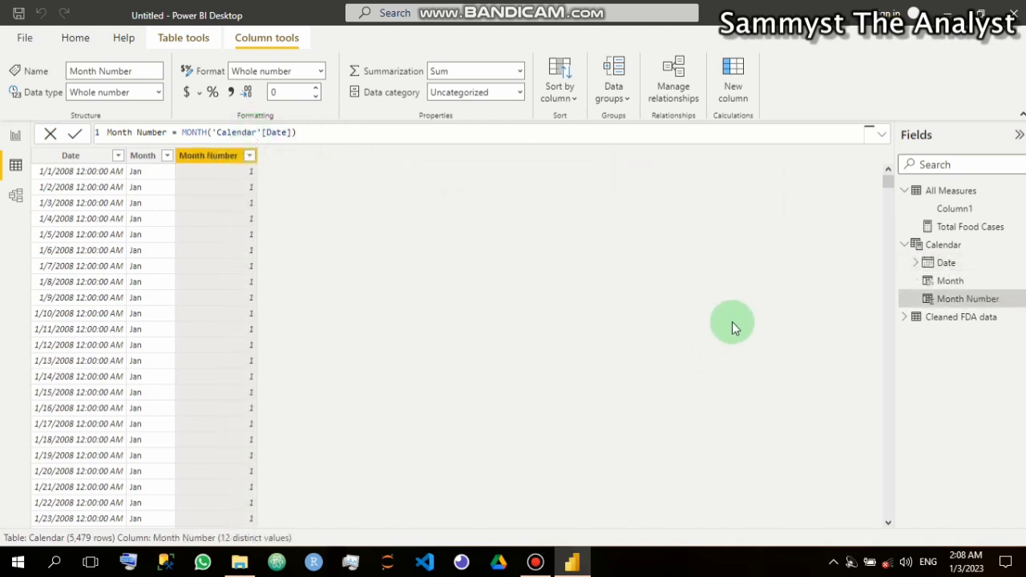
Add a calculated column named Year to the Calendar table and begin its formula with the FORMAT function
click(735, 94)
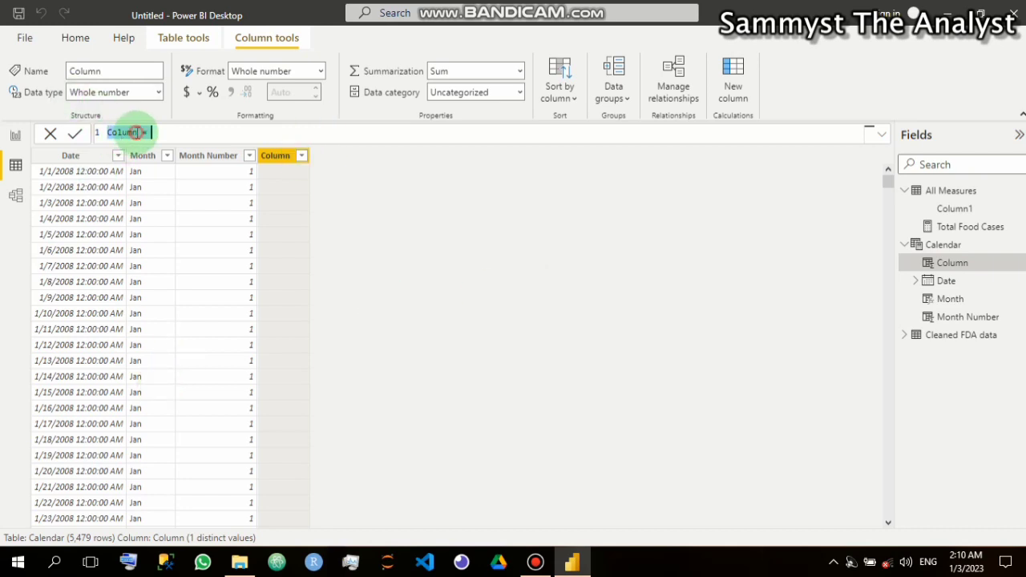
drag(137, 132, 107, 134)
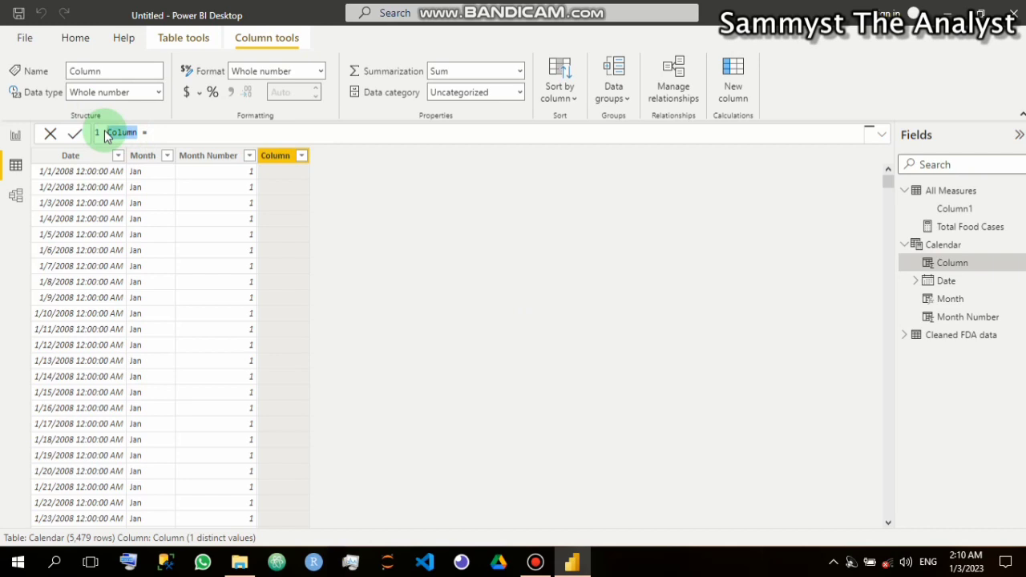
text(Year)
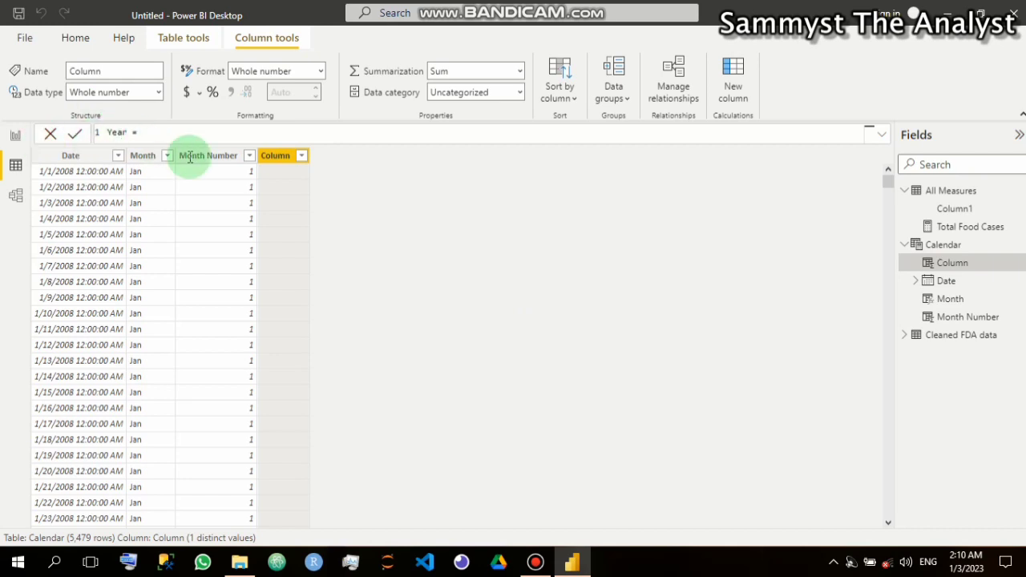
click(182, 135)
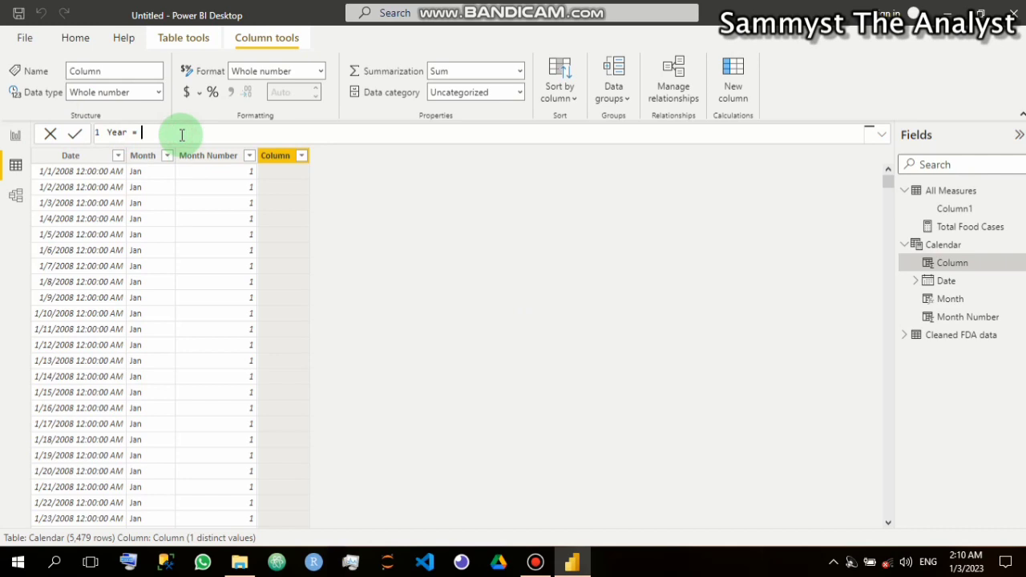
text(For)
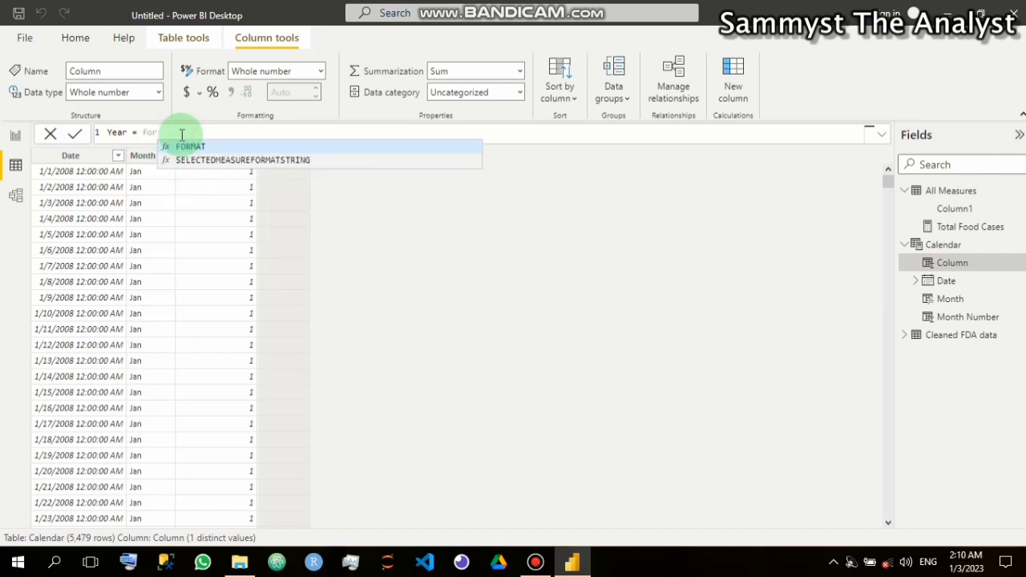
key(Tab)
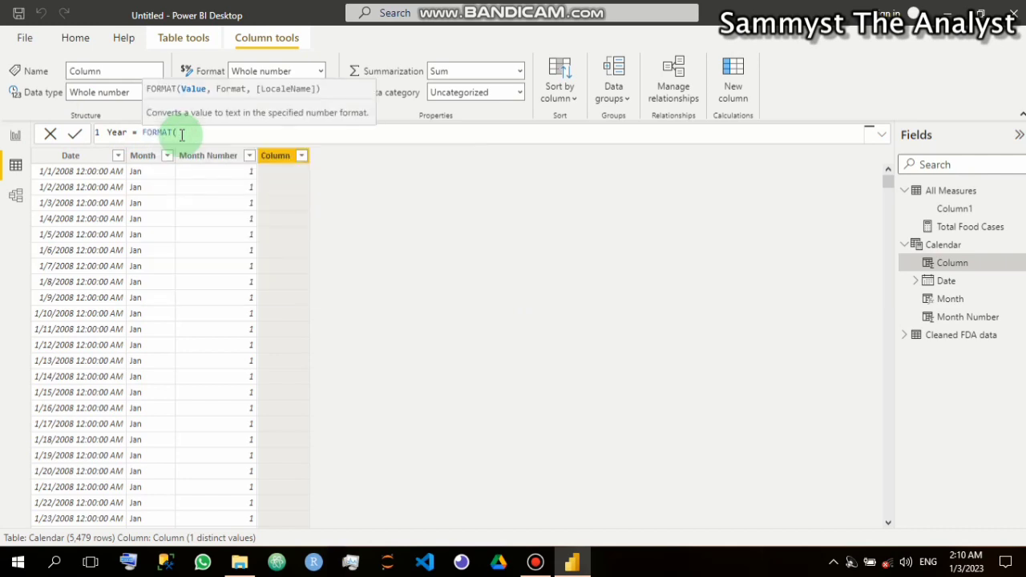
Complete the Year column's formula as FORMAT('Calendar'[Date], "YYYY") and commit it
text(Ca)
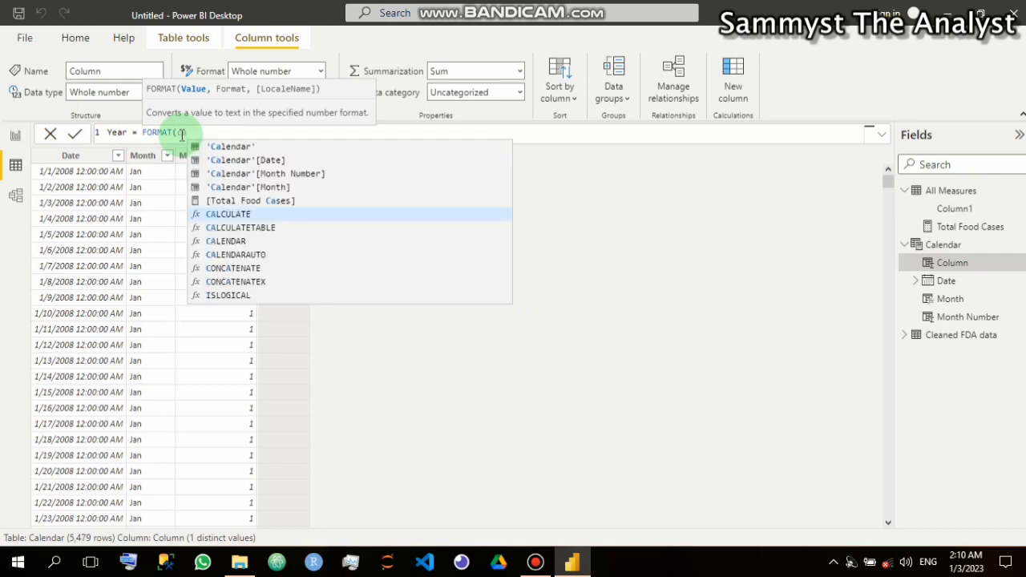
text(l)
key(Up)
key(Up)
key(Up)
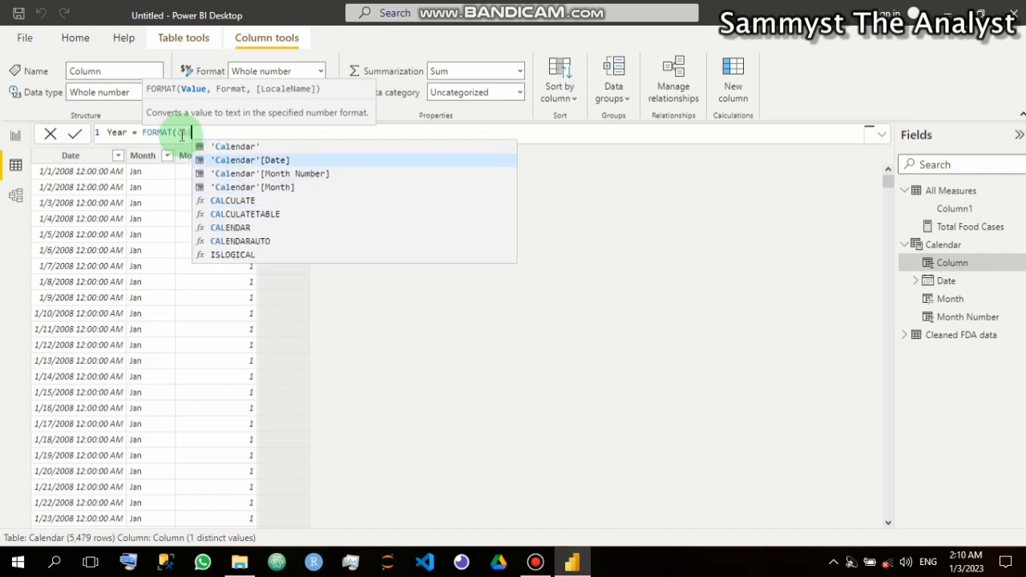
key(Tab)
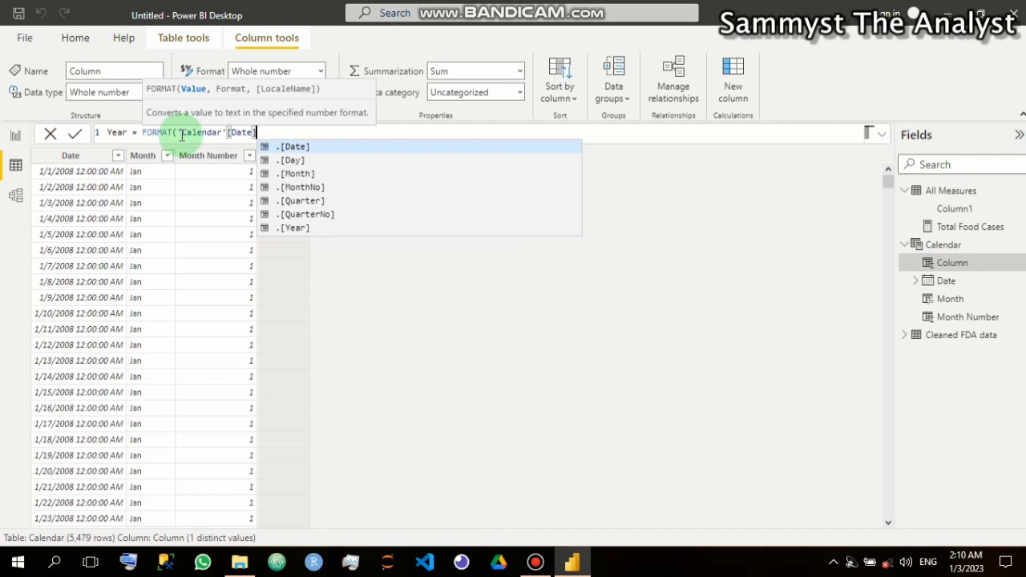
text(, ")
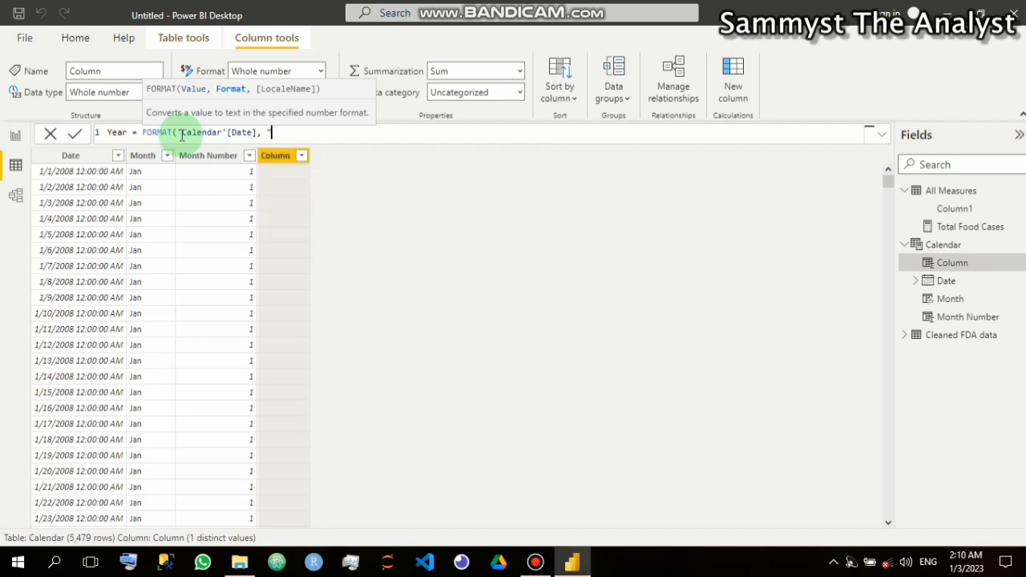
text(YYYY"))
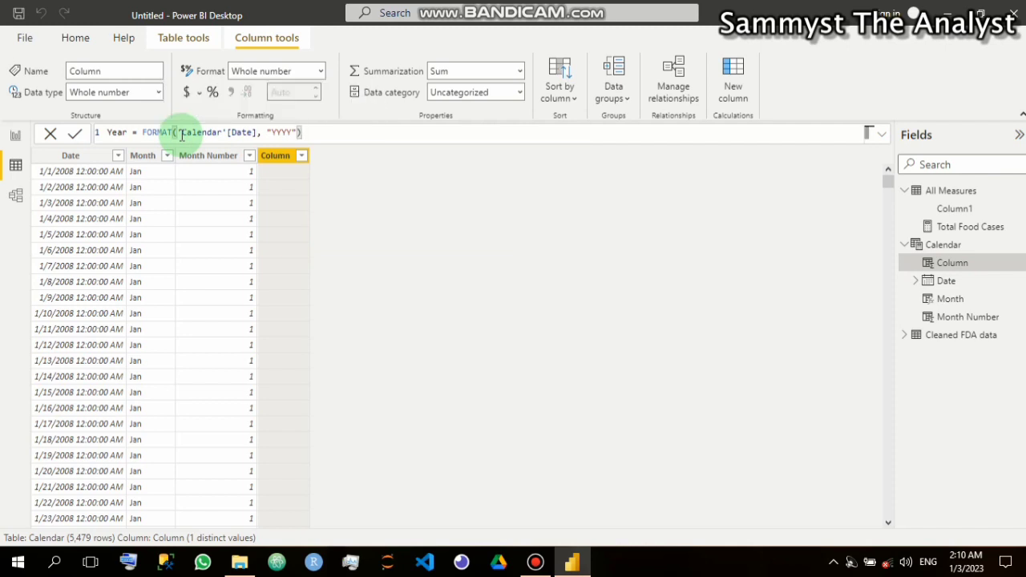
key(Return)
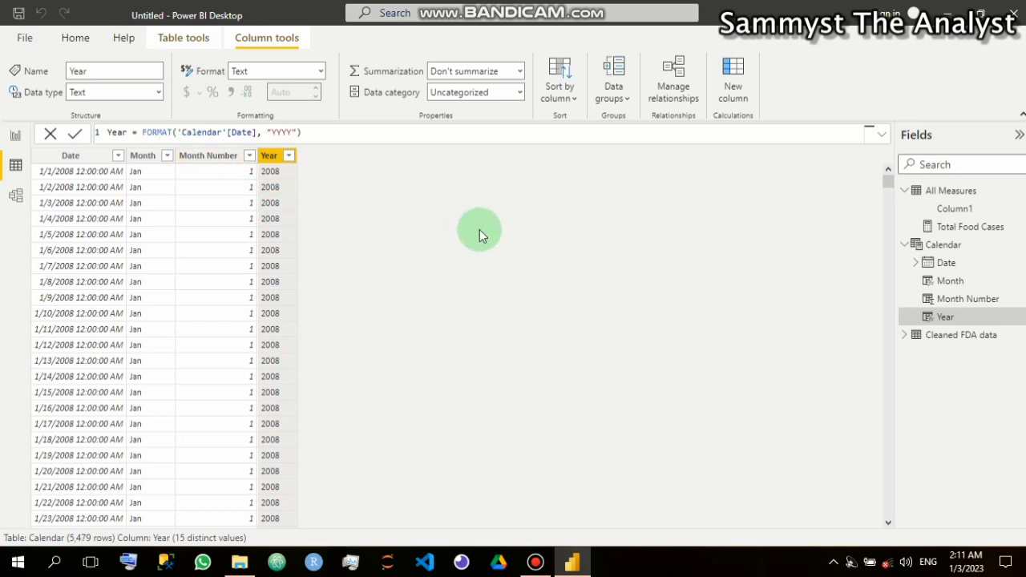
Sort the Calendar table's Month column by the Month Number column
click(406, 180)
click(215, 157)
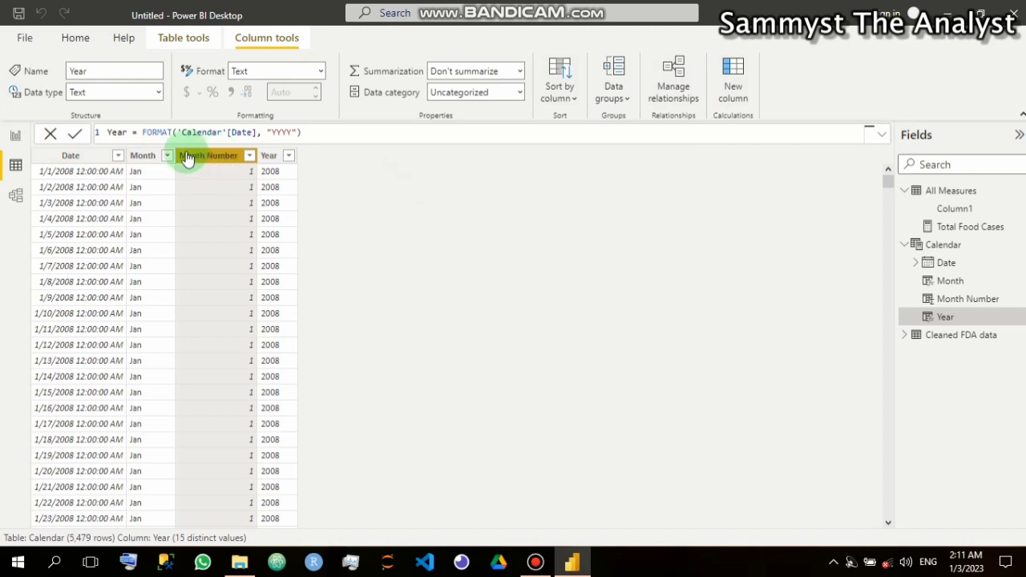
click(157, 159)
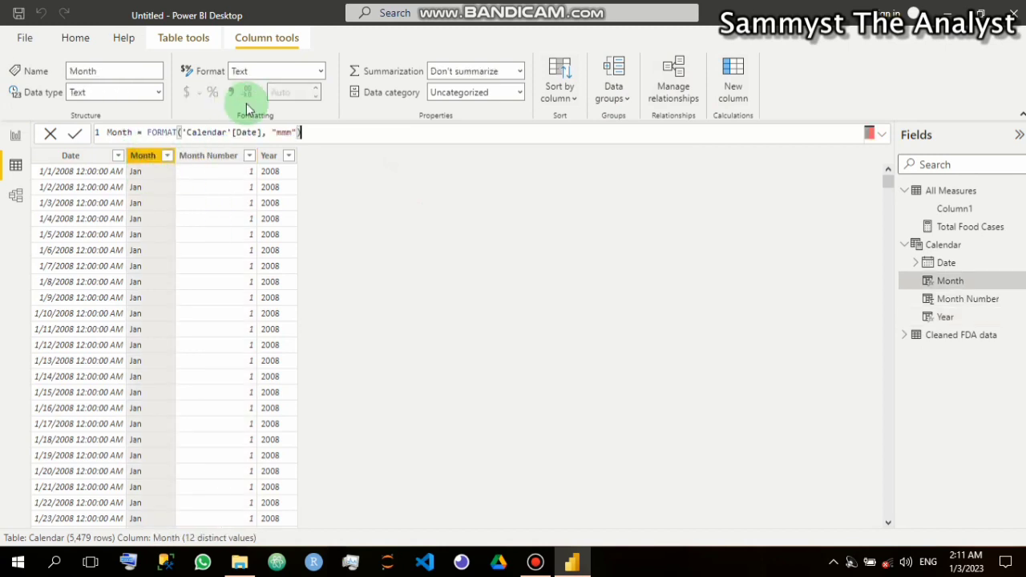
click(559, 92)
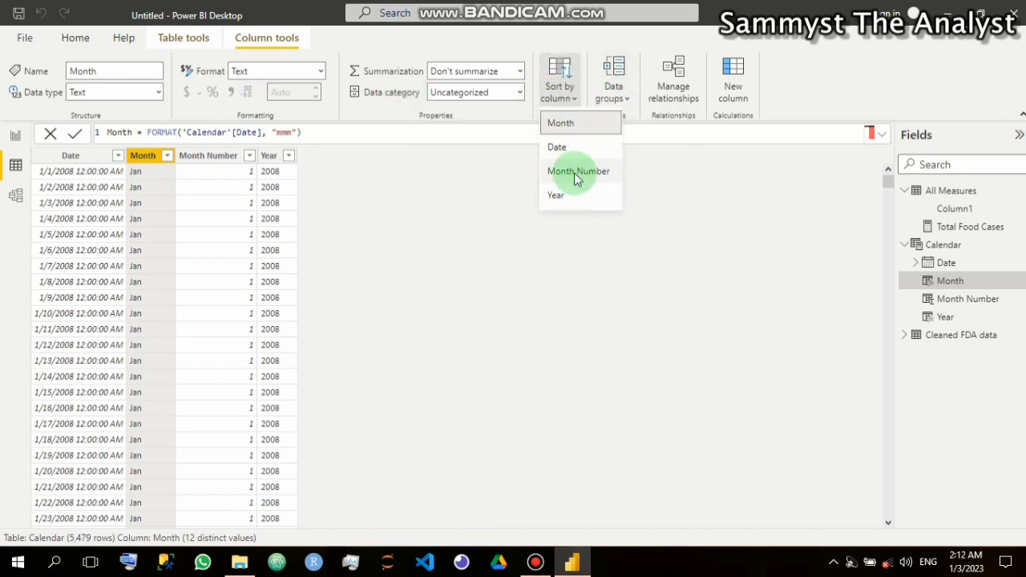
click(574, 170)
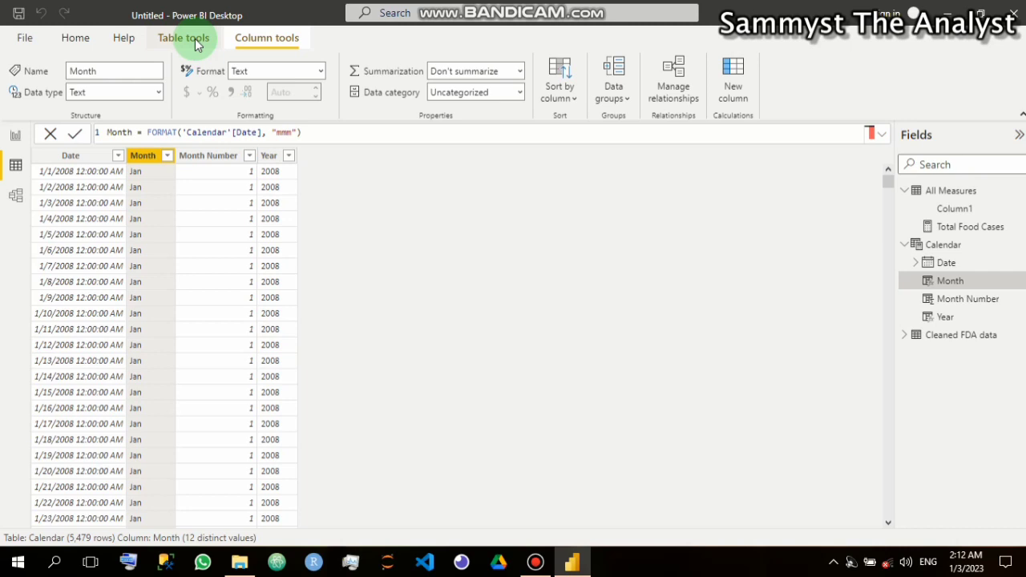
In the model diagram, enlarge the All Measures card to fit its fields and move the Calendar card over beside Cleaned FDA data
click(16, 198)
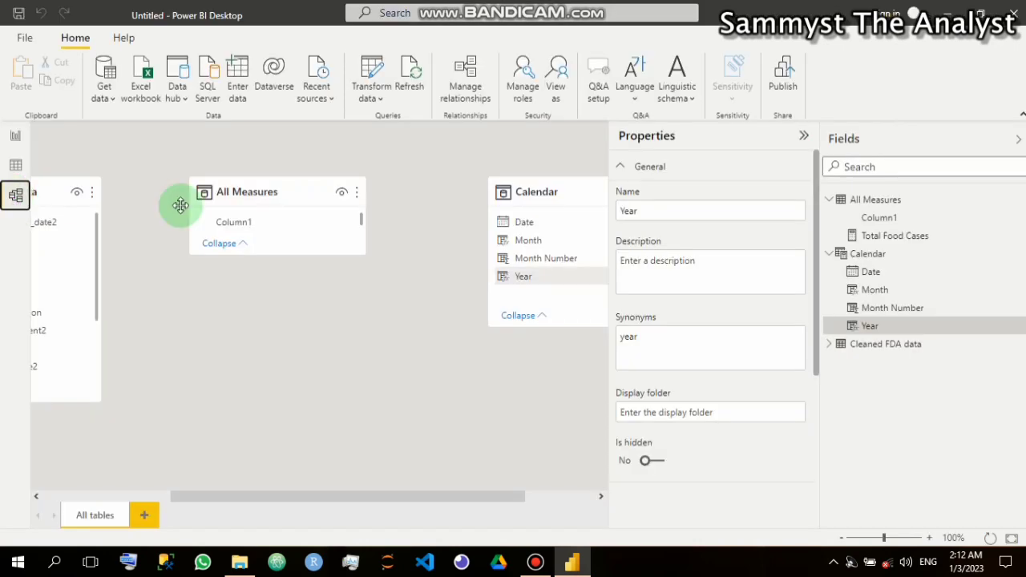
click(549, 187)
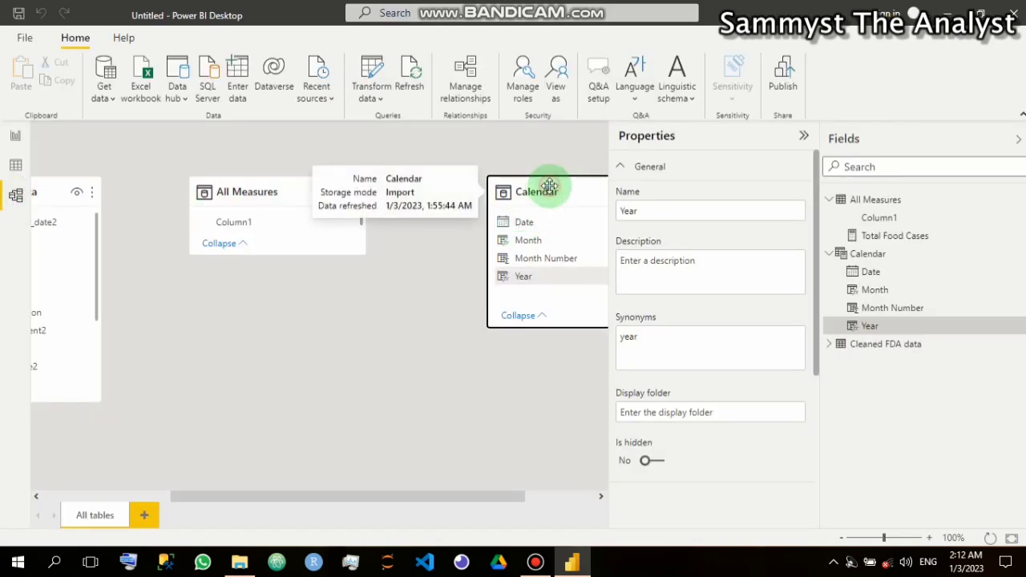
drag(549, 187, 471, 186)
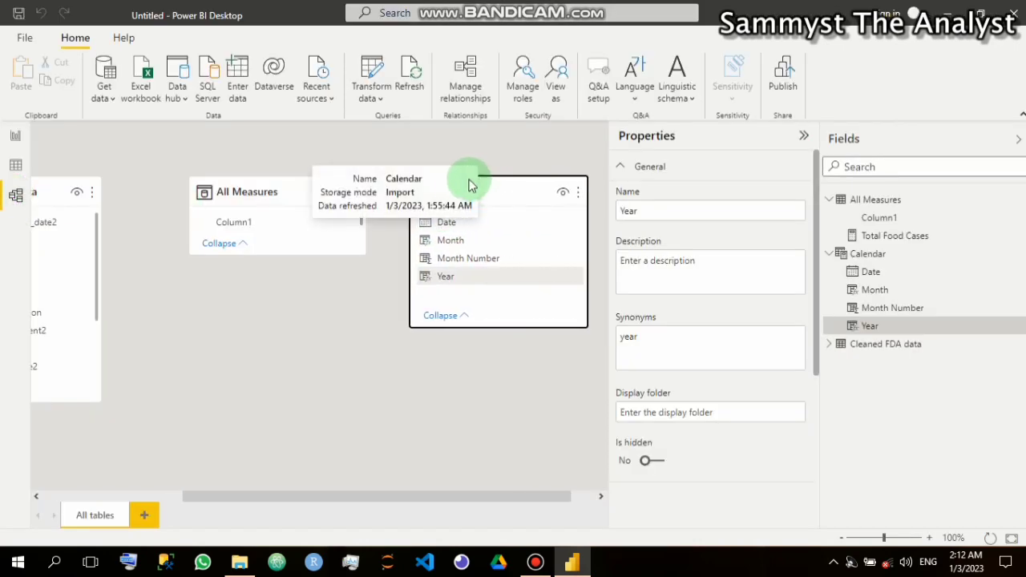
drag(269, 255, 267, 277)
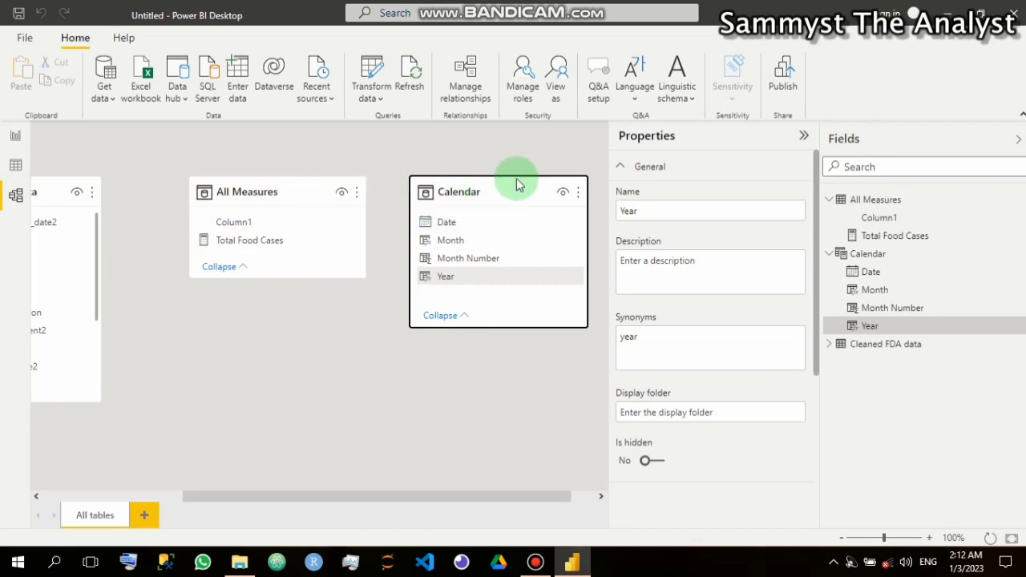
drag(512, 183, 133, 183)
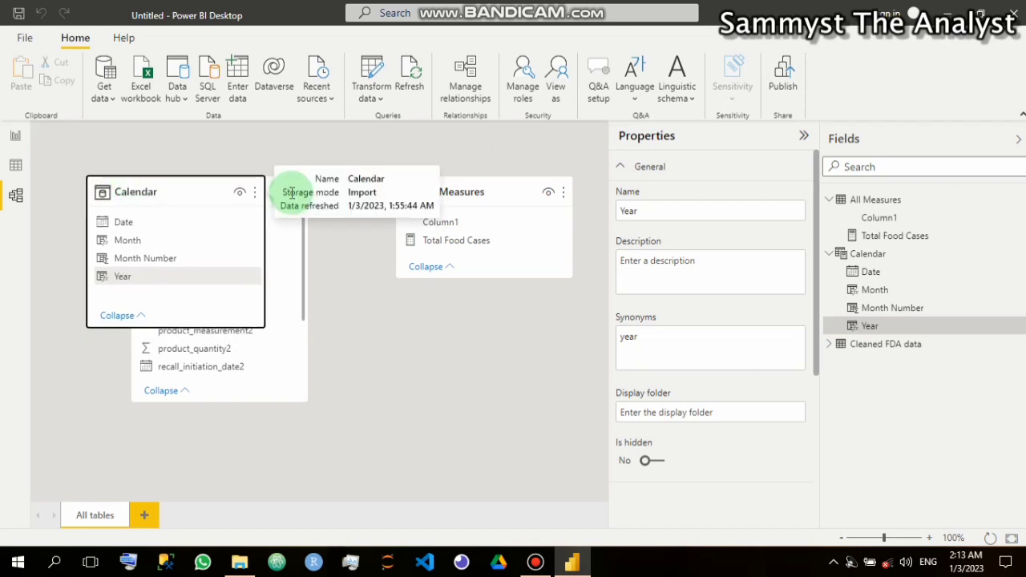
Collapse the model properties and arrange the table cards so Cleaned FDA data sits between Calendar and All Measures
drag(470, 193, 809, 142)
click(805, 136)
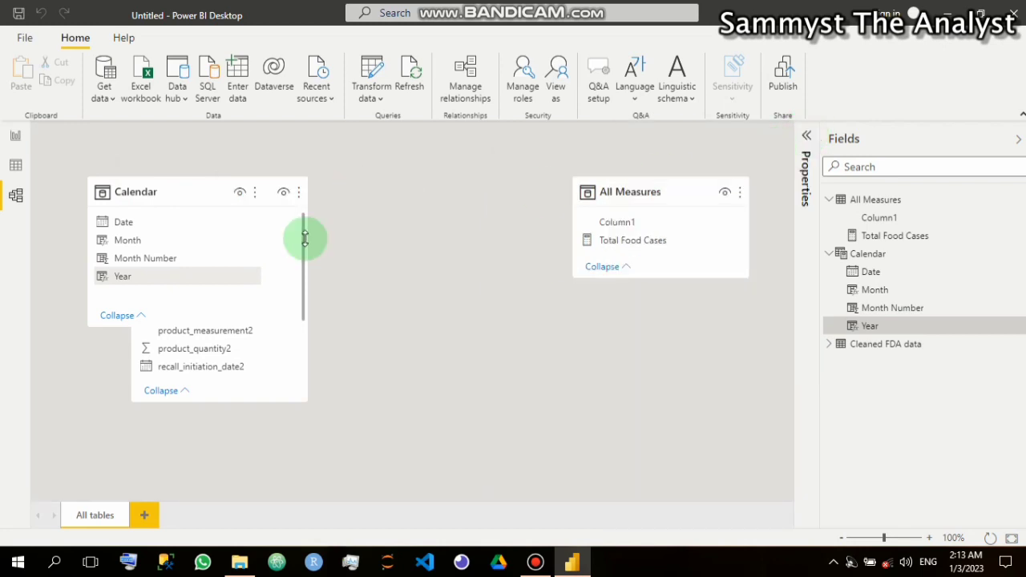
click(297, 394)
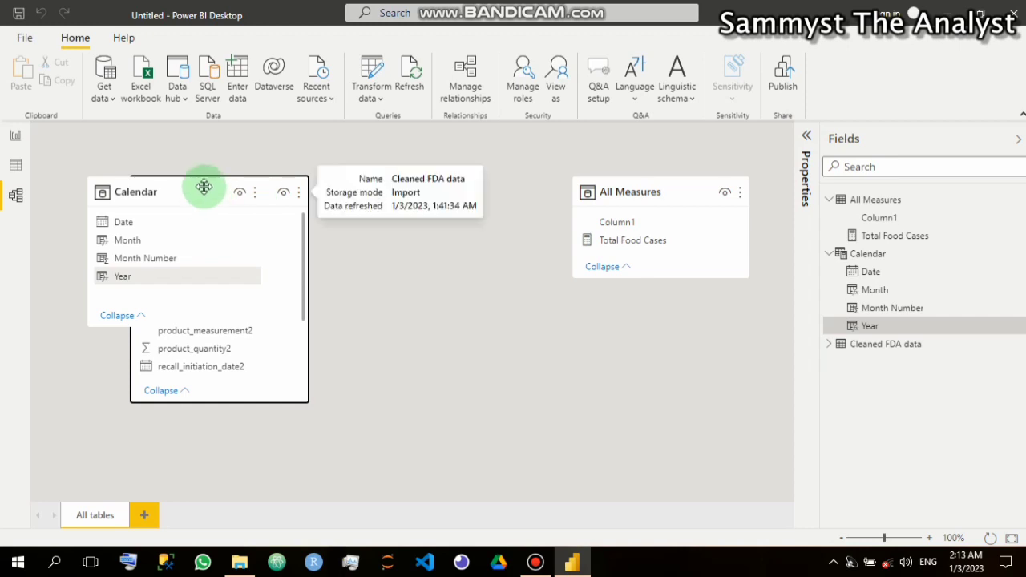
drag(269, 181, 468, 176)
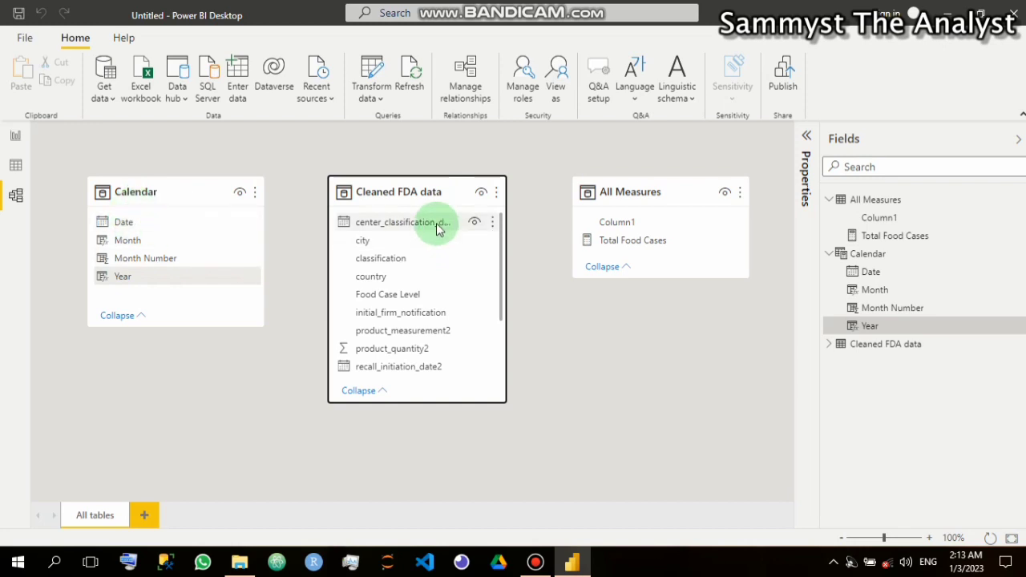
Relate the center_classification_date2 and recall_initiation_date2 fields of Cleaned FDA data to the Calendar table's Date field
drag(439, 230, 206, 222)
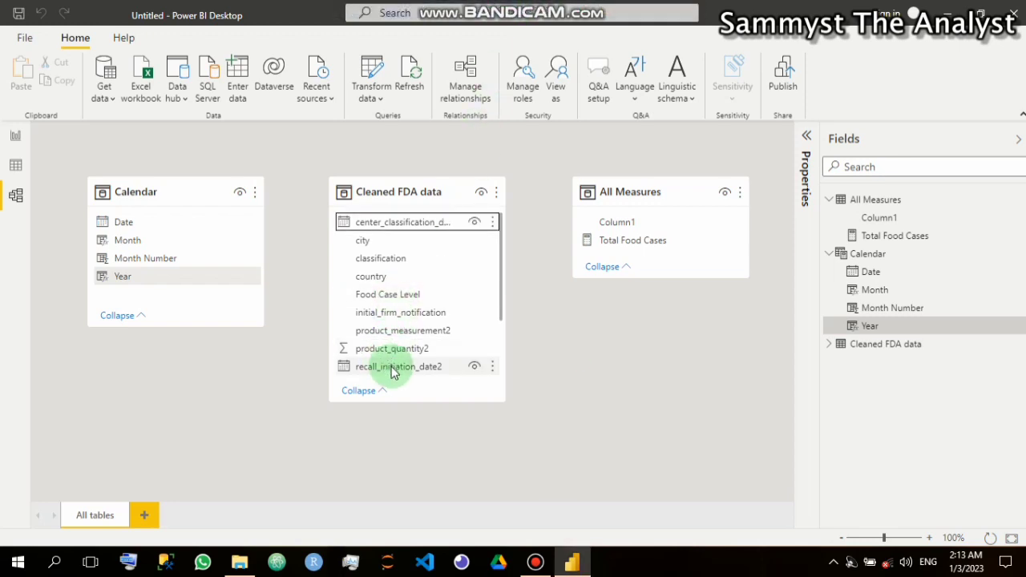
drag(390, 367, 147, 222)
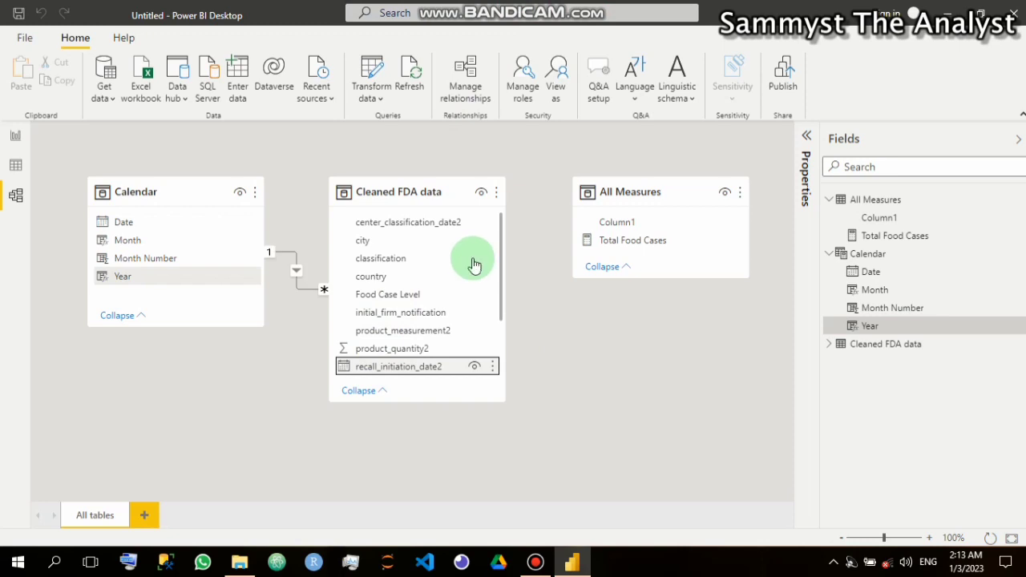
Relate the report_date2 field of Cleaned FDA data to the Calendar table's Date field
drag(500, 275, 495, 355)
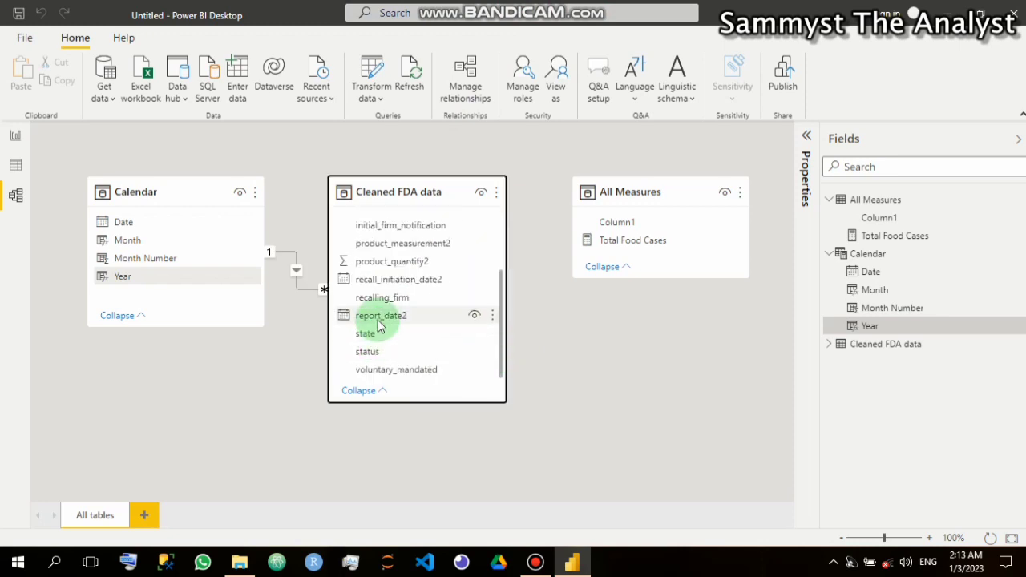
drag(389, 316, 157, 227)
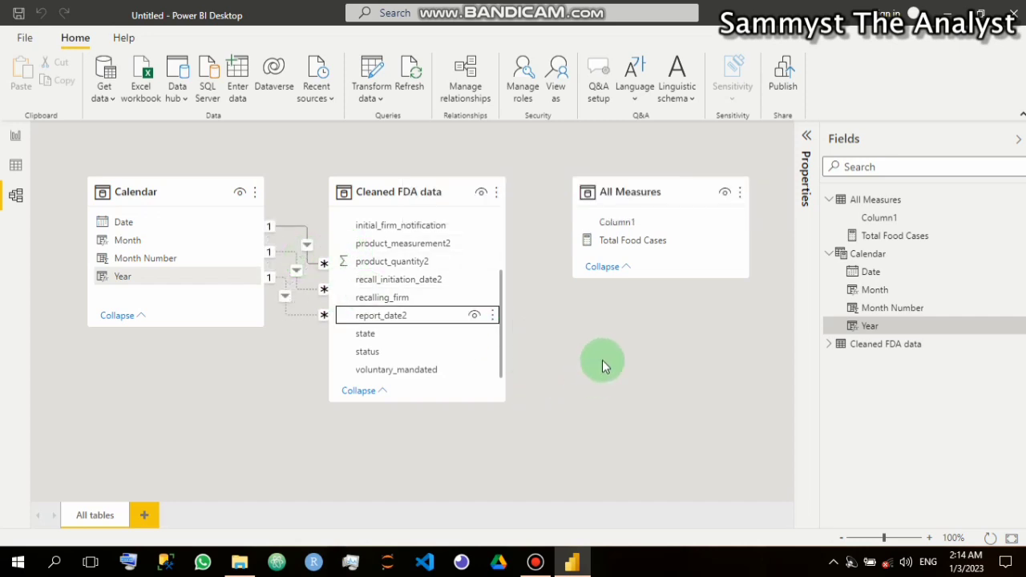
Mark the Calendar table as a date table with Date as its date column, and collapse its field list
click(16, 165)
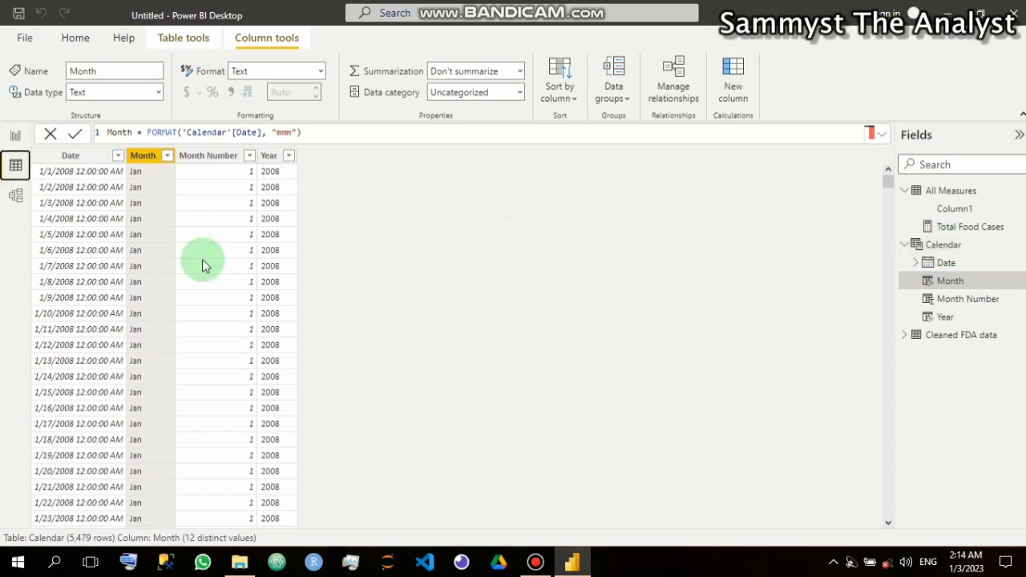
click(83, 158)
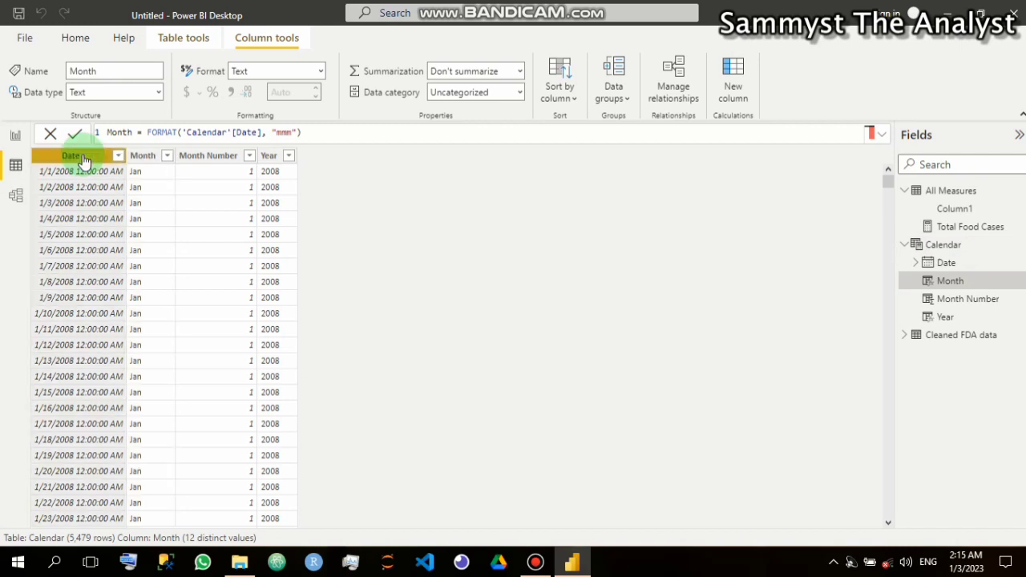
click(190, 42)
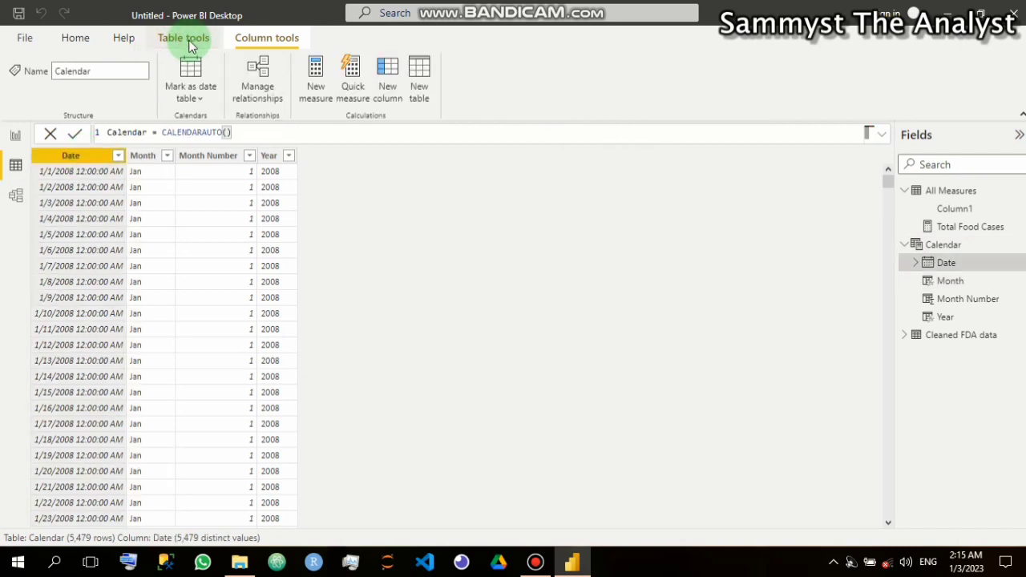
click(200, 99)
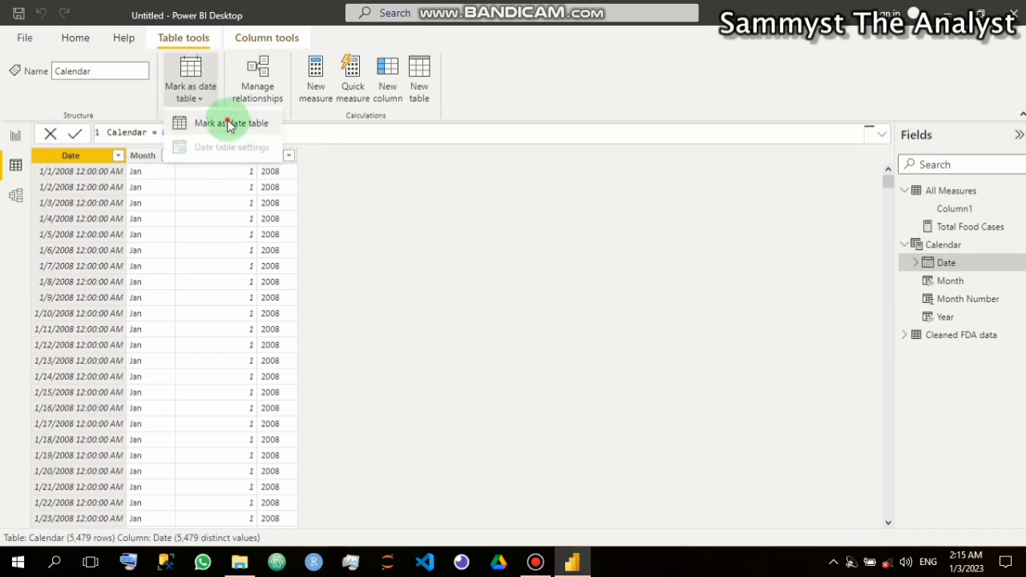
click(231, 126)
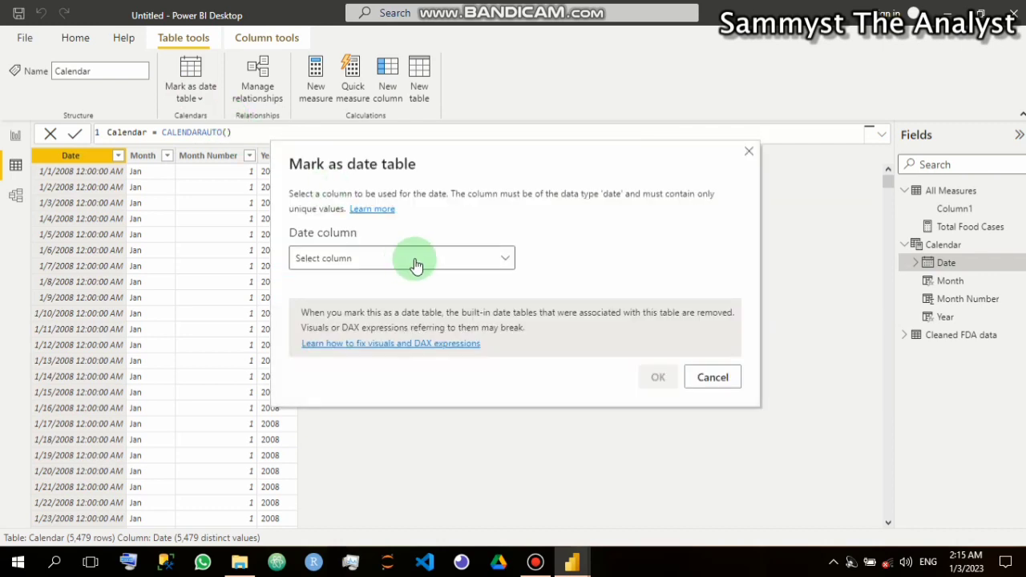
click(413, 261)
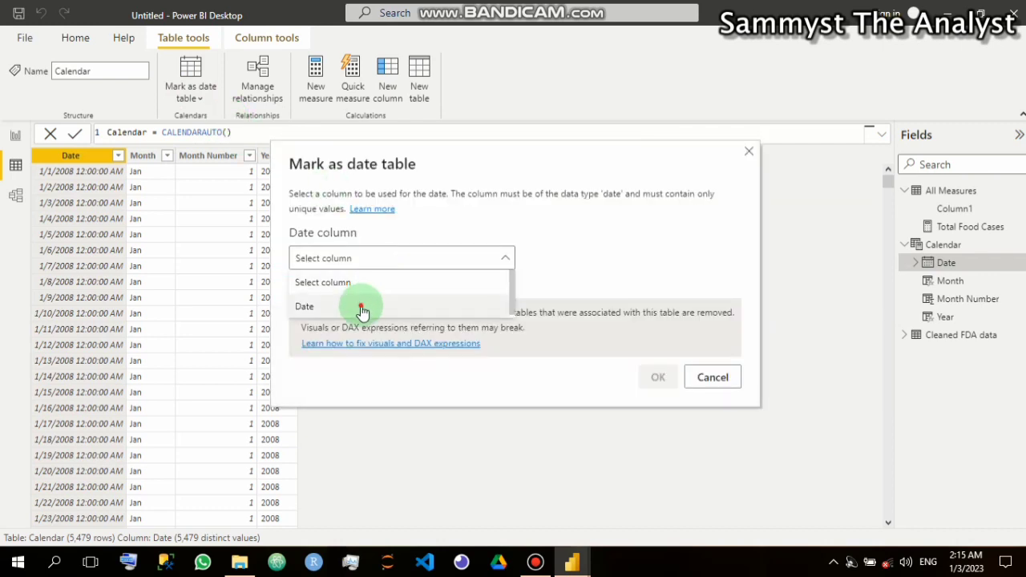
click(397, 310)
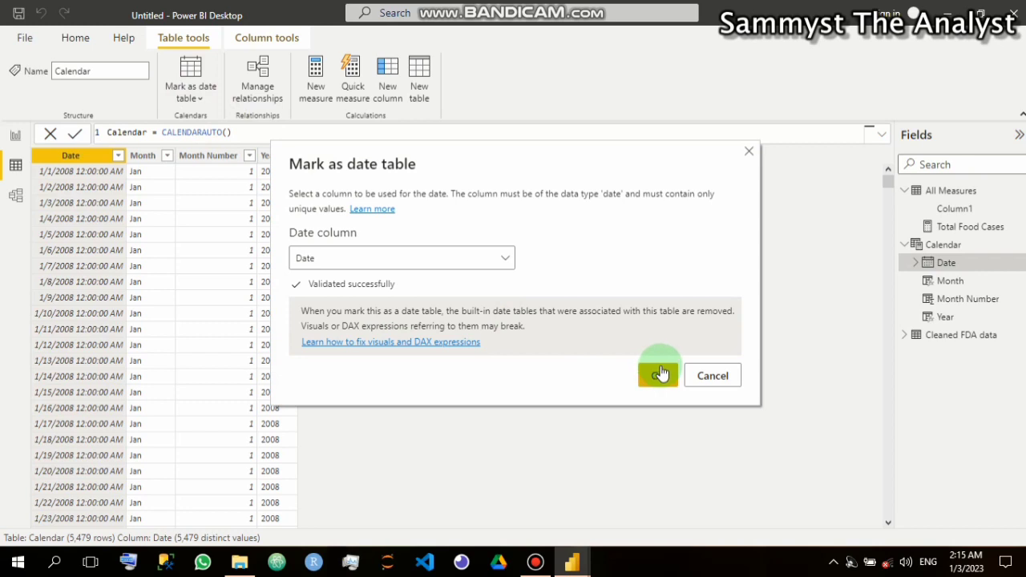
click(657, 375)
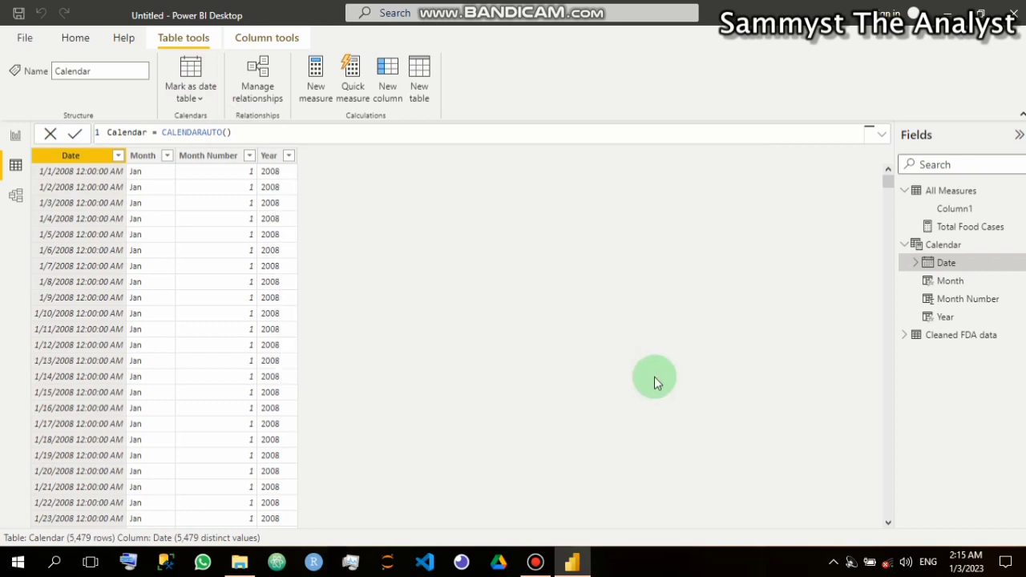
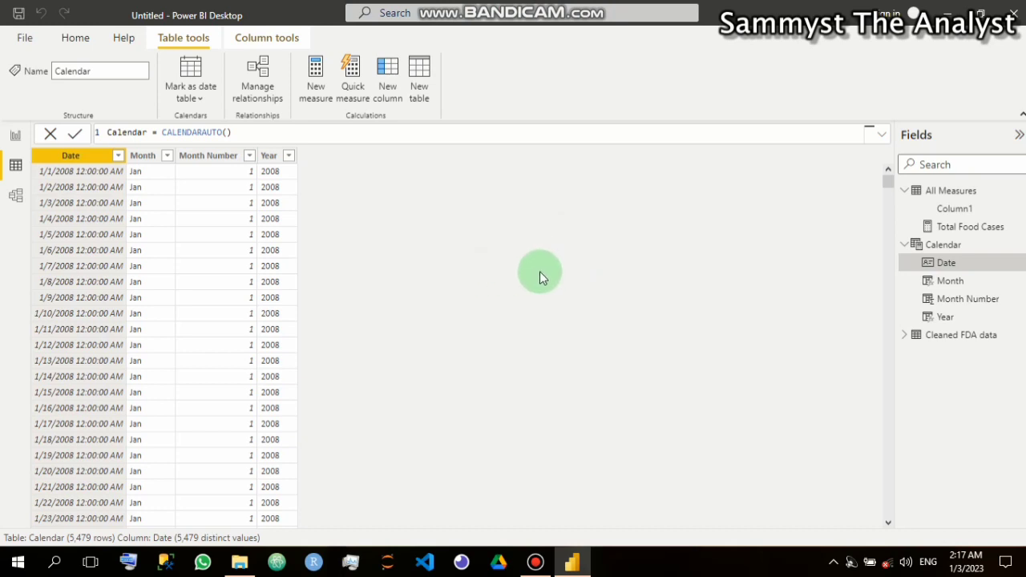
click(905, 246)
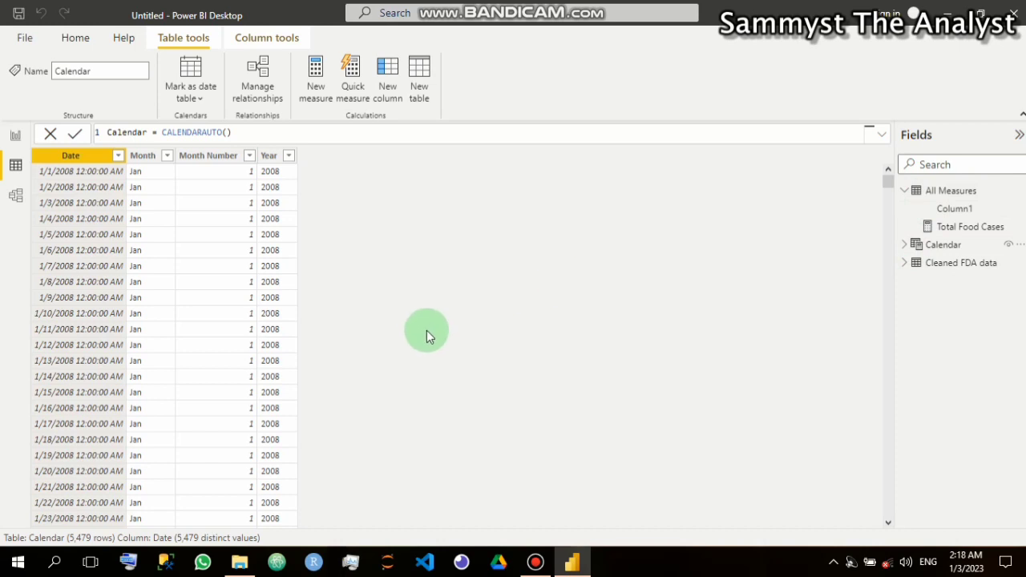
Switch to the report view and collapse the filters area, keeping the visualization options open
click(16, 138)
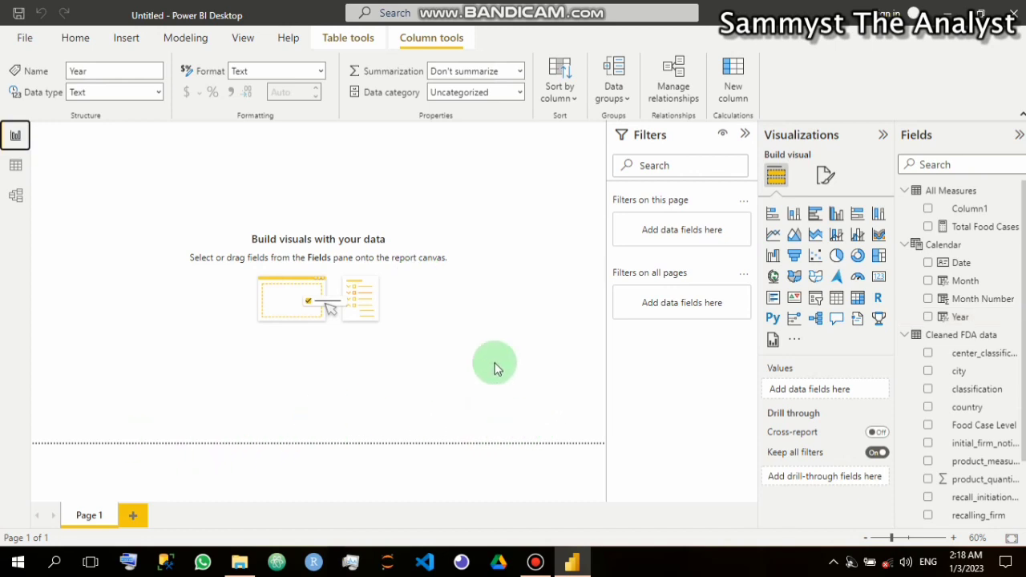
click(156, 213)
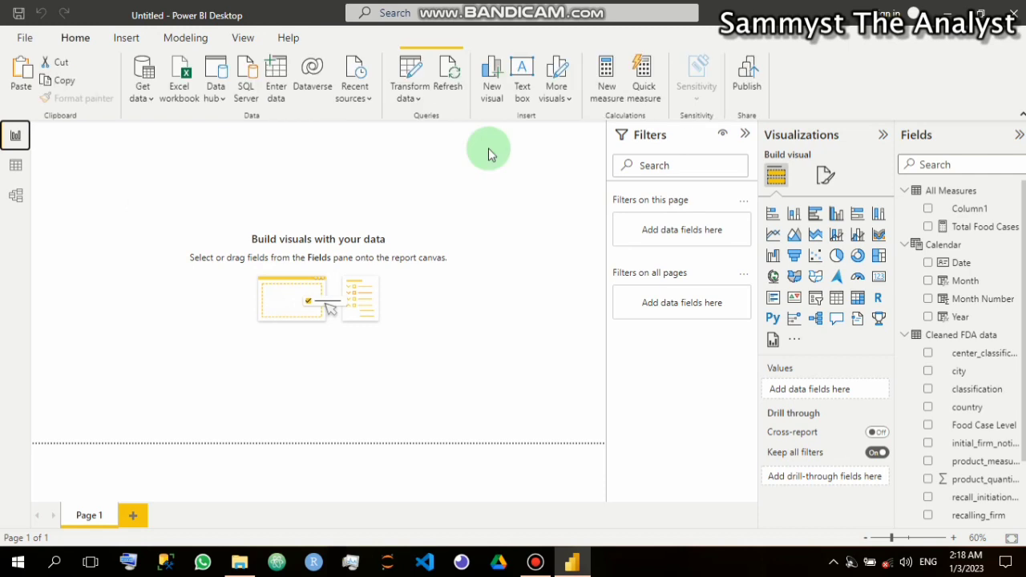
click(745, 136)
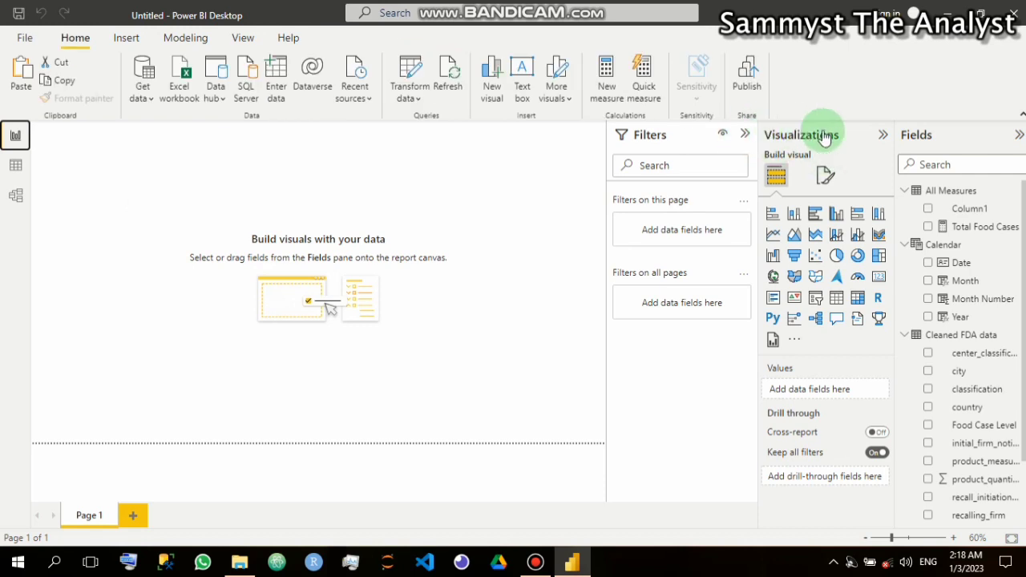
click(884, 137)
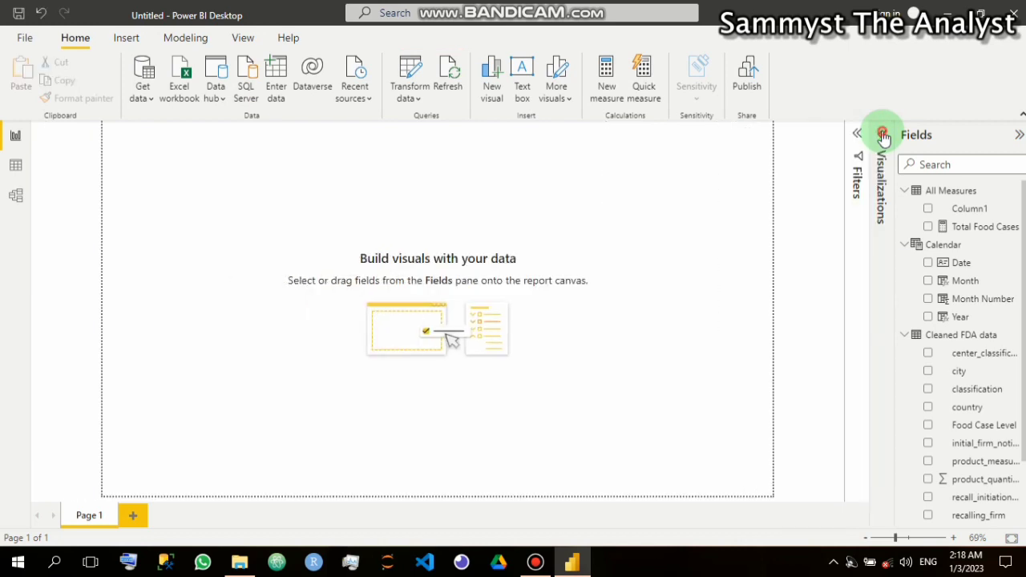
click(884, 137)
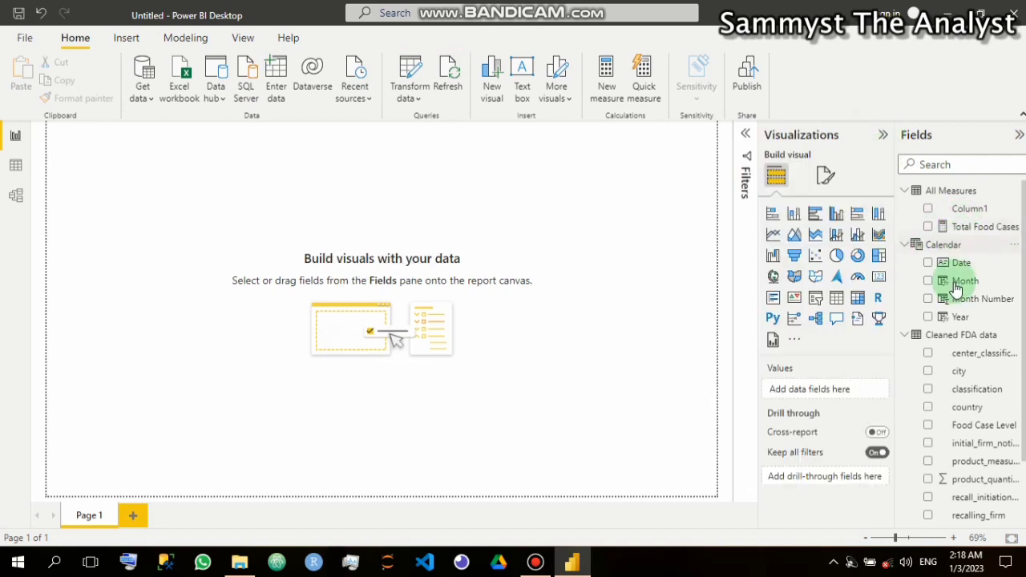
Set the report page's canvas background color to the darkest grey shade of white
click(826, 178)
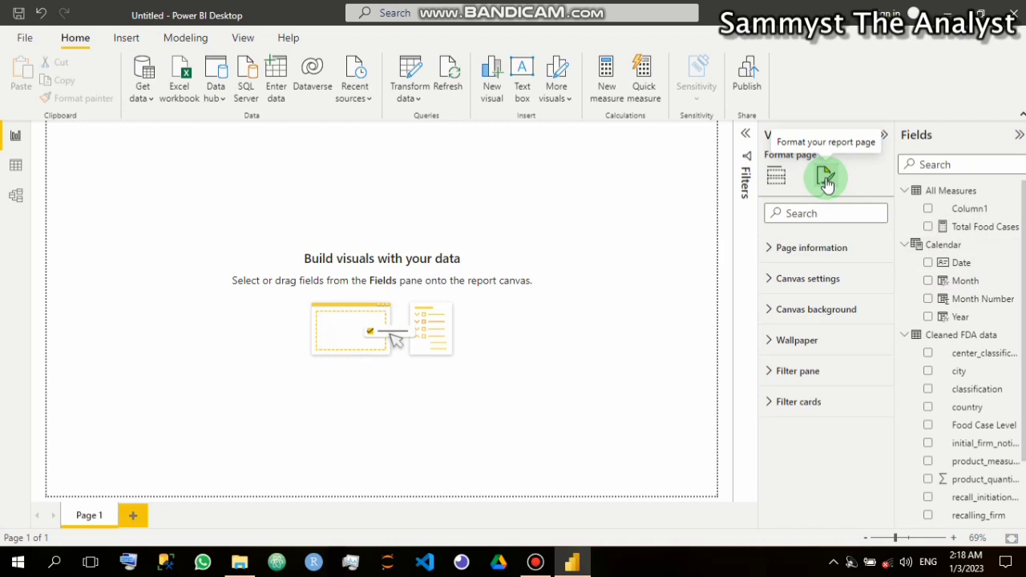
click(772, 310)
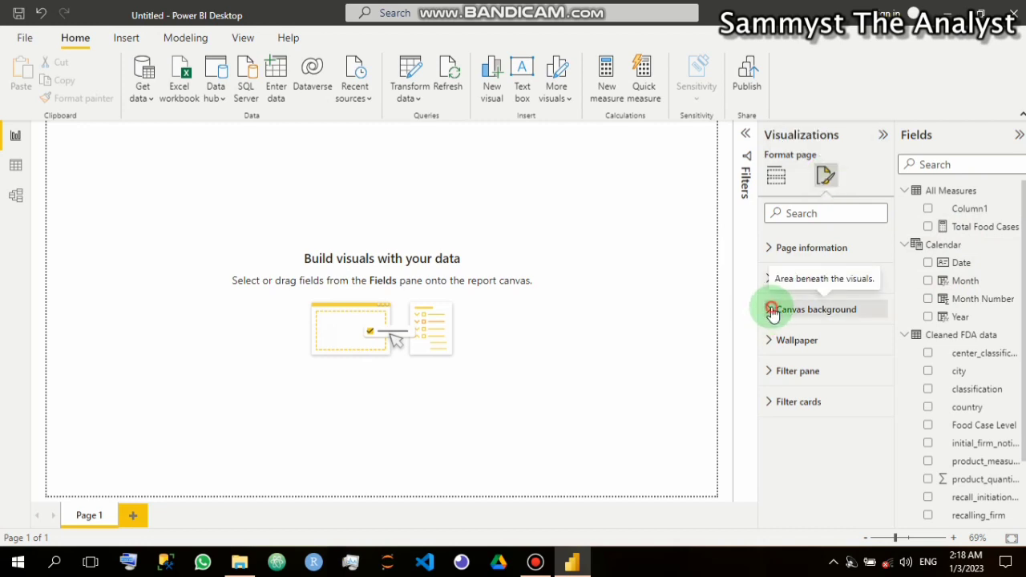
click(772, 311)
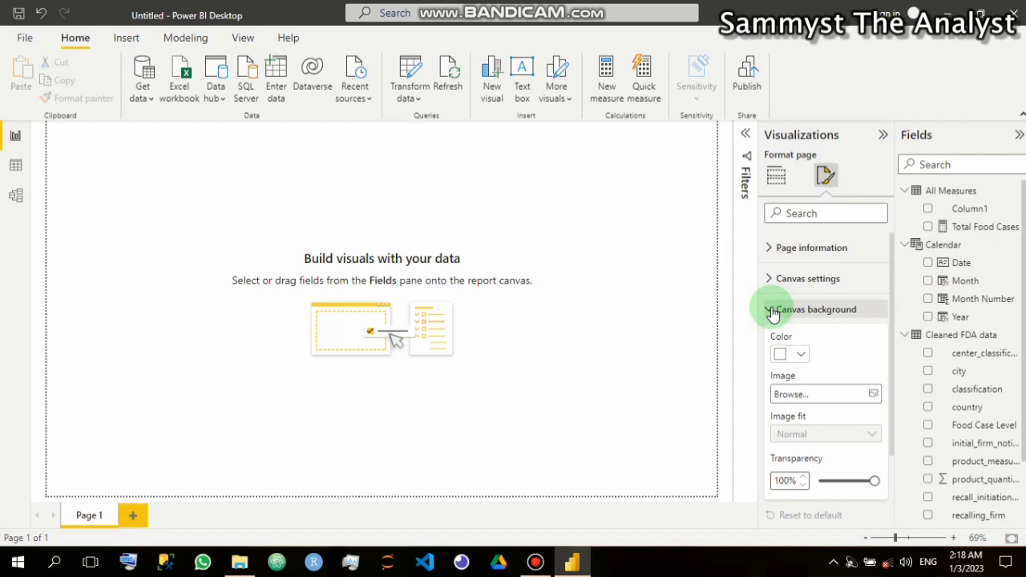
click(802, 356)
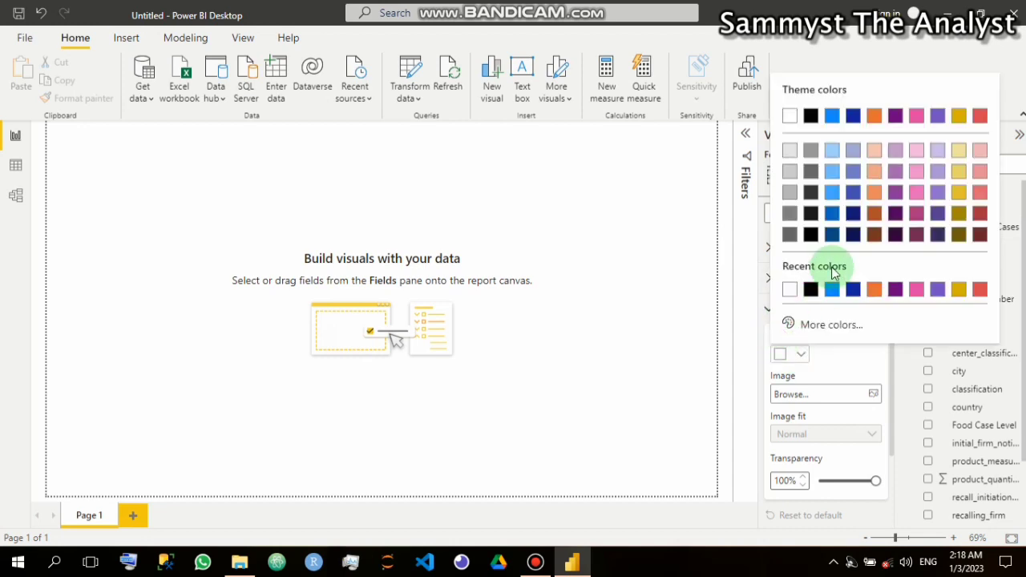
click(790, 233)
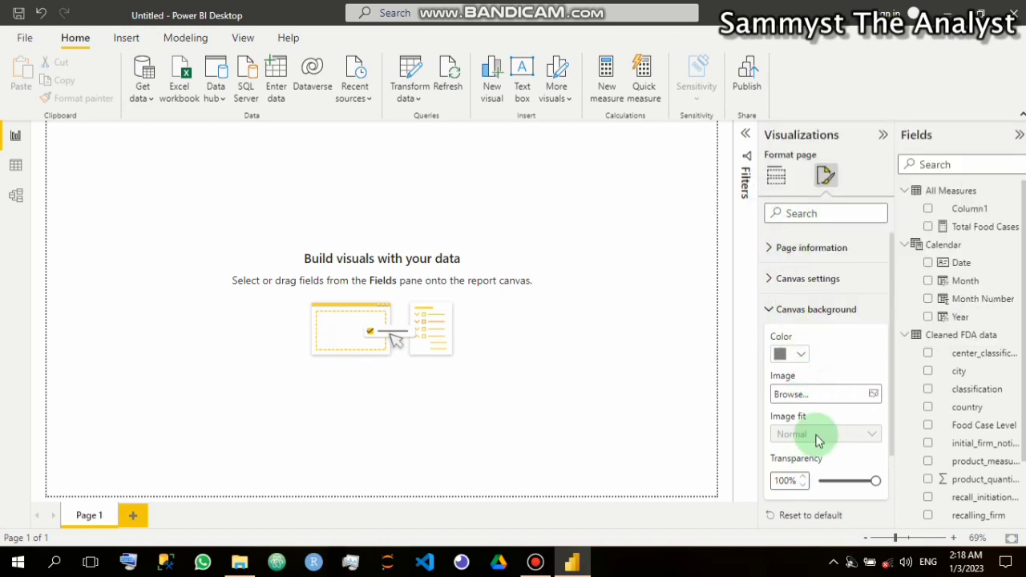
Change the canvas background color to black with 95% transparency and collapse its settings
scroll(794, 473, down, 3)
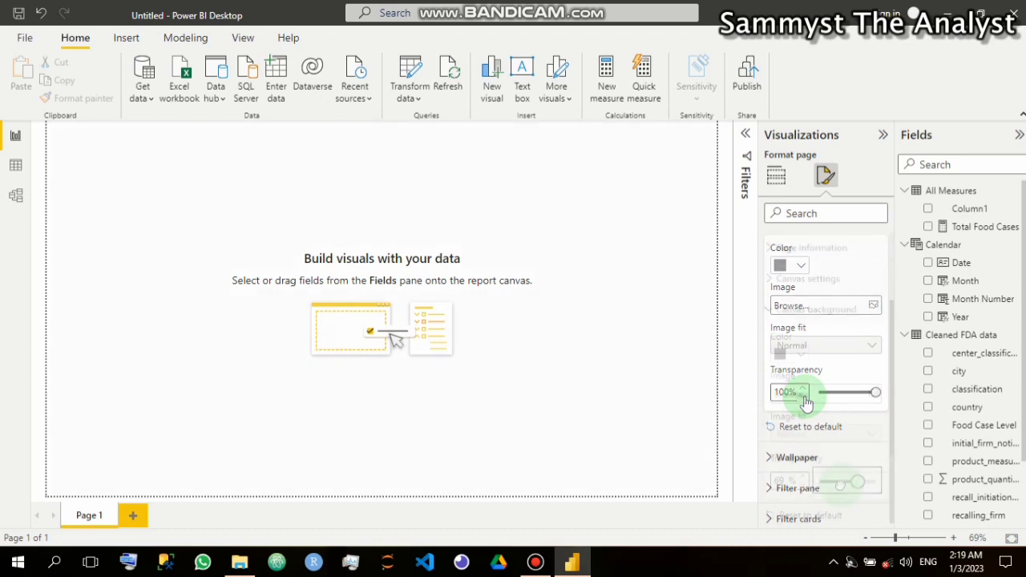
scroll(843, 481, up, 2)
click(838, 479)
drag(839, 482, 862, 486)
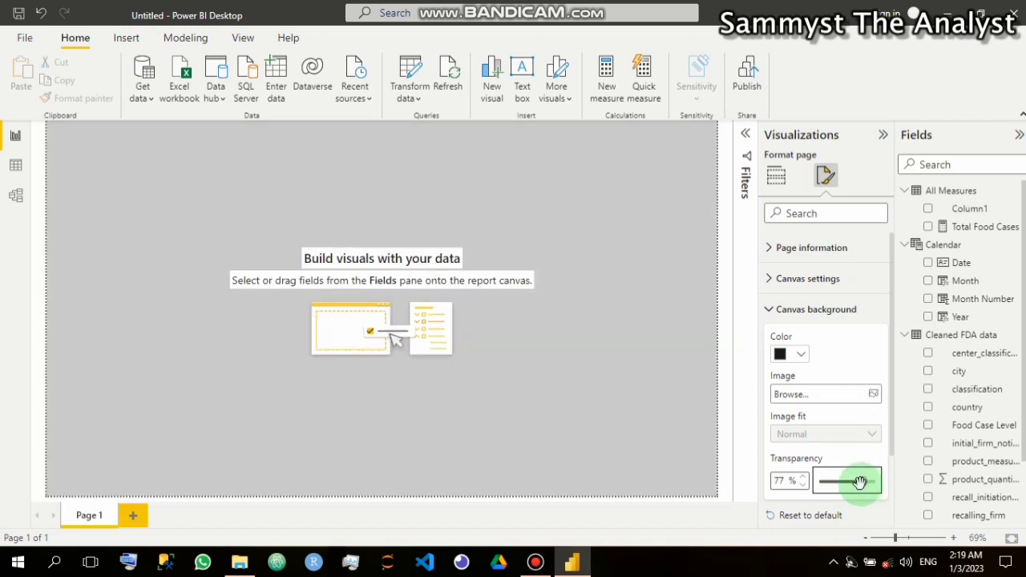
drag(860, 482, 867, 482)
click(805, 485)
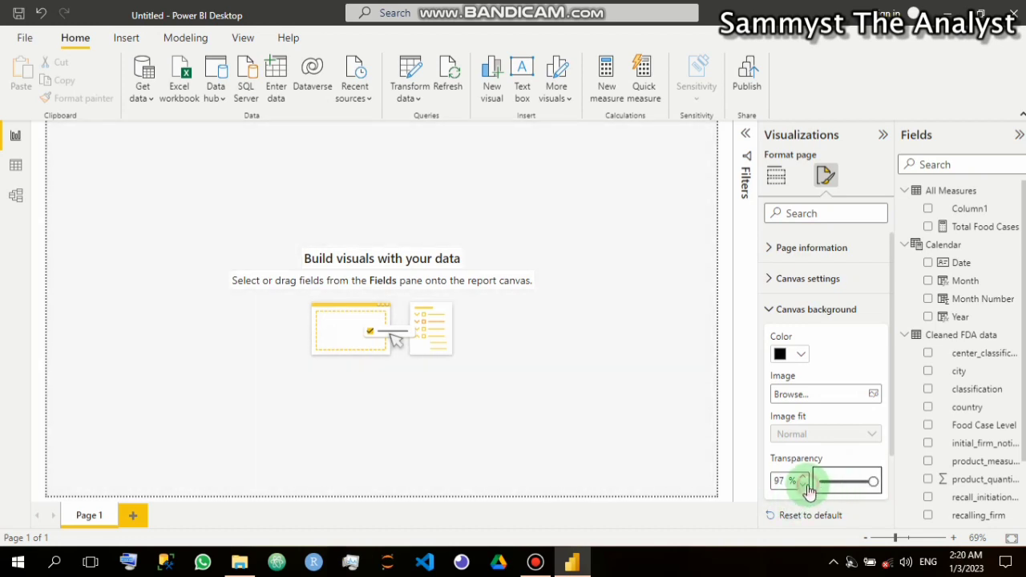
click(806, 485)
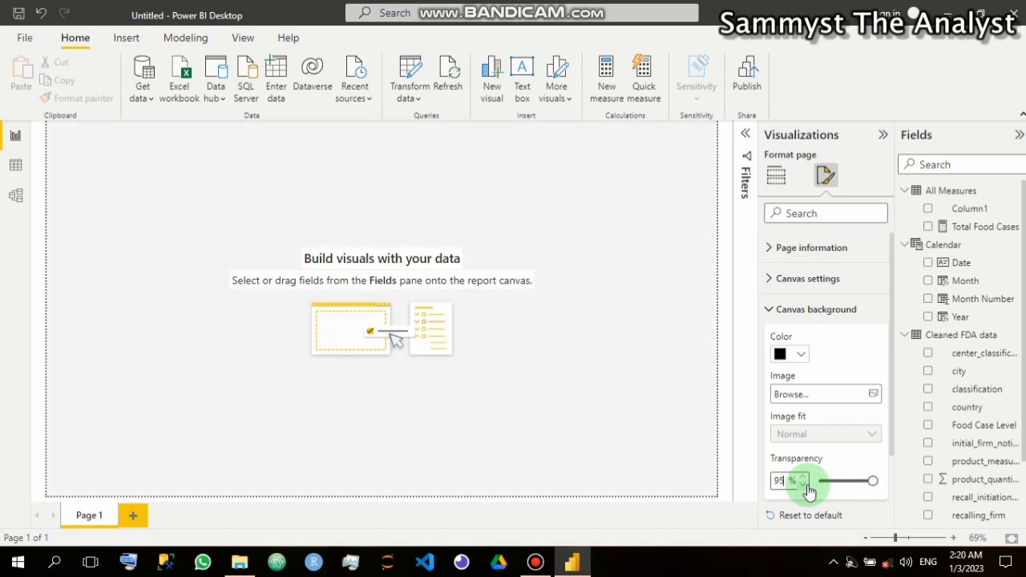
click(770, 311)
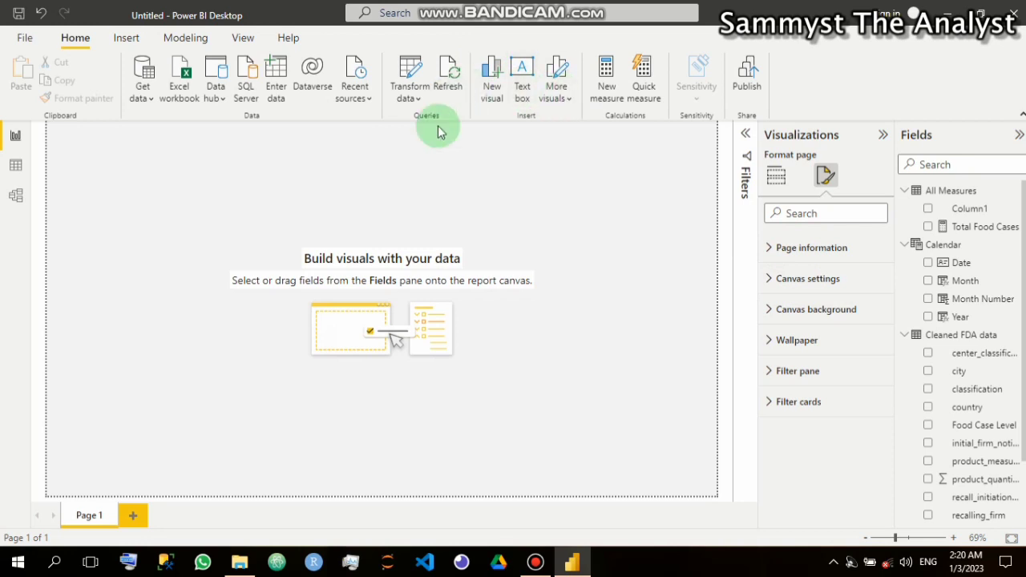
Insert a plain square-cornered rectangle shape on the report page
click(122, 40)
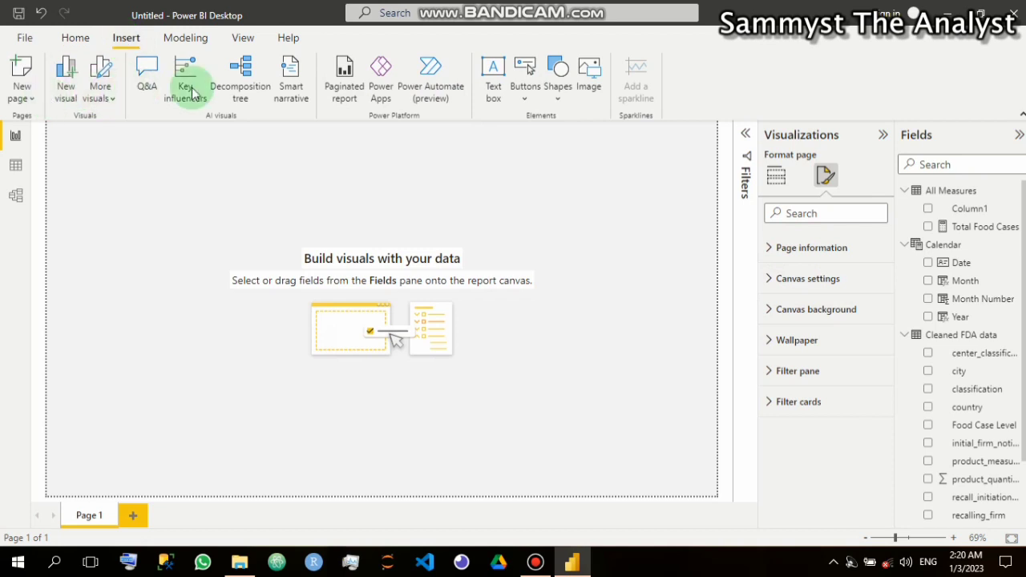
click(561, 94)
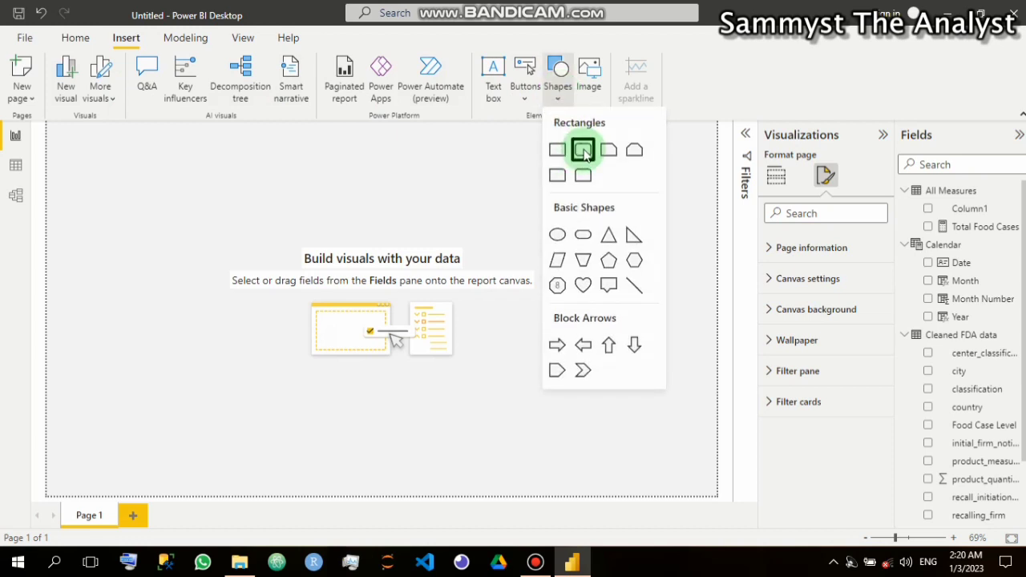
click(558, 151)
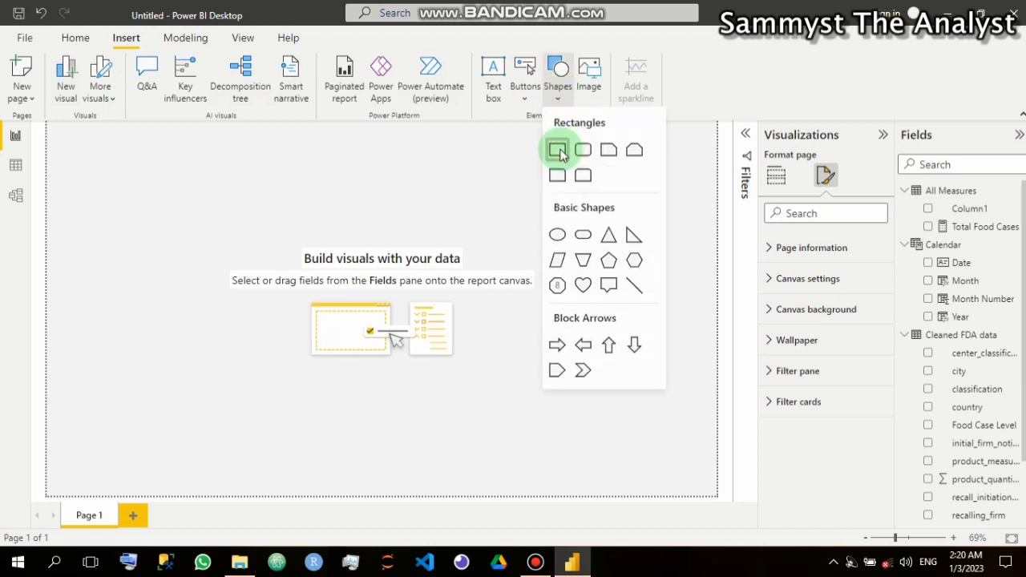
click(560, 152)
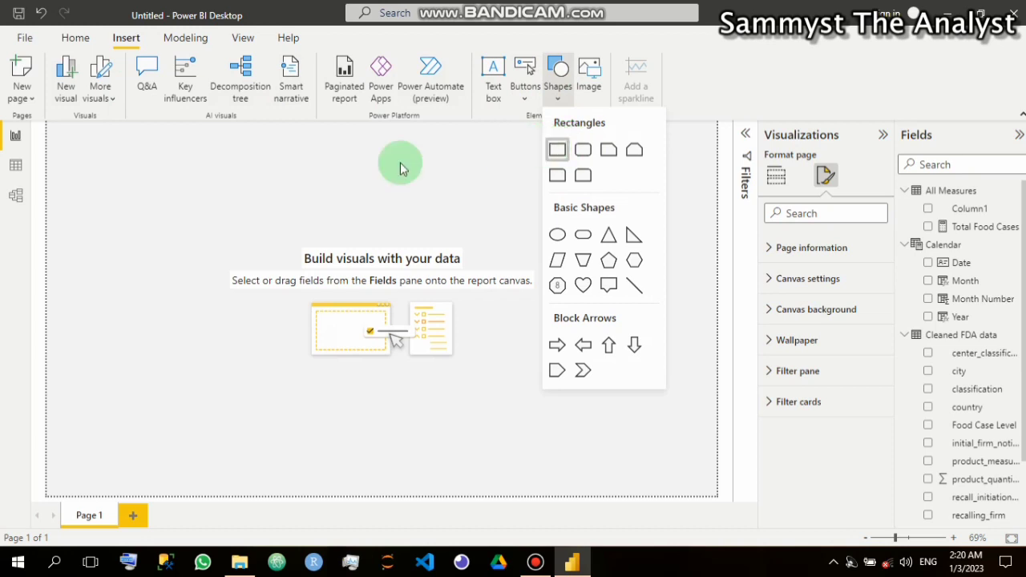
Fit the rectangle as a vertical panel flush with the page's left and bottom edges, leaving space above it for a header
drag(124, 266, 126, 514)
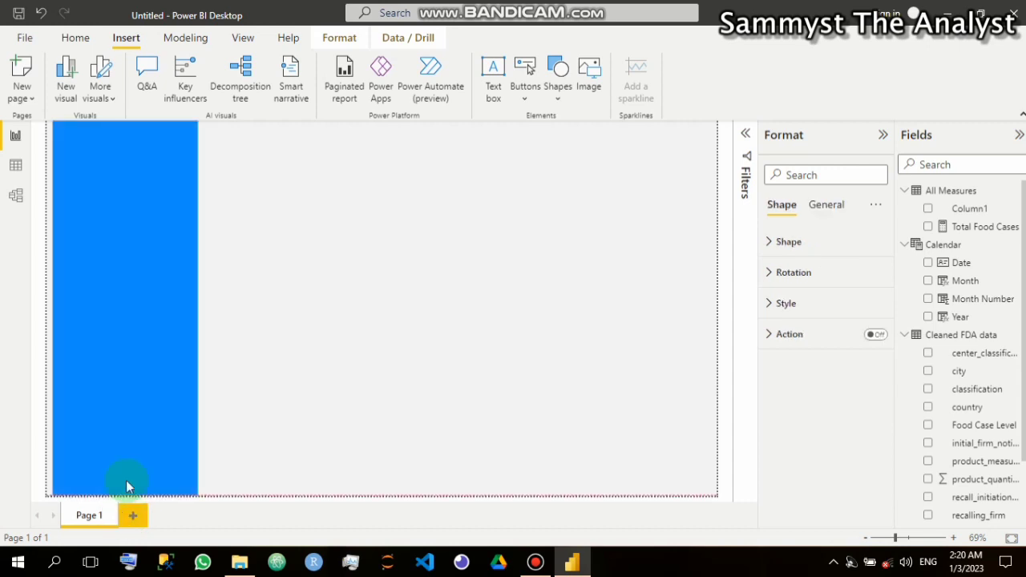
drag(116, 126, 115, 198)
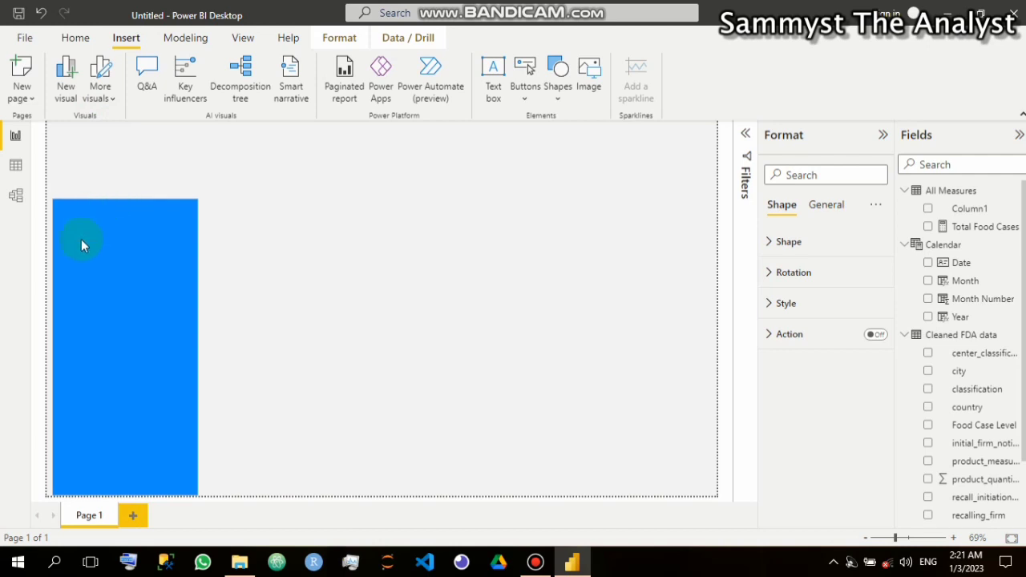
drag(107, 276, 83, 280)
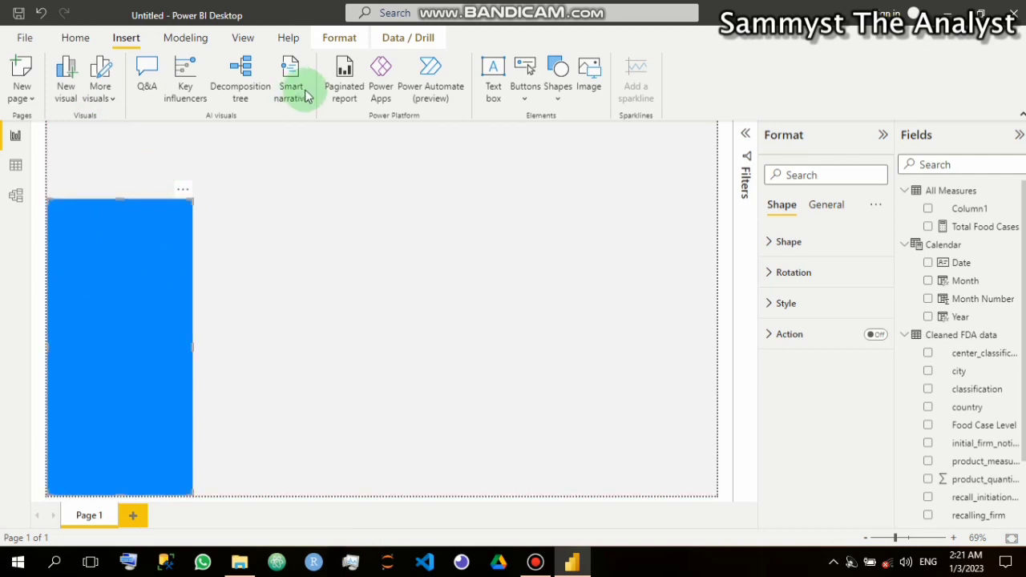
click(334, 211)
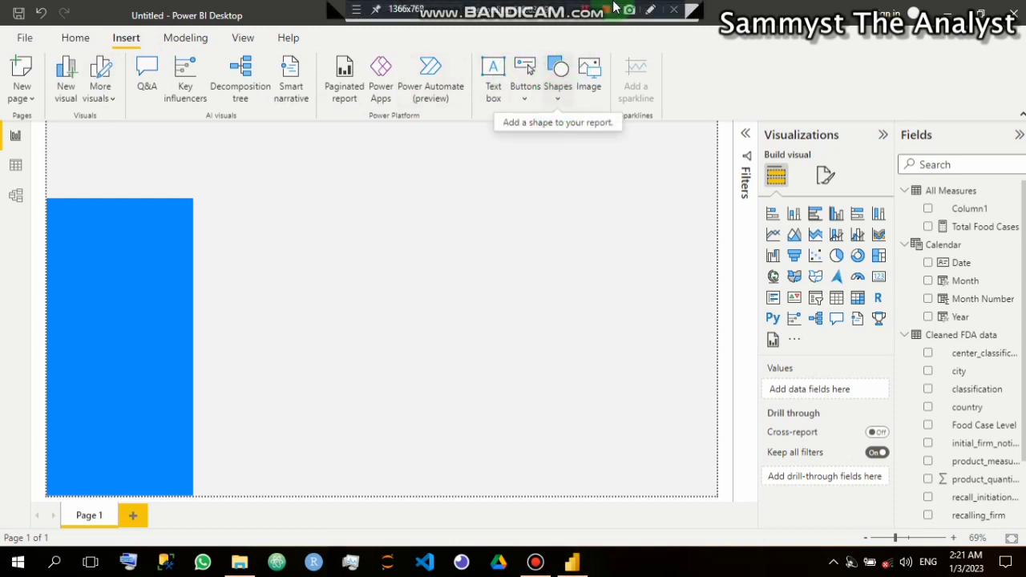
Insert a rounded rectangle shape, move it off the vertical panel into the page's open area, and shorten it to a nearly square card
click(559, 98)
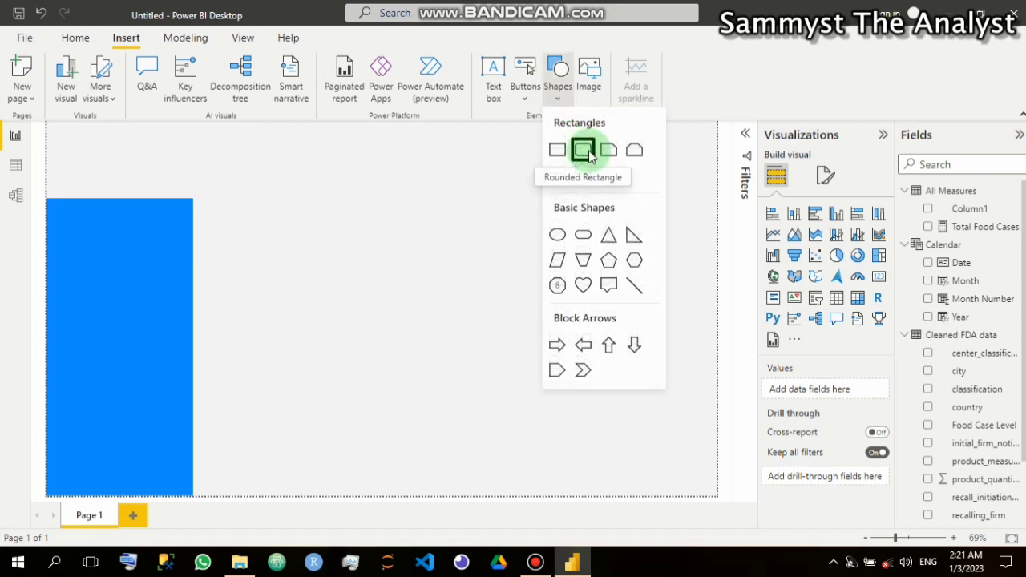
click(584, 150)
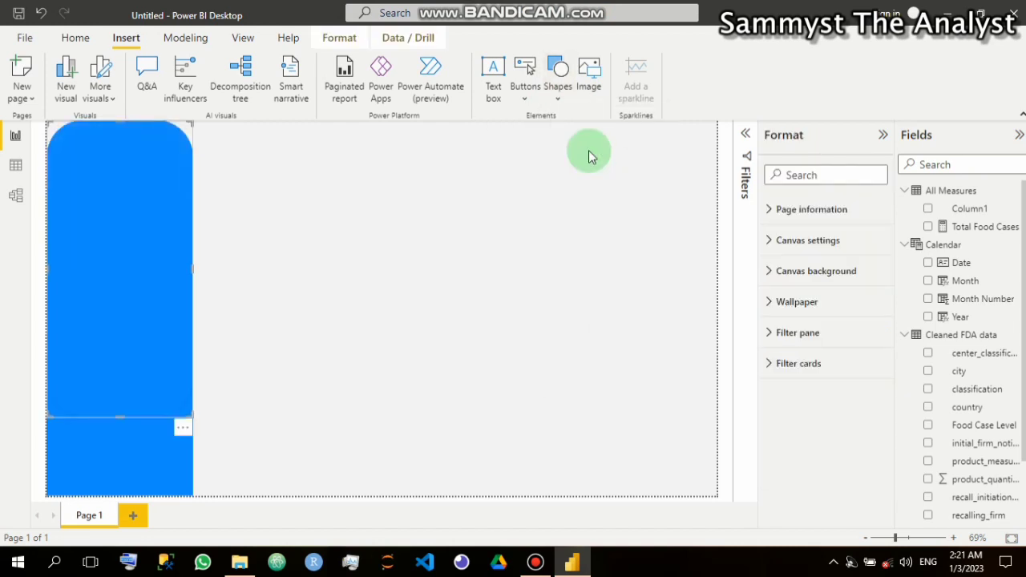
click(109, 393)
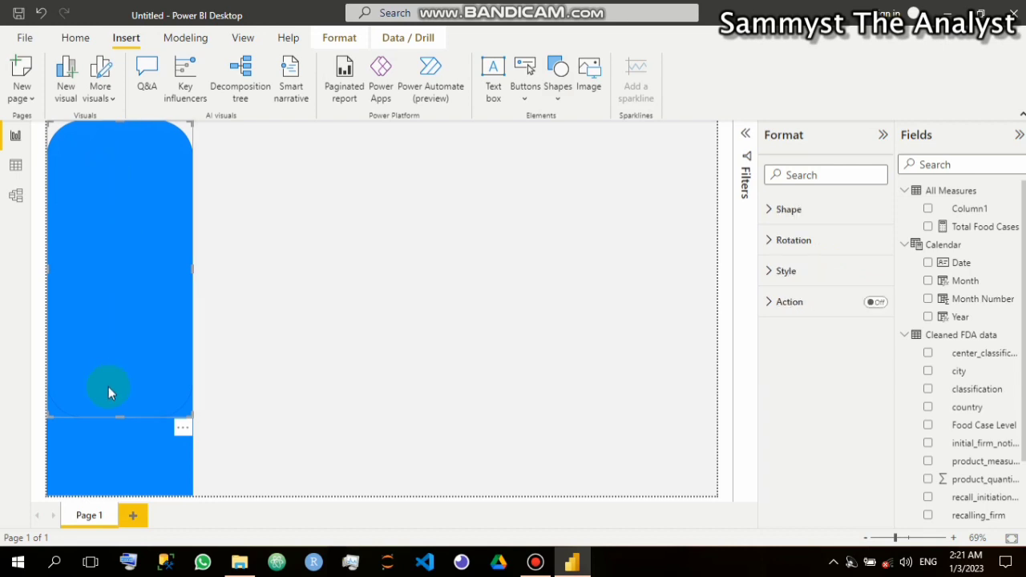
drag(134, 358, 347, 404)
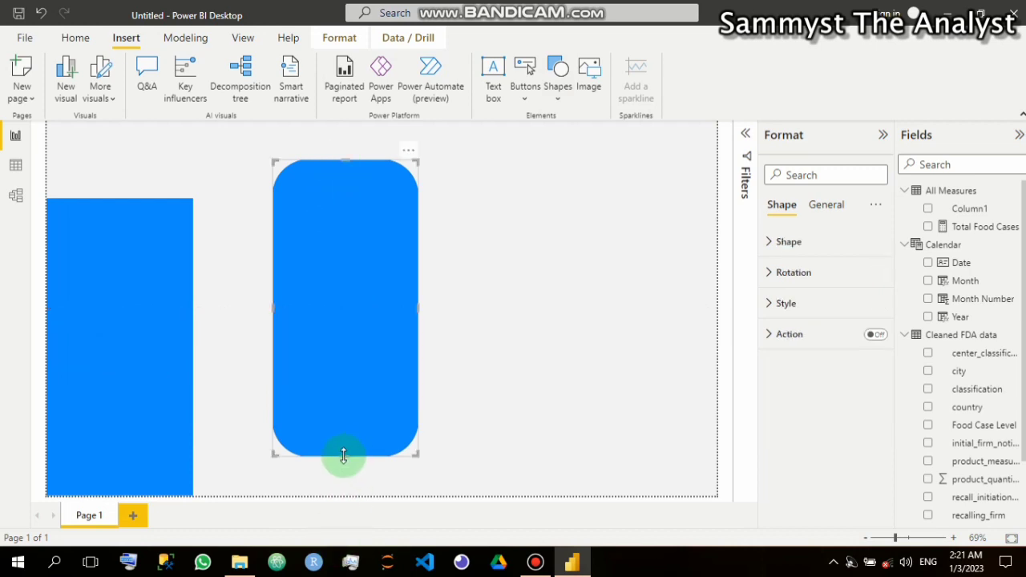
drag(343, 455, 332, 322)
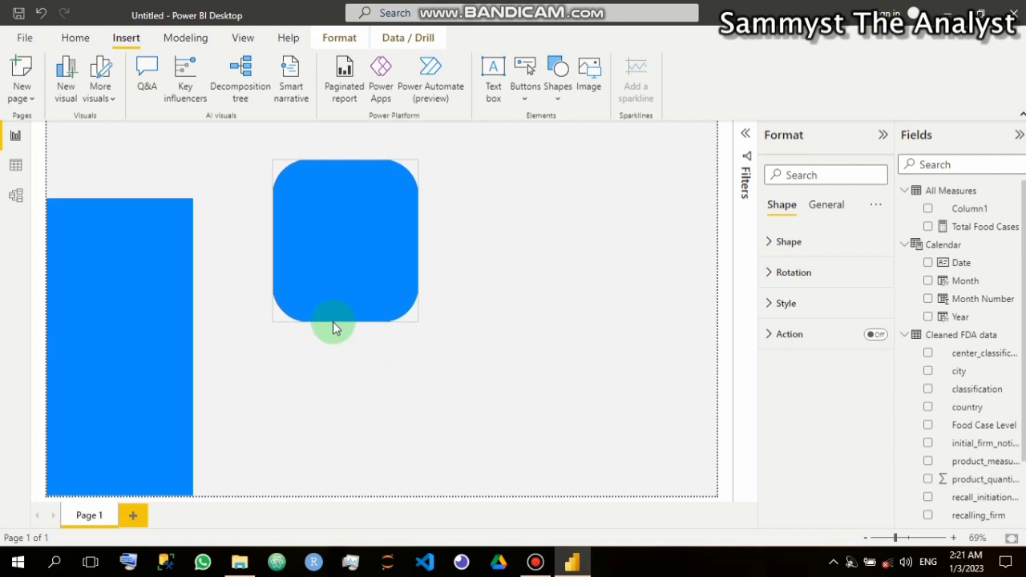
click(818, 210)
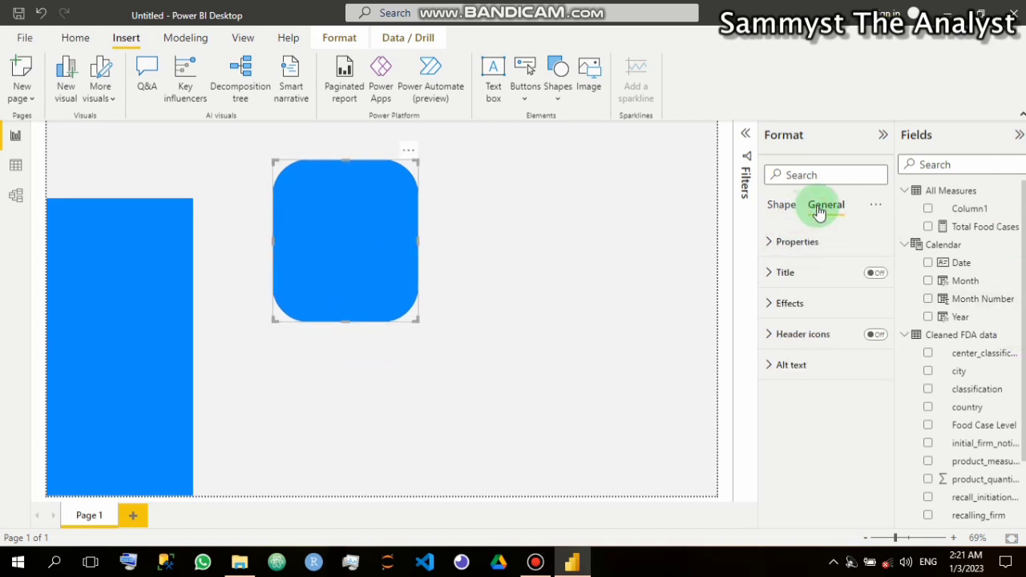
click(769, 274)
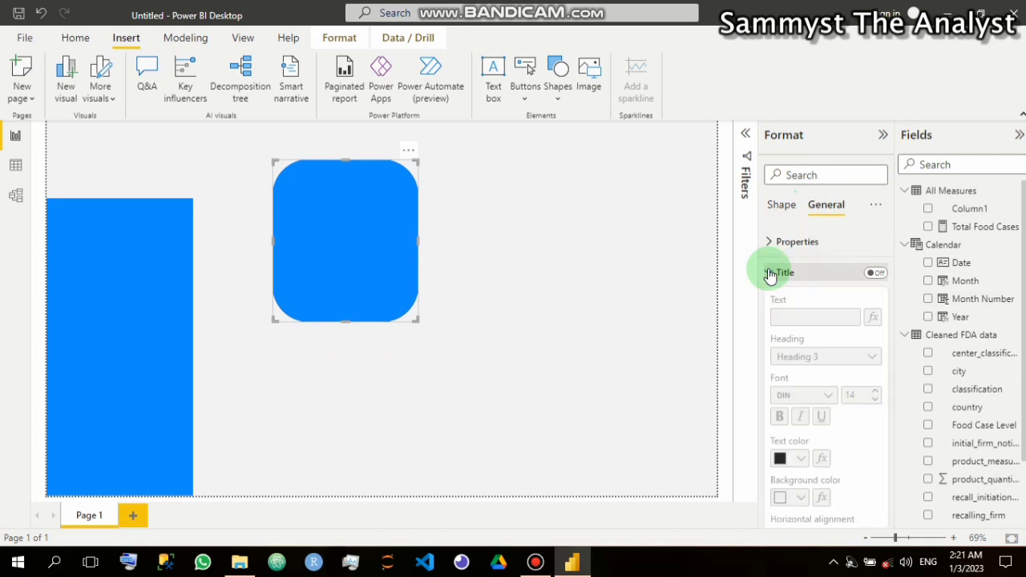
click(770, 274)
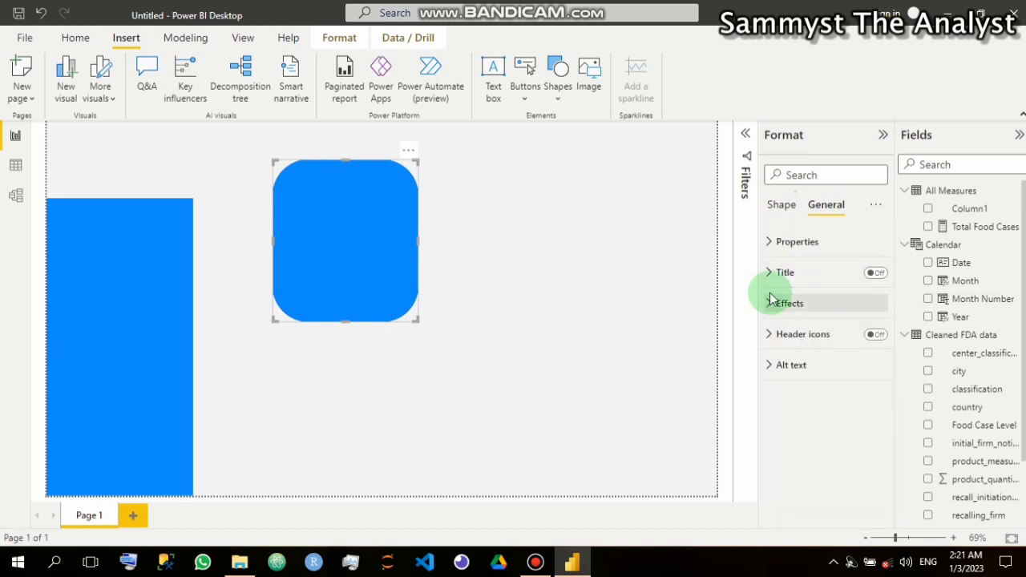
click(770, 305)
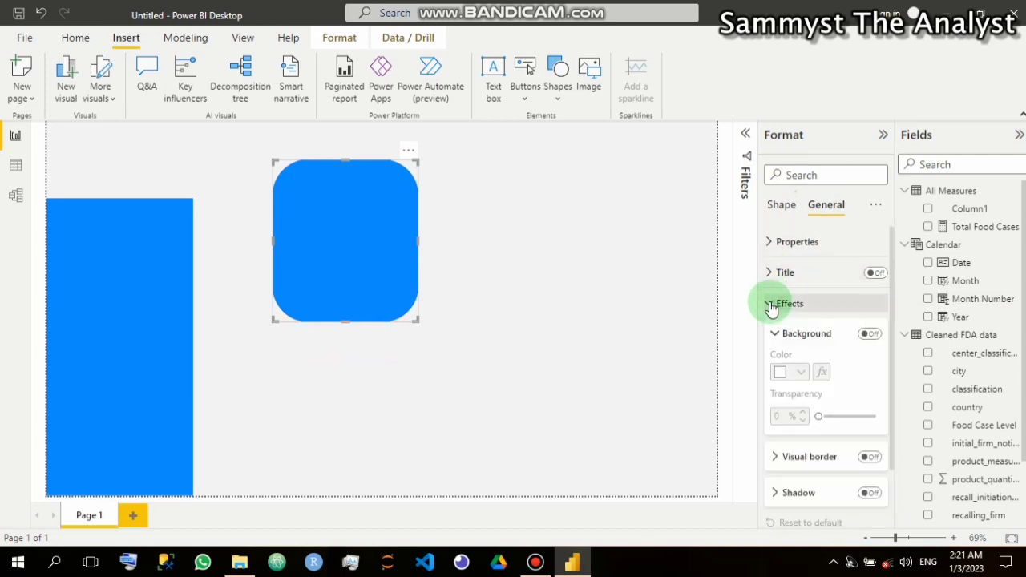
click(771, 306)
Set the rounded rectangle's corner rounding to 15%
click(790, 207)
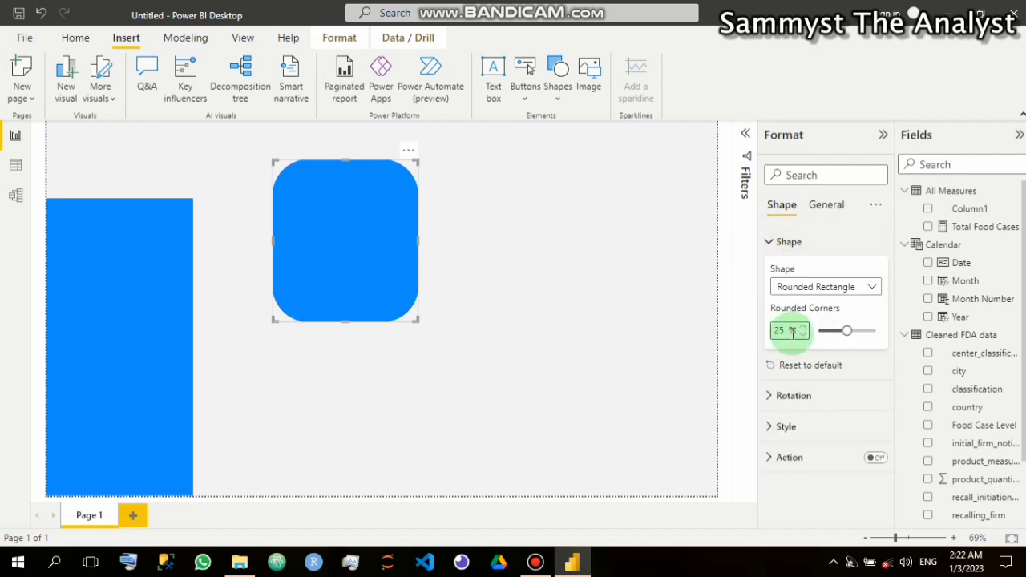
mouse_move(787, 341)
mouse_down()
mouse_move(757, 335)
mouse_move(768, 335)
mouse_up()
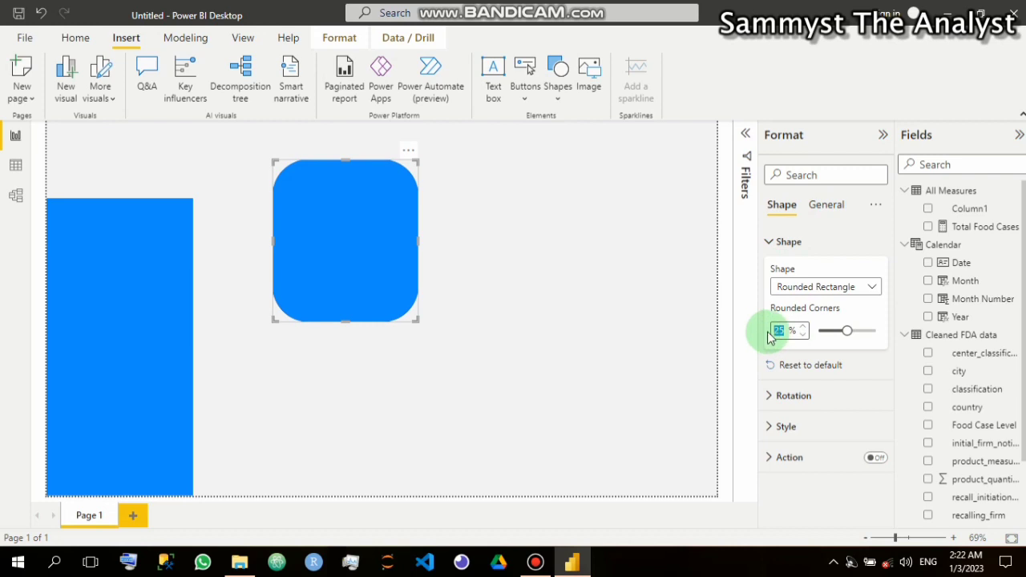
text(15)
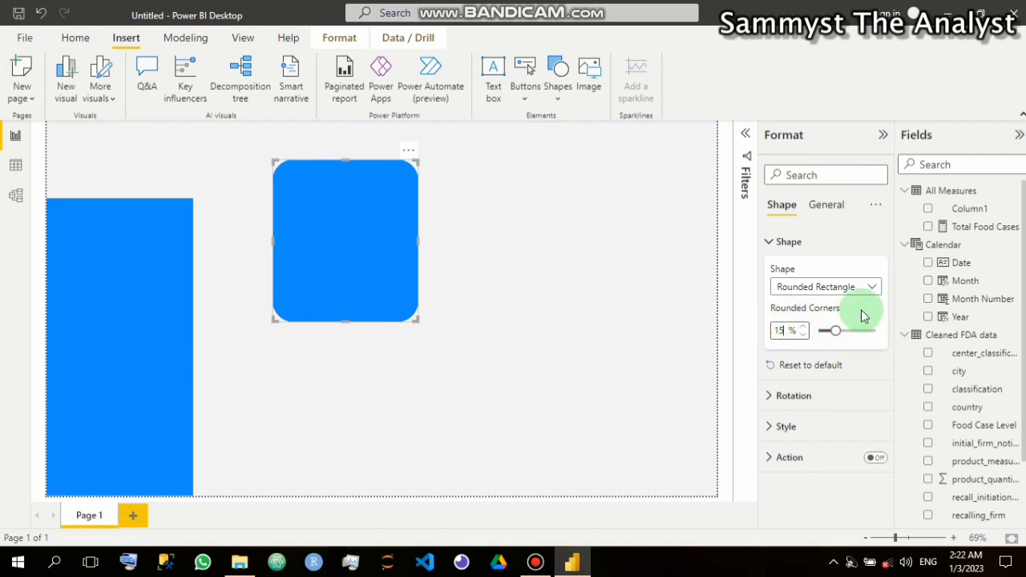
Set the rounded rectangle's fill color to the custom hex value #666666
click(772, 428)
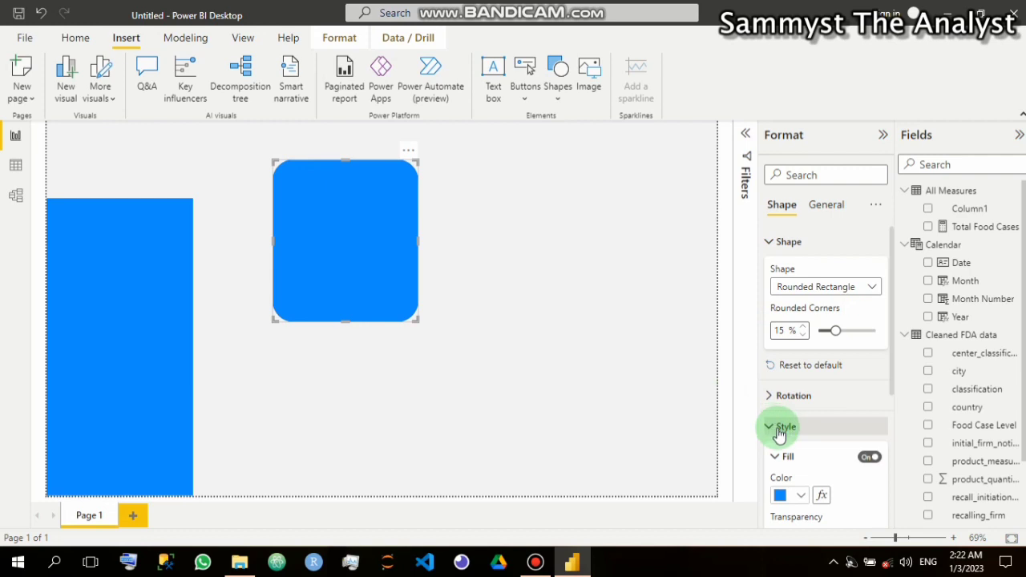
scroll(792, 425, down, 3)
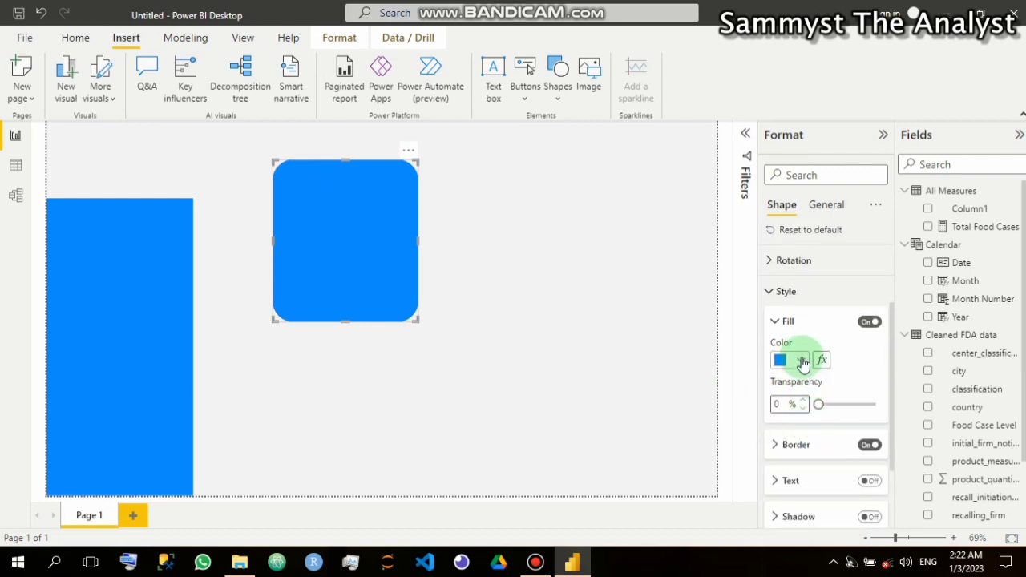
click(804, 363)
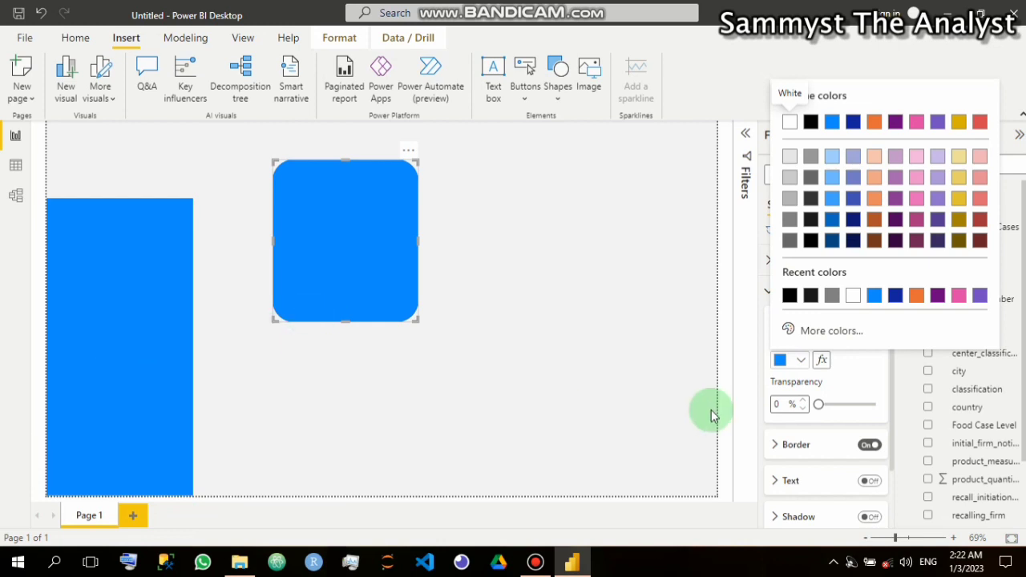
click(816, 333)
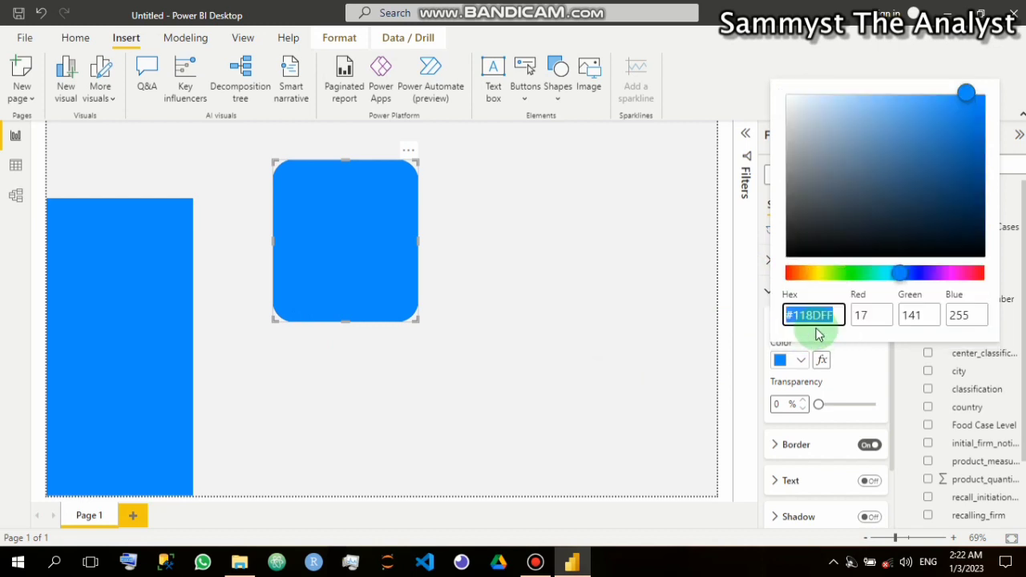
drag(833, 315, 790, 316)
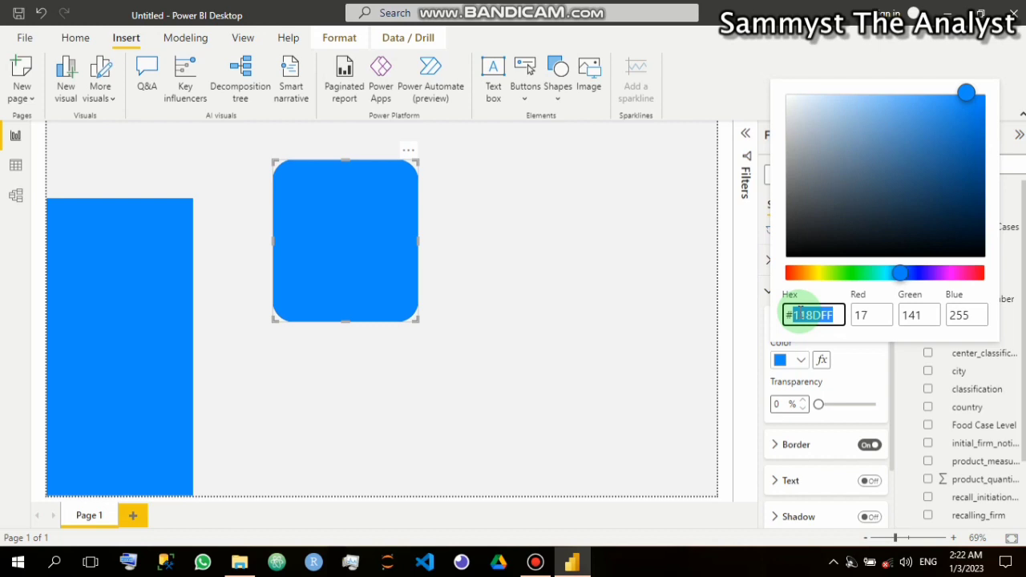
text(66666)
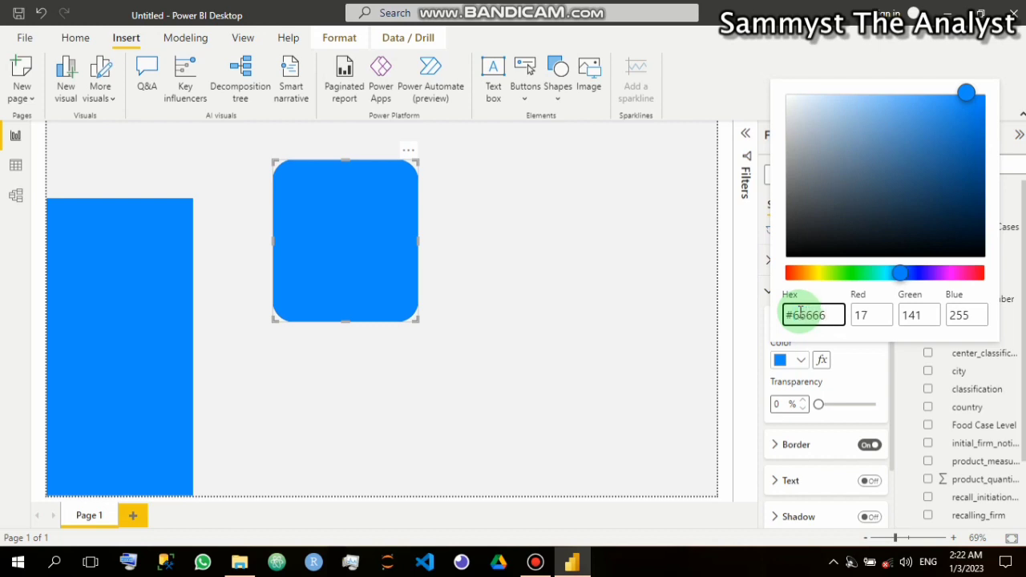
text(6)
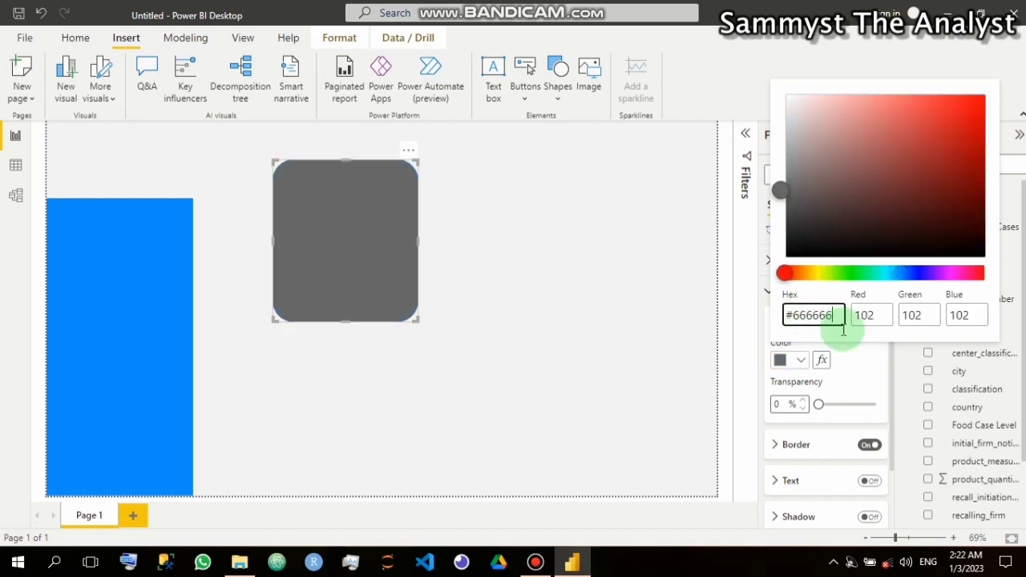
Try fill transparencies of 10%, 90% and 70% on the rounded rectangle and settle on 80%
click(788, 404)
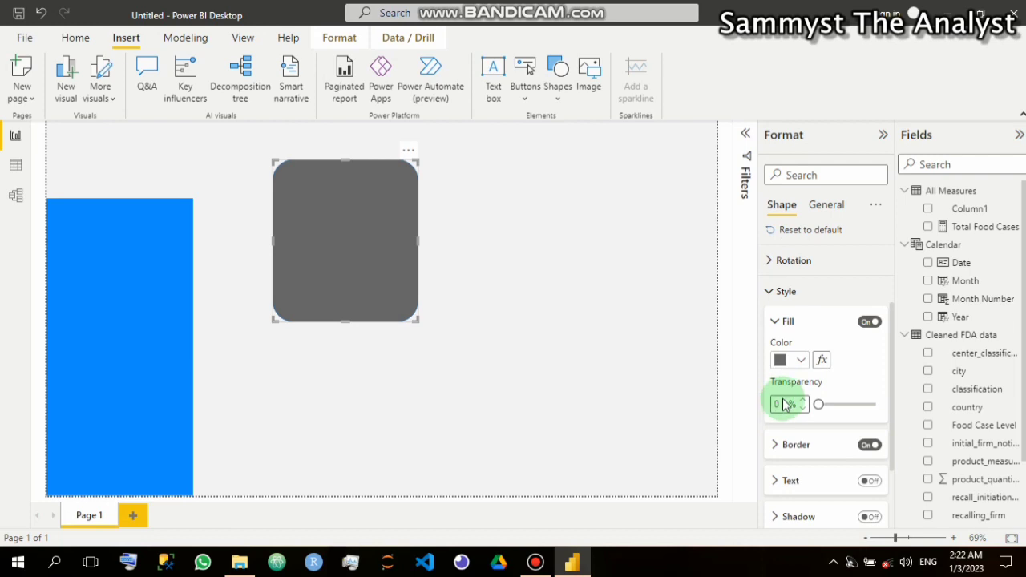
click(776, 403)
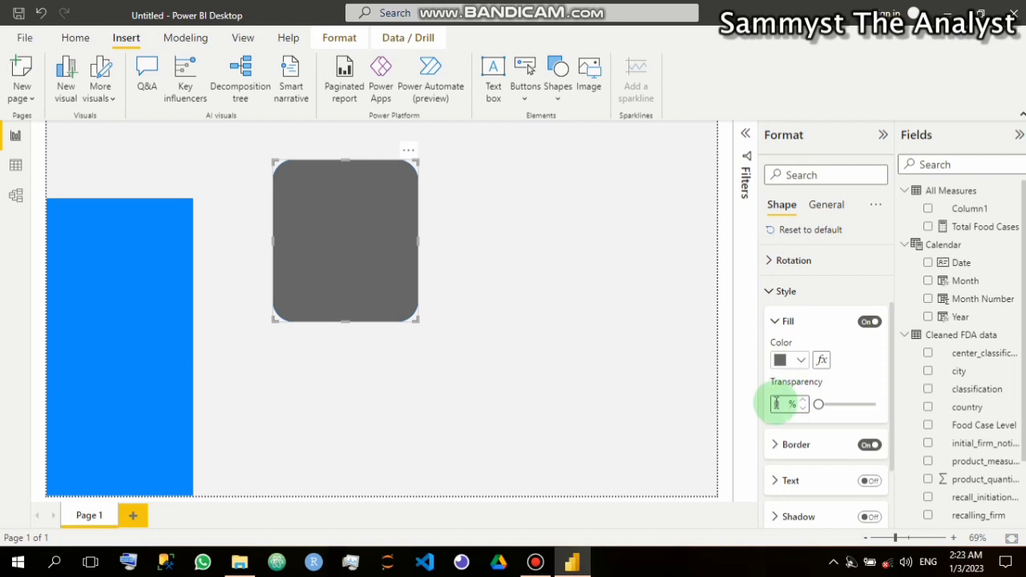
text(1)
key(Return)
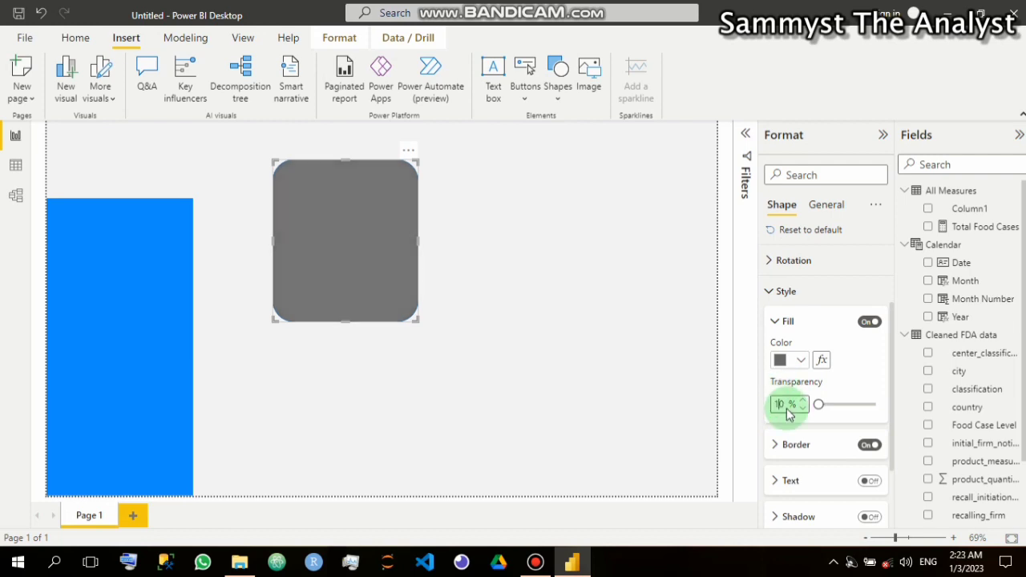
text(80)
key(Return)
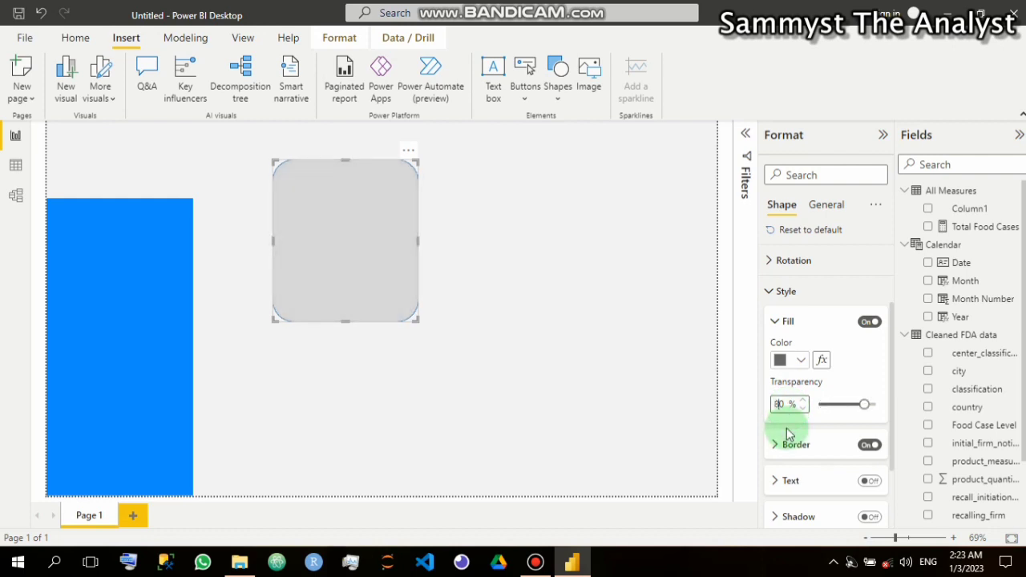
key(BackSpace)
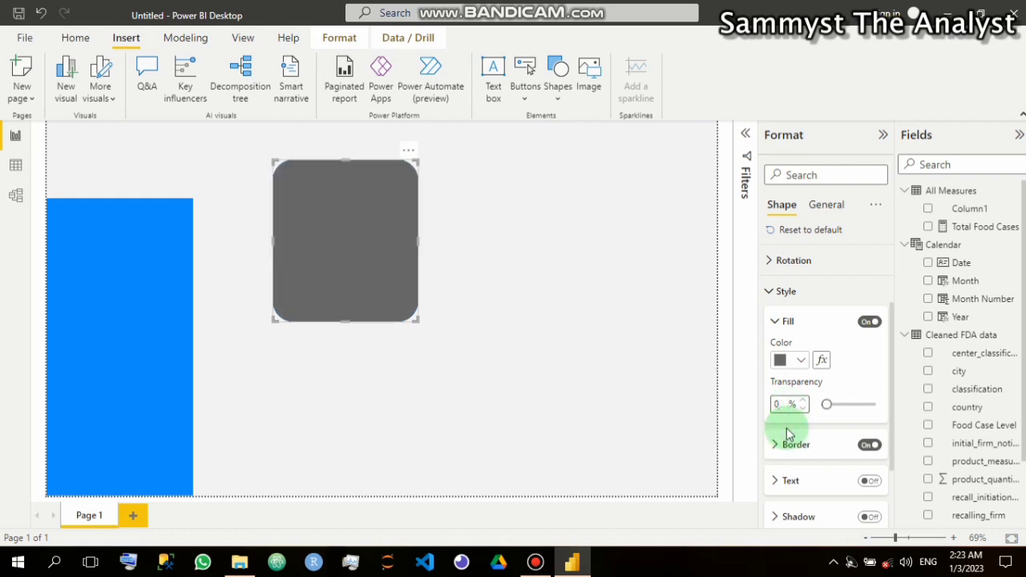
text(90)
key(Return)
key(BackSpace)
text(70)
key(Return)
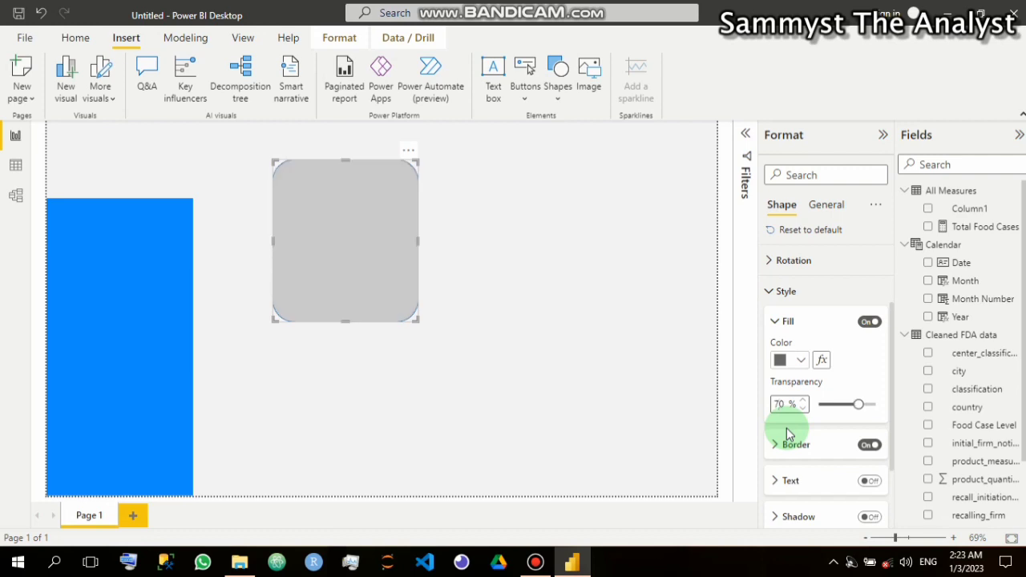
key(BackSpace)
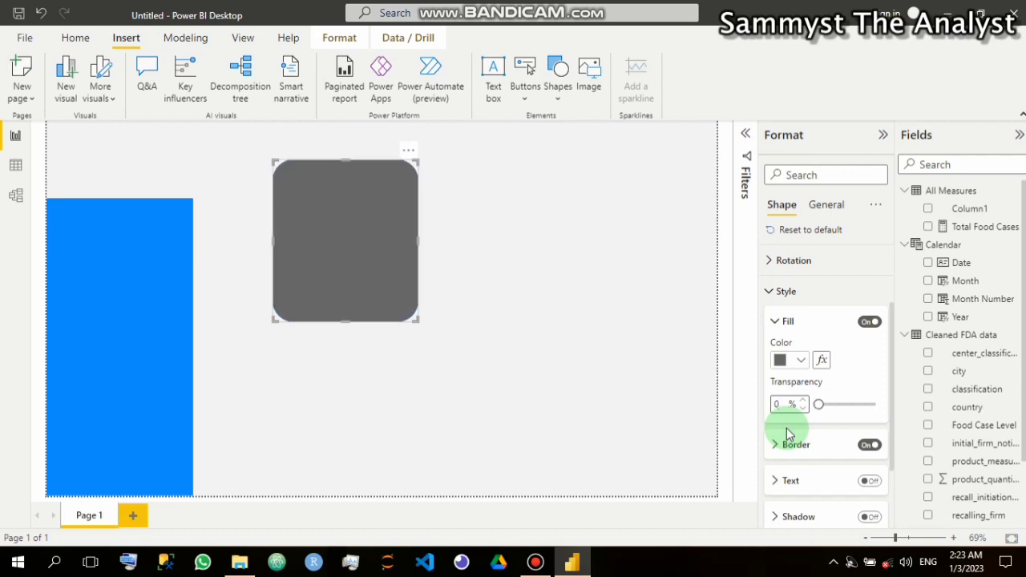
text(80)
key(Return)
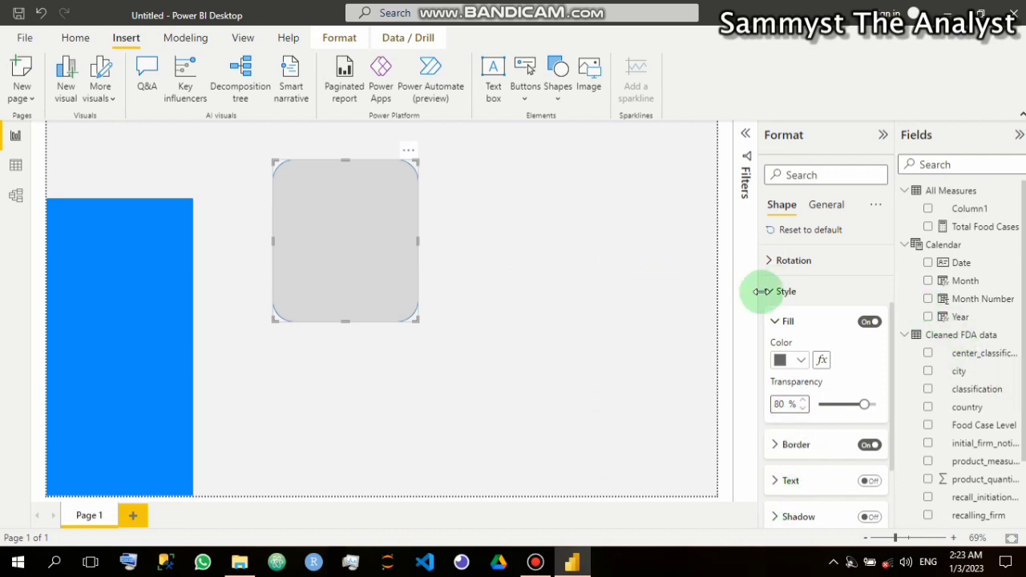
Turn off the rounded rectangle's border, collapse its style and shape settings, and show its general settings
click(775, 322)
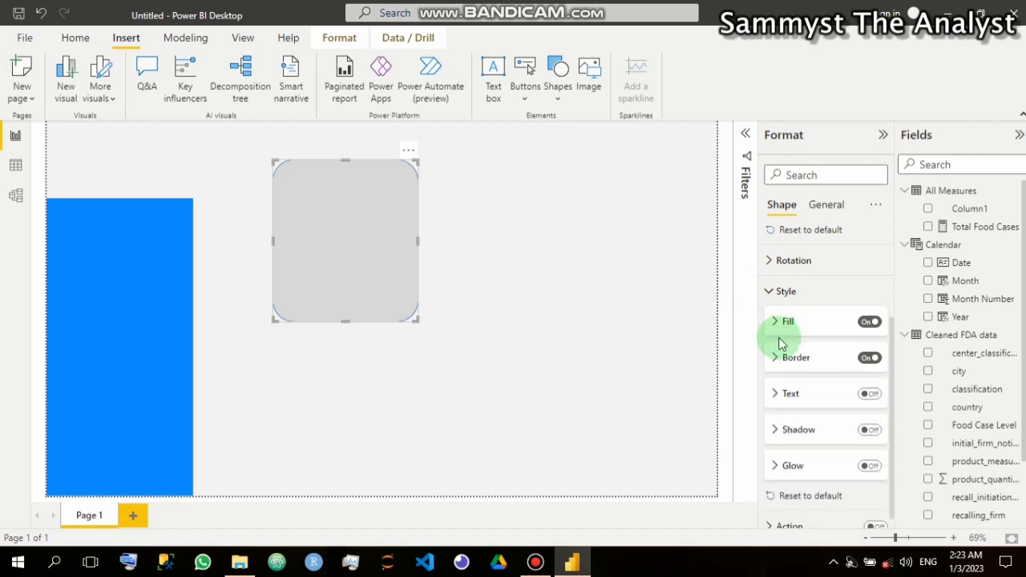
click(869, 361)
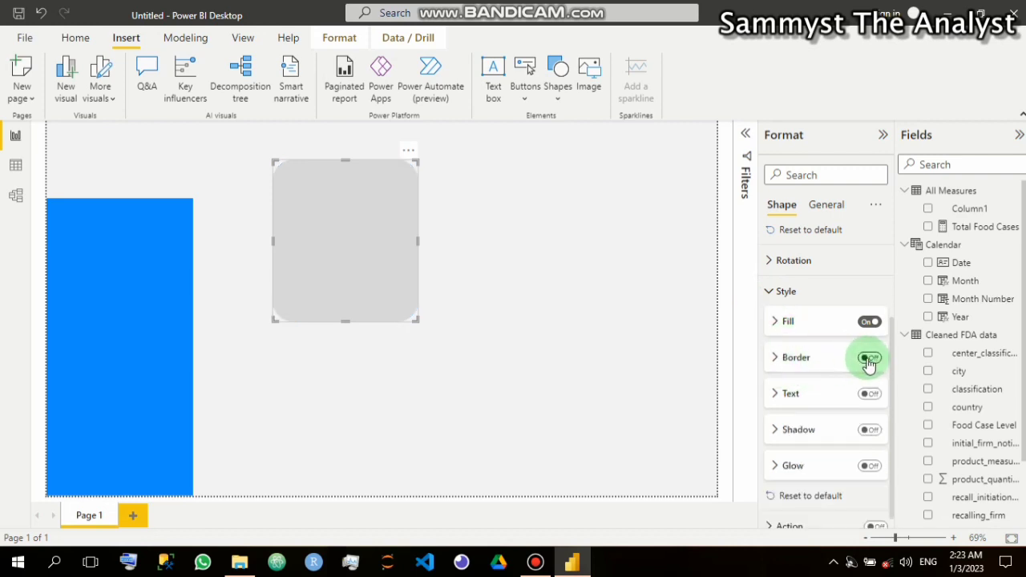
click(772, 292)
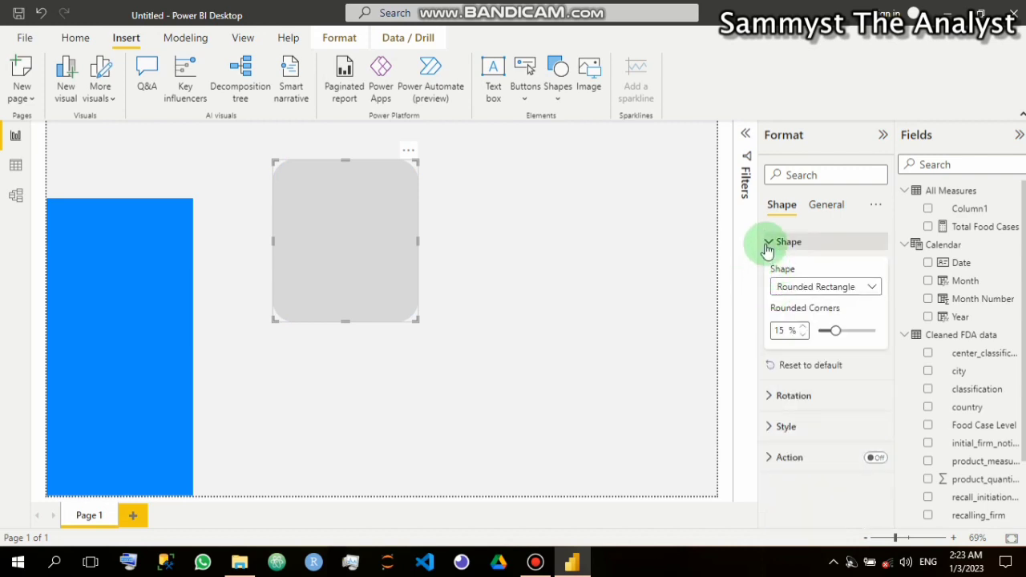
click(767, 244)
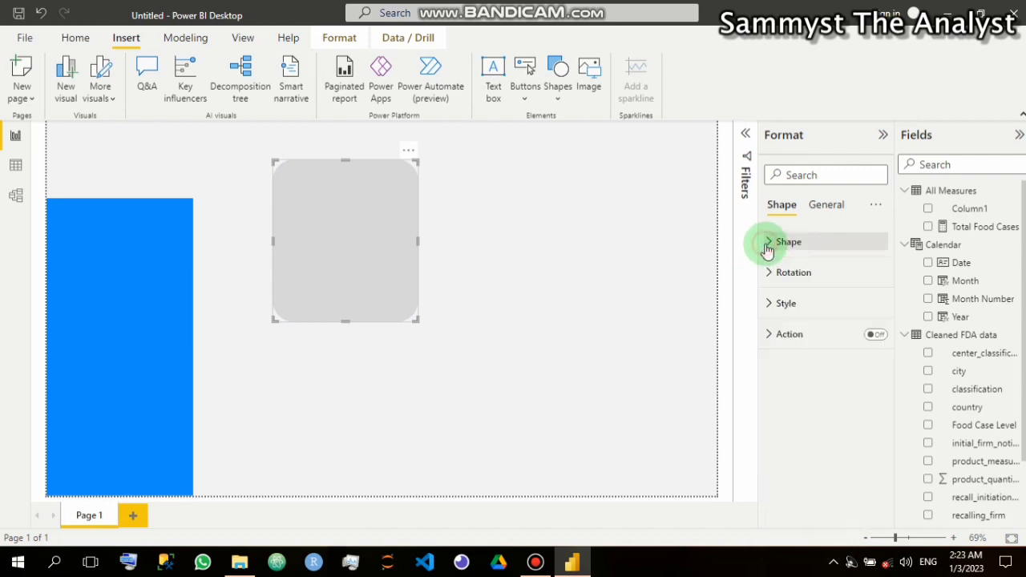
click(821, 207)
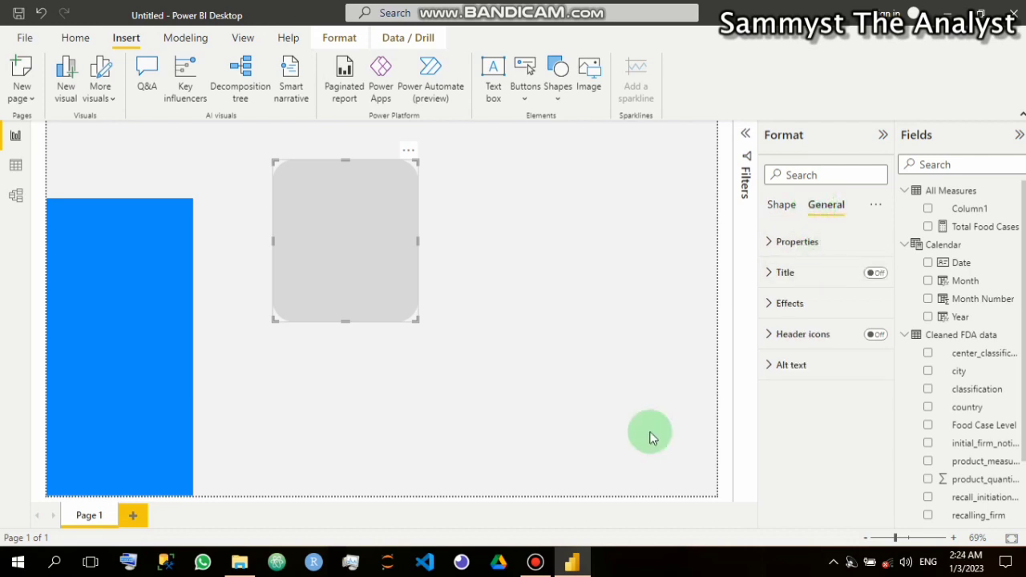
Widen the grey rounded rectangle and place it against the blue panel's right side, aligned with the panel's top edge
drag(418, 238, 346, 274)
click(426, 239)
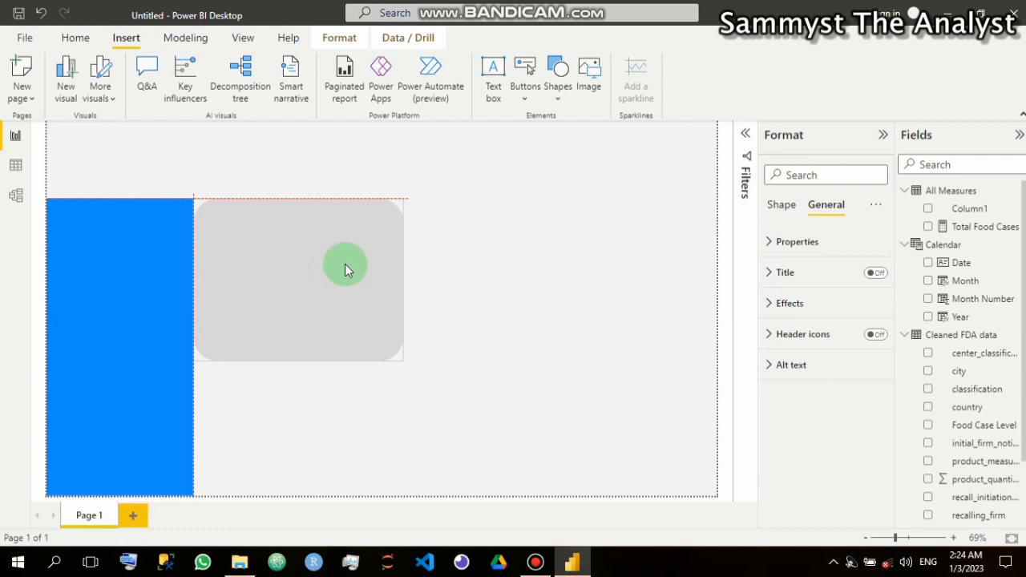
drag(346, 270, 345, 270)
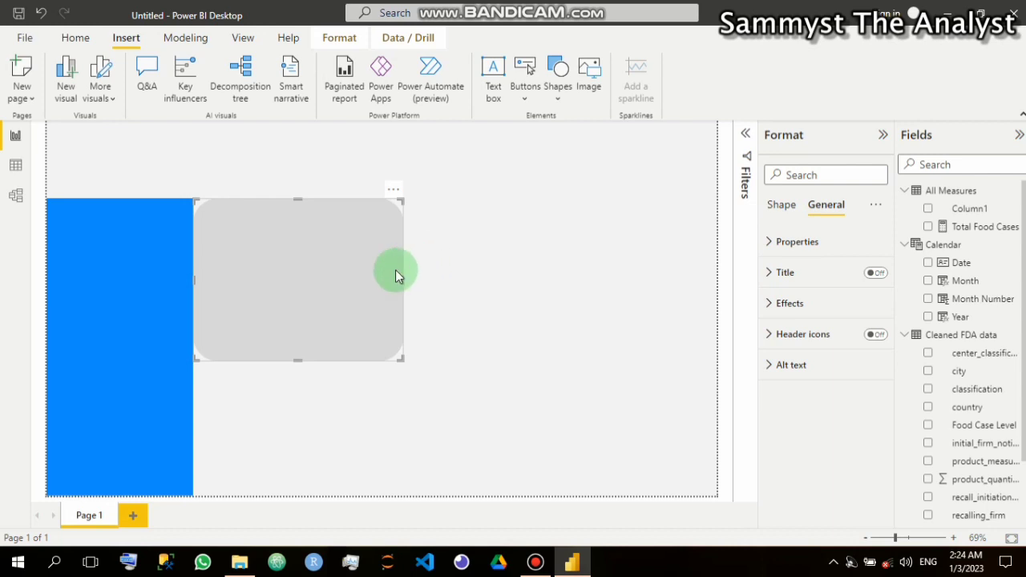
Duplicate the grey rounded card and place the copy against the page's right edge, level with the original
key(ctrl+v)
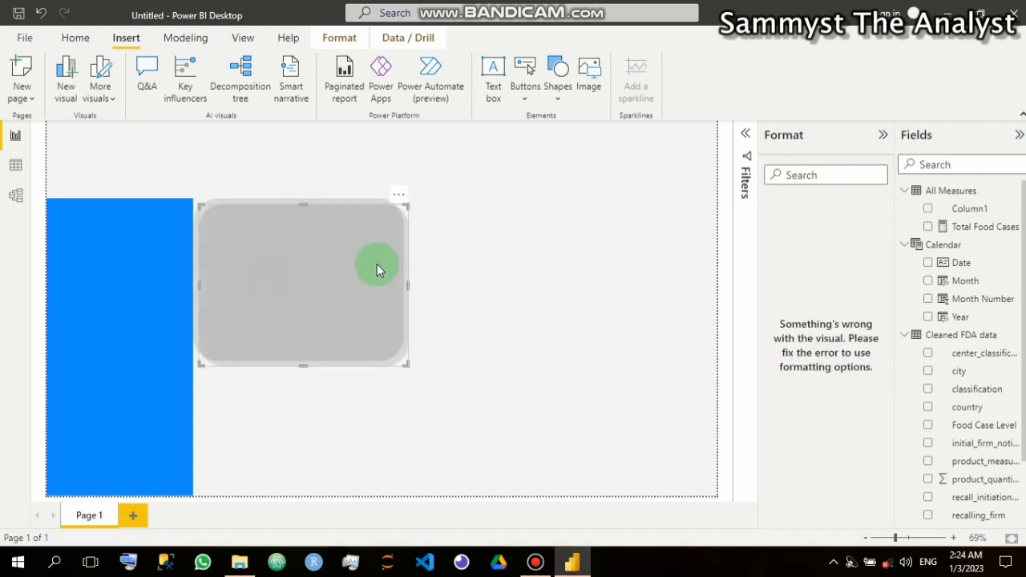
drag(537, 244, 579, 264)
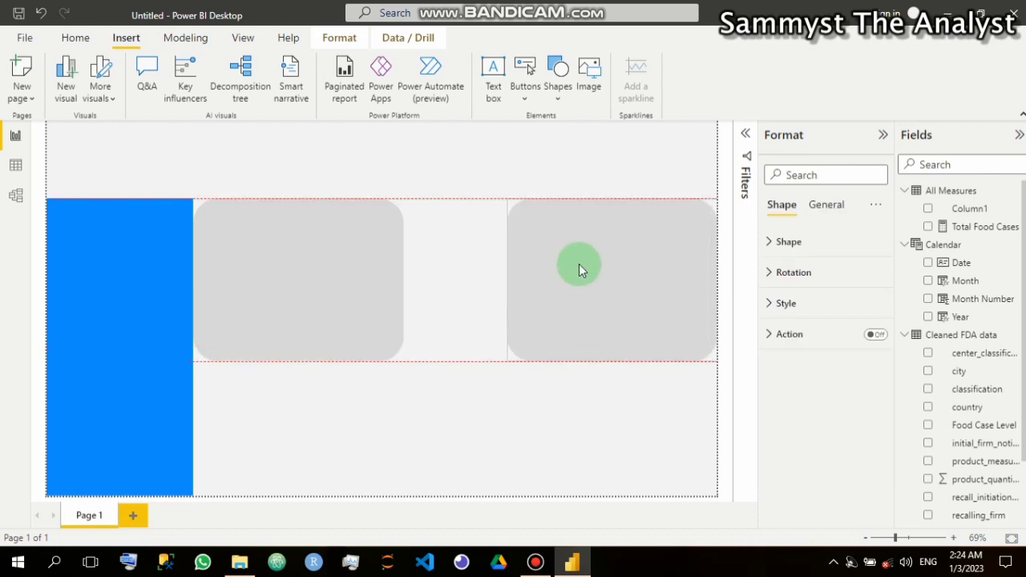
Try wider sizes for the two grey cards by extending their facing sides, then pull the left card's right side back in
click(403, 273)
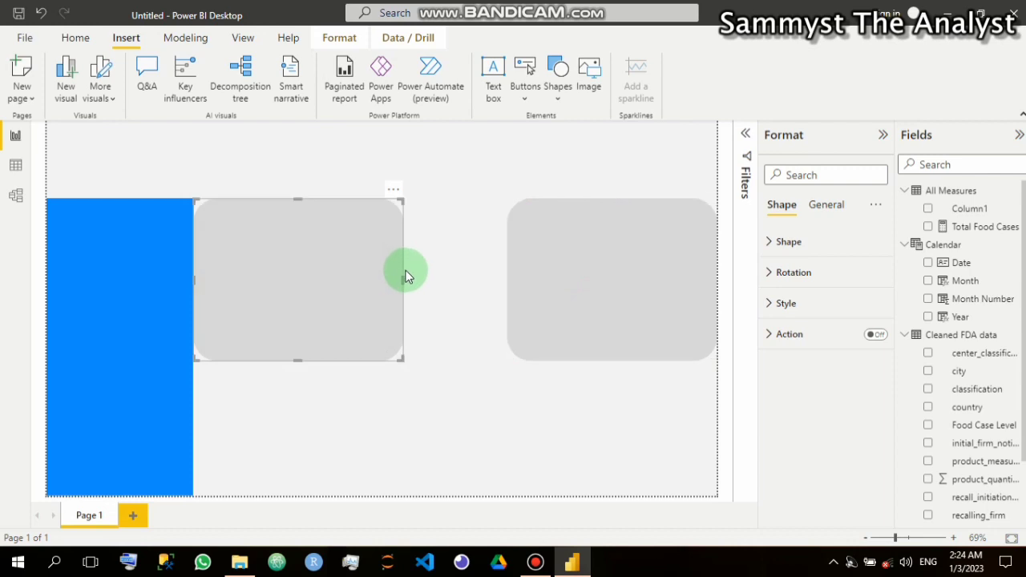
drag(403, 282, 471, 273)
click(537, 265)
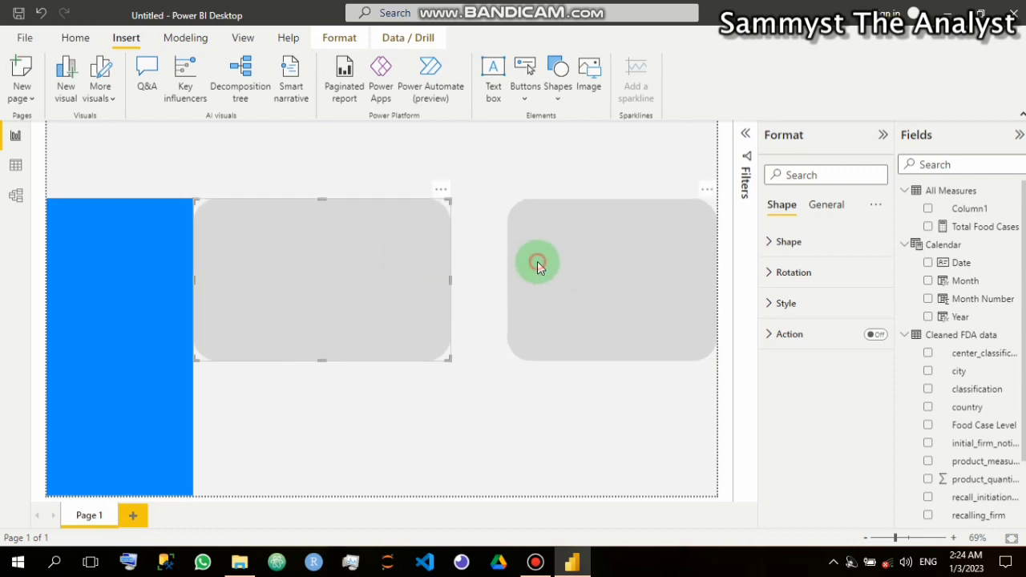
drag(537, 265, 407, 275)
Narrow the blue side panel from its right side and extend the left grey card toward it, leaving a small gap
click(128, 273)
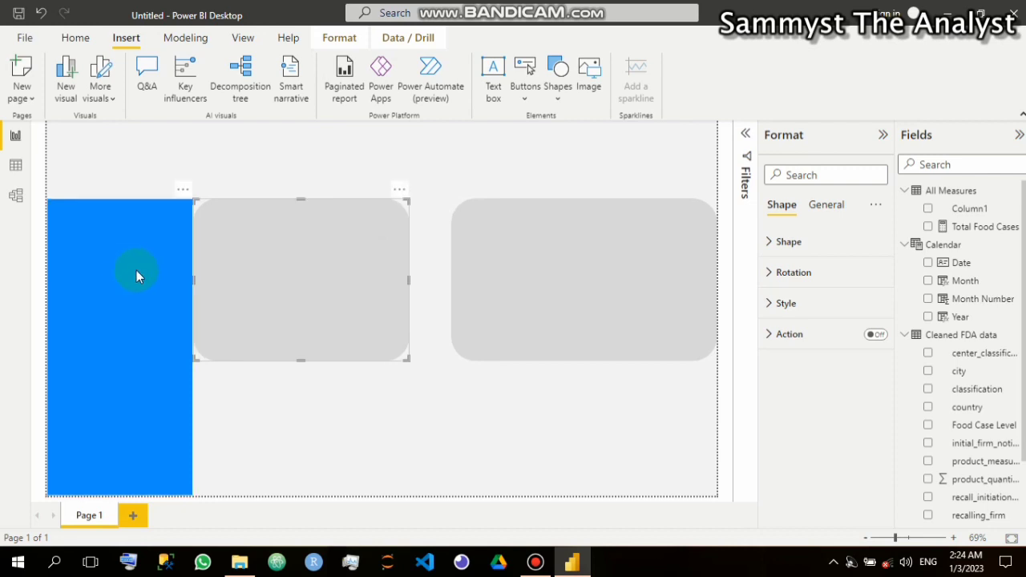
click(191, 359)
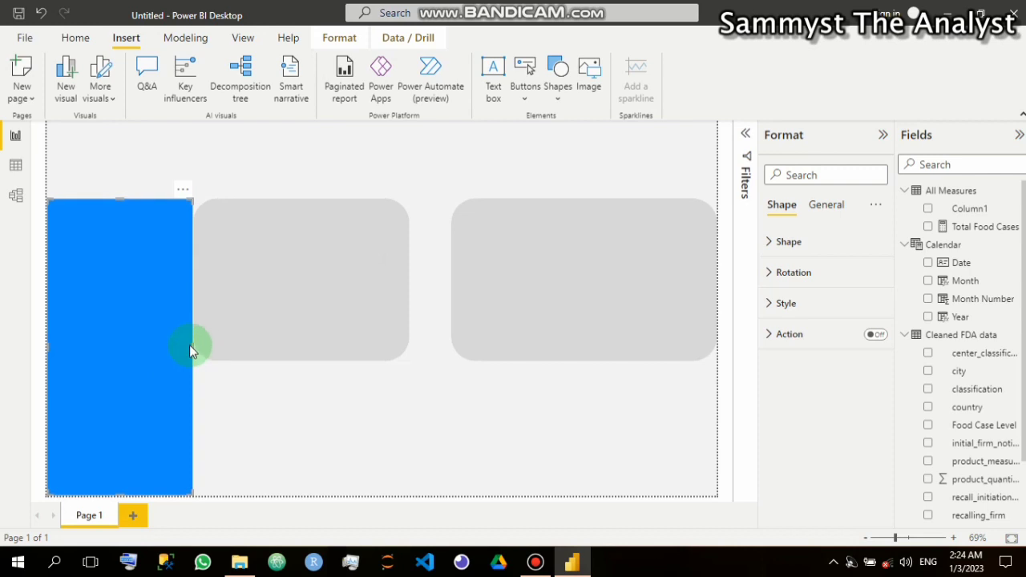
drag(182, 346, 178, 345)
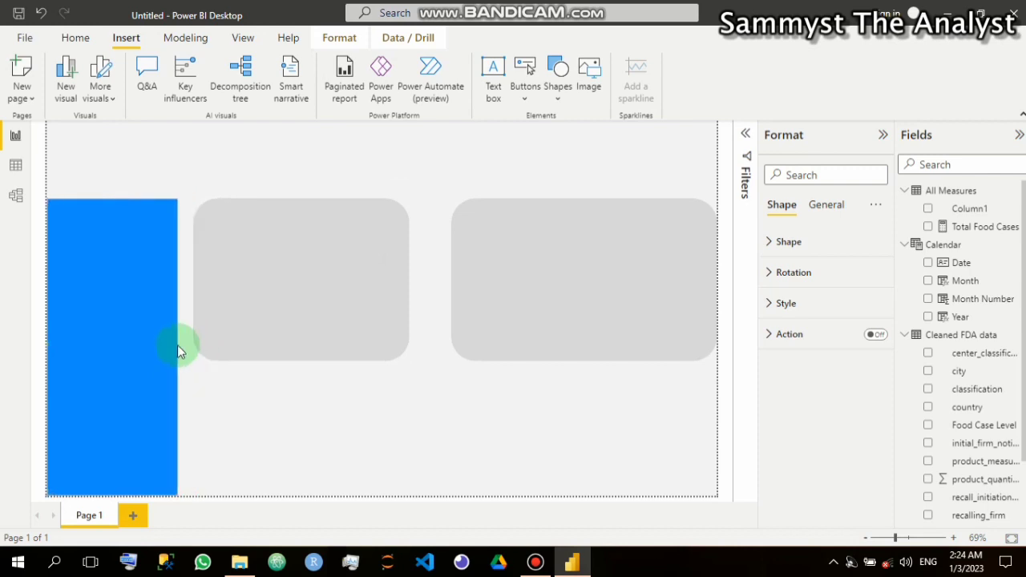
click(250, 303)
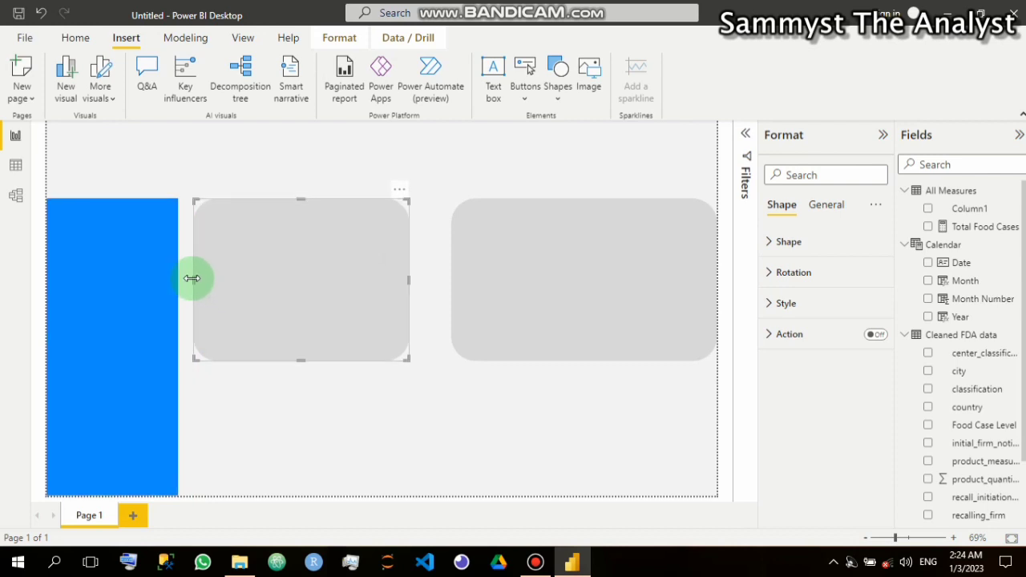
drag(191, 278, 183, 280)
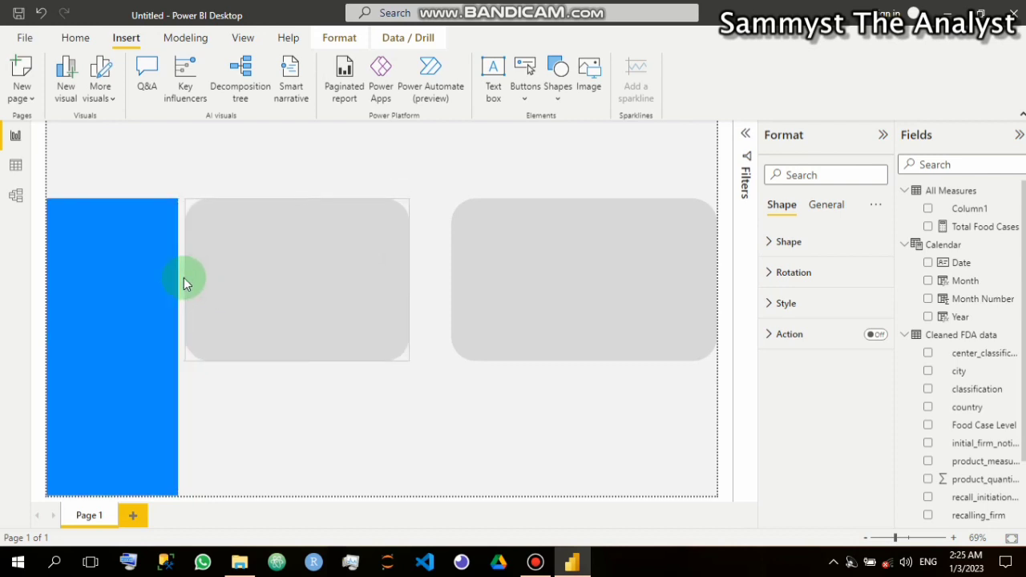
Narrow both grey cards on their facing sides to widen the gap between them
click(500, 260)
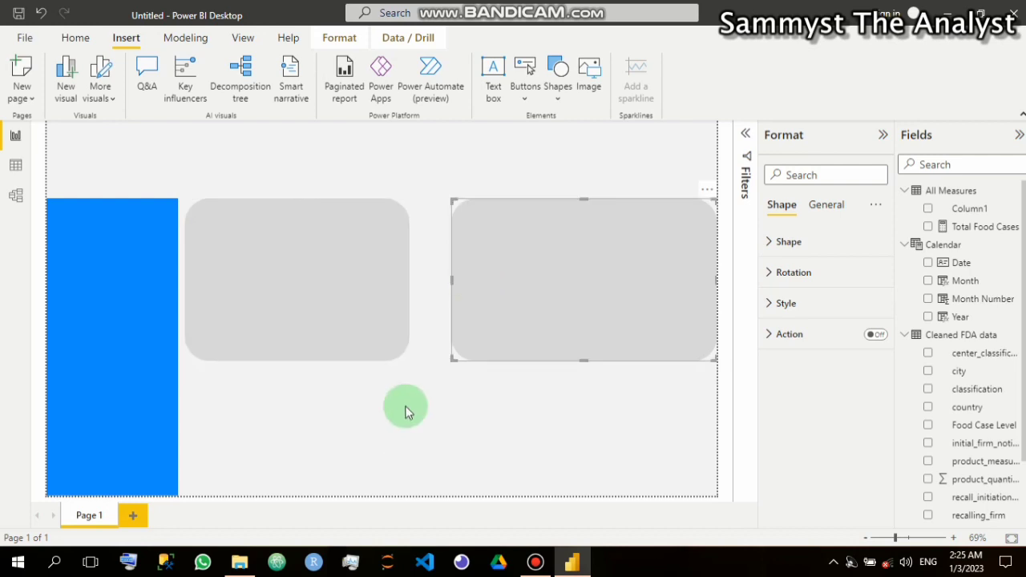
drag(452, 278, 490, 290)
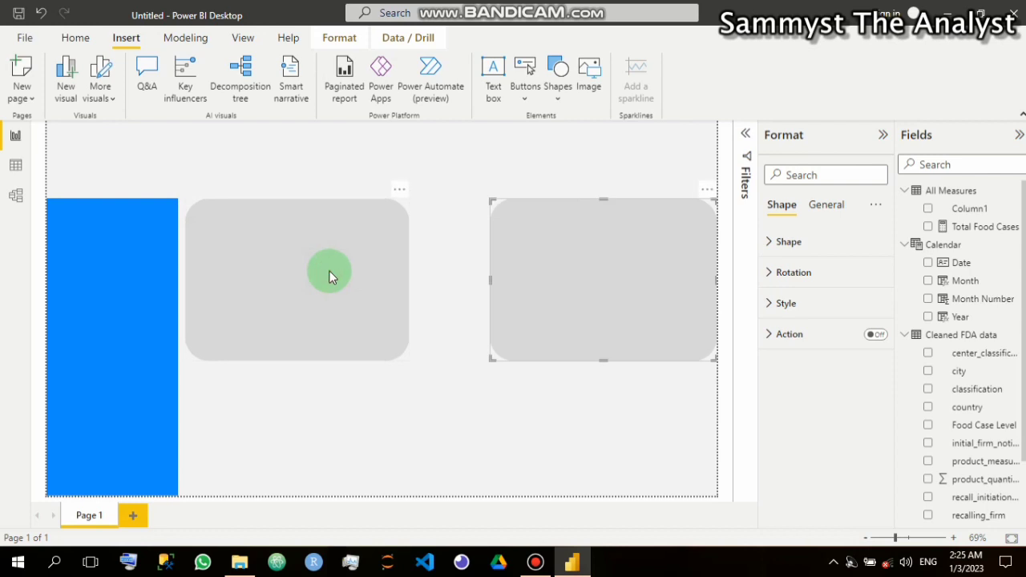
click(405, 280)
drag(408, 279, 379, 283)
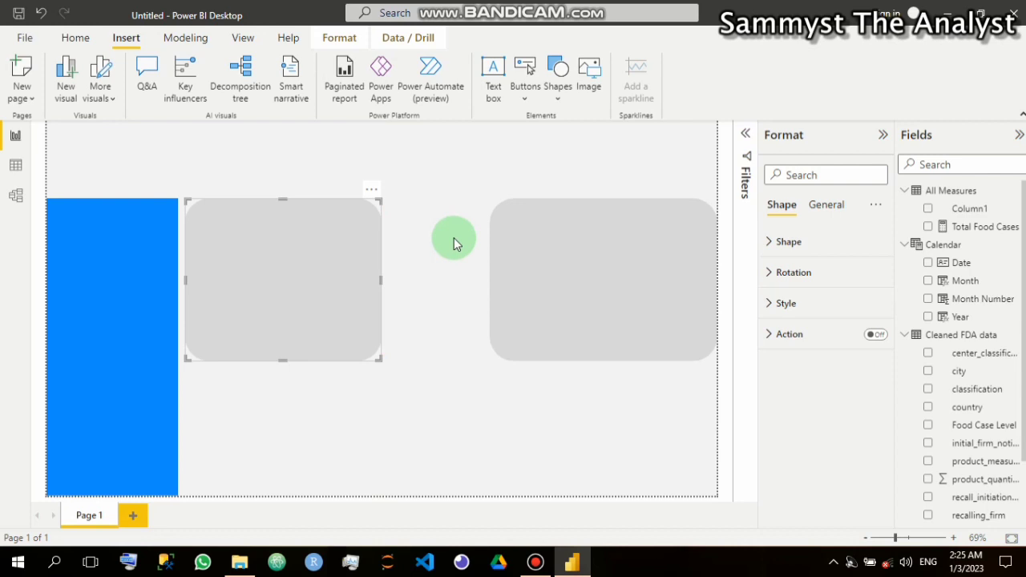
Nudge the left grey card closer to the blue panel, leaving only a thin gap
key(Left)
key(Left)
key(Left)
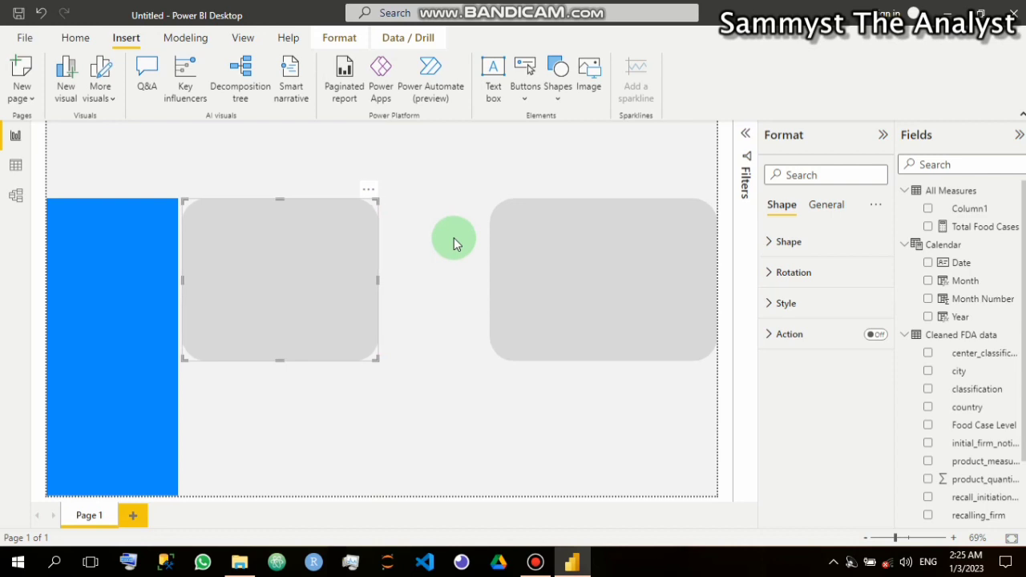
key(Left)
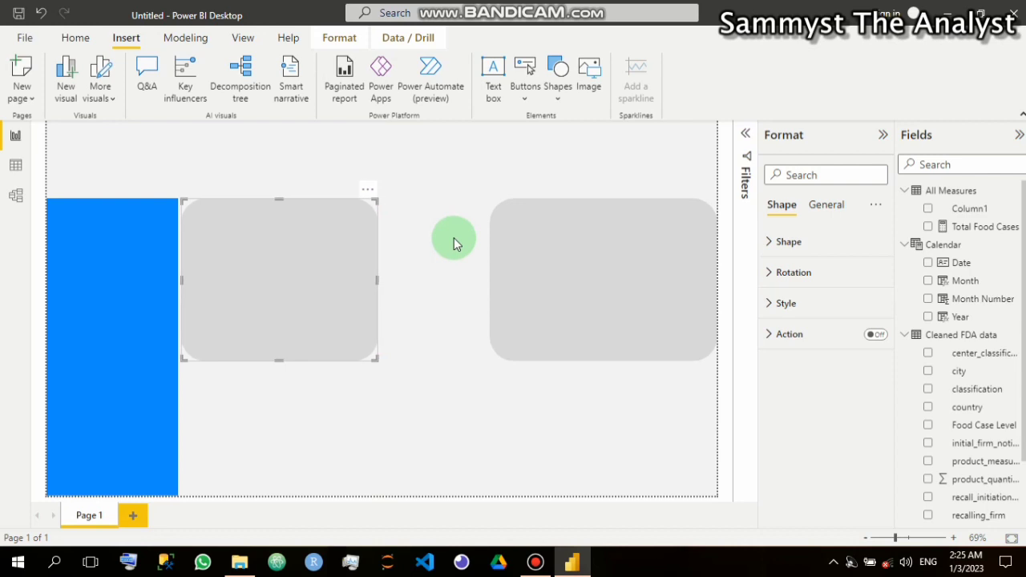
key(Left)
Narrow the right grey card further from its left side to make room for a middle card
click(545, 264)
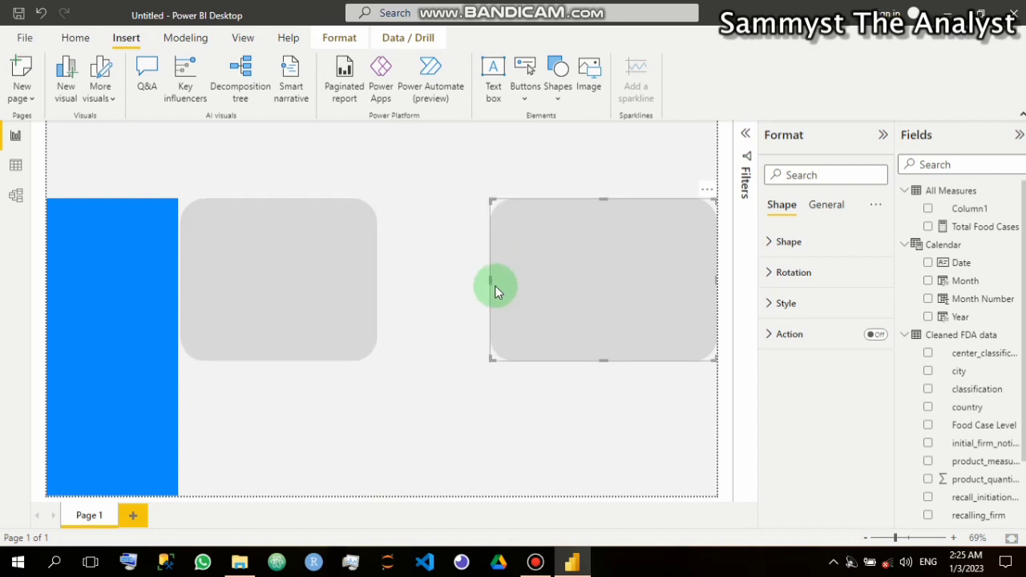
click(489, 280)
drag(509, 283, 545, 289)
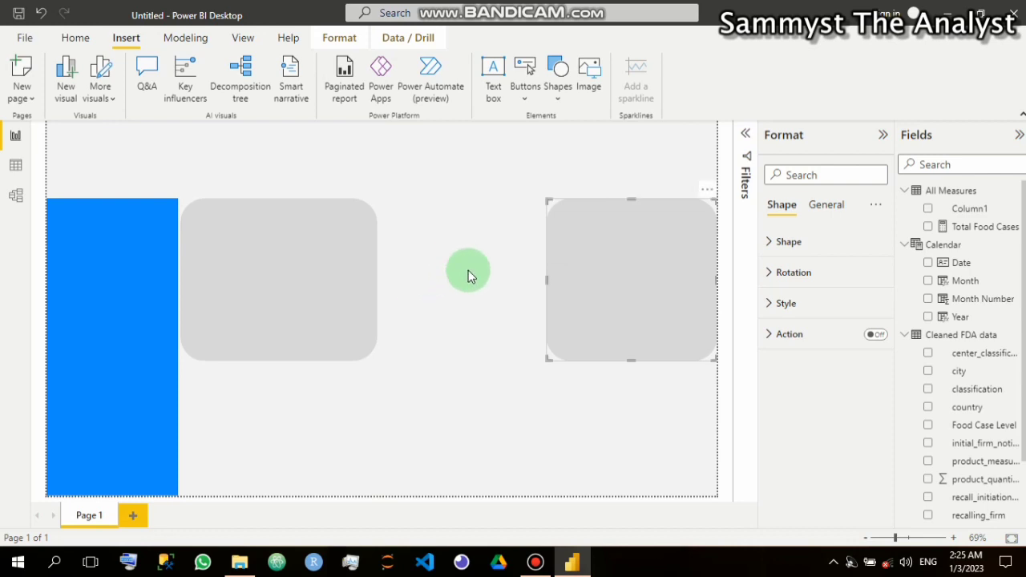
Paste a third grey card and fit it between the two existing cards, level with them and with thin gaps either side
click(373, 276)
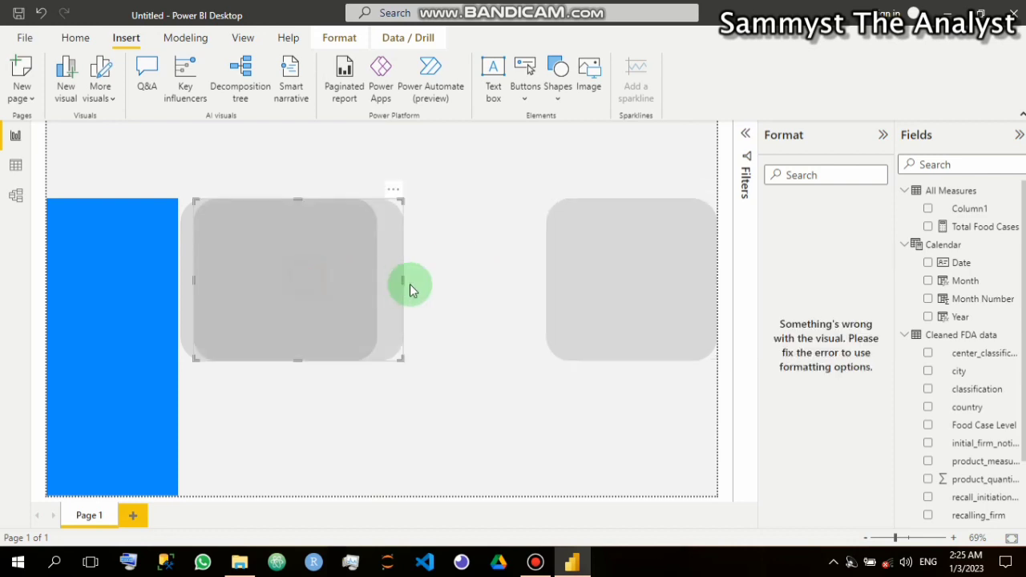
drag(459, 284, 505, 282)
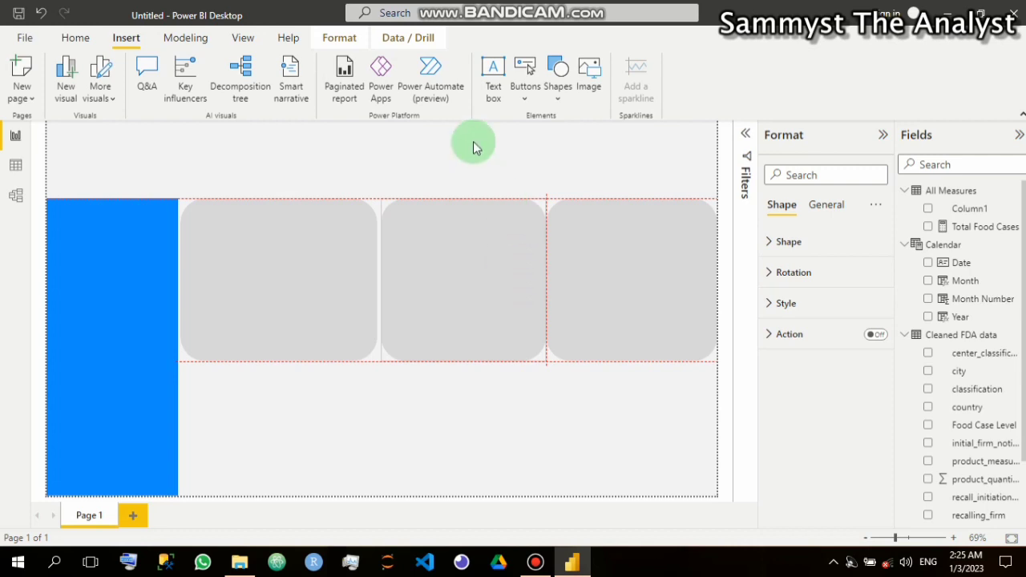
drag(473, 147, 505, 150)
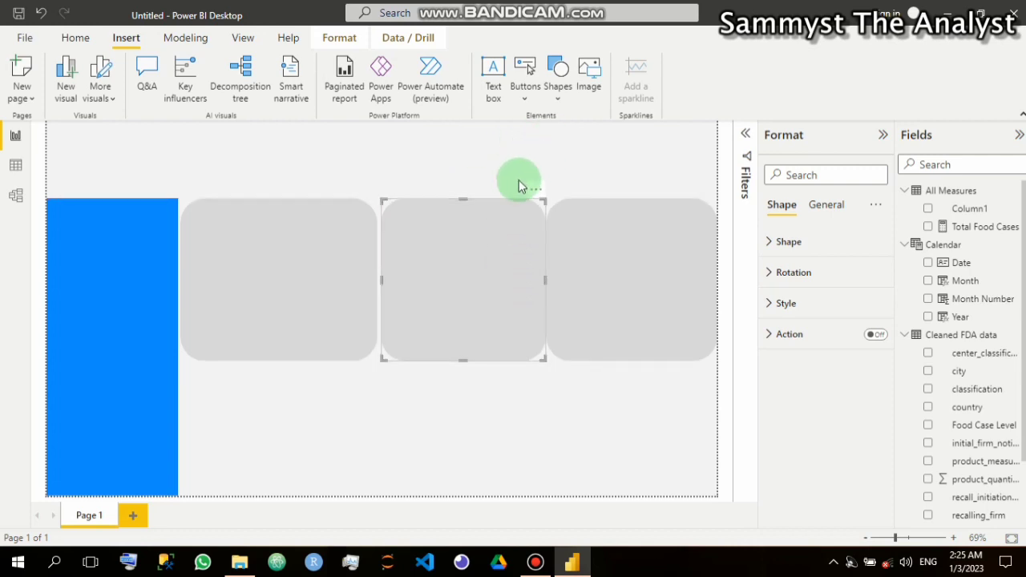
drag(413, 228, 428, 231)
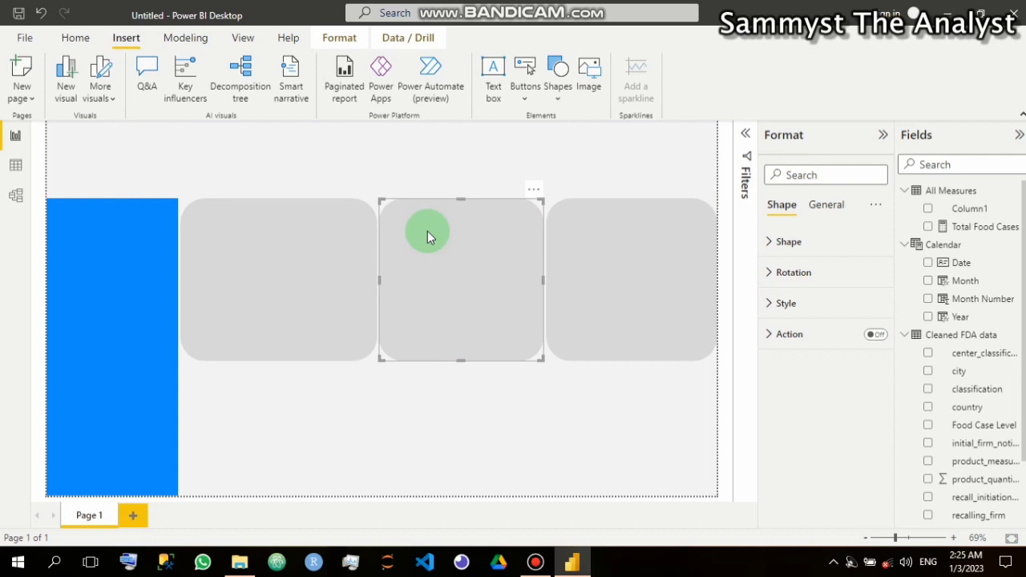
Paste a fourth grey card at the page's bottom edge beside the blue panel and shorten it to sit below the first card
click(239, 390)
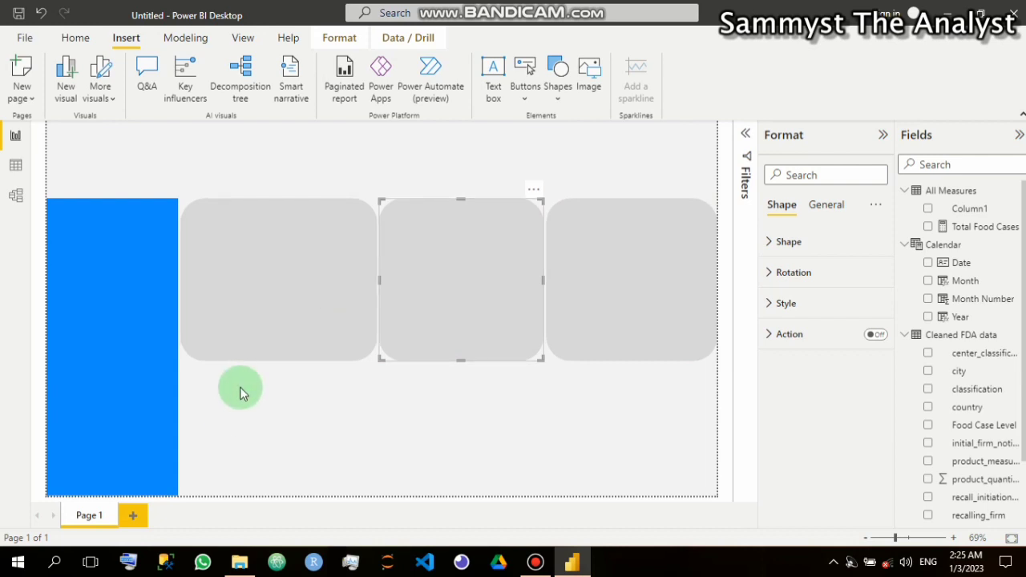
click(241, 391)
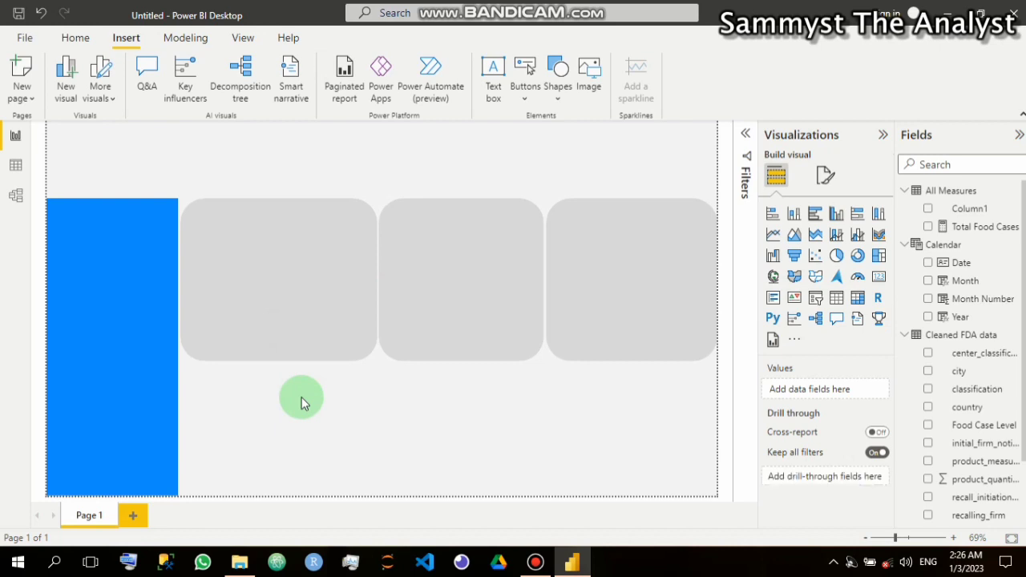
click(296, 295)
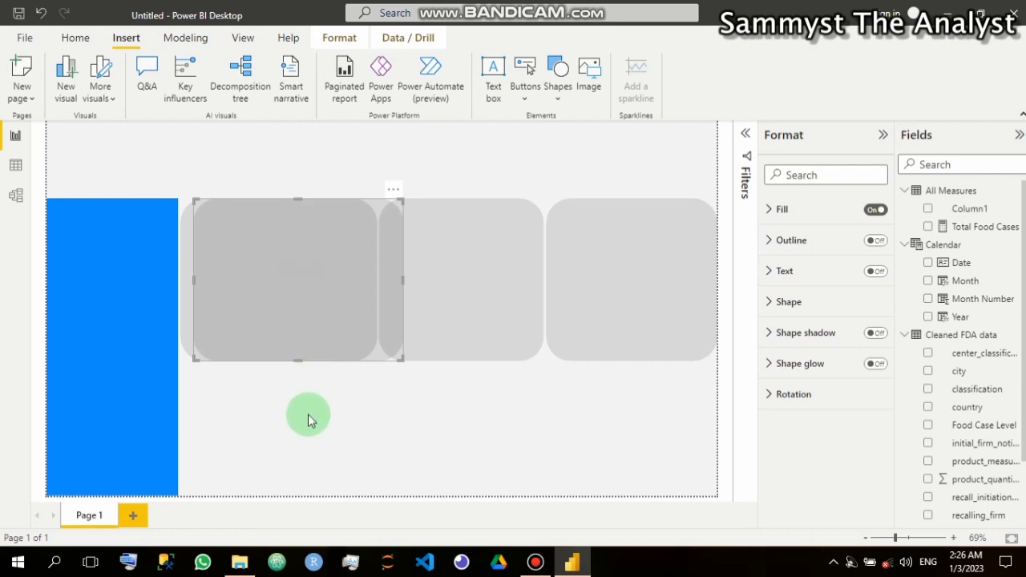
drag(307, 415, 291, 446)
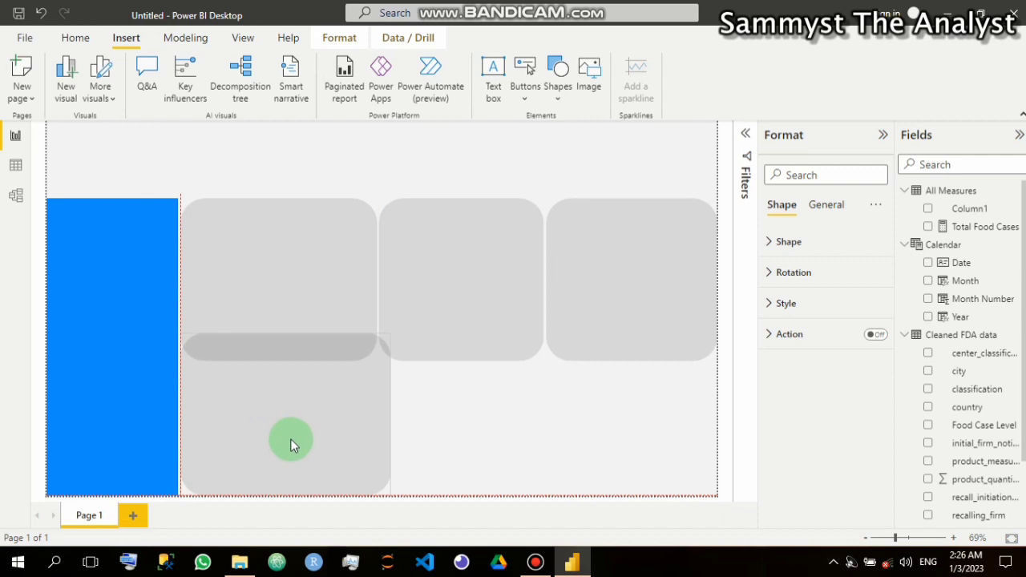
drag(303, 343, 291, 380)
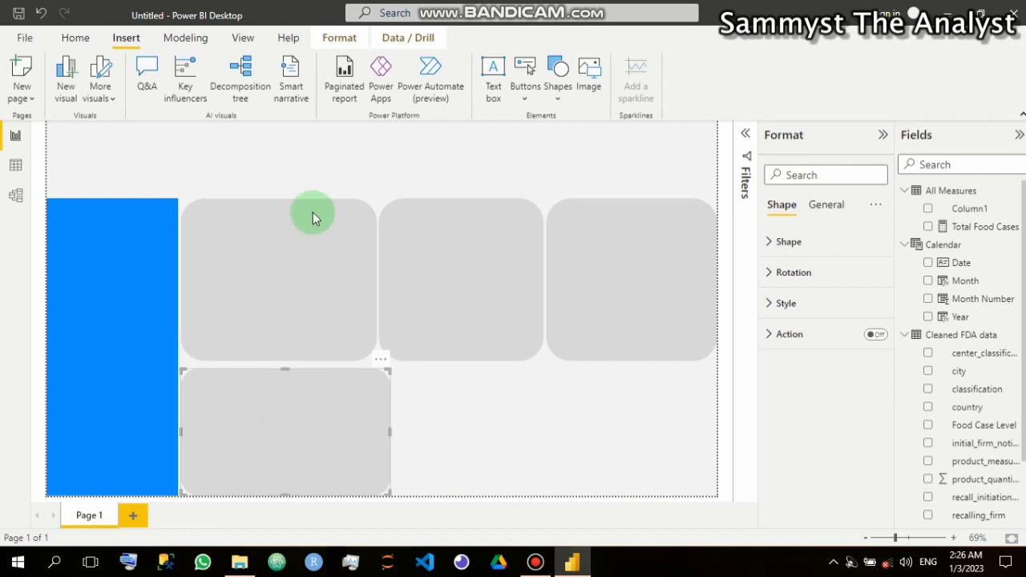
Paste a fifth grey card beside the lower-left one, match its height, and stretch it to the page's right edge
click(380, 408)
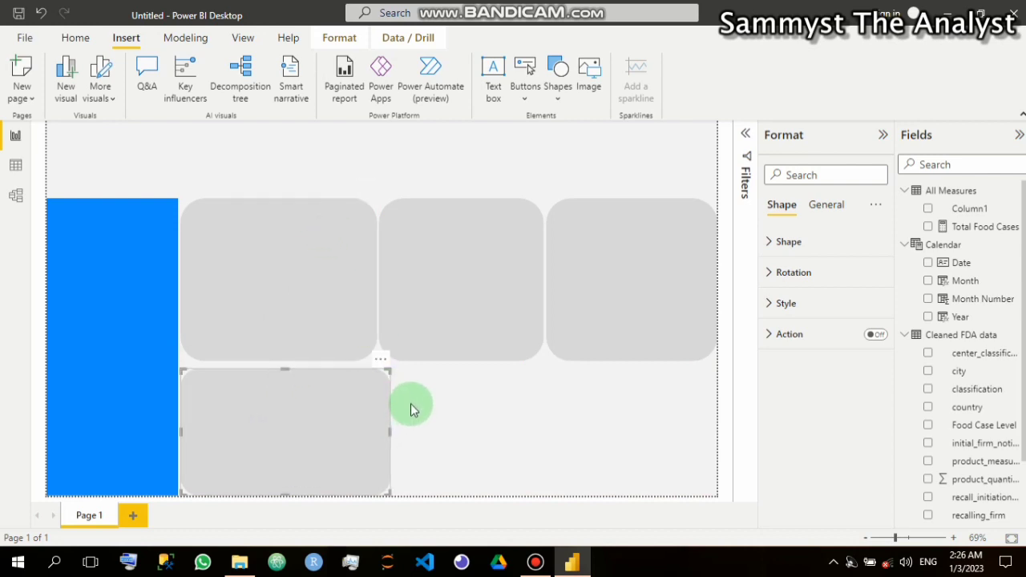
drag(330, 256, 536, 413)
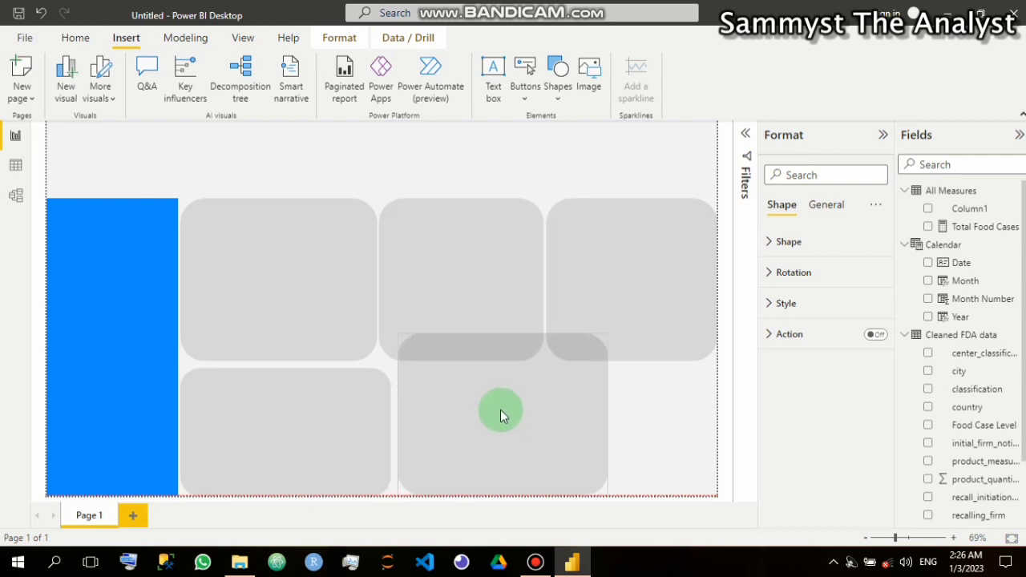
drag(483, 356, 513, 369)
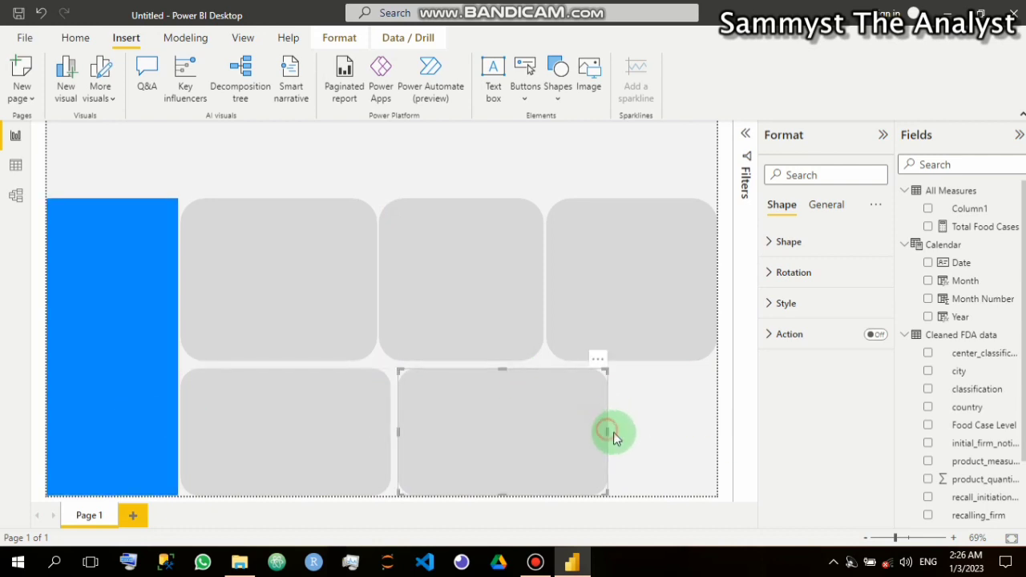
drag(614, 432, 726, 443)
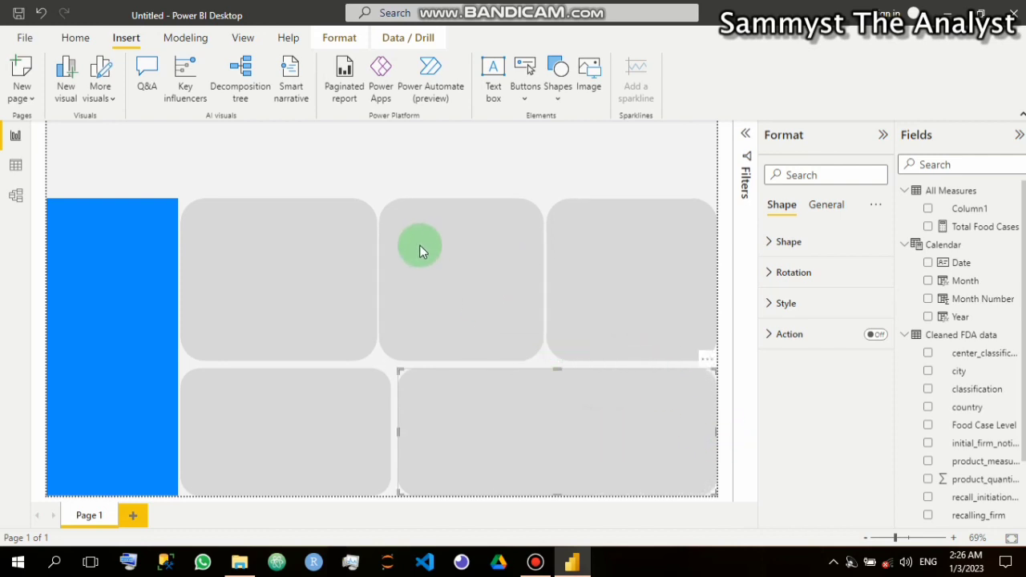
Raise the top edge of the upper-left grey card above the blue panel and raise its bottom edge to shorten it
click(303, 226)
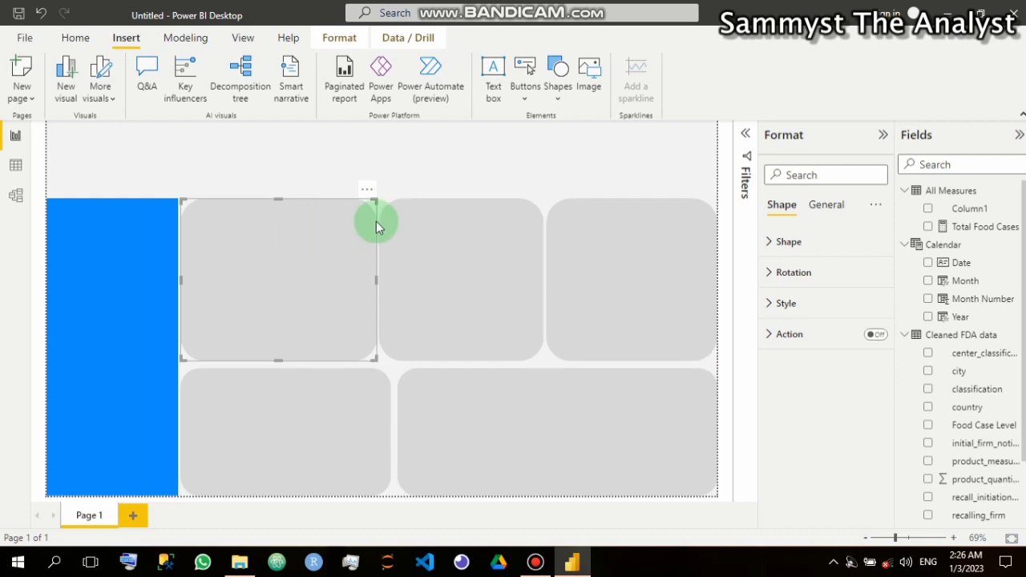
drag(277, 199, 274, 179)
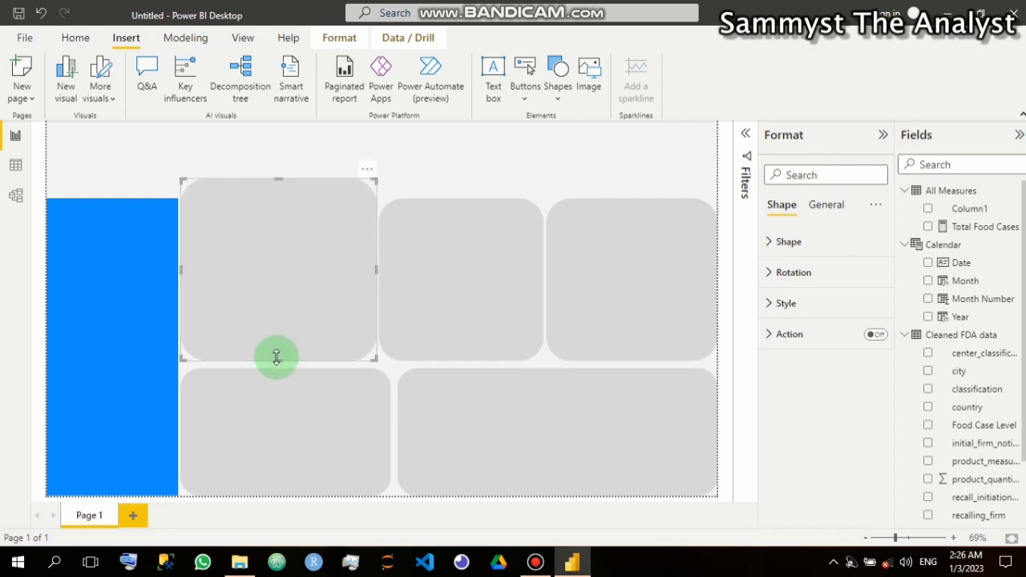
mouse_move(276, 359)
mouse_down()
mouse_move(277, 324)
mouse_move(279, 338)
mouse_up()
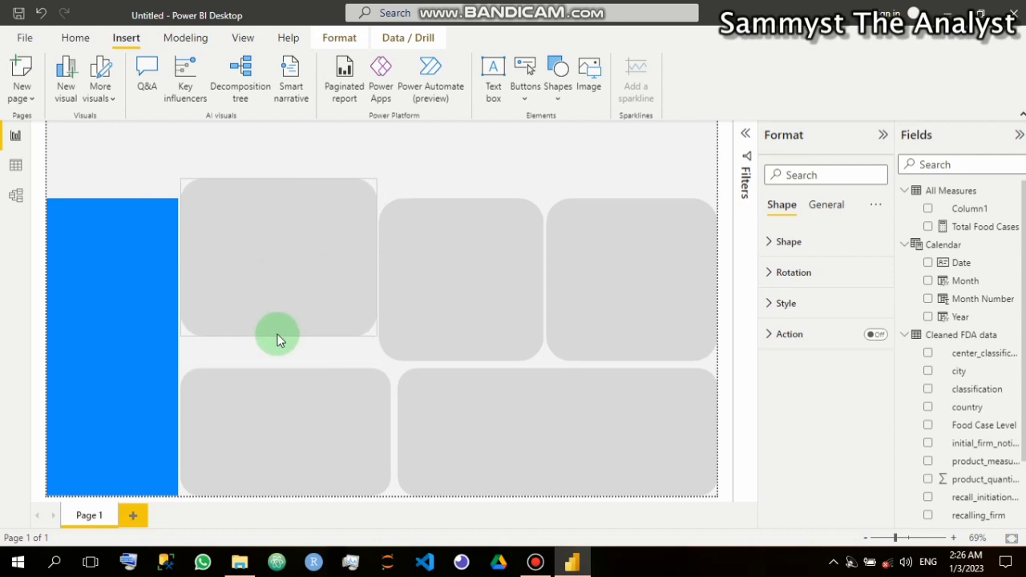
Move up and shorten the middle and right cards of the upper row to match the first card's top and bottom edges
click(444, 262)
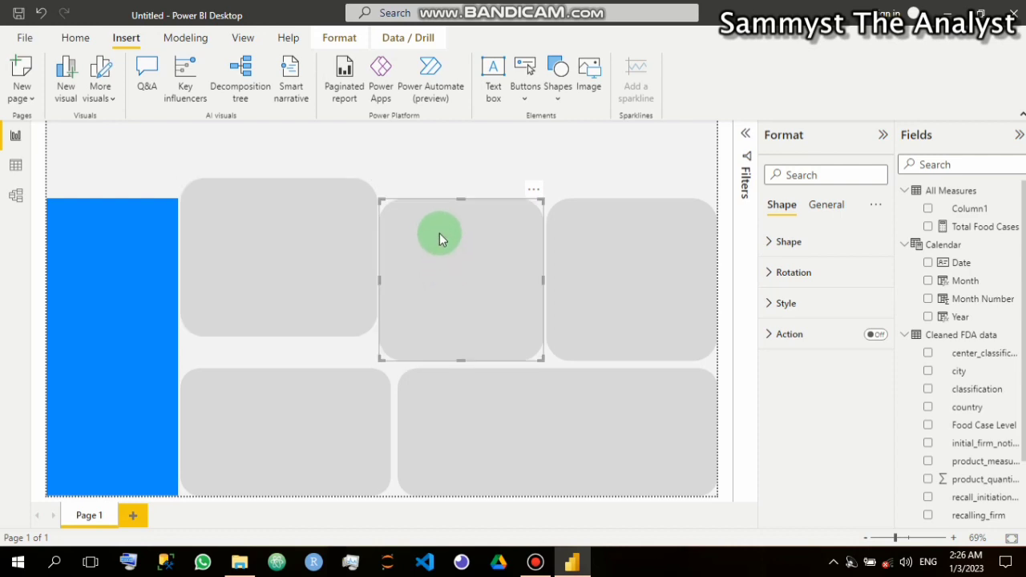
drag(440, 233, 457, 185)
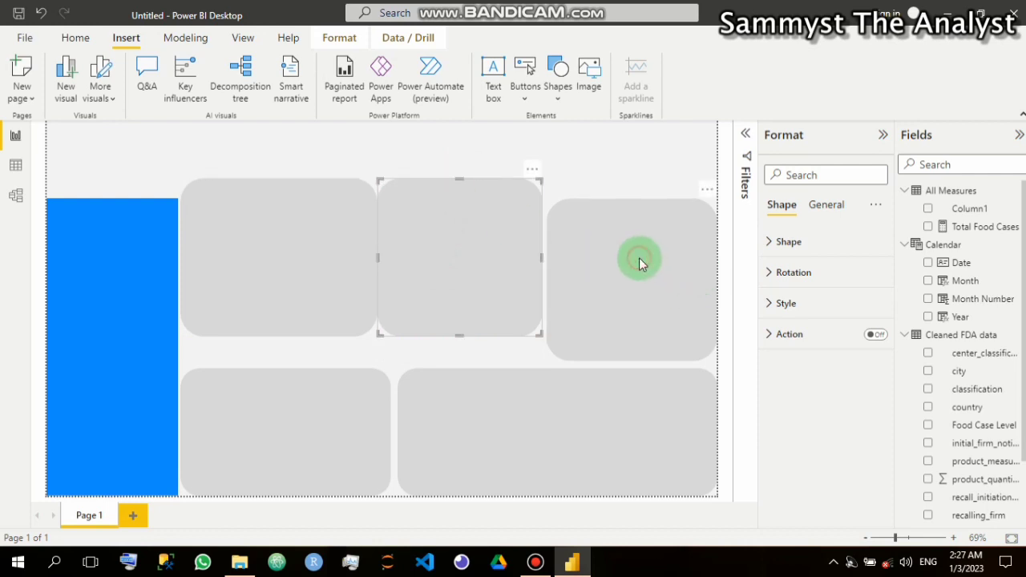
drag(639, 257, 631, 184)
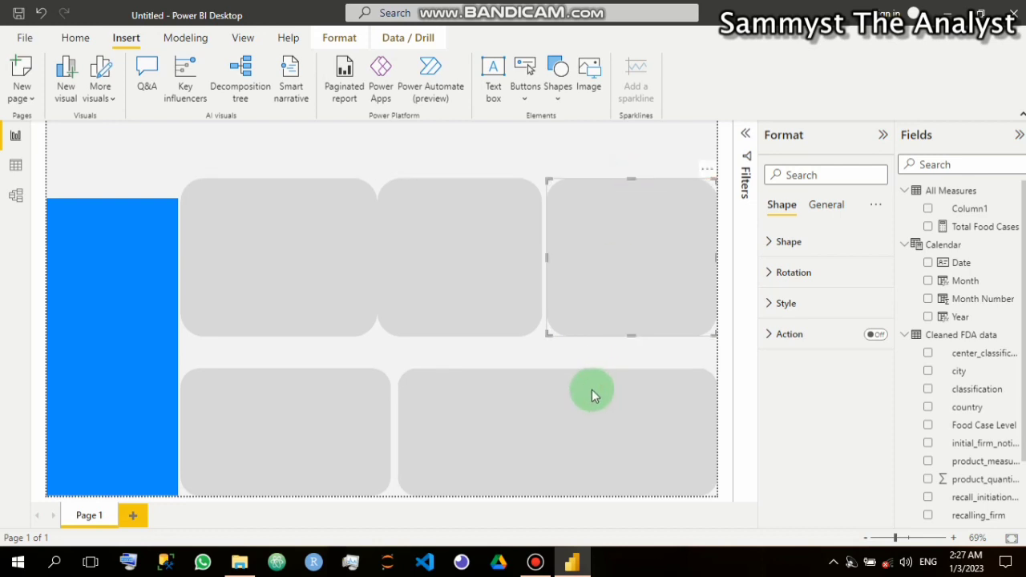
Raise the top edges of the two lower grey cards to sit just below the upper row
click(574, 371)
drag(564, 370, 561, 341)
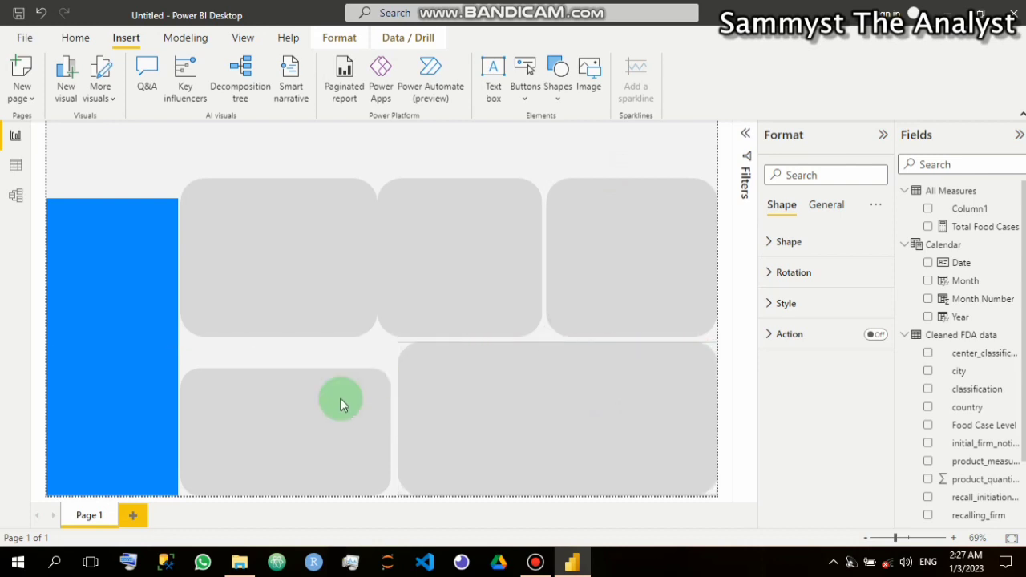
click(306, 413)
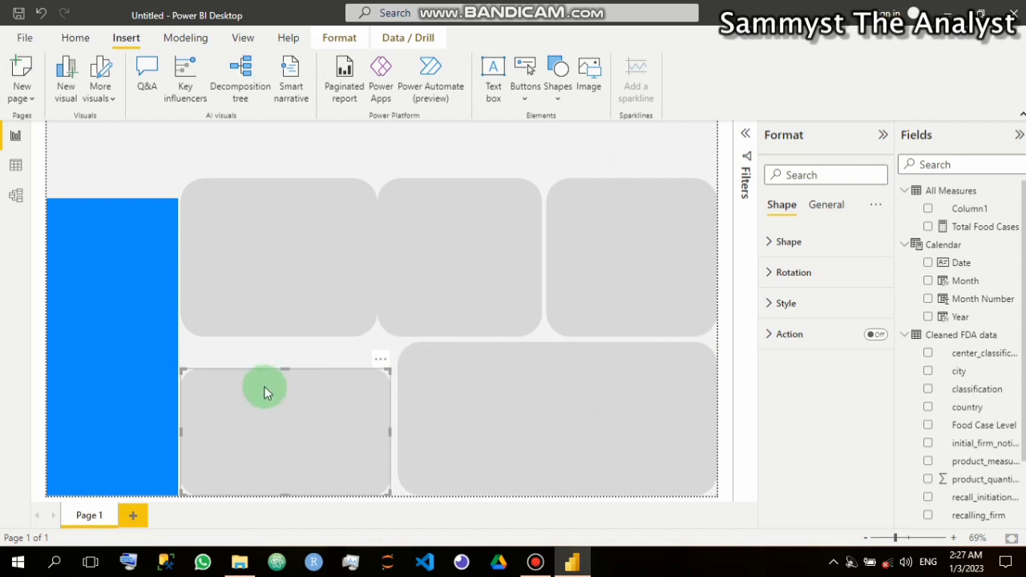
drag(280, 367, 286, 343)
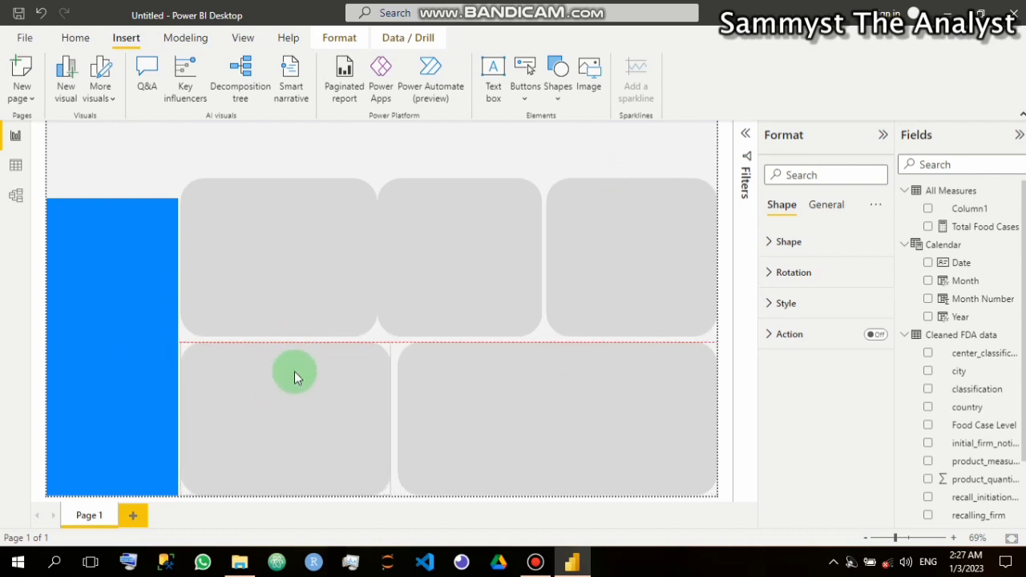
Nudge the lower-right grey card left to narrow the gap to the lower-left card
click(415, 398)
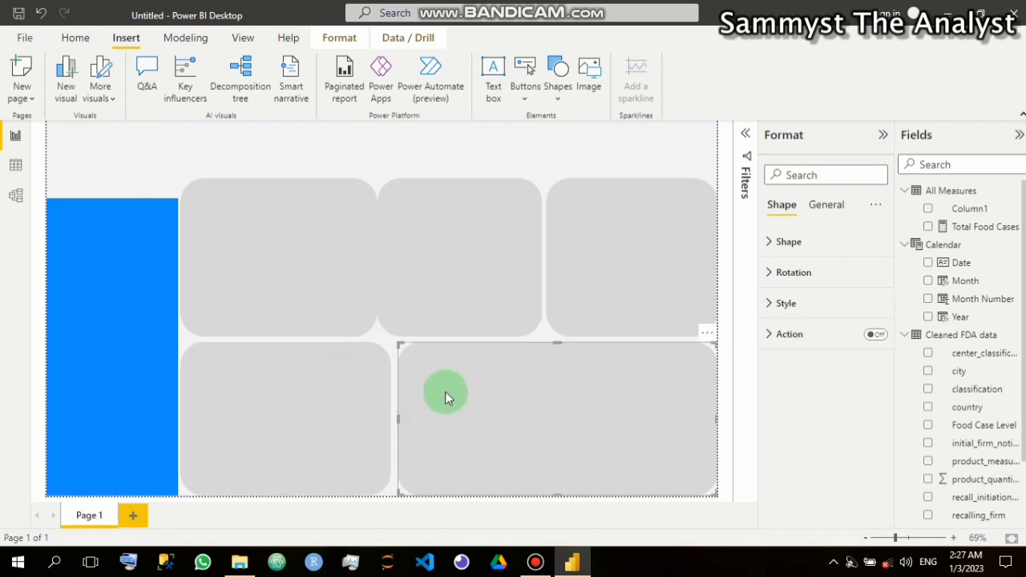
key(Left)
key(Left)
key(Left)
key(Left)
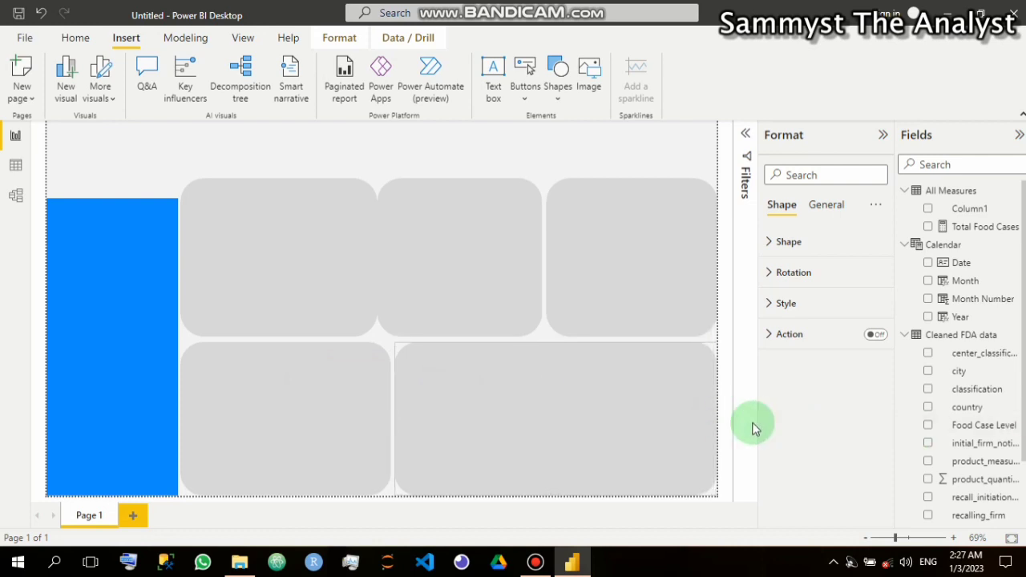
Nudge the middle upper card right to even its gaps, and raise the blue panel's top edge to align with the upper cards
click(473, 250)
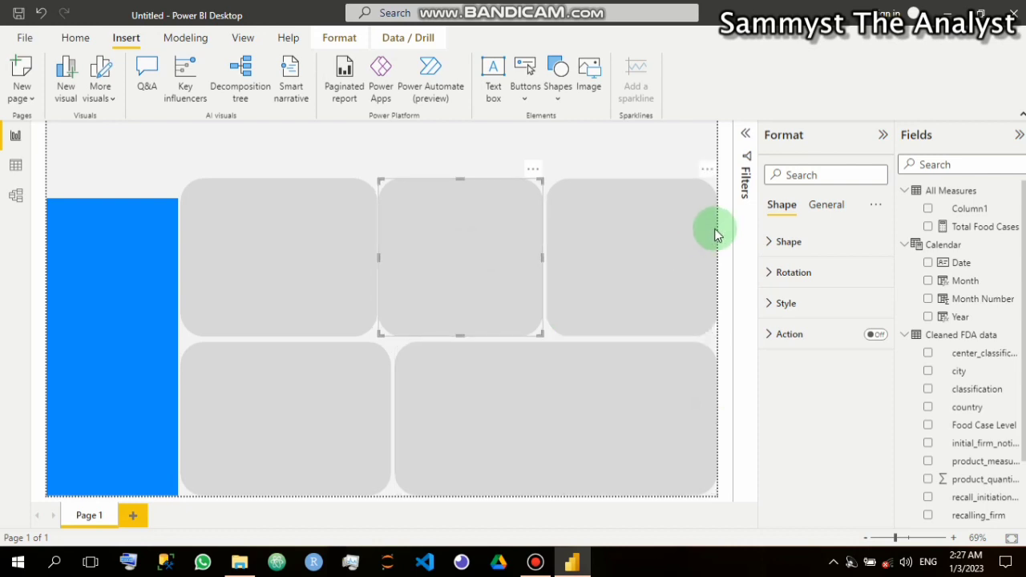
key(Right)
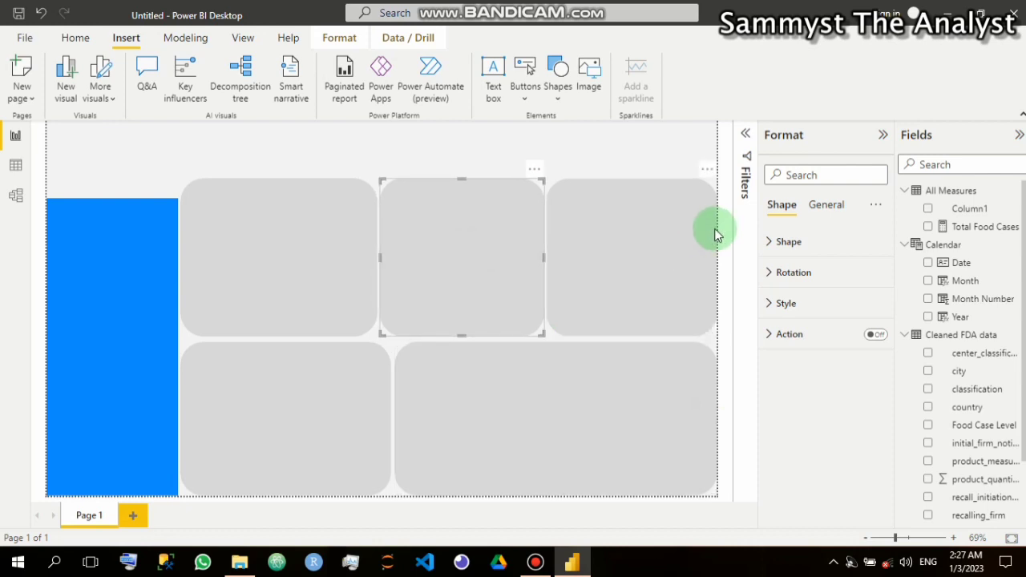
click(115, 206)
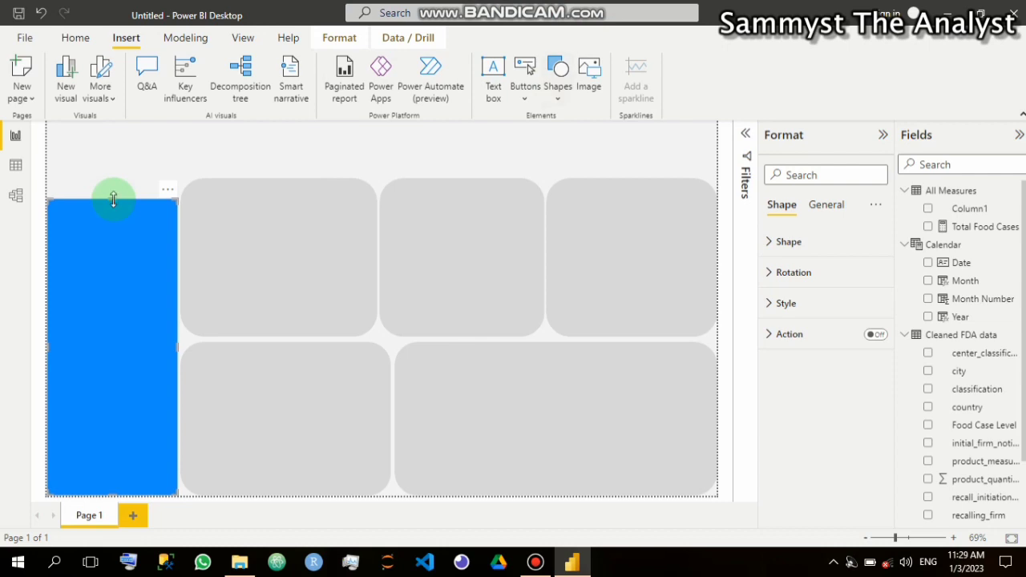
mouse_move(113, 197)
mouse_down()
mouse_move(117, 184)
mouse_move(114, 195)
mouse_up()
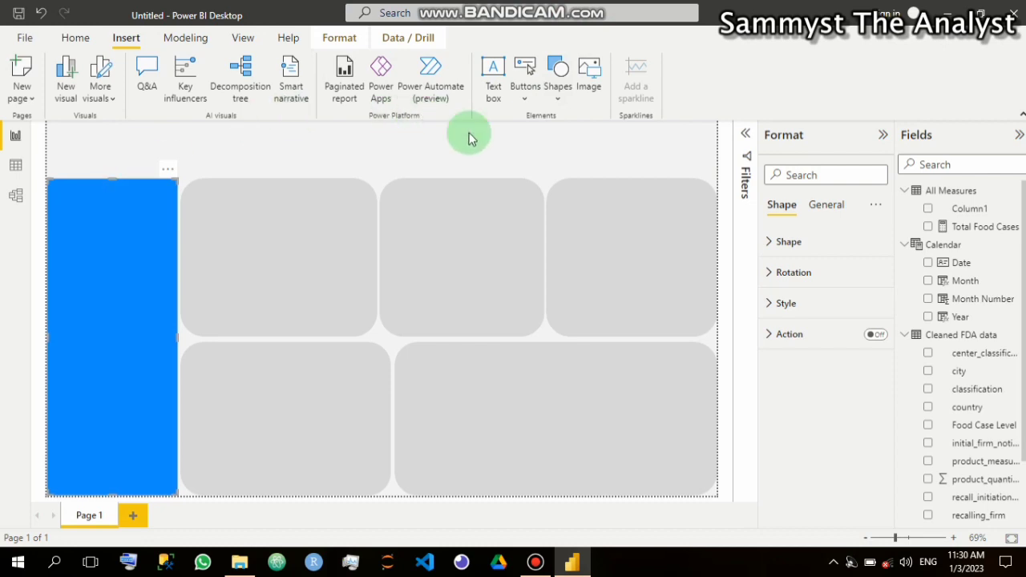
Insert a text box, shorten it to about half its height, and enter the title "FDA Report Overview"
click(495, 98)
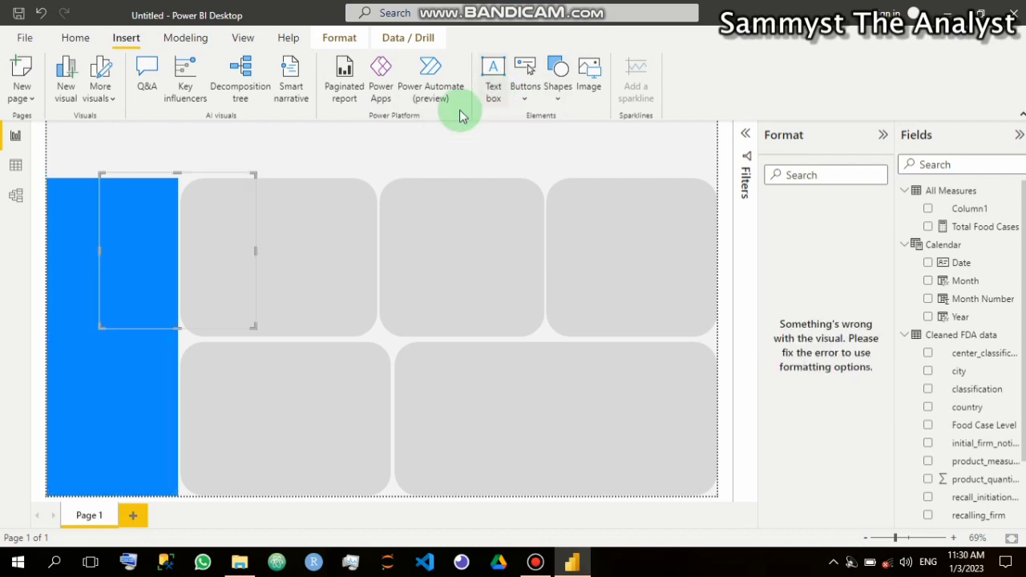
click(178, 259)
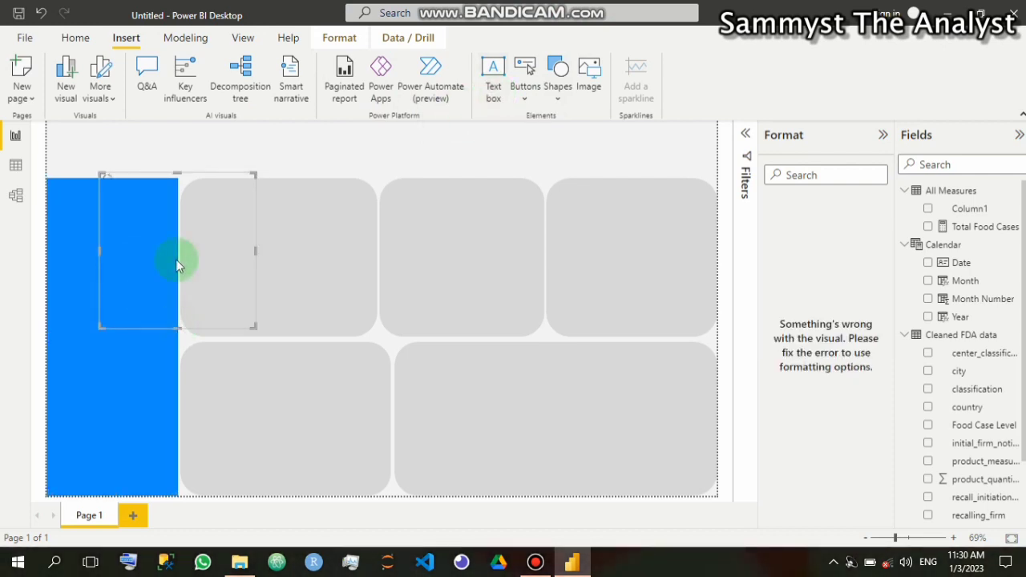
drag(175, 259, 176, 254)
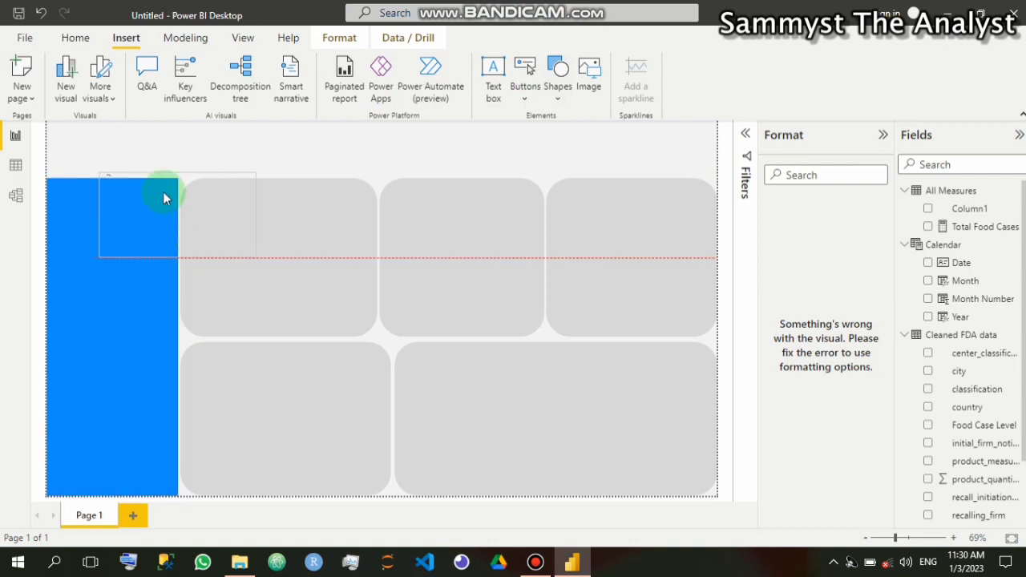
click(178, 175)
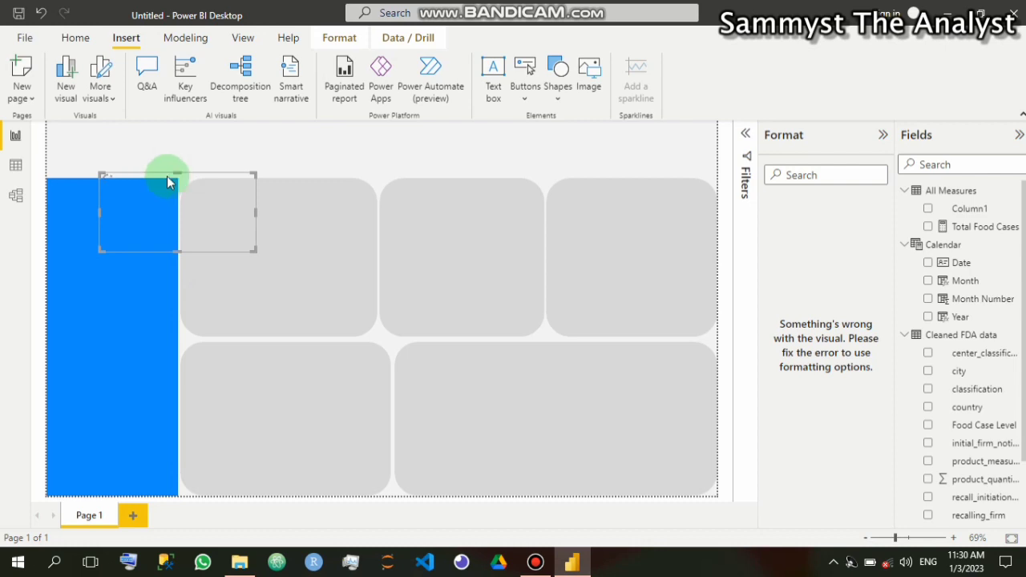
click(190, 173)
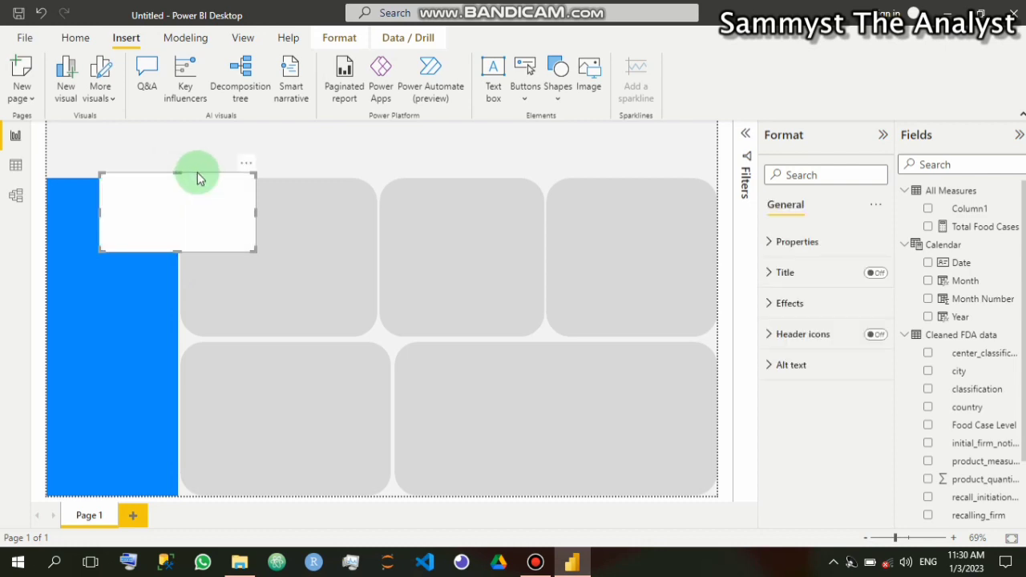
click(119, 187)
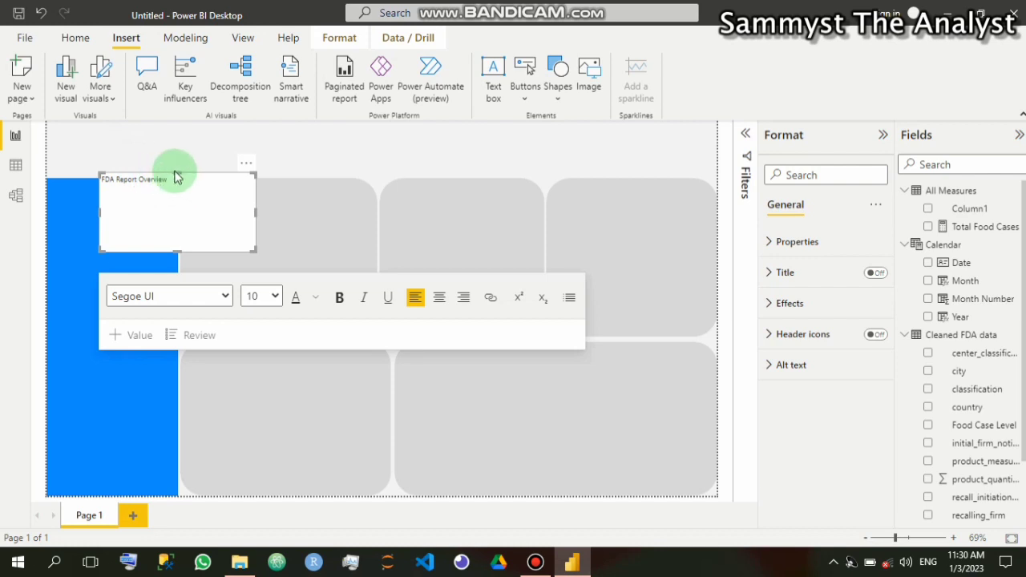
Set the whole "FDA Report Overview" title to size 28 in the Arial Black font
drag(176, 179, 105, 182)
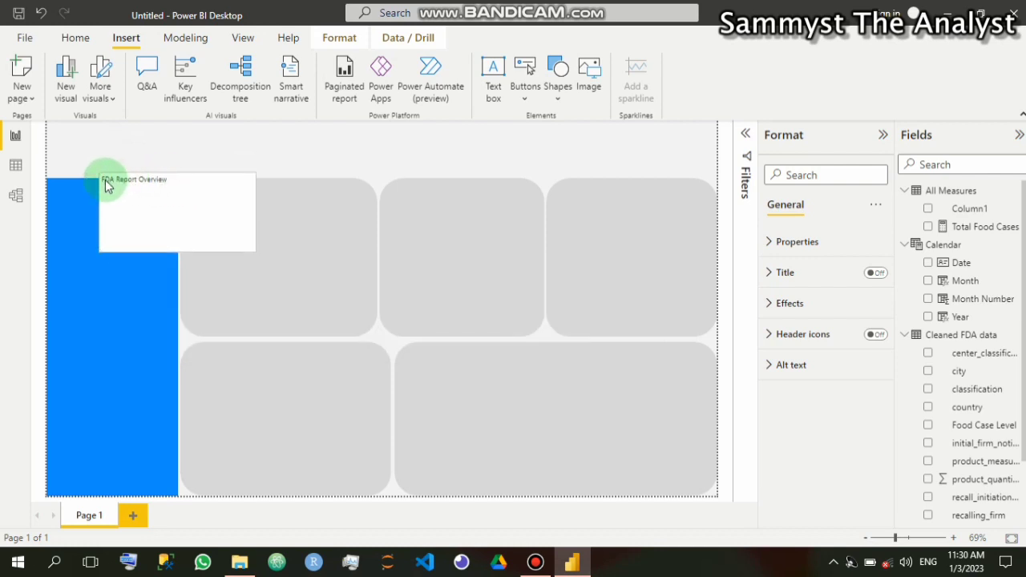
click(177, 186)
drag(177, 186, 102, 185)
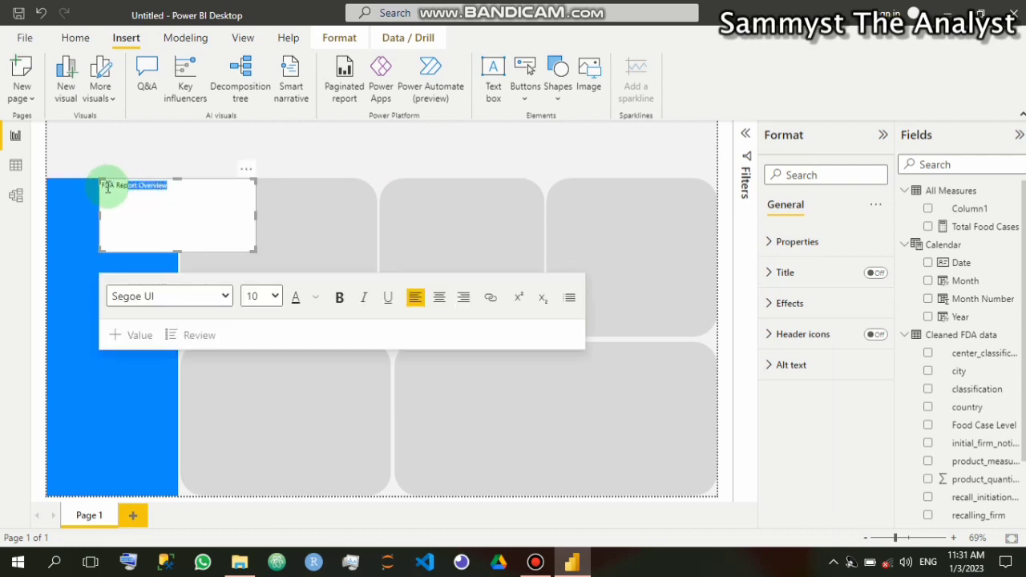
click(275, 298)
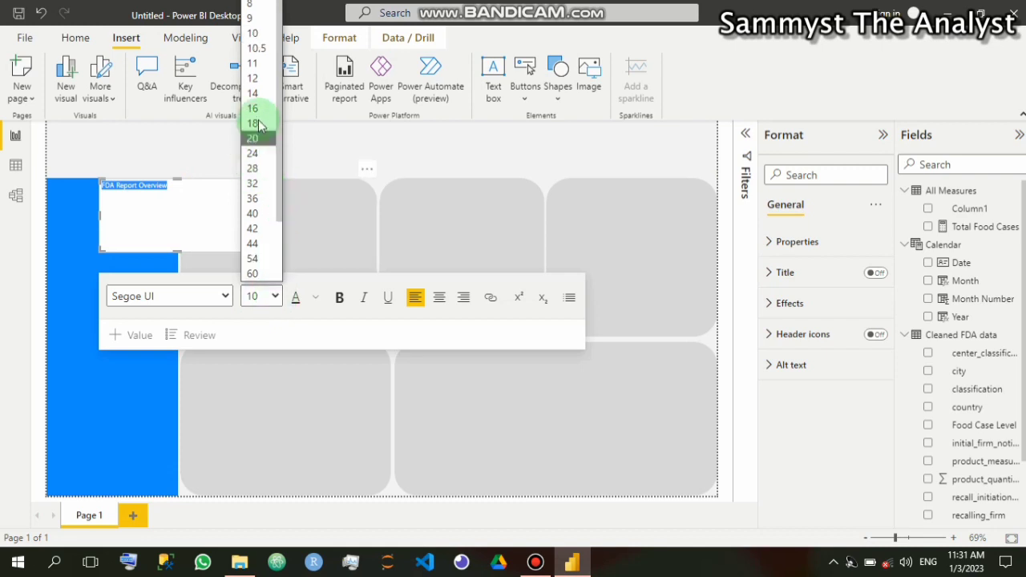
click(255, 168)
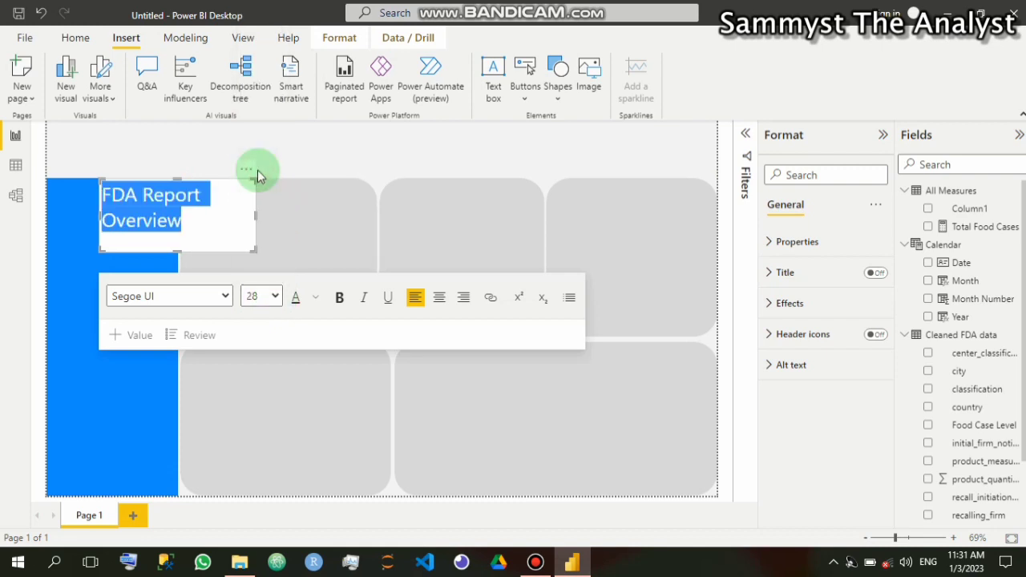
click(228, 297)
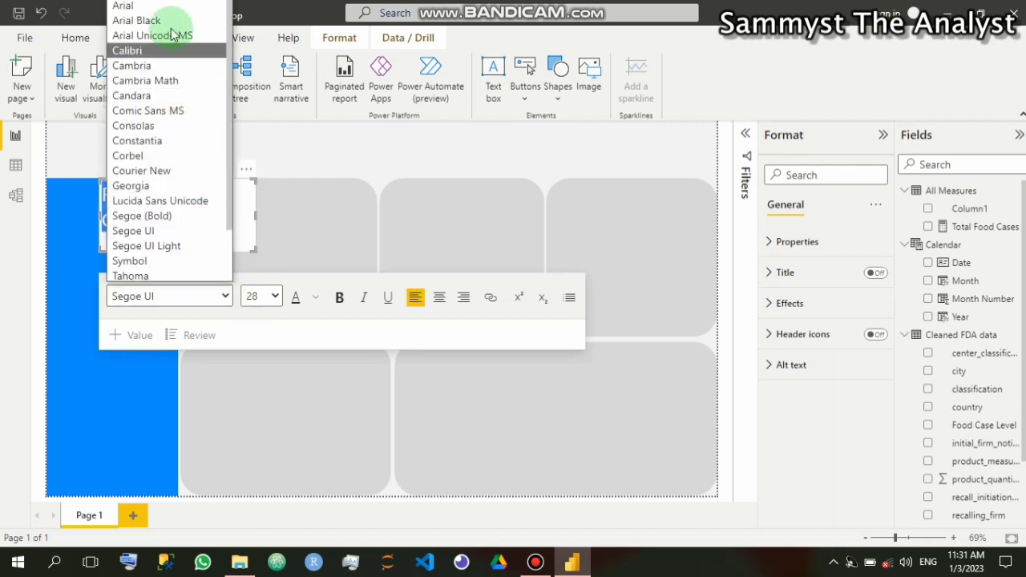
click(171, 24)
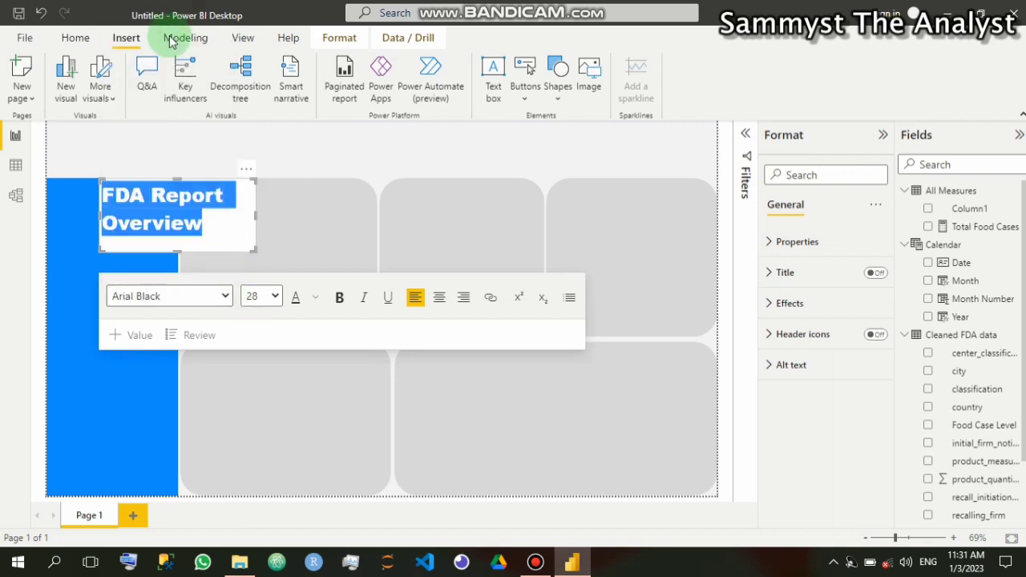
Widen the title text box to fit the title on one line and reduce its height to match
click(257, 214)
drag(258, 214, 334, 210)
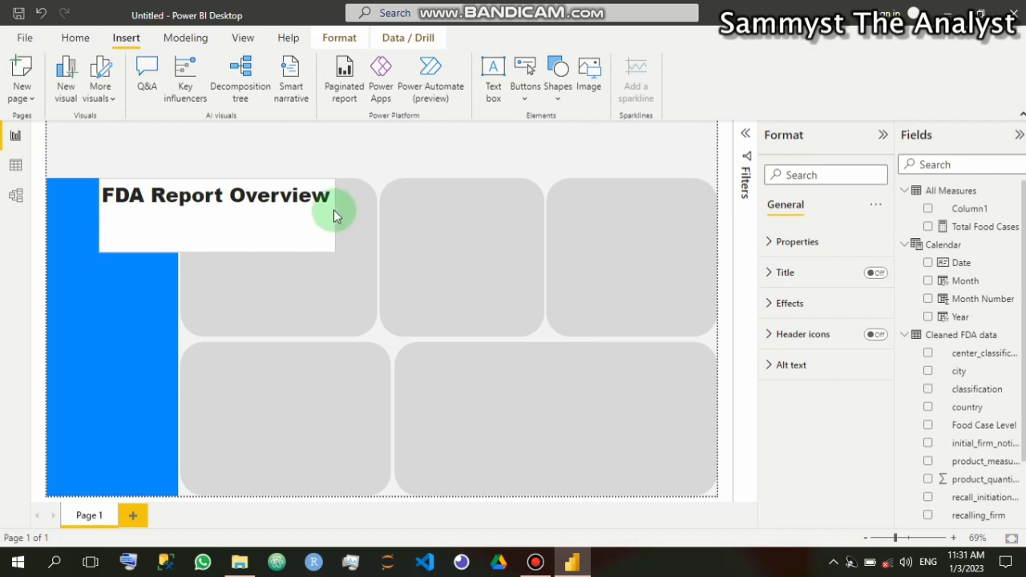
click(215, 245)
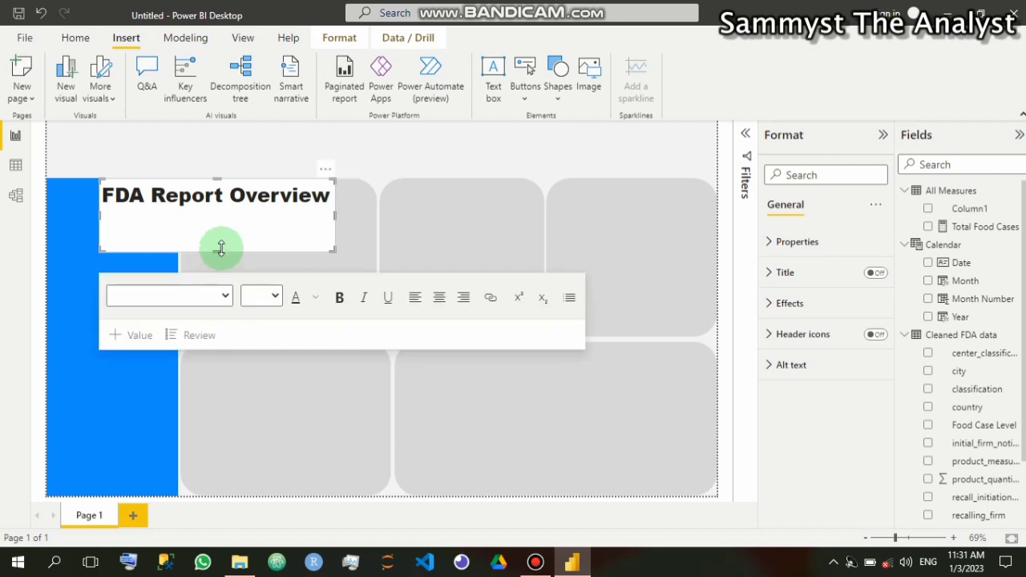
drag(217, 227, 259, 214)
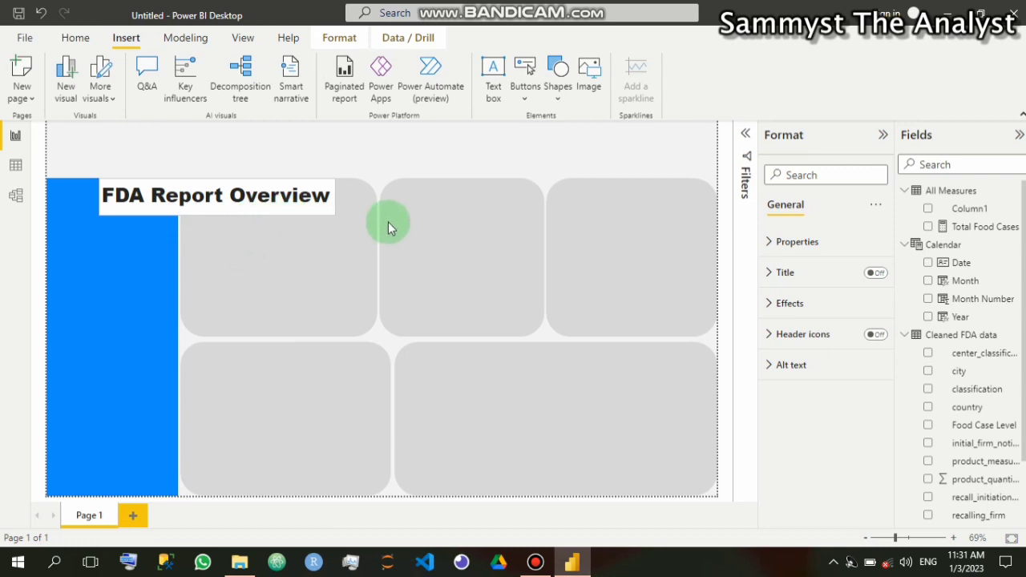
Try centre alignment on the title text and return it to left alignment
click(440, 265)
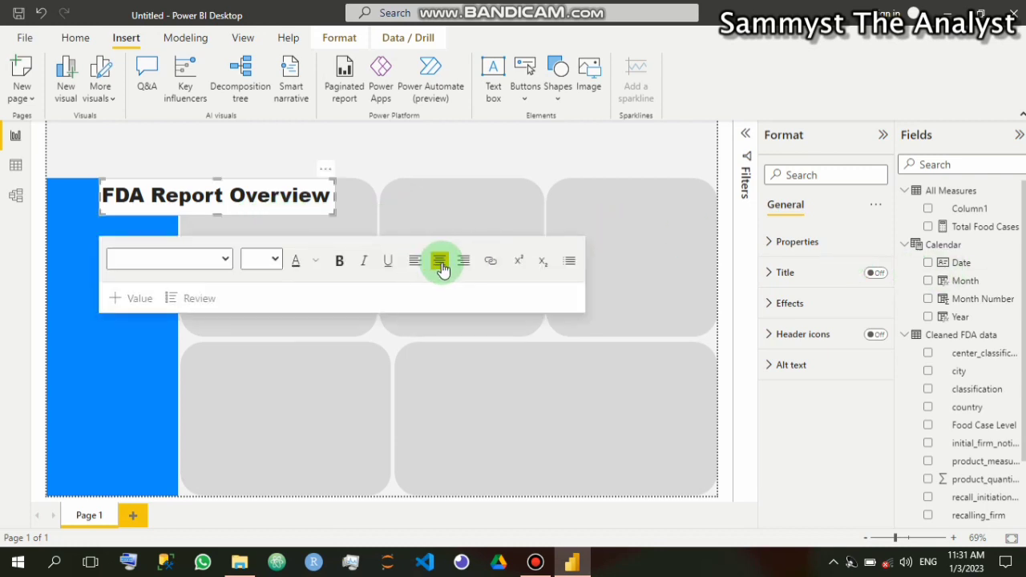
key(ctrl+a)
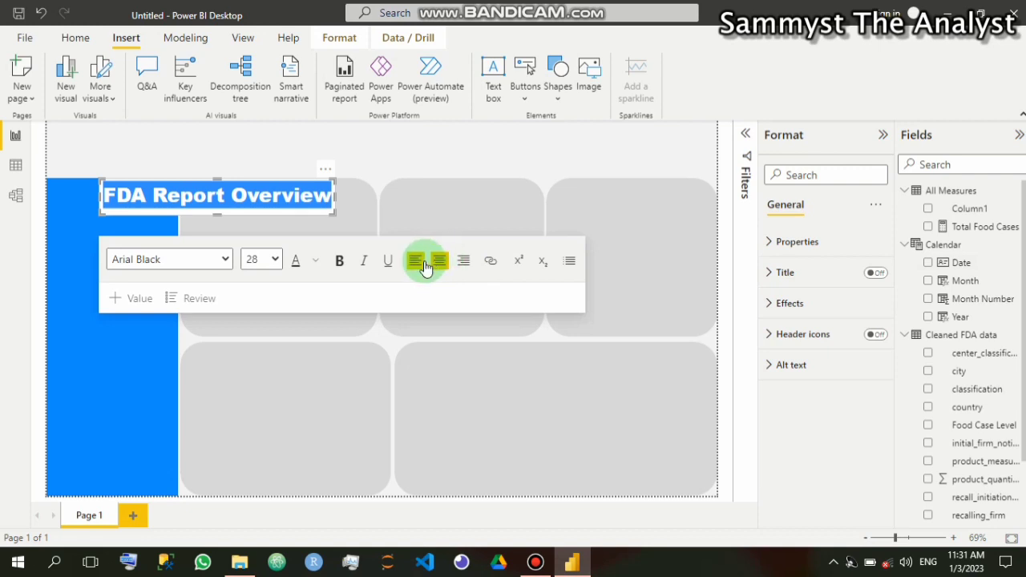
click(423, 264)
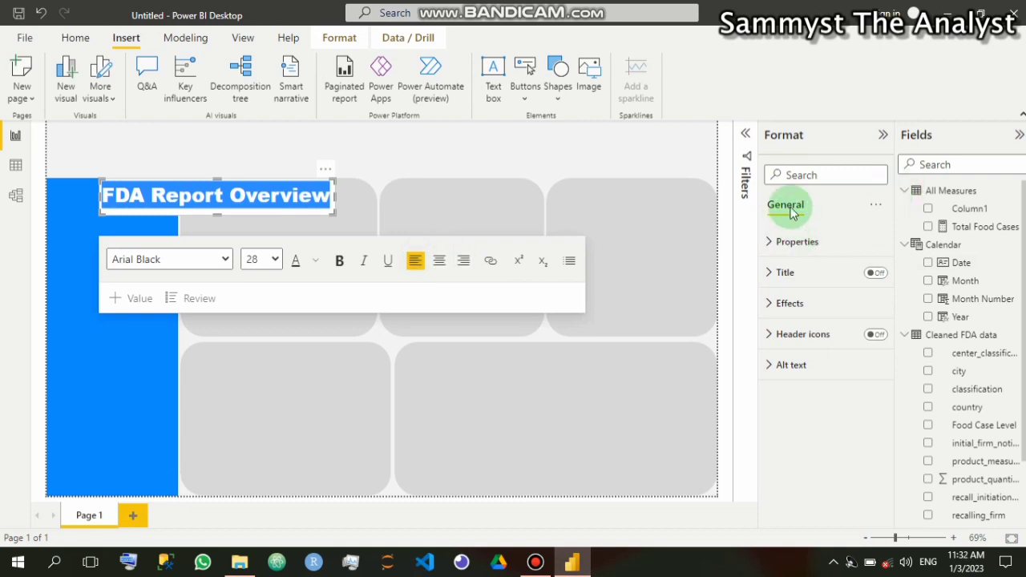
Turn off the title text box's background and widen the box slightly so the title fits on one line
click(772, 306)
click(868, 333)
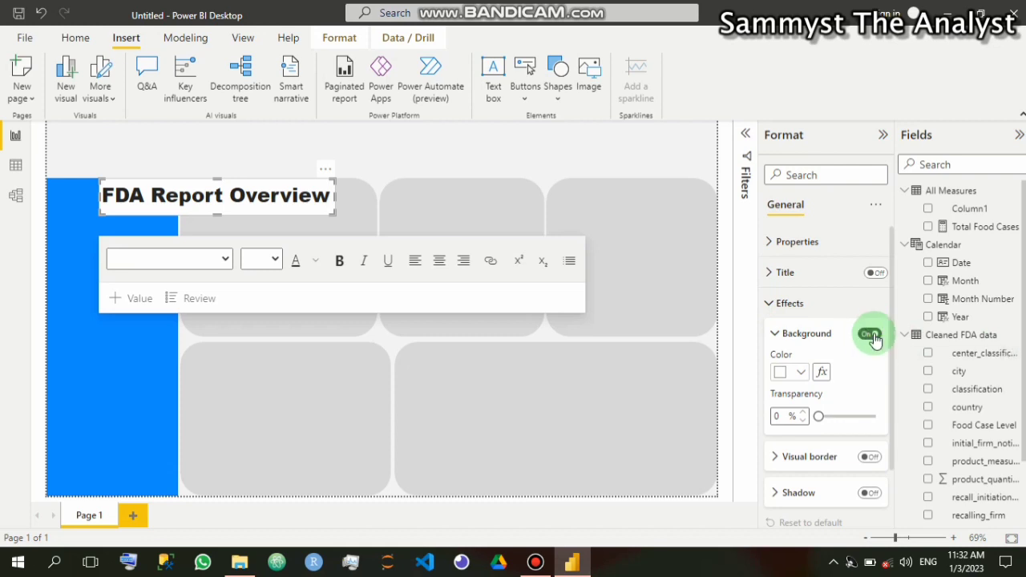
key(ctrl+z)
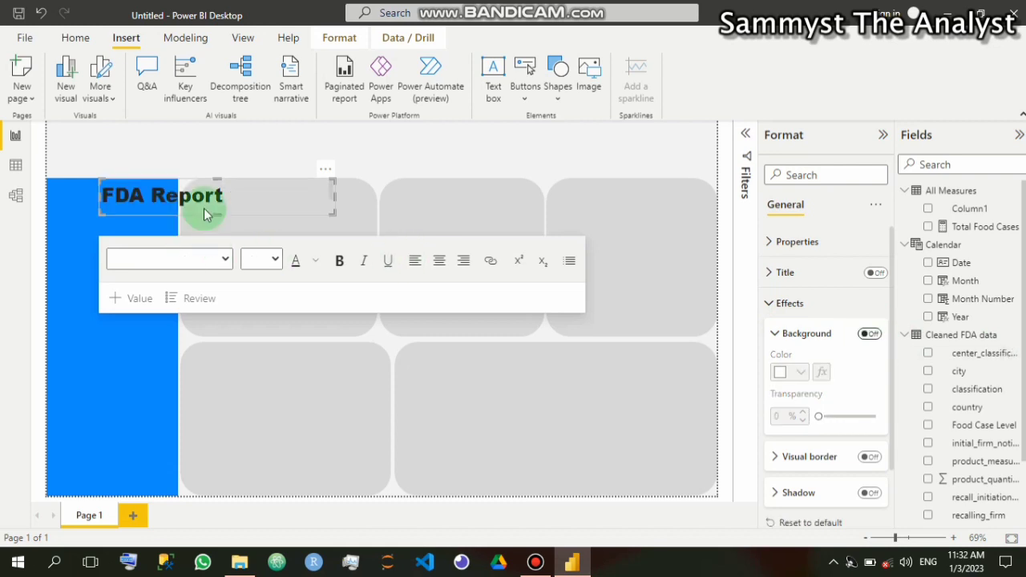
click(336, 197)
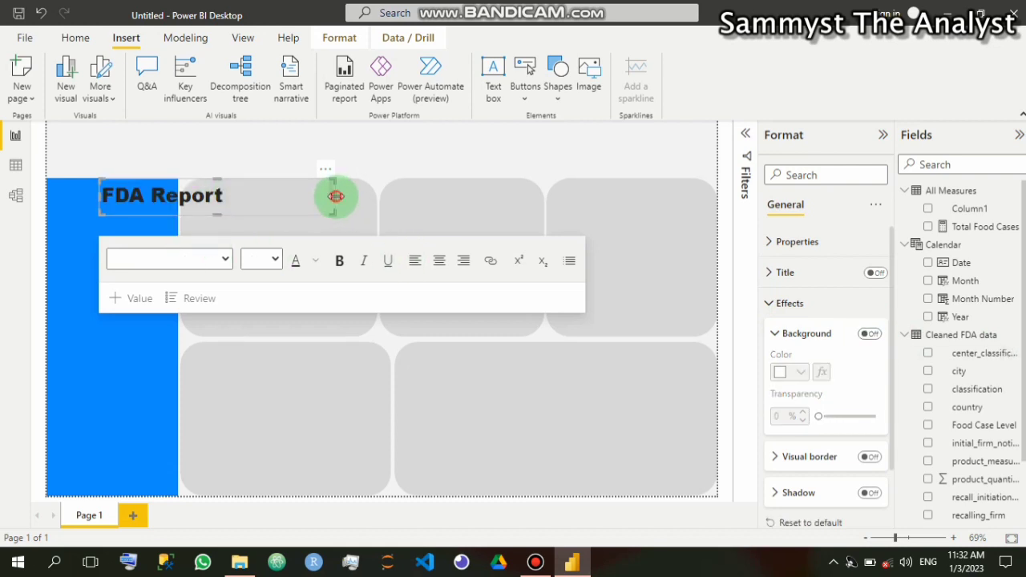
drag(342, 197, 347, 198)
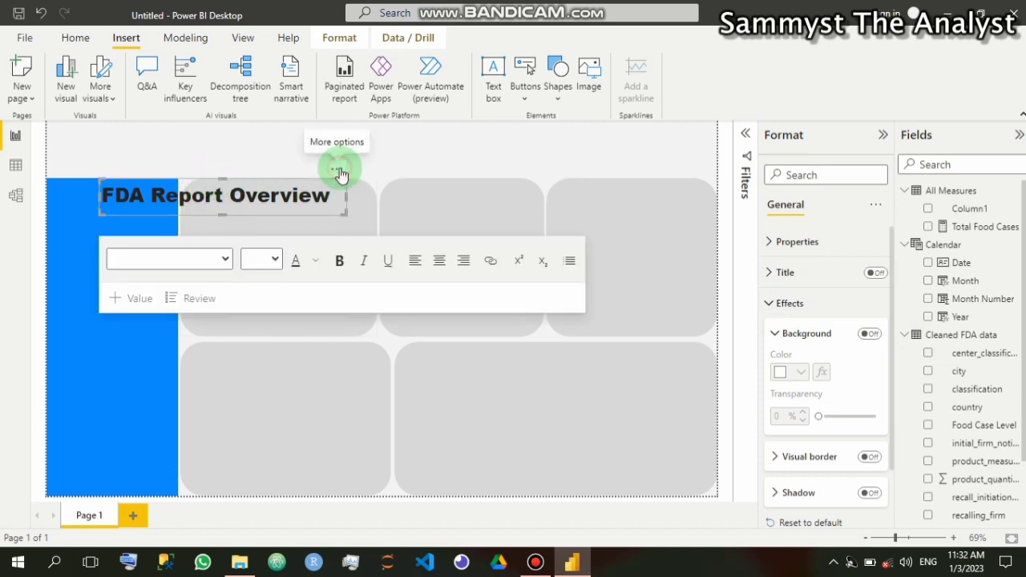
Move the title text box to the page's upper-left corner, above the blue panel, and deselect it
drag(308, 150, 287, 141)
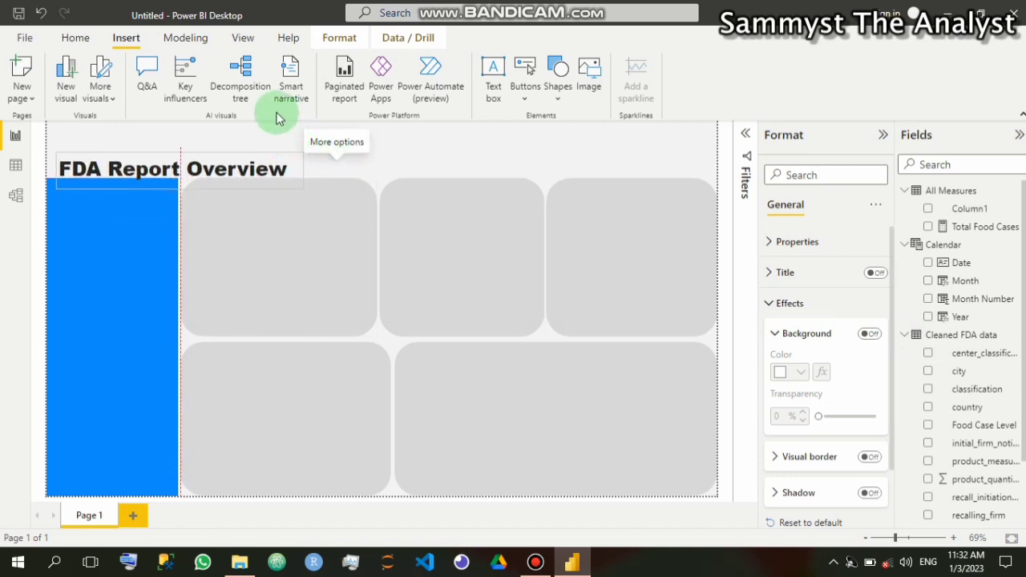
drag(276, 102, 273, 99)
click(275, 100)
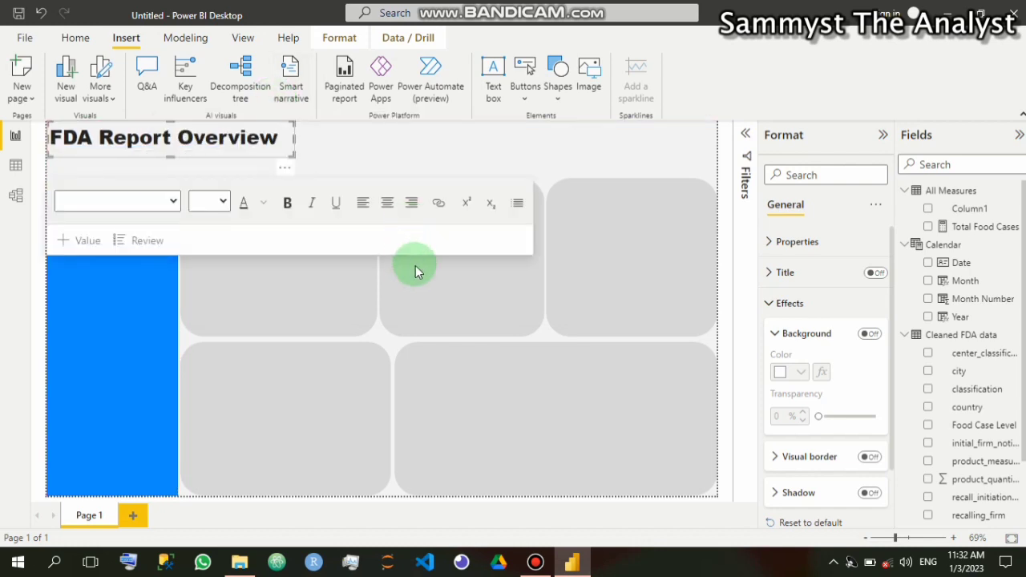
click(358, 146)
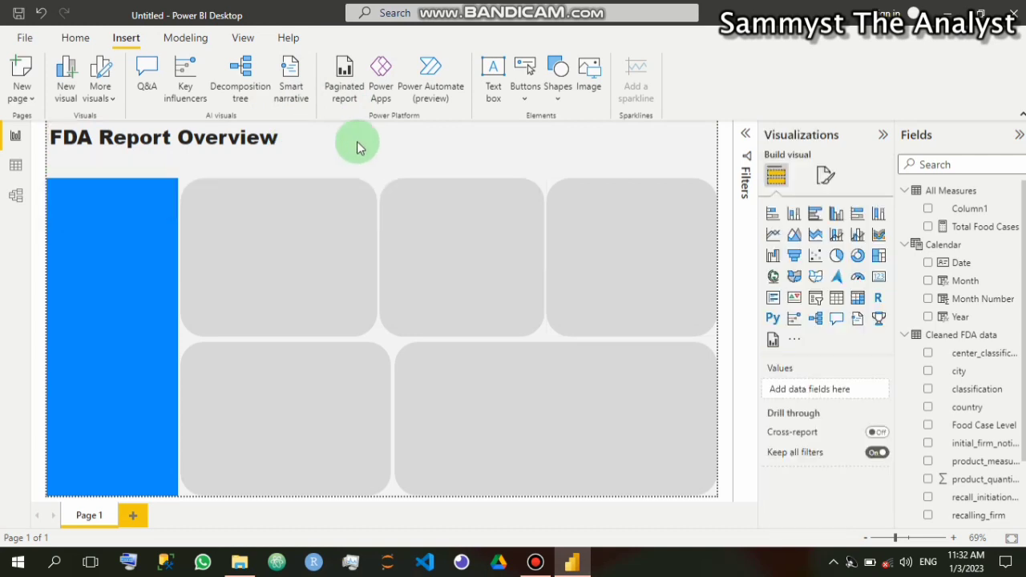
Extend the blue panel and the three upper grey cards upward to just beneath the report title
click(124, 190)
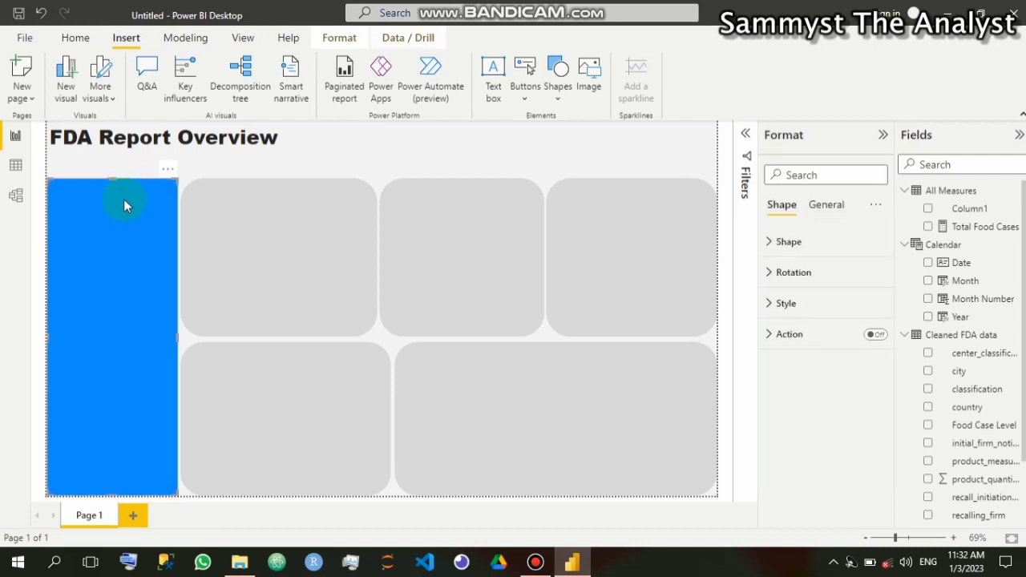
drag(109, 181, 110, 165)
click(290, 194)
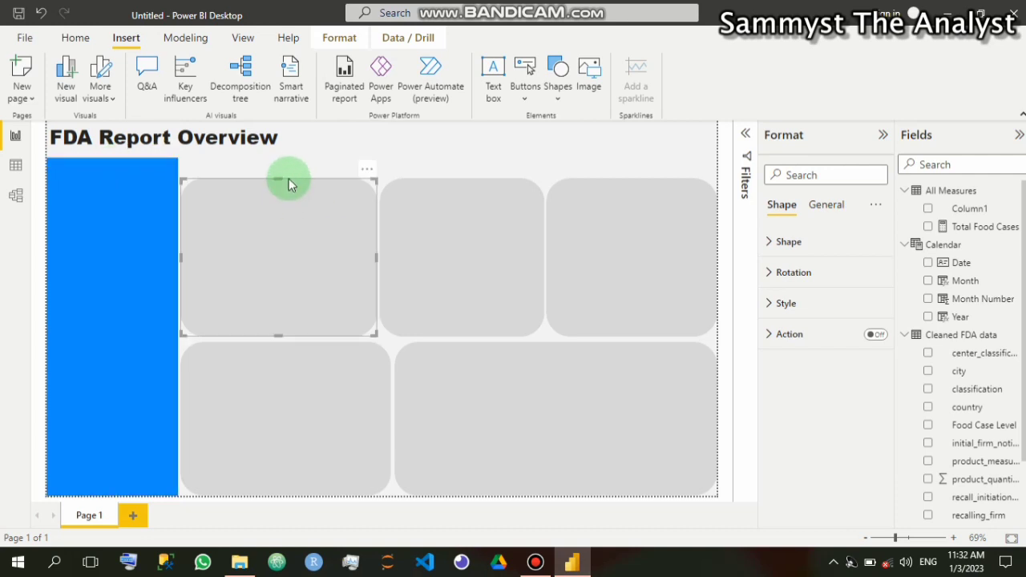
drag(285, 178, 274, 159)
click(450, 196)
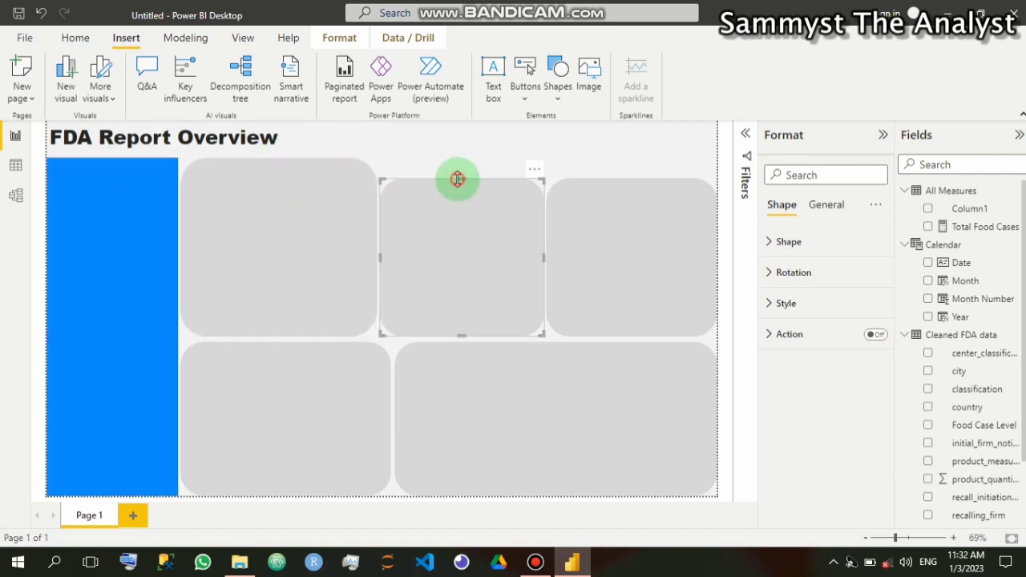
drag(456, 177, 454, 160)
click(613, 196)
drag(625, 181, 629, 158)
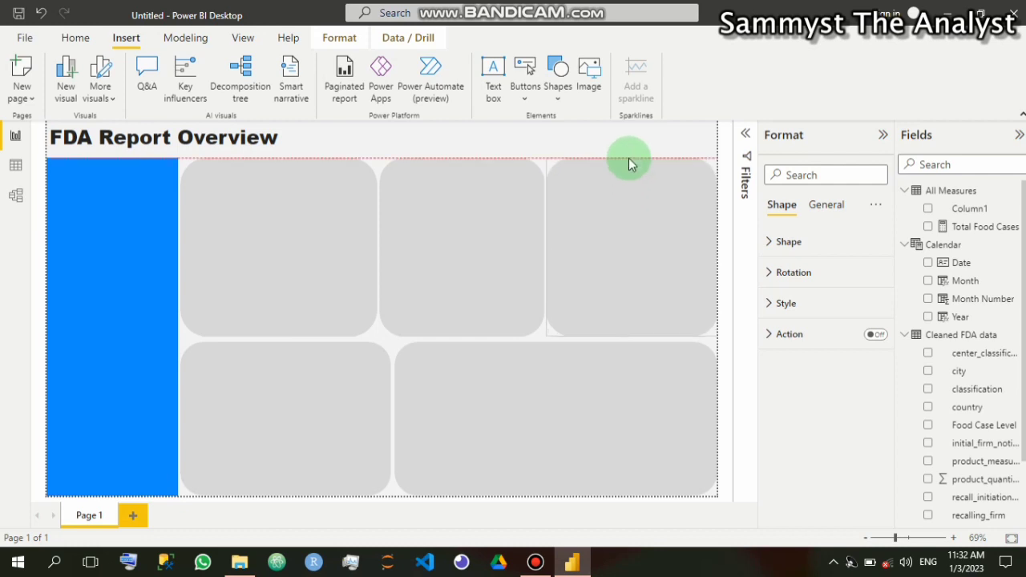
Raise the bottom edges of the three upper grey cards slightly, keeping them level with each other
click(297, 322)
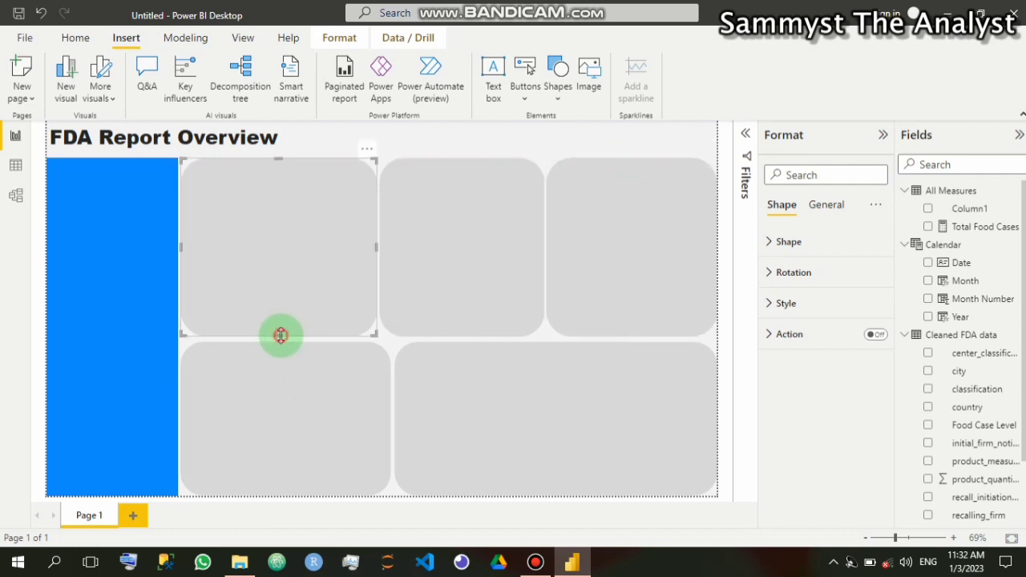
drag(279, 334, 280, 324)
click(467, 334)
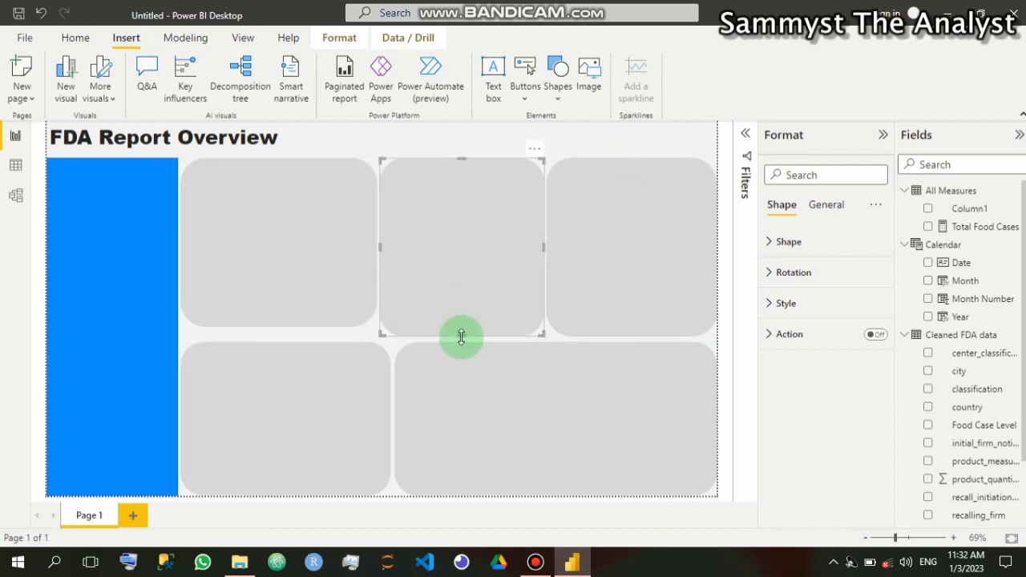
drag(460, 336, 458, 333)
click(601, 314)
drag(623, 334, 627, 328)
Extend the two lower grey cards upward to narrow the gap below the upper row, and deselect them
click(258, 356)
drag(284, 340, 289, 334)
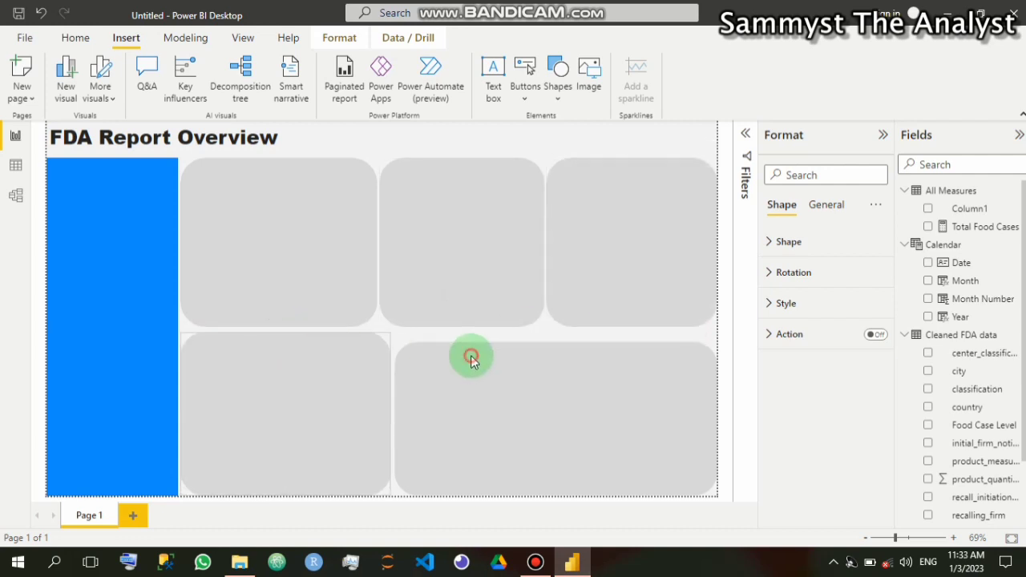
click(521, 354)
drag(557, 343, 557, 334)
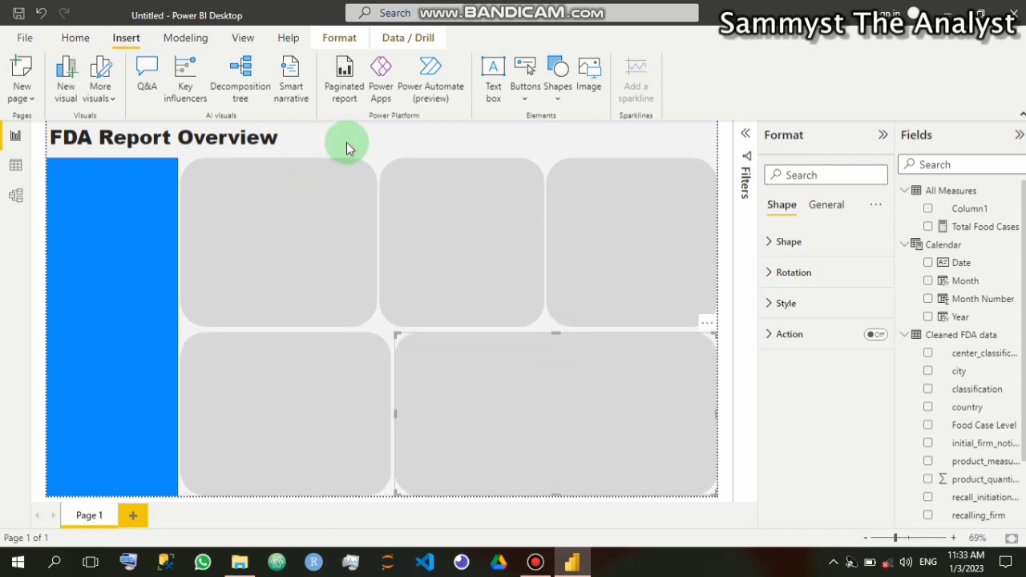
click(382, 156)
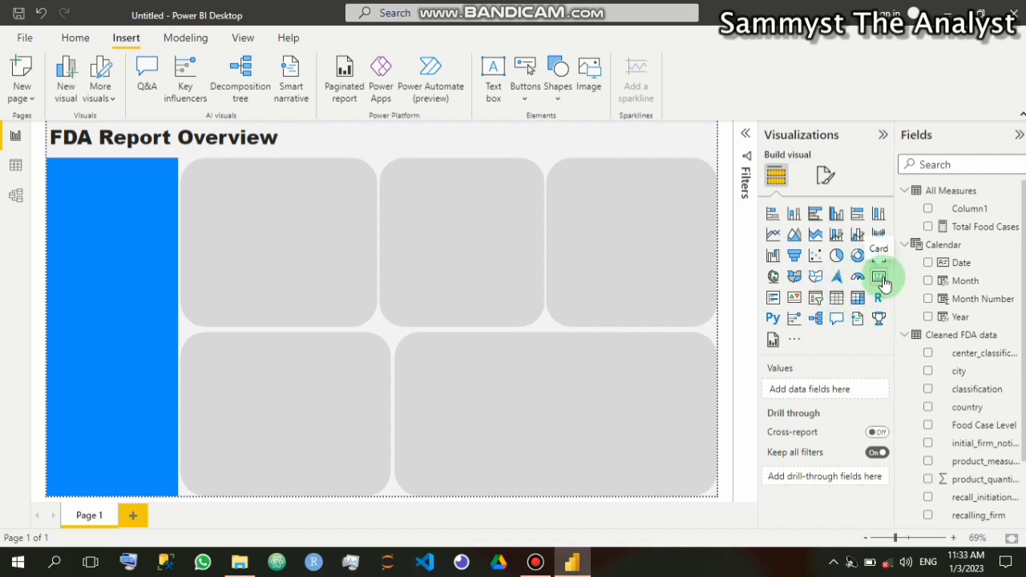
Add a slicer for the Calendar table's Month field and fit it as a short box beside the report title
click(814, 301)
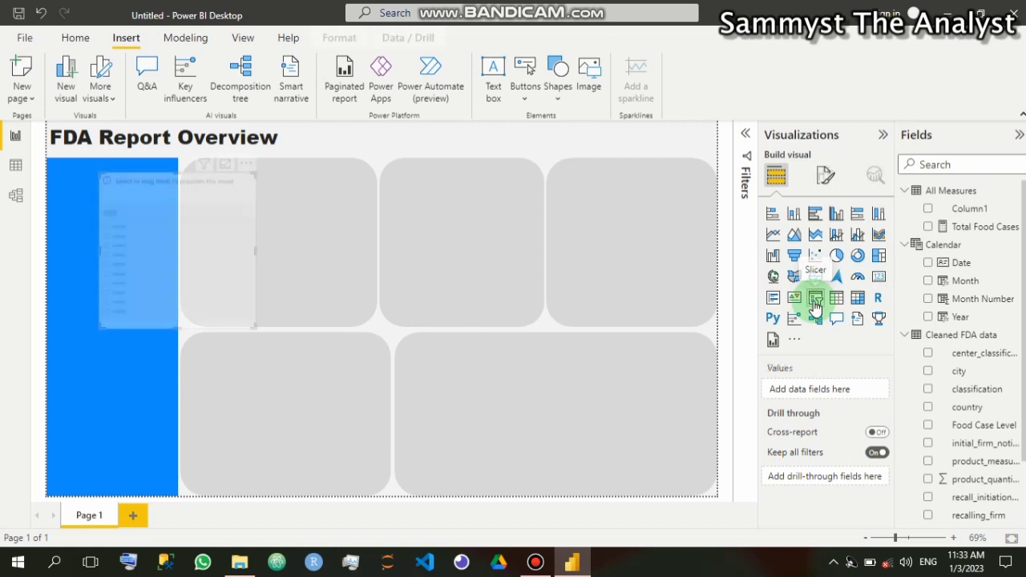
click(927, 282)
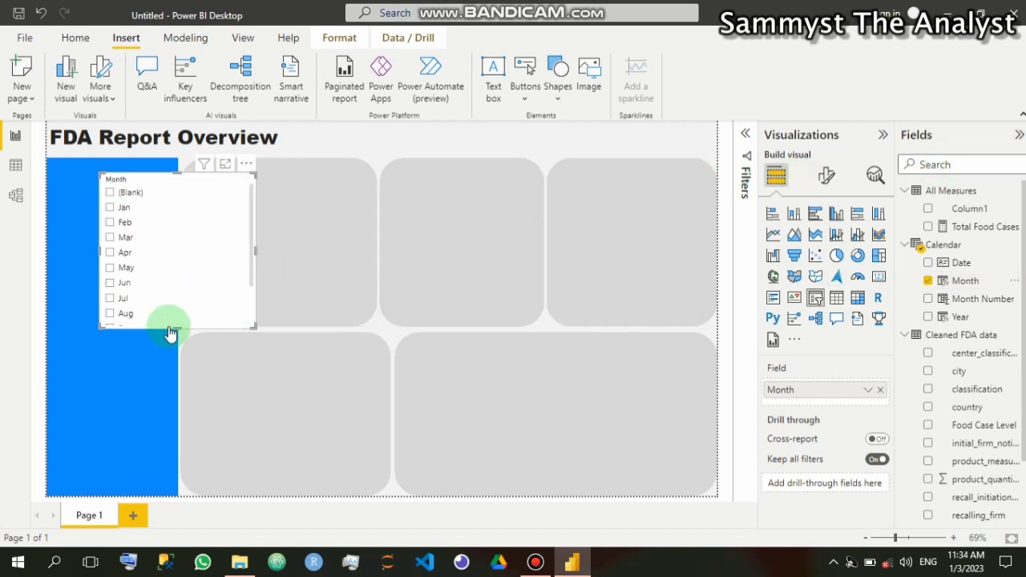
drag(176, 324, 176, 222)
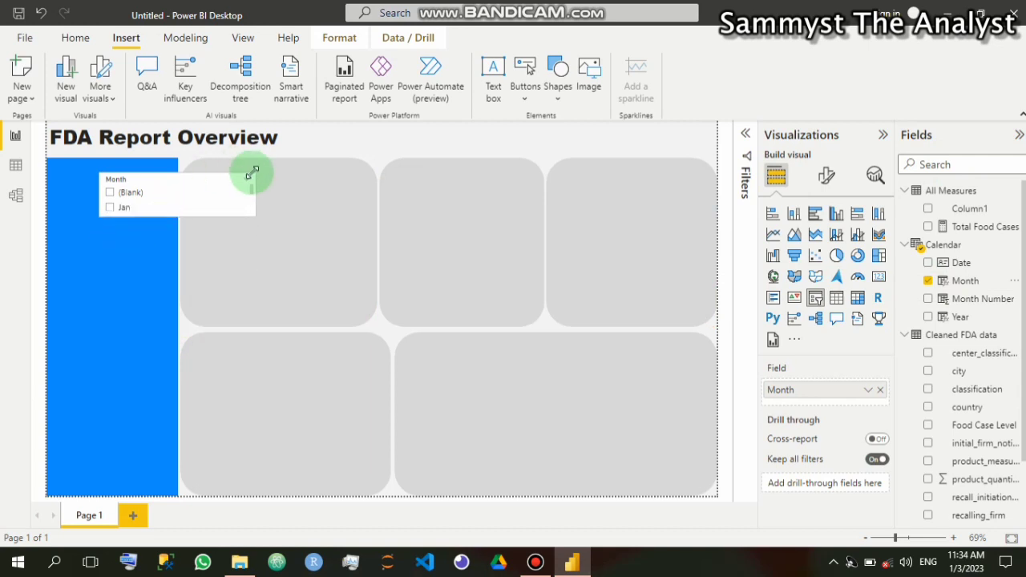
drag(252, 174, 422, 113)
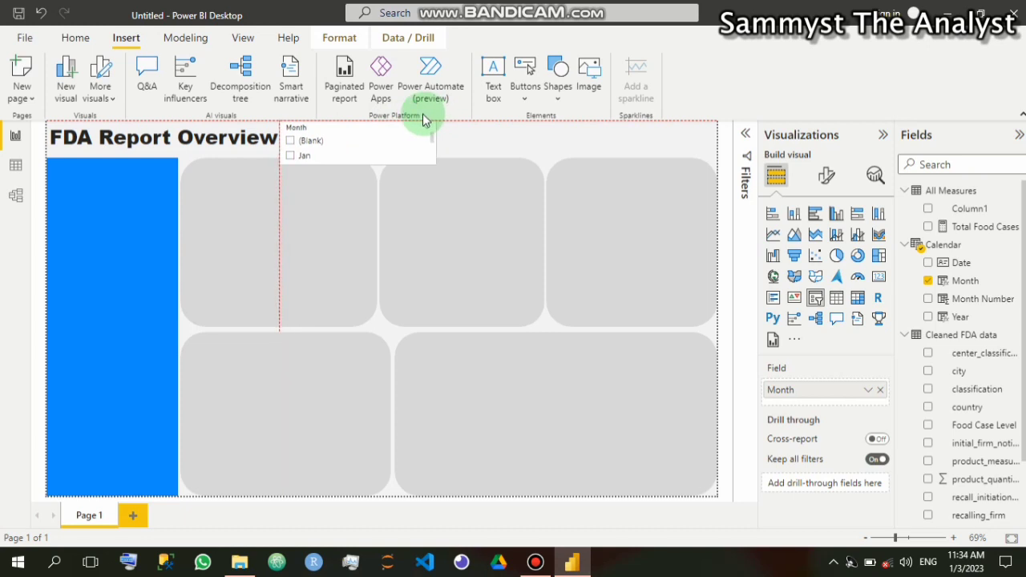
drag(355, 168, 360, 155)
Turn off the Month slicer's header
click(819, 178)
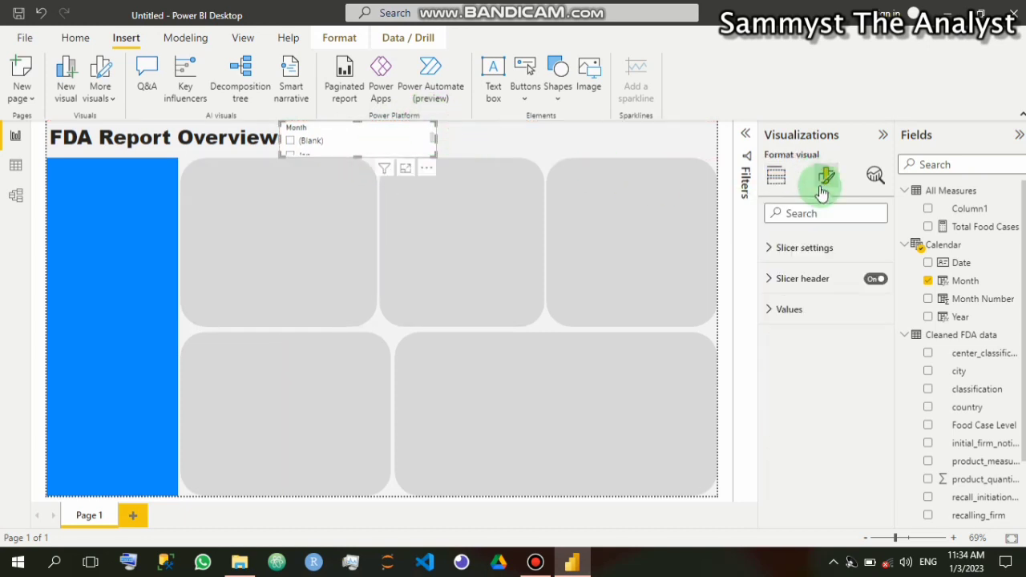
click(774, 250)
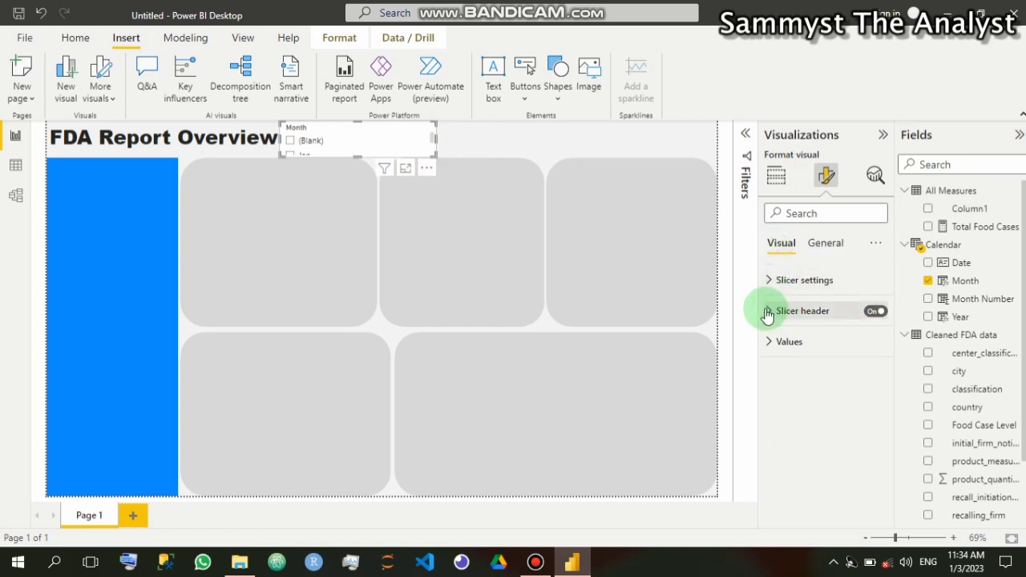
click(877, 313)
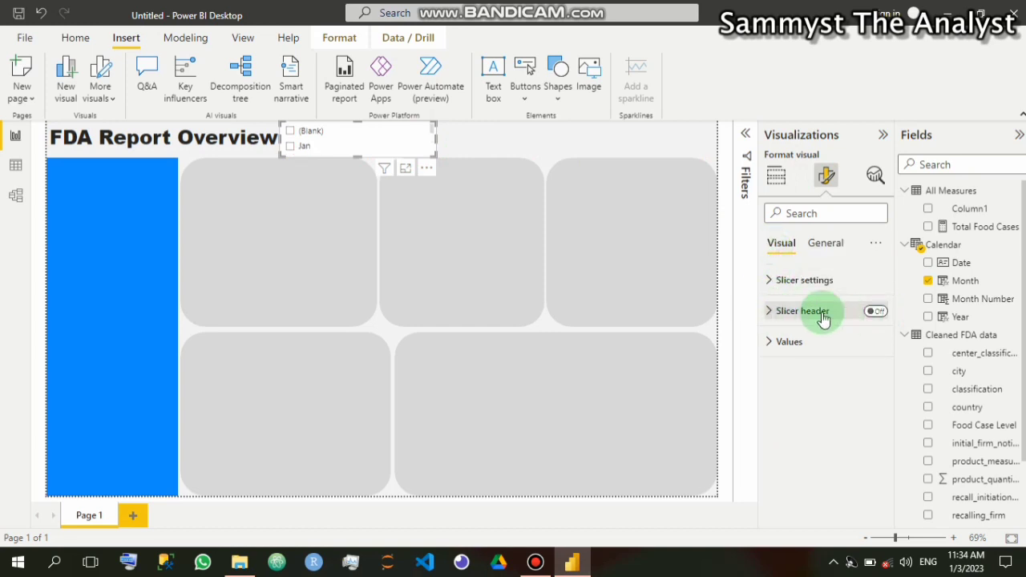
Set the Month slicer's orientation to Horizontal and widen it to the page's far edge
click(768, 282)
click(813, 349)
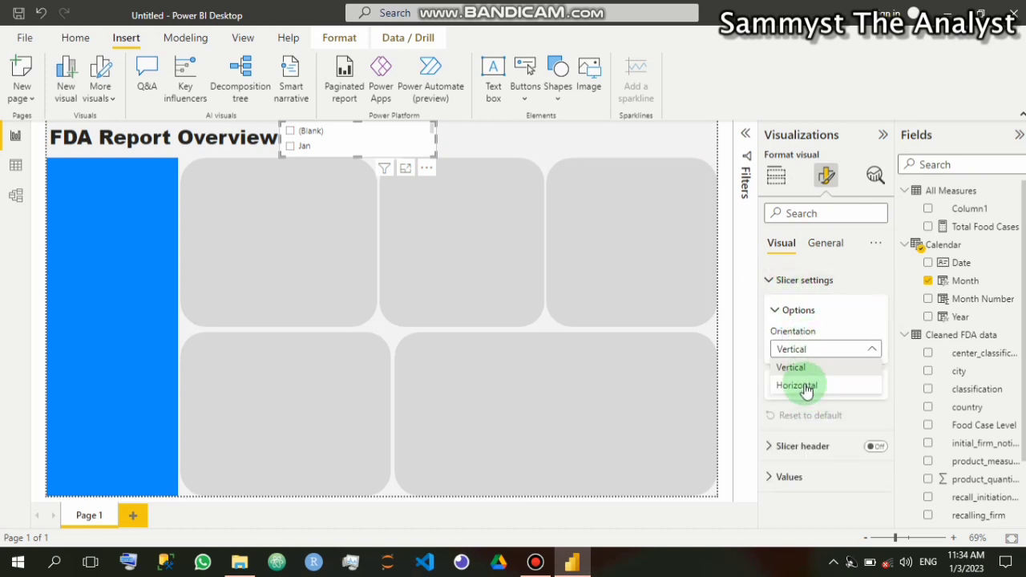
click(806, 388)
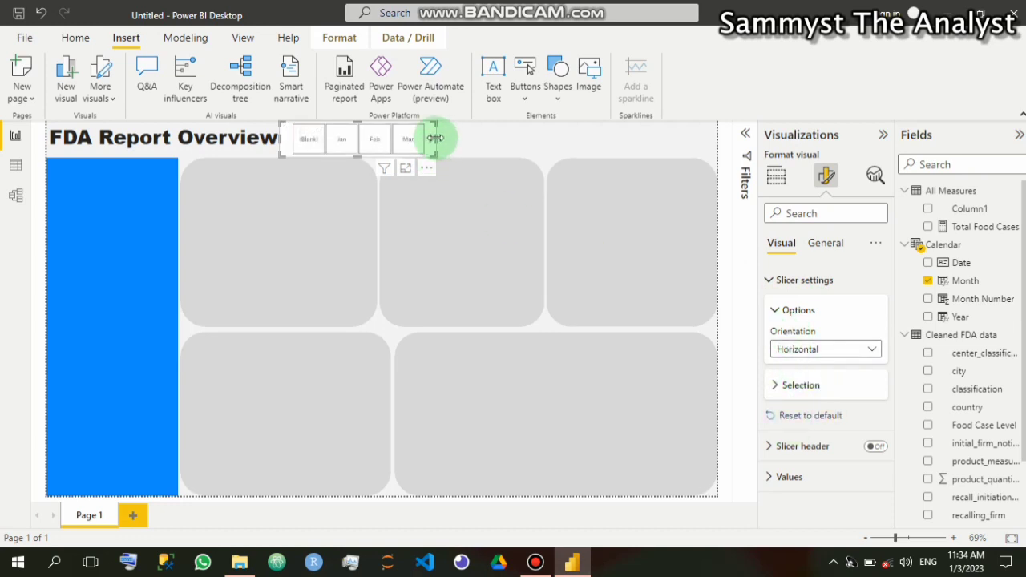
drag(434, 138, 716, 150)
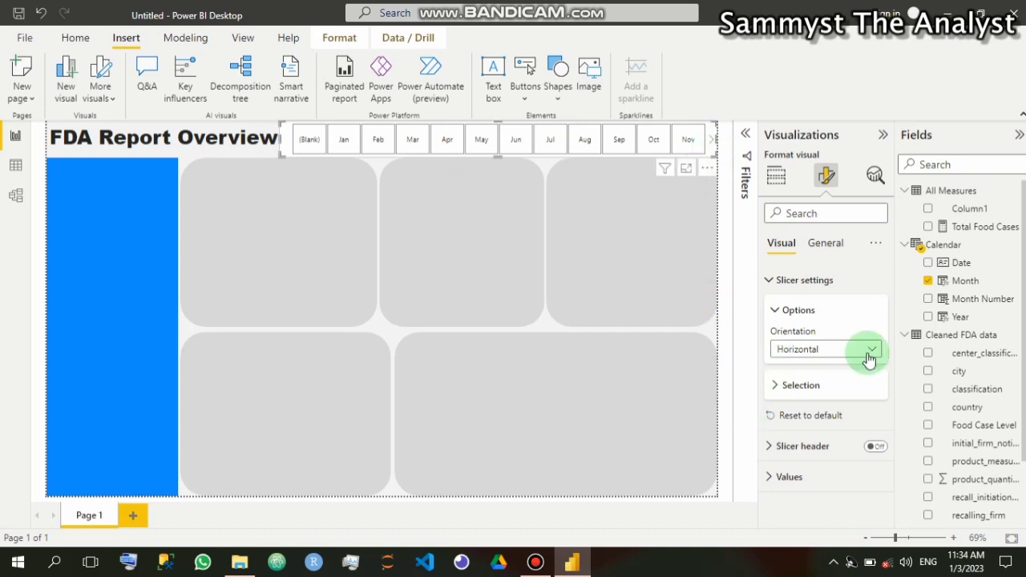
Set the Month slicer's values to font size 11 and black font colour
click(771, 280)
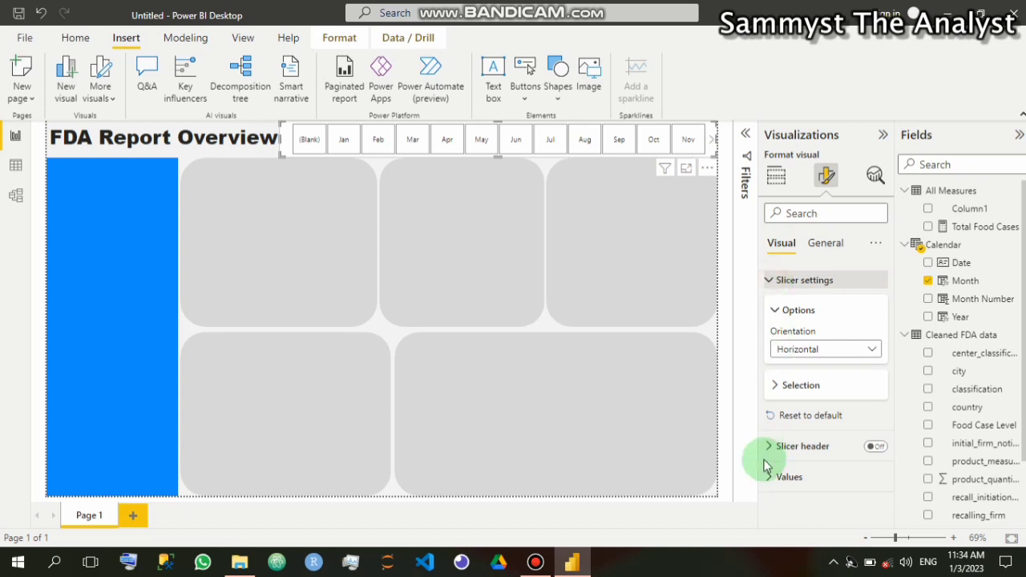
click(768, 351)
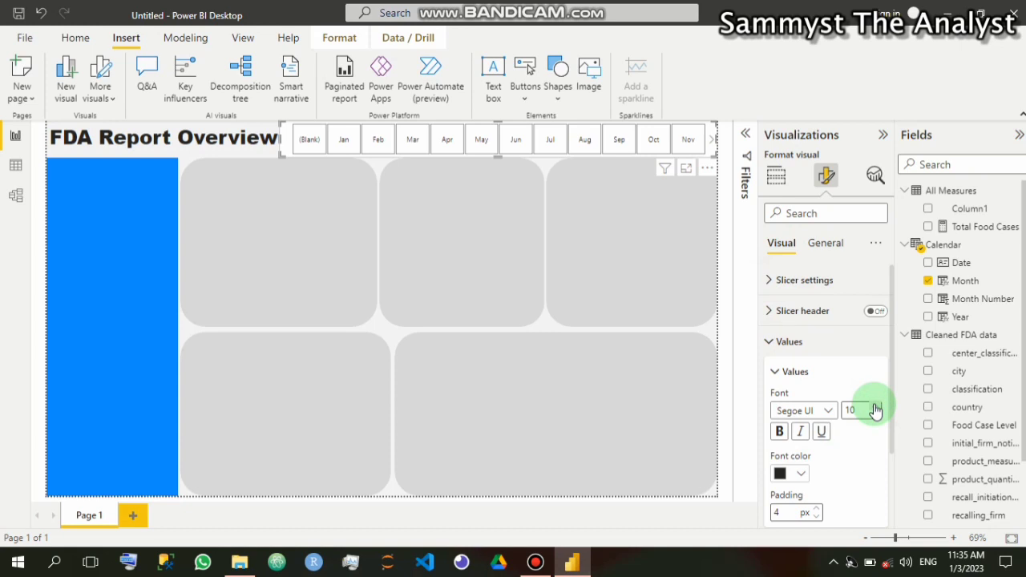
click(801, 475)
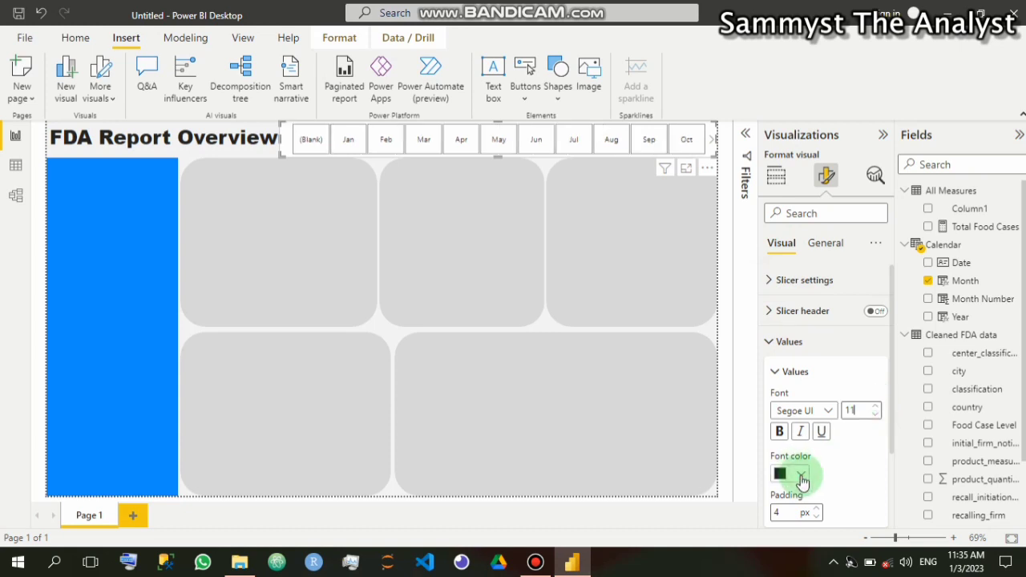
click(802, 477)
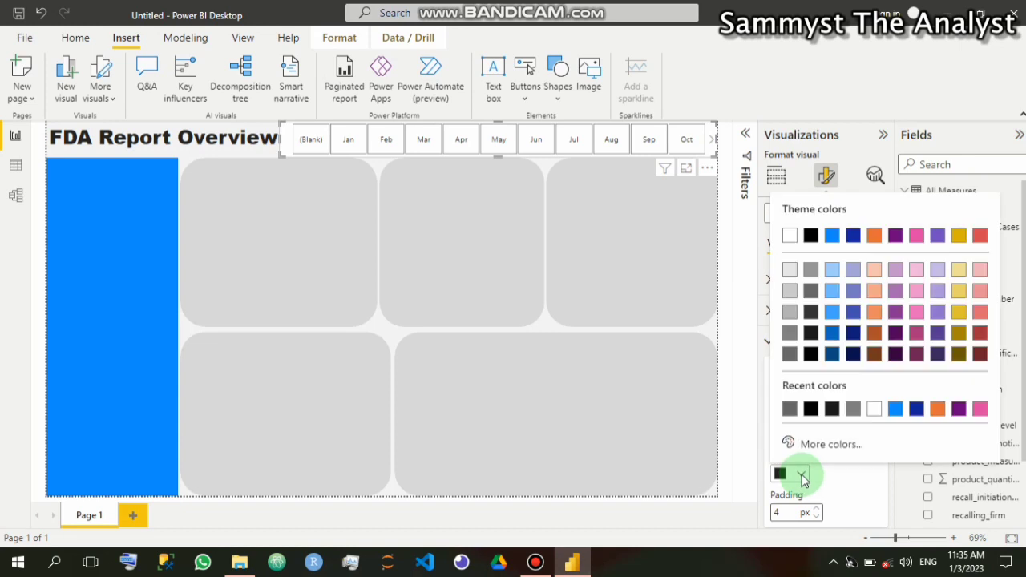
click(812, 411)
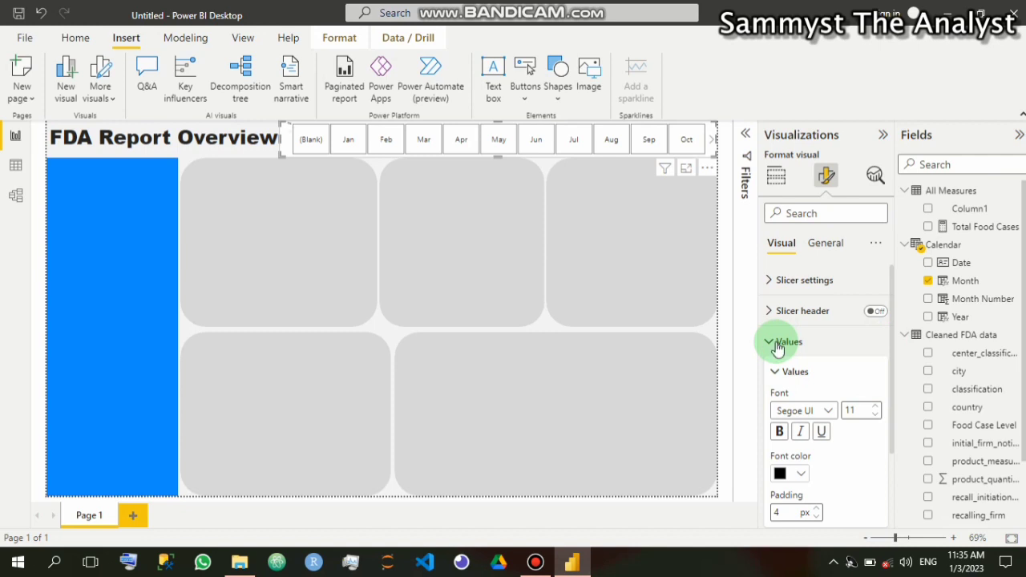
Change the border colour of the Month slicer's values to the lightest grey theme shade
scroll(777, 347, down, 3)
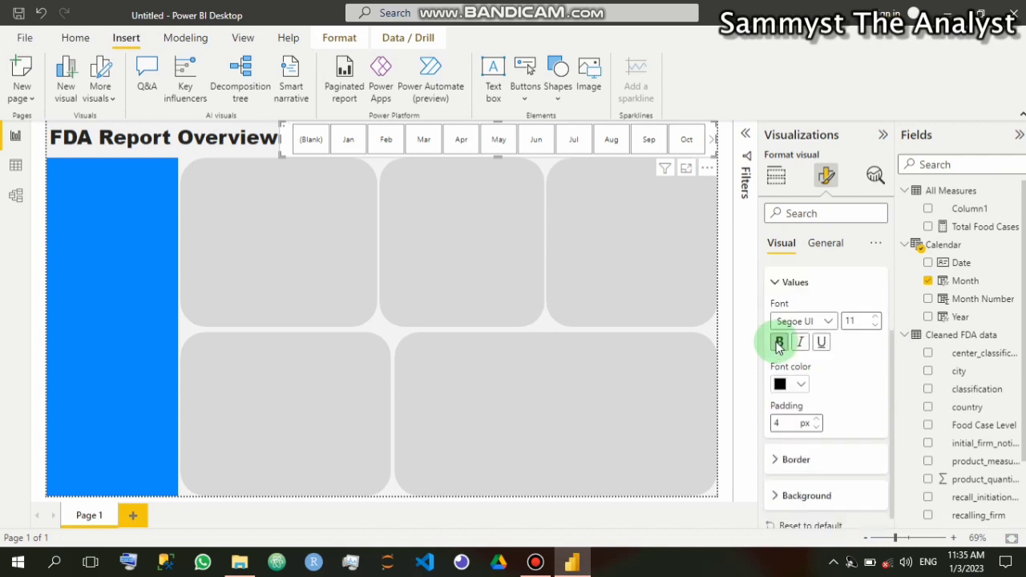
click(777, 449)
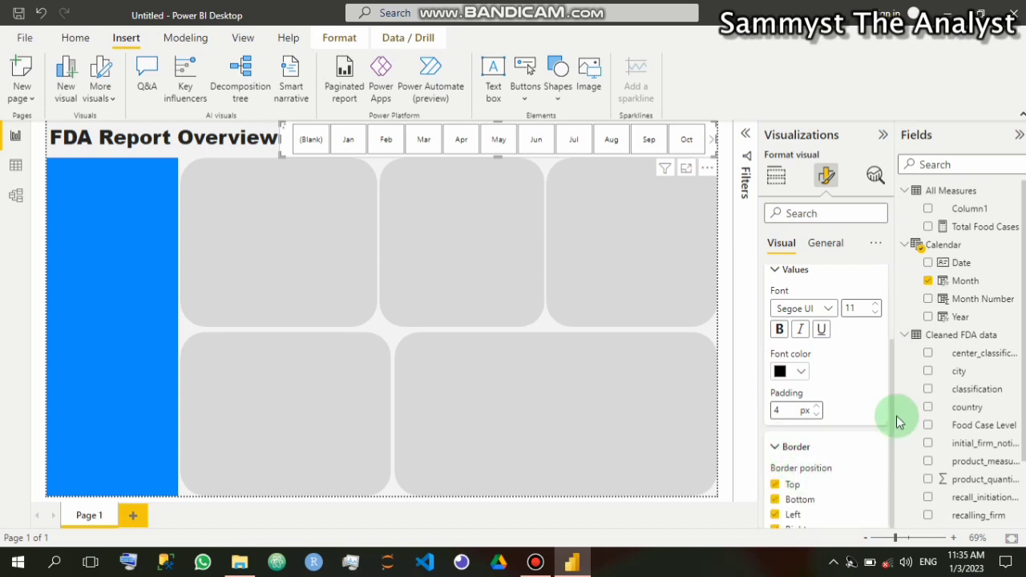
drag(893, 430, 893, 497)
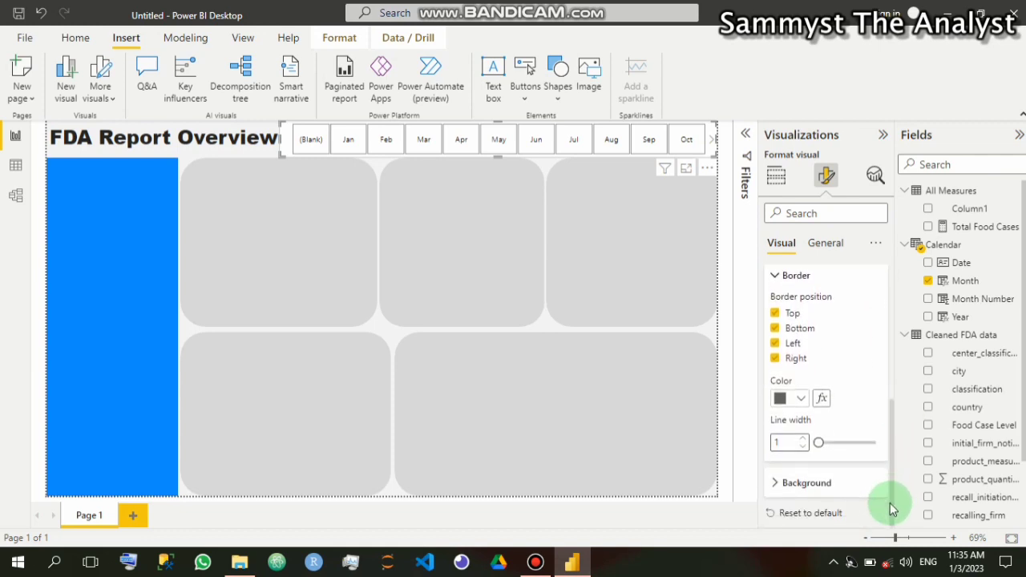
click(801, 398)
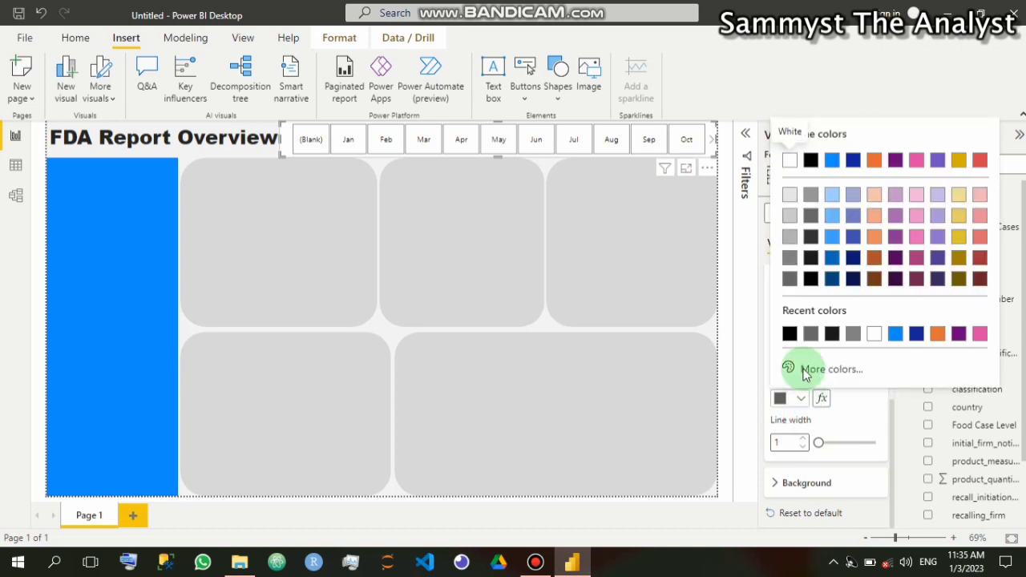
click(789, 196)
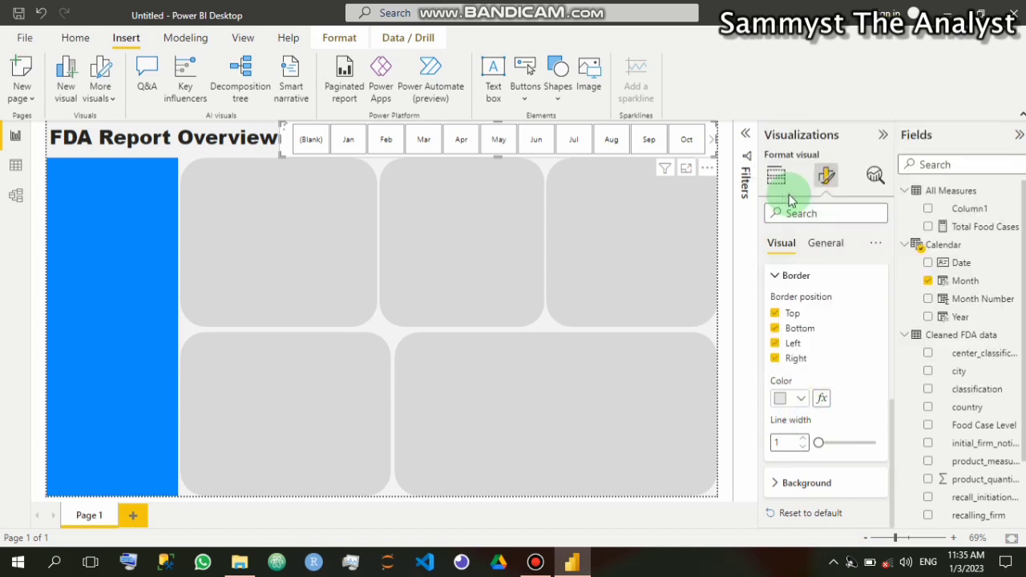
scroll(772, 274, up, 1)
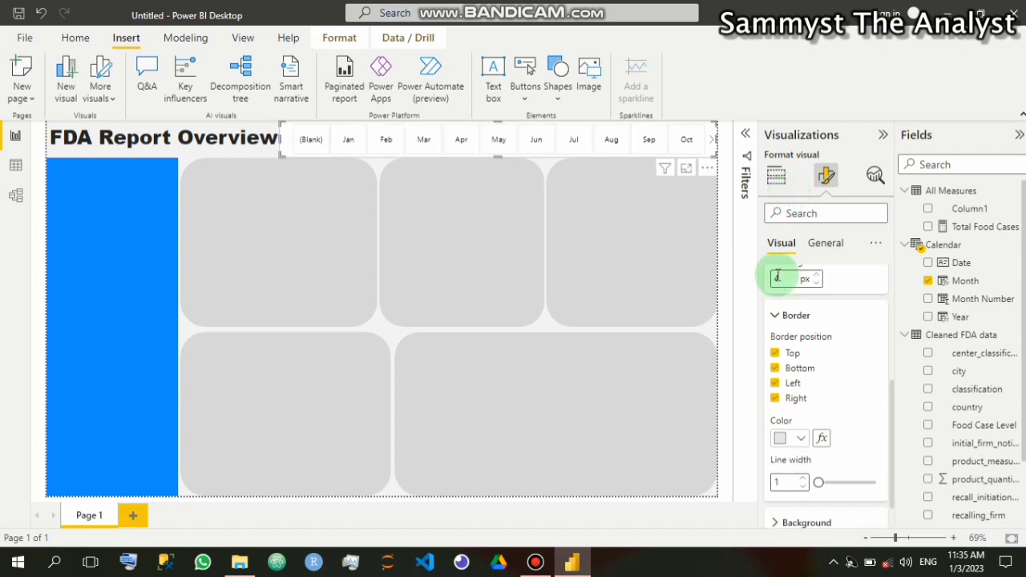
click(776, 317)
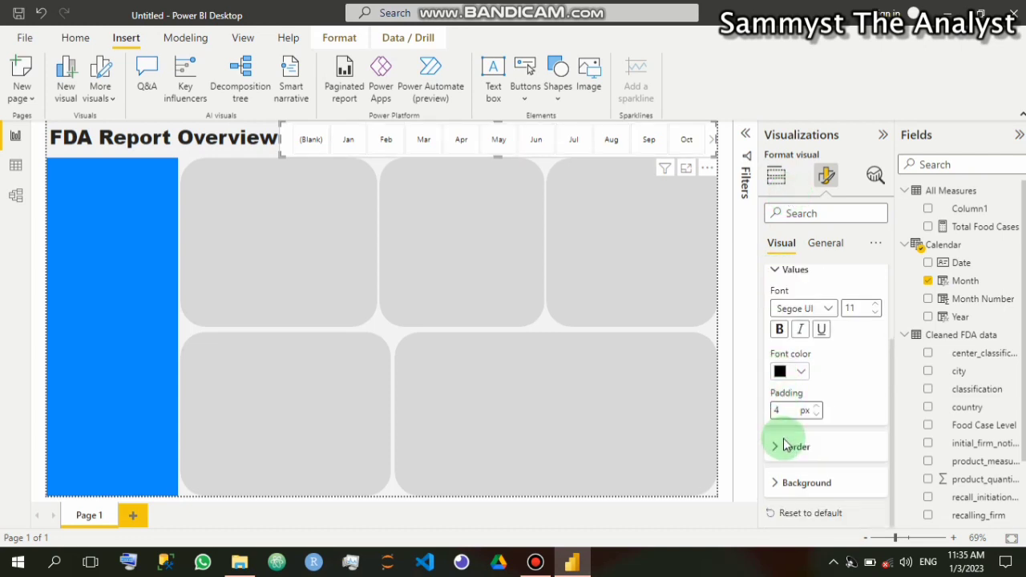
Open the custom colour settings for the Month slicer values' background and select the hex code's digits for replacement
click(777, 483)
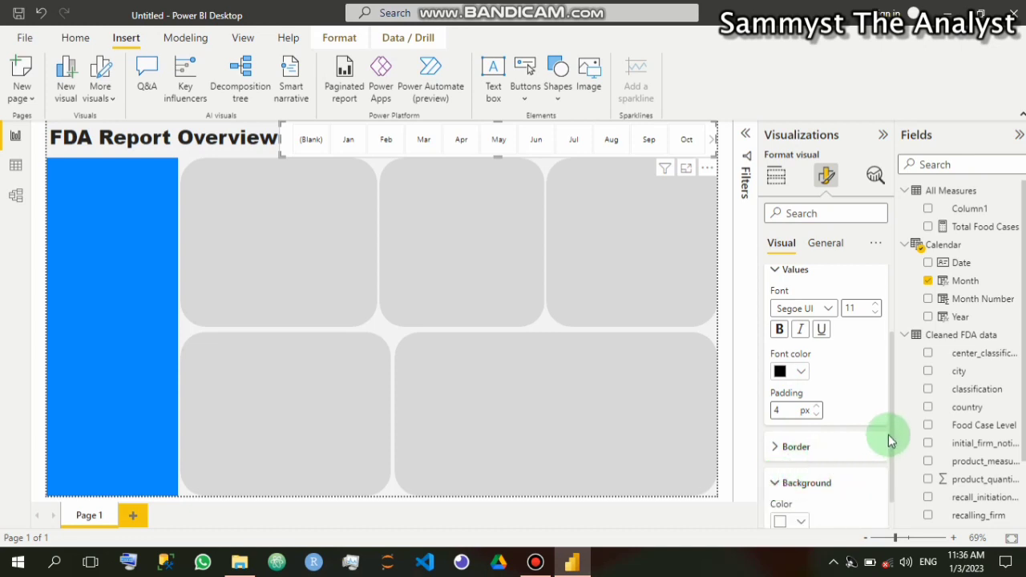
scroll(890, 449, down, 1)
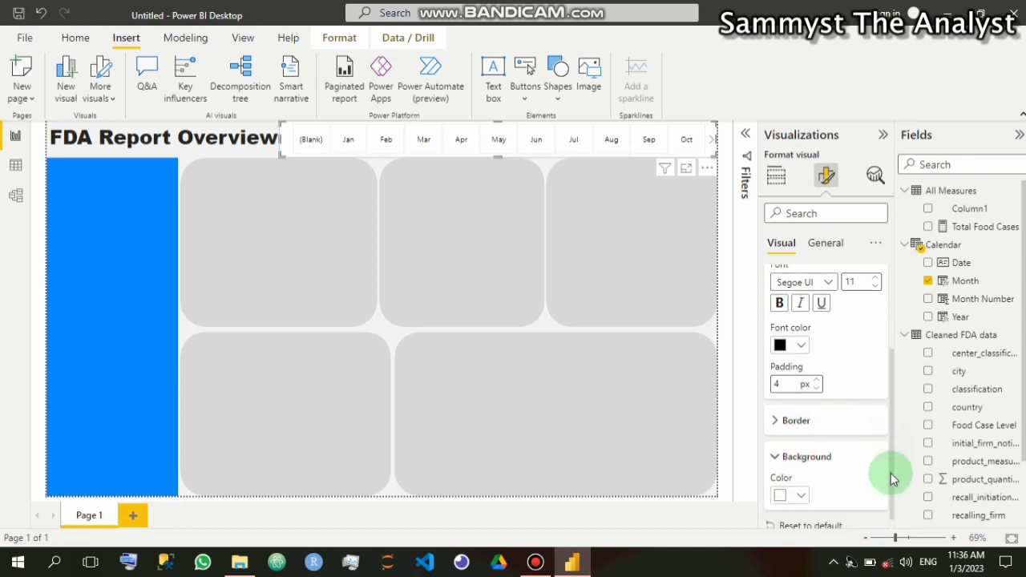
click(802, 483)
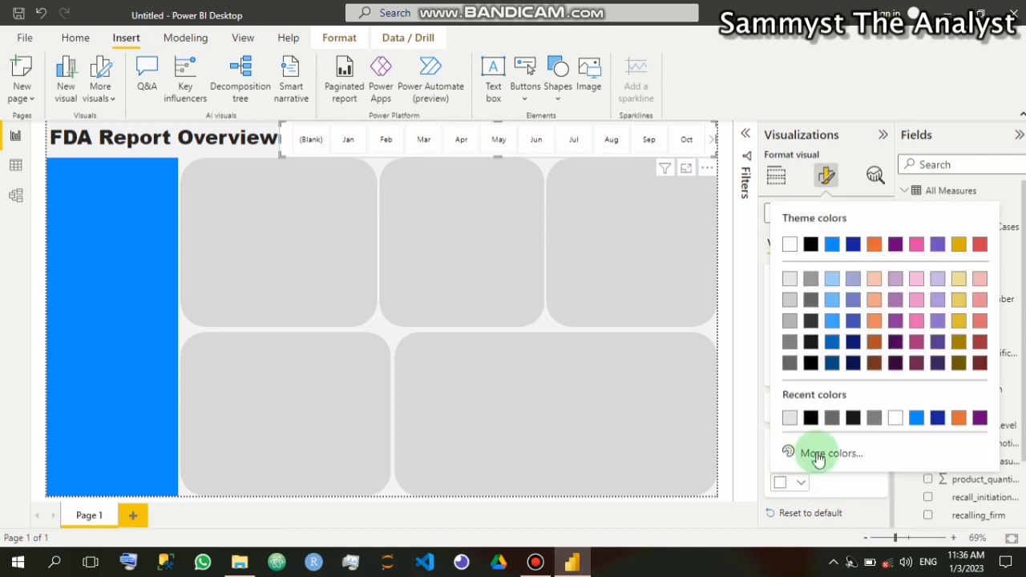
click(817, 454)
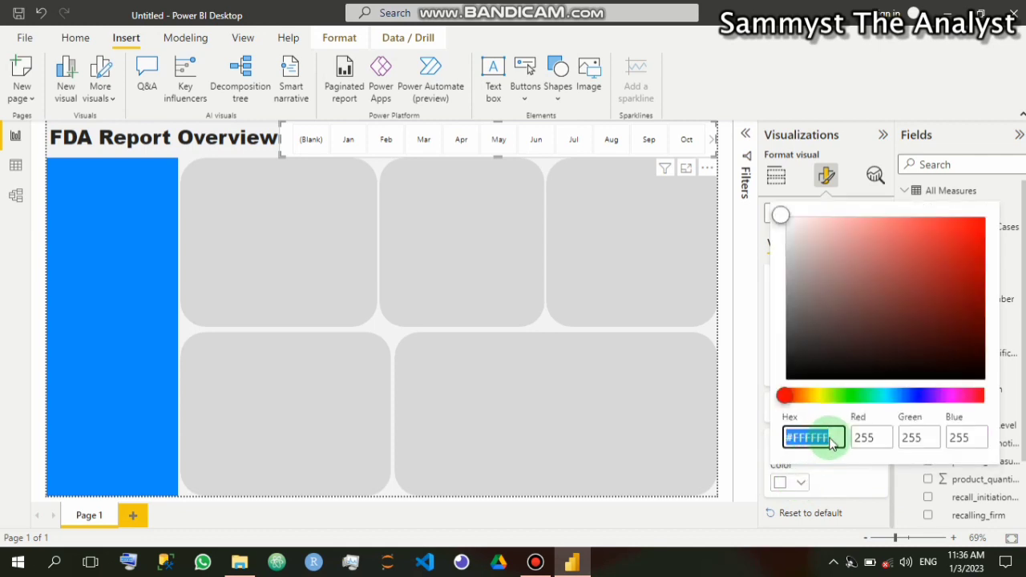
drag(831, 438, 793, 437)
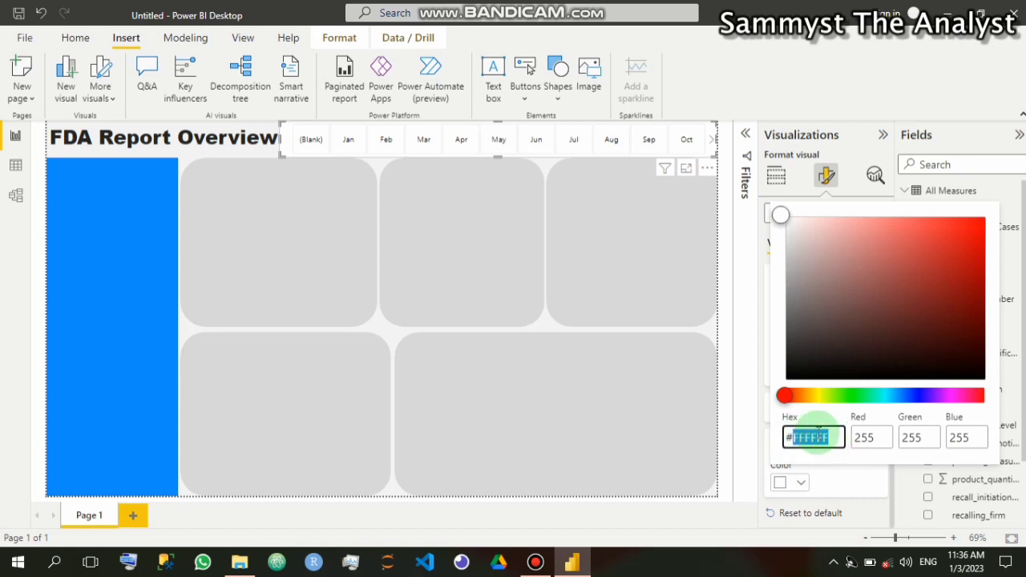
Set the background color of the month slicer's values to #E6E6E6
text(E6)
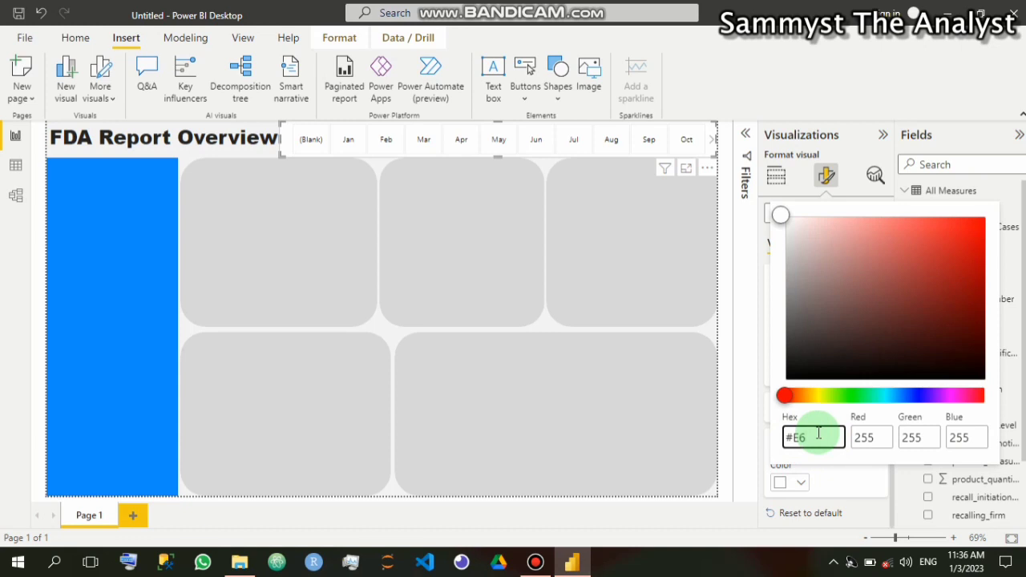
text(E6E6)
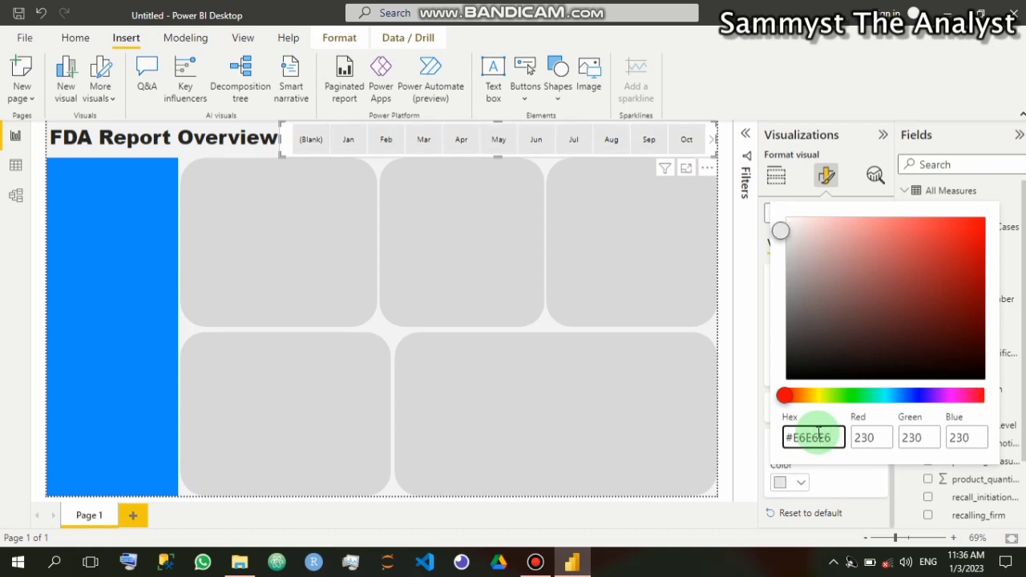
click(864, 462)
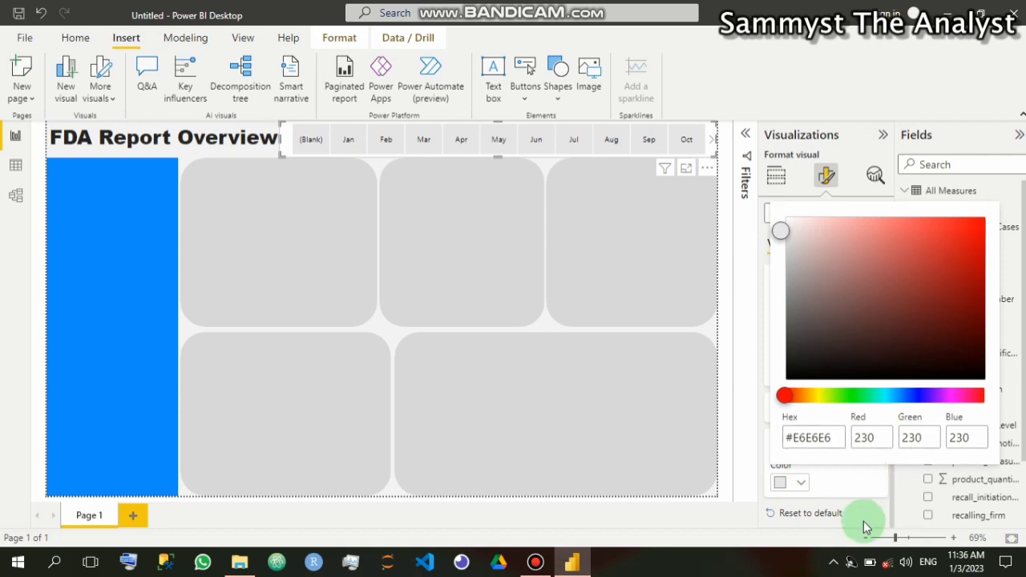
click(768, 411)
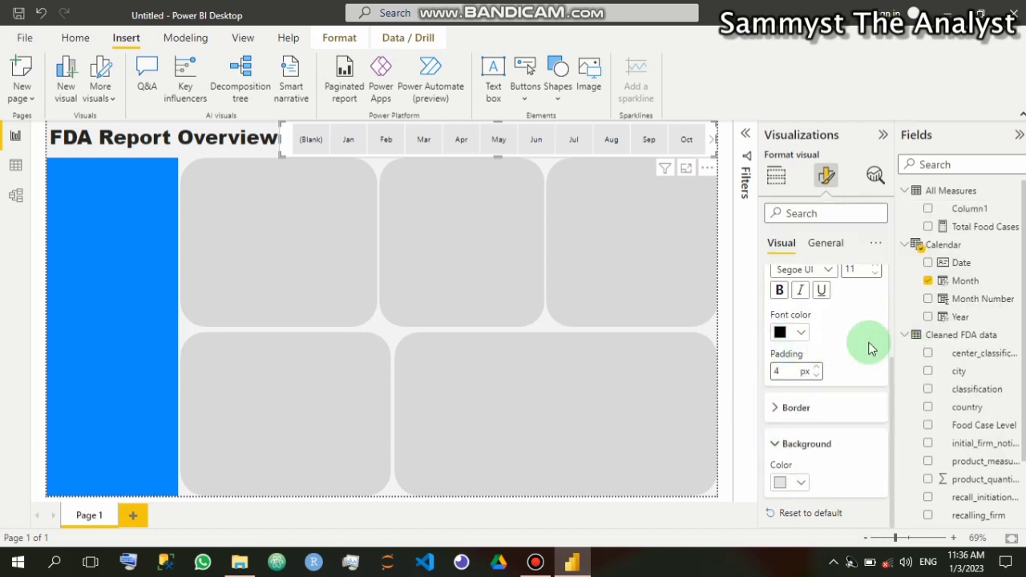
scroll(869, 348, up, 2)
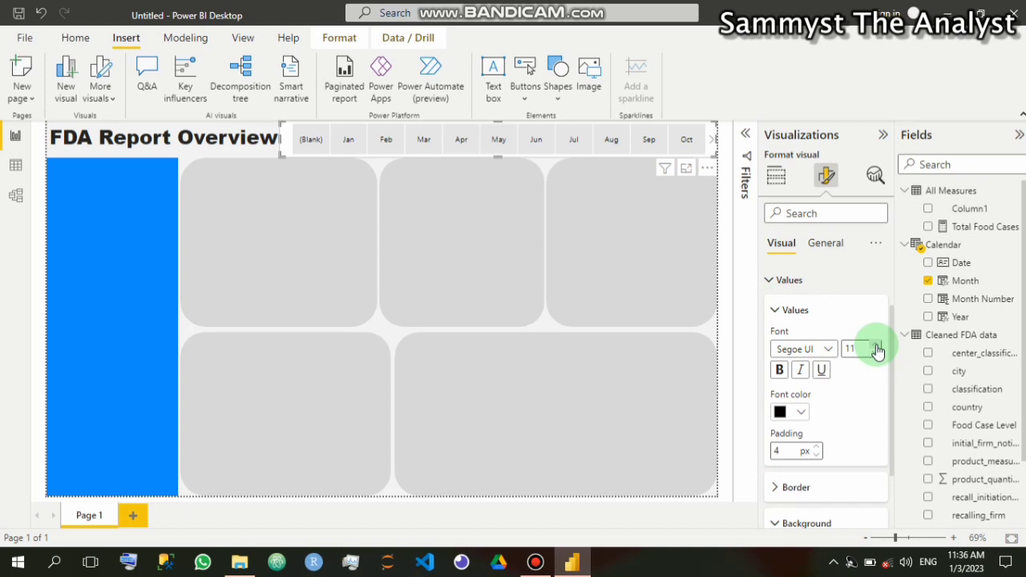
click(780, 311)
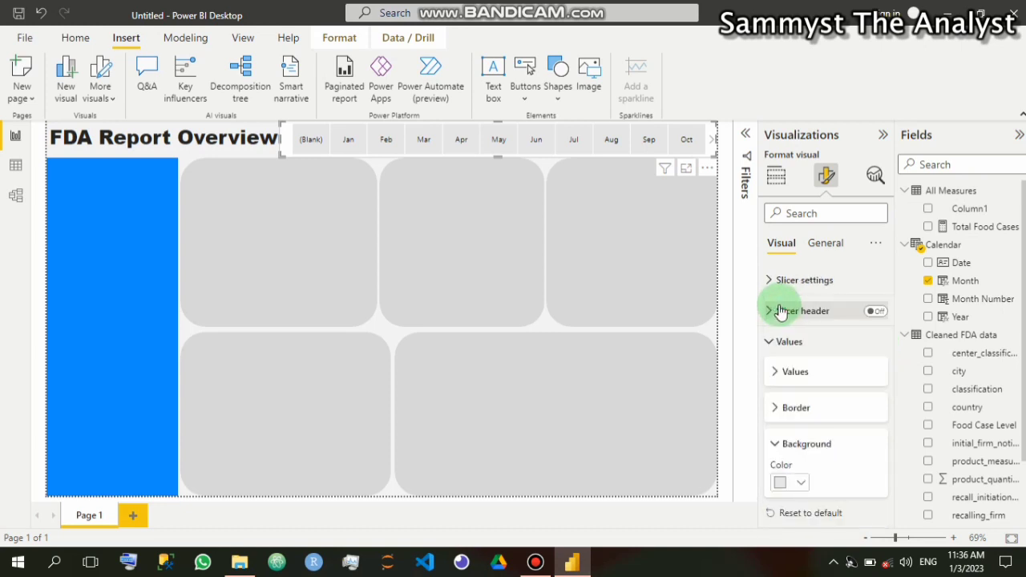
Turn off the month slicer's overall background effect and narrow the slicer from its left edge to leave a gap beside the report title
click(833, 245)
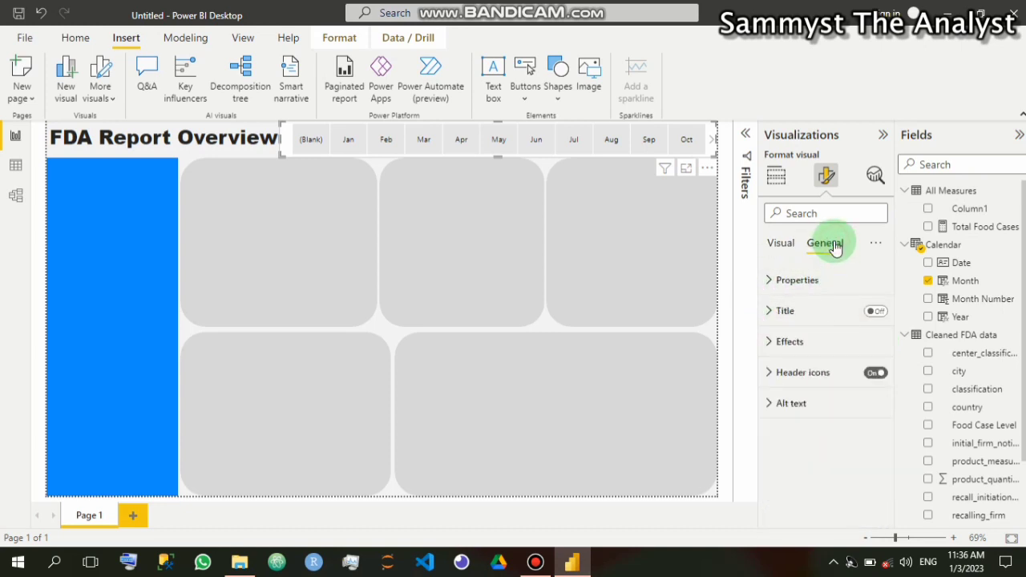
click(772, 343)
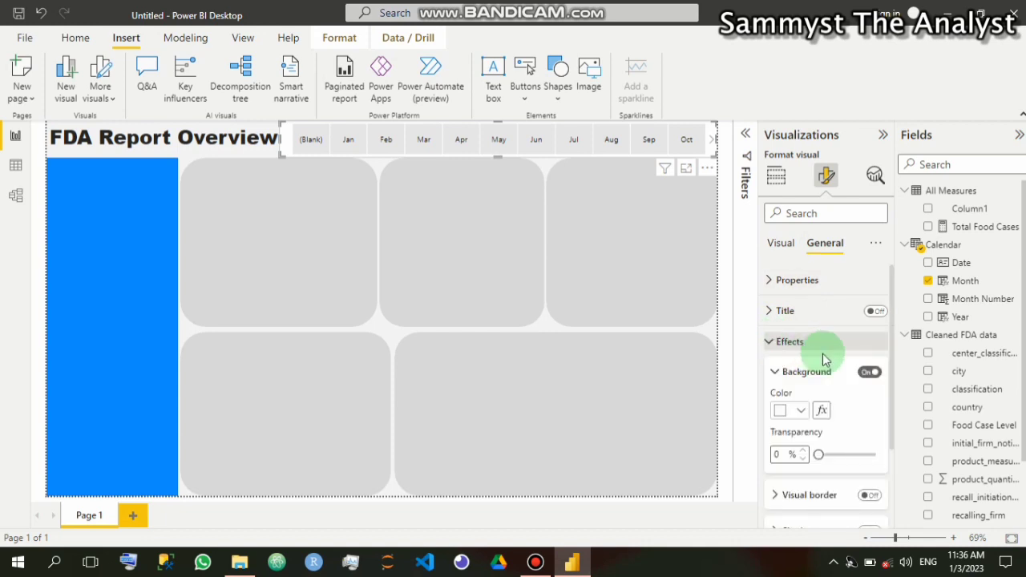
click(872, 373)
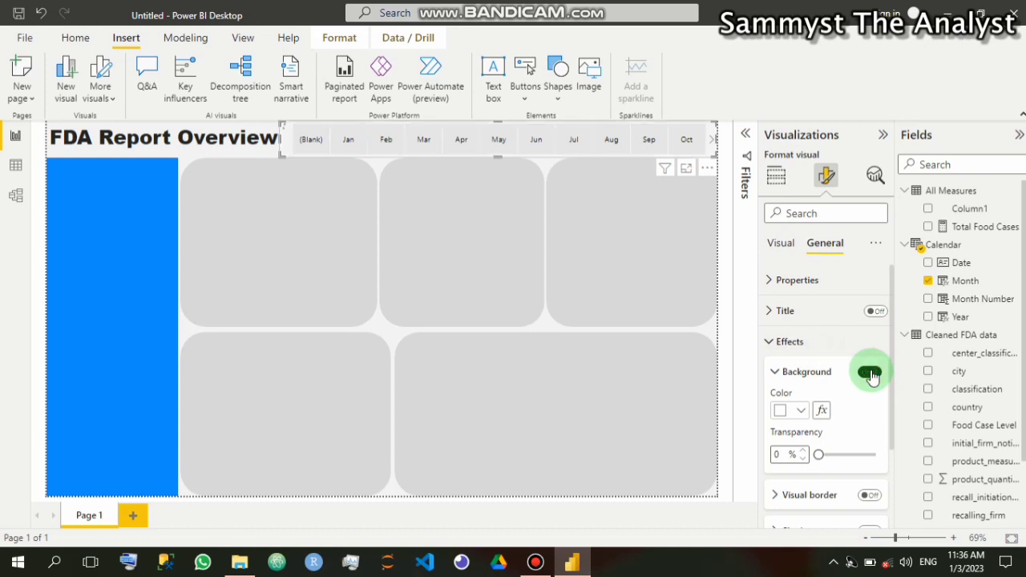
click(870, 374)
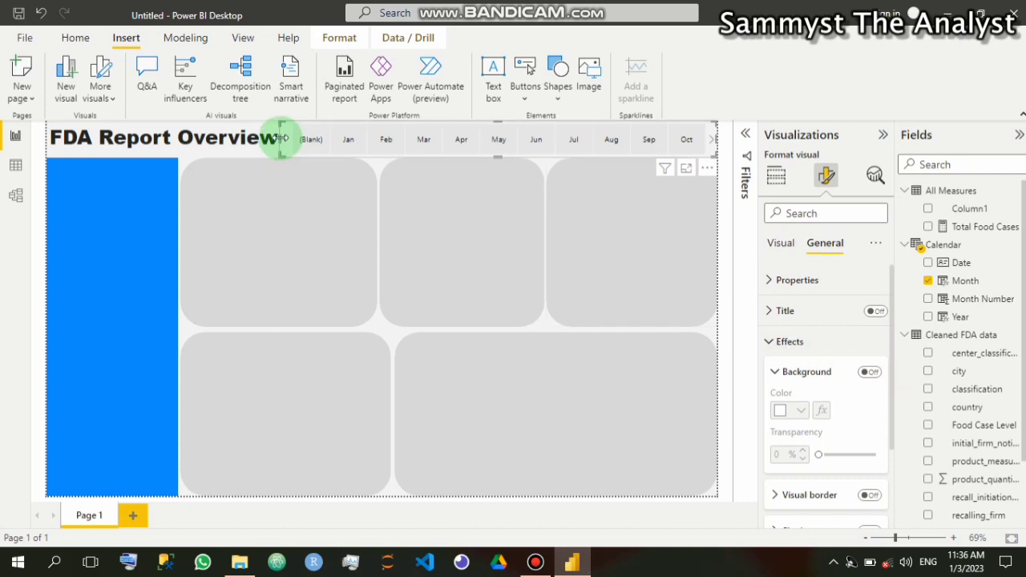
drag(281, 138, 337, 141)
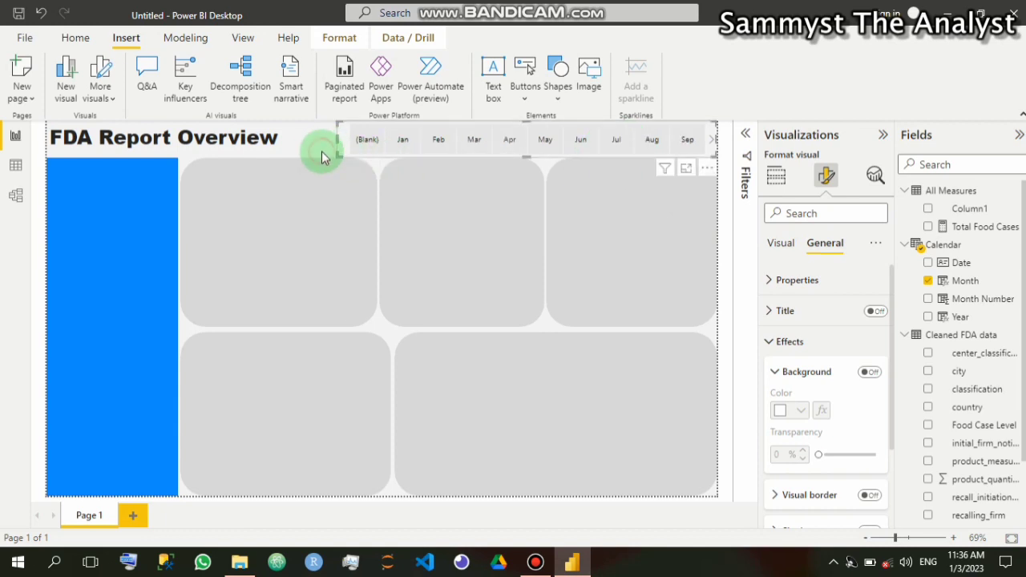
Add a new slicer to the page using the Year field from the Calendar table
click(357, 161)
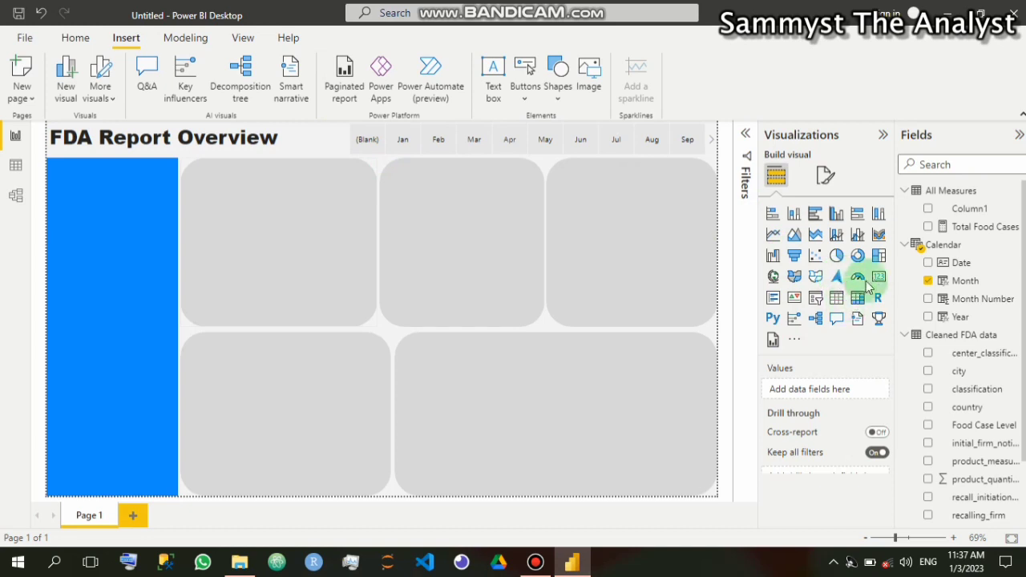
click(815, 299)
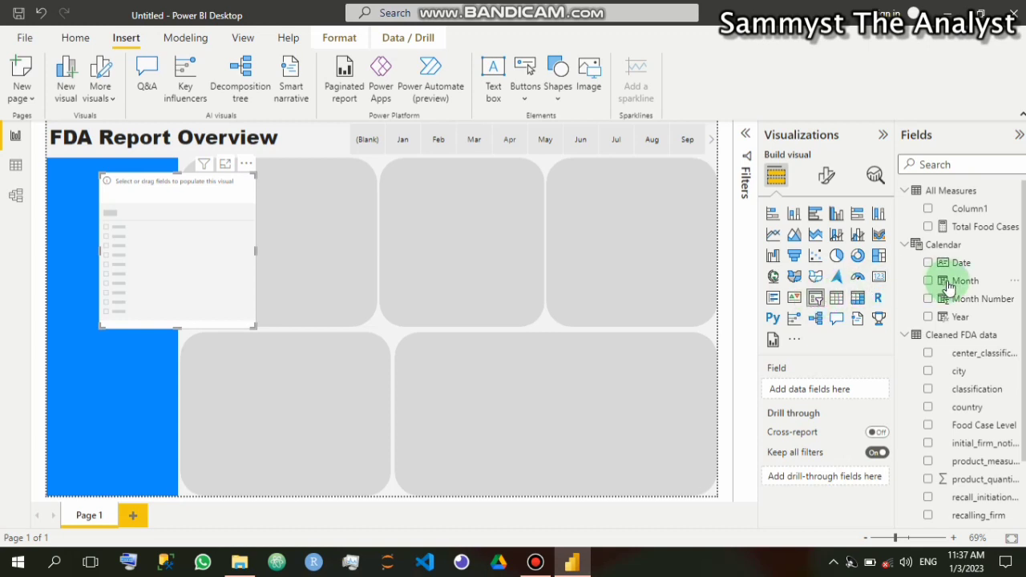
click(929, 318)
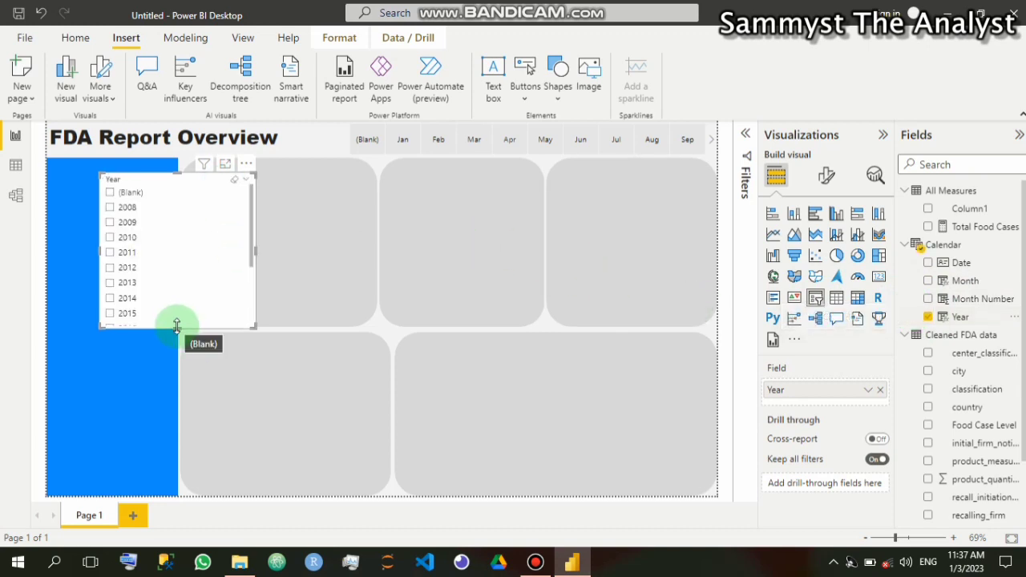
Shrink the Year slicer and place it between the report title and the month slicer
drag(176, 325, 179, 224)
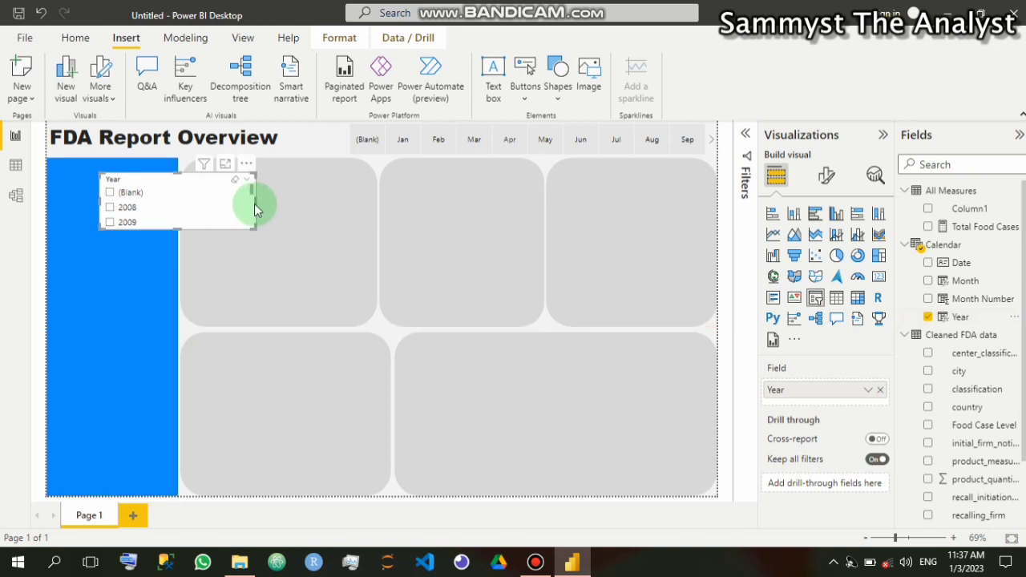
drag(254, 201, 163, 210)
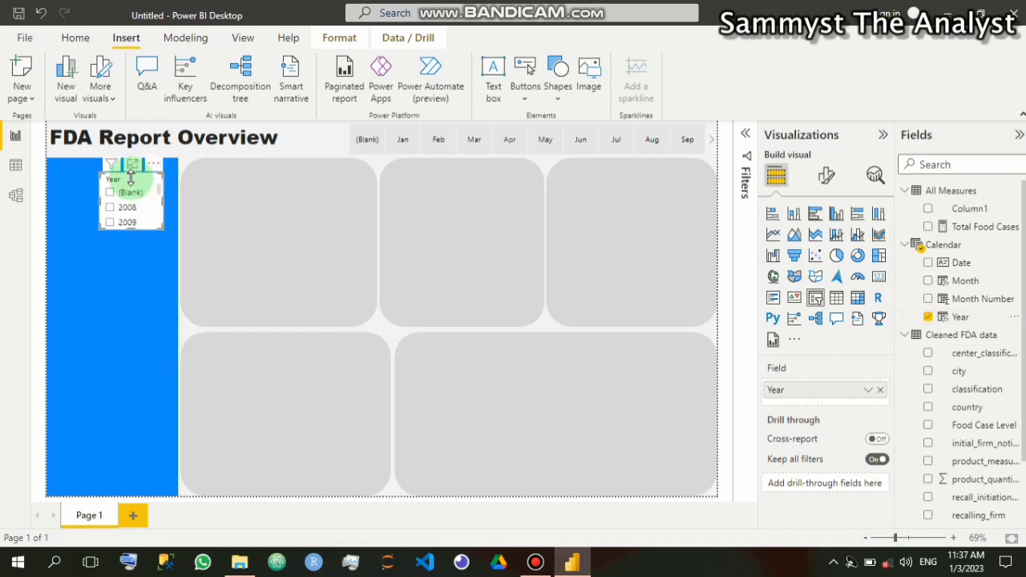
drag(159, 164, 336, 117)
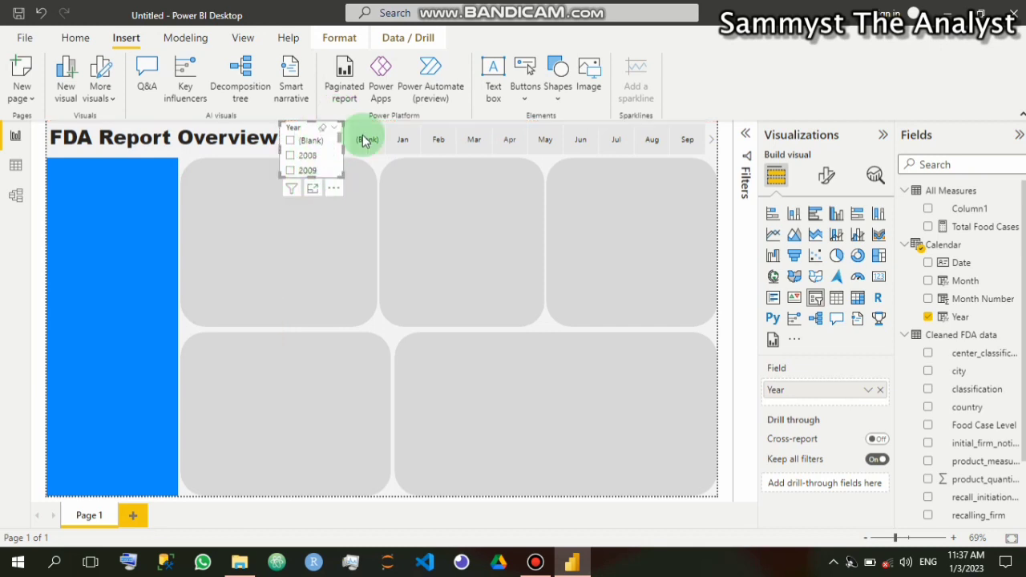
Change the Year slicer to the Dropdown type and reduce its height to match the header row
click(336, 128)
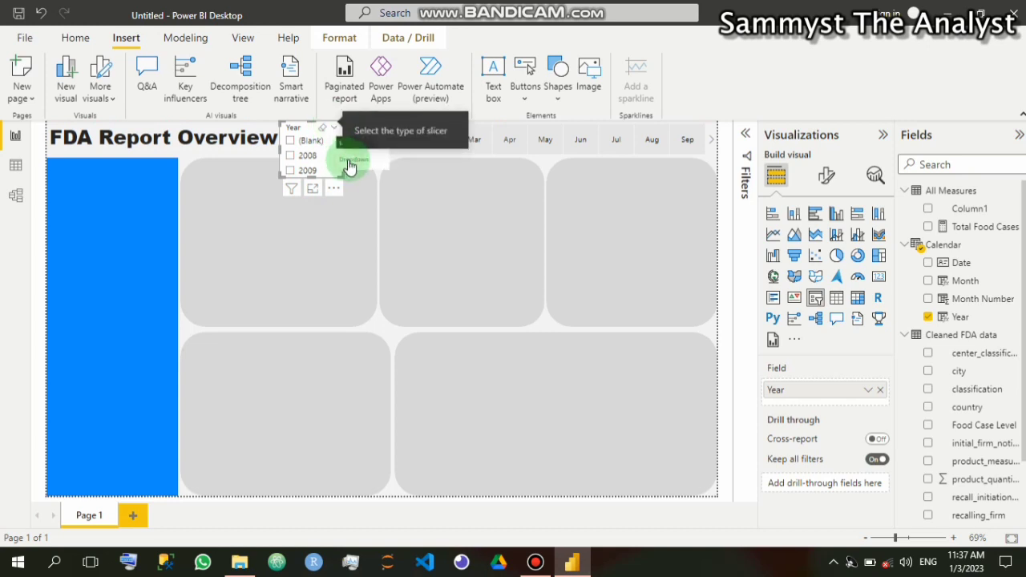
click(348, 164)
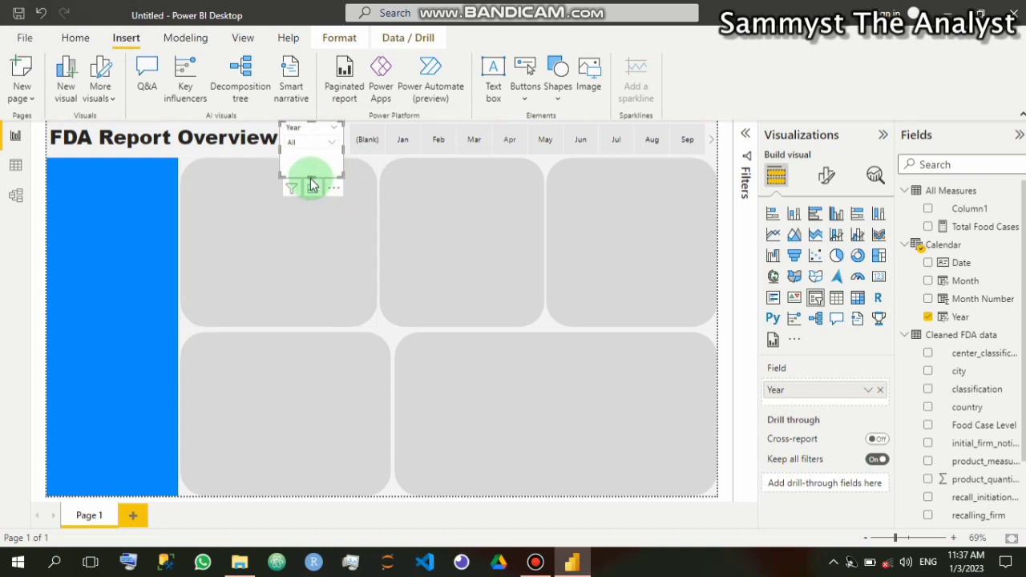
drag(310, 178, 312, 157)
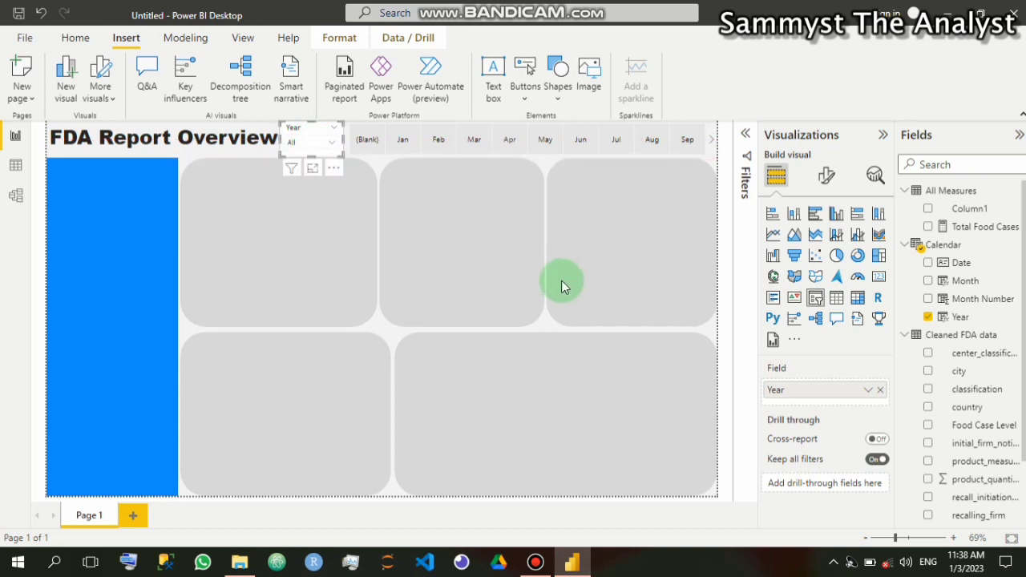
Set the Year slicer's values text to font size 13 and its font color to black
click(825, 175)
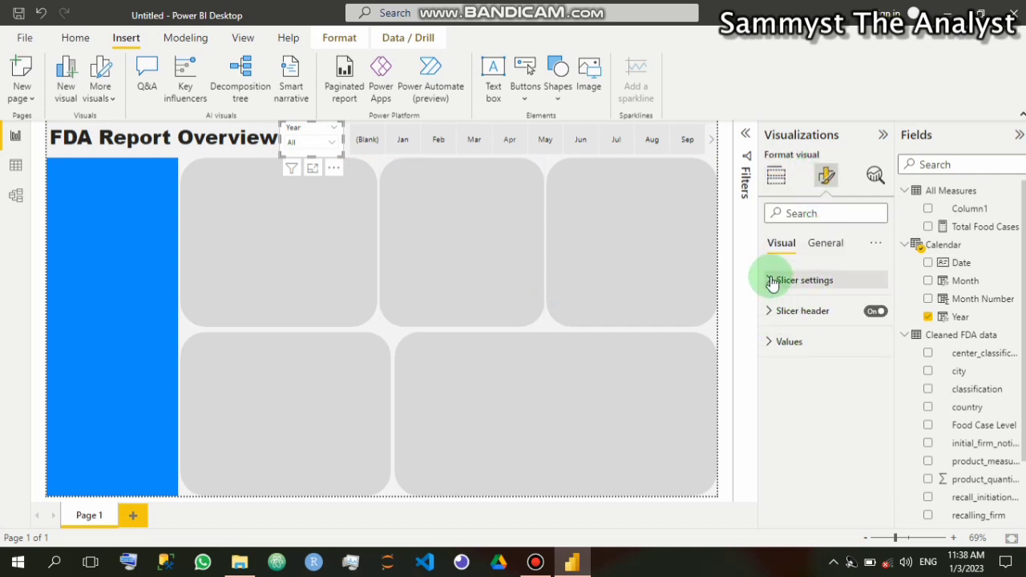
click(772, 281)
click(773, 281)
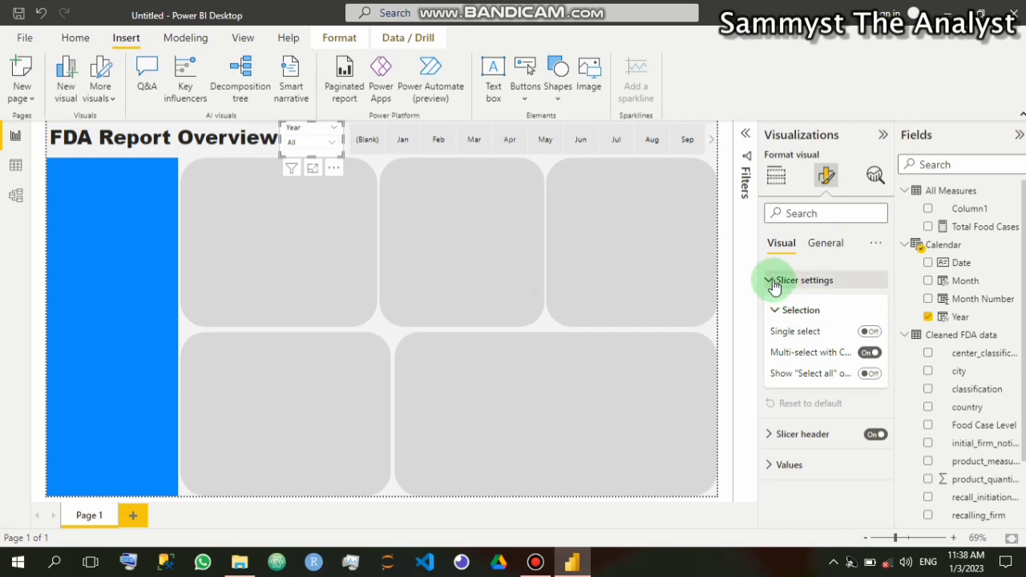
click(774, 343)
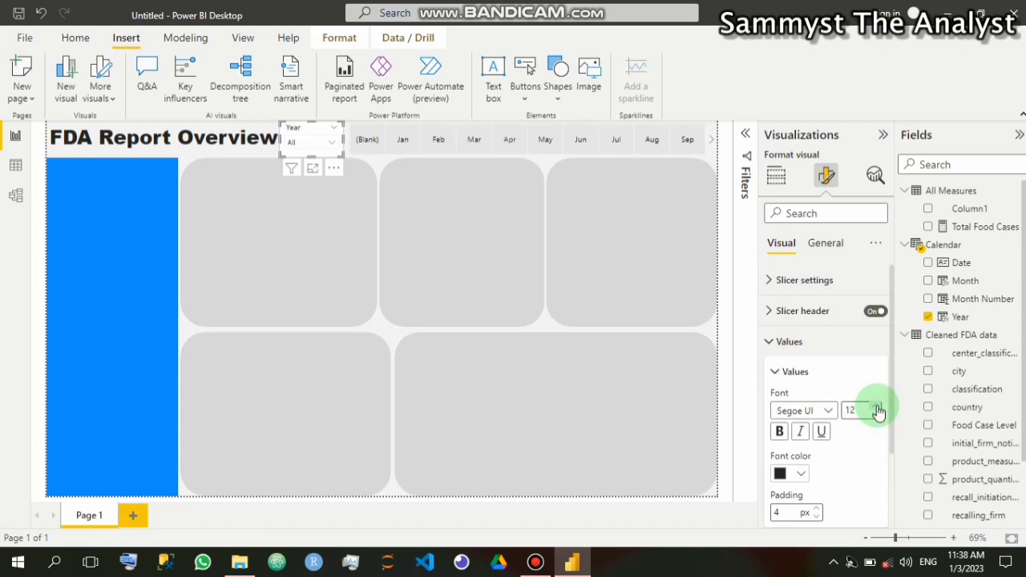
click(877, 407)
click(877, 407)
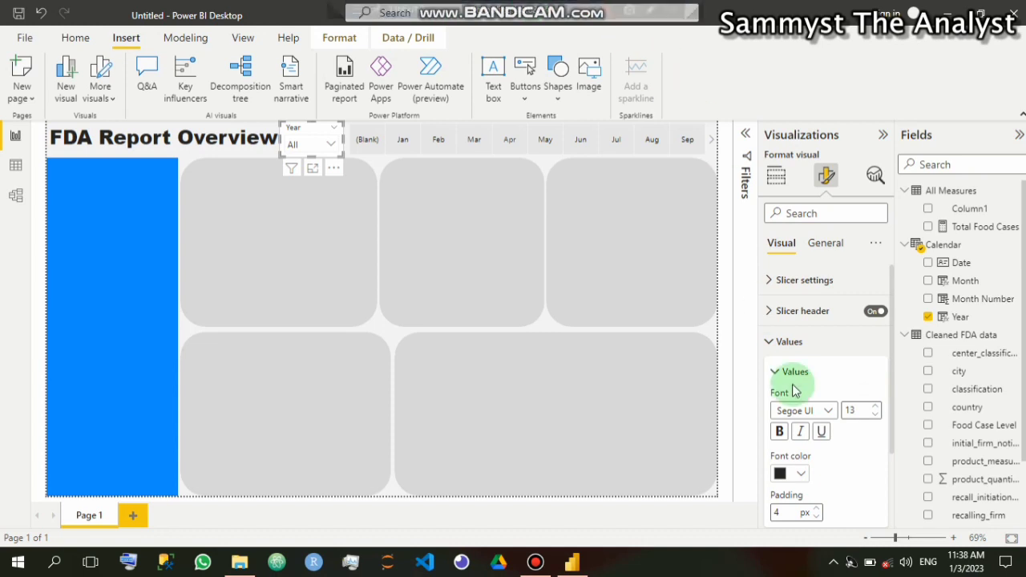
click(805, 475)
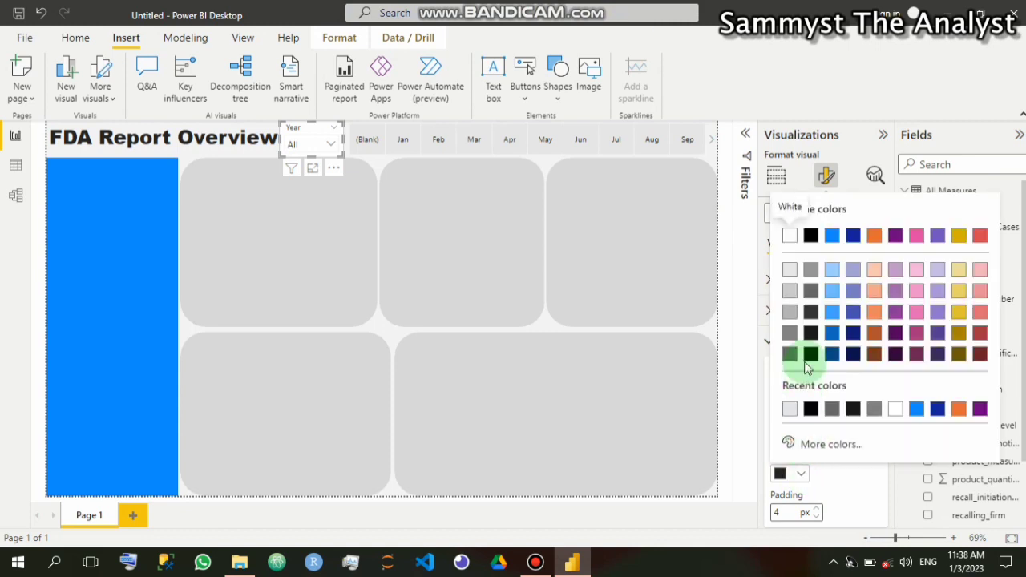
click(811, 238)
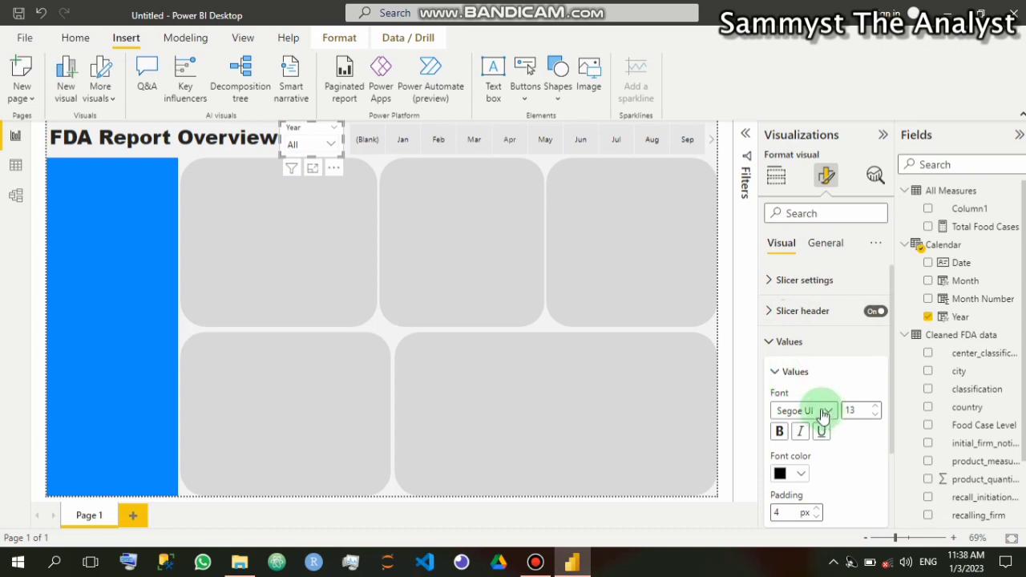
click(777, 372)
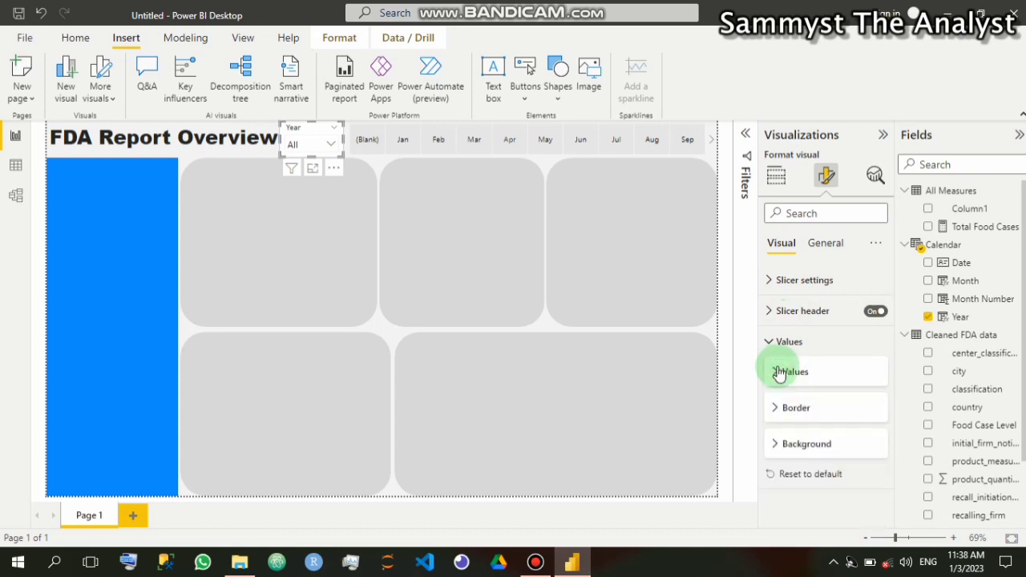
Turn off the Year slicer's background effect
click(819, 250)
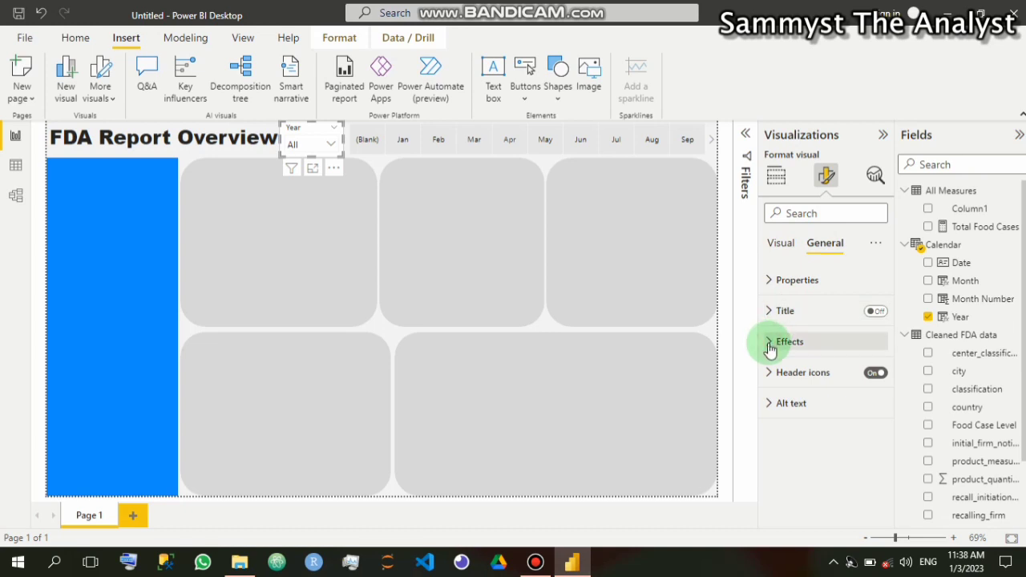
click(769, 344)
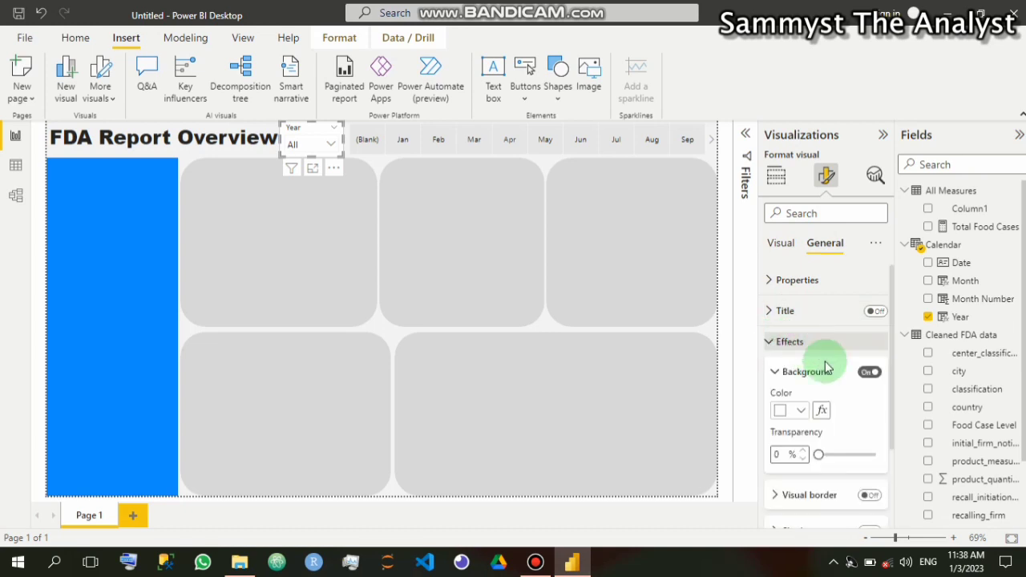
click(868, 372)
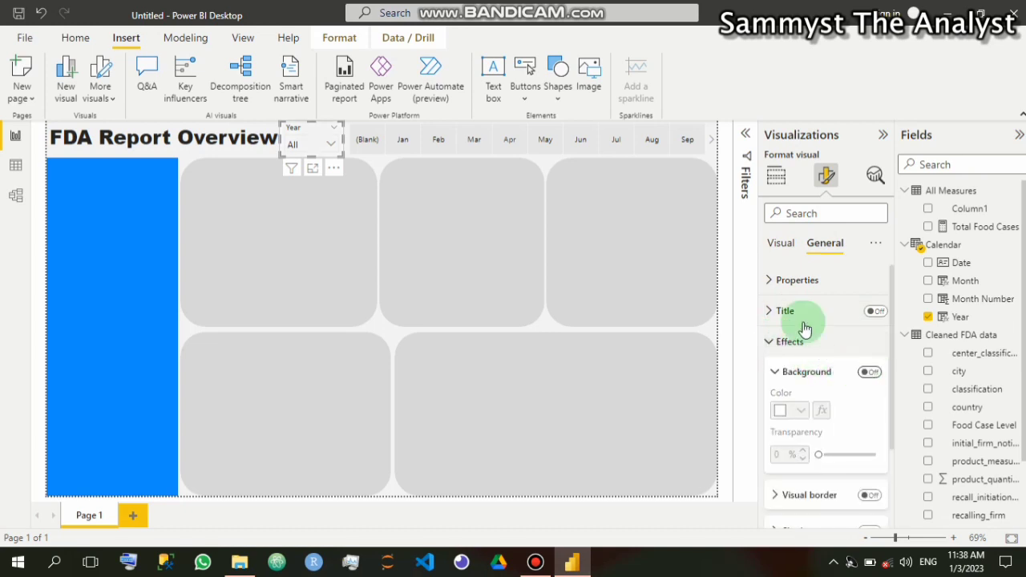
click(770, 345)
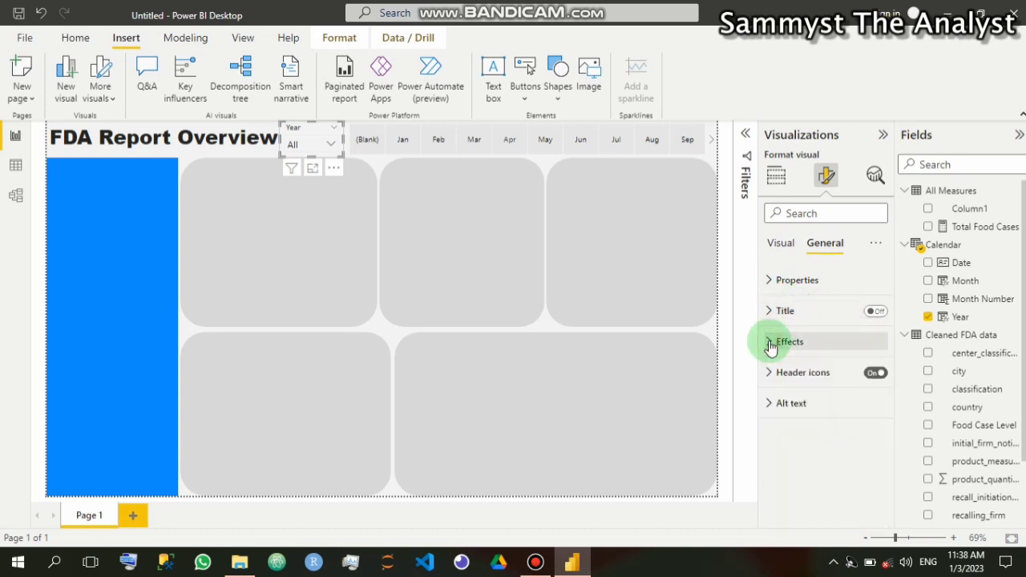
Set the font size of the Year slicer's header text to 13
click(781, 244)
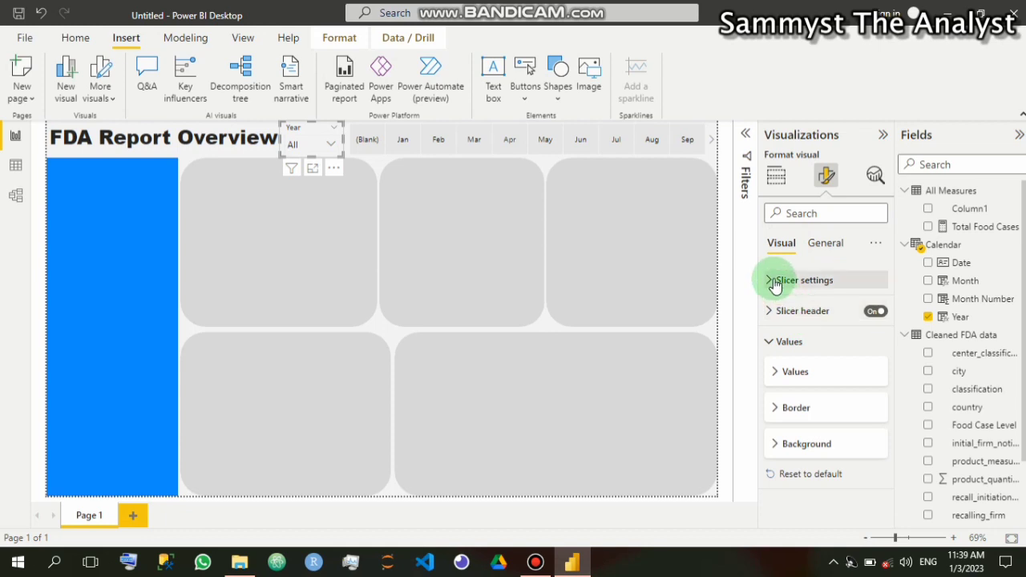
click(771, 343)
click(768, 341)
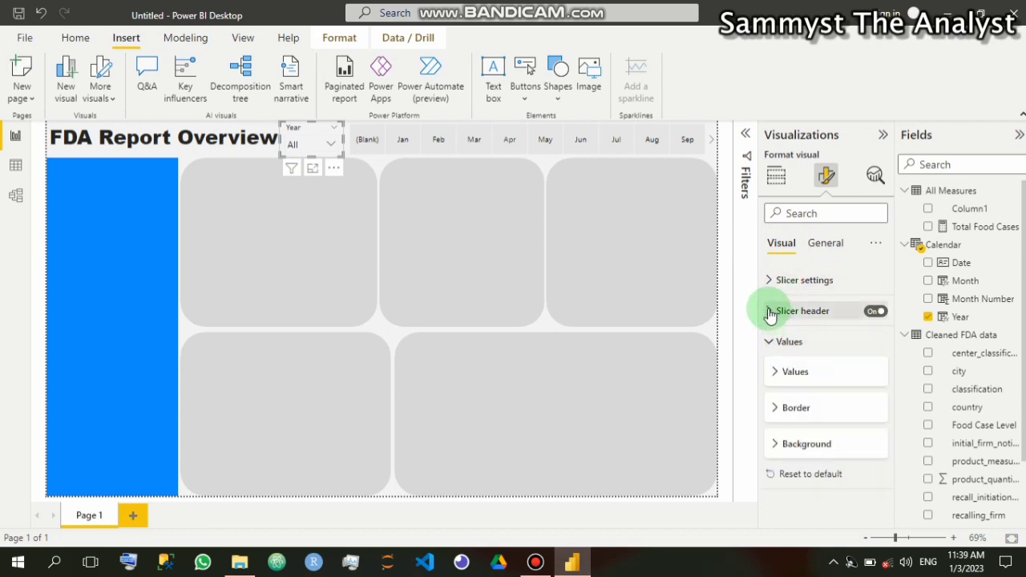
click(770, 313)
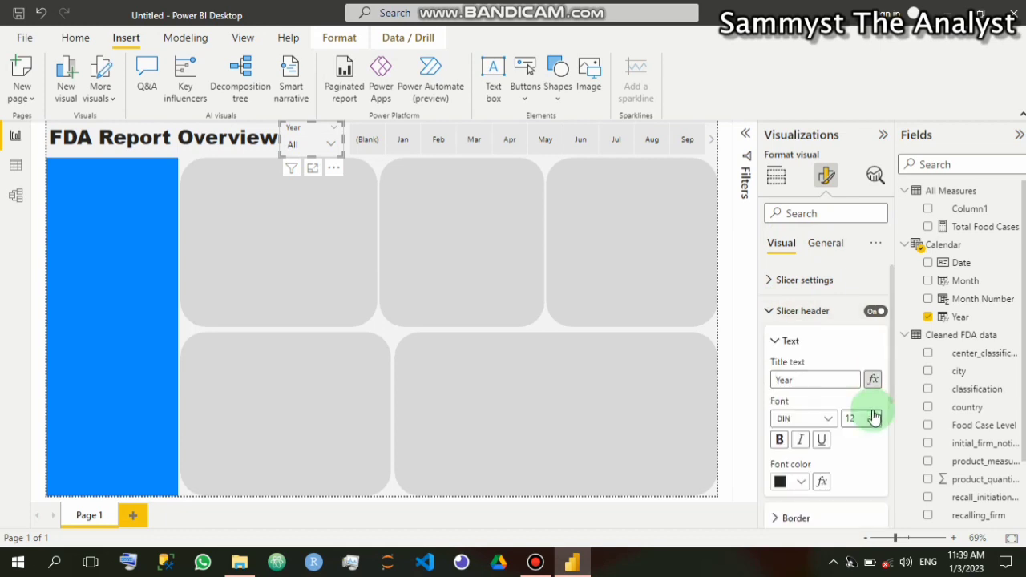
click(875, 416)
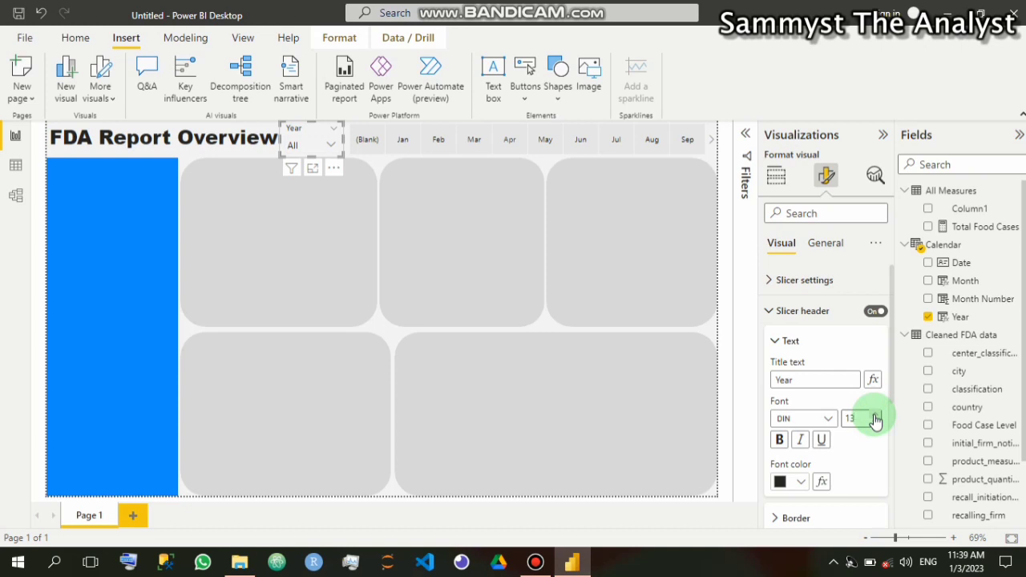
Set the font color of the Year slicer's header text to black
click(802, 482)
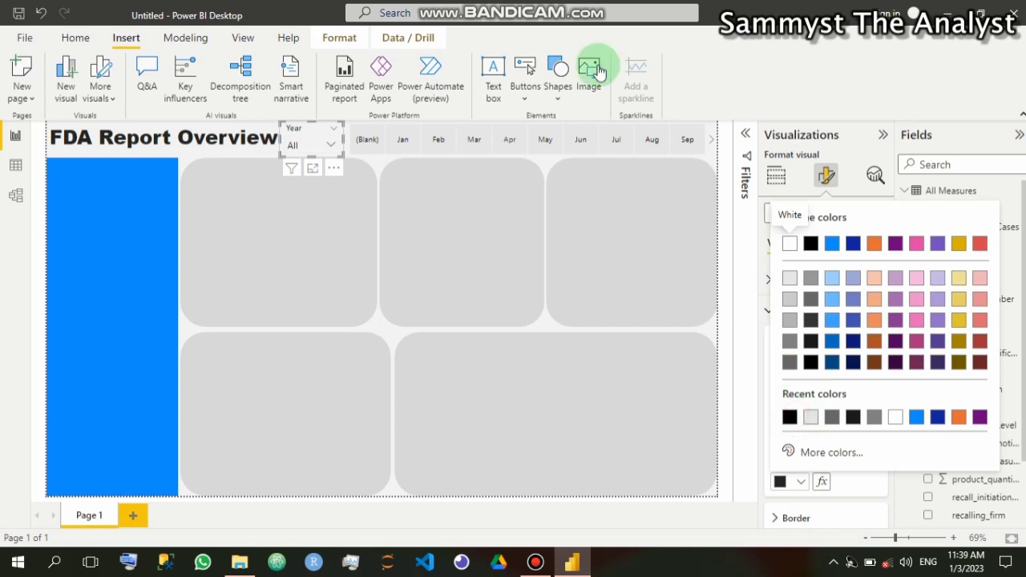
mouse_move(547, 7)
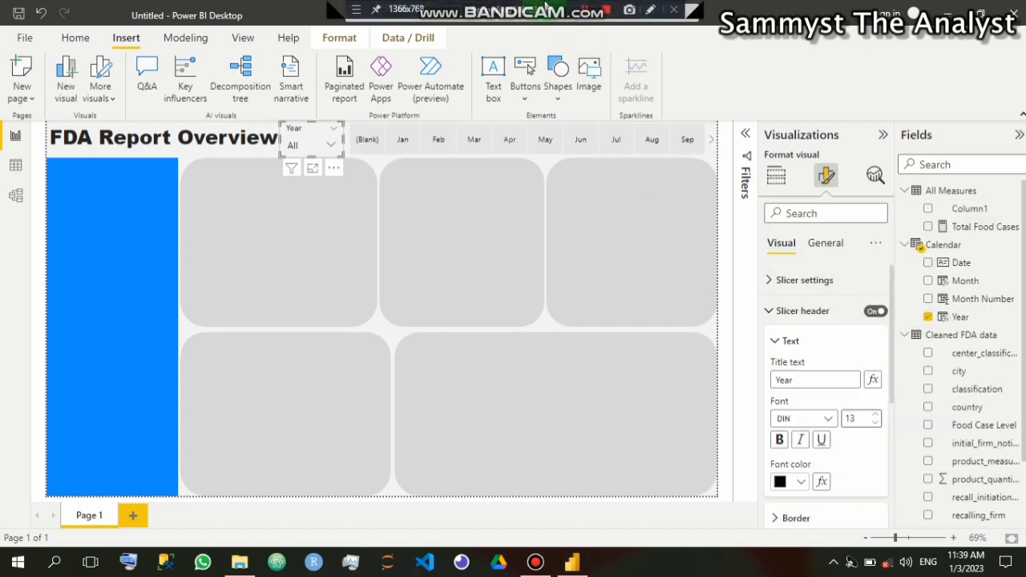
click(774, 342)
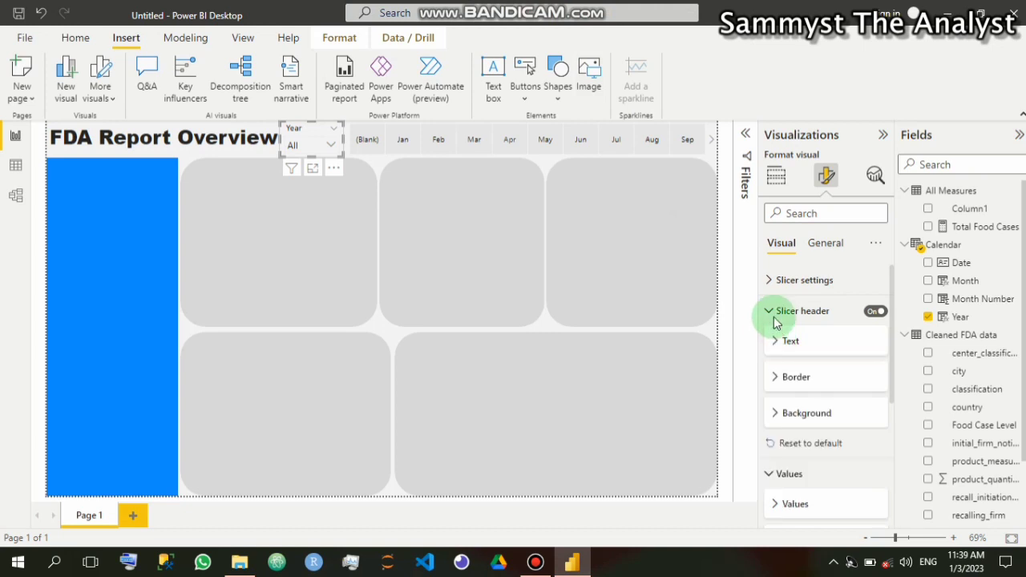
click(770, 309)
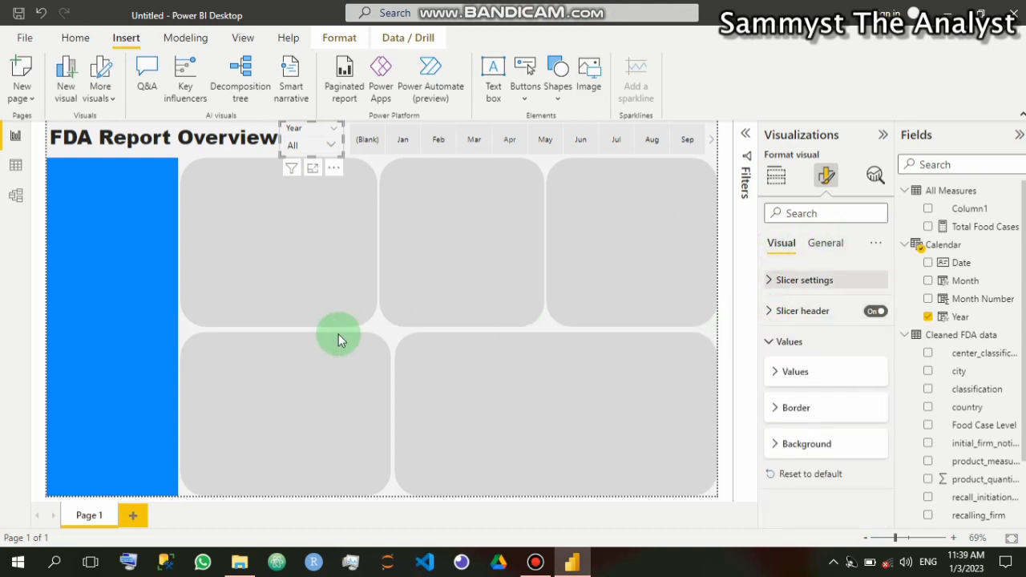
click(388, 333)
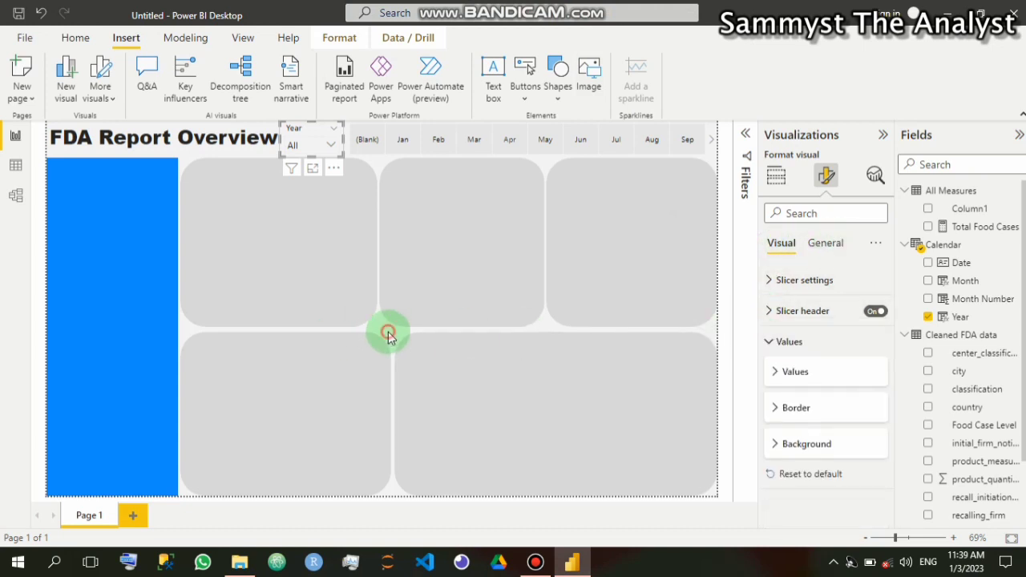
Narrow the wide grey rectangle in the lower row by moving its left edge inward
click(415, 419)
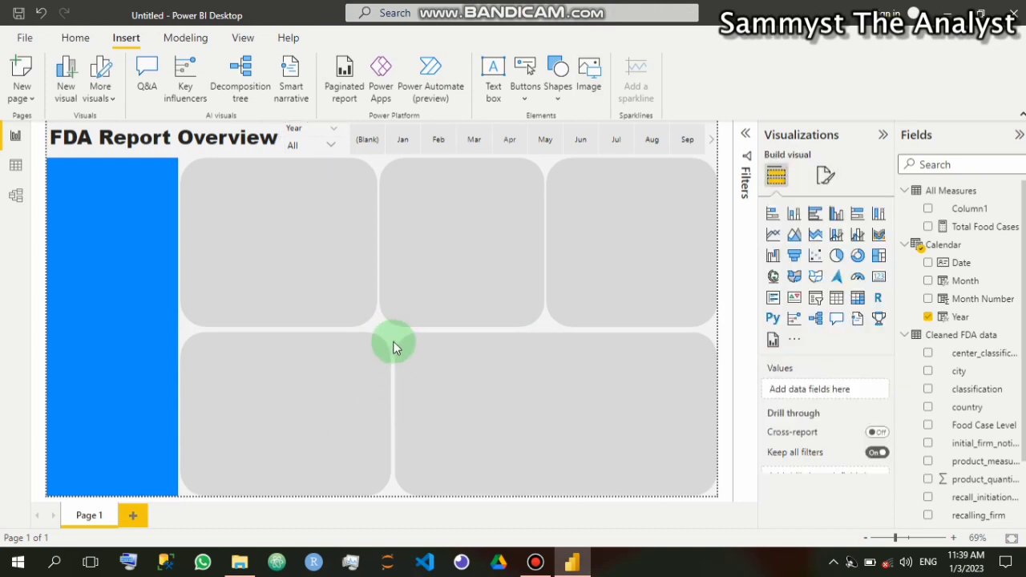
click(424, 361)
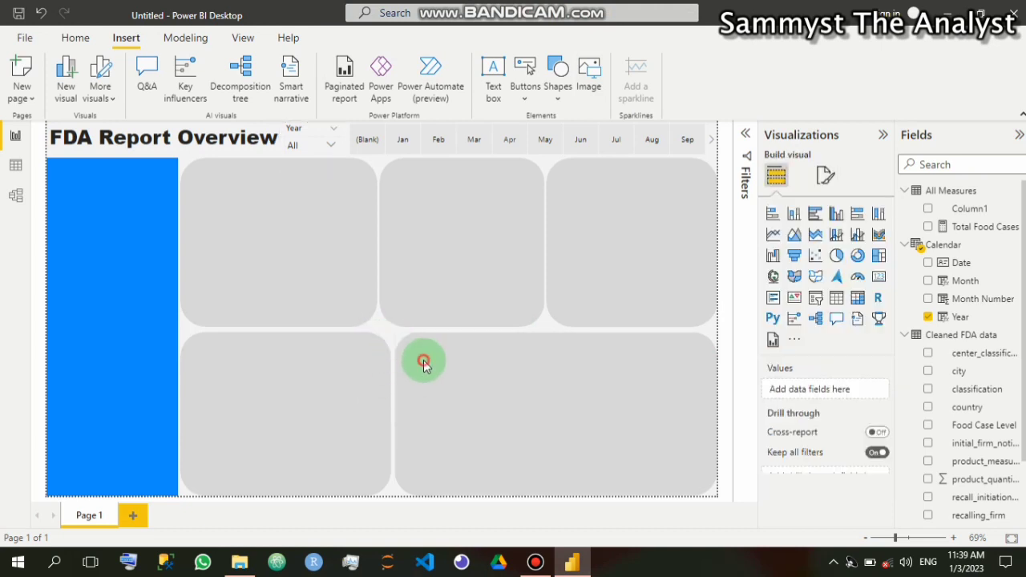
click(418, 404)
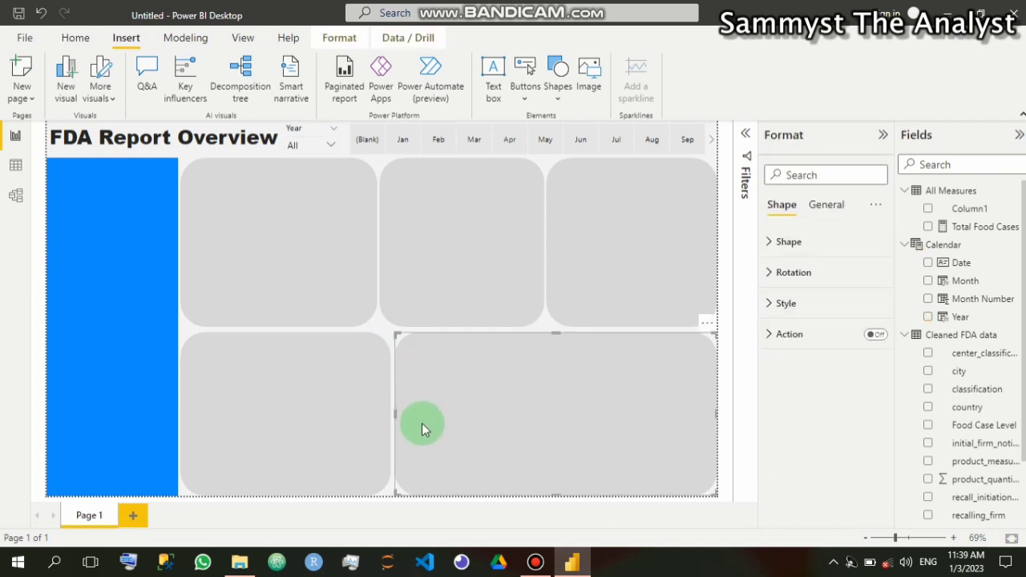
drag(395, 413, 410, 410)
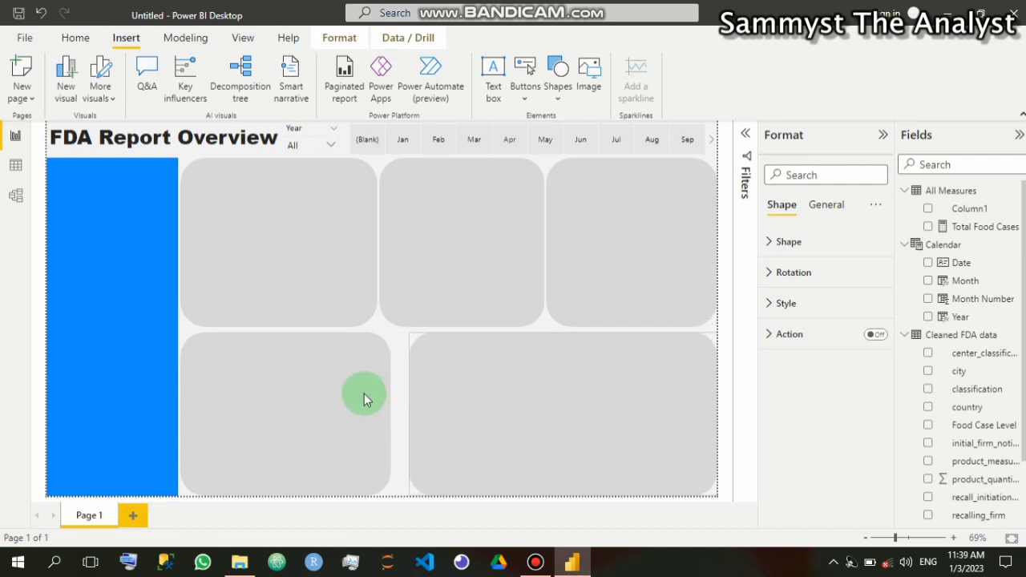
Widen the lower-left grey rectangle toward the wide one and nudge it slightly up toward the upper row
click(390, 395)
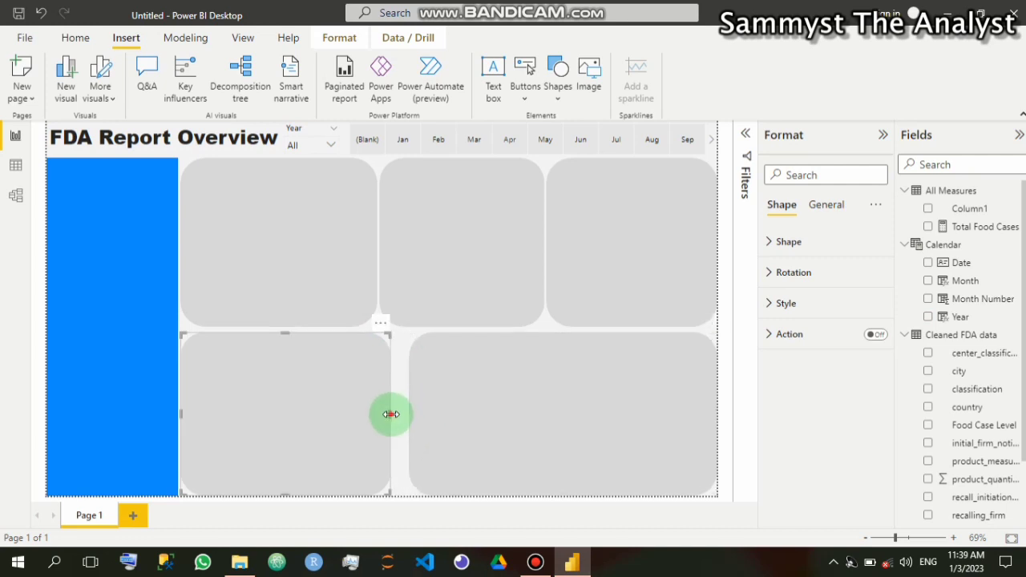
drag(391, 414, 403, 413)
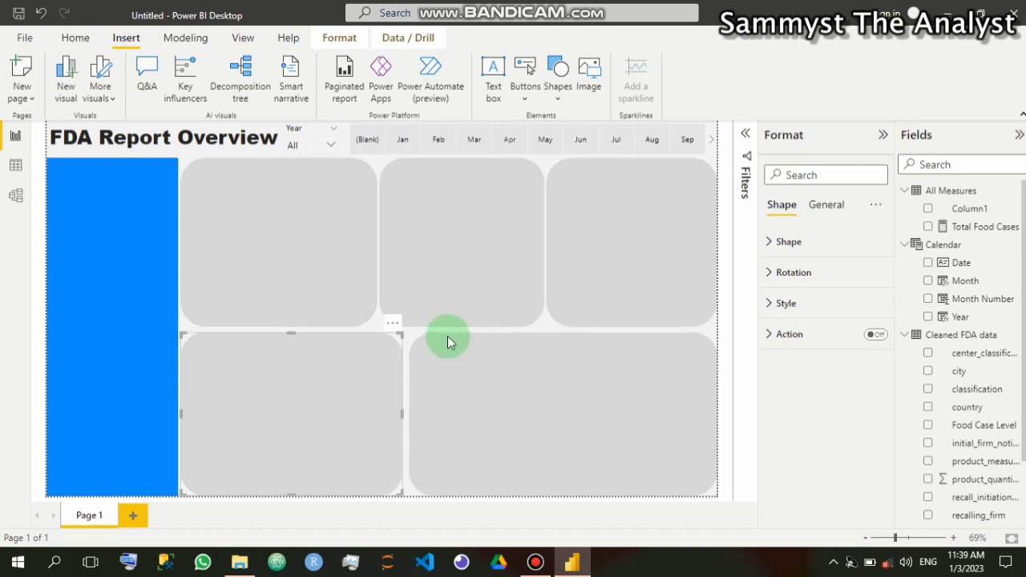
key(Up)
key(Up)
key(Up)
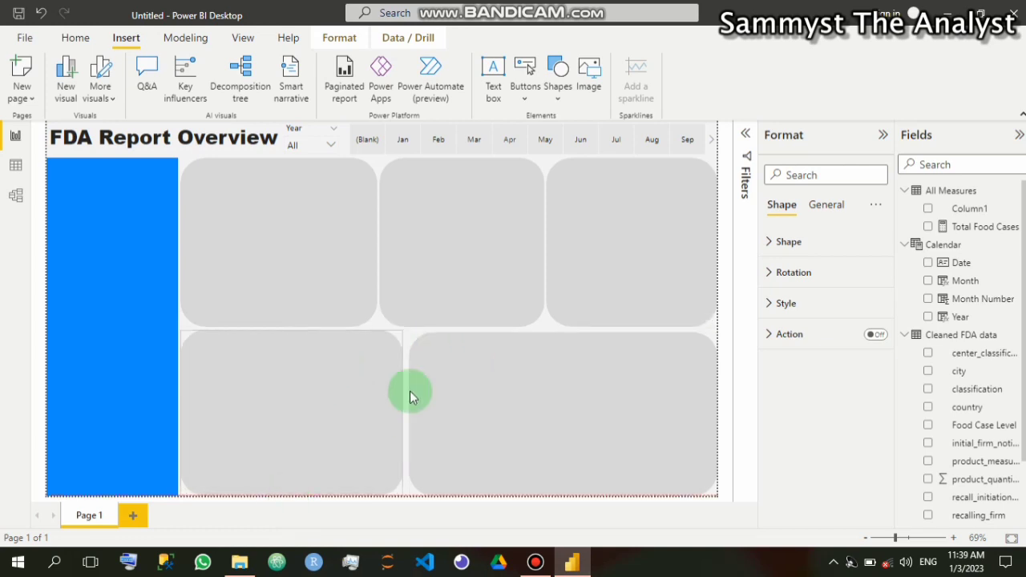
Nudge the wide lower rectangle left and up to tighten the gaps, and stretch its lower-right corner to the page's edges
click(460, 362)
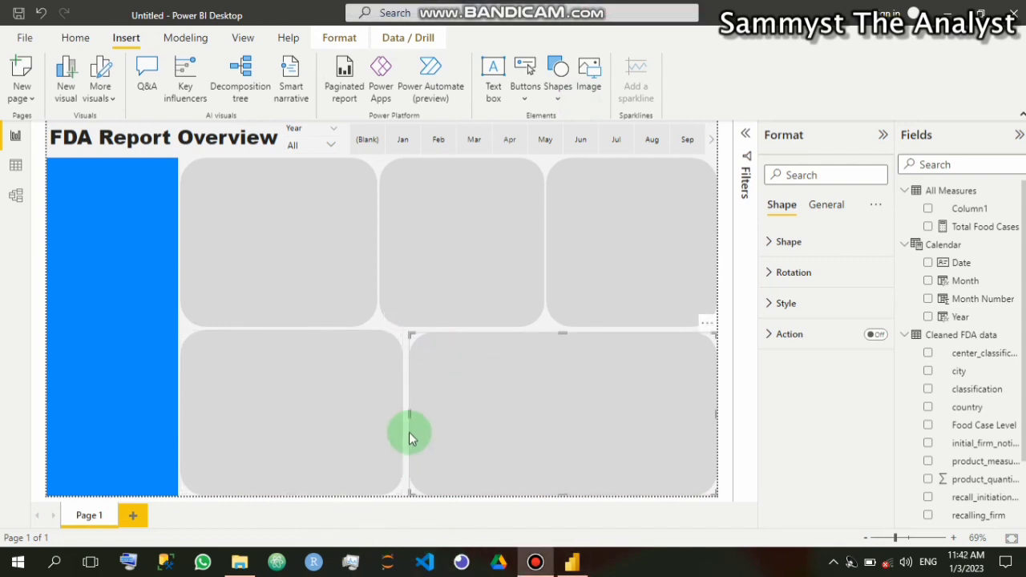
drag(409, 415, 409, 415)
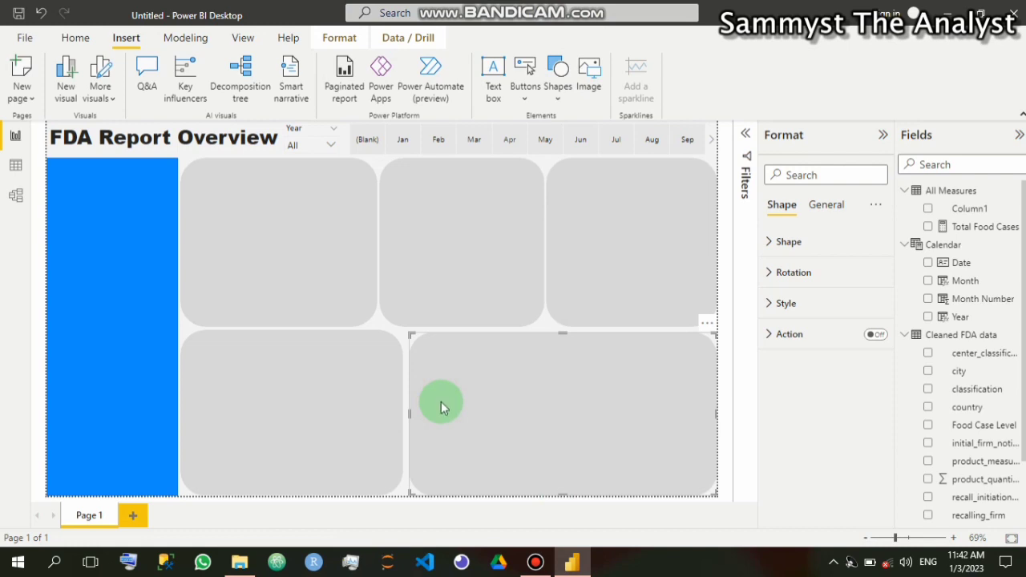
key(Left)
key(Left)
key(Left)
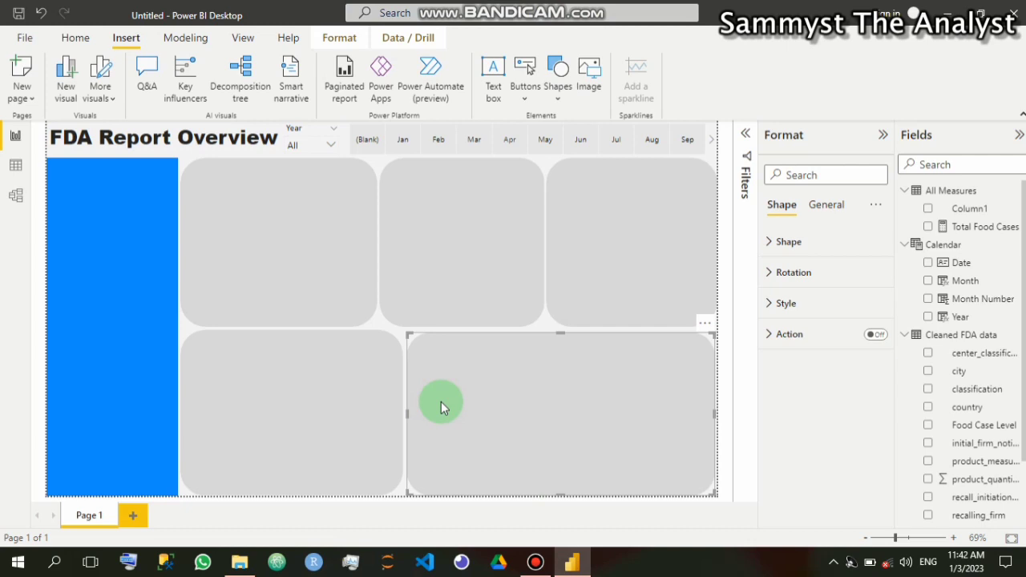
key(Left)
key(Left)
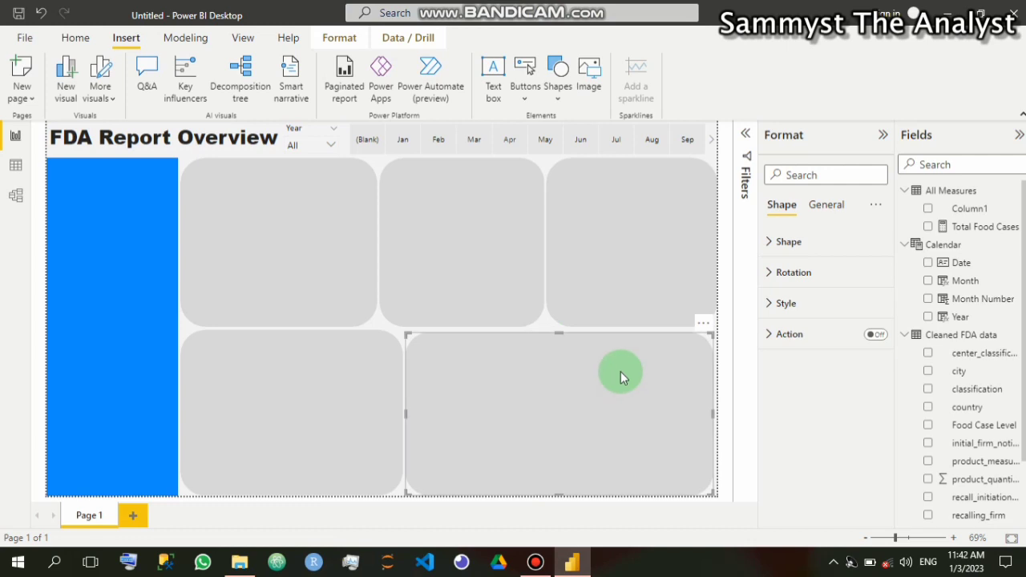
key(Up)
key(Up)
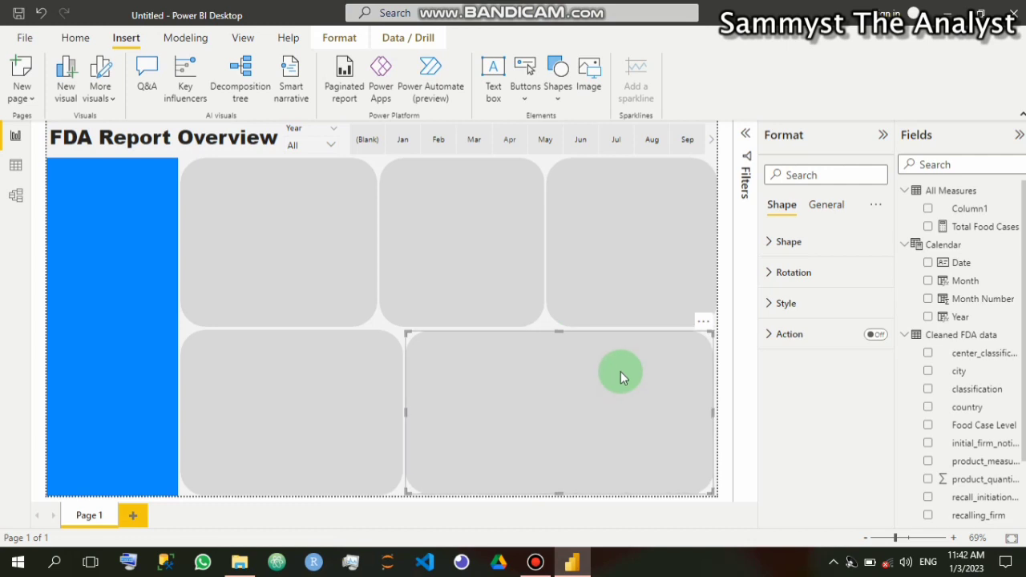
key(Up)
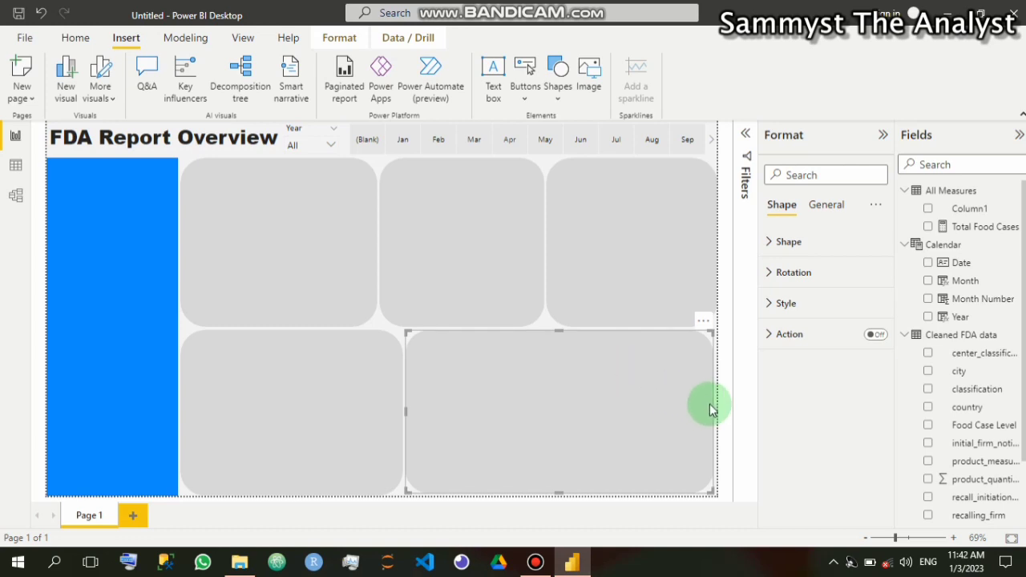
click(723, 502)
drag(723, 501, 722, 494)
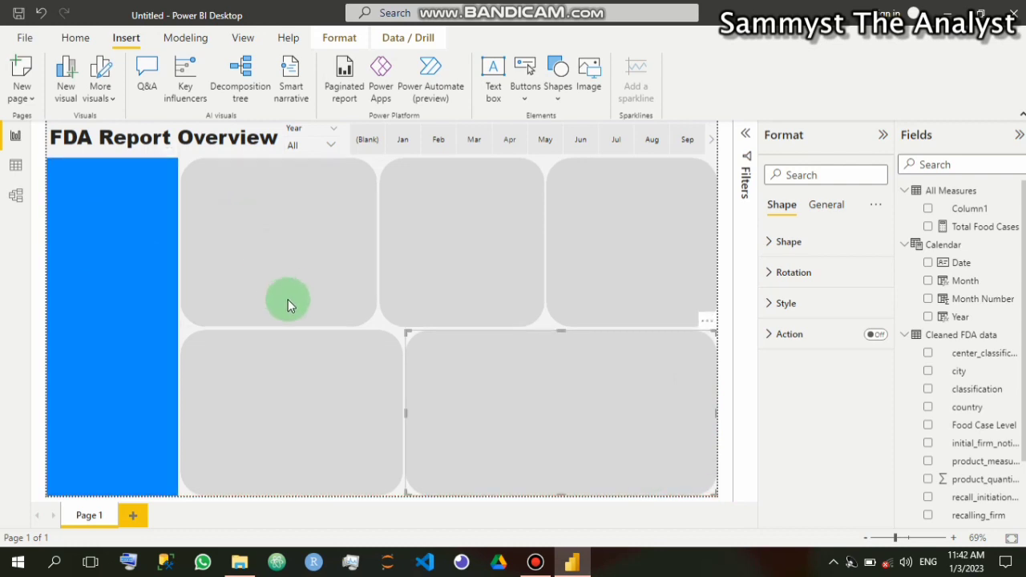
Duplicate the upper-left grey rectangle, place the copy at the top of the blue side panel, and shrink it to the panel's width
click(283, 192)
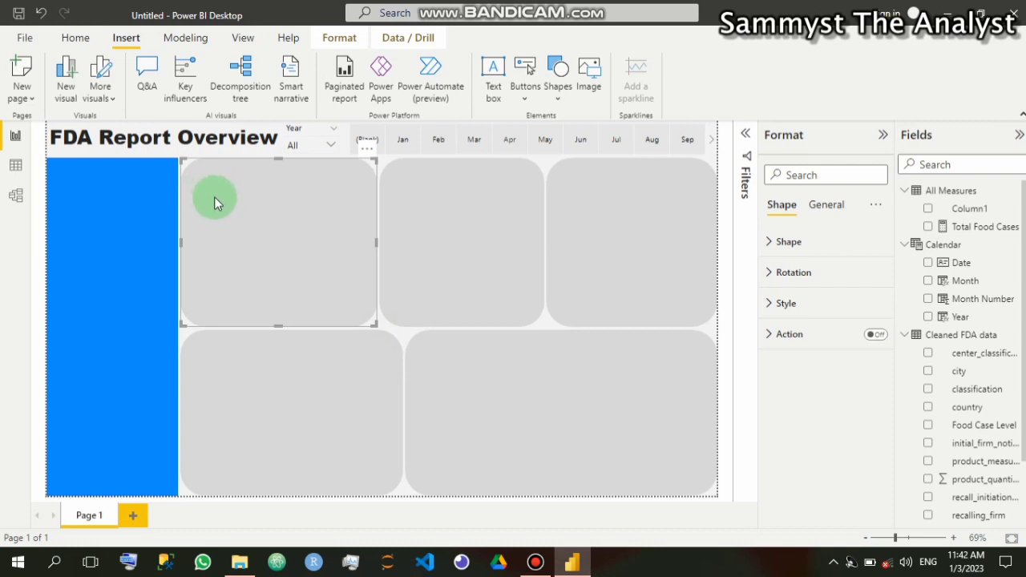
key(ctrl+v)
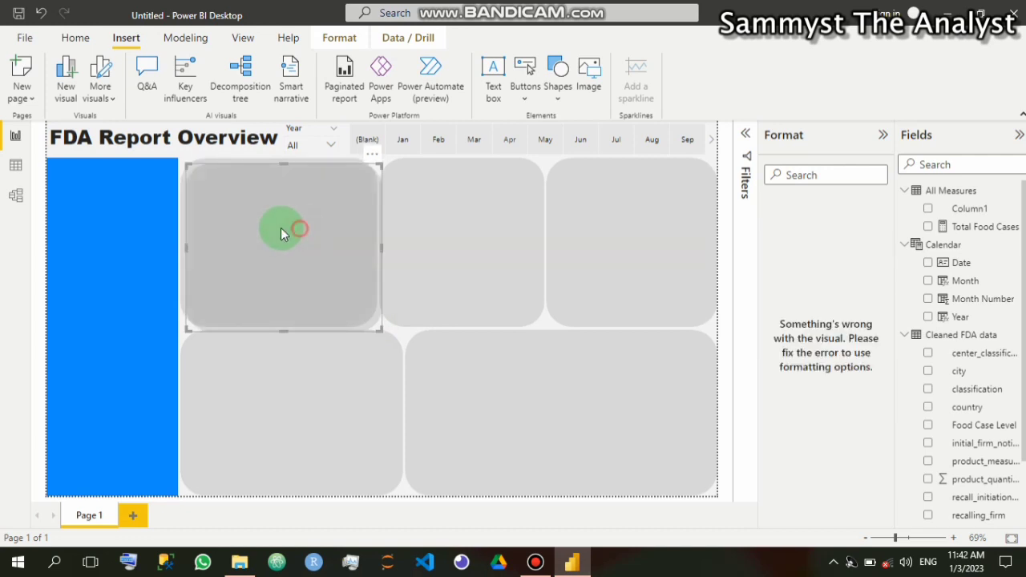
drag(263, 230, 127, 200)
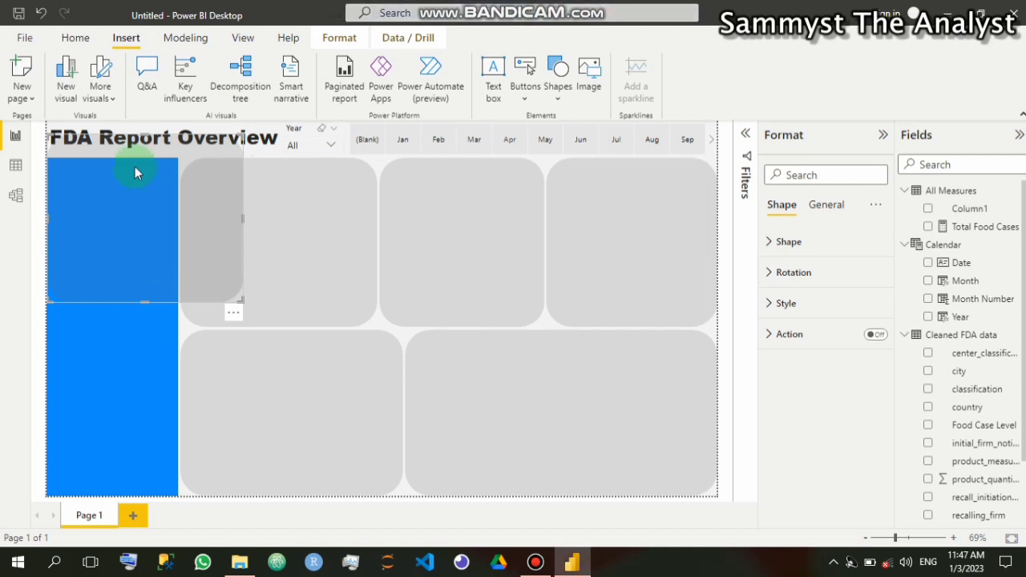
drag(139, 178, 130, 182)
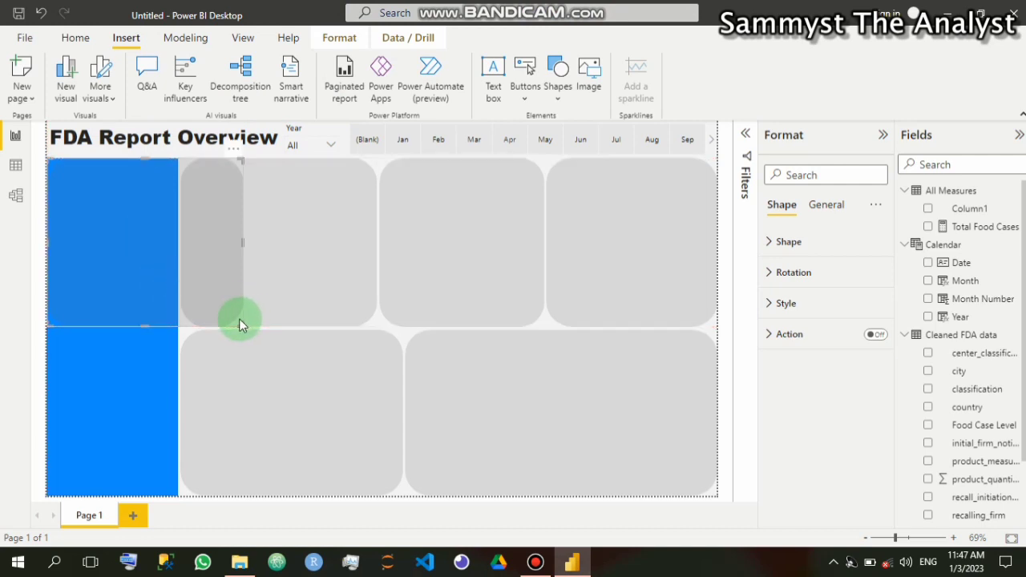
drag(236, 318, 179, 282)
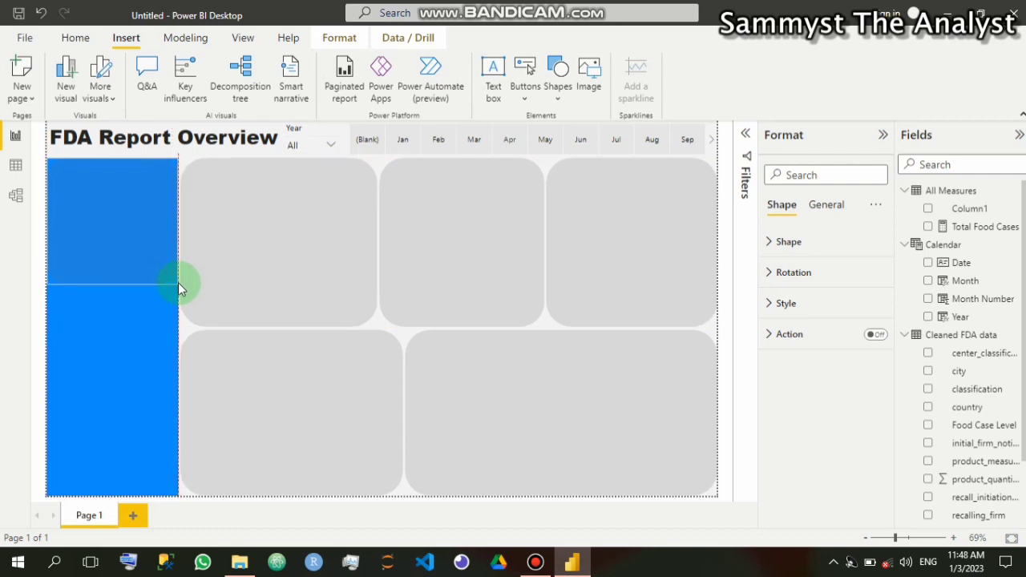
click(105, 258)
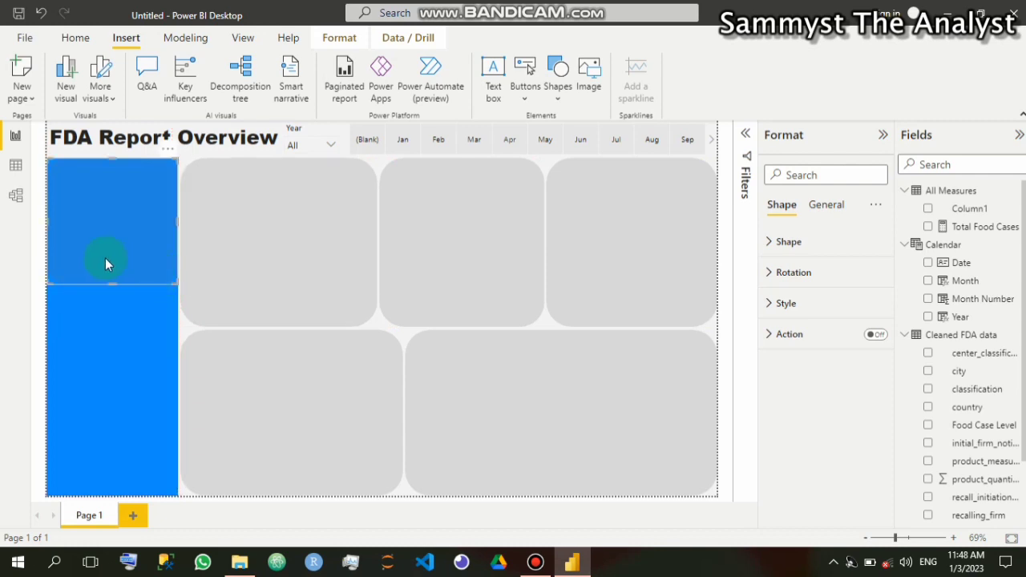
Set the rounded corners of the rectangle on the blue side panel to 10%
click(769, 243)
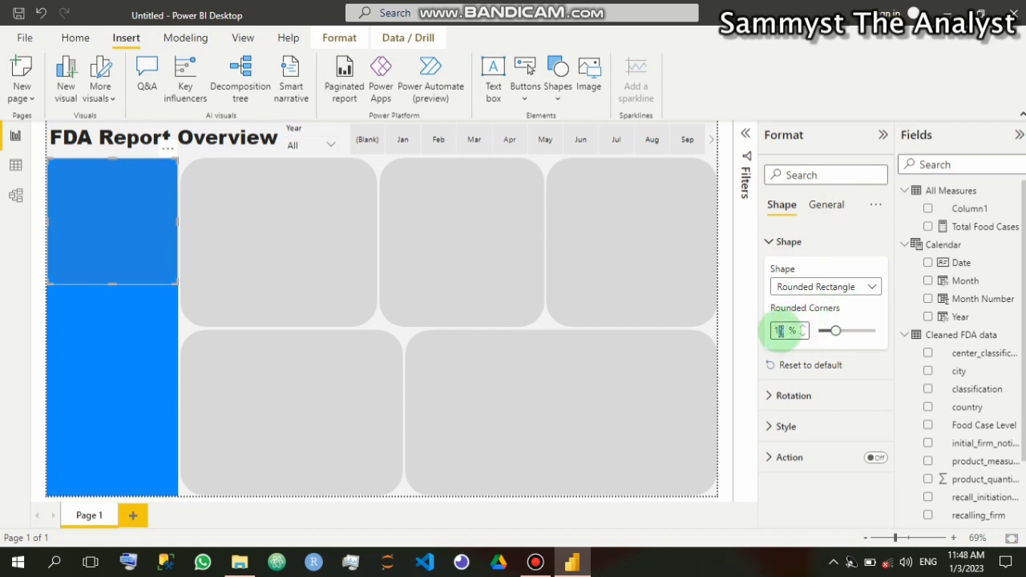
double_click(789, 330)
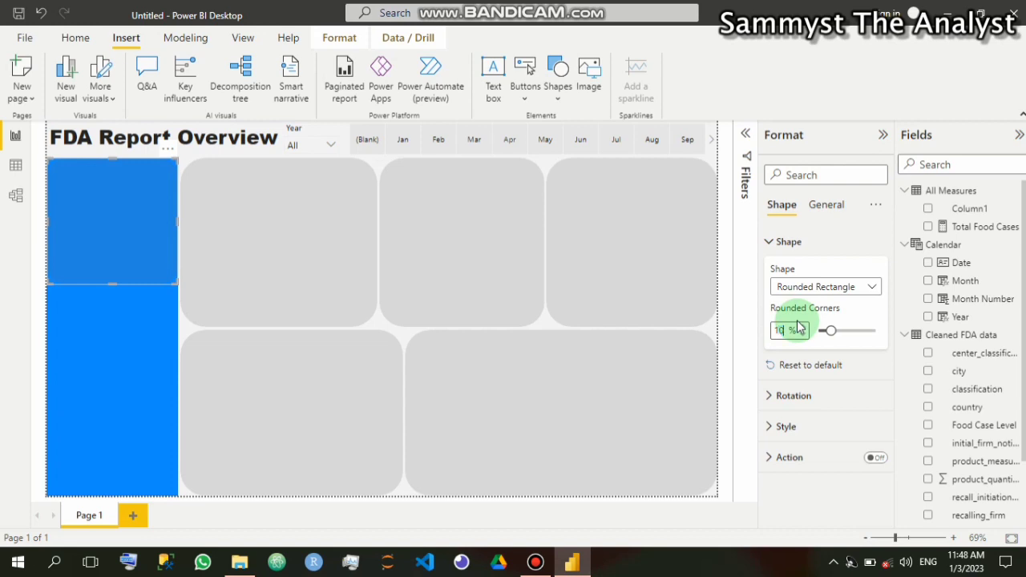
click(770, 242)
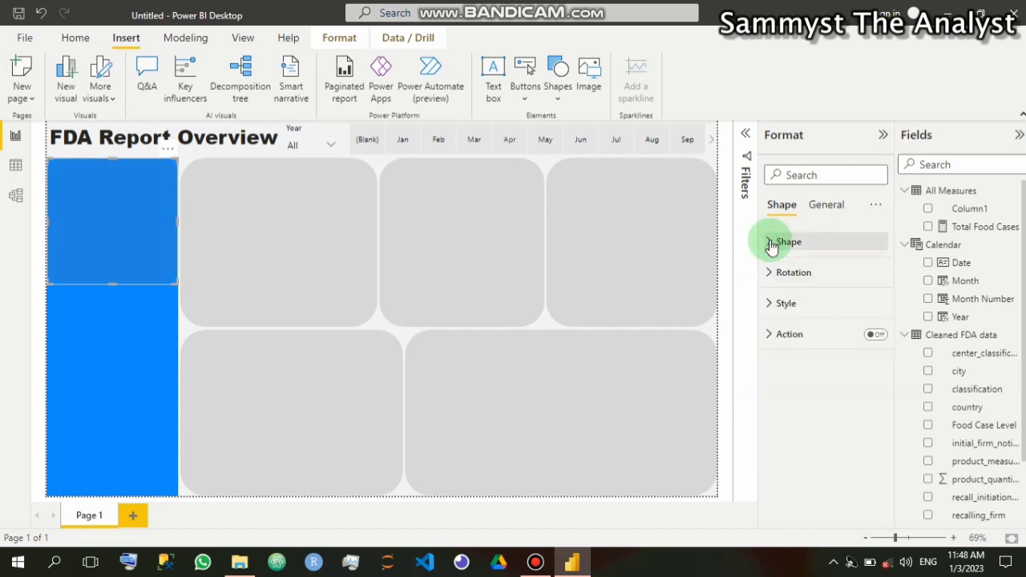
Turn on the background effect for the rectangle on the blue side panel
click(828, 208)
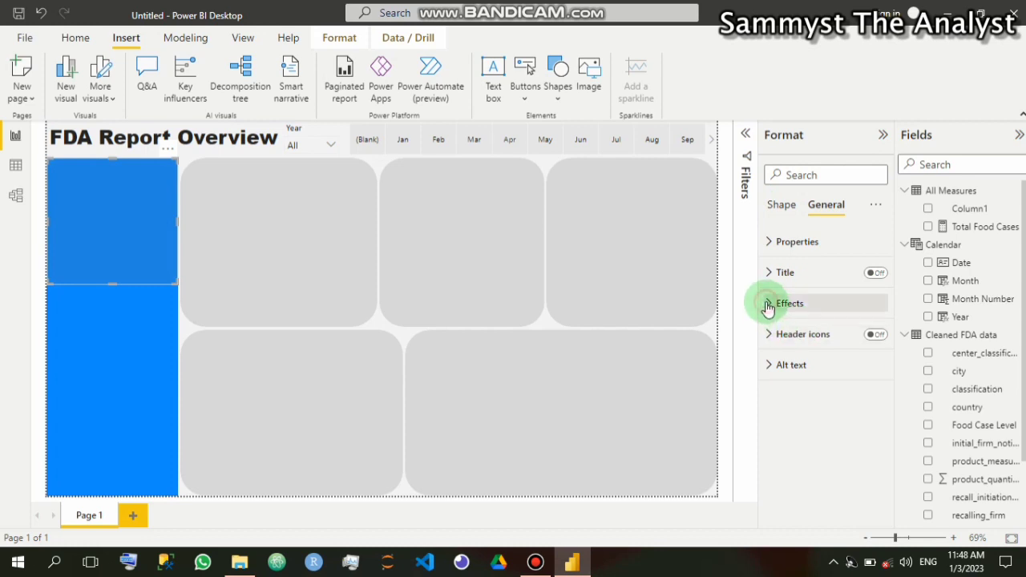
click(768, 304)
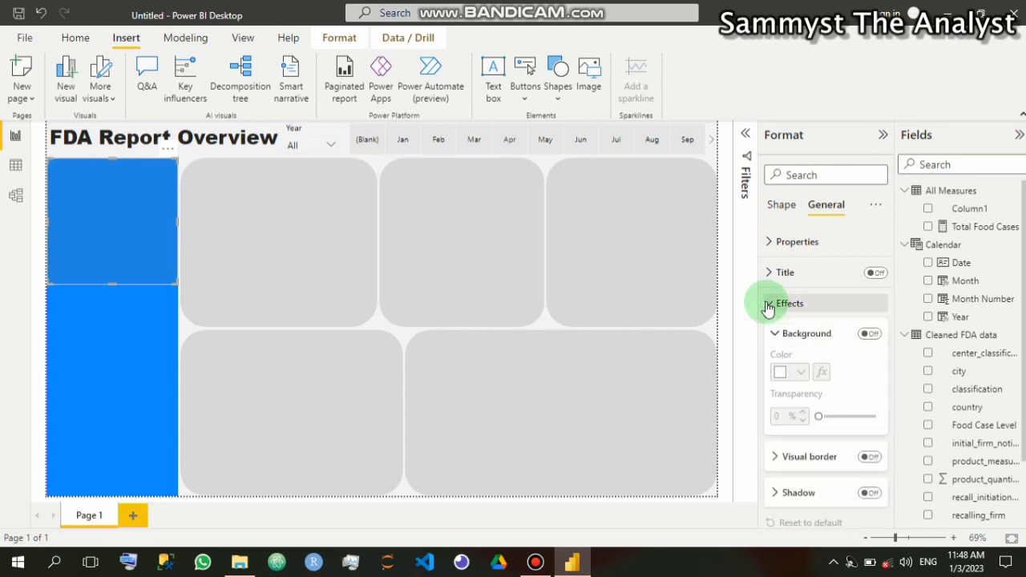
click(870, 335)
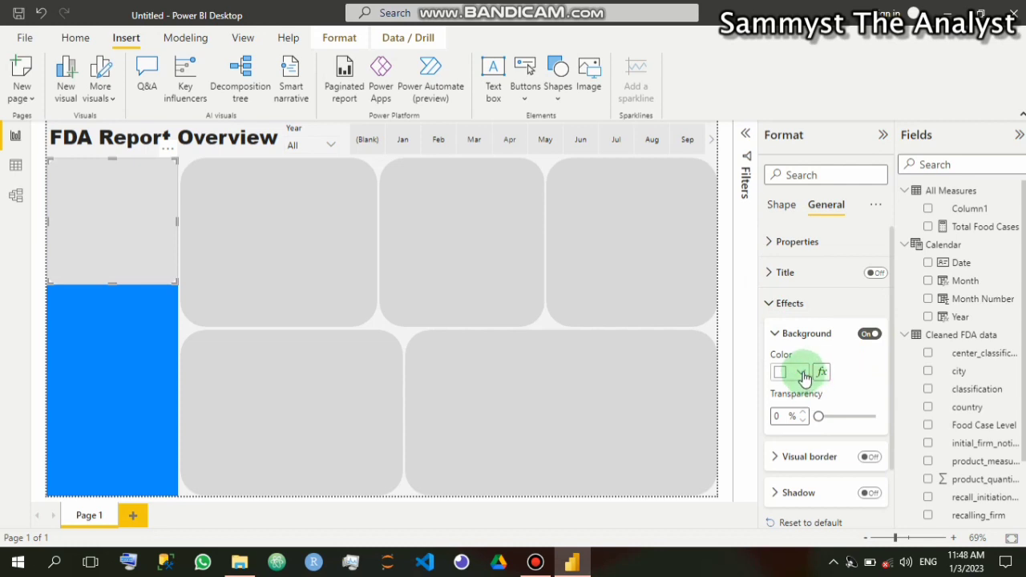
Set the background colour of the rectangle on the blue side panel to #666666
click(801, 374)
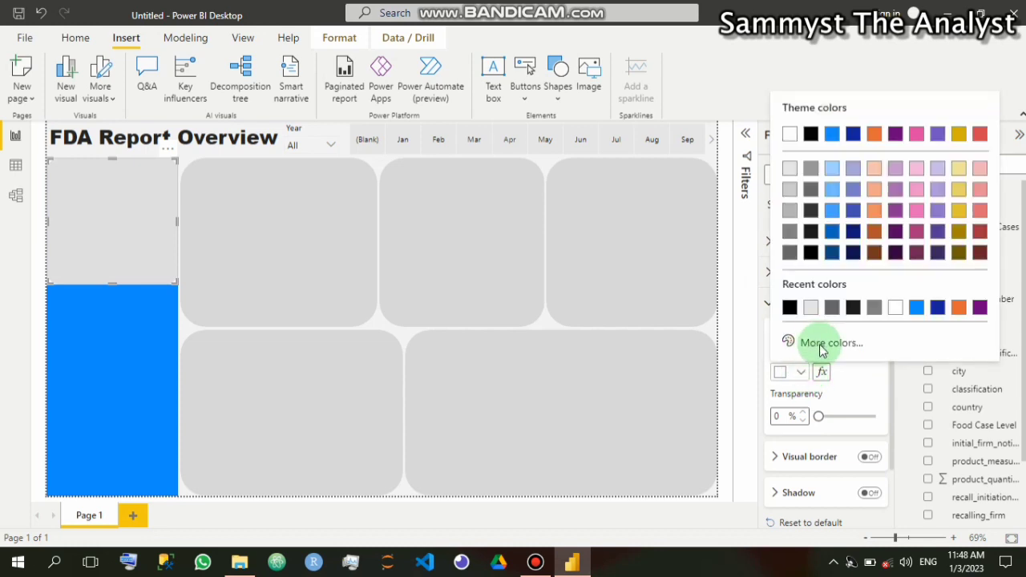
click(821, 350)
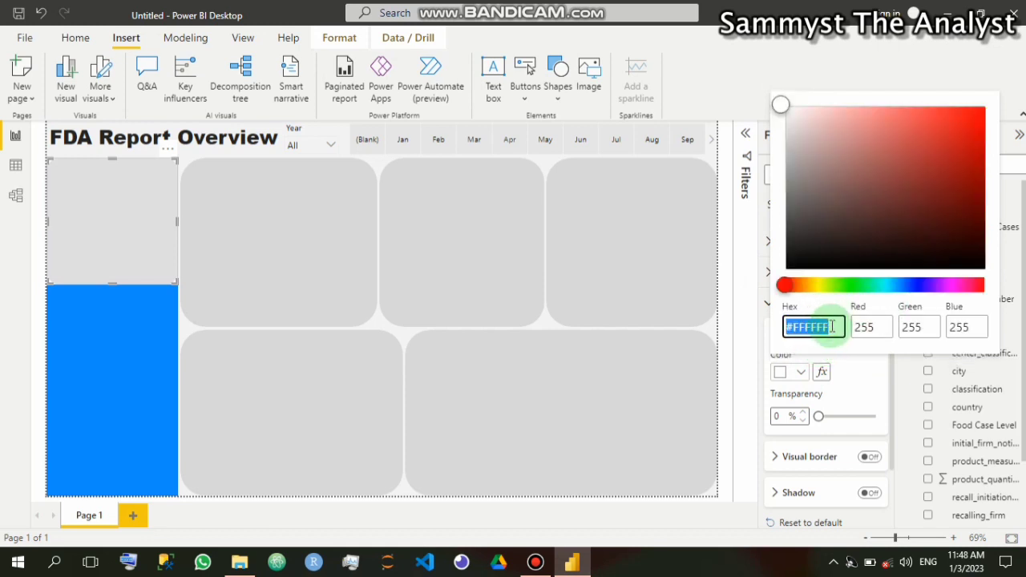
click(832, 326)
drag(831, 326, 792, 326)
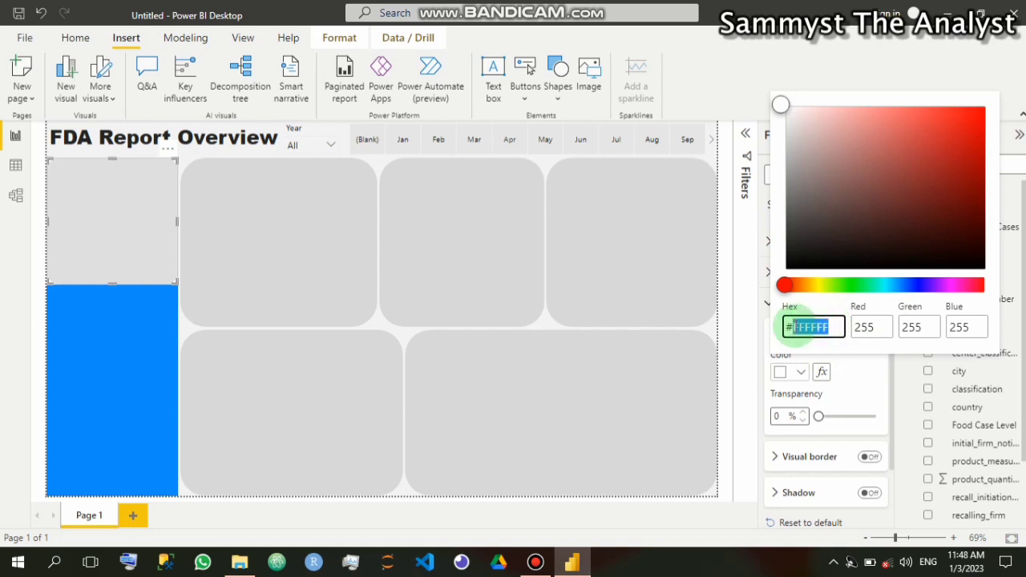
text(66)
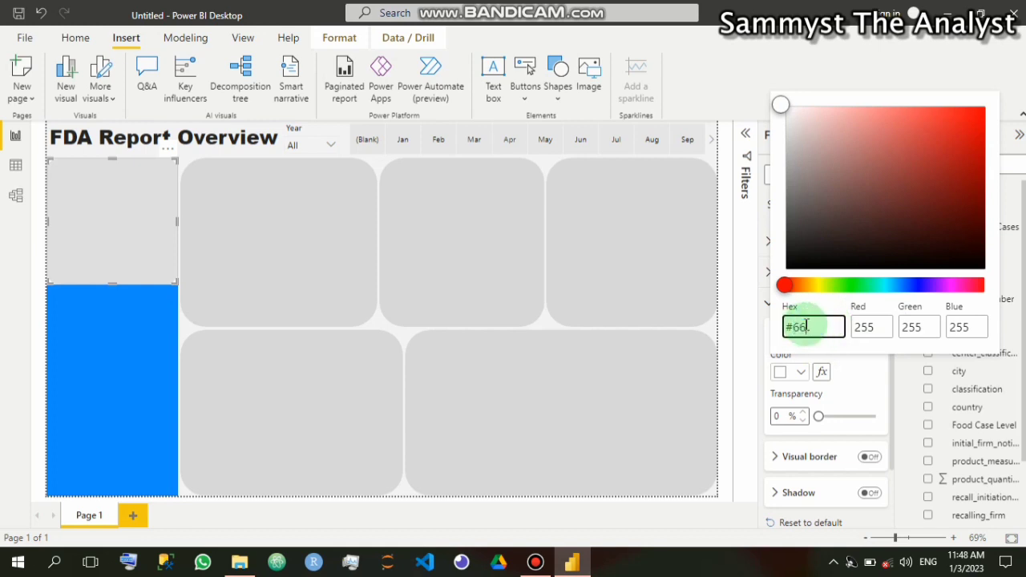
text(6666)
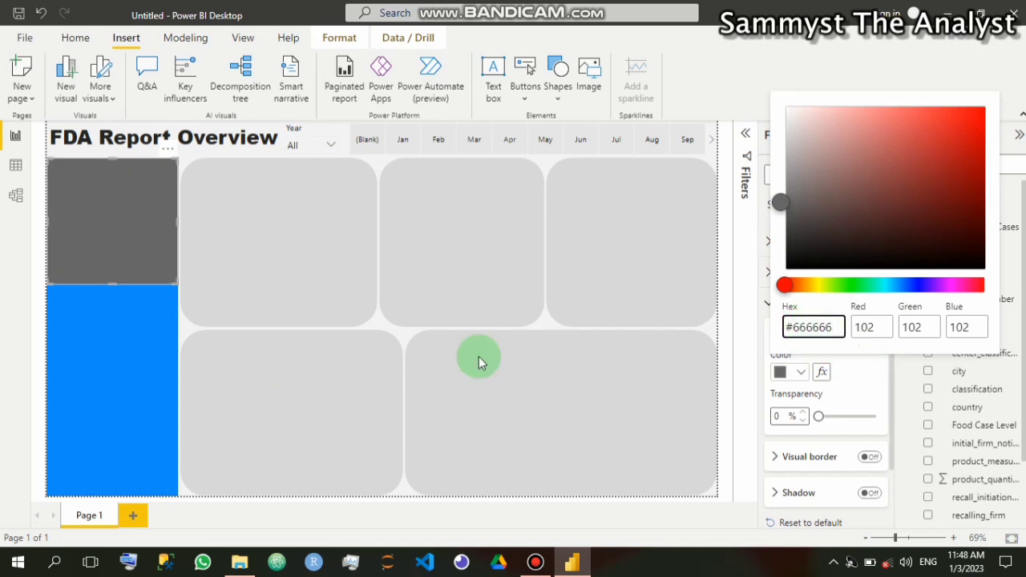
click(871, 365)
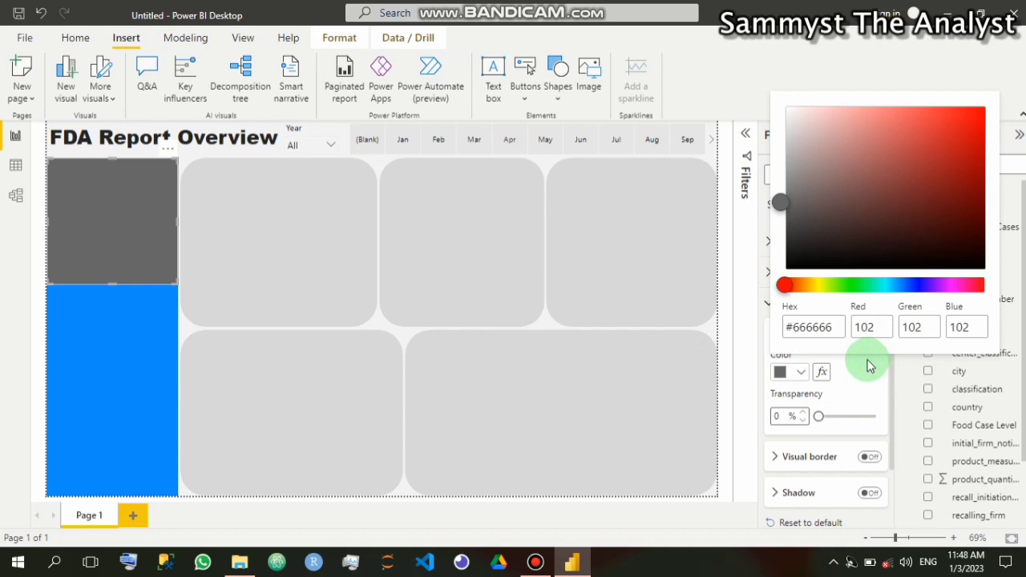
click(874, 369)
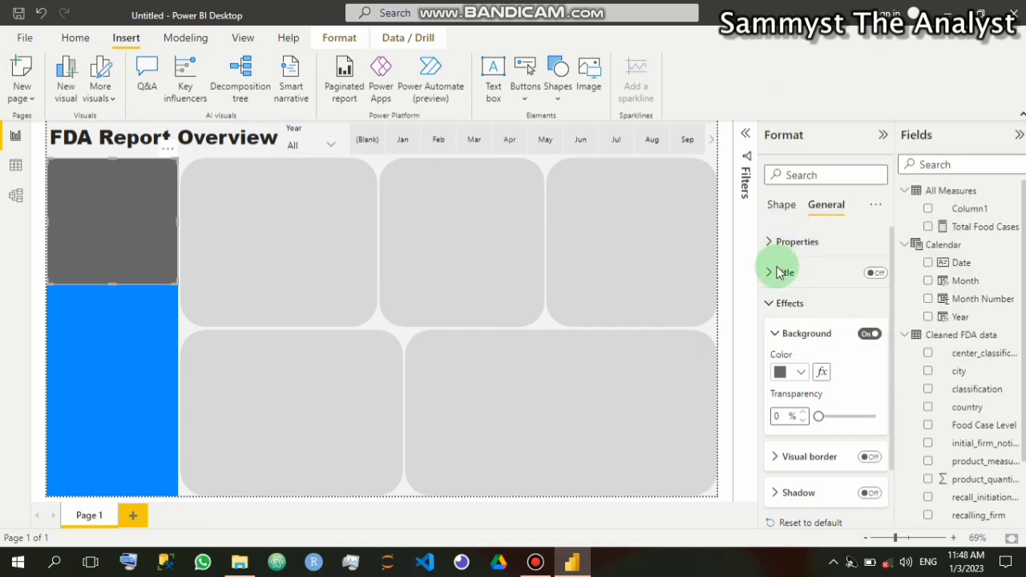
click(774, 335)
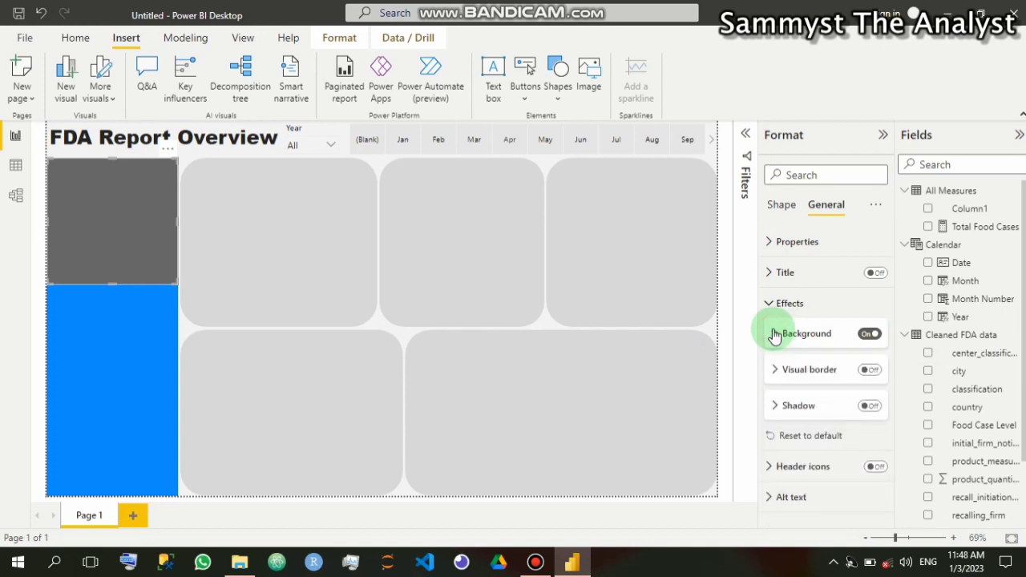
click(775, 305)
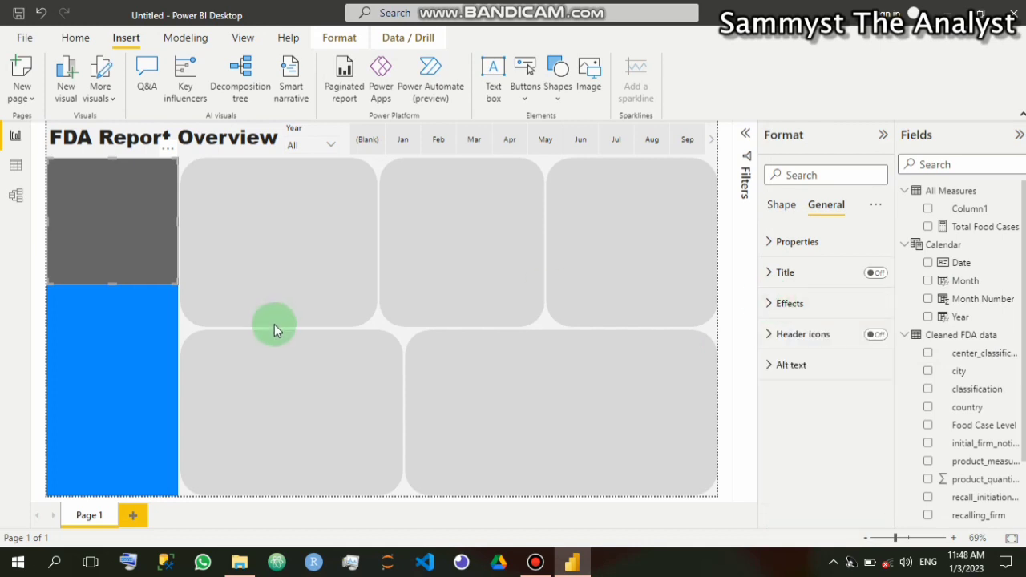
Change the fill colour of the blue side panel to black
click(82, 355)
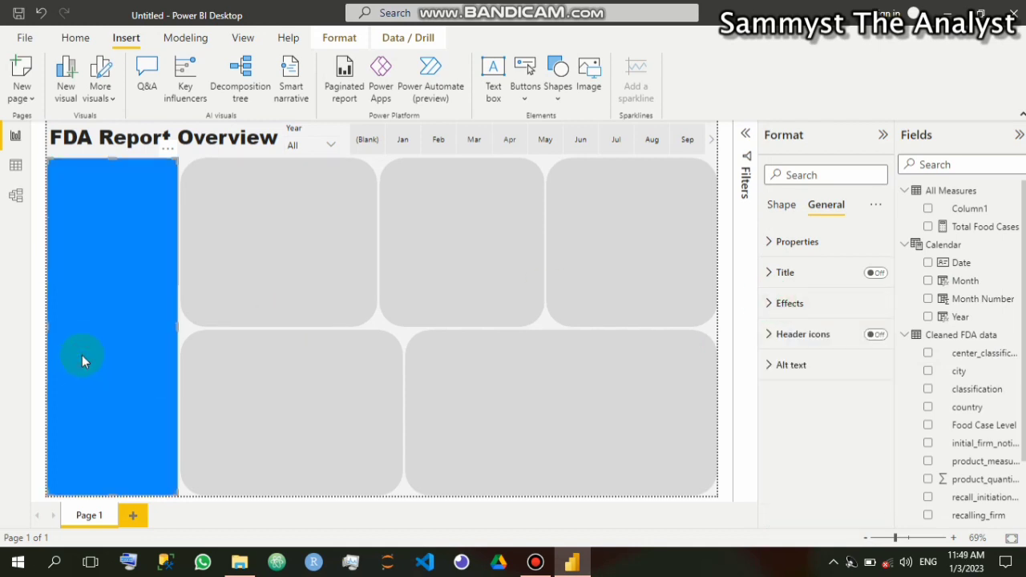
click(823, 200)
click(126, 350)
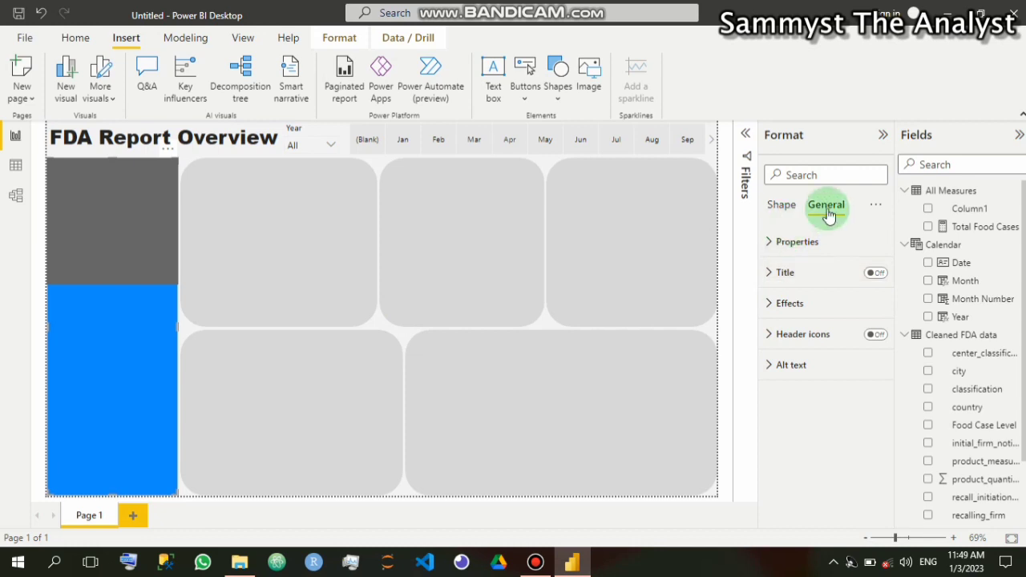
click(771, 308)
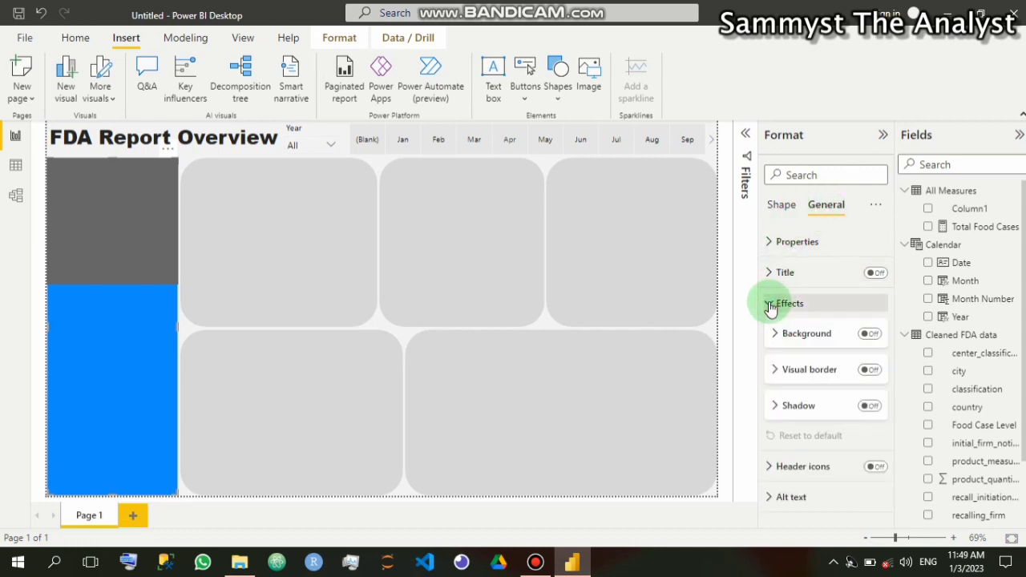
click(771, 308)
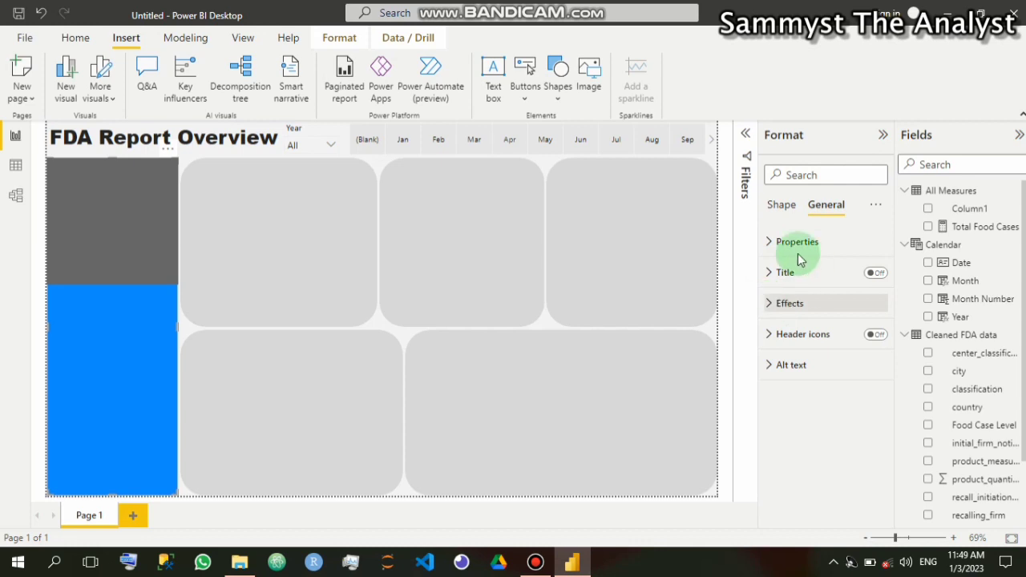
click(789, 209)
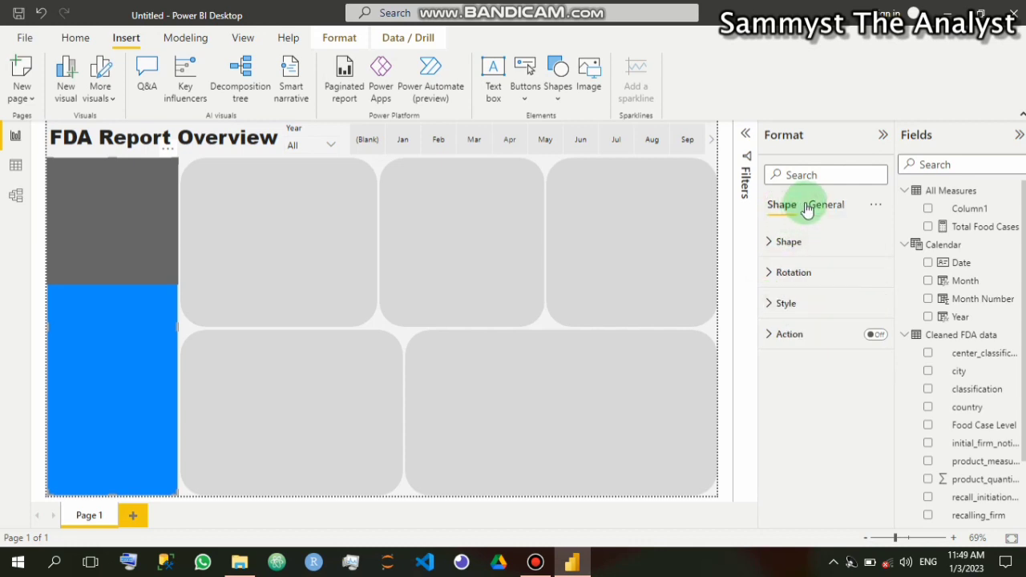
click(771, 308)
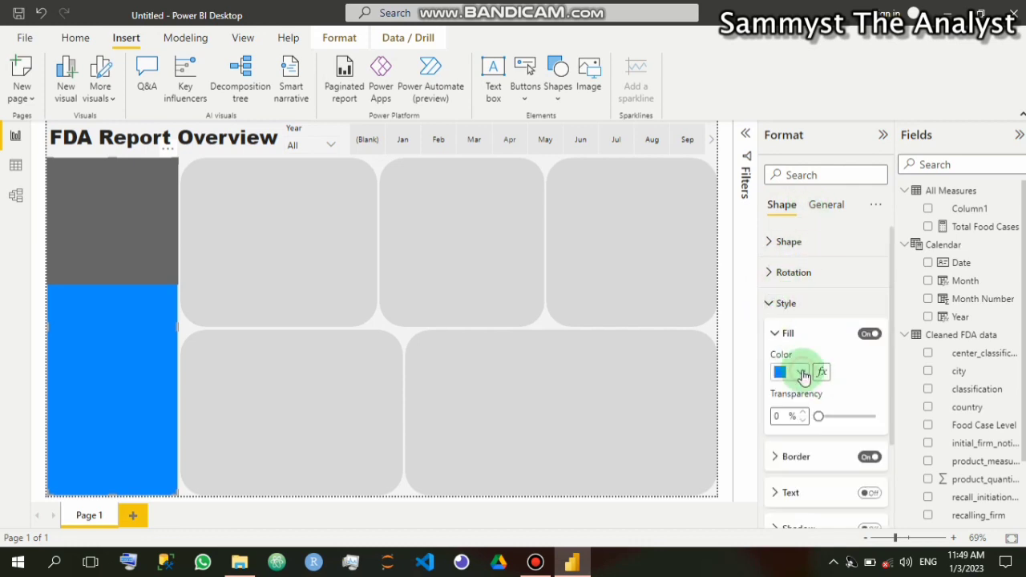
click(802, 373)
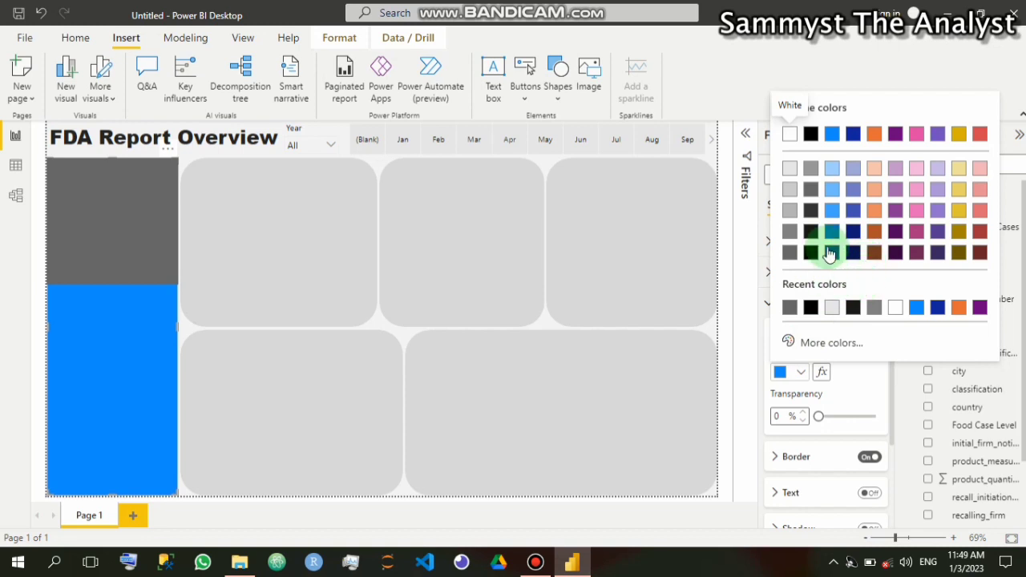
click(811, 309)
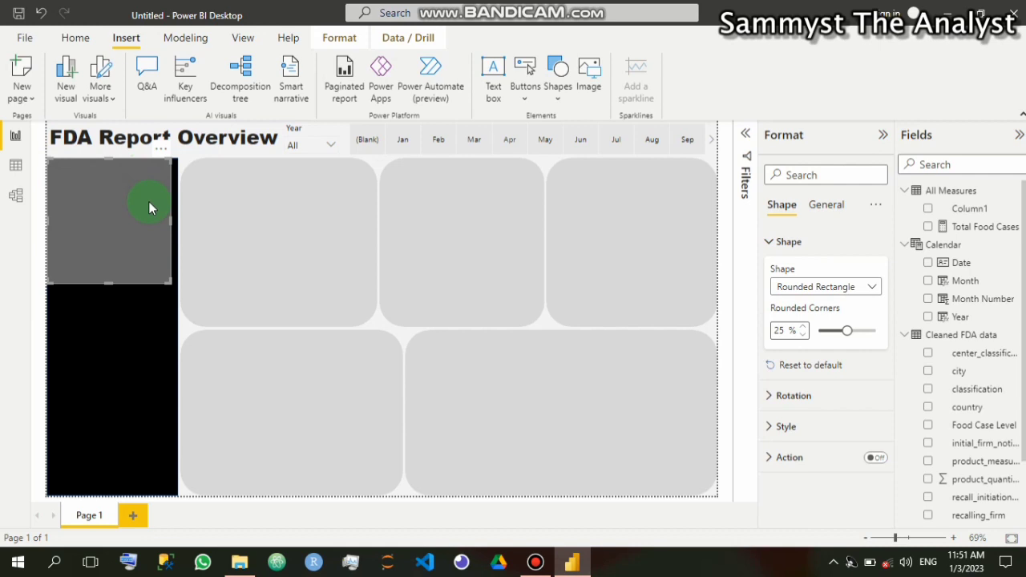
Replace the dark grey rectangle with a new rounded rectangle at the top of the black side panel, shrunk to the panel's width
key(Delete)
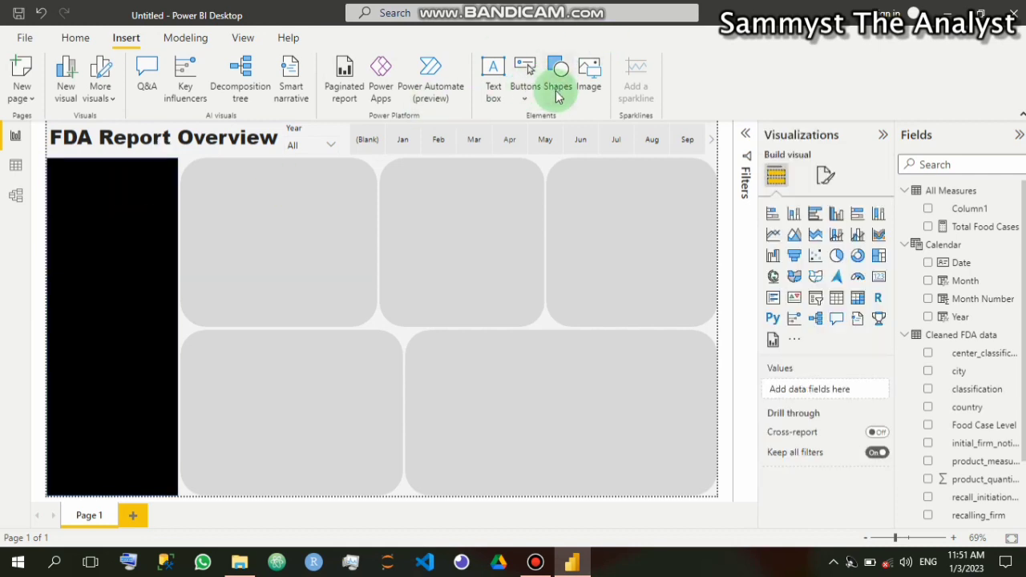
click(559, 89)
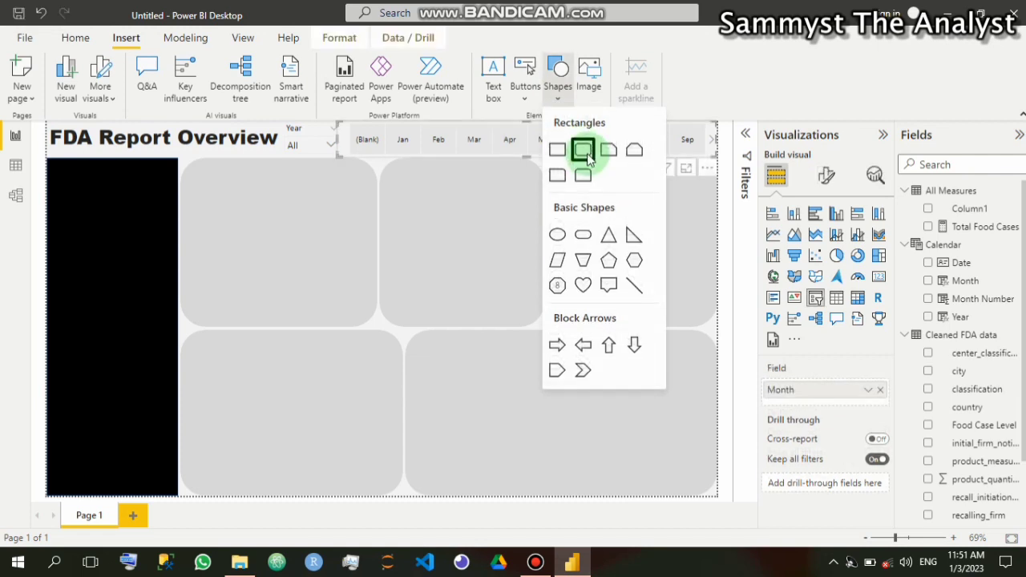
click(586, 157)
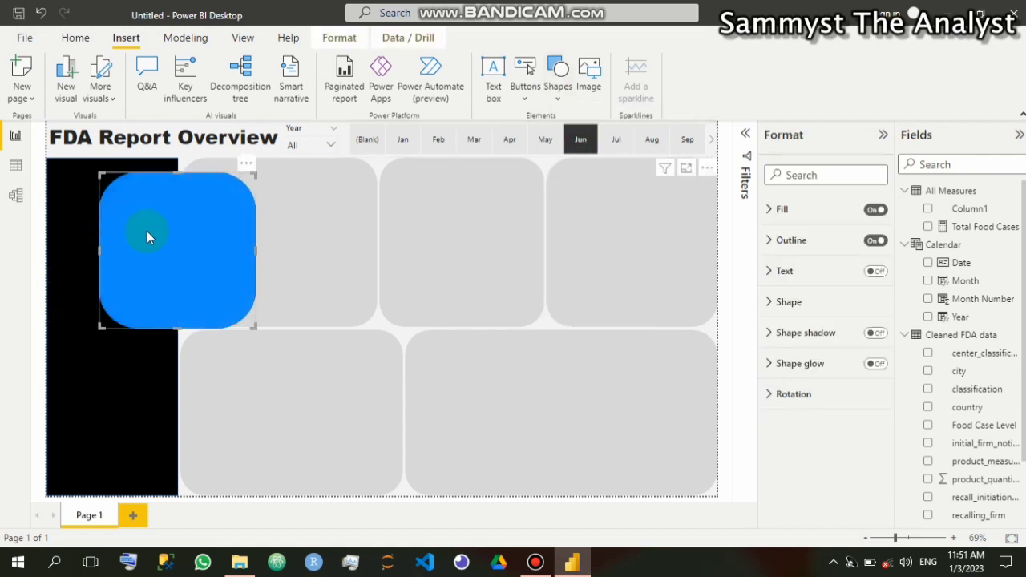
mouse_move(127, 210)
mouse_down()
mouse_move(113, 235)
mouse_move(114, 222)
mouse_up()
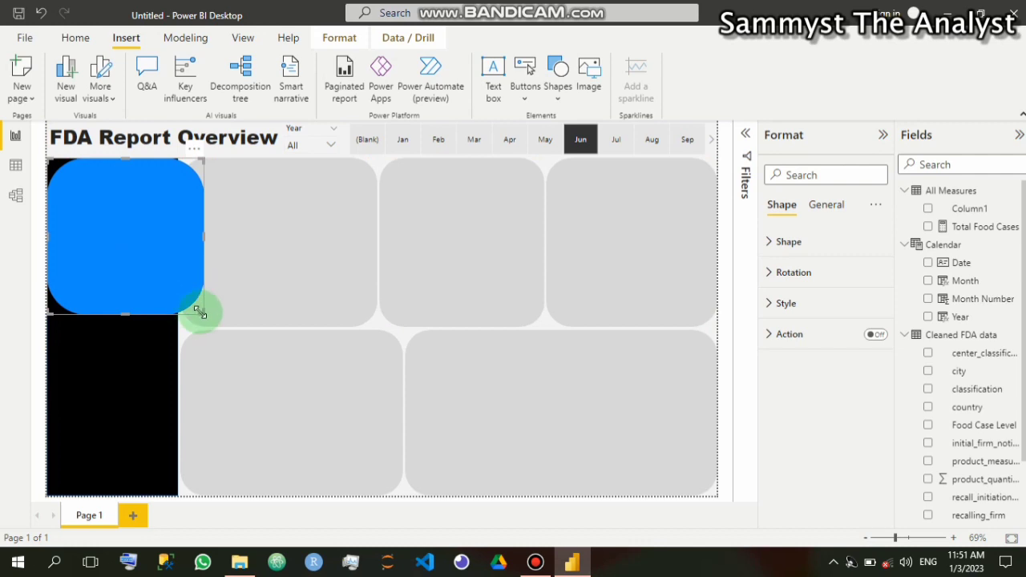
drag(201, 311, 111, 264)
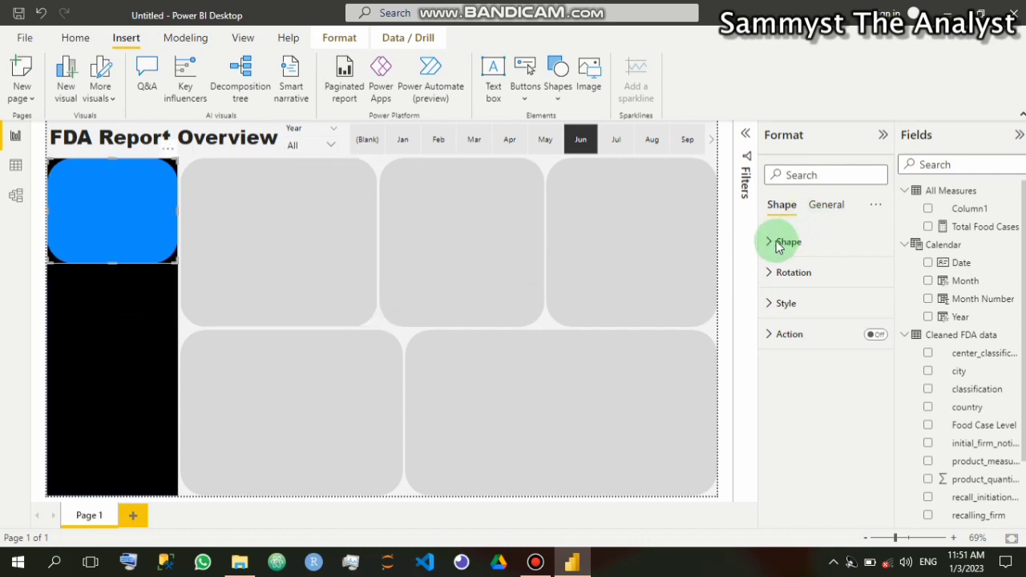
Set the rounded corners of the new rectangle on the black side panel to 10%
click(818, 204)
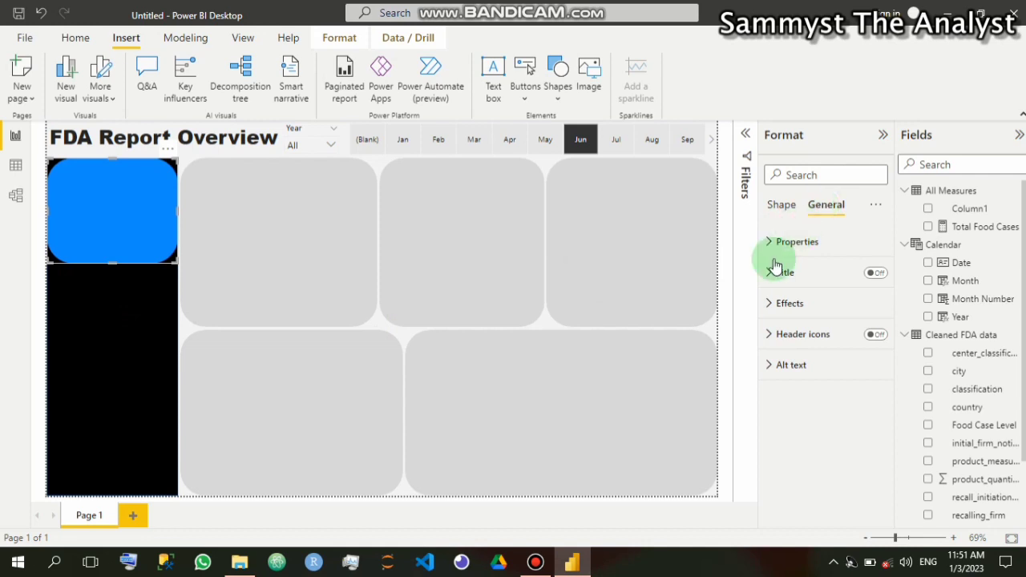
click(785, 204)
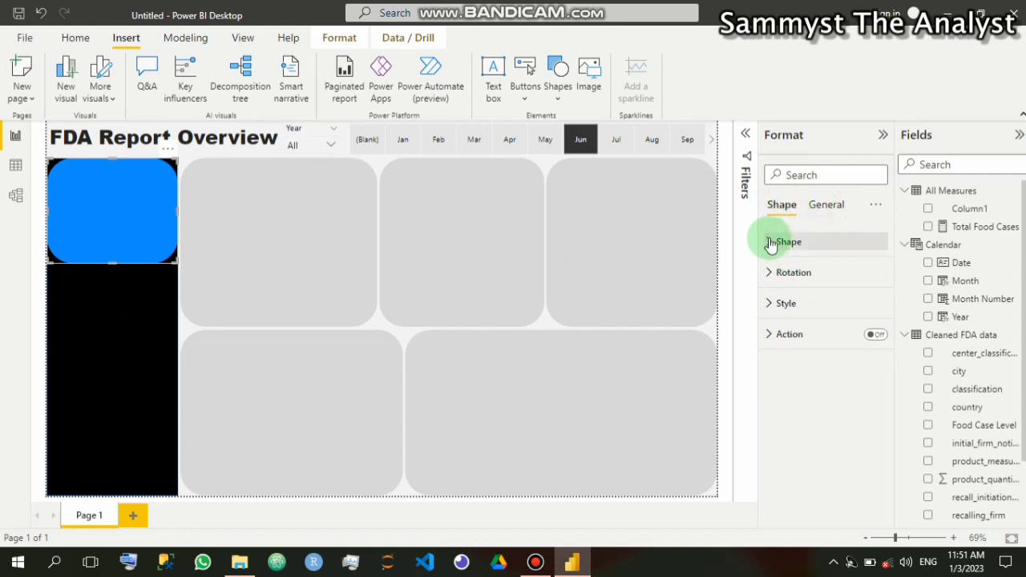
click(770, 242)
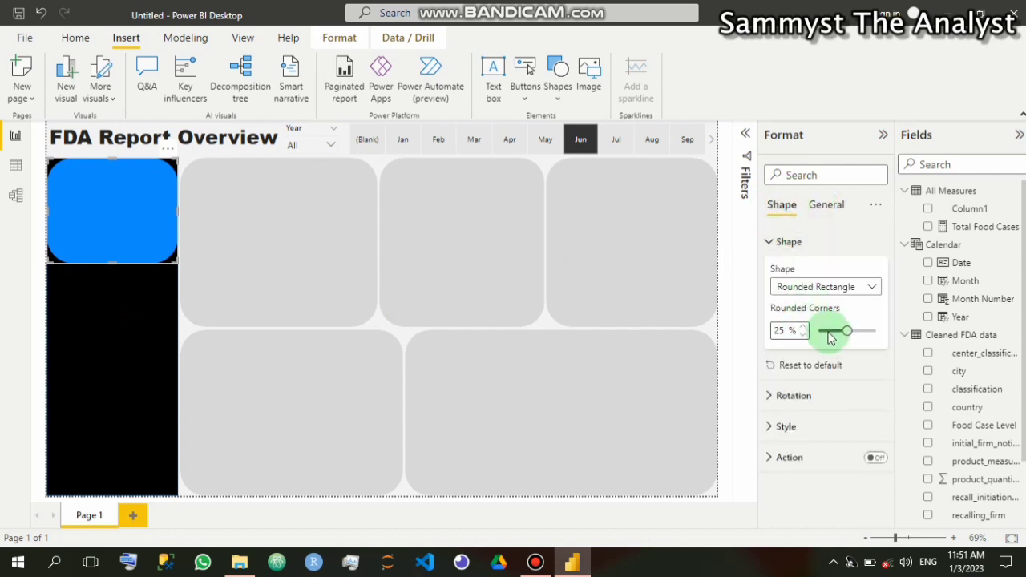
drag(785, 330, 768, 331)
text(0)
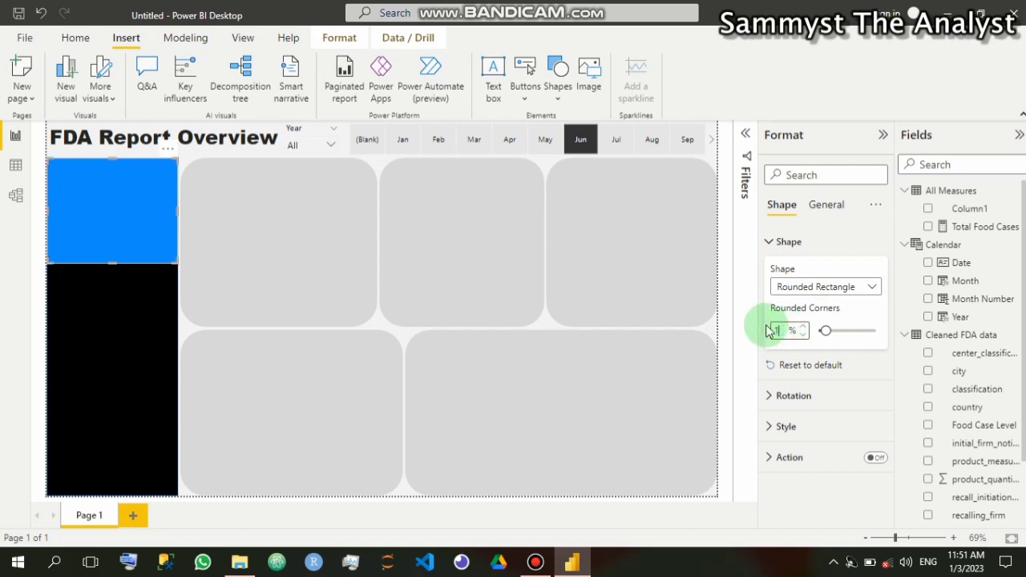
text(0)
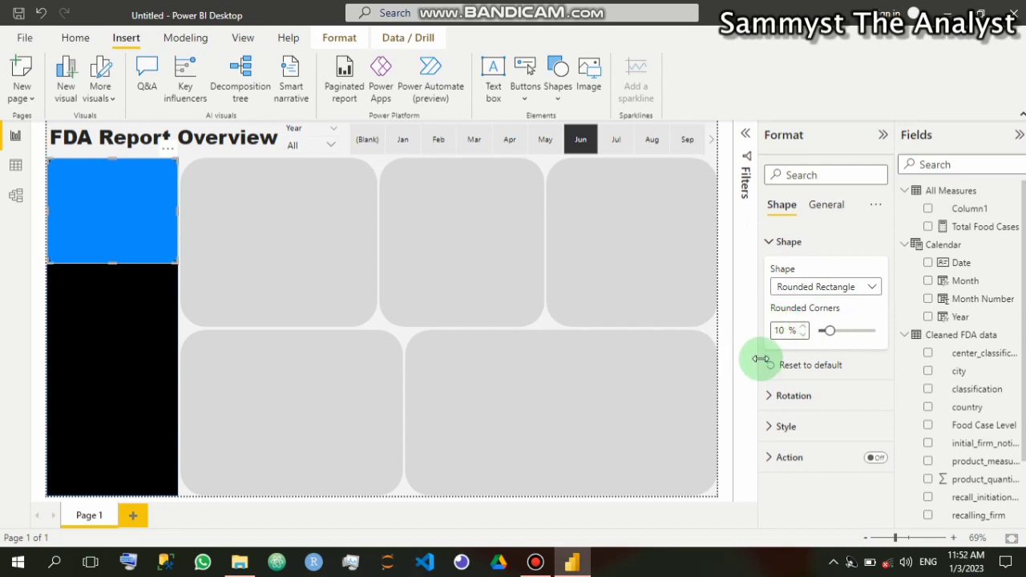
click(770, 241)
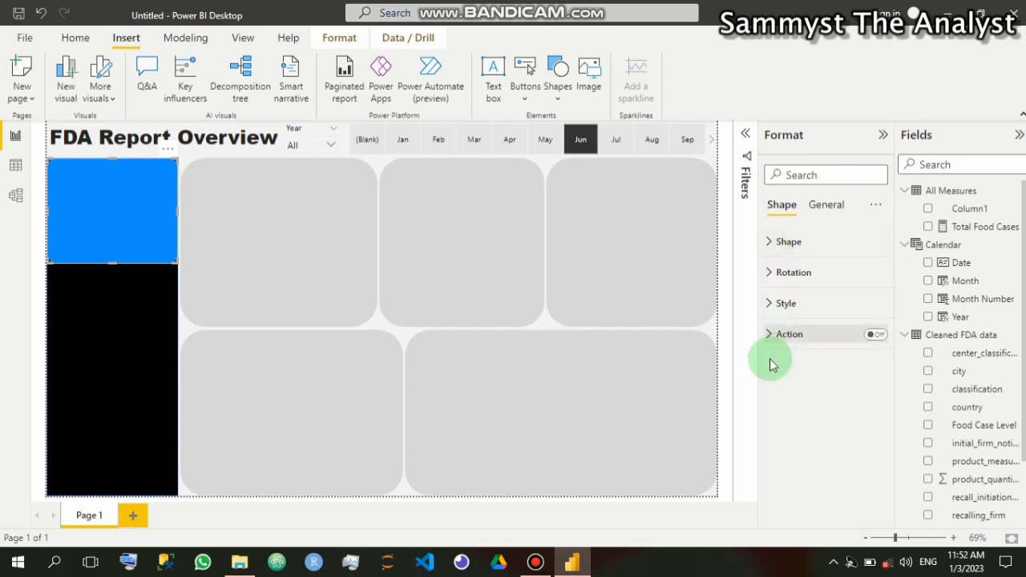
Fill the new side-panel rectangle with the dark grey #666666 and turn off its border
click(771, 304)
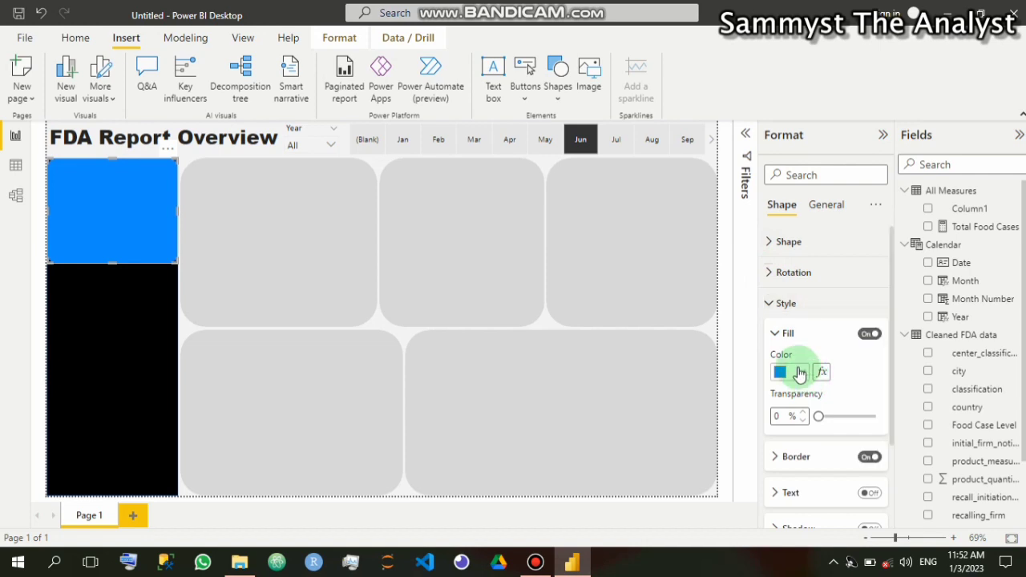
click(803, 373)
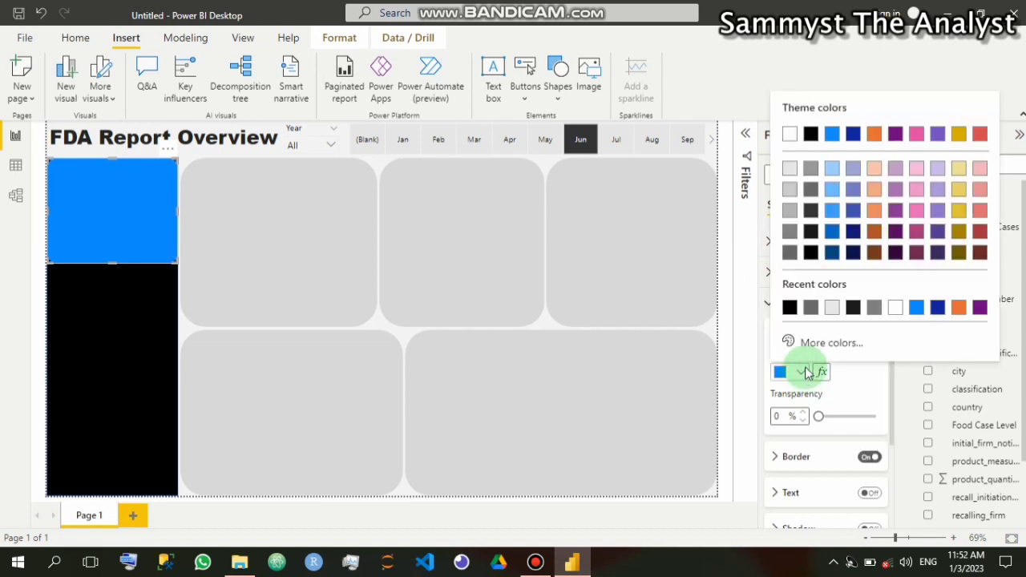
click(790, 308)
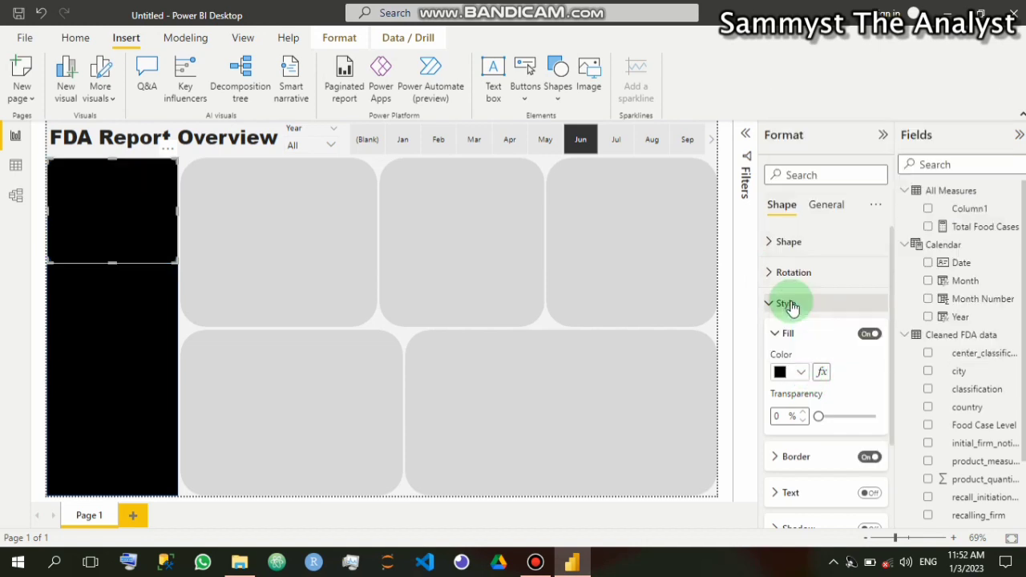
click(804, 372)
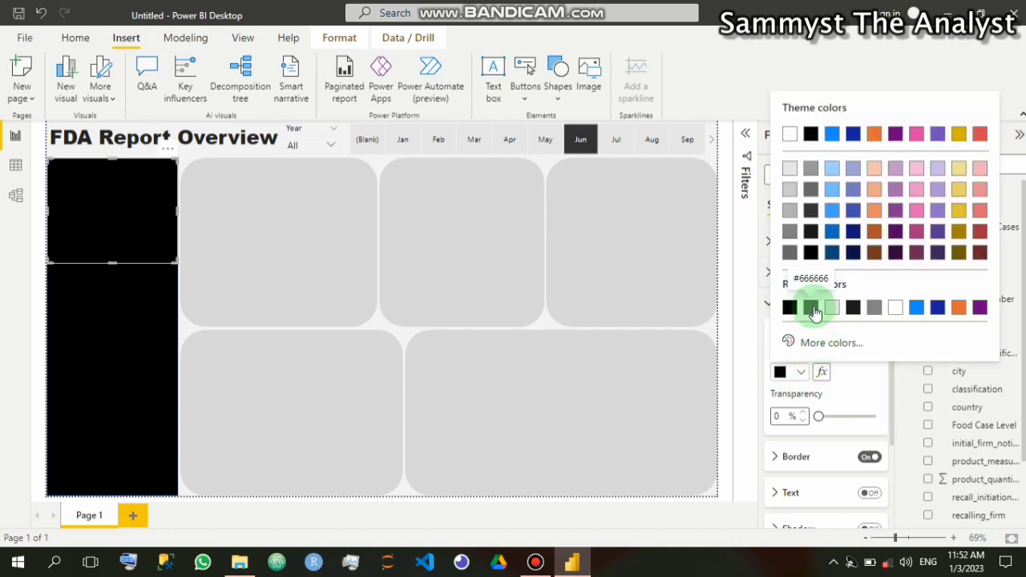
click(812, 309)
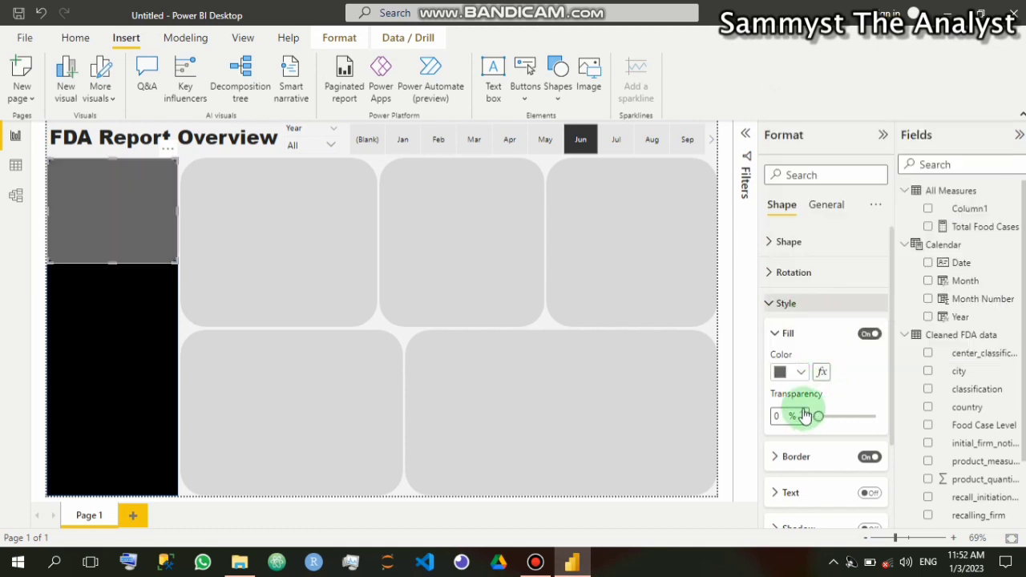
click(773, 332)
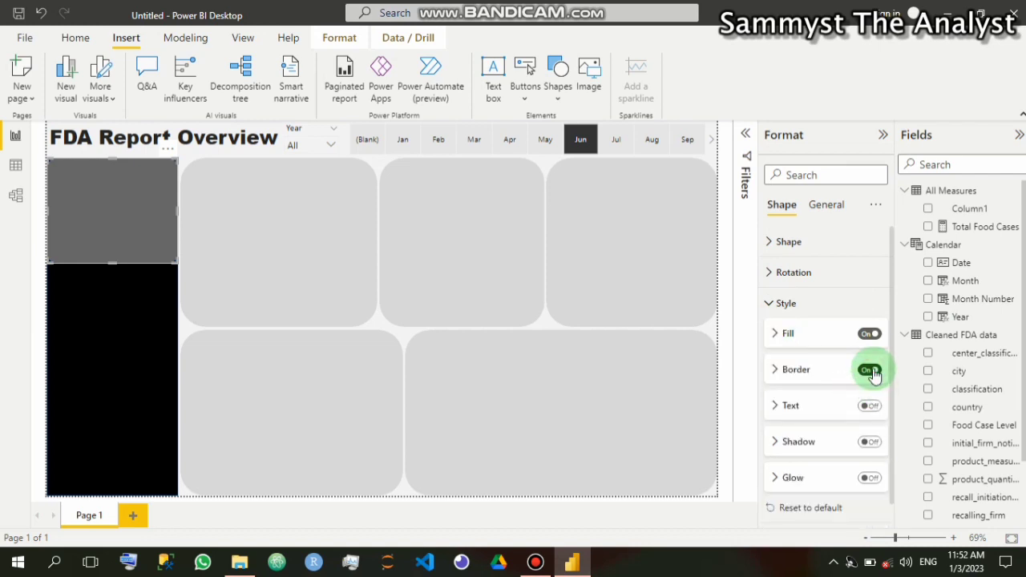
click(870, 370)
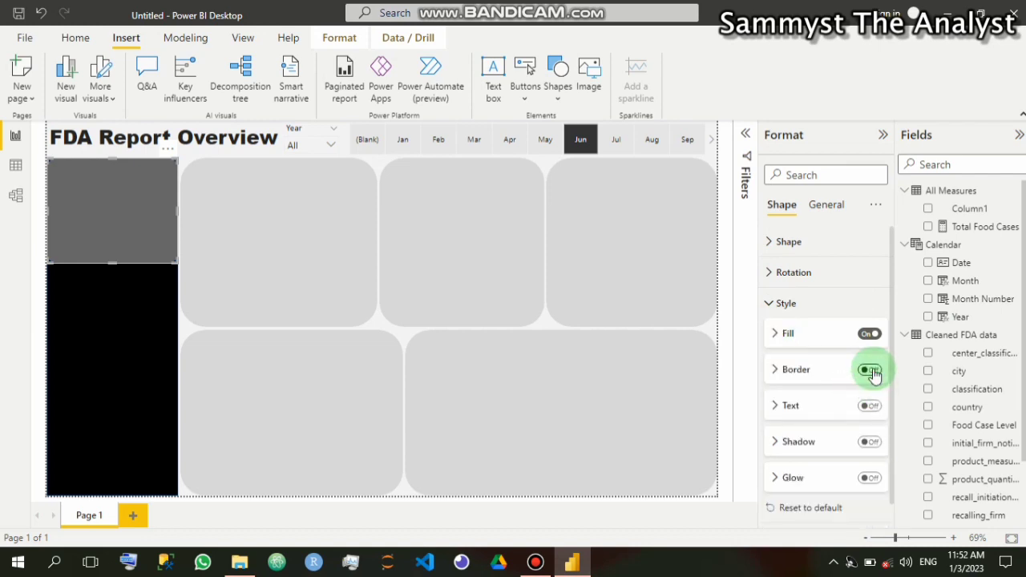
Turn off the border of the black side panel shape
click(774, 303)
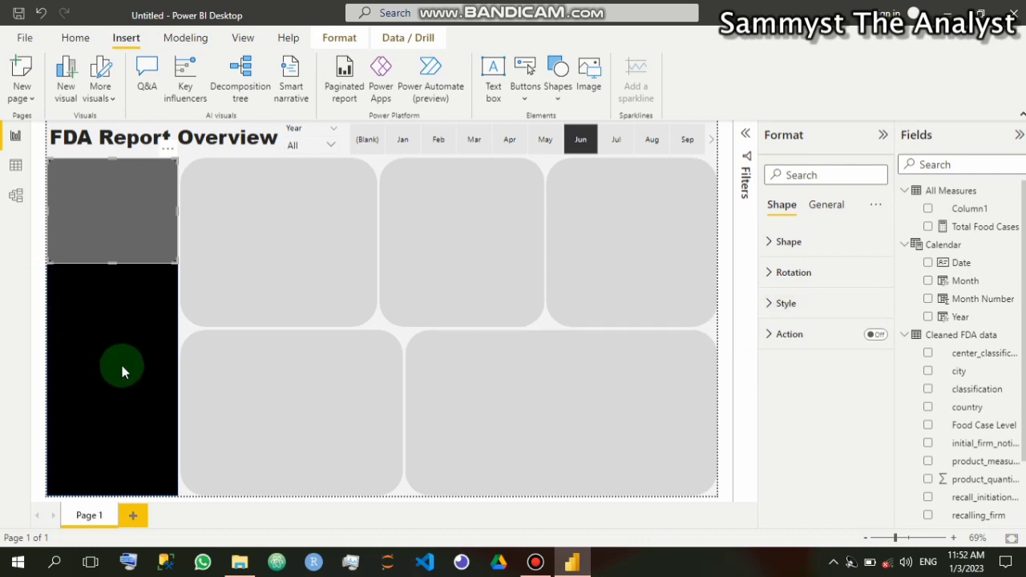
click(153, 374)
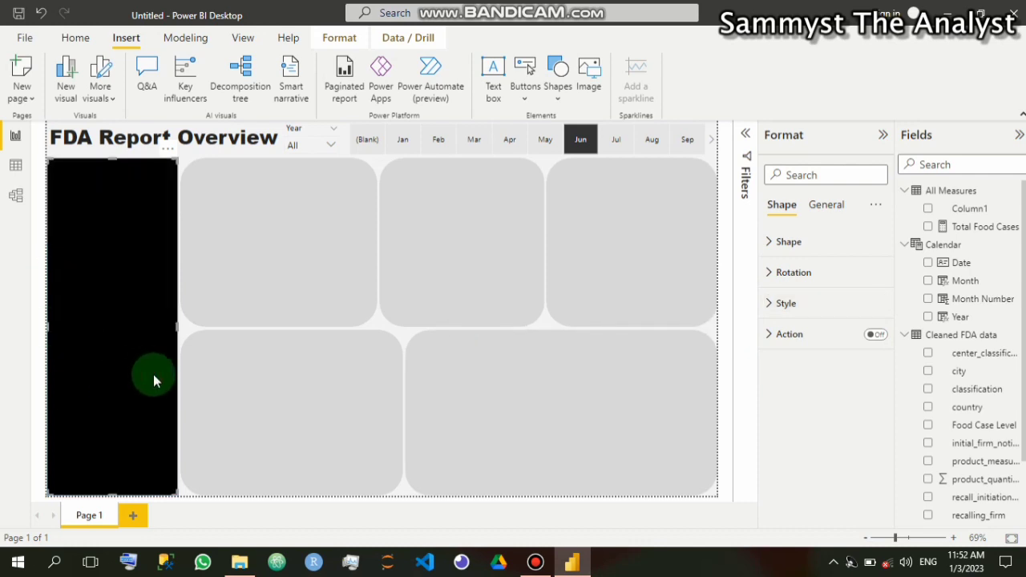
click(771, 303)
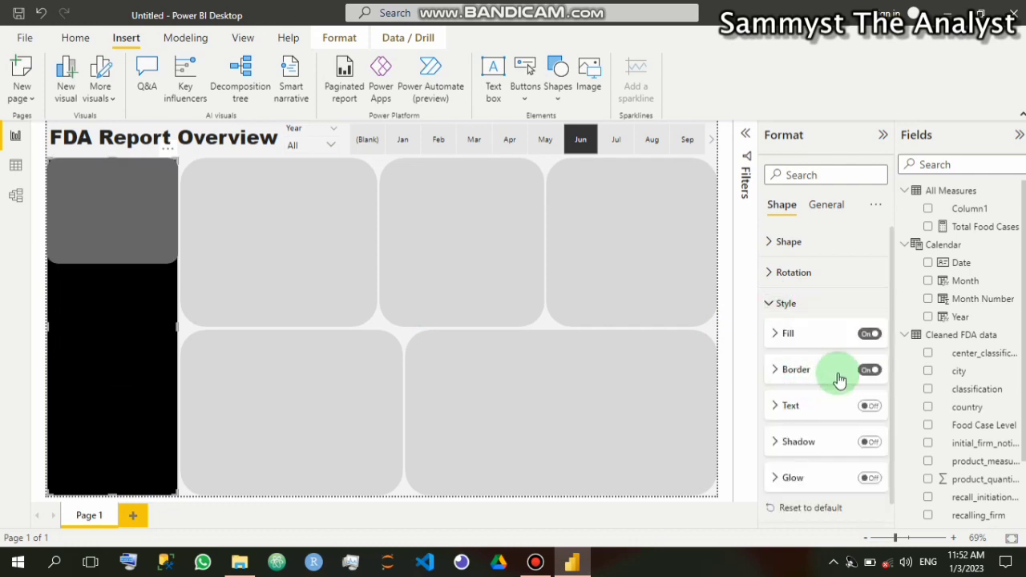
click(870, 372)
click(869, 371)
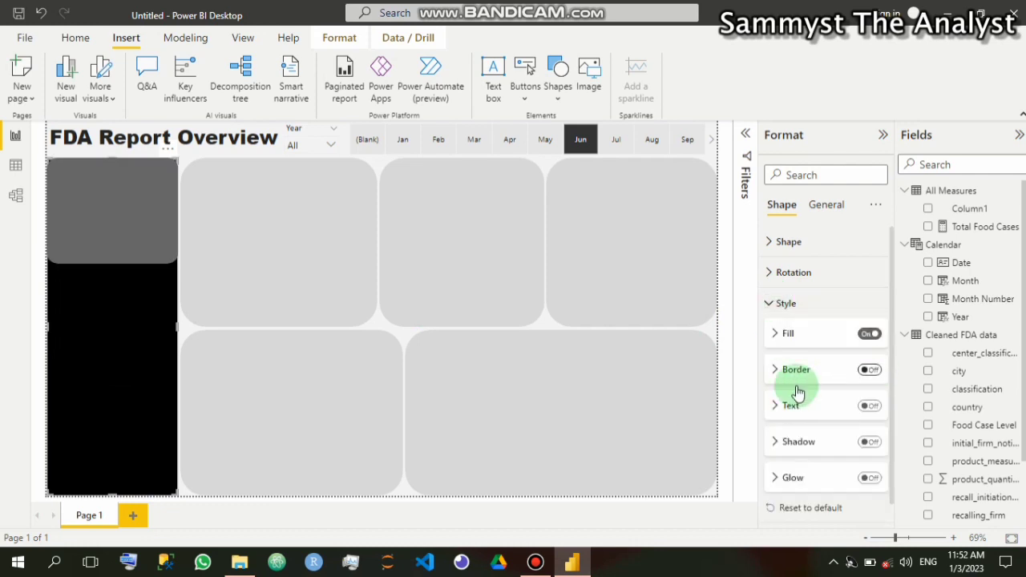
Duplicate the dark grey rectangle on the black side panel and place the copy directly beneath the original
click(111, 406)
click(115, 233)
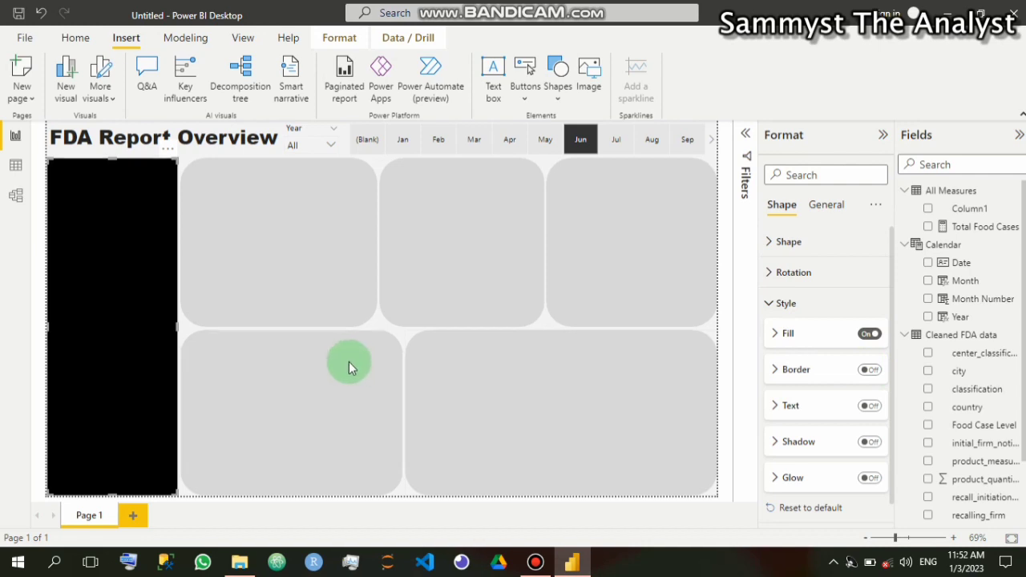
click(107, 245)
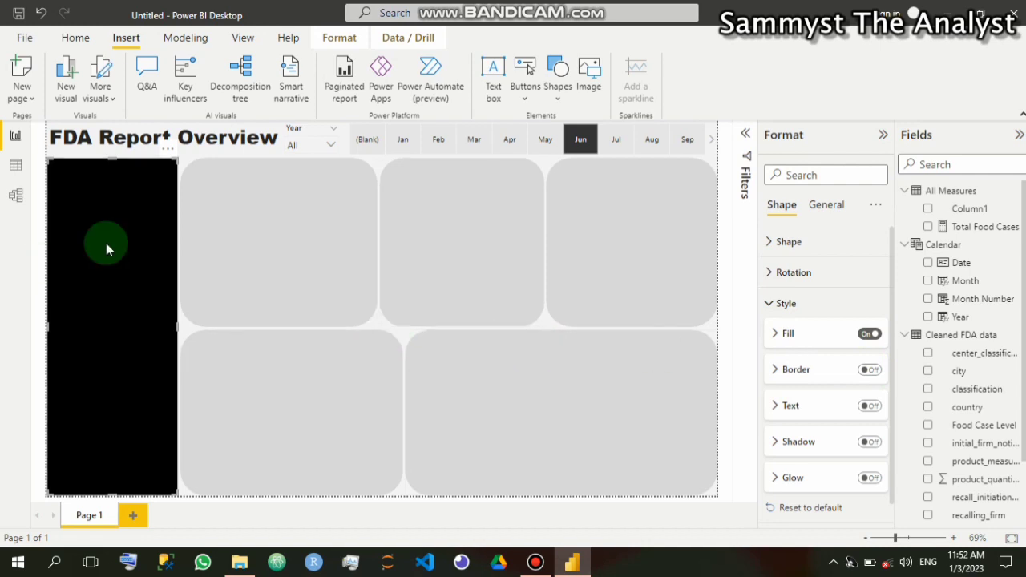
click(112, 249)
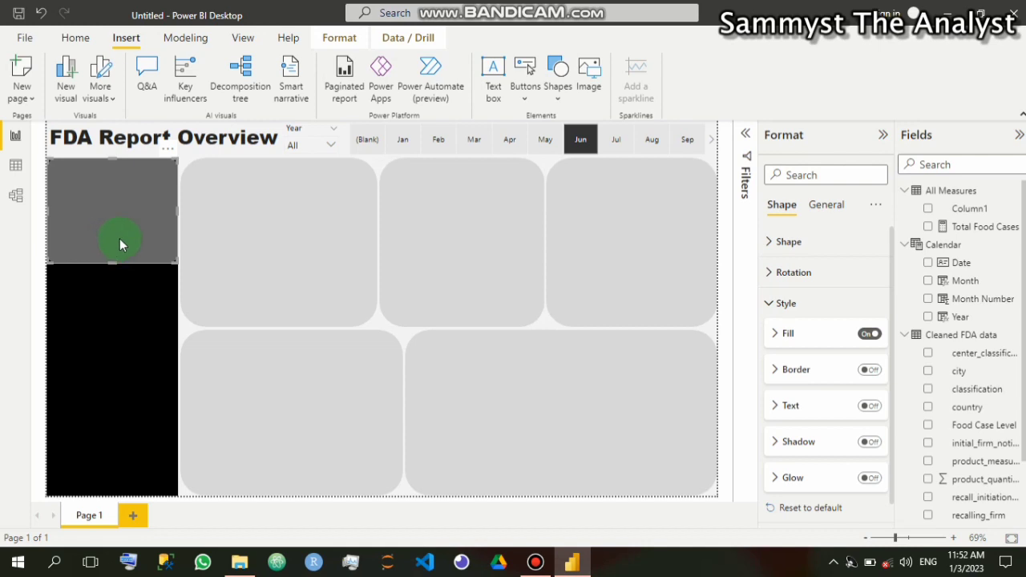
key(ctrl+v)
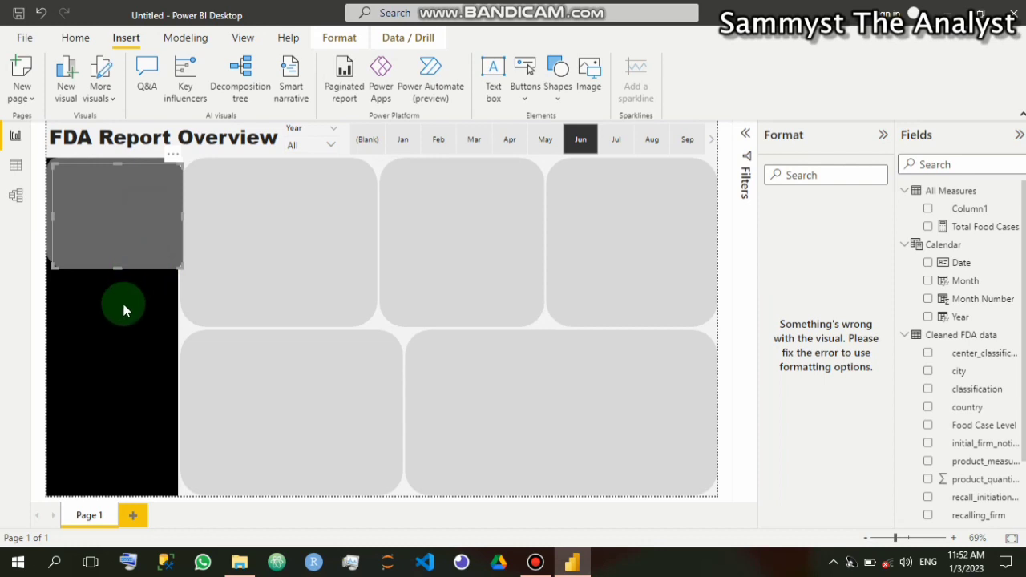
mouse_move(124, 308)
mouse_down()
mouse_move(122, 318)
mouse_move(133, 313)
mouse_up()
key(Down)
key(Down)
key(Down)
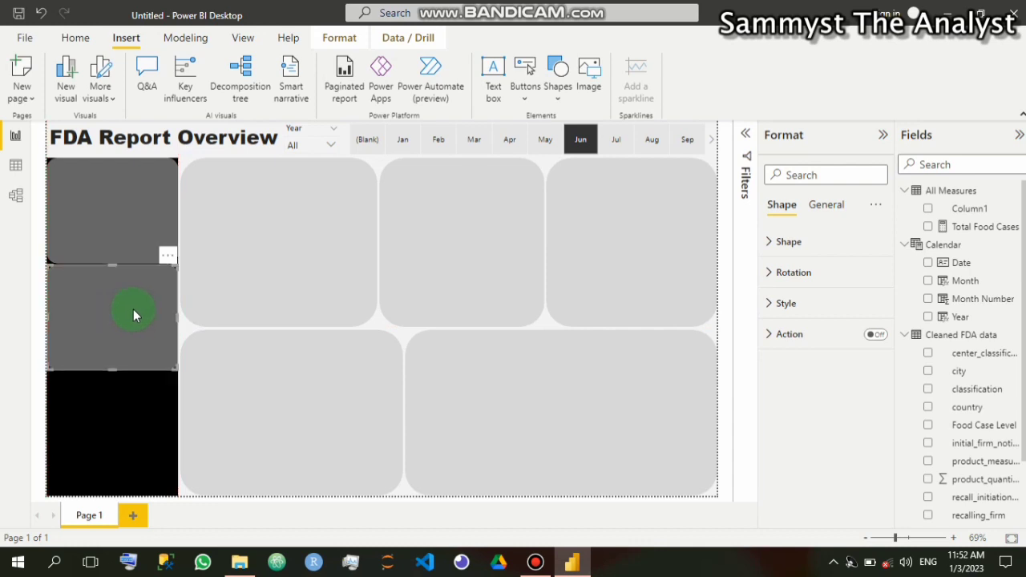
Leave a small gap above the lower dark grey rectangle and stretch it down to the bottom of the black side panel
key(Down)
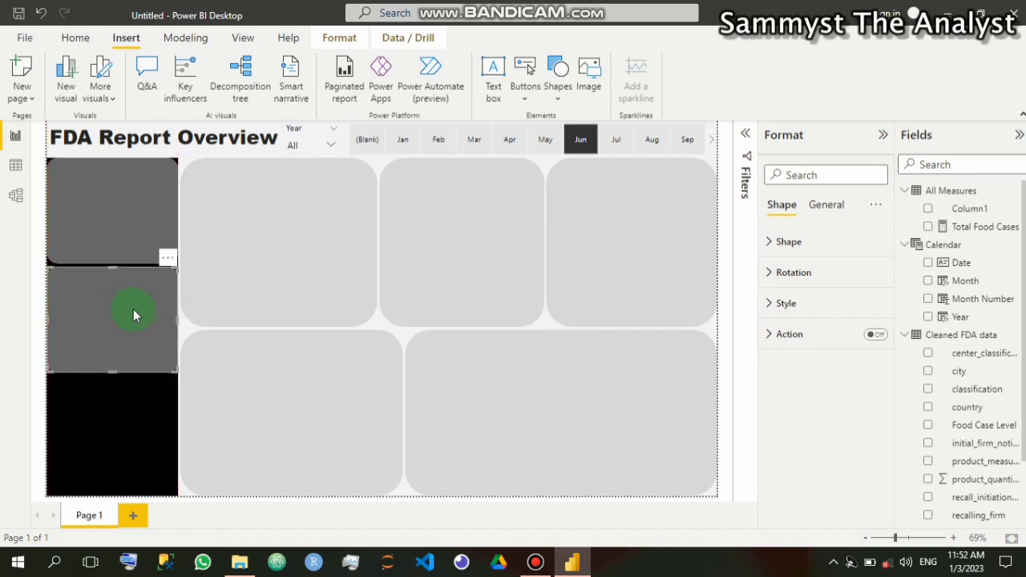
drag(111, 370, 118, 497)
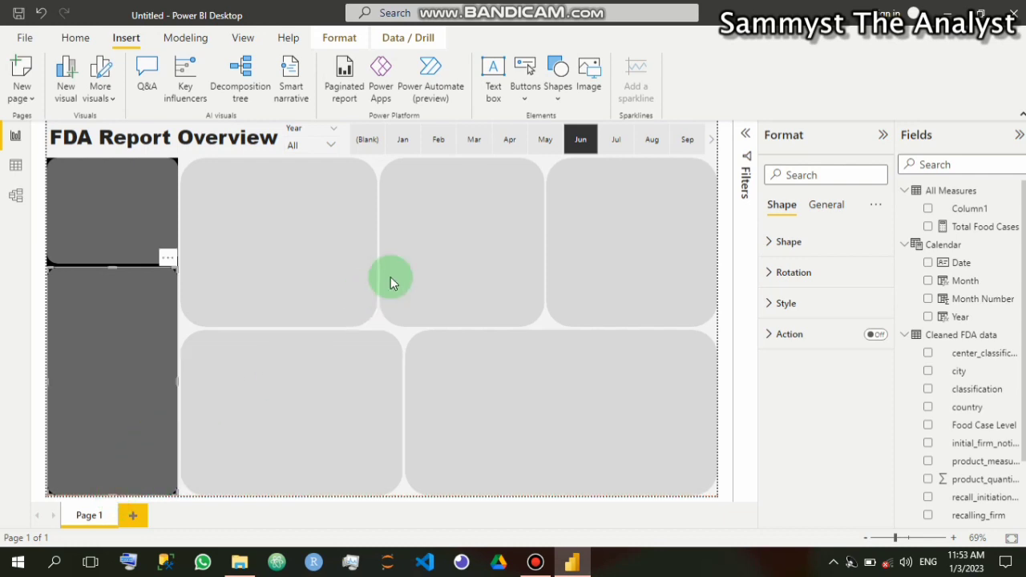
click(401, 324)
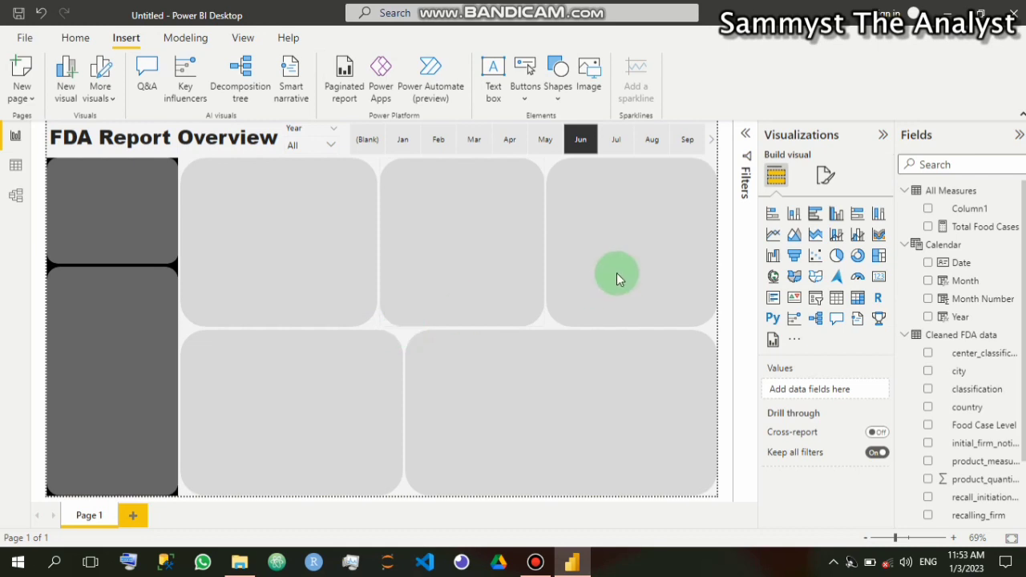
Clear the Jun selection in the month slicer and add a card visual showing the Total Food Cases measure
click(578, 138)
click(377, 162)
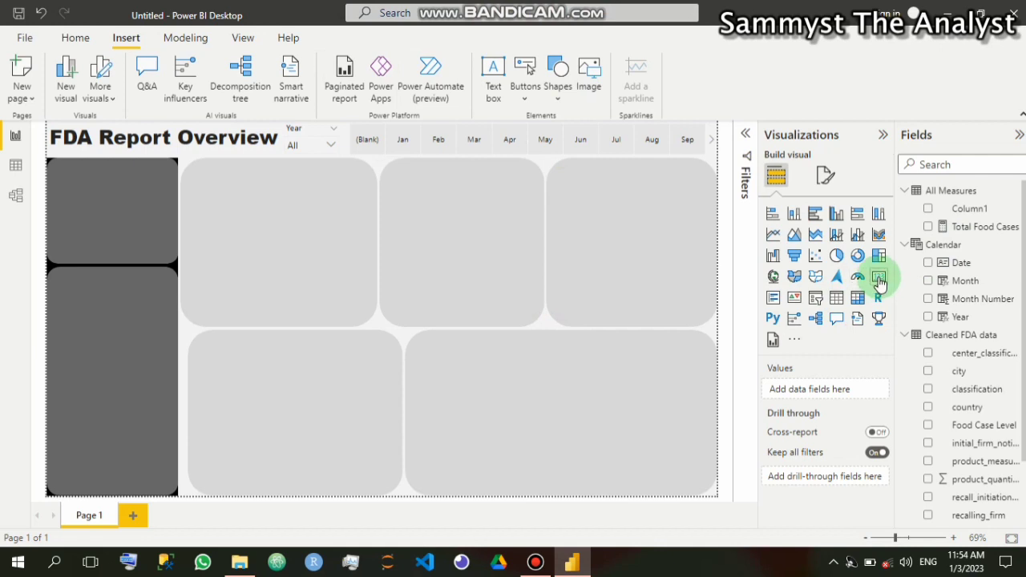
click(879, 280)
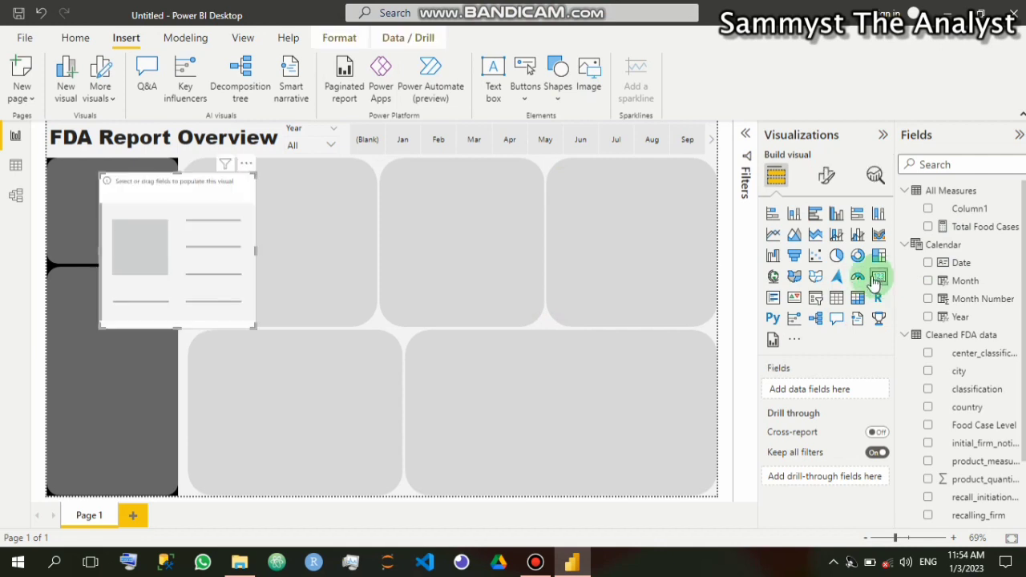
click(929, 229)
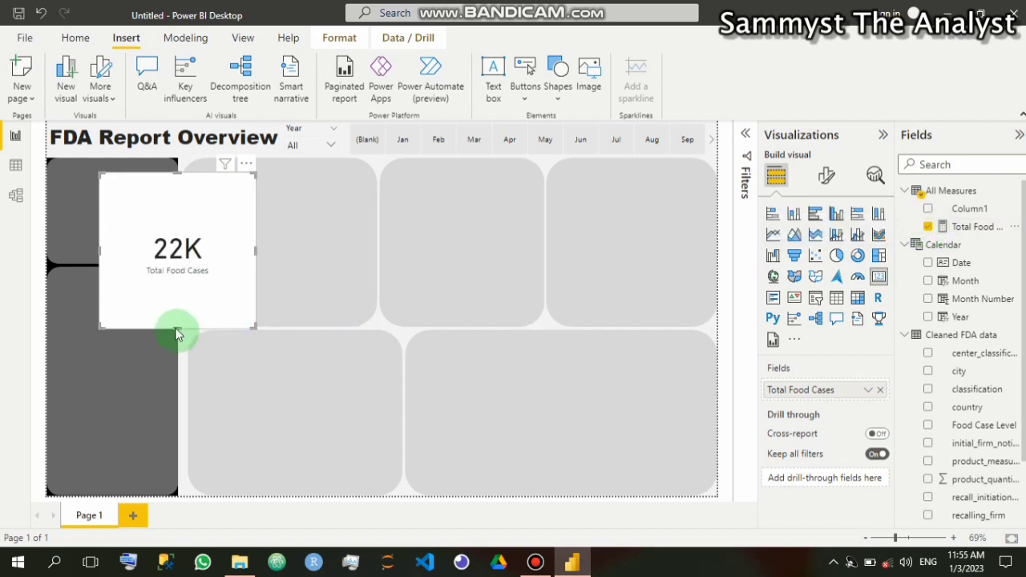
Reduce the Total Food Cases card's height and move it onto the upper dark grey rectangle of the side panel
drag(175, 326, 176, 263)
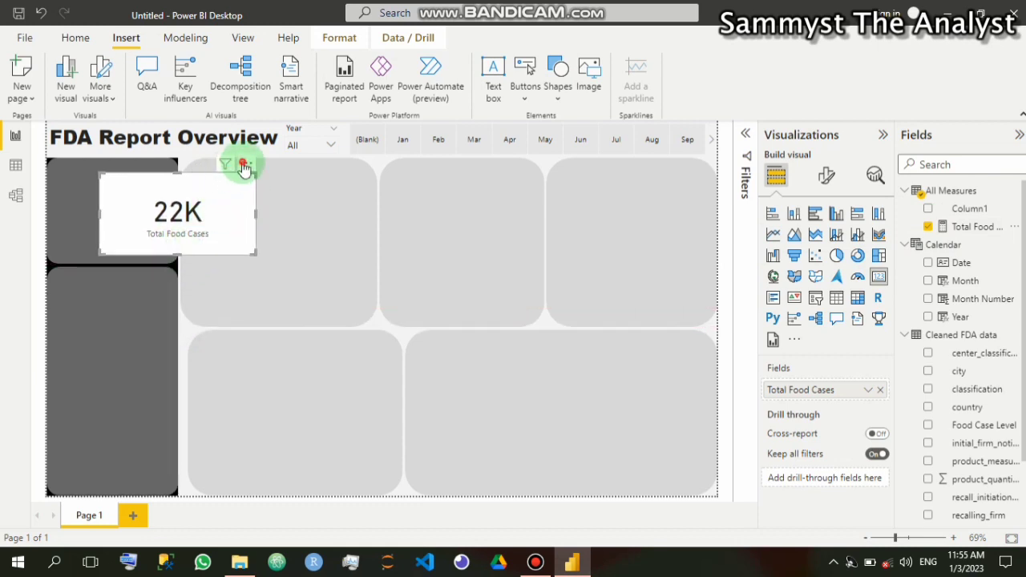
drag(245, 168, 190, 234)
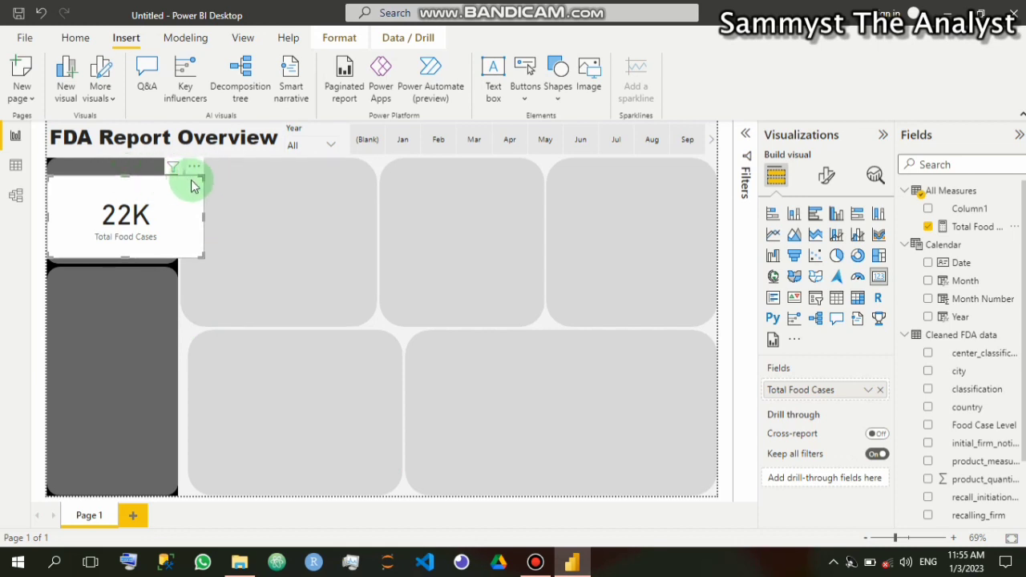
mouse_move(195, 170)
mouse_down()
mouse_move(128, 212)
mouse_move(132, 197)
mouse_move(185, 182)
mouse_up()
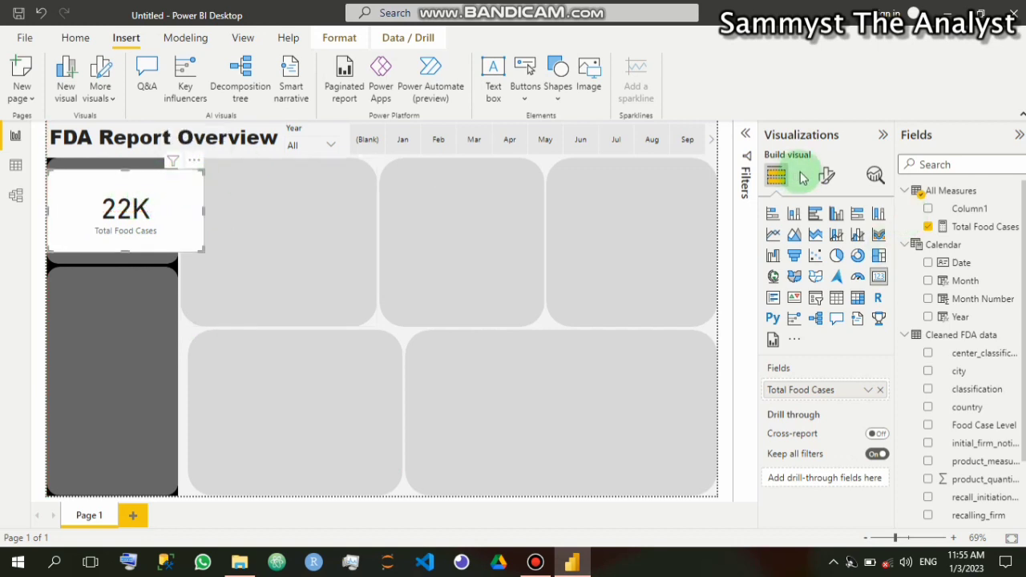
Set the display units of the card's callout value to None
click(825, 178)
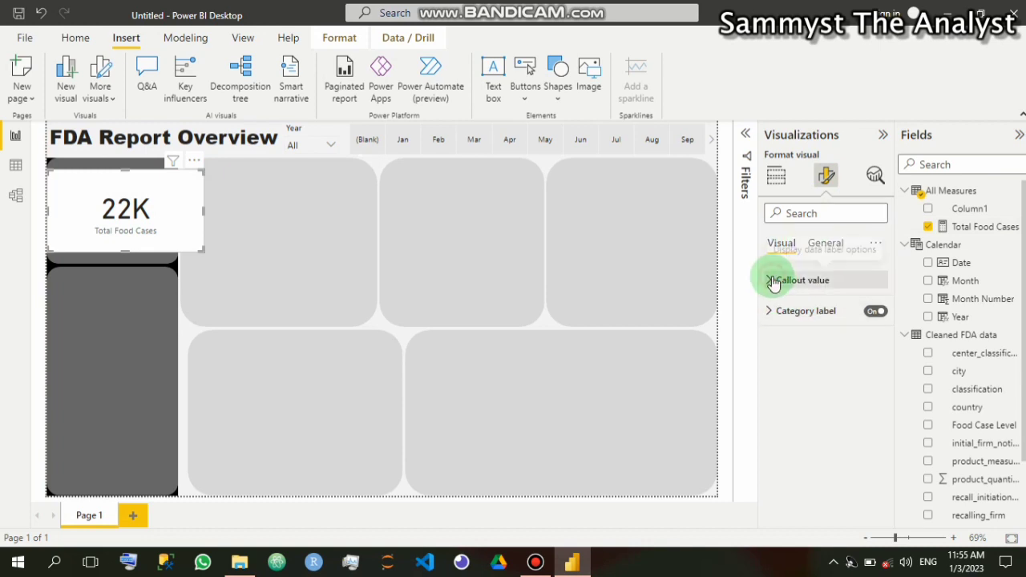
click(834, 293)
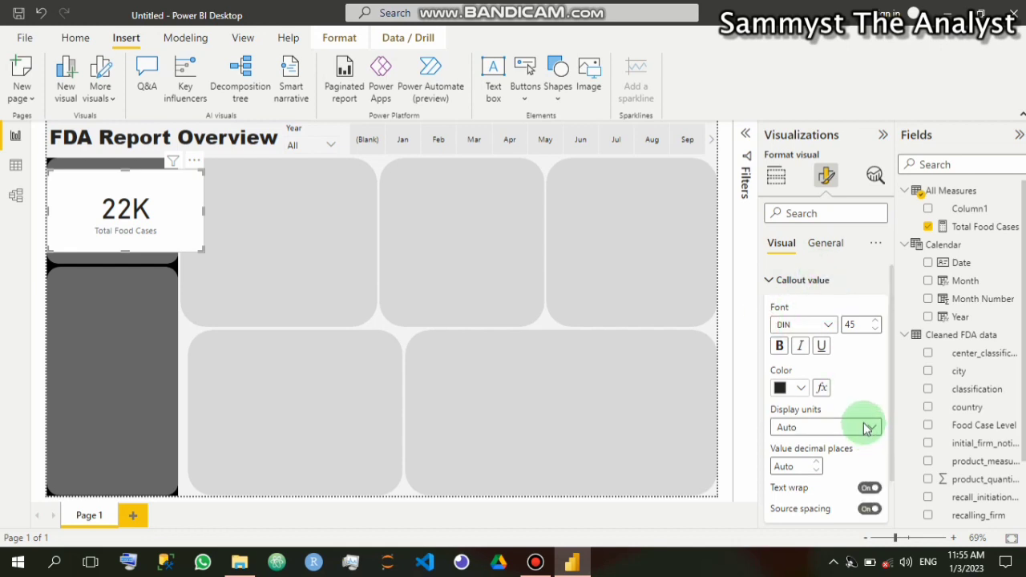
scroll(802, 353, down, 1)
scroll(796, 341, up, 1)
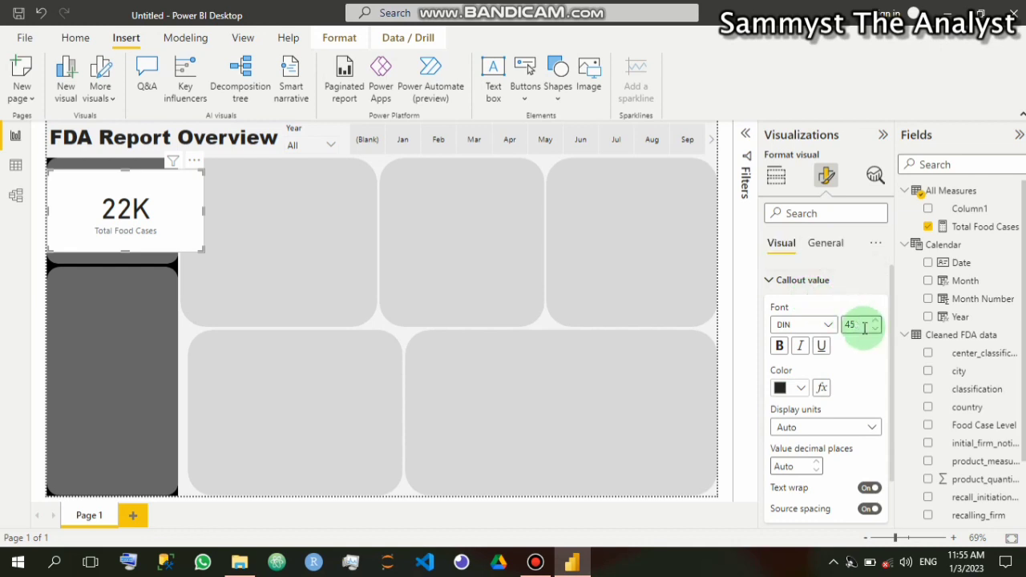
click(842, 426)
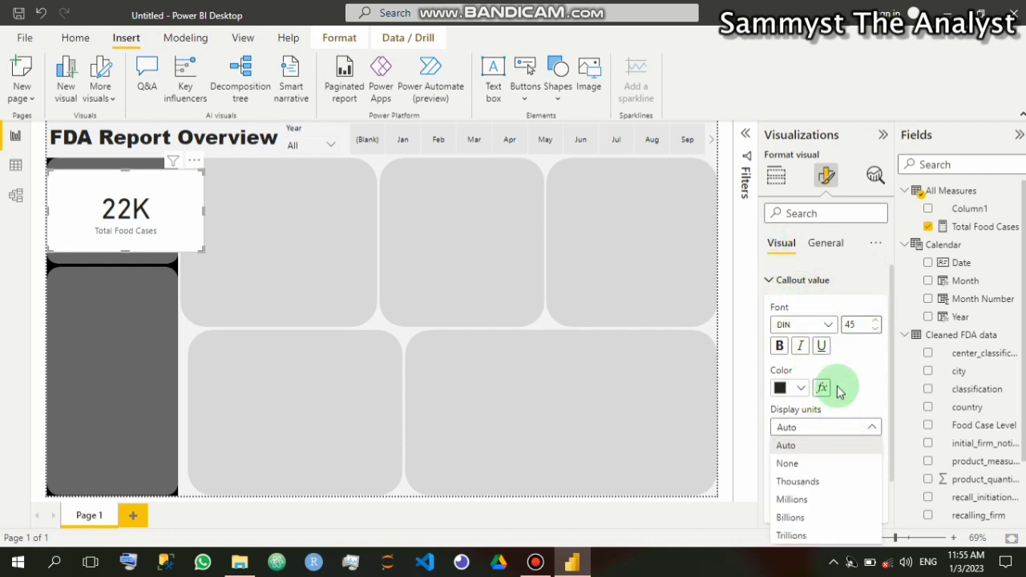
click(801, 461)
click(803, 464)
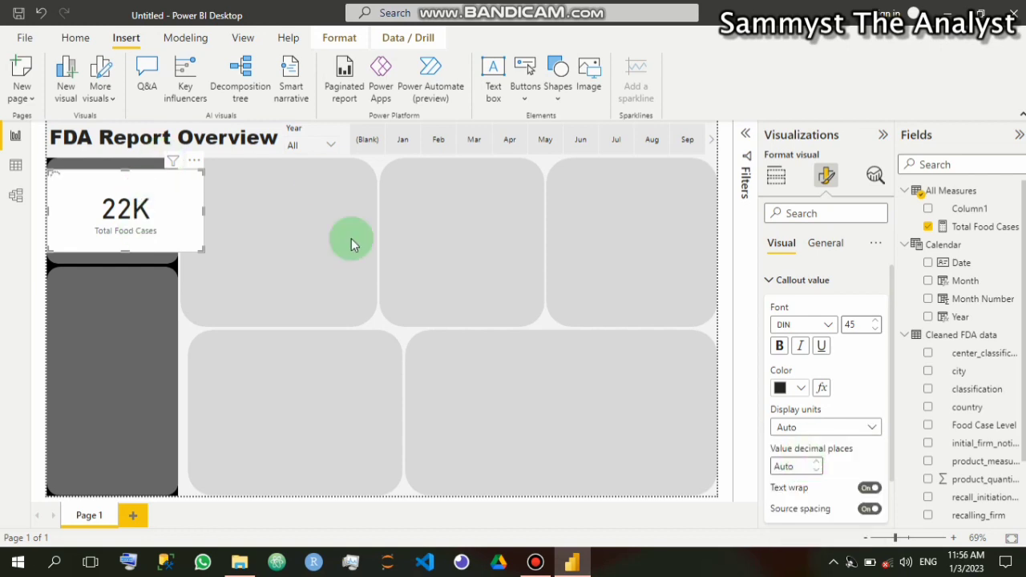
click(772, 283)
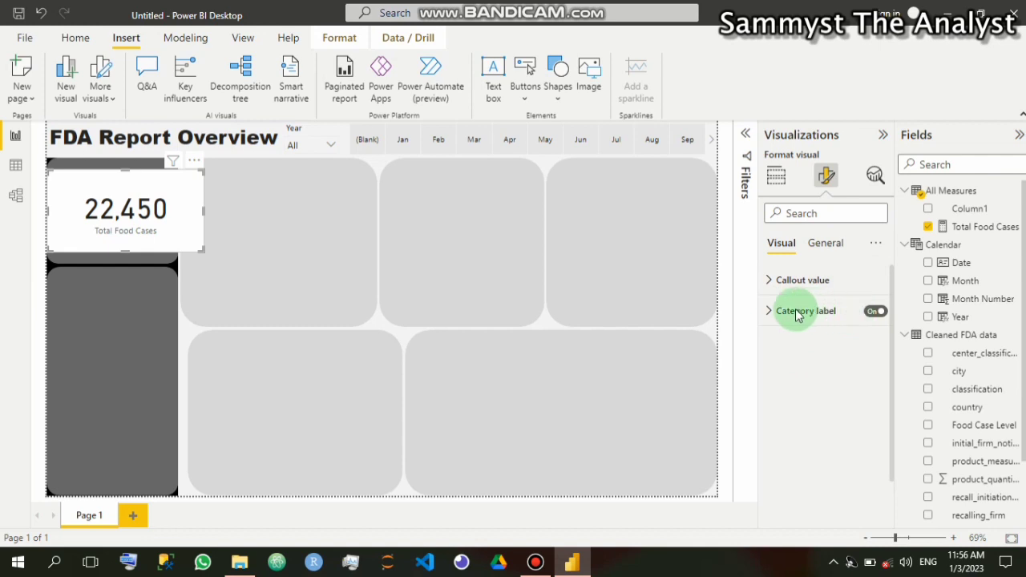
Turn off the category label and the background of the Total Food Cases card
click(877, 312)
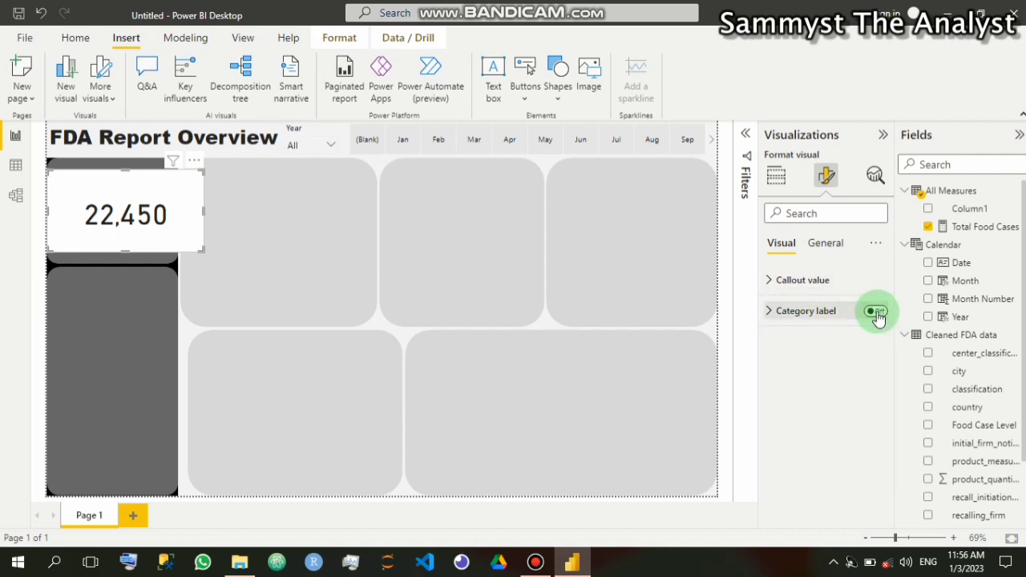
click(827, 247)
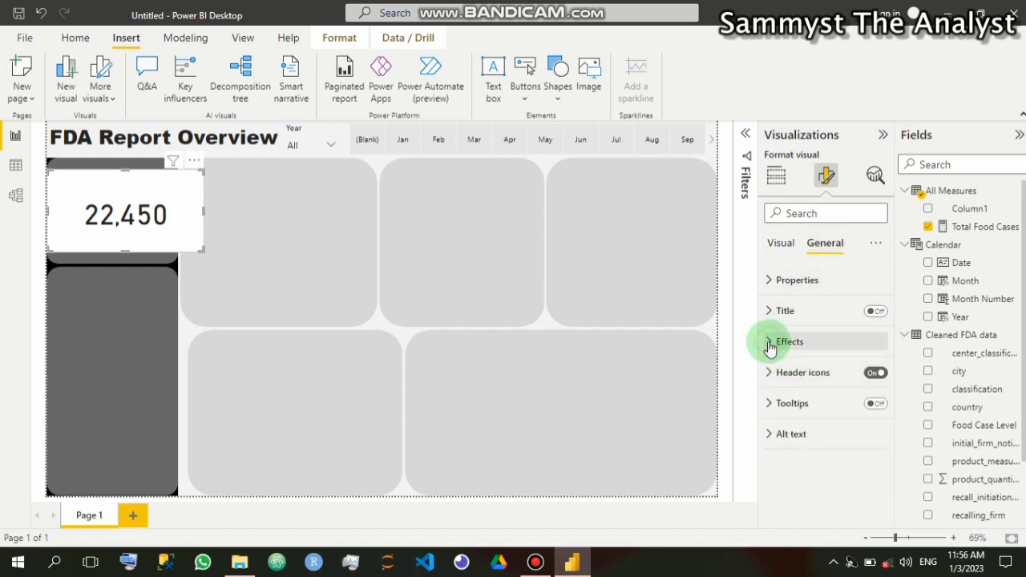
click(770, 346)
click(869, 373)
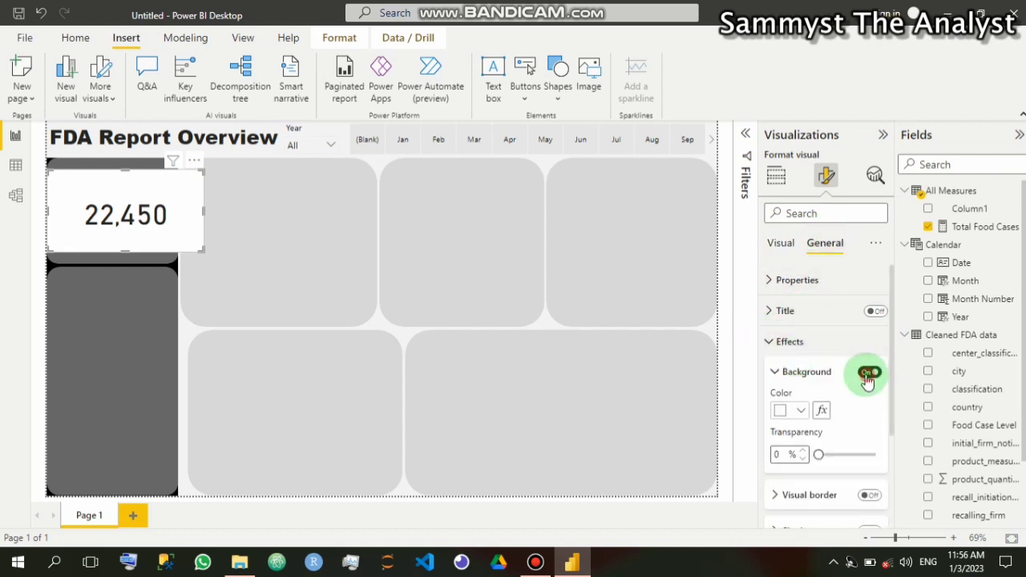
click(869, 373)
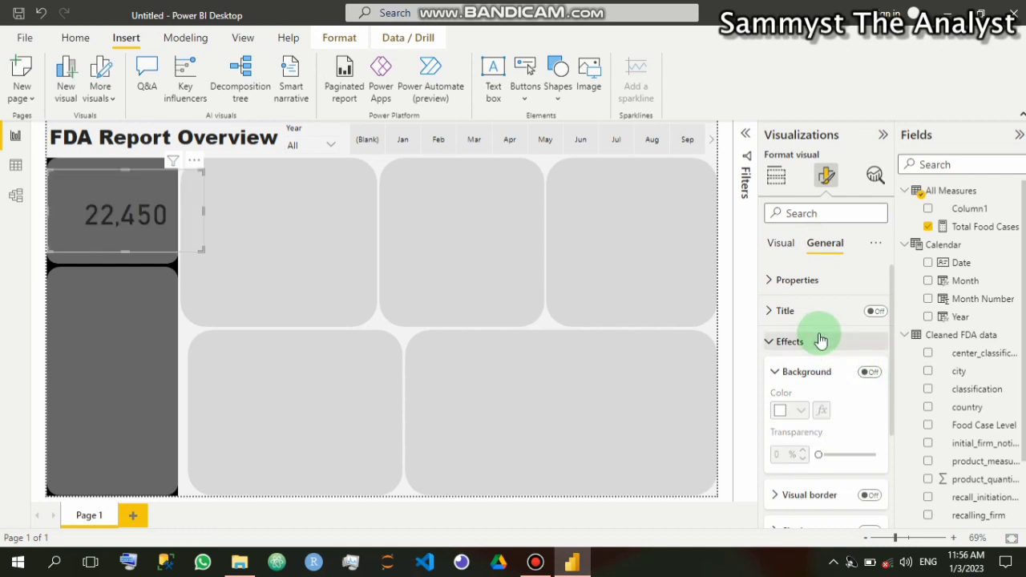
click(770, 341)
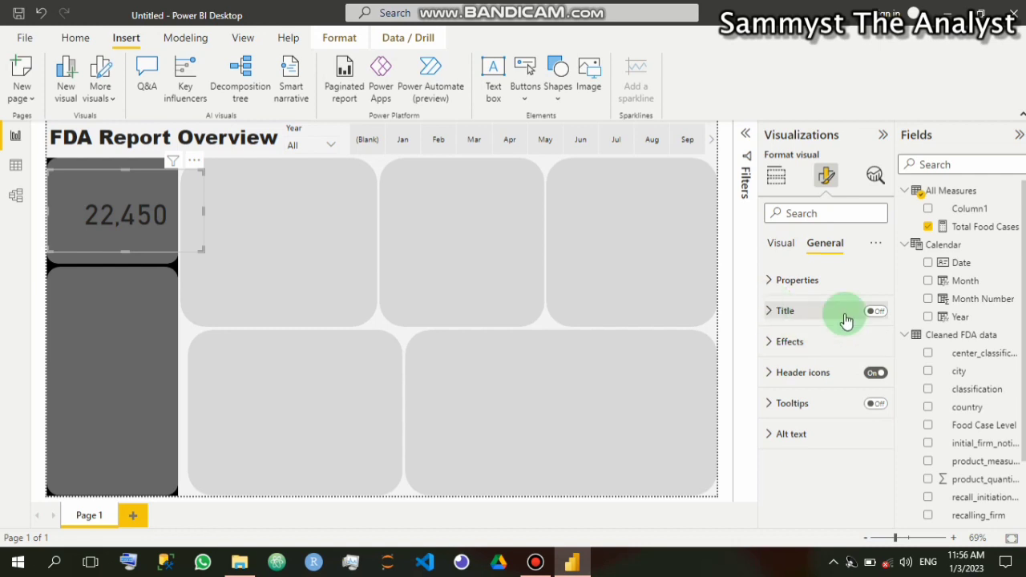
Turn on the card's title and set its text to "Total Food Cases"
click(874, 314)
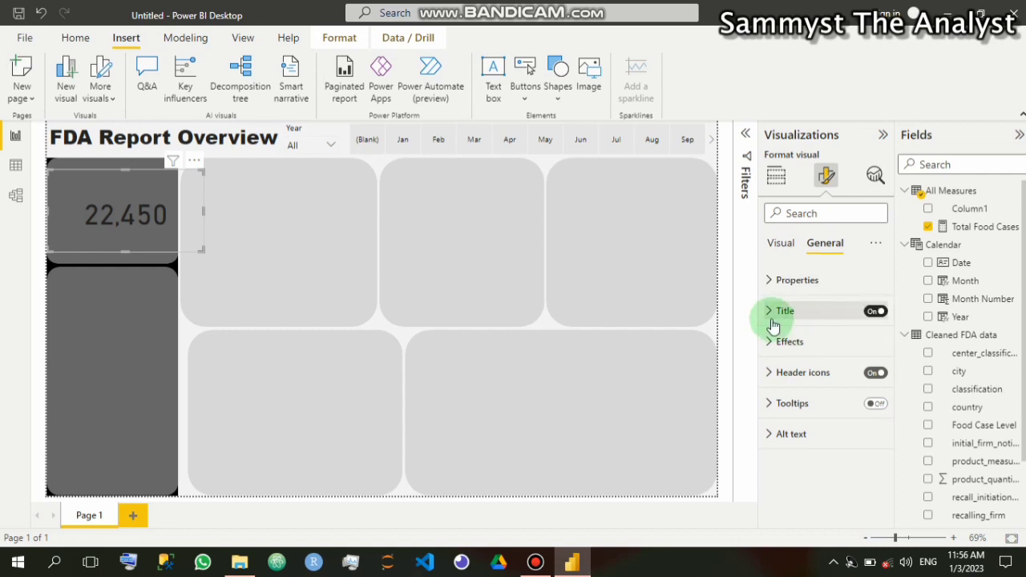
click(773, 312)
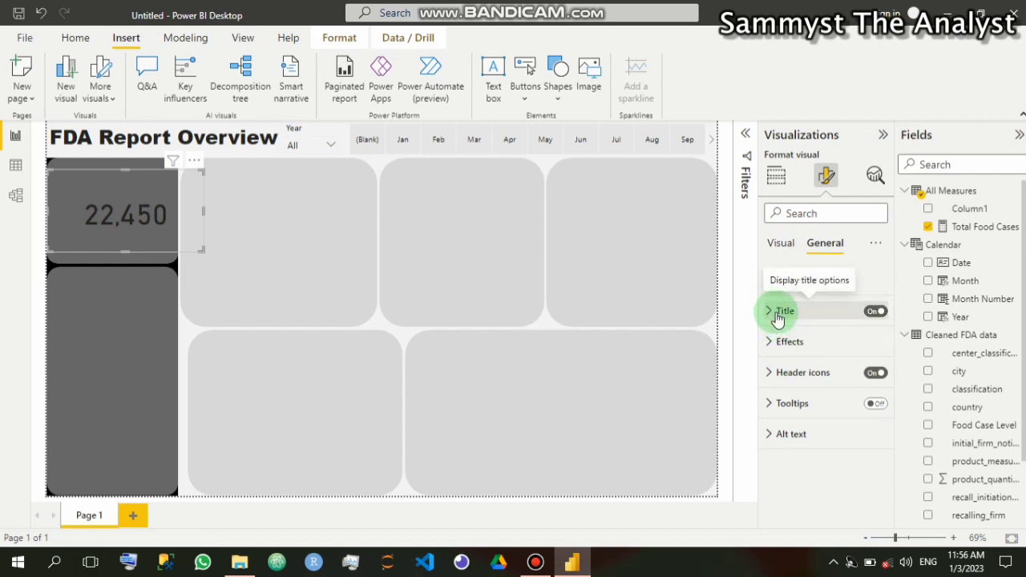
click(804, 359)
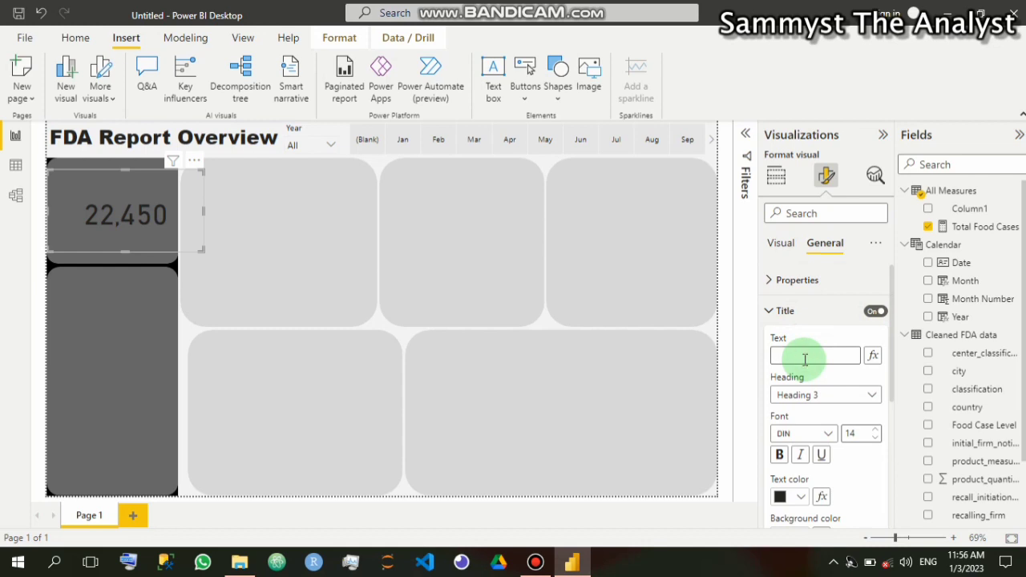
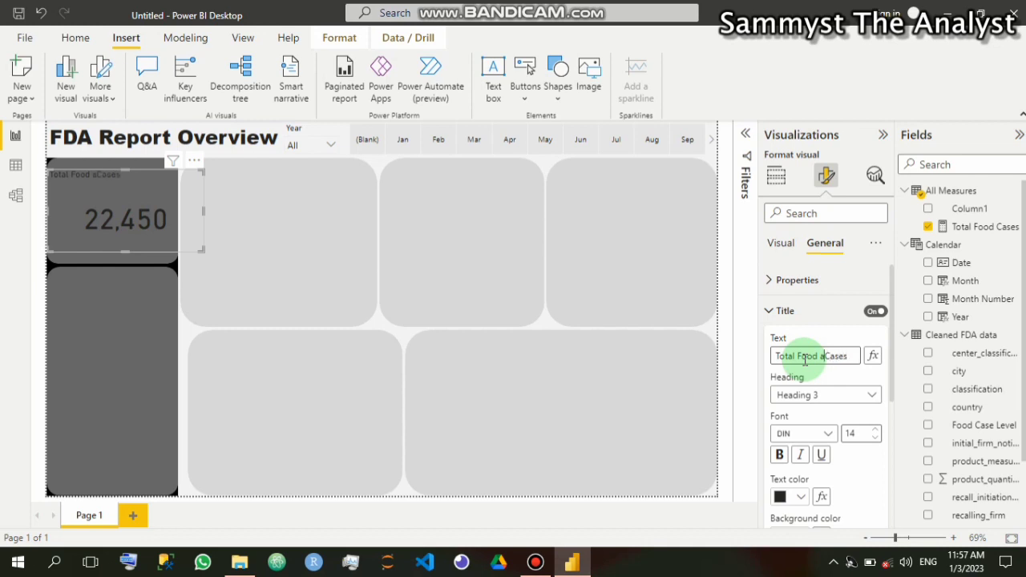
key(BackSpace)
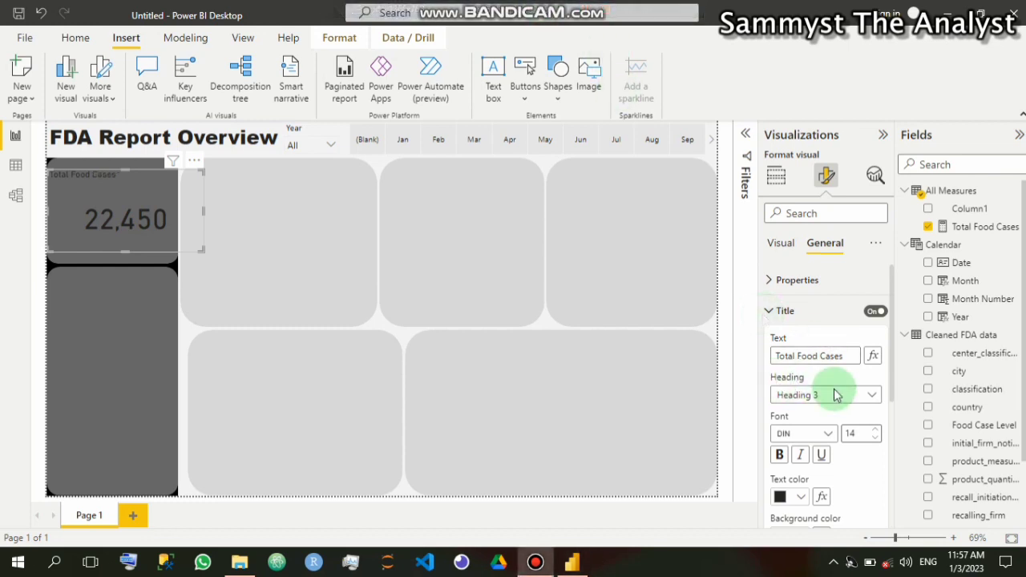
Format the Total Food Cases card's title in bold Calibri at size 21
click(830, 434)
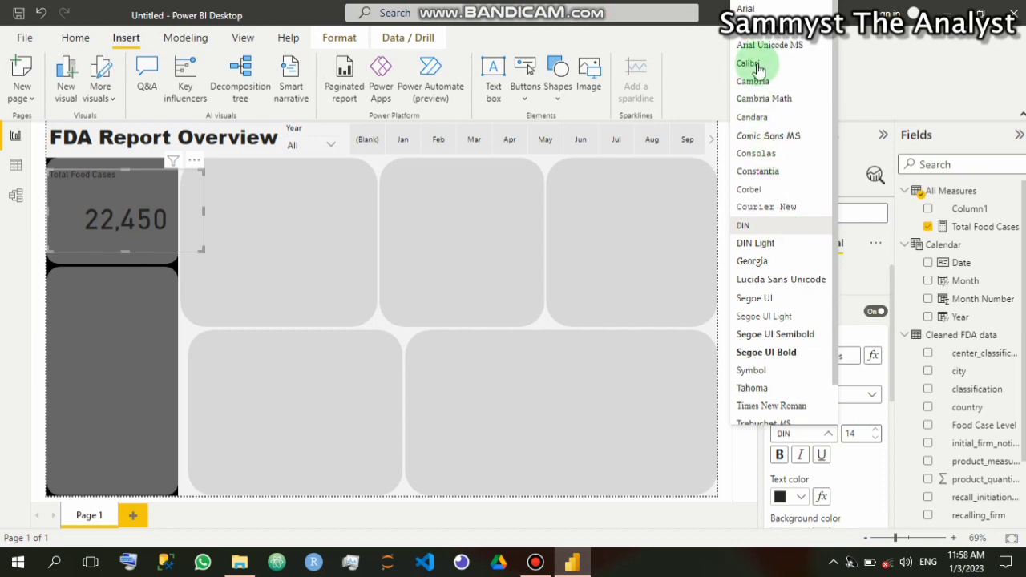
click(782, 454)
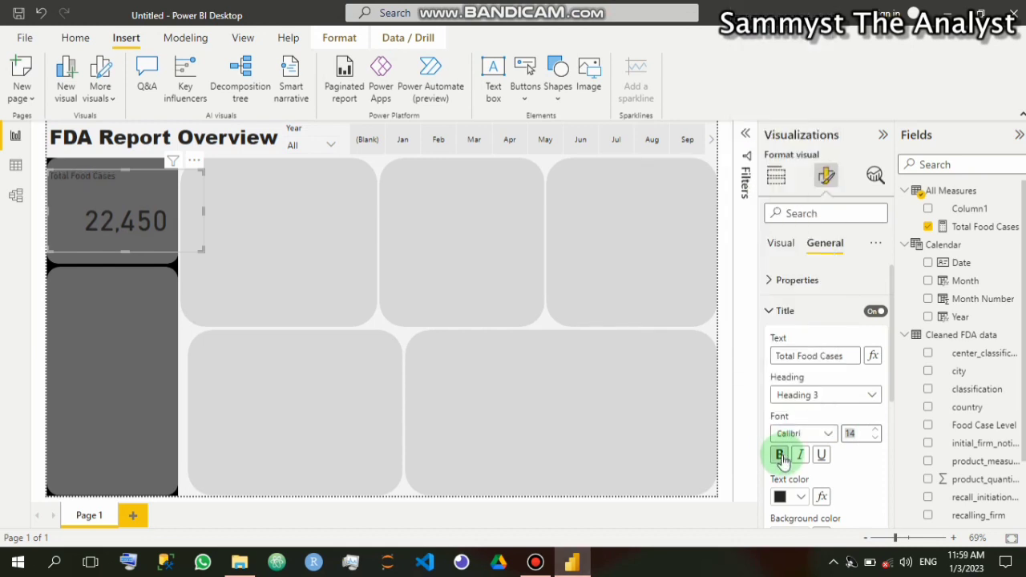
click(781, 457)
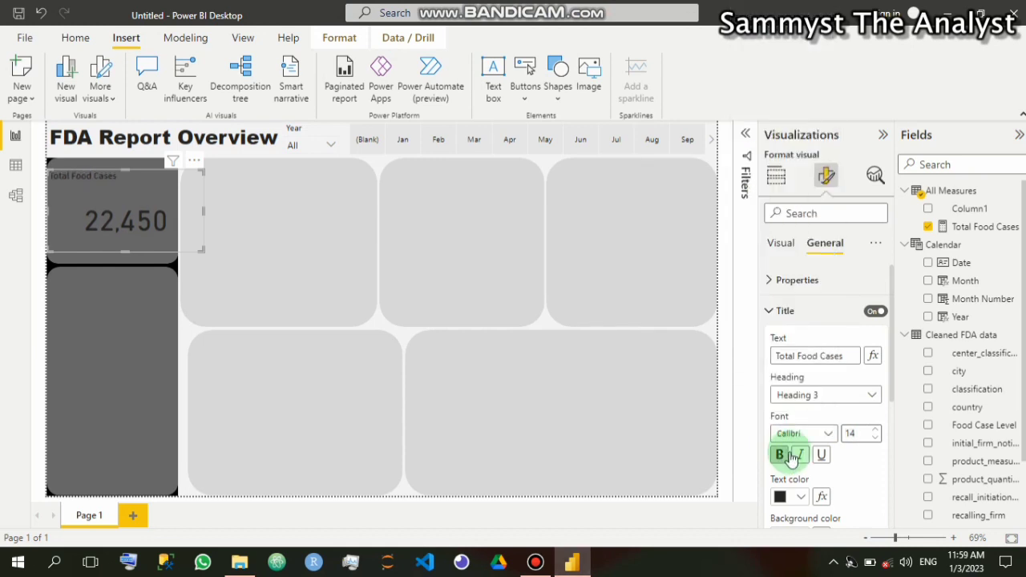
click(854, 434)
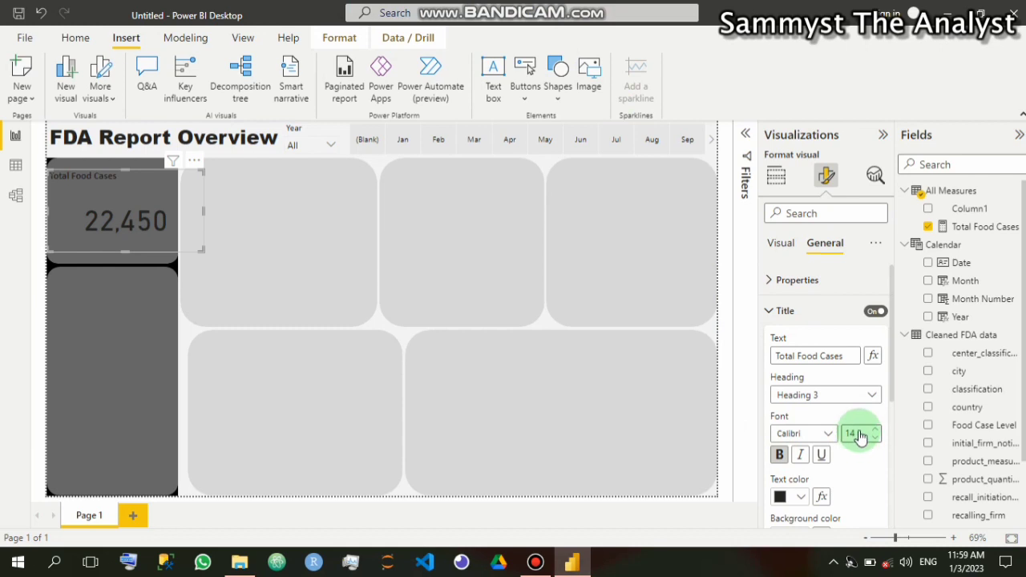
click(846, 433)
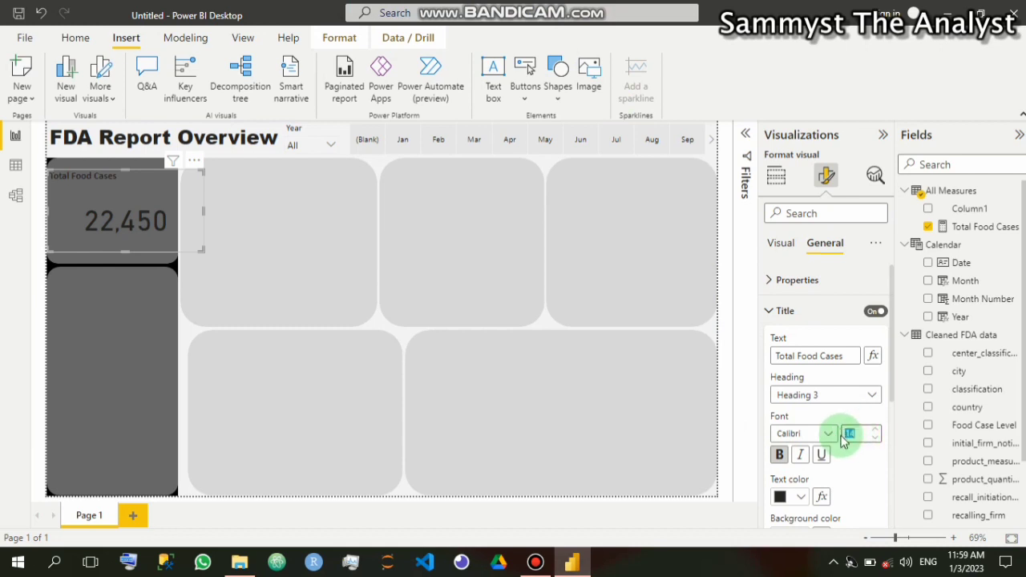
text(21)
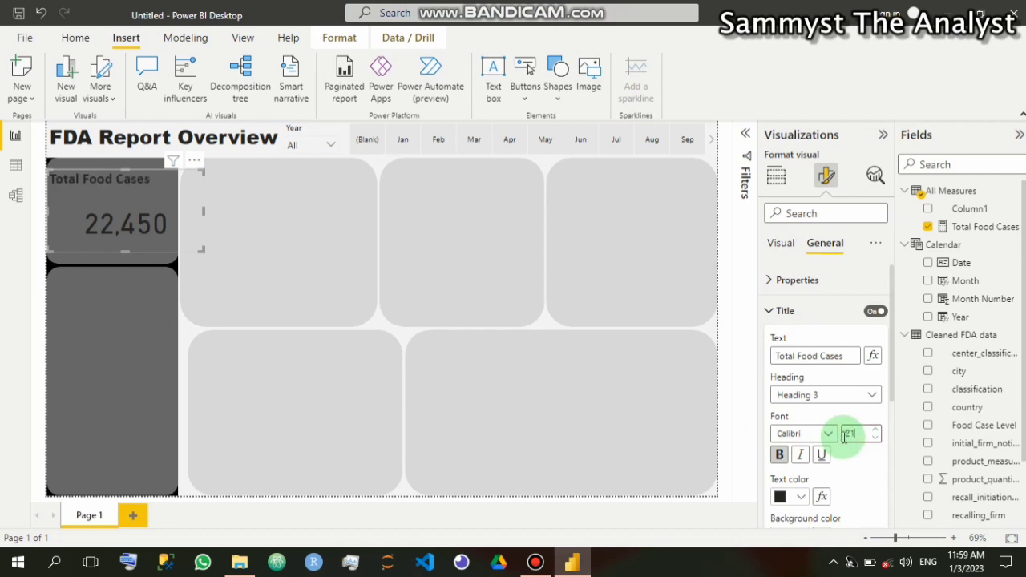
Center the card's title horizontally and narrow the card to the width of the side panel
scroll(863, 462, down, 2)
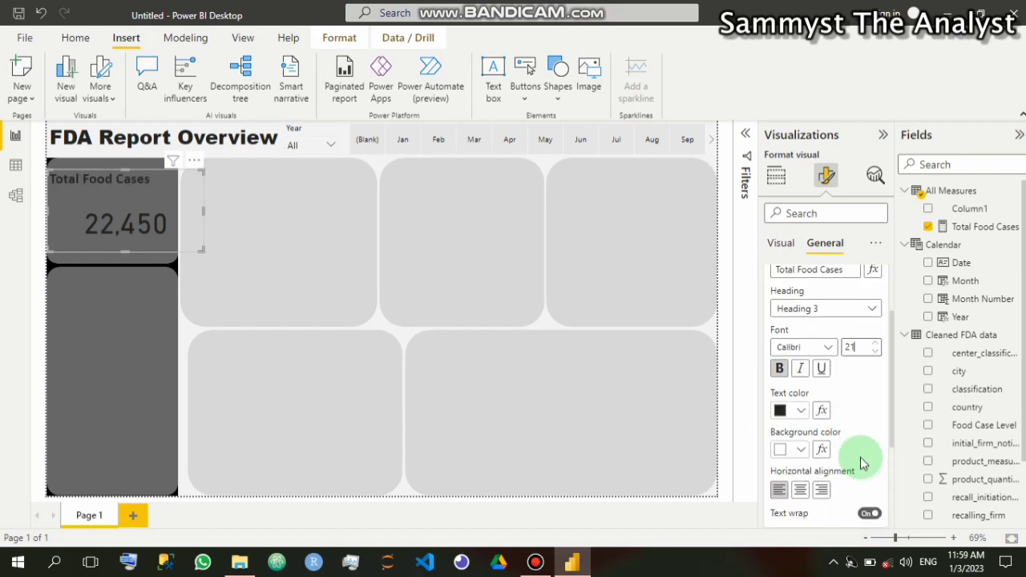
scroll(863, 463, down, 1)
click(804, 463)
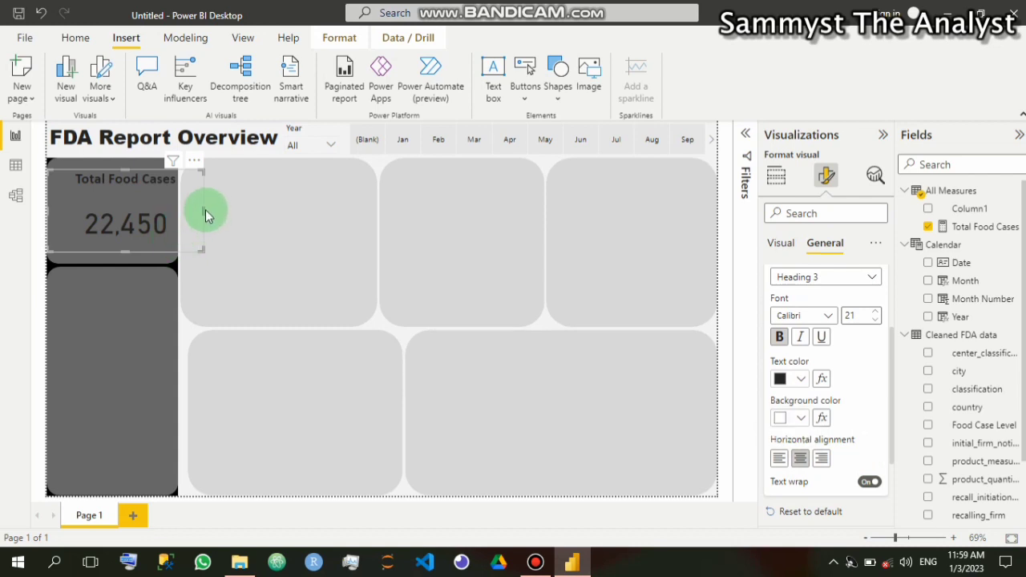
drag(202, 209, 167, 205)
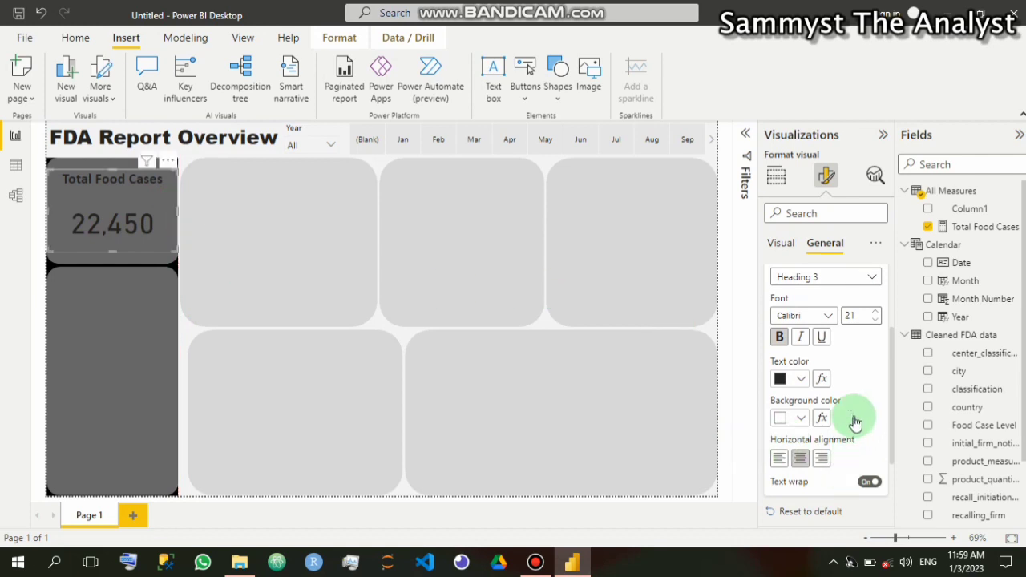
Set the card's callout value font to Arial Black and its color to white
scroll(834, 417, down, 1)
scroll(816, 437, up, 3)
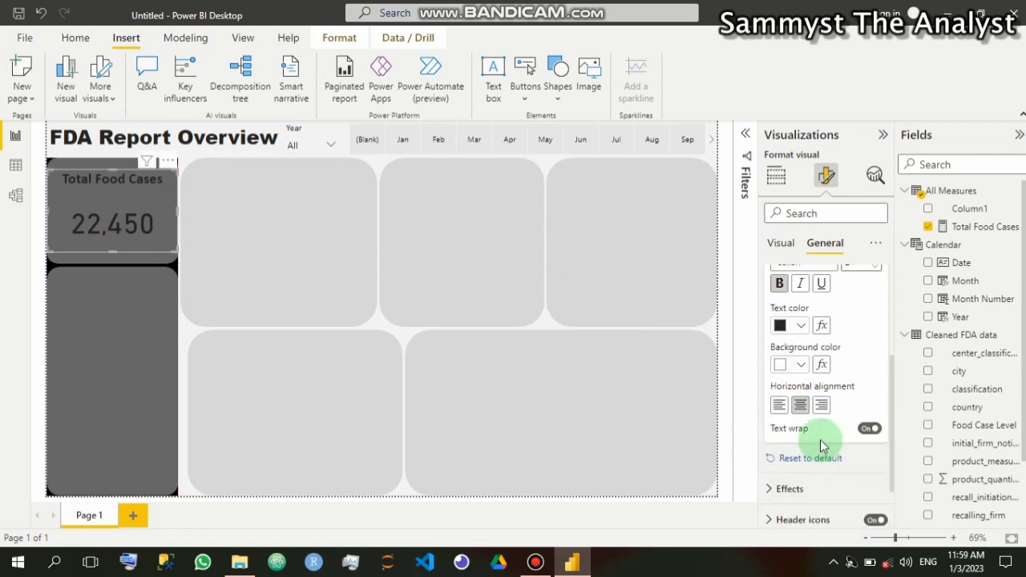
click(770, 312)
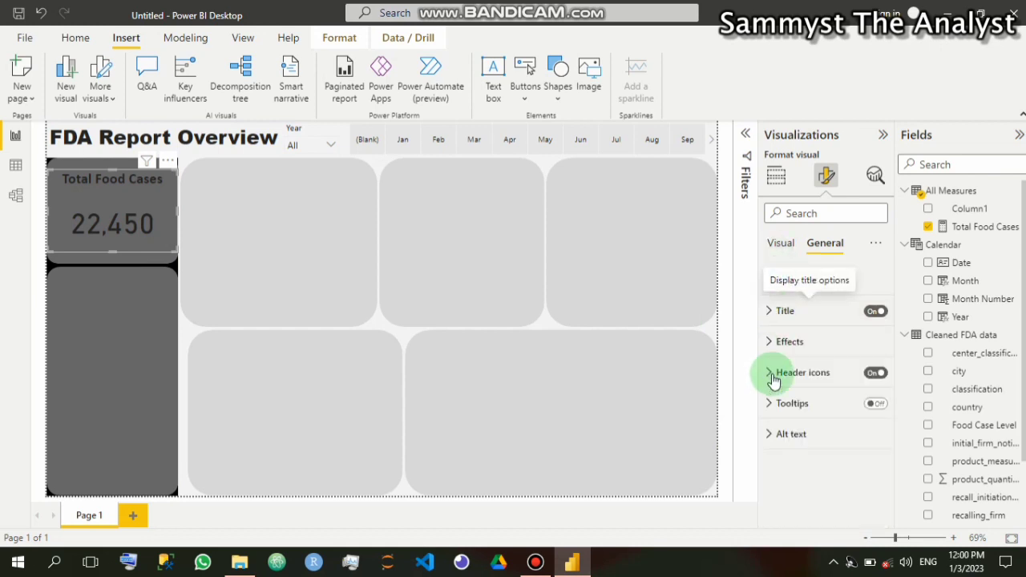
click(784, 245)
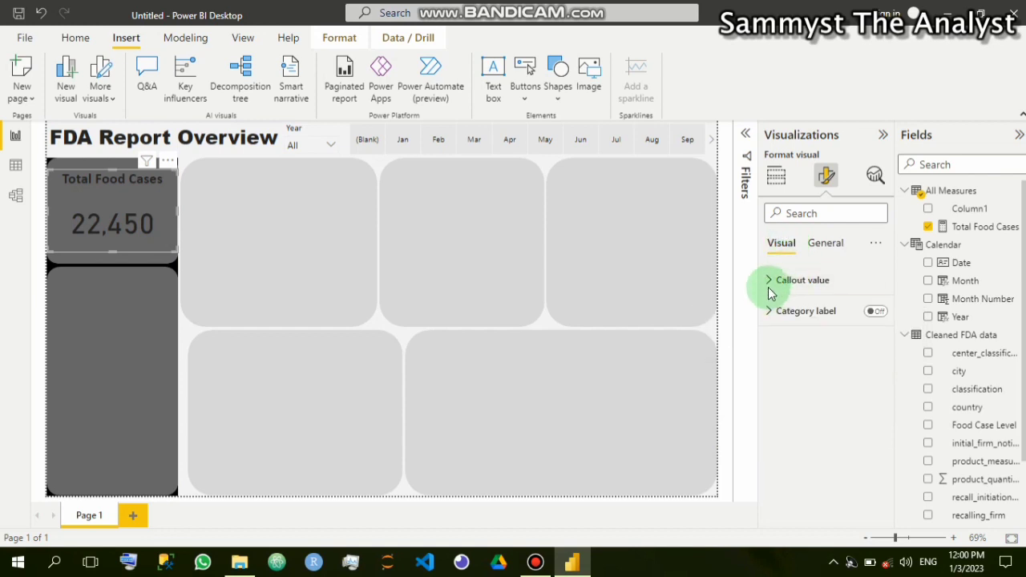
click(770, 280)
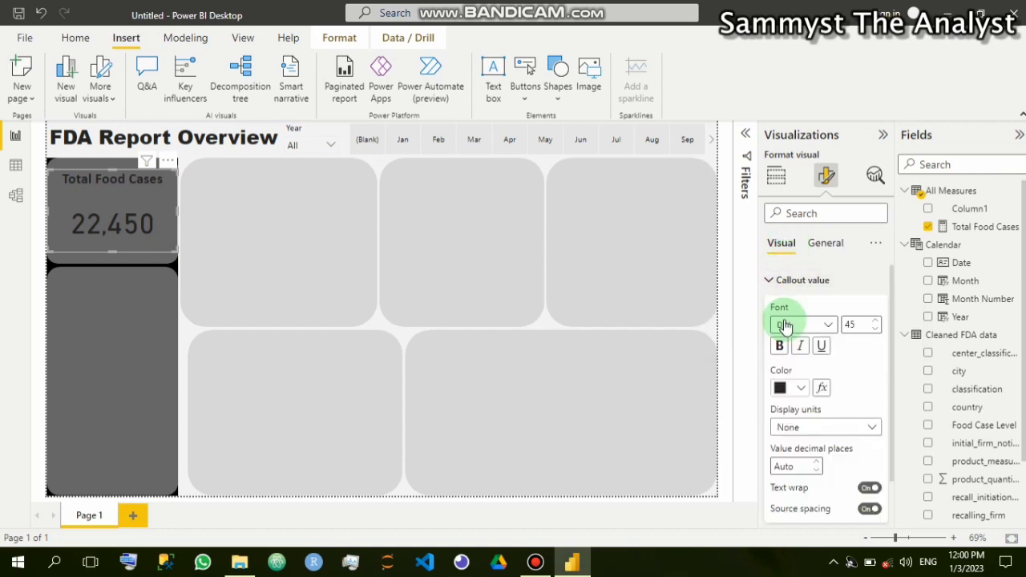
click(828, 324)
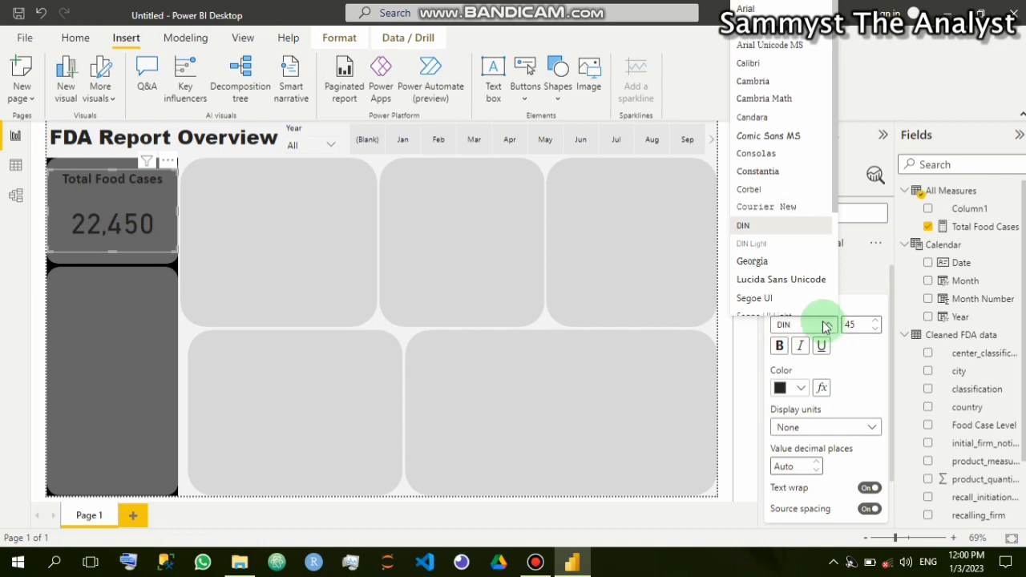
click(776, 30)
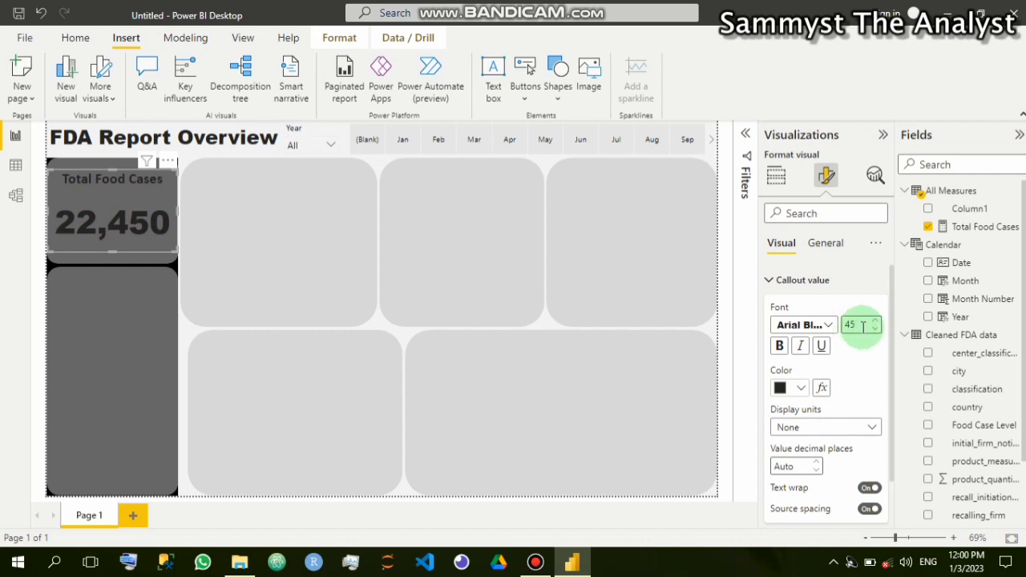
click(784, 348)
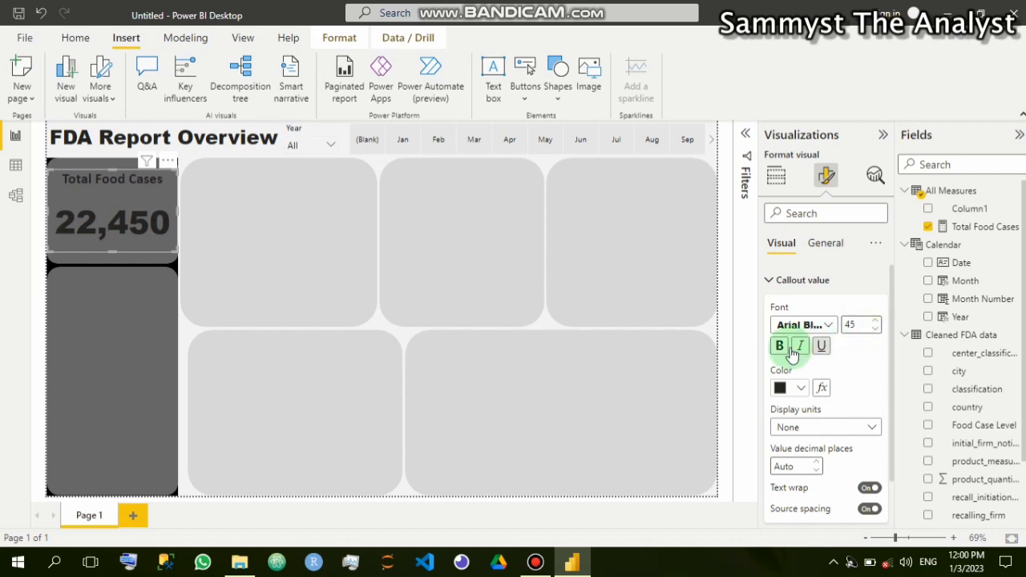
click(802, 388)
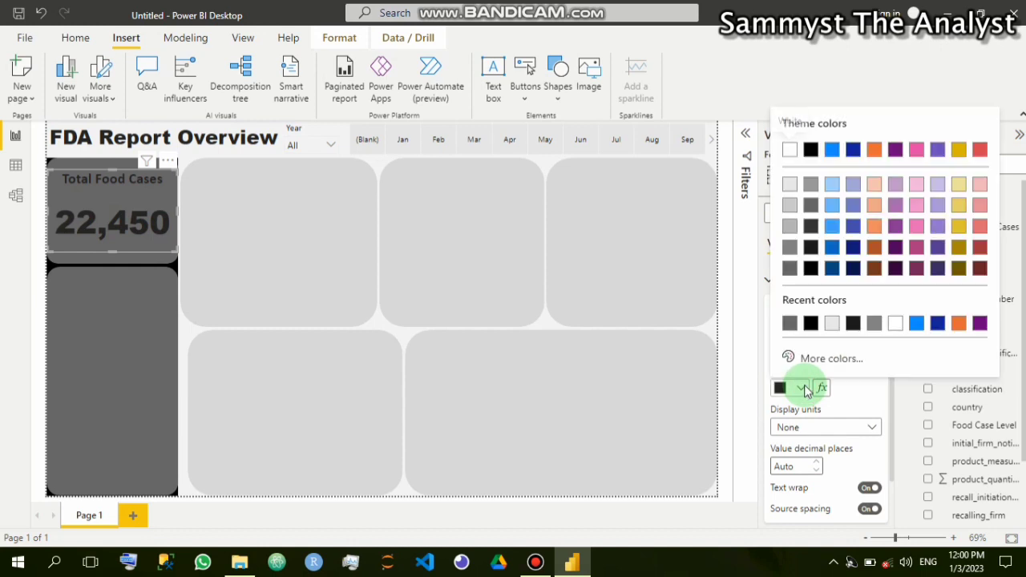
click(791, 152)
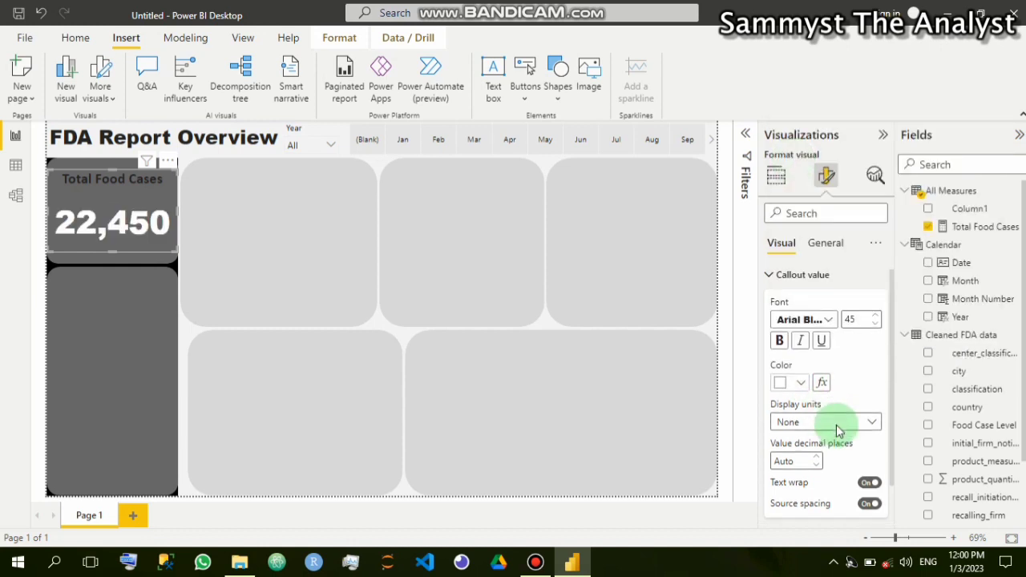
scroll(836, 425, down, 1)
scroll(841, 426, up, 1)
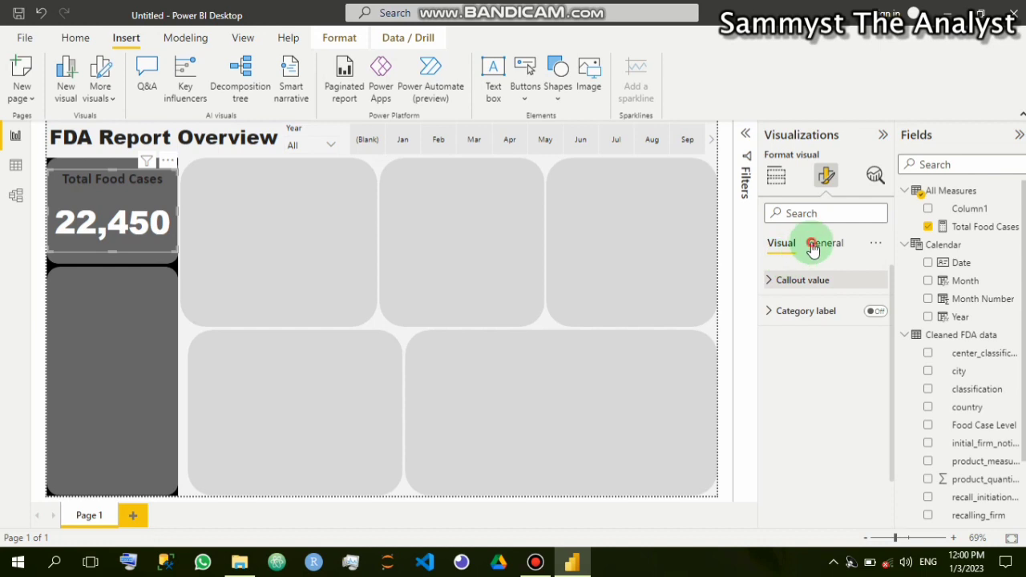
Set the text color of the Total Food Cases card's title to white
click(825, 243)
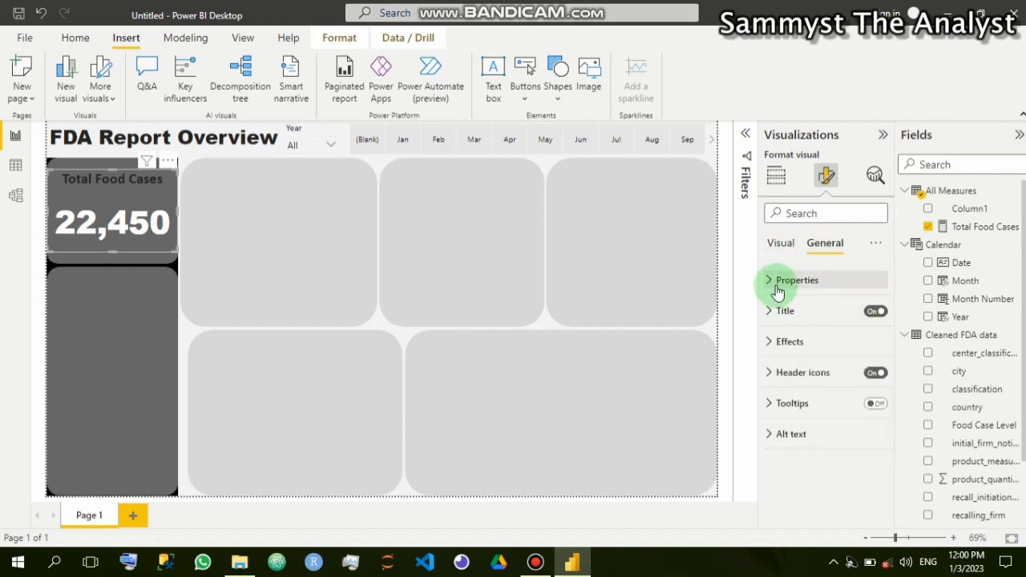
click(798, 325)
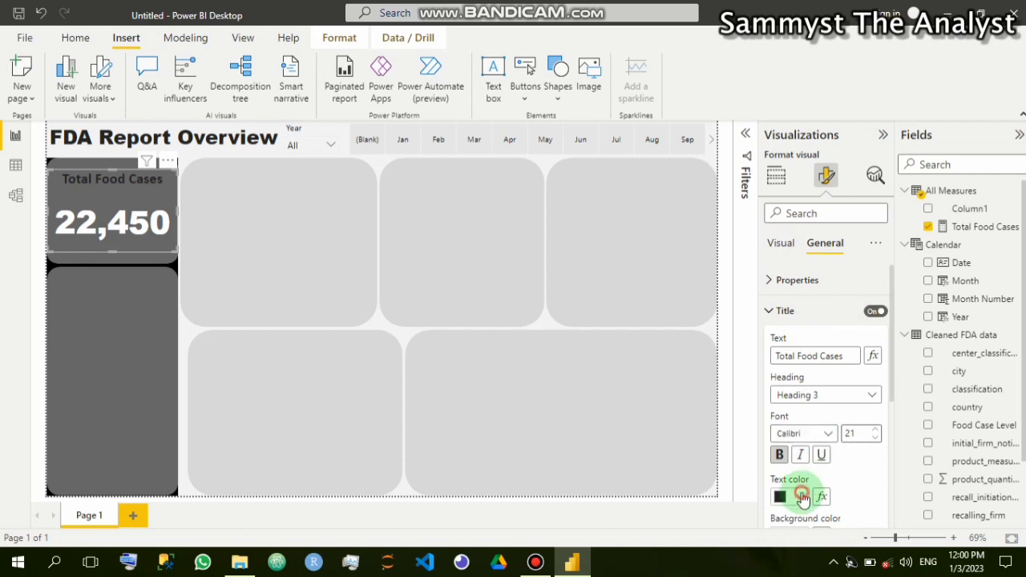
click(802, 497)
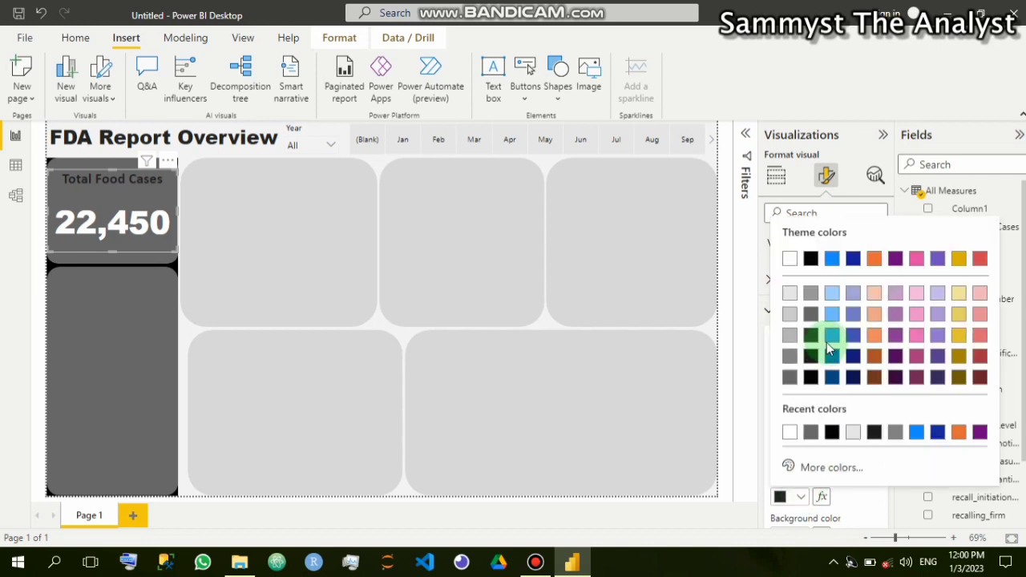
click(790, 261)
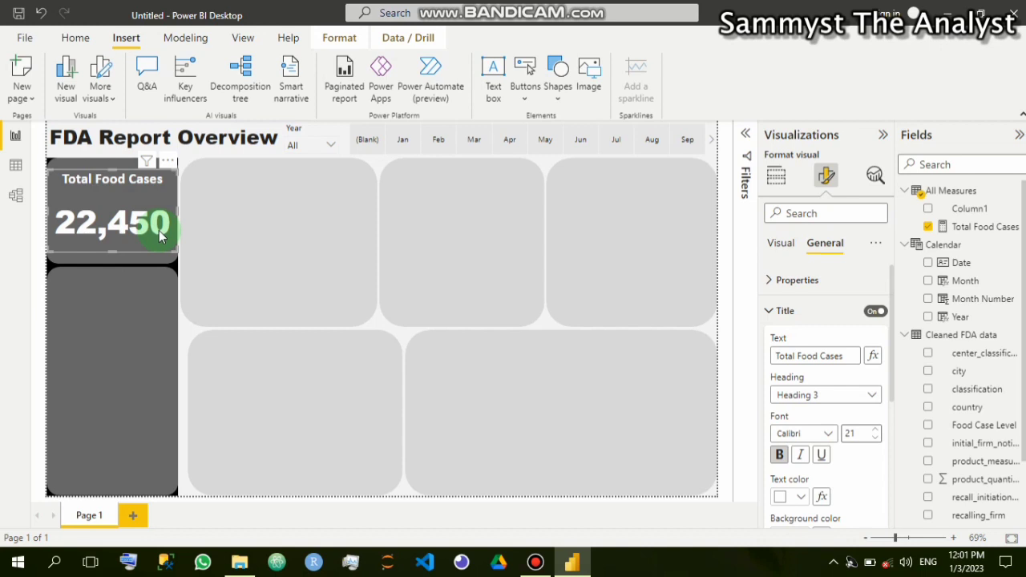
Reduce the height of the Total Food Cases card and of the upper dark grey rectangle behind it
drag(97, 259, 135, 240)
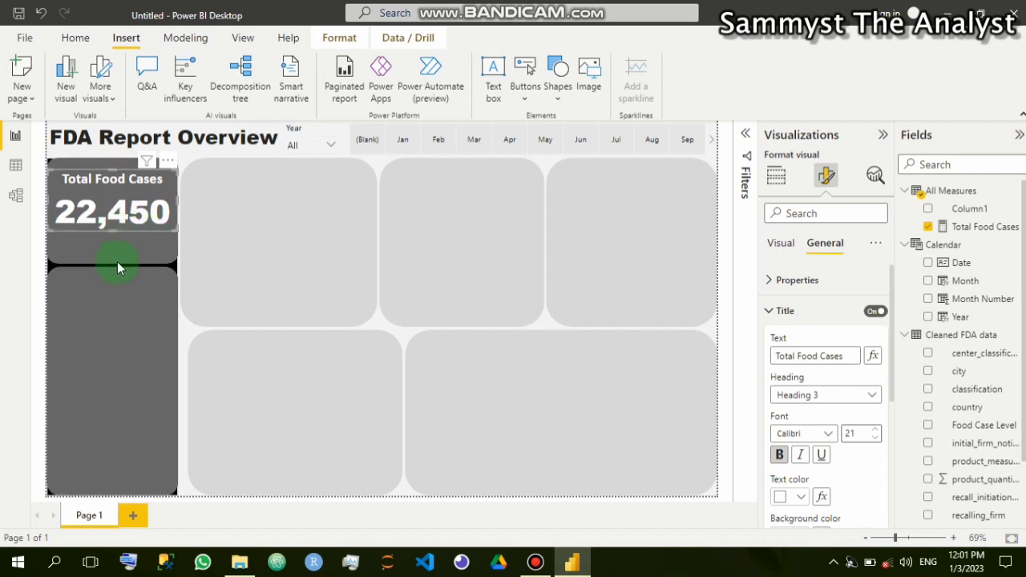
click(126, 258)
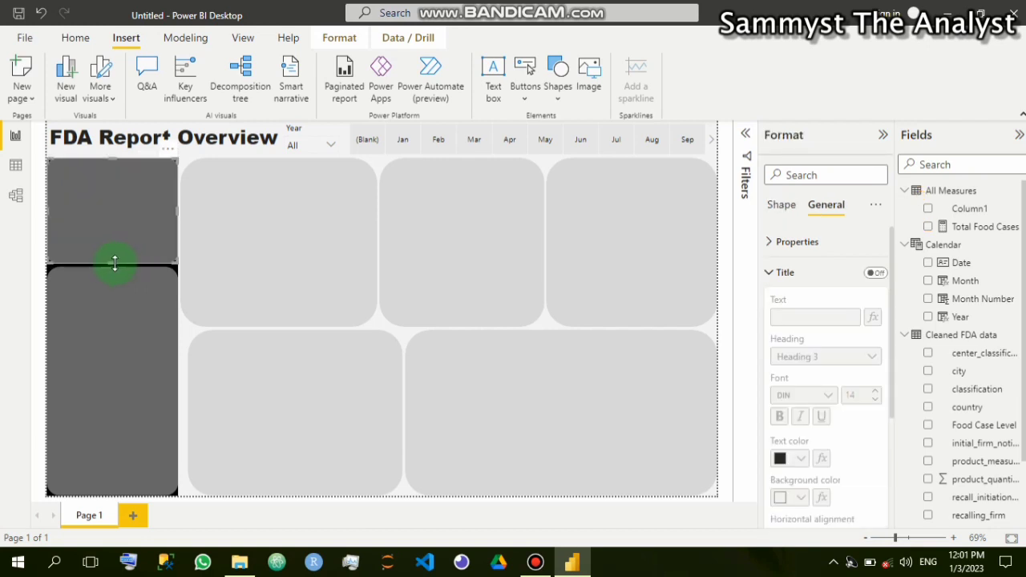
drag(112, 264, 111, 255)
Move the lower dark grey rectangle up beneath the upper one and stretch it down to the page's lower edge
click(121, 277)
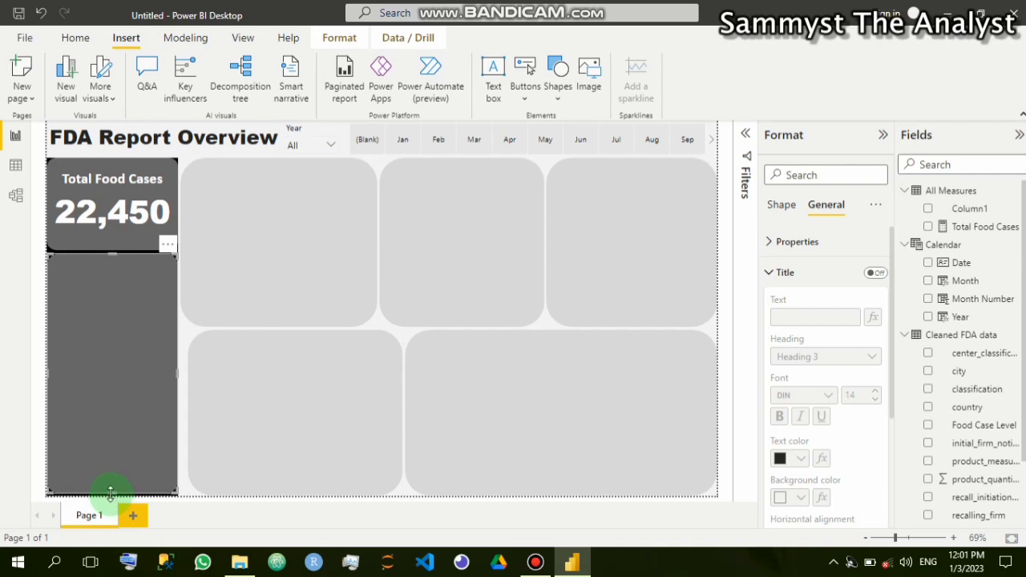
drag(110, 494, 111, 503)
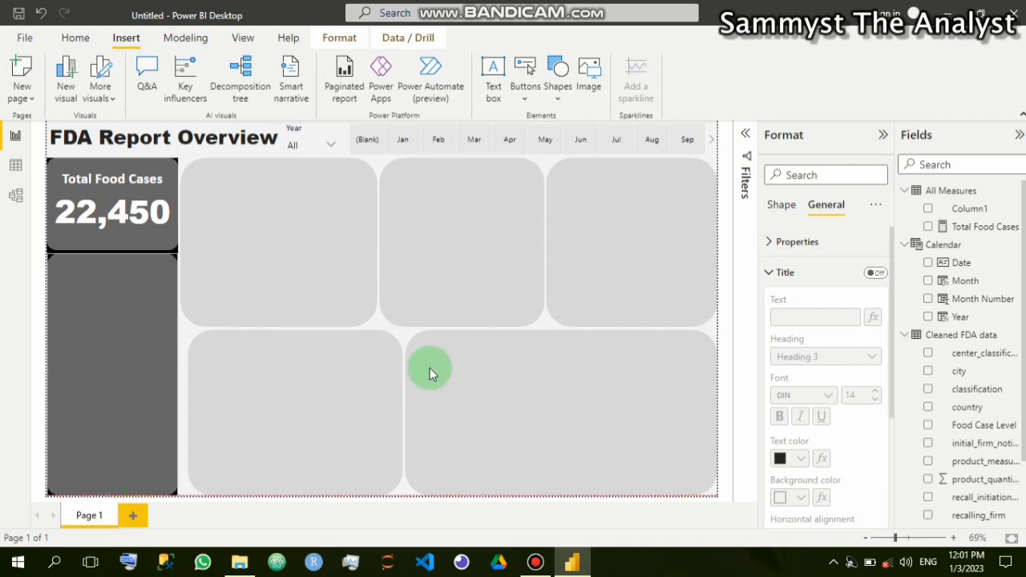
click(402, 336)
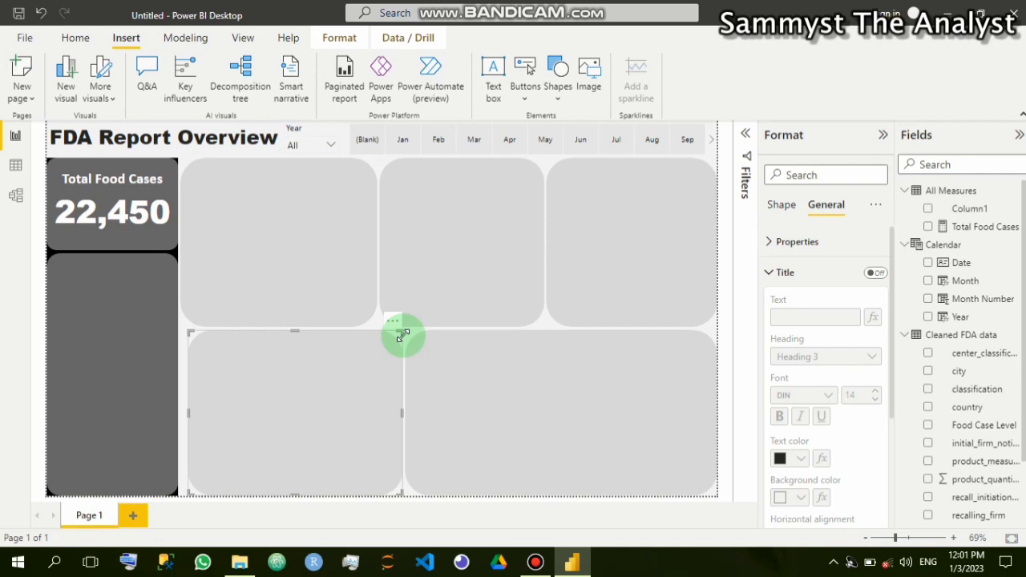
click(251, 186)
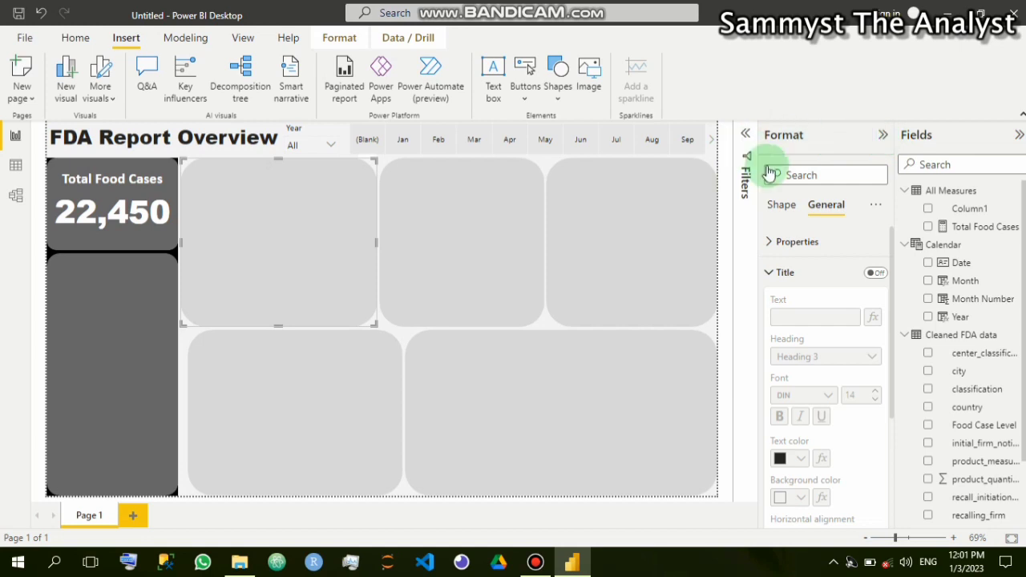
click(782, 207)
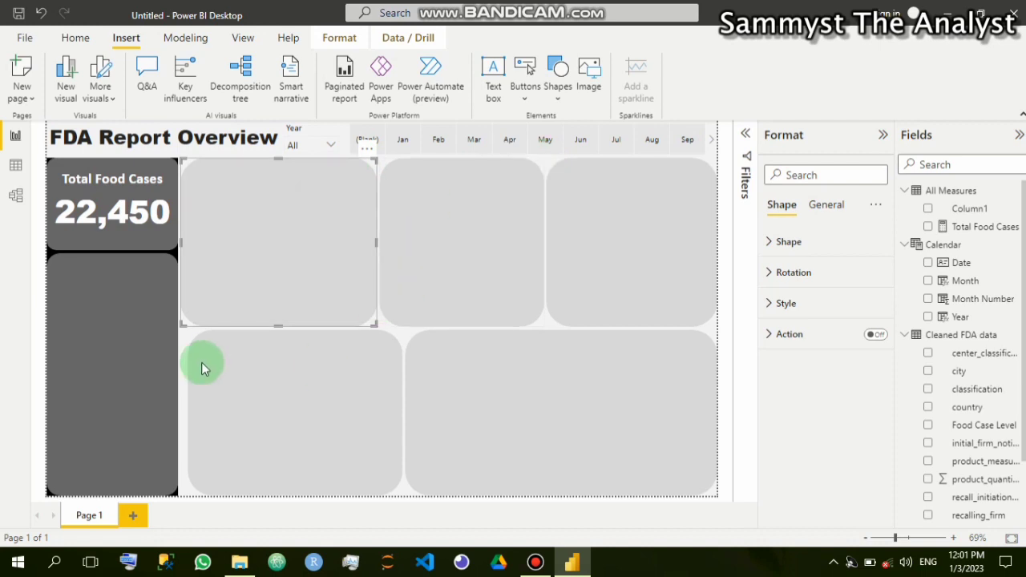
click(180, 380)
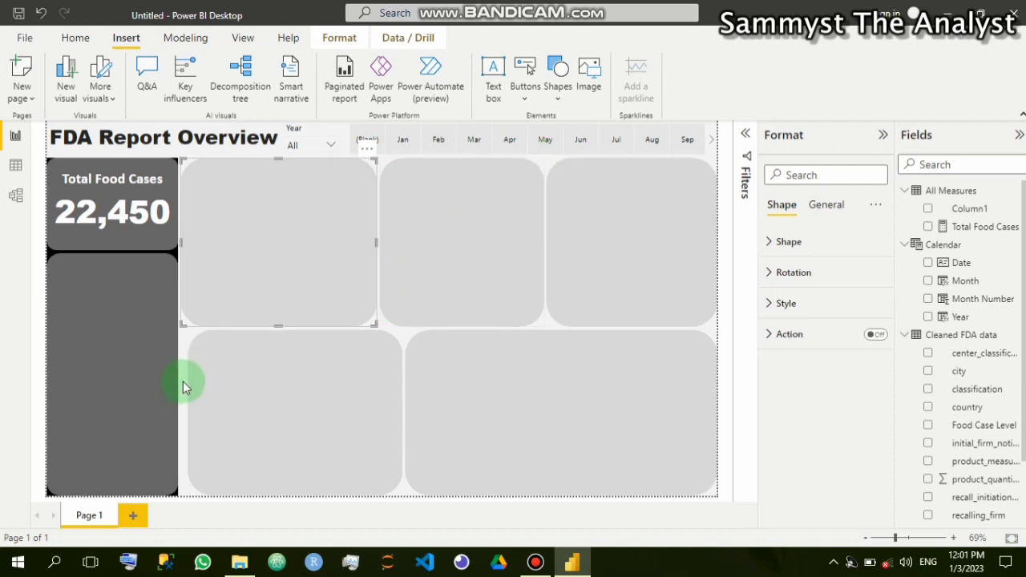
Add an empty funnel chart, widen it and move it over the first light grey container in the upper row
click(723, 134)
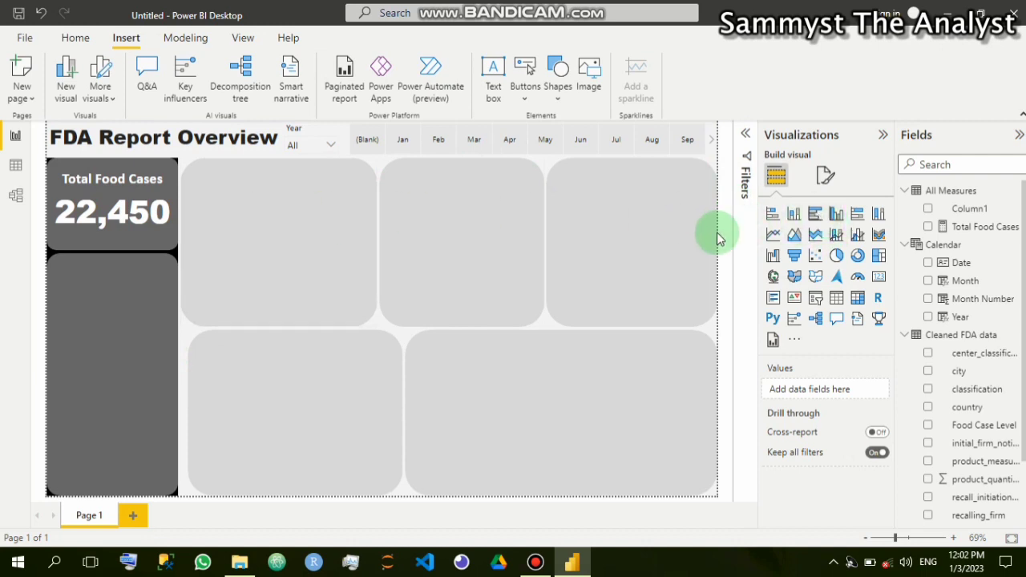
click(794, 255)
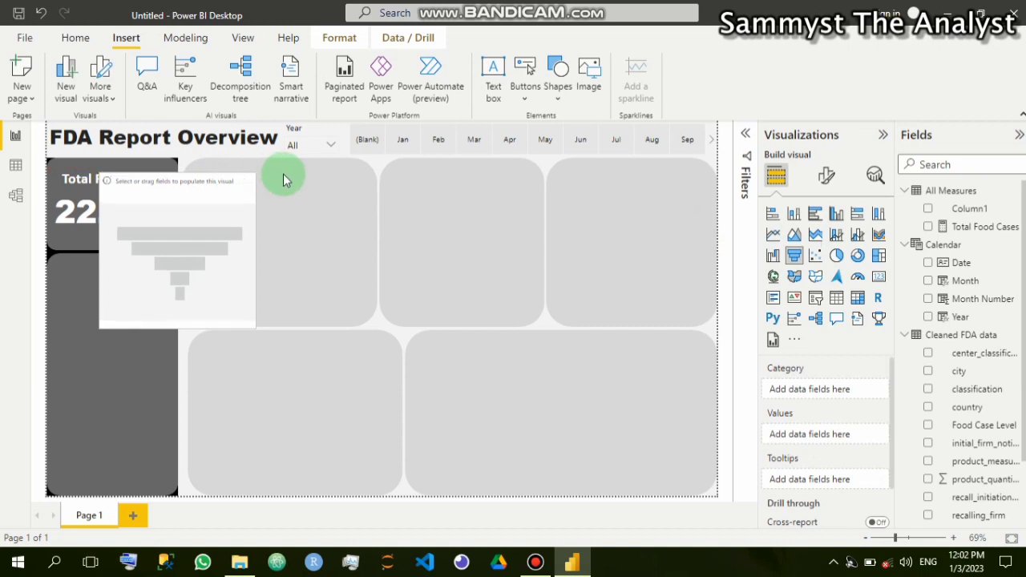
drag(283, 174, 251, 178)
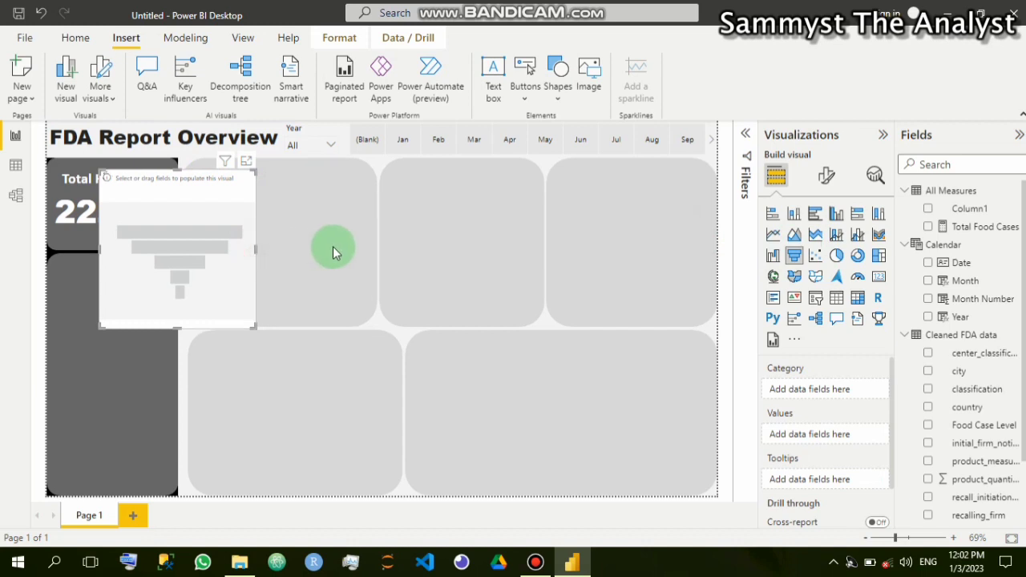
drag(337, 247, 369, 246)
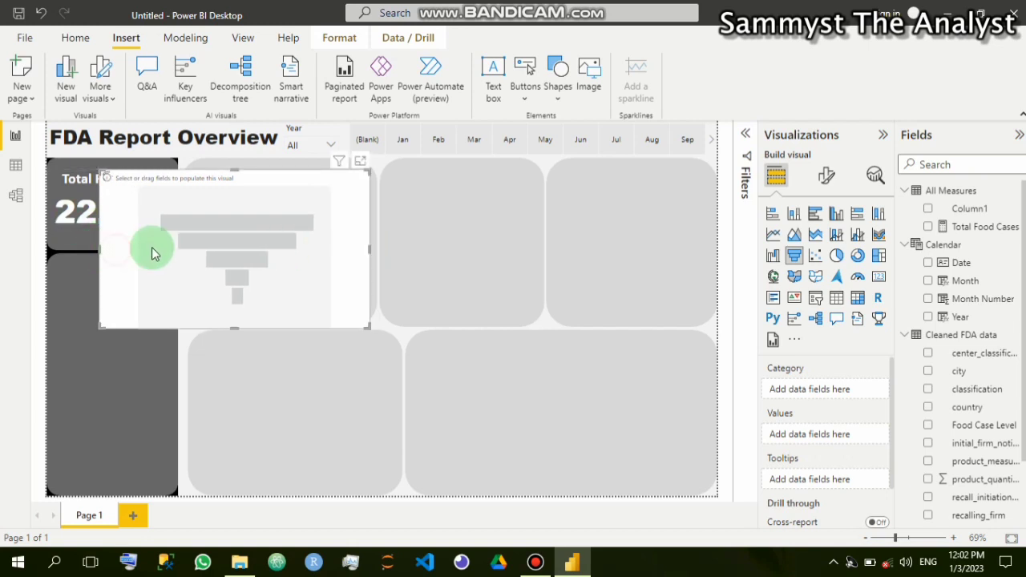
drag(160, 245, 184, 227)
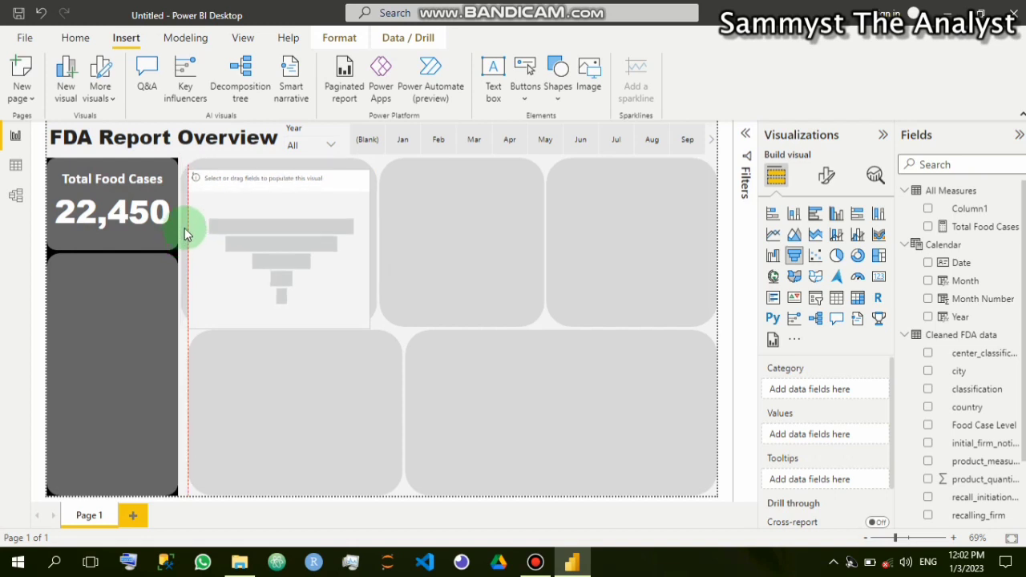
Adjust the funnel chart's upper and lower edges to match the height of its light grey container
click(280, 173)
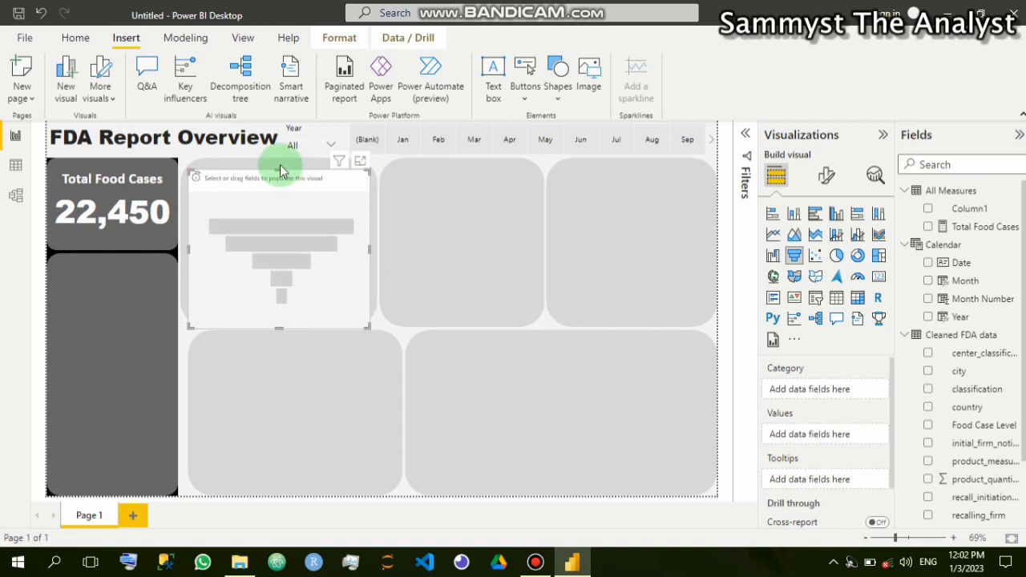
drag(280, 165, 280, 164)
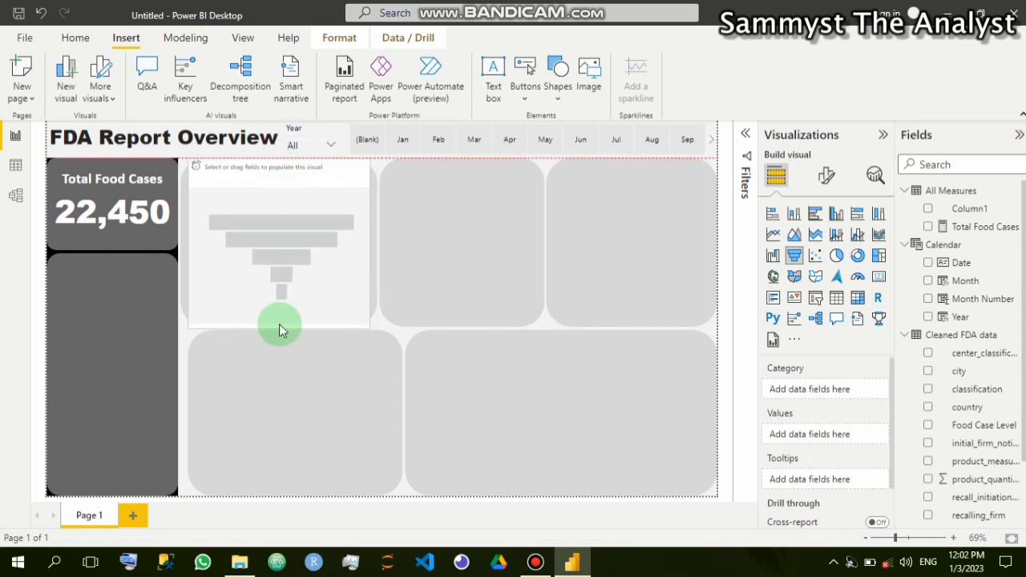
click(281, 323)
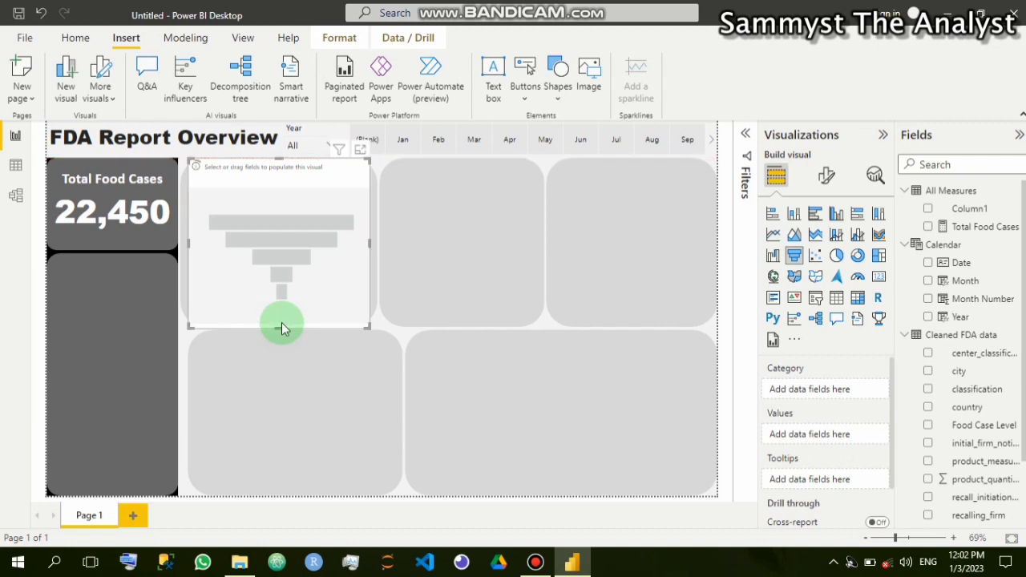
drag(281, 322, 284, 323)
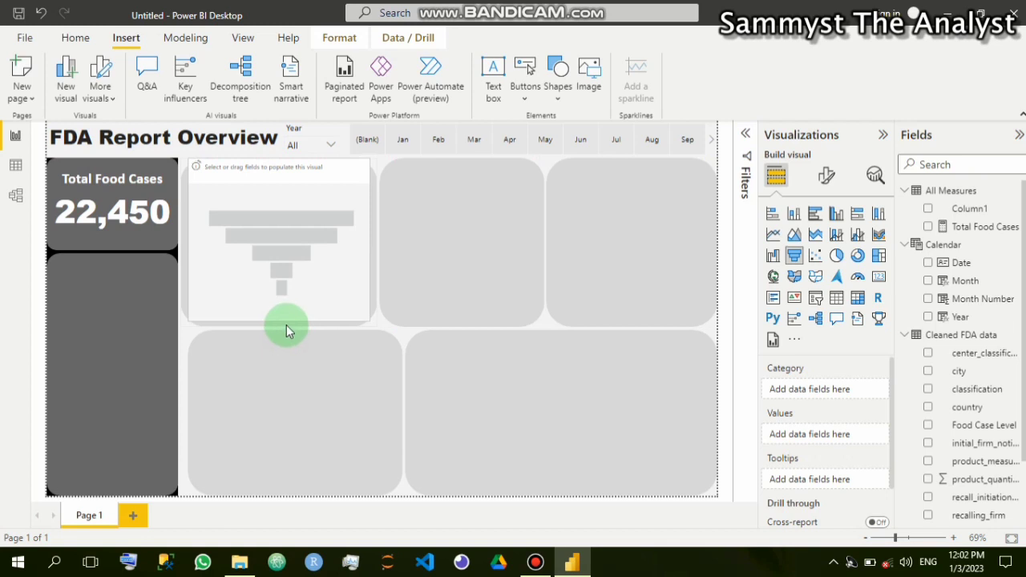
drag(286, 325, 287, 320)
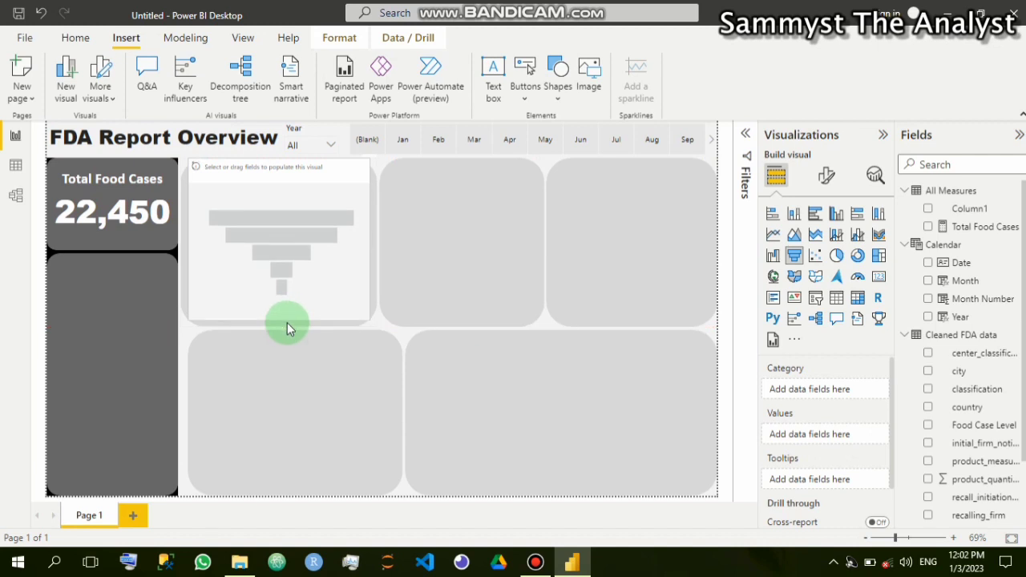
drag(288, 324, 290, 329)
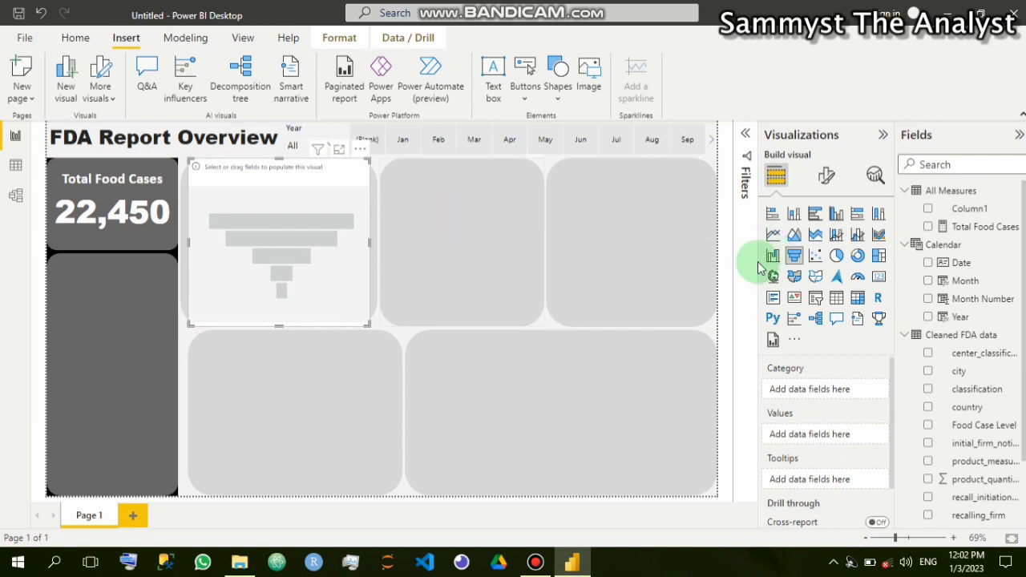
Add two empty donut charts and place them over the second and third containers in the upper row
click(185, 365)
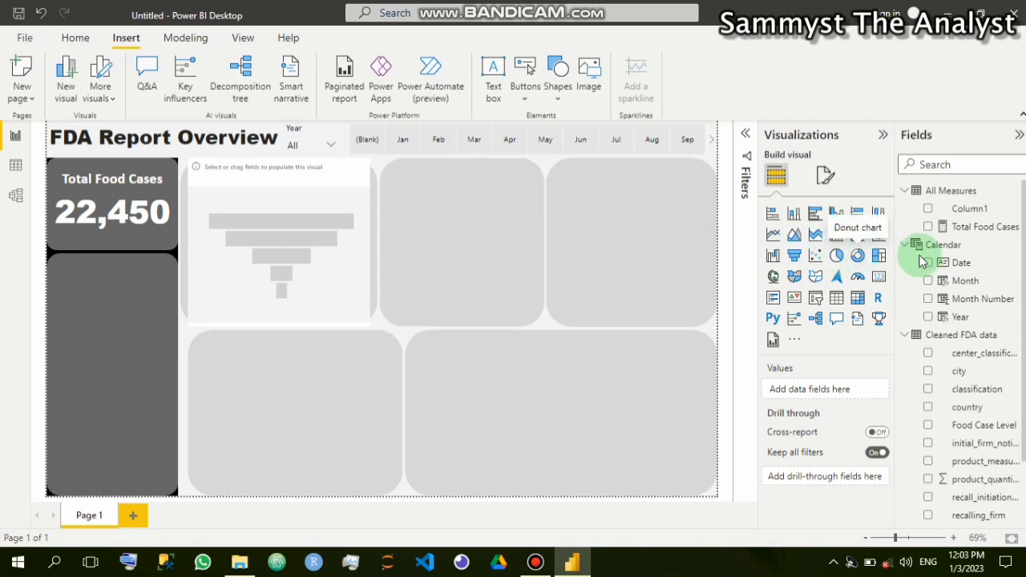
click(857, 256)
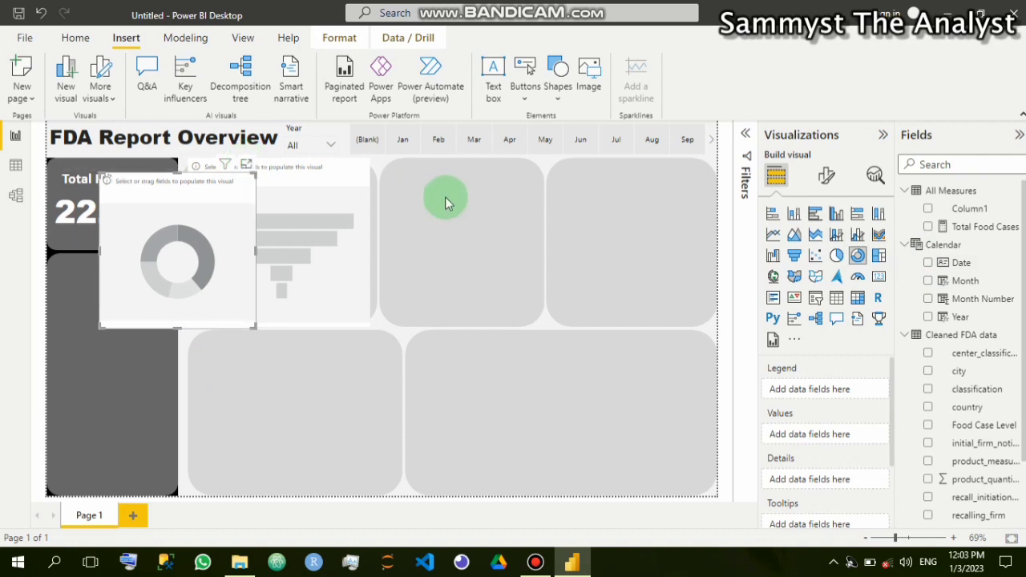
drag(501, 190, 525, 157)
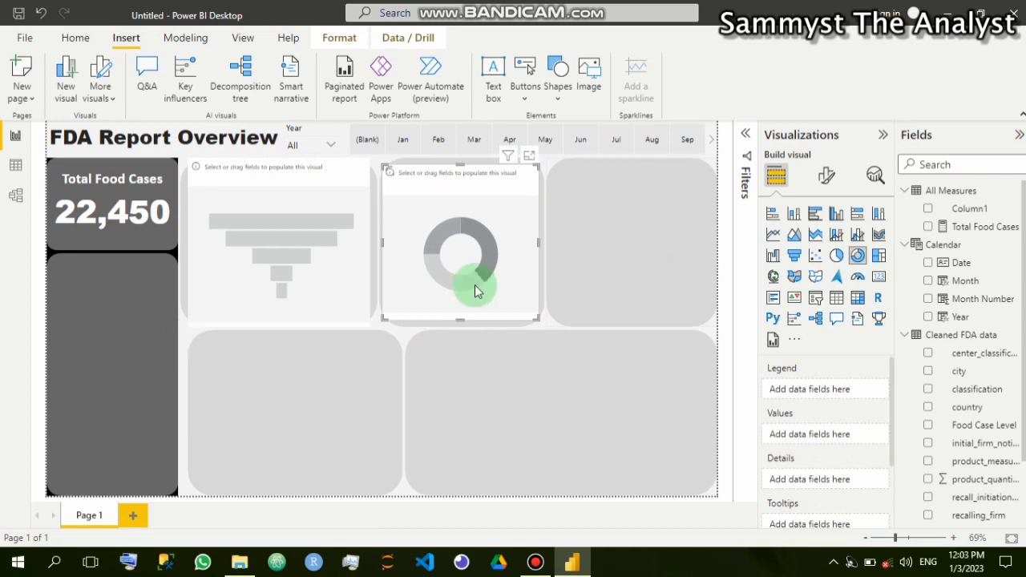
click(611, 181)
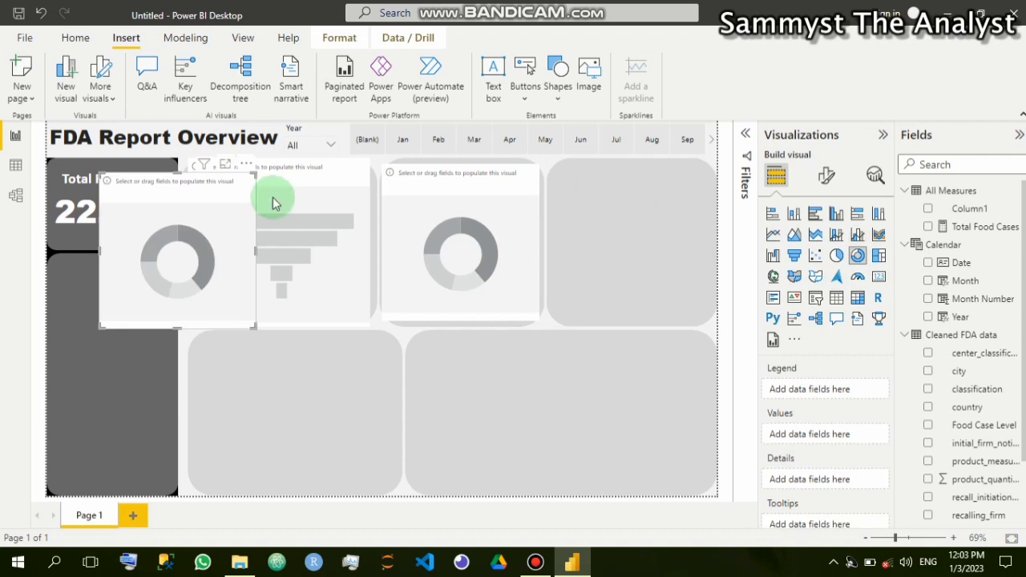
drag(270, 181, 702, 150)
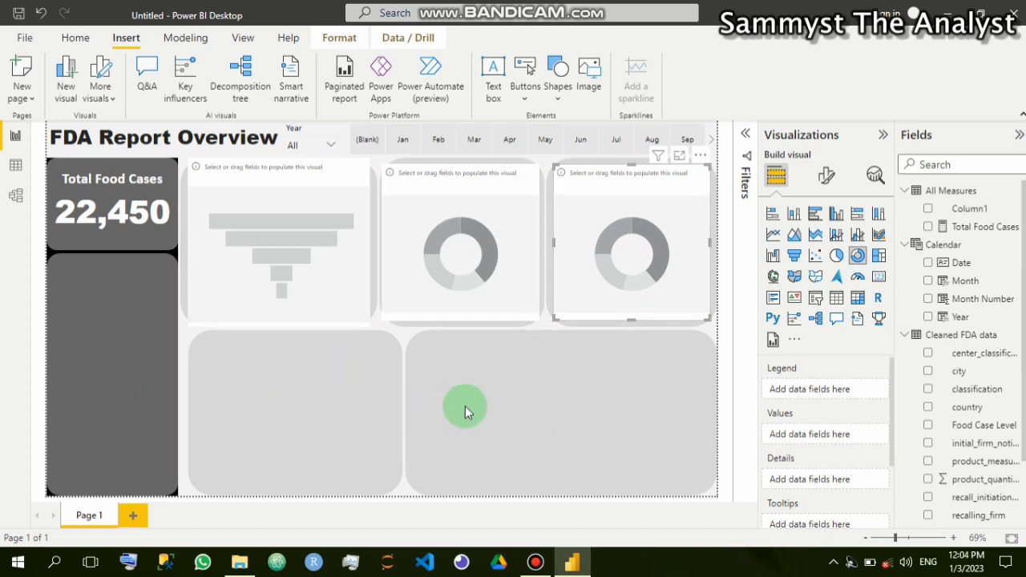
Add an empty stacked column chart and place it over the first container in the lower row
click(184, 366)
click(262, 391)
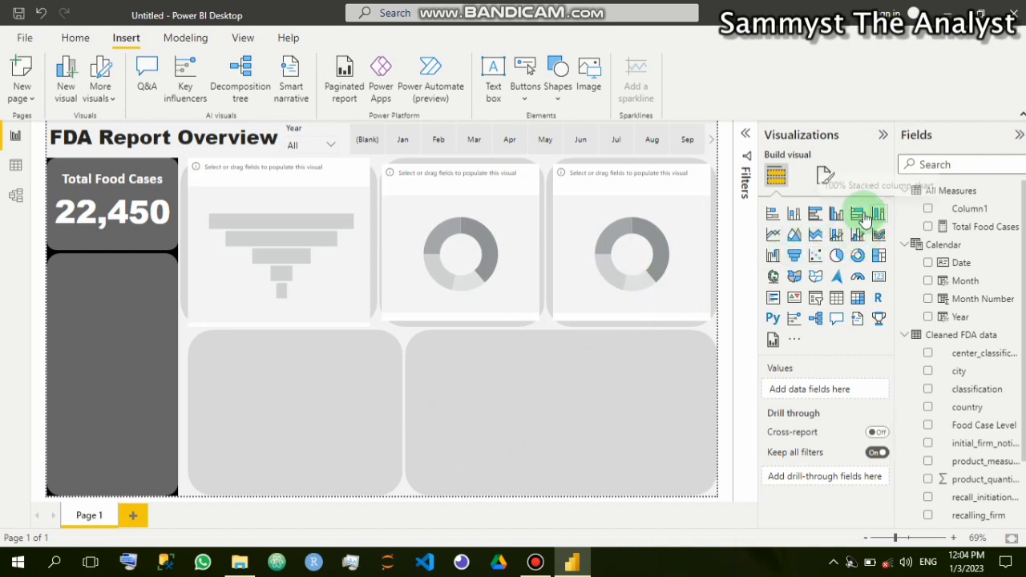
click(799, 217)
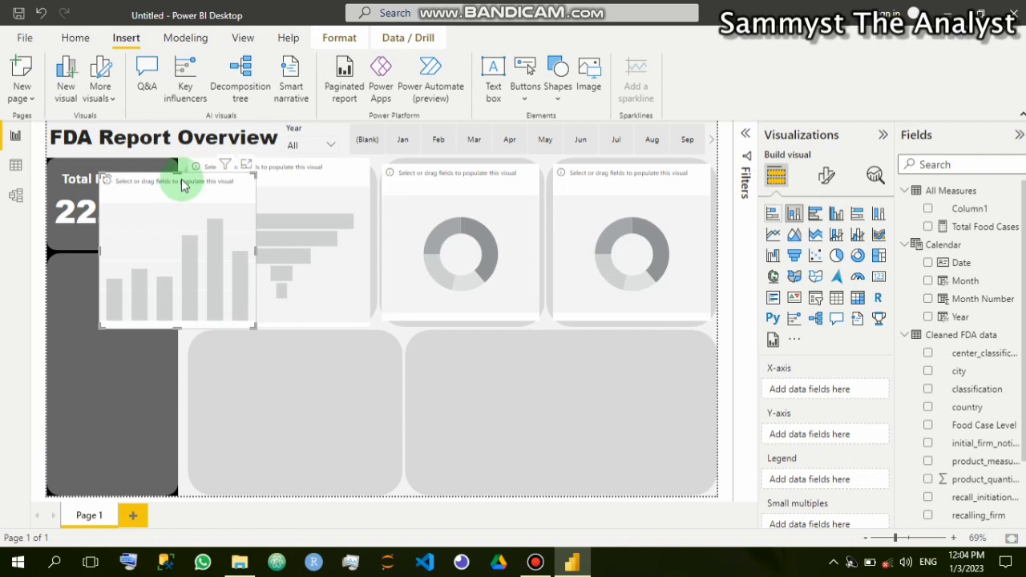
drag(240, 175, 342, 350)
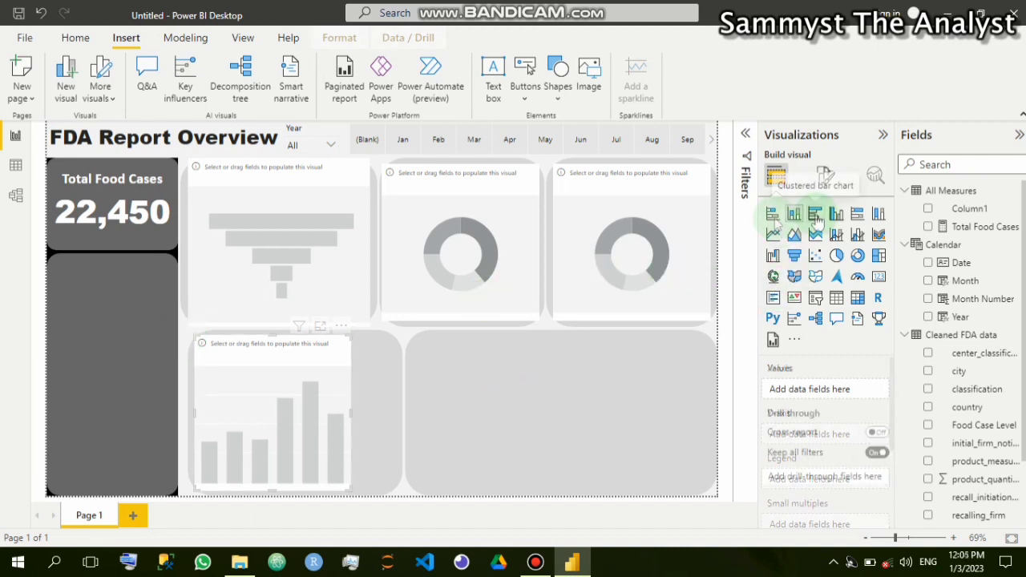
Add an empty clustered bar chart stretched over the wide lower container, and widen the column chart to fill its own container
click(816, 221)
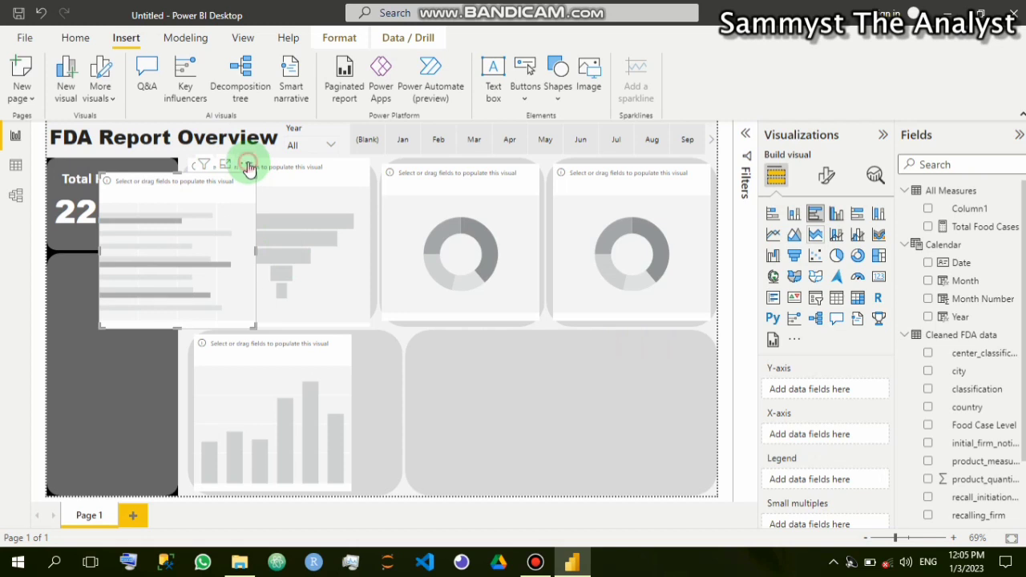
drag(533, 347, 558, 340)
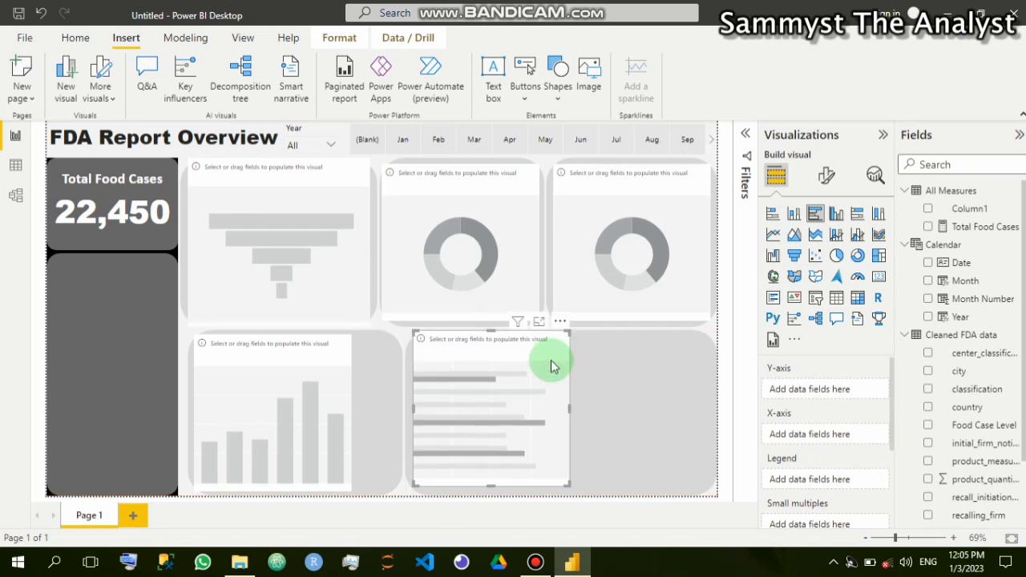
drag(567, 406, 710, 425)
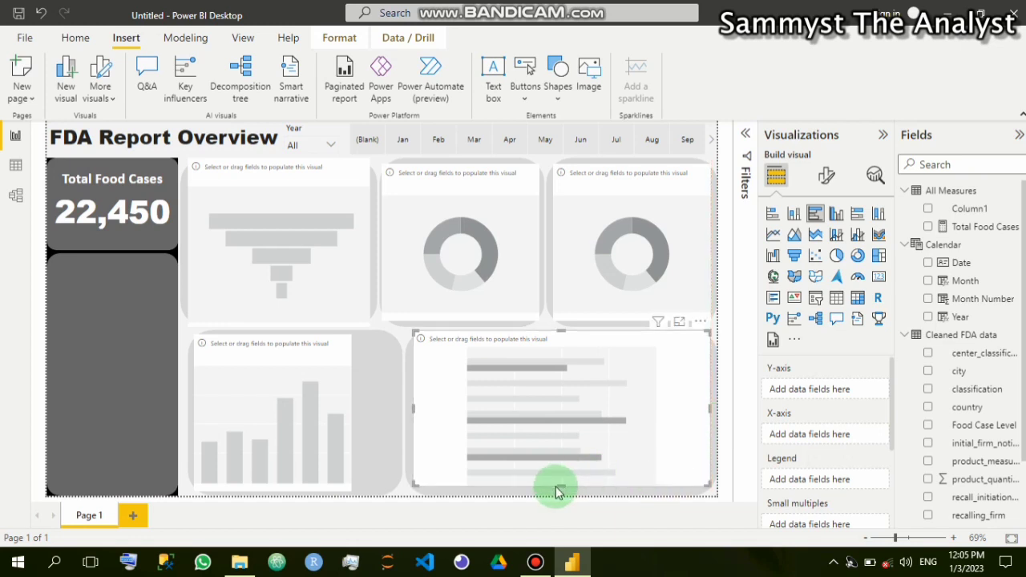
drag(556, 486, 565, 495)
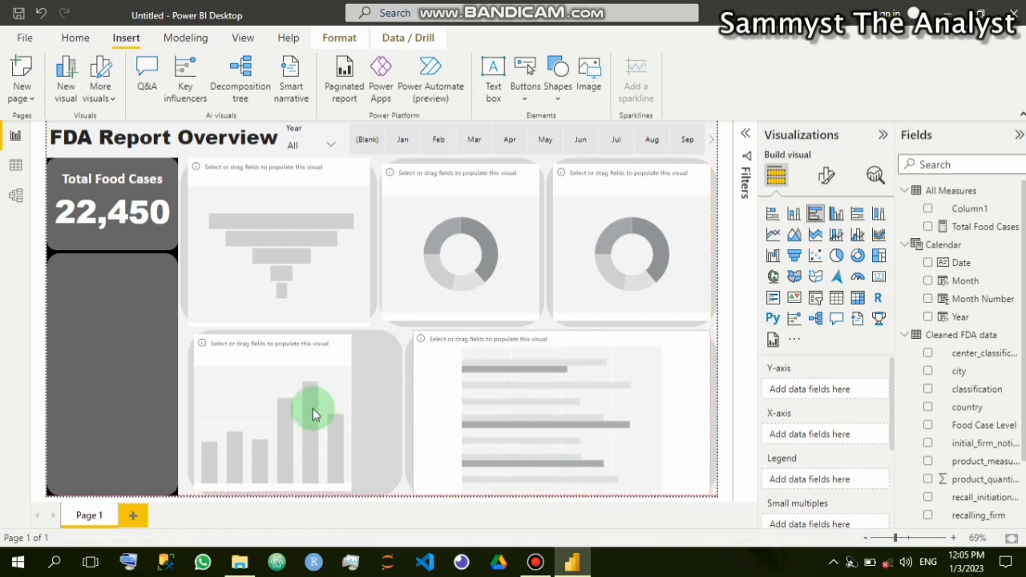
click(333, 344)
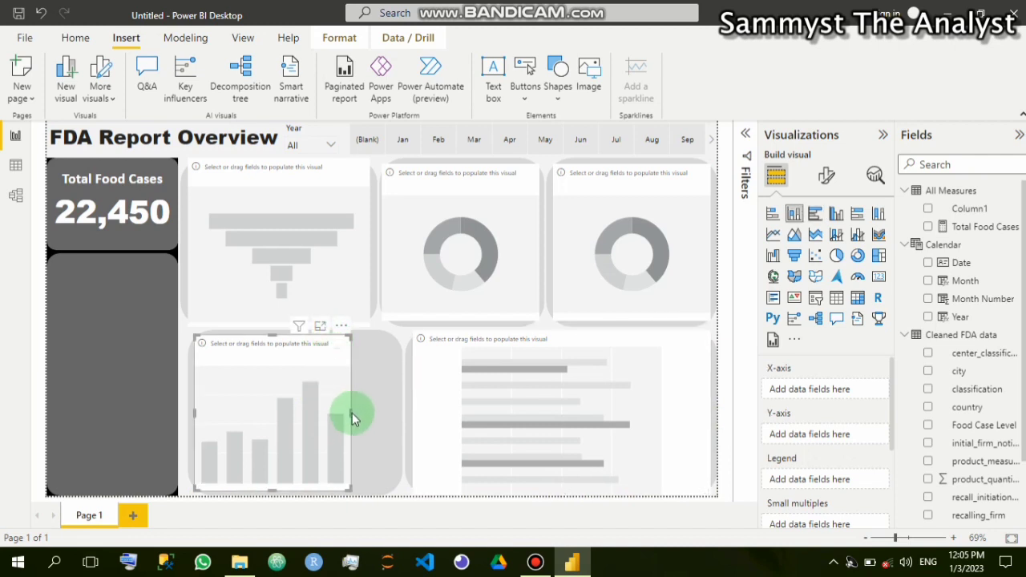
drag(353, 415, 394, 415)
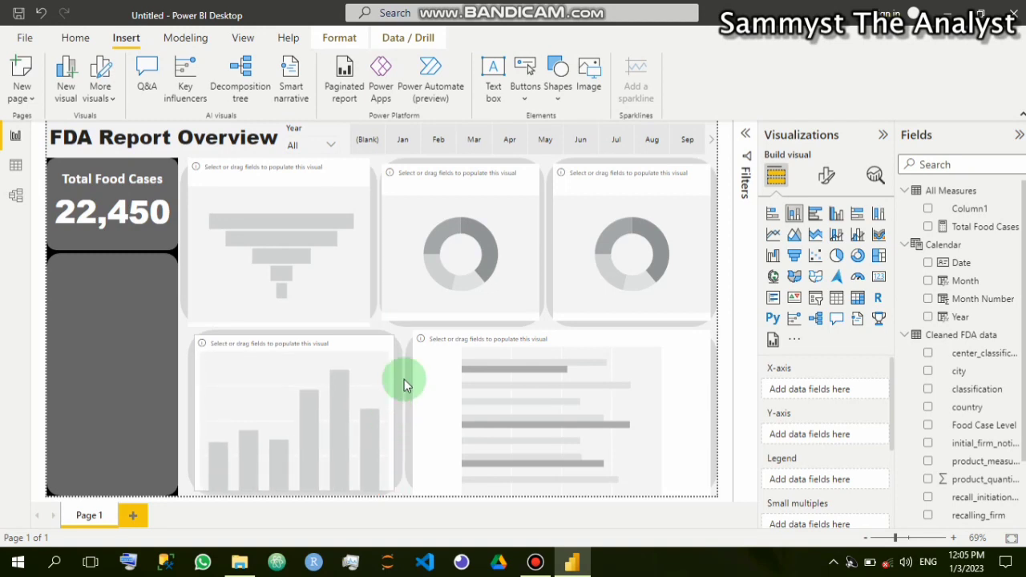
Assign product_measurement2 as the legend and product_quantity2 as the values of the first donut chart
click(458, 170)
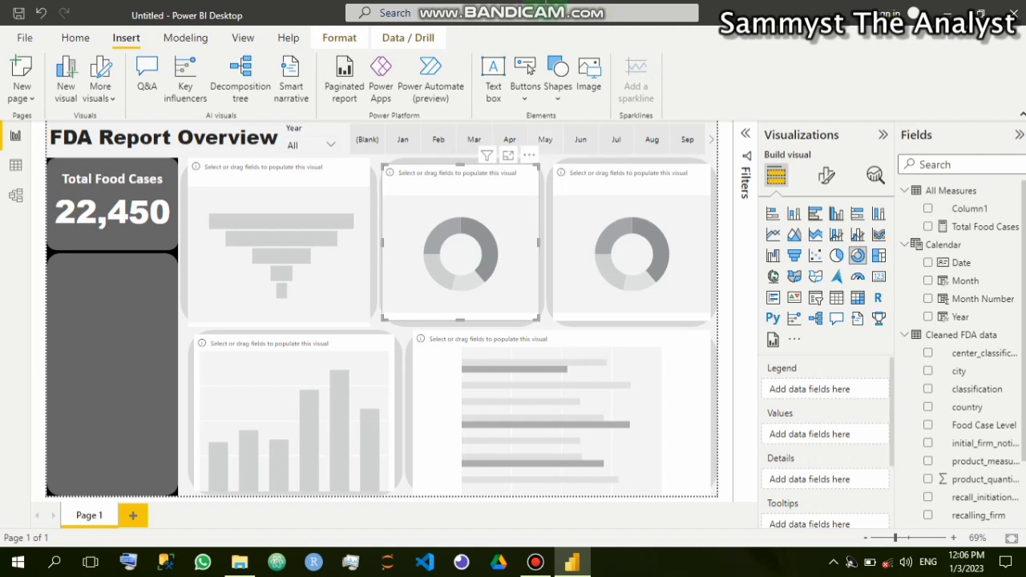
click(517, 173)
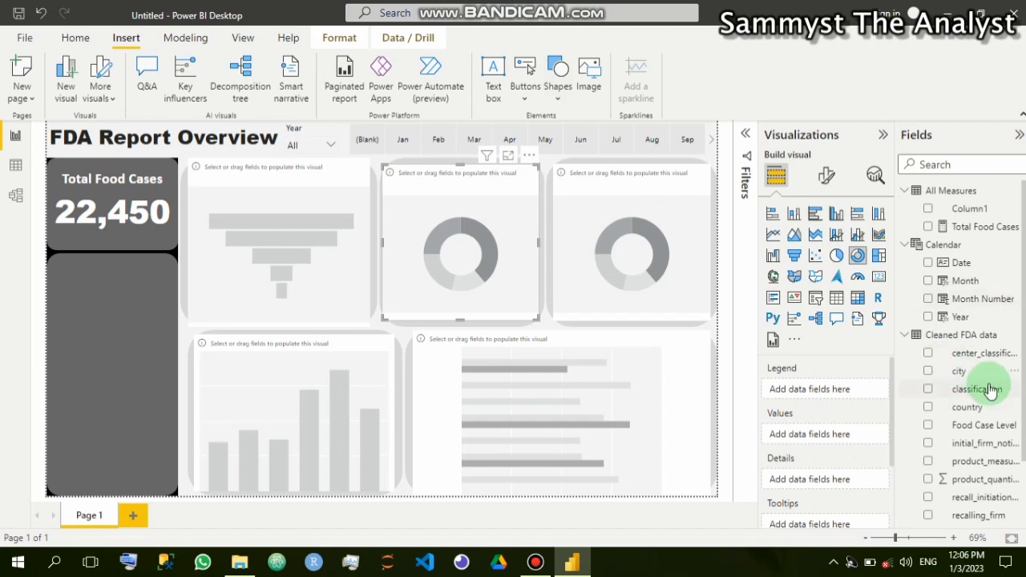
scroll(986, 377, down, 2)
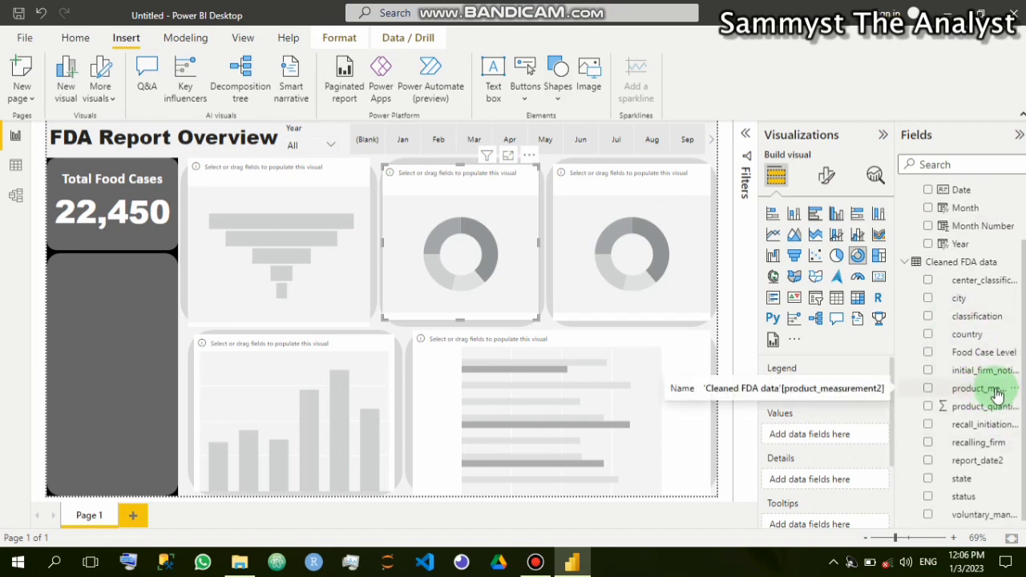
drag(997, 394, 847, 393)
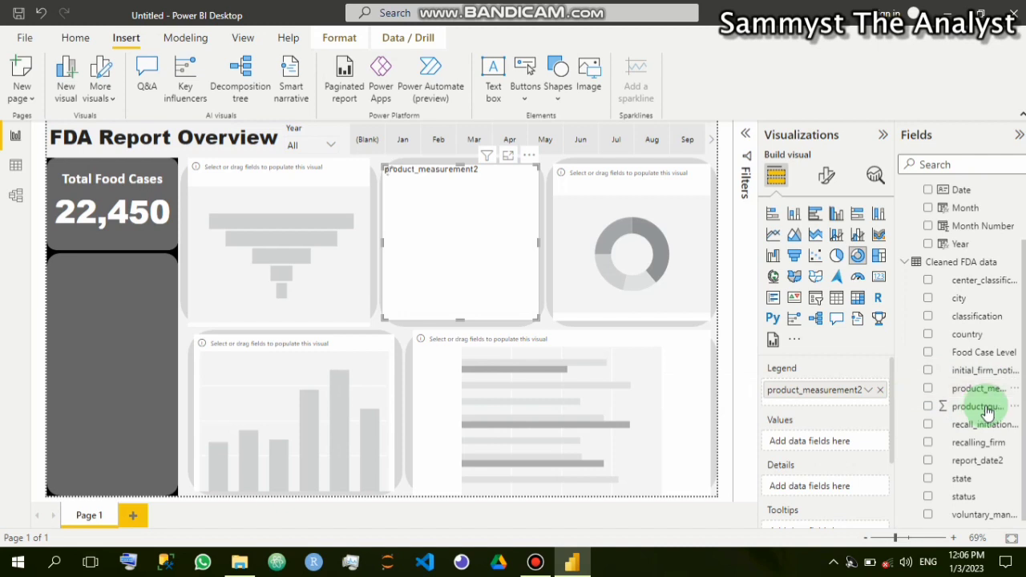
drag(961, 410, 849, 440)
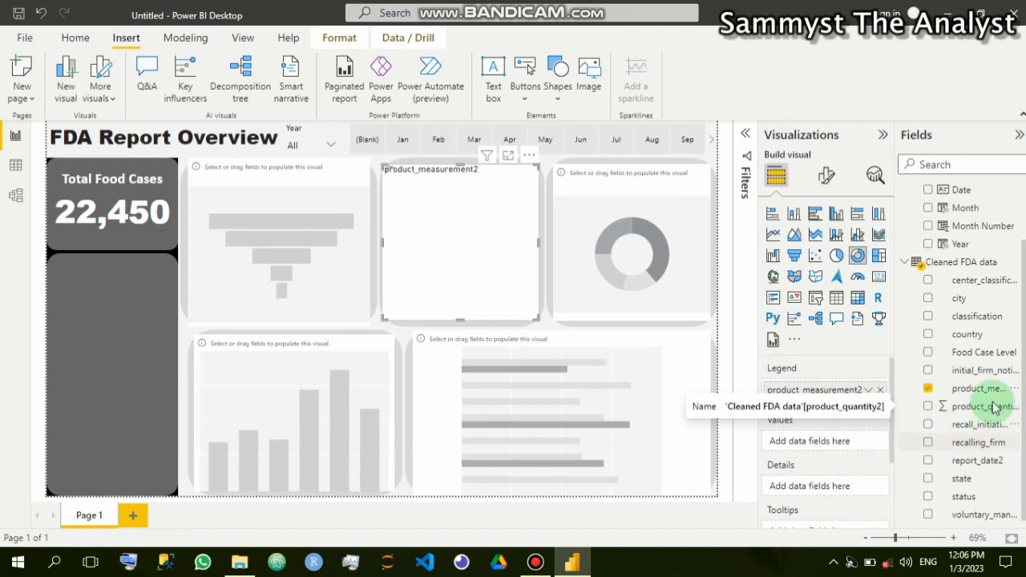
drag(998, 410, 845, 446)
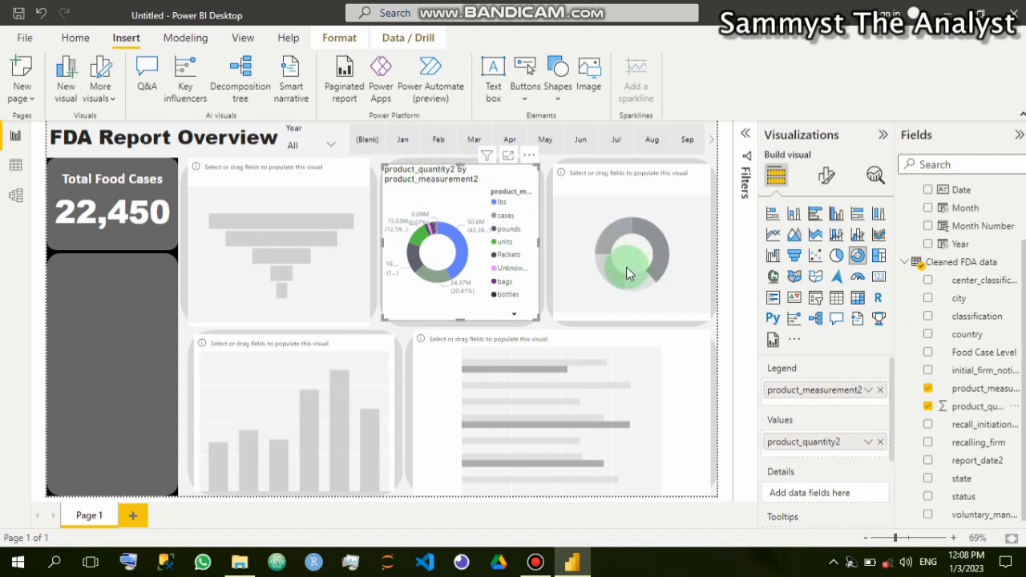
Clear the default title text of the first donut chart
click(826, 178)
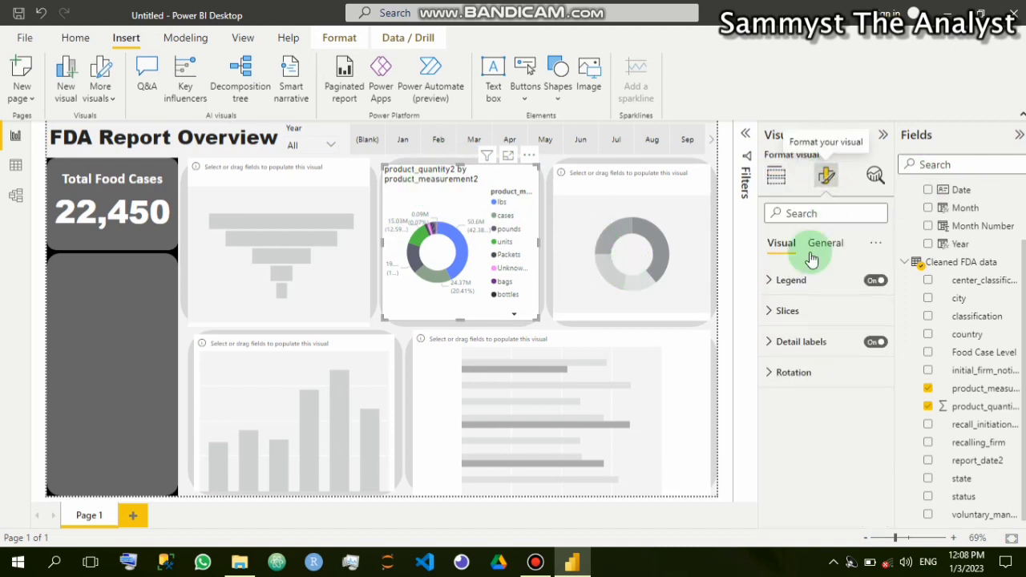
click(823, 244)
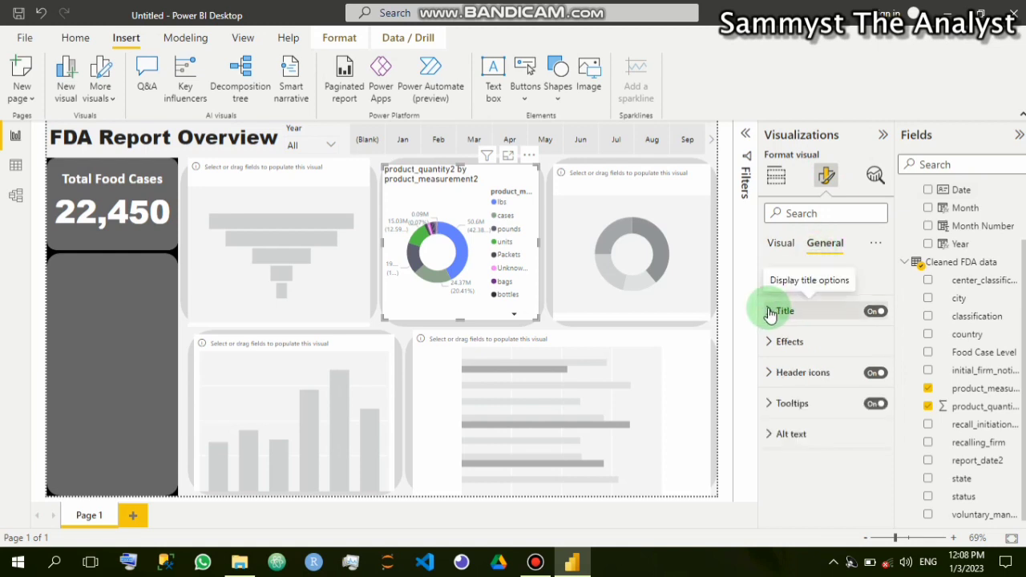
click(825, 324)
click(854, 356)
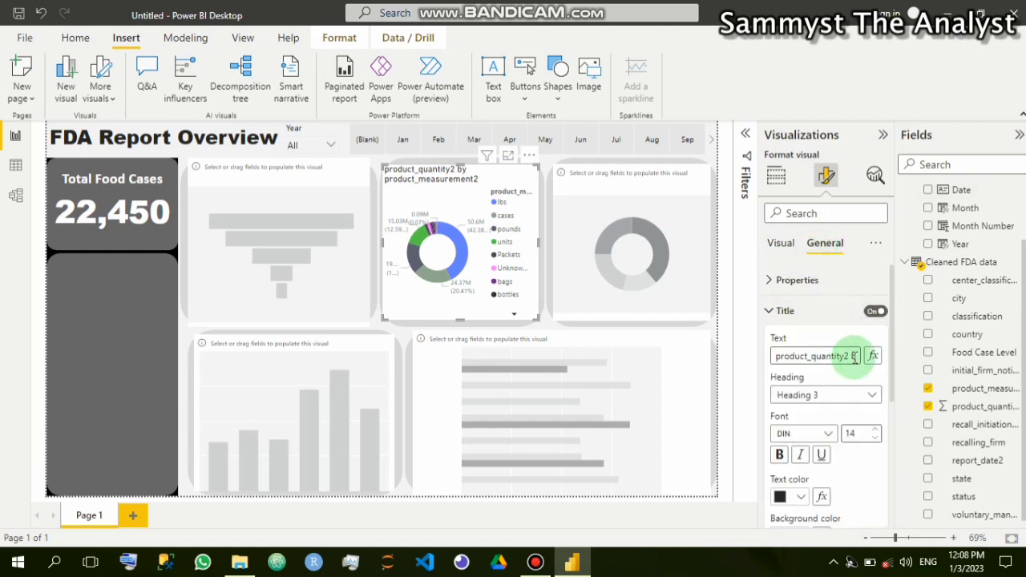
drag(855, 357, 771, 361)
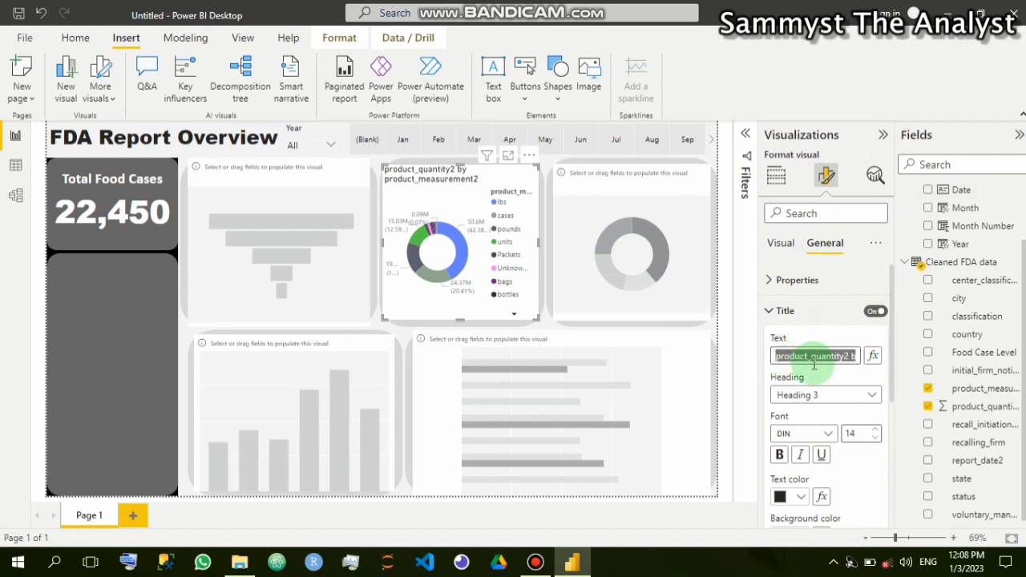
click(814, 361)
click(854, 357)
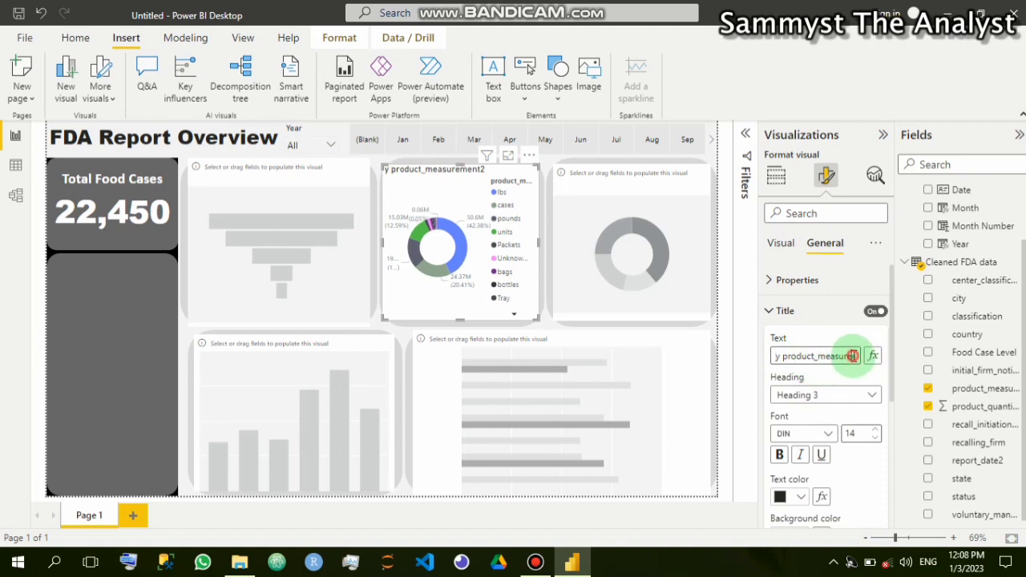
drag(855, 356, 768, 361)
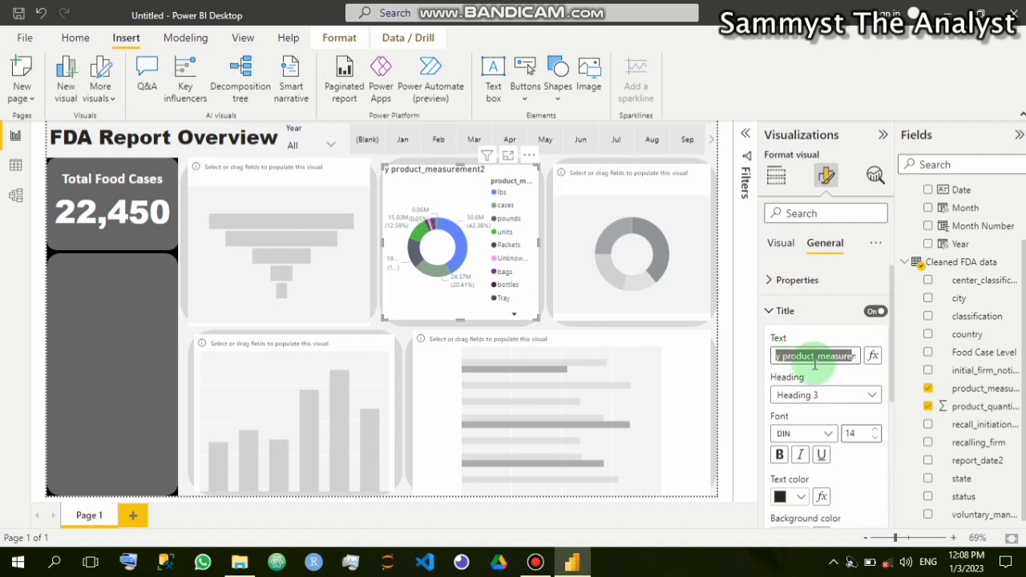
key(BackSpace)
click(776, 356)
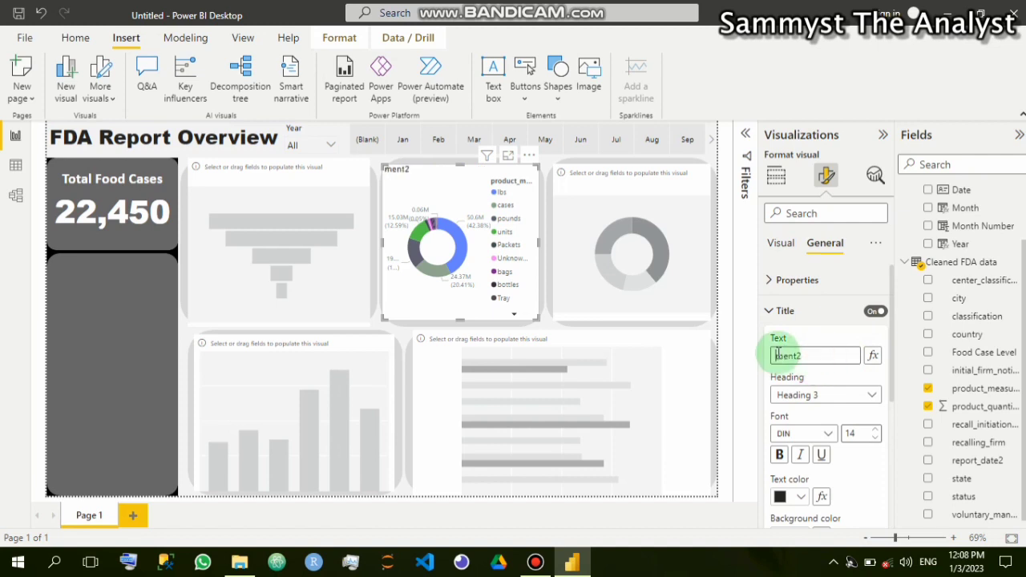
double_click(805, 355)
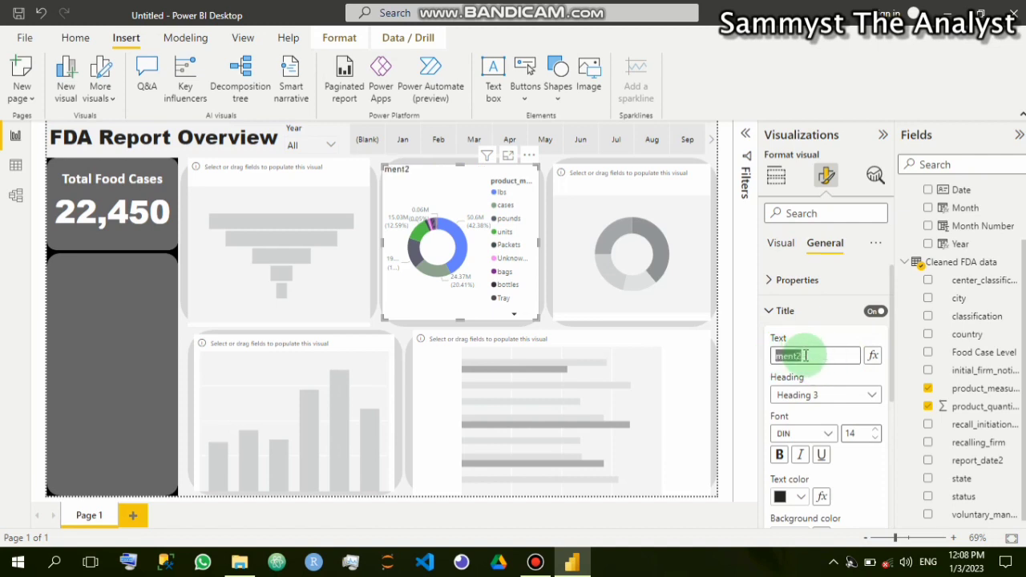
key(BackSpace)
Enter "Top 5 Measurements by quantity" as the first donut chart's title
text(T)
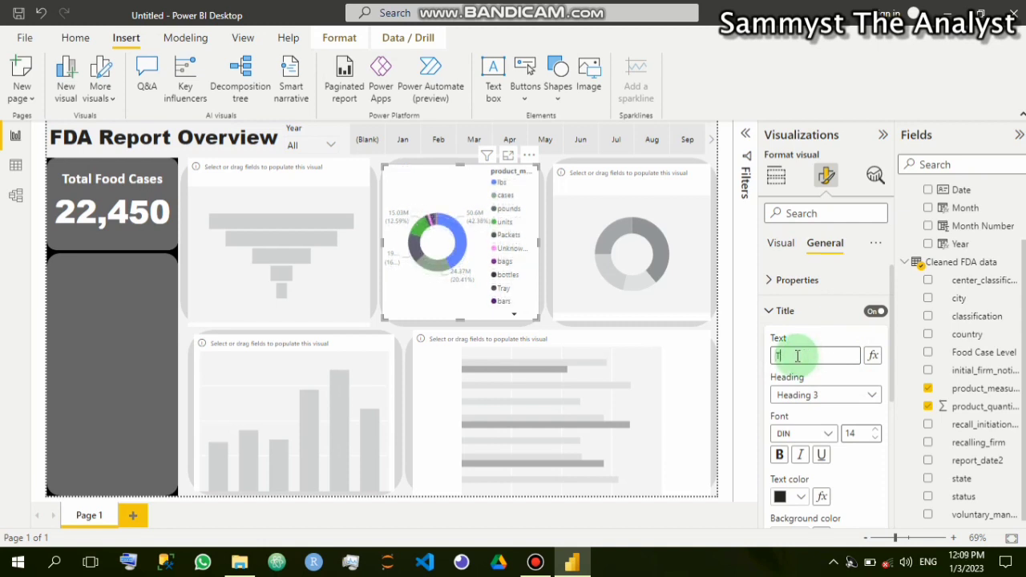
text(op 5 M)
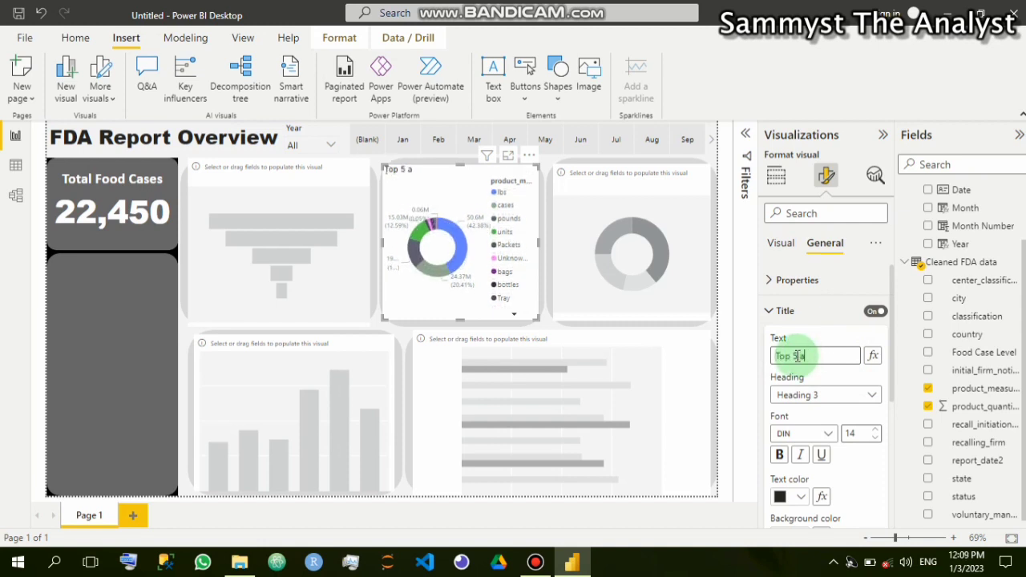
key(BackSpace)
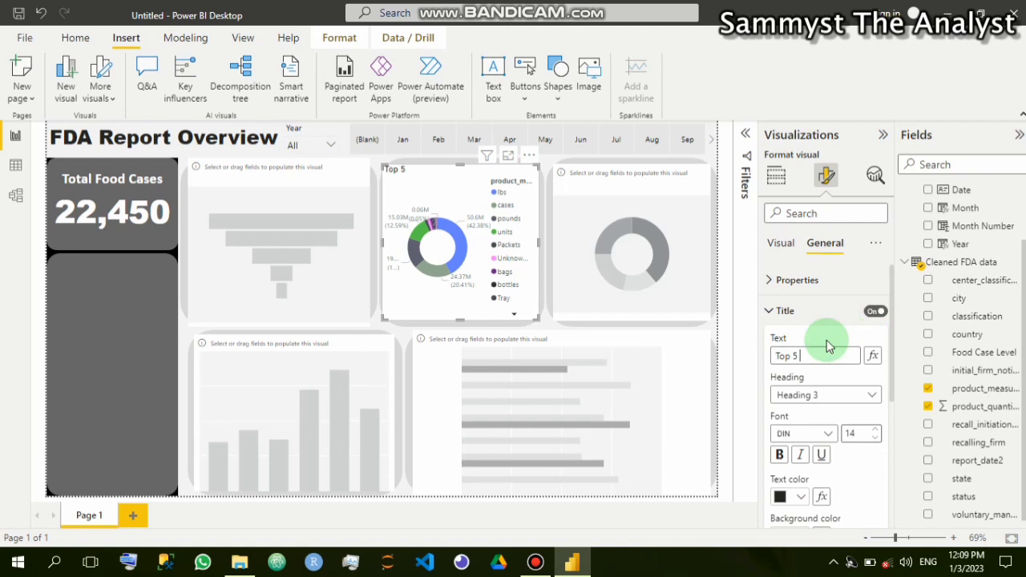
text(e)
key(BackSpace)
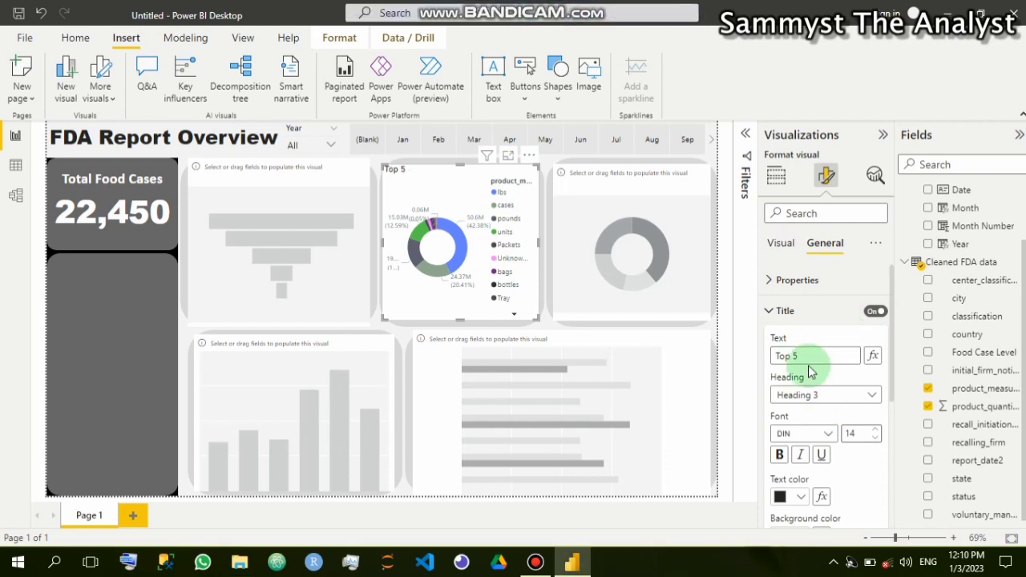
text(Measure)
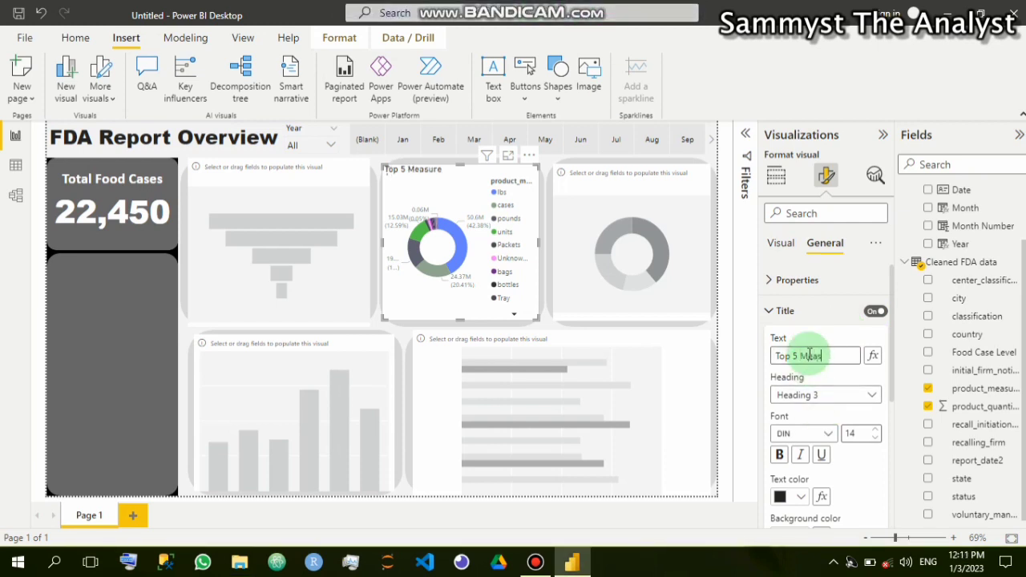
text(urement)
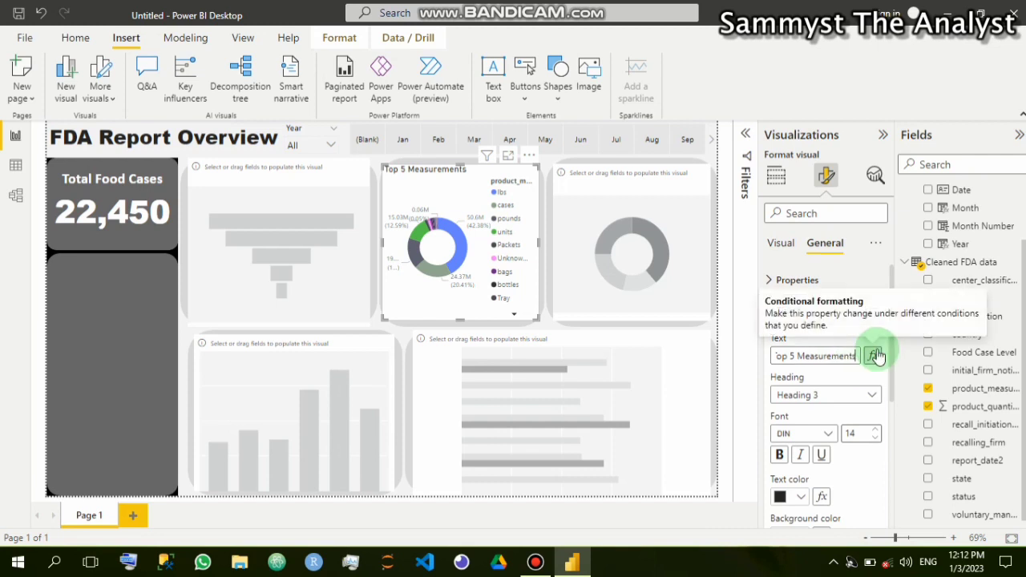
text(s by)
key(BackSpace)
key(BackSpace)
text(by qu)
key(BackSpace)
text(u)
key(BackSpace)
text(au)
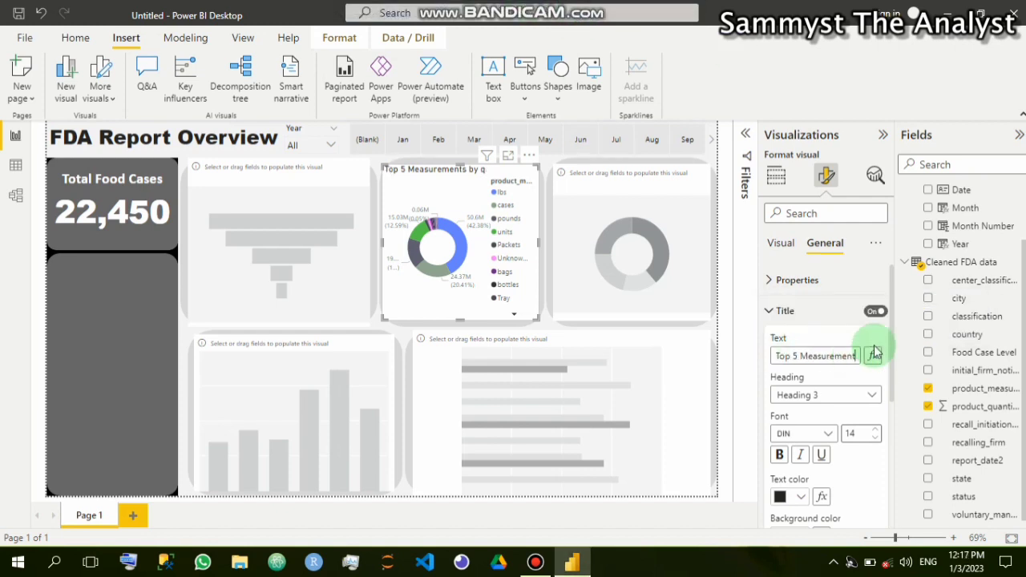
text(uar)
text(ntity)
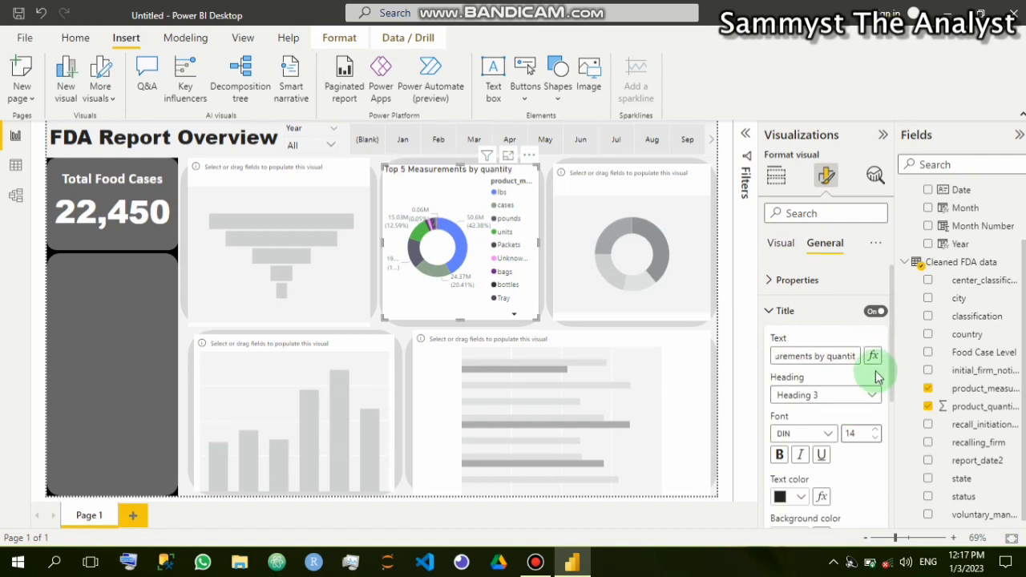
click(862, 355)
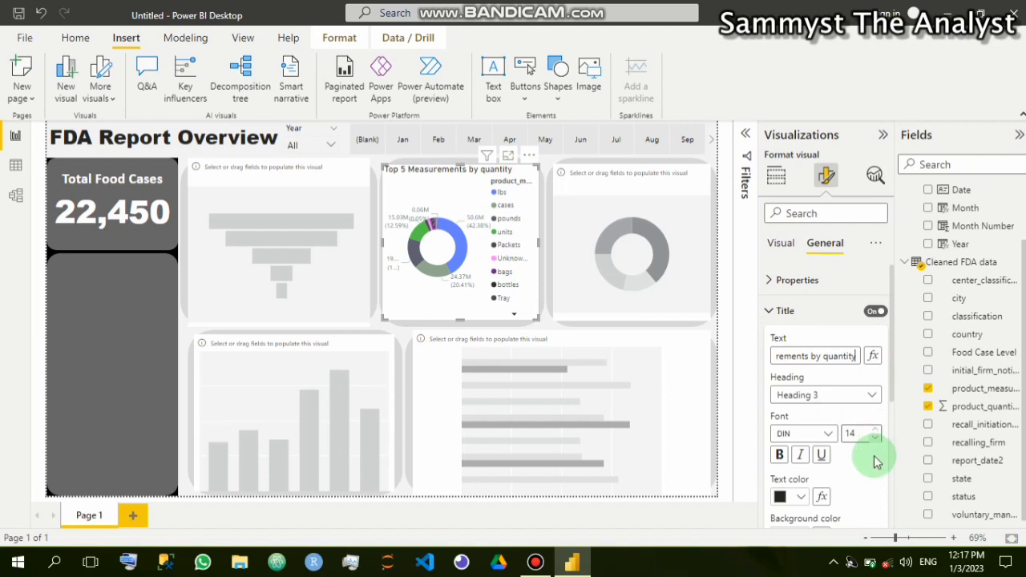
Center the donut chart's title, set its font to Lucida Sans Unicode and make it bold
scroll(843, 469, down, 2)
click(800, 498)
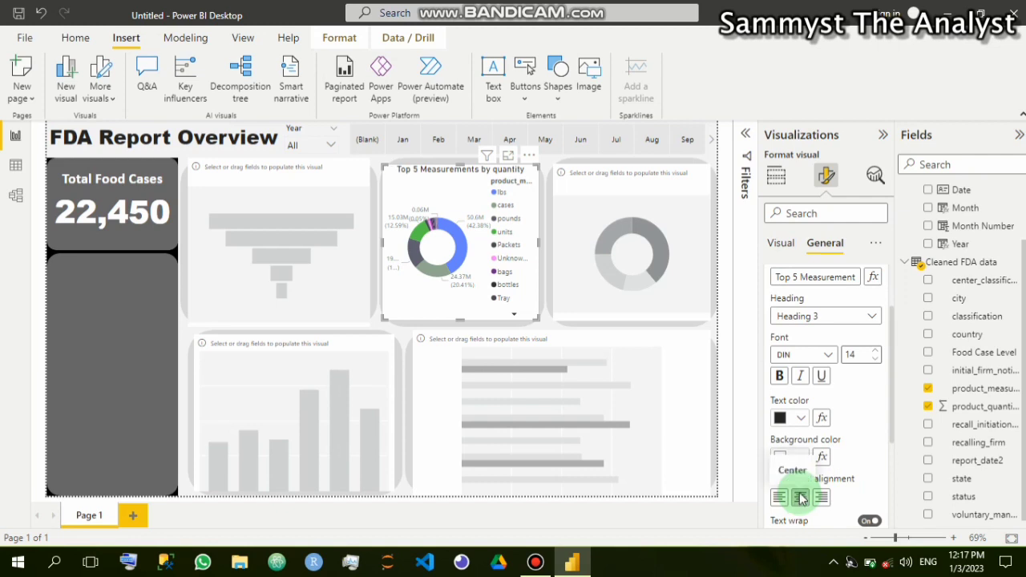
click(828, 355)
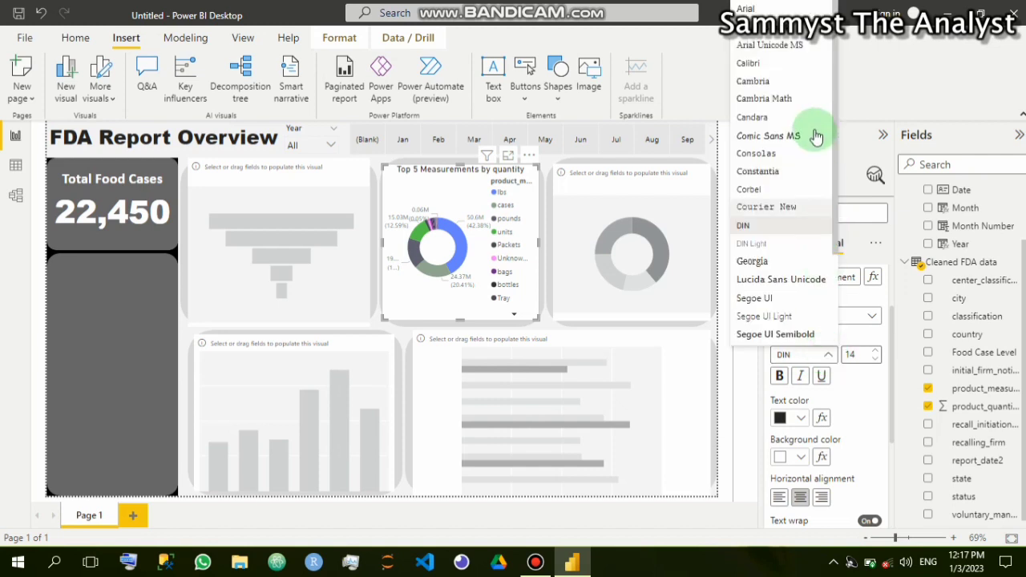
click(790, 280)
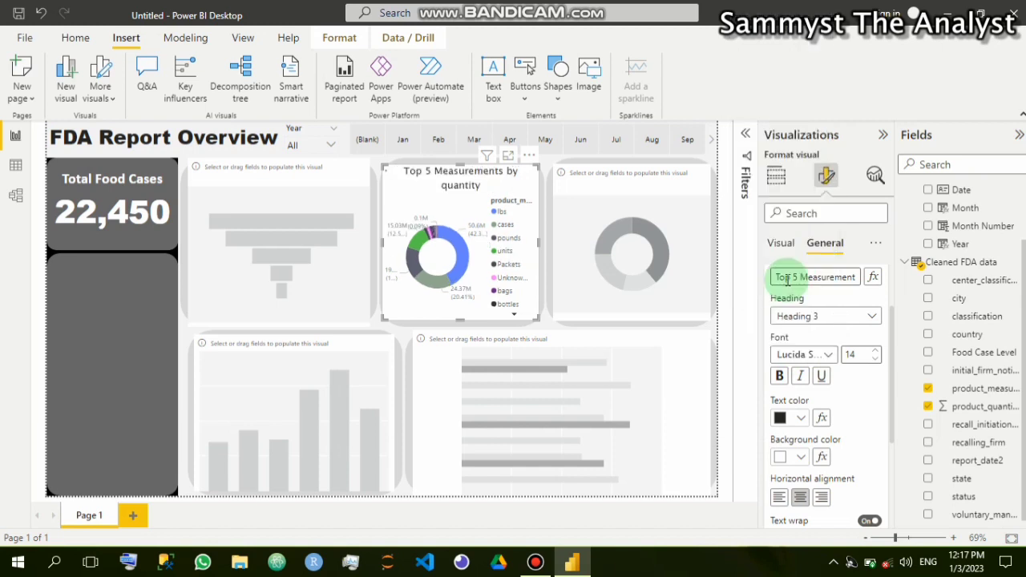
click(778, 376)
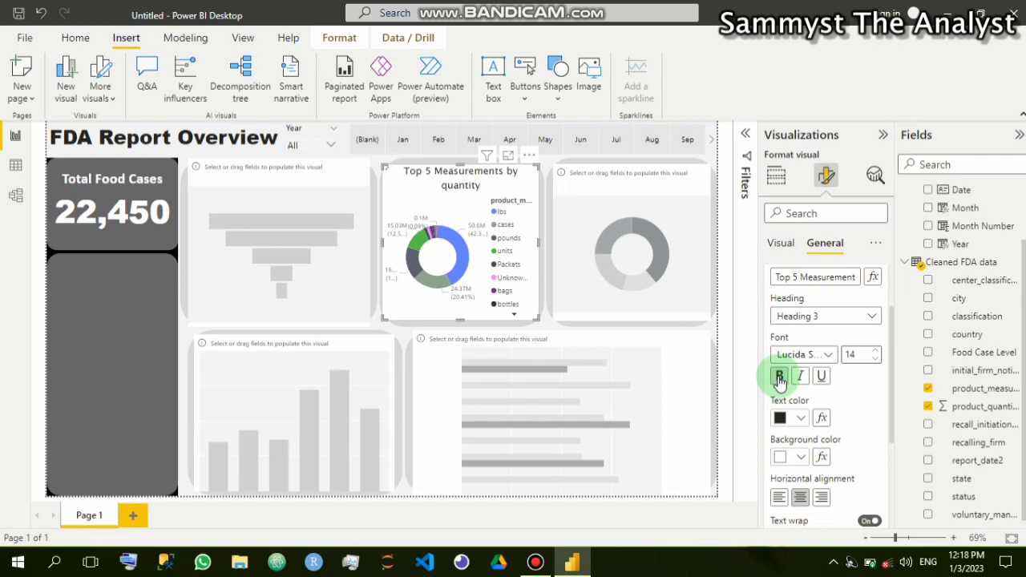
click(779, 380)
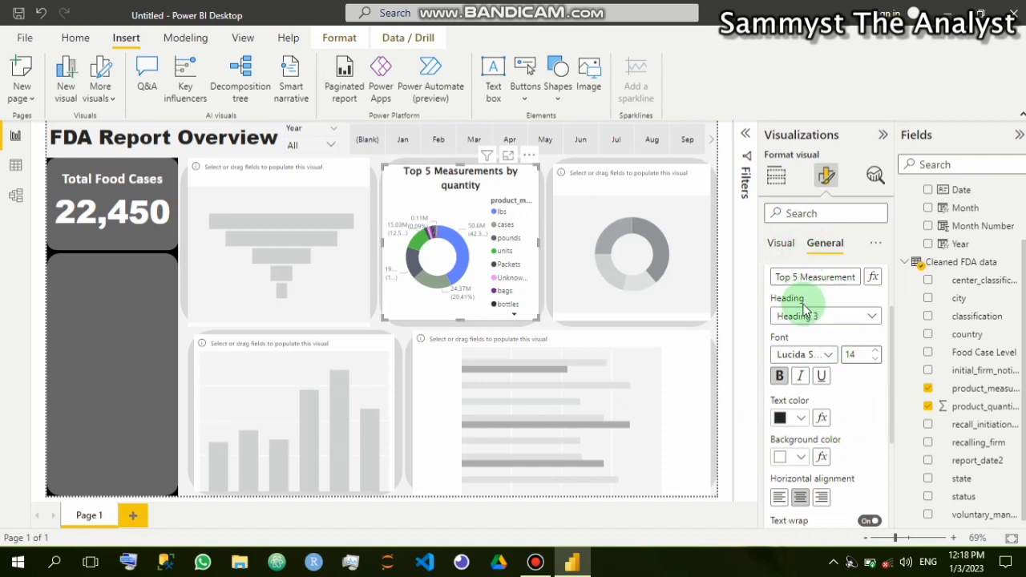
Turn off the background of the first donut chart
scroll(785, 321, up, 2)
click(778, 310)
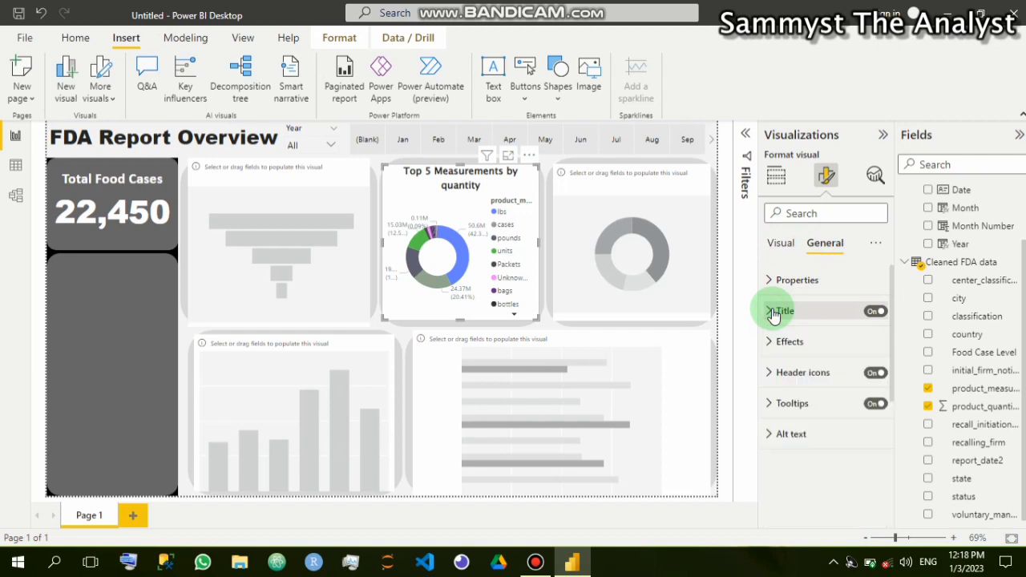
click(772, 349)
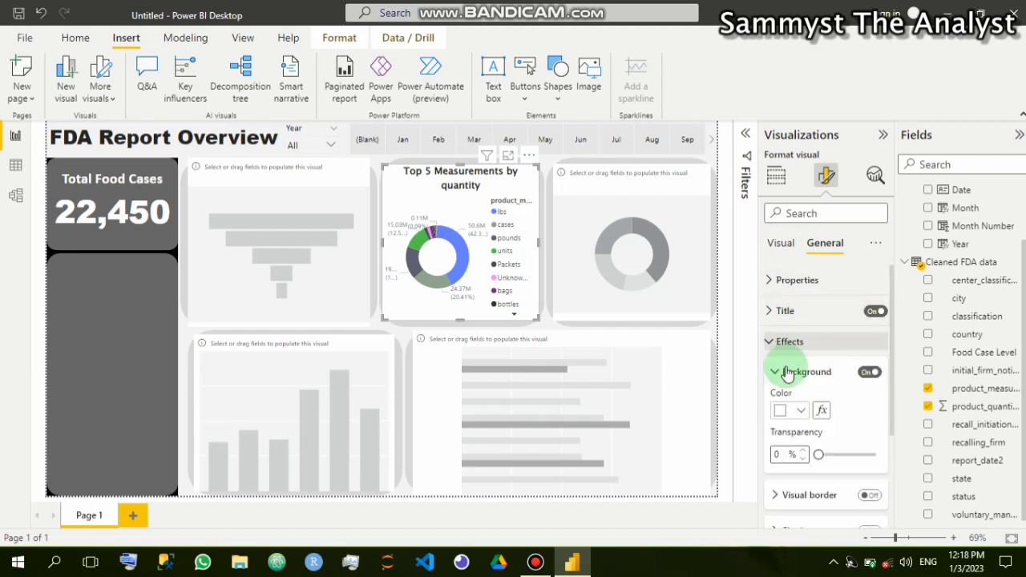
click(870, 372)
click(870, 372)
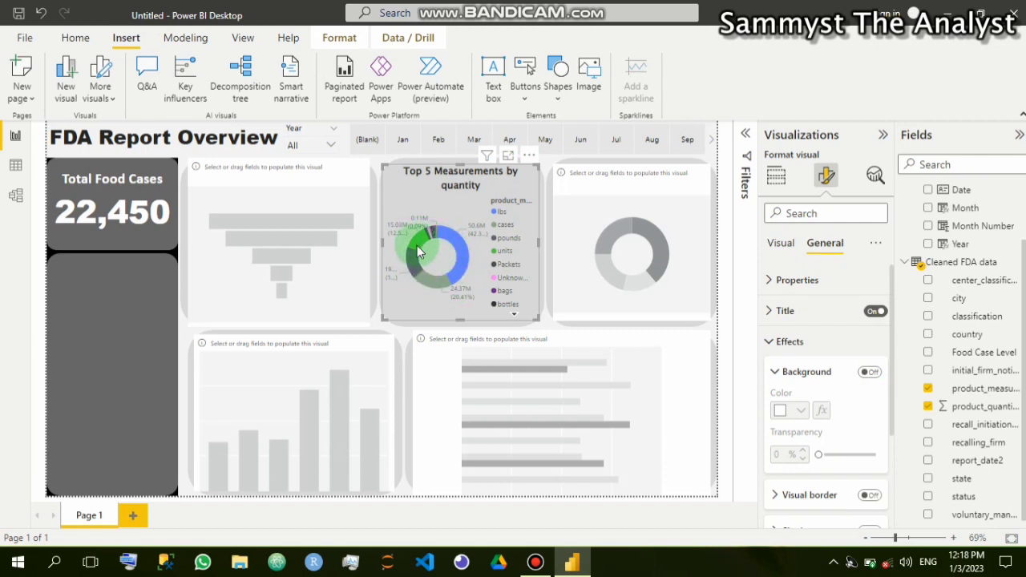
Apply a Top N filter on product_measurement2 to the donut chart, showing the top 5 items by product_quantity2
click(746, 138)
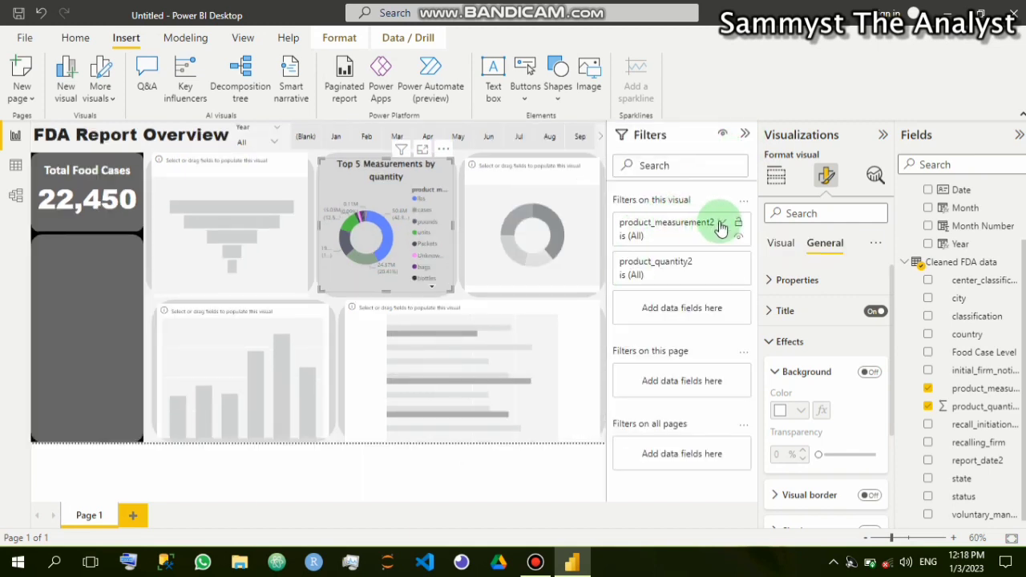
click(722, 223)
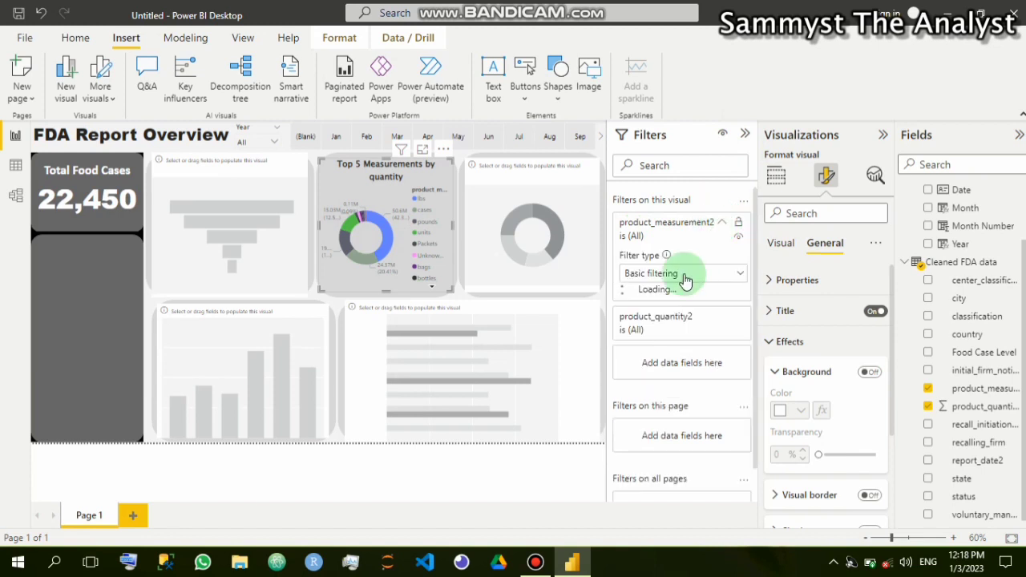
click(737, 274)
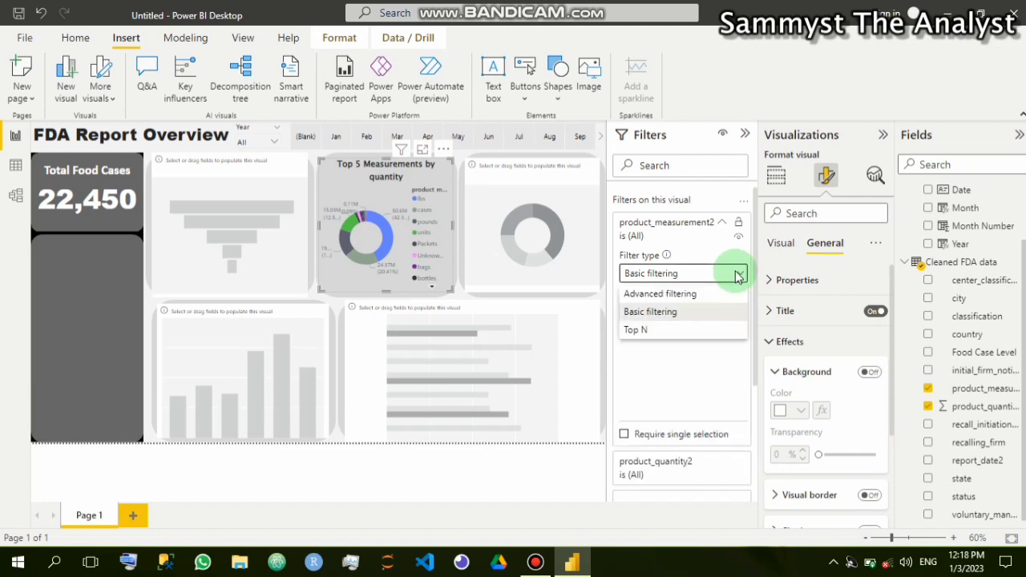
click(635, 331)
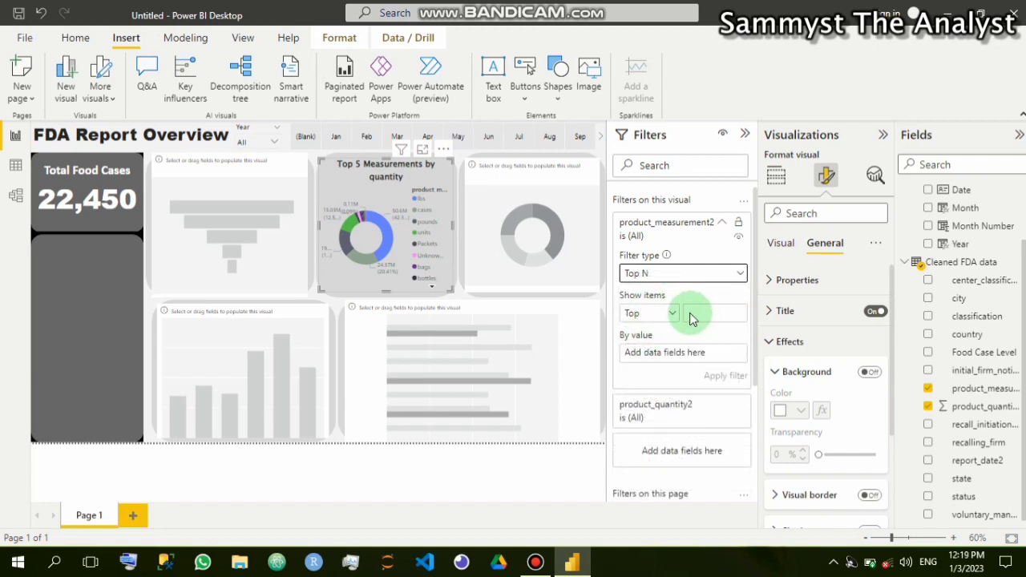
click(705, 311)
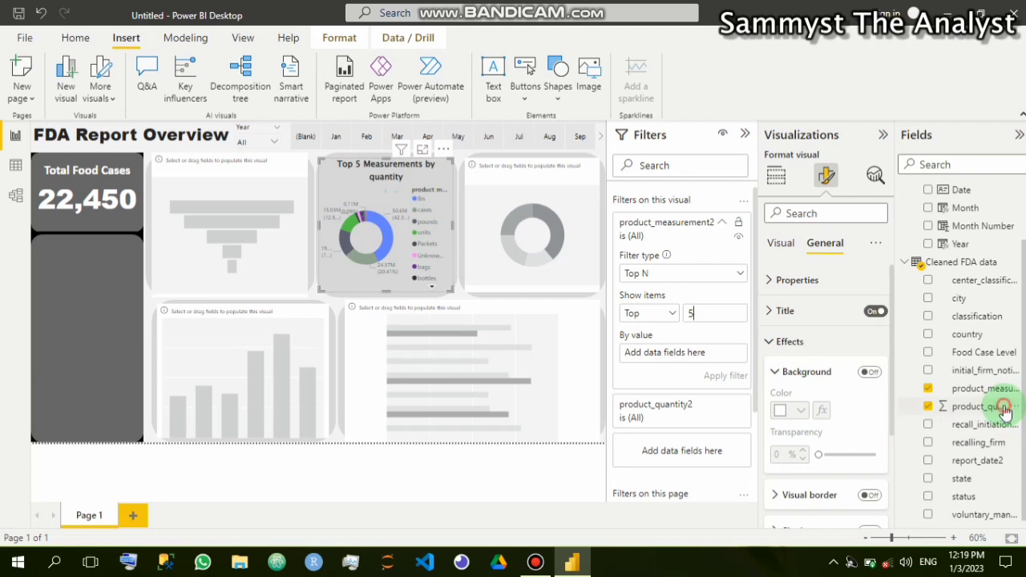
drag(1005, 408, 713, 359)
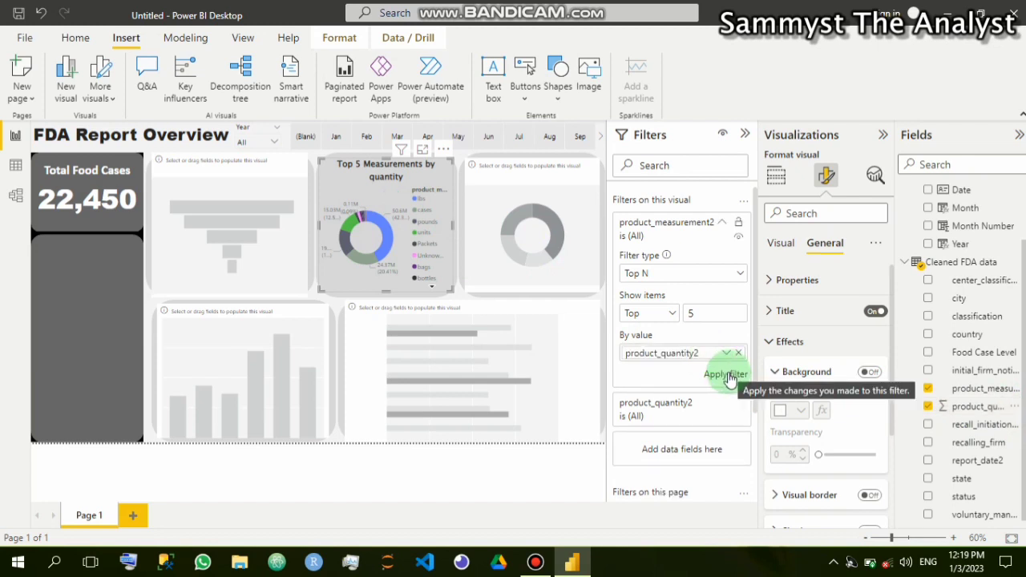
click(729, 377)
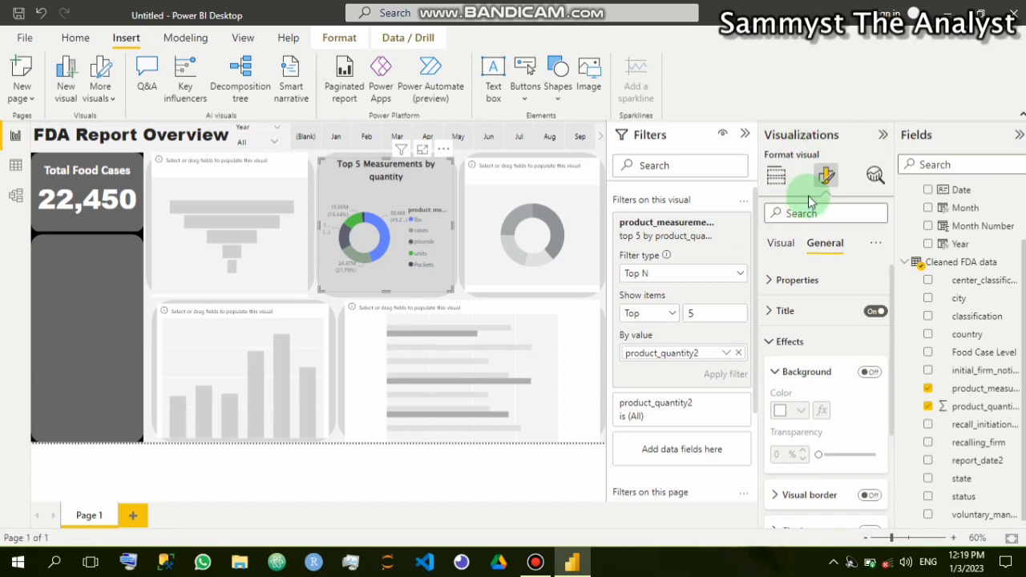
Move the first donut chart's legend to Bottom center and turn off the legend title
click(768, 342)
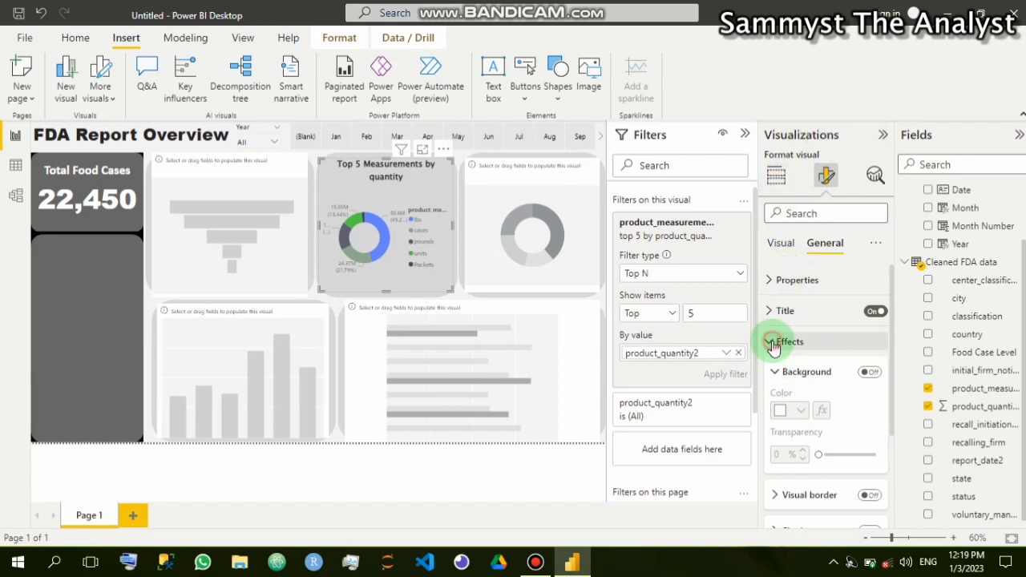
click(783, 246)
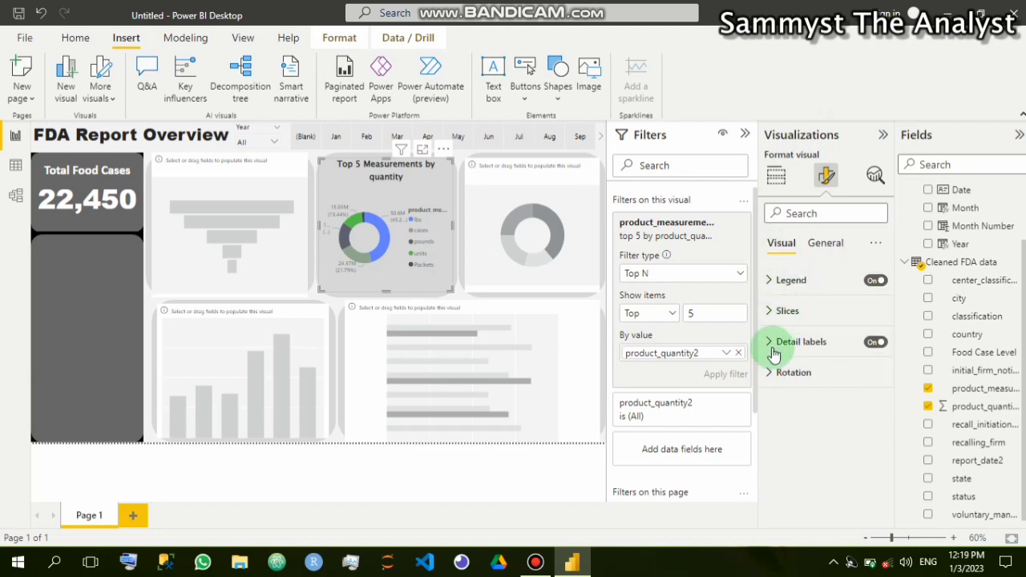
click(769, 280)
click(768, 280)
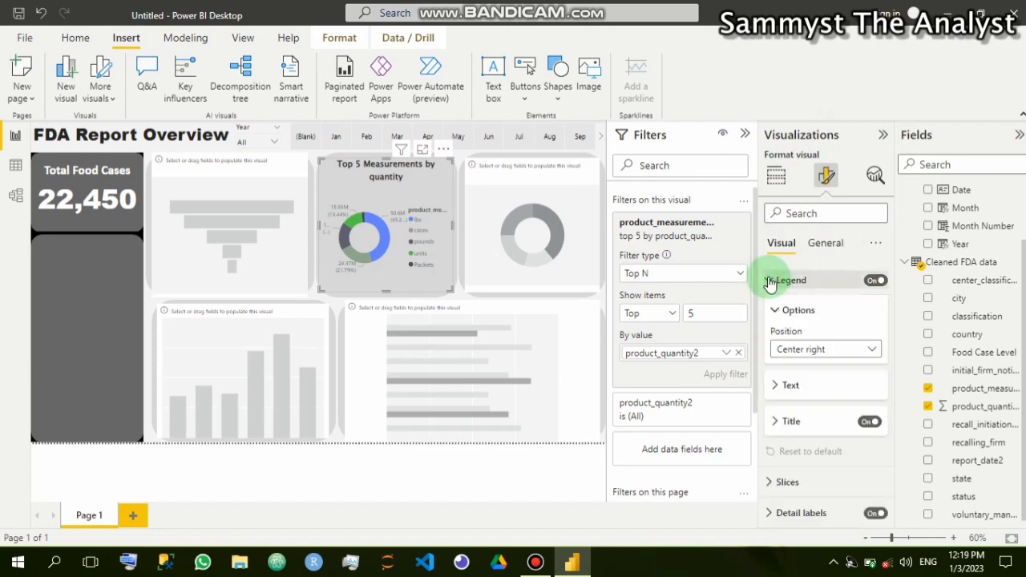
click(805, 350)
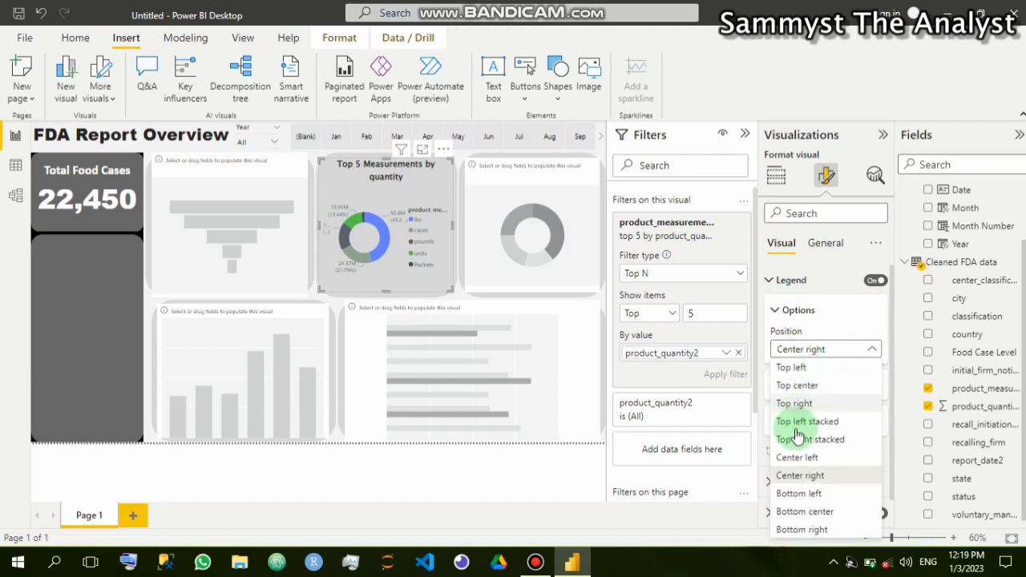
click(809, 492)
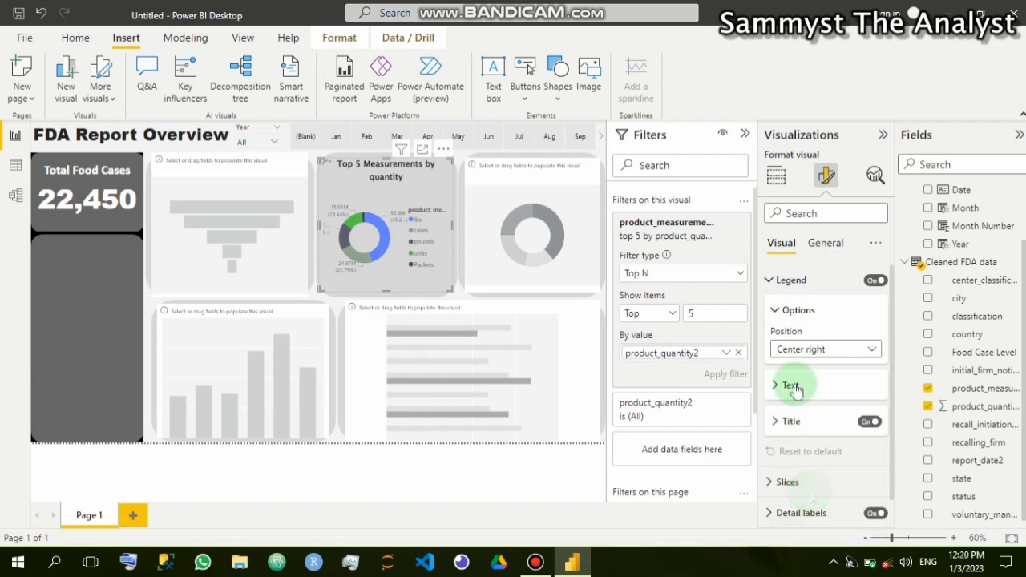
click(867, 428)
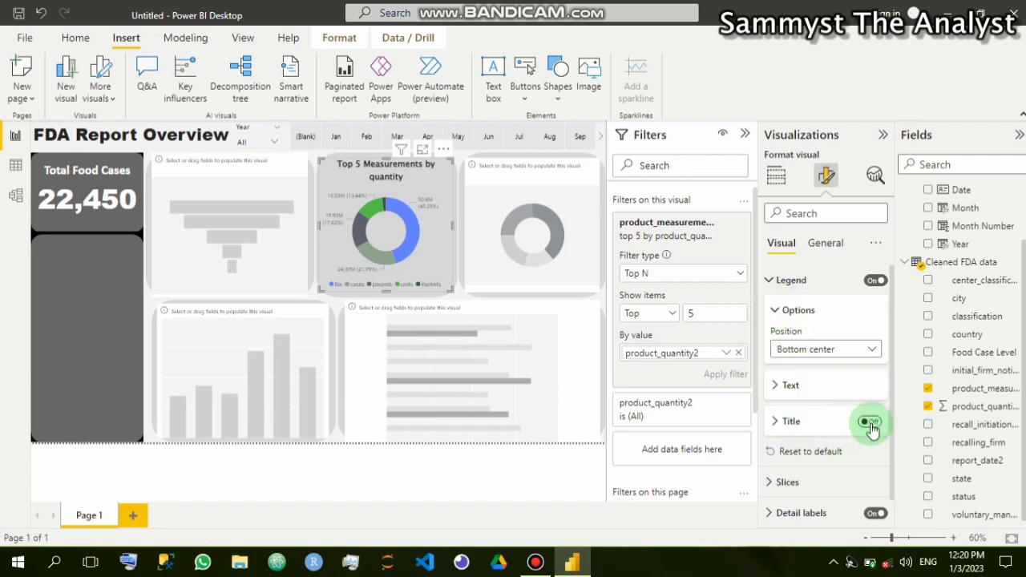
click(776, 310)
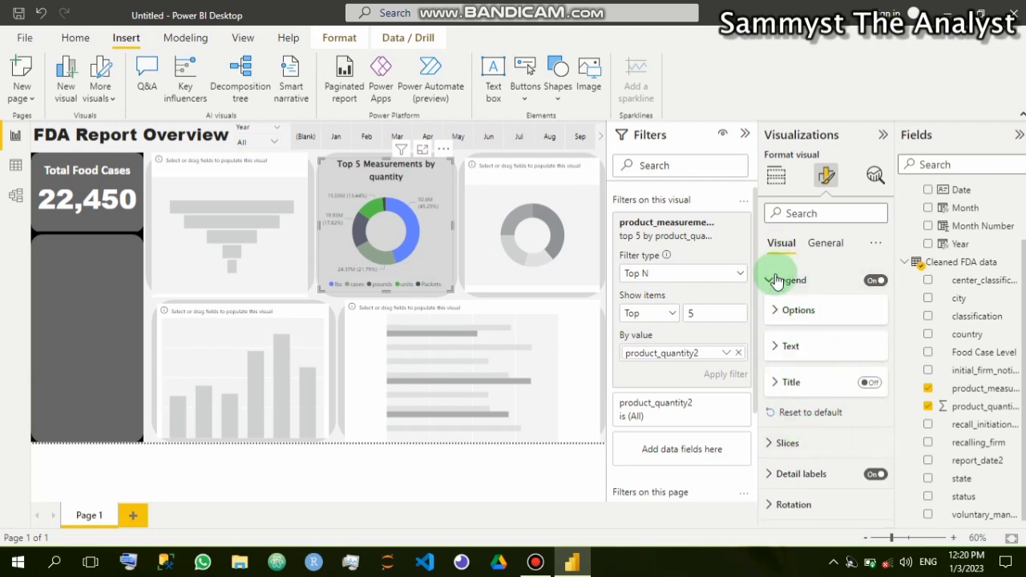
click(776, 280)
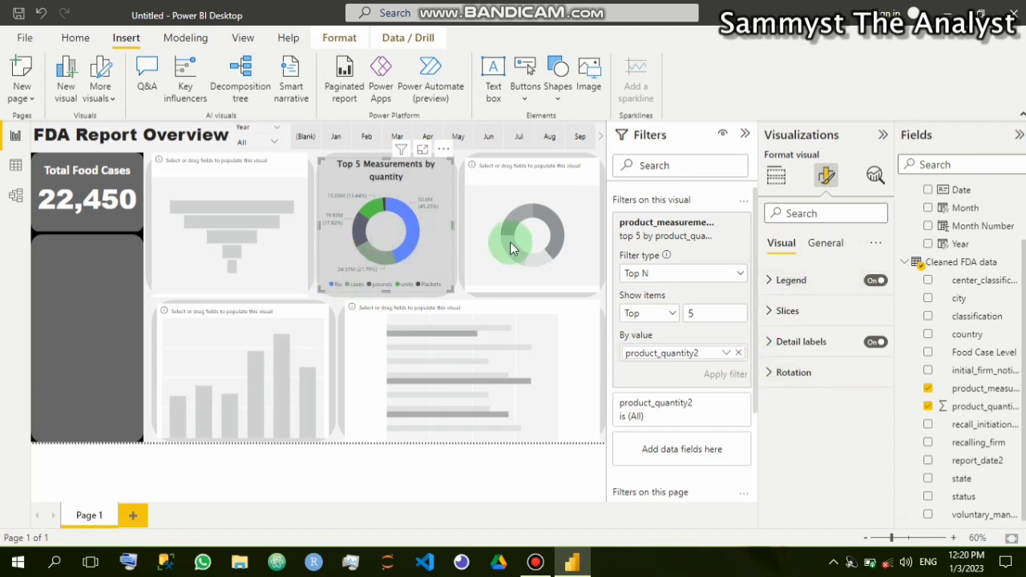
Collapse the Filters pane and set the donut chart's lbs slice to the custom colour #808080
click(746, 133)
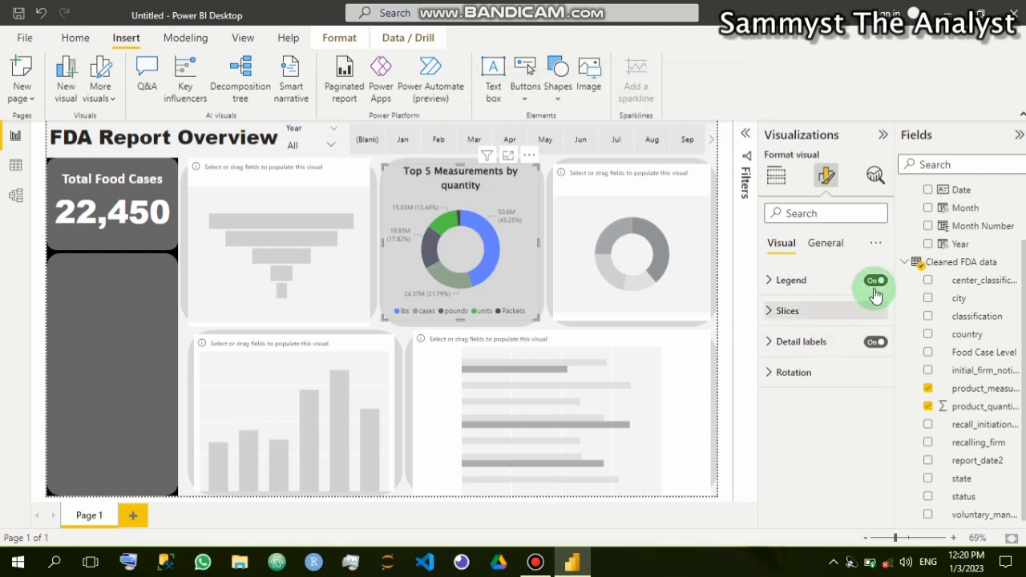
click(772, 313)
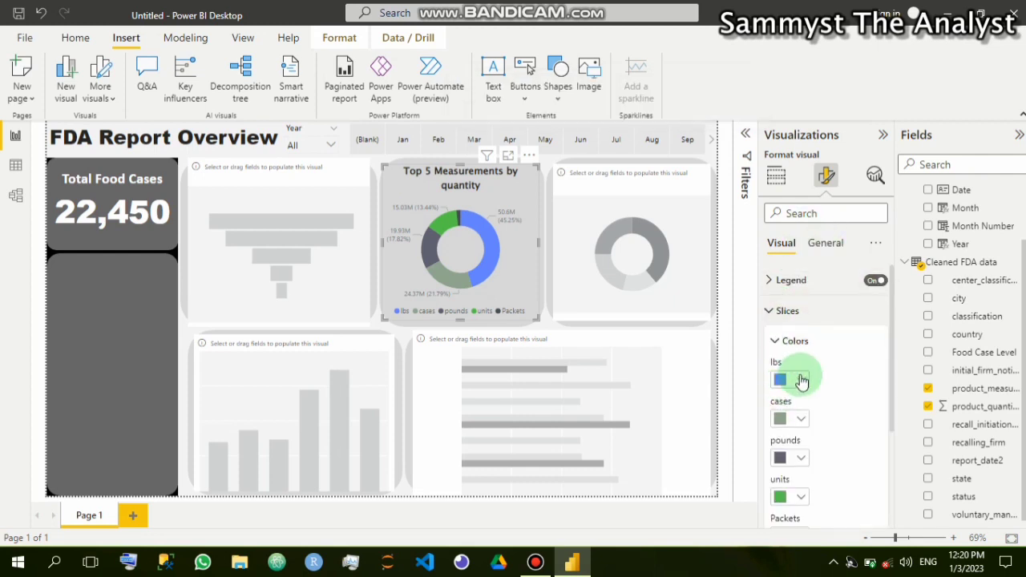
click(802, 380)
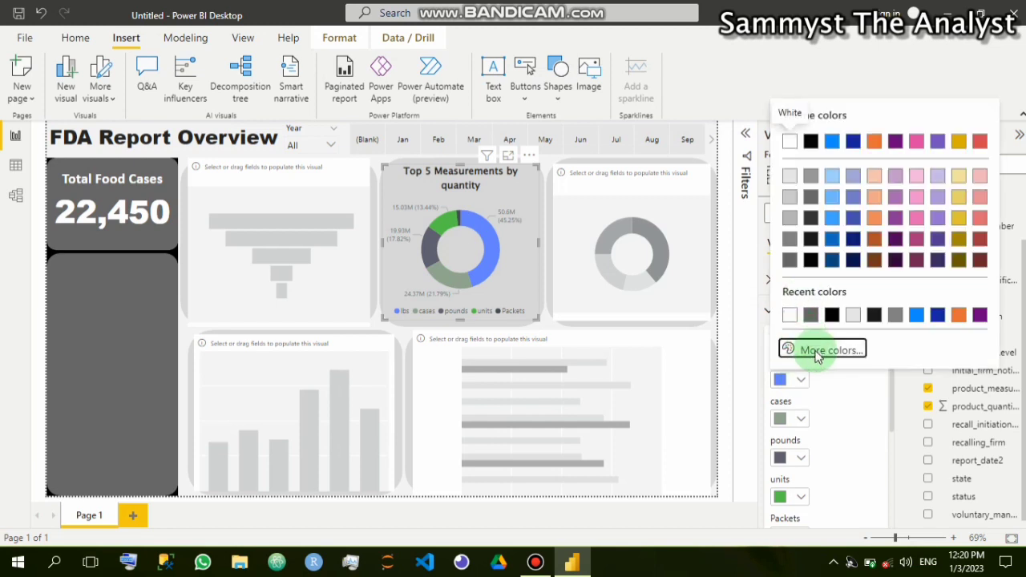
click(819, 350)
click(806, 334)
text(#8080)
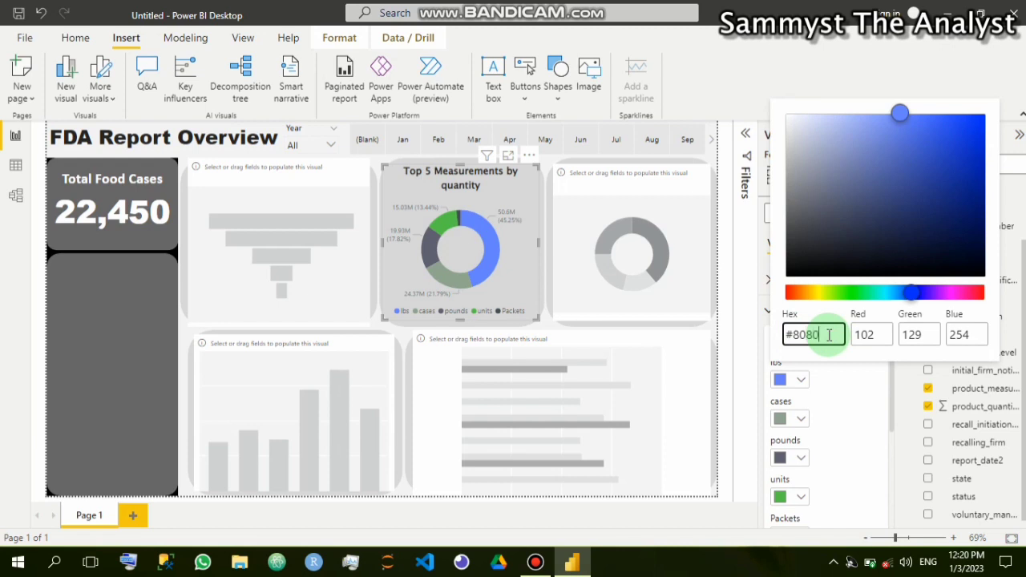
text(80)
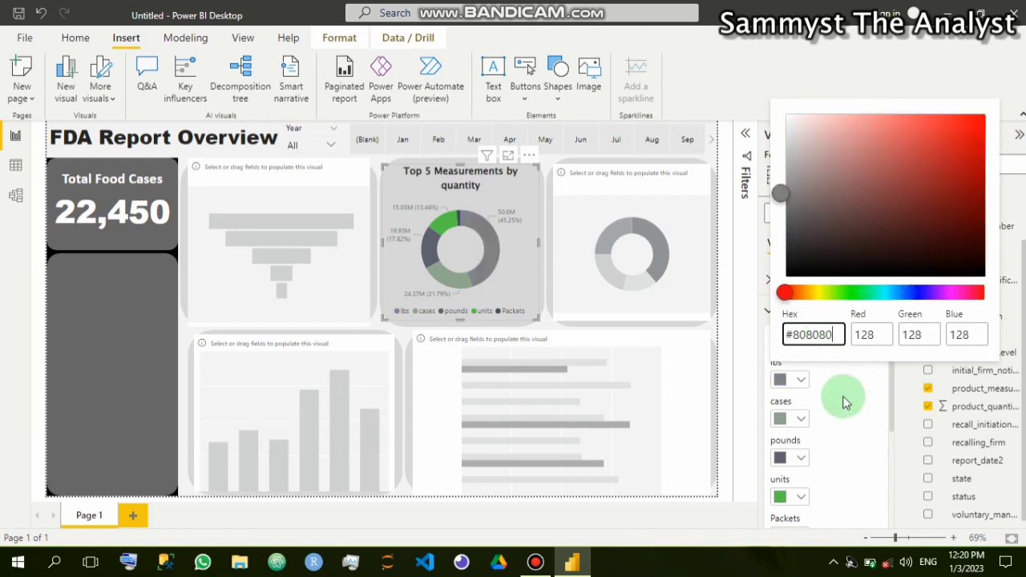
Set the cases slice of the Top 5 Measurements donut chart to the custom colour #A37B73
click(805, 419)
click(804, 420)
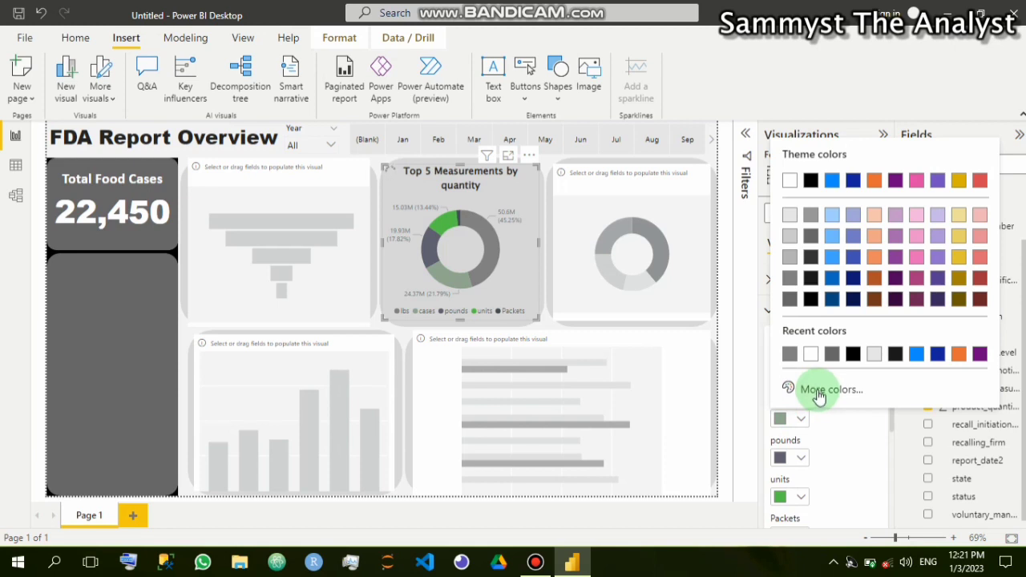
click(819, 395)
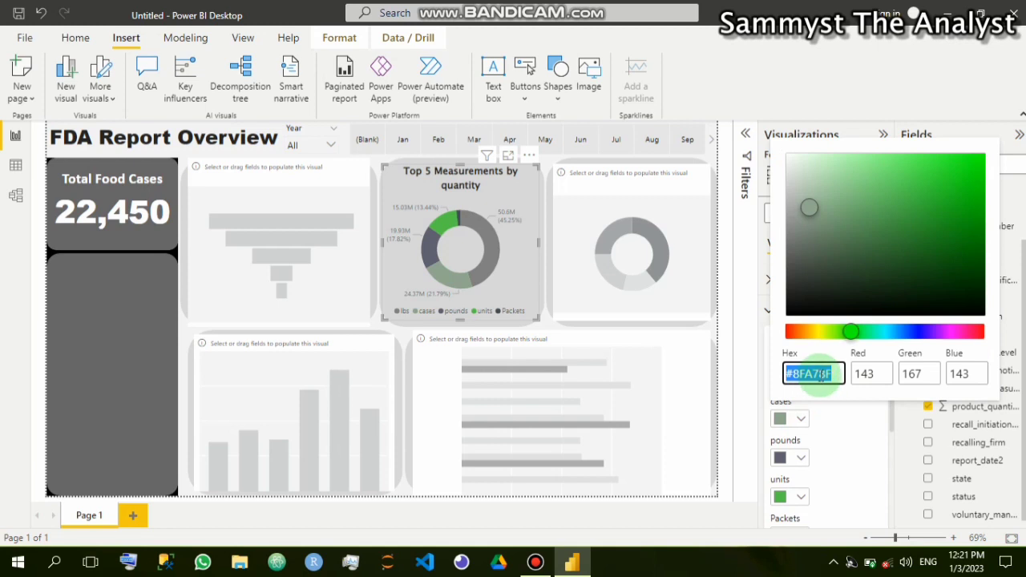
click(831, 374)
drag(831, 374, 794, 374)
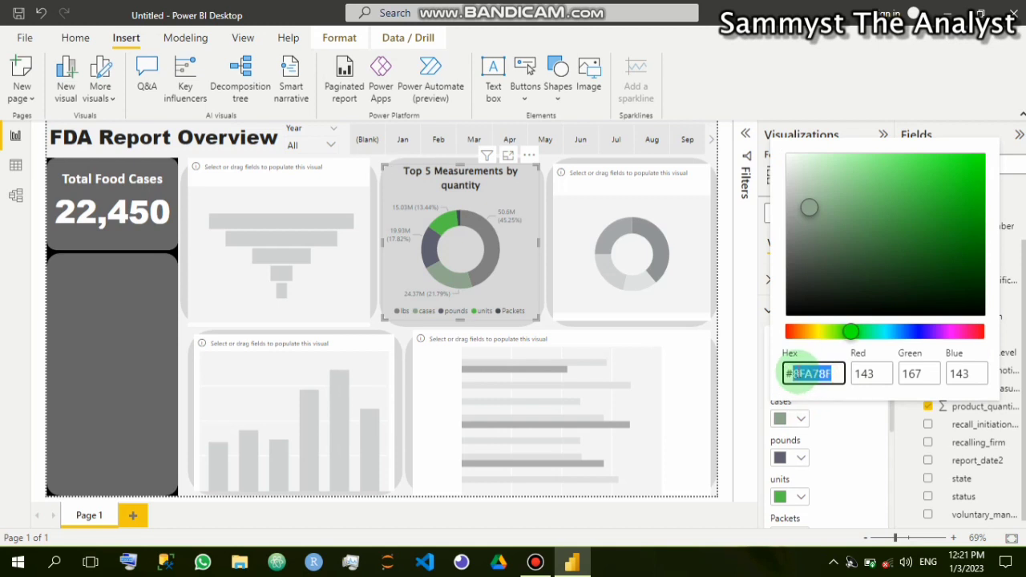
text(a)
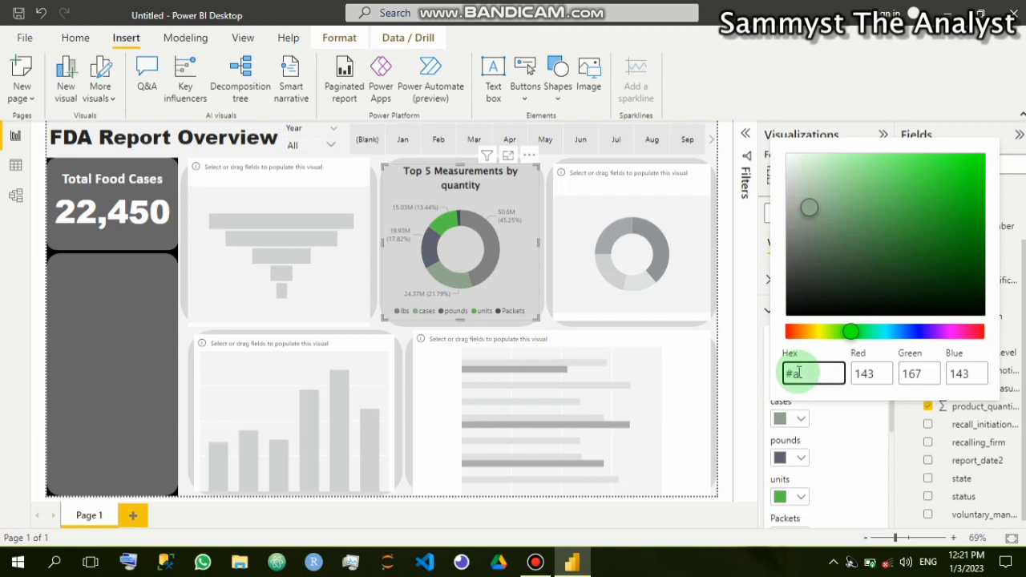
key(BackSpace)
key(BackSpace)
text(A37B73)
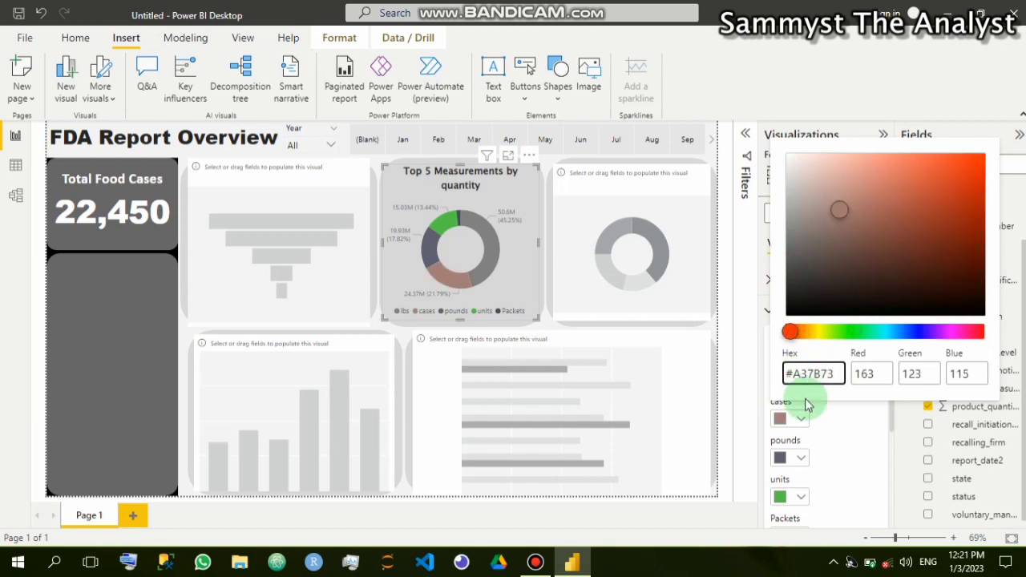
Set the pounds slice of the Top 5 Measurements donut chart to the custom colour #E66C37
click(804, 459)
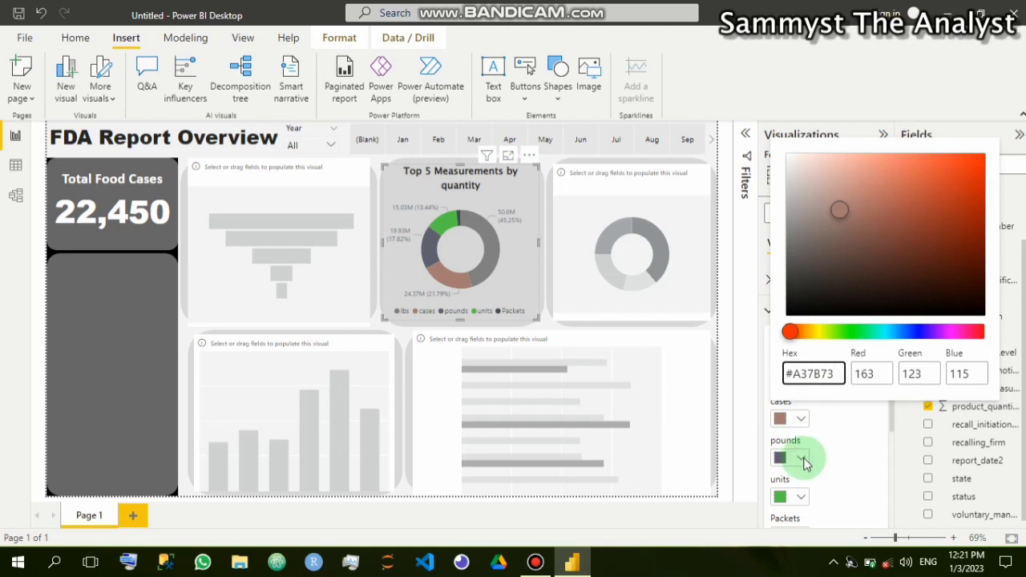
click(801, 380)
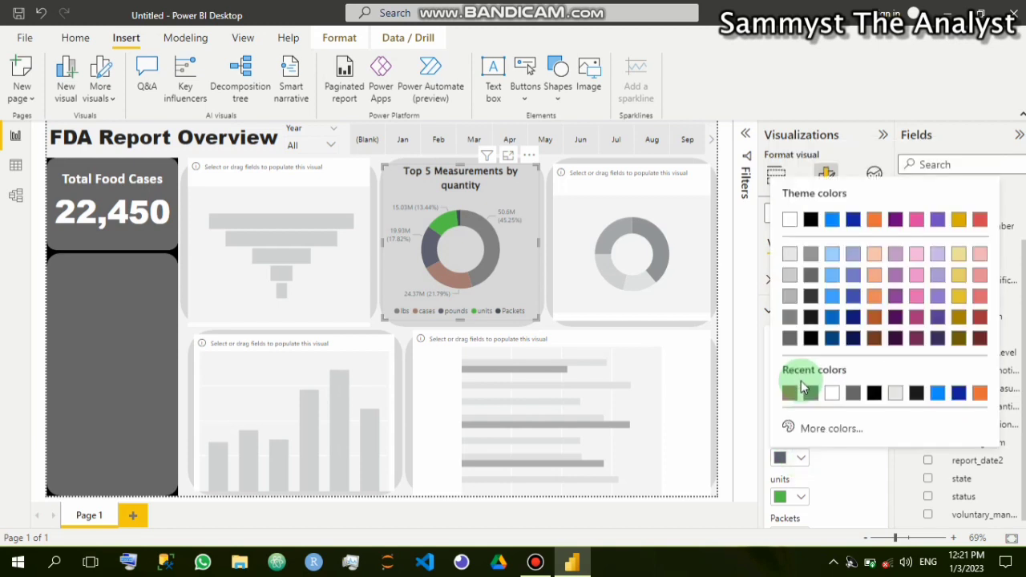
click(797, 425)
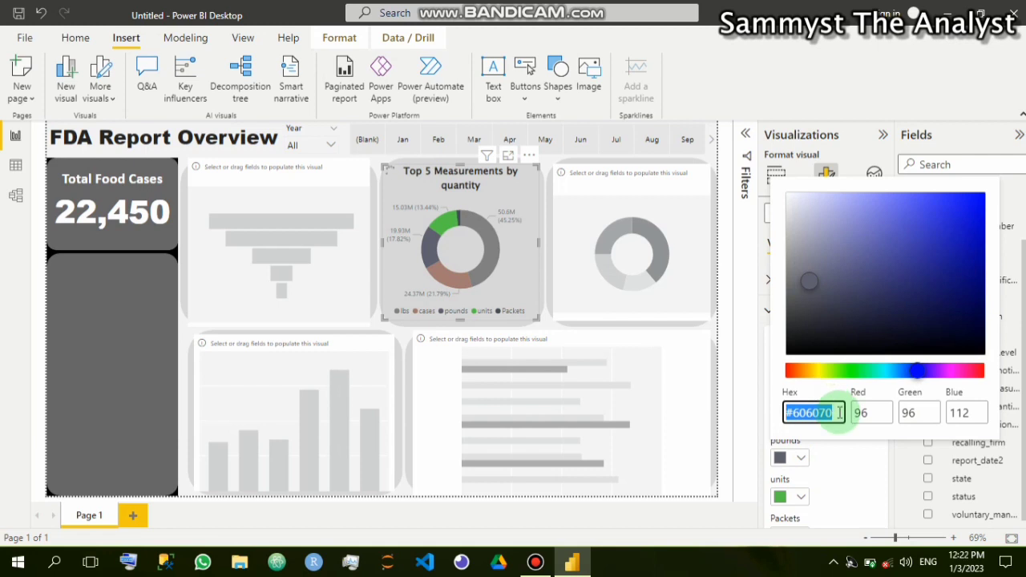
drag(838, 412, 794, 412)
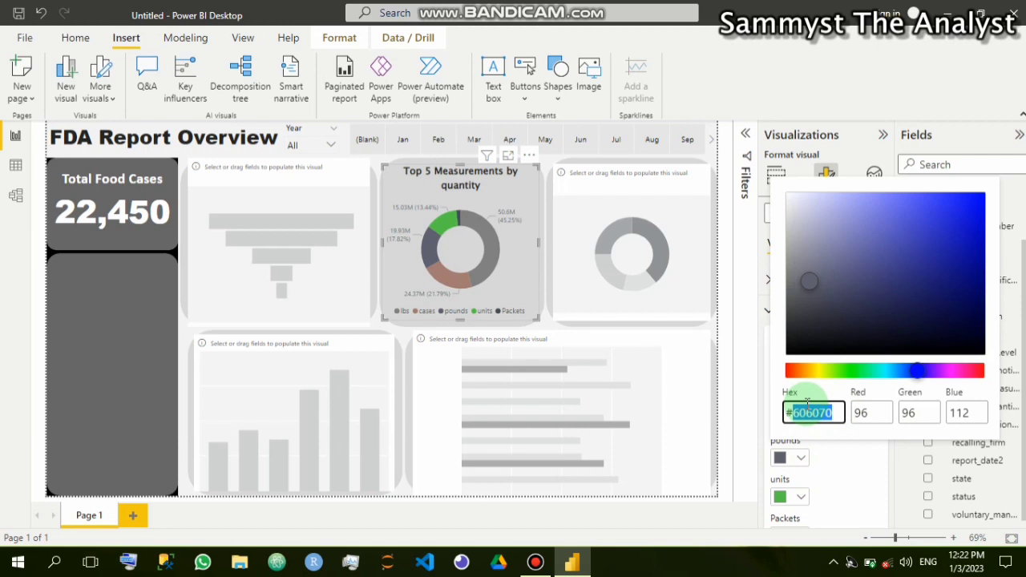
text(E)
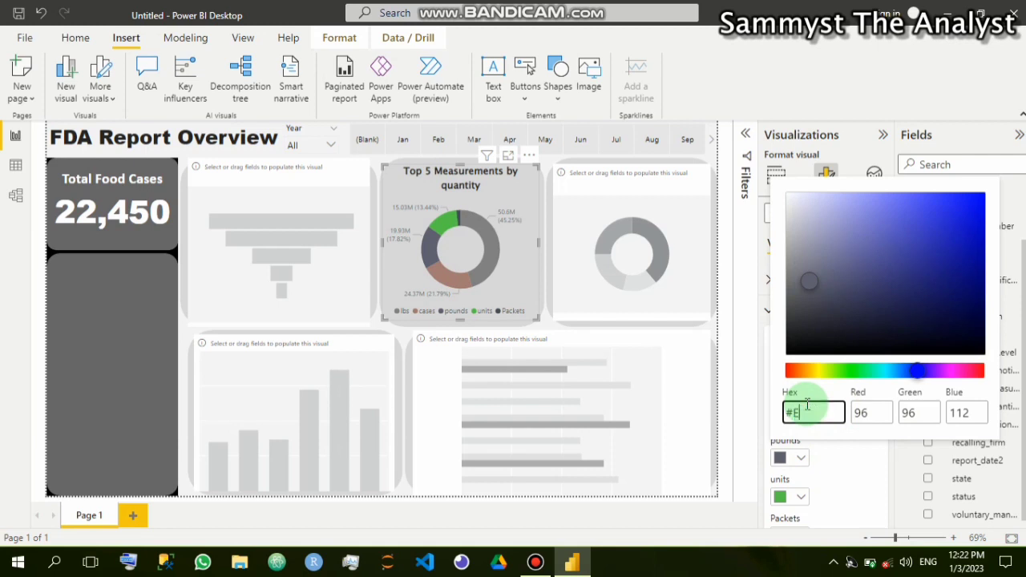
text(66C37)
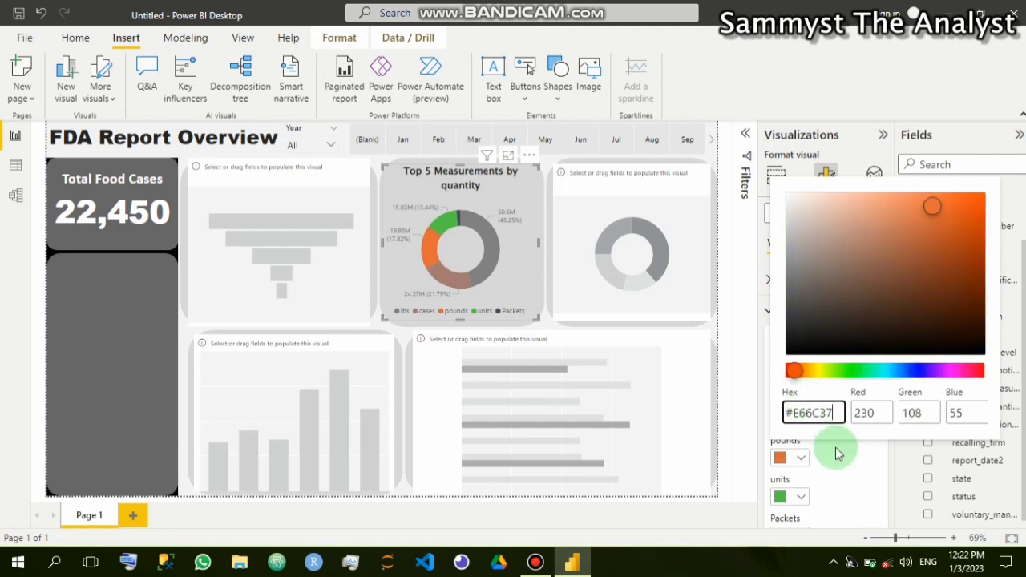
Set the units slice of the Top 5 Measurements donut chart to the custom colour #DBBEA1
click(798, 499)
click(798, 498)
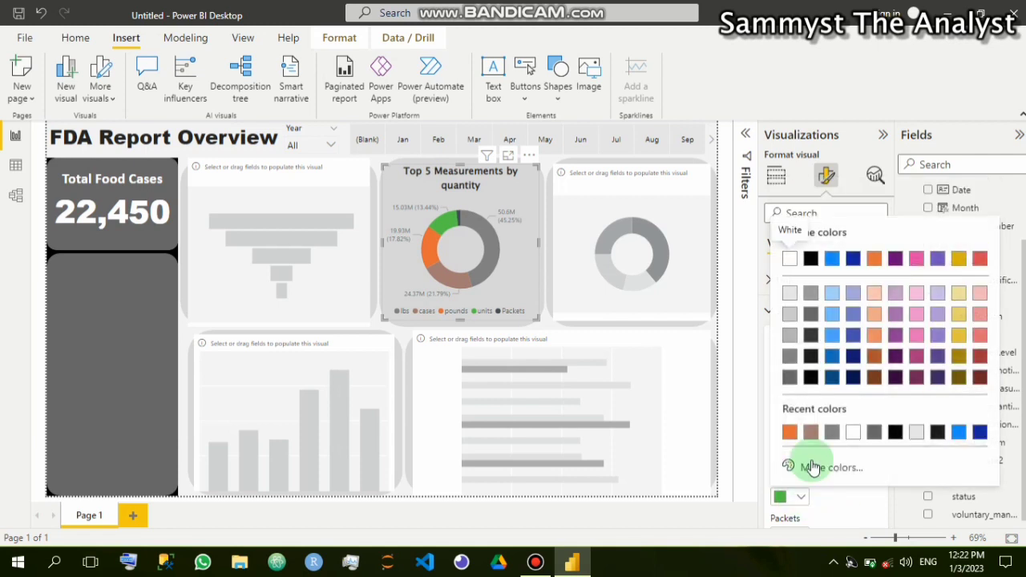
click(814, 469)
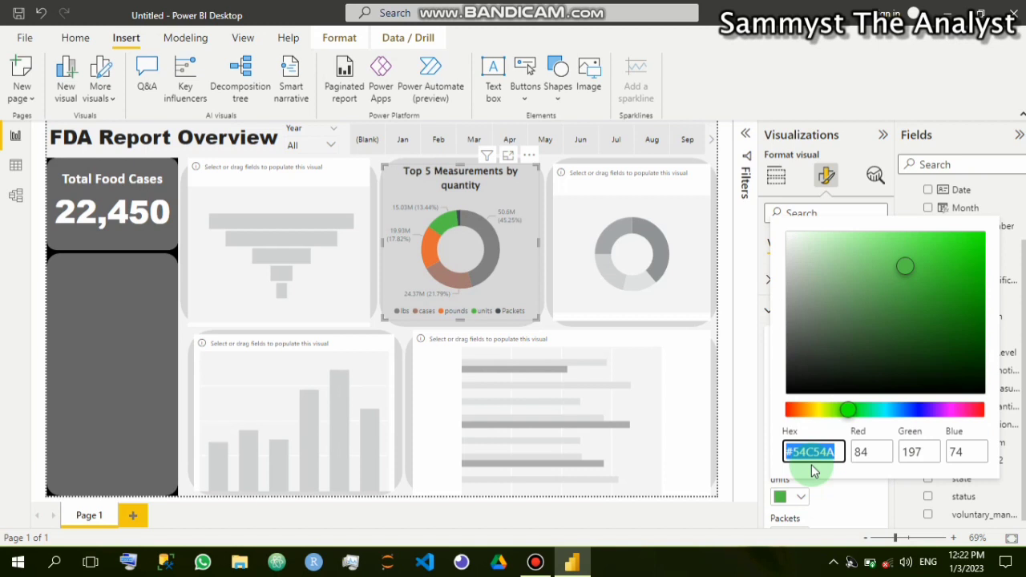
click(837, 453)
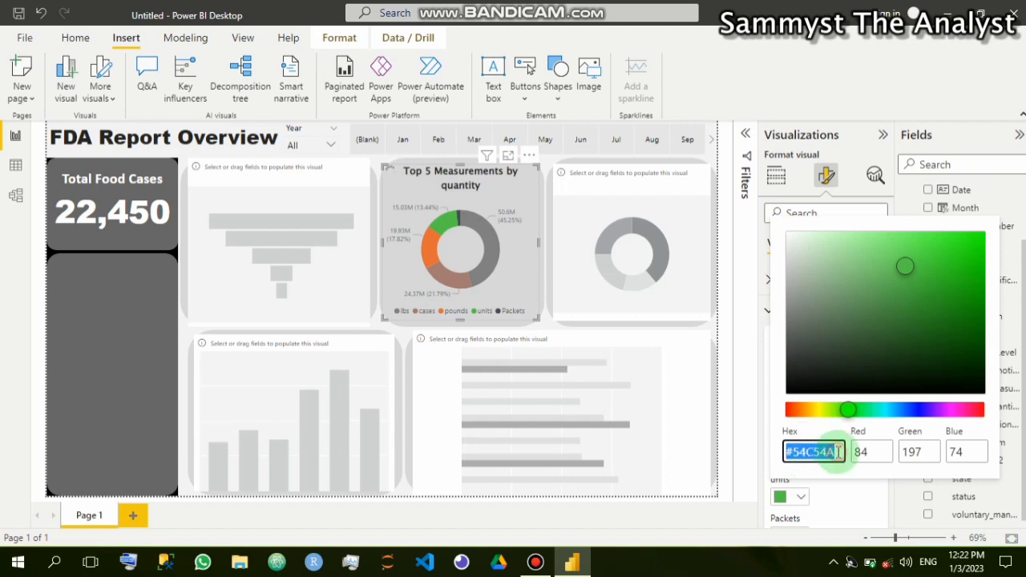
drag(837, 453, 791, 453)
text(0BB)
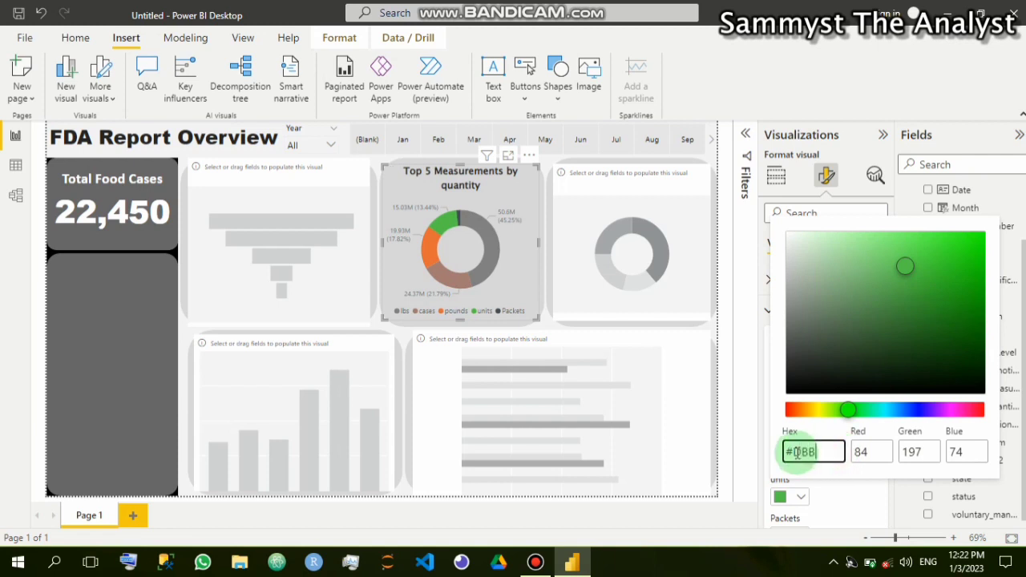
text(EA1)
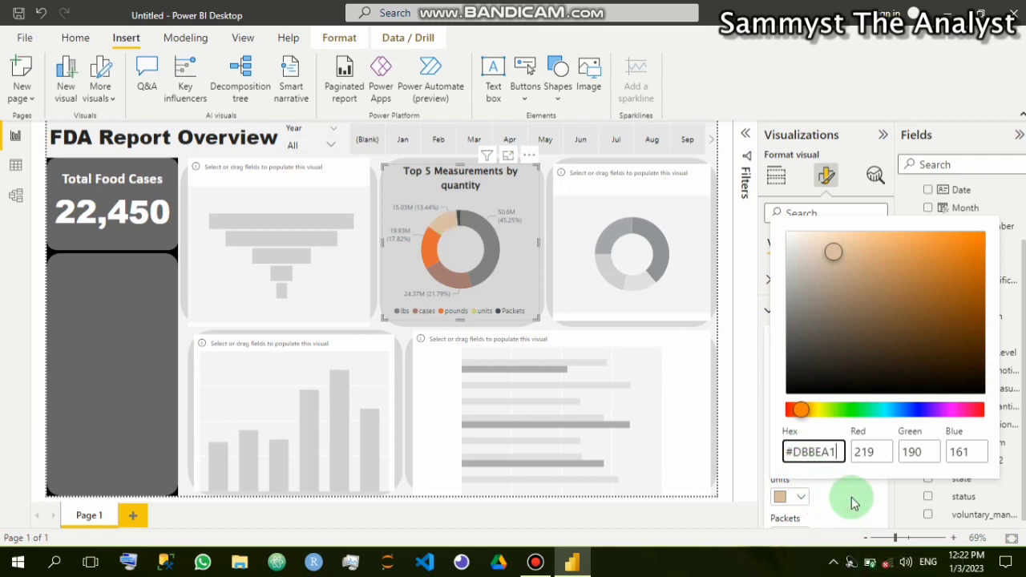
click(851, 497)
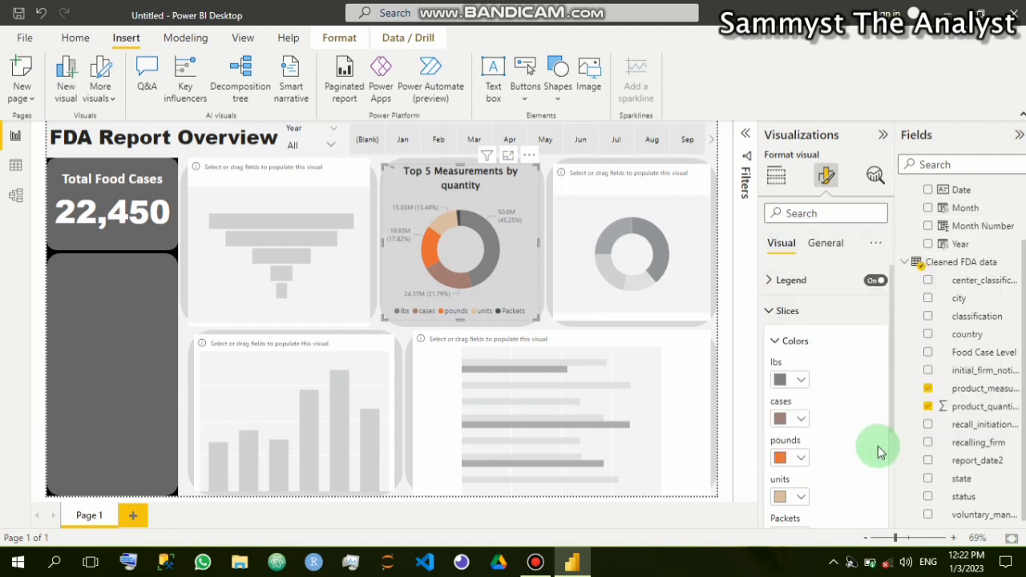
Set the Packets slice of the Top 5 Measurements donut chart to the custom colour #000000
scroll(850, 441, down, 2)
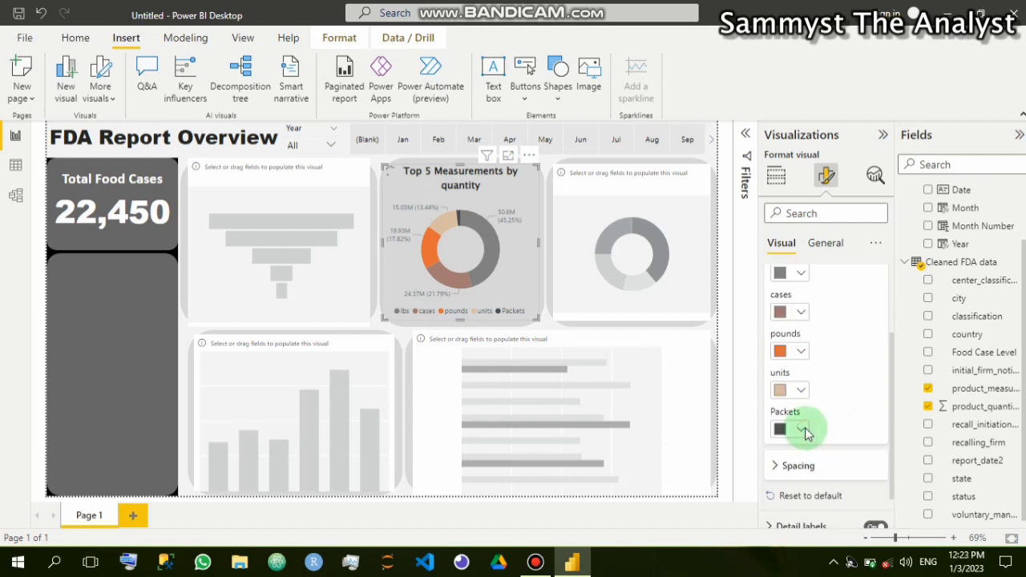
click(802, 431)
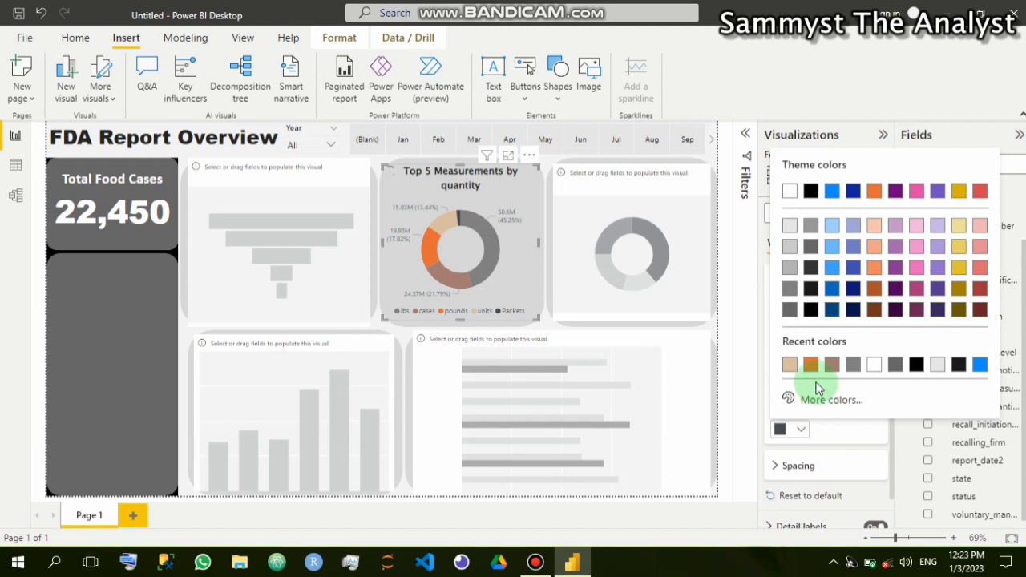
click(822, 398)
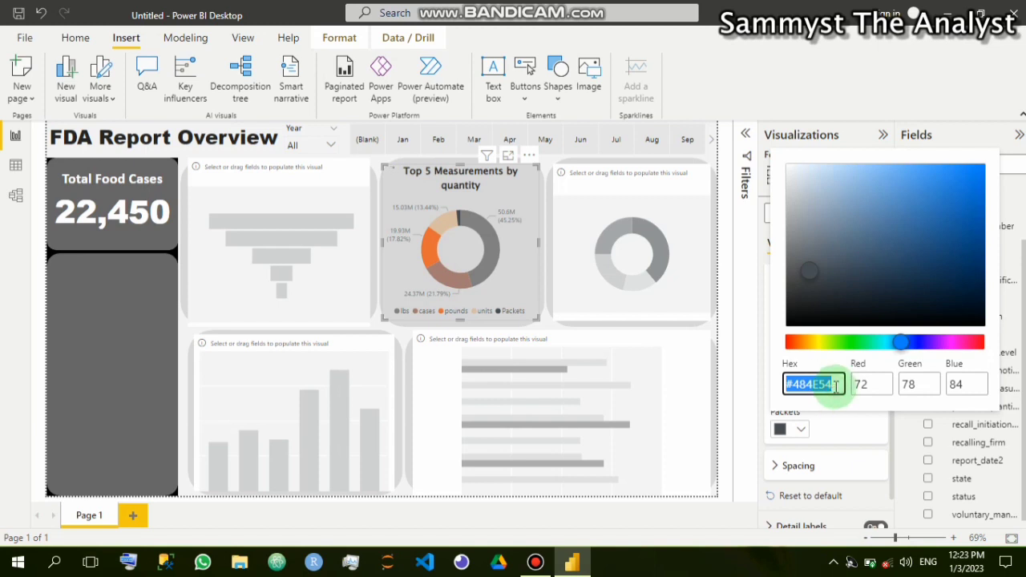
click(806, 385)
double_click(811, 383)
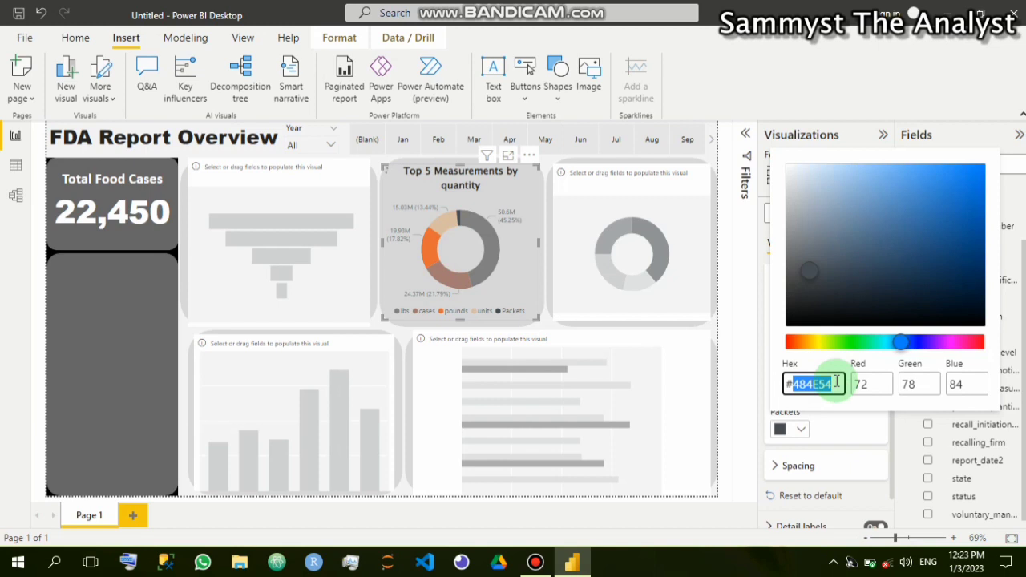
text(0)
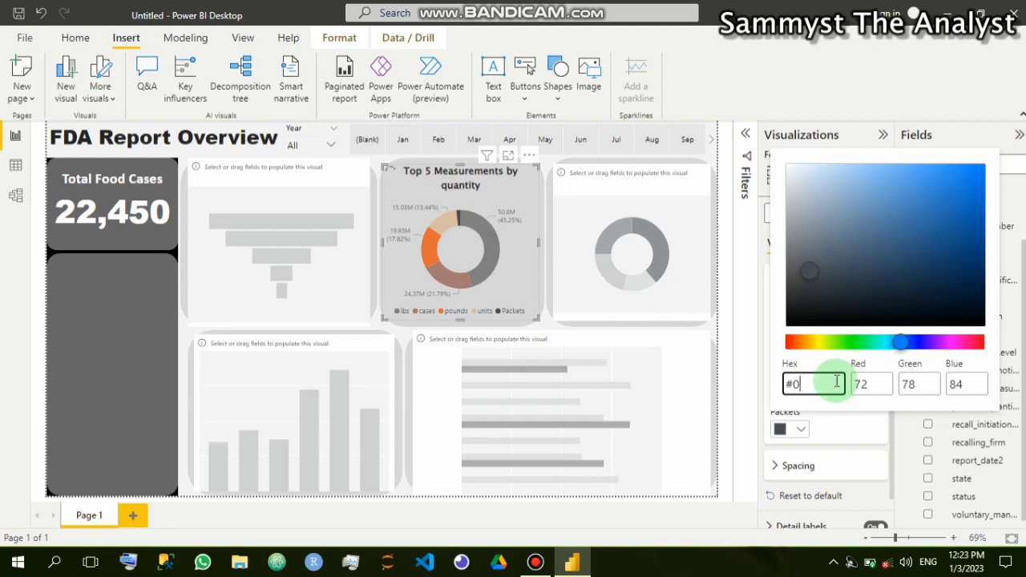
text(00000)
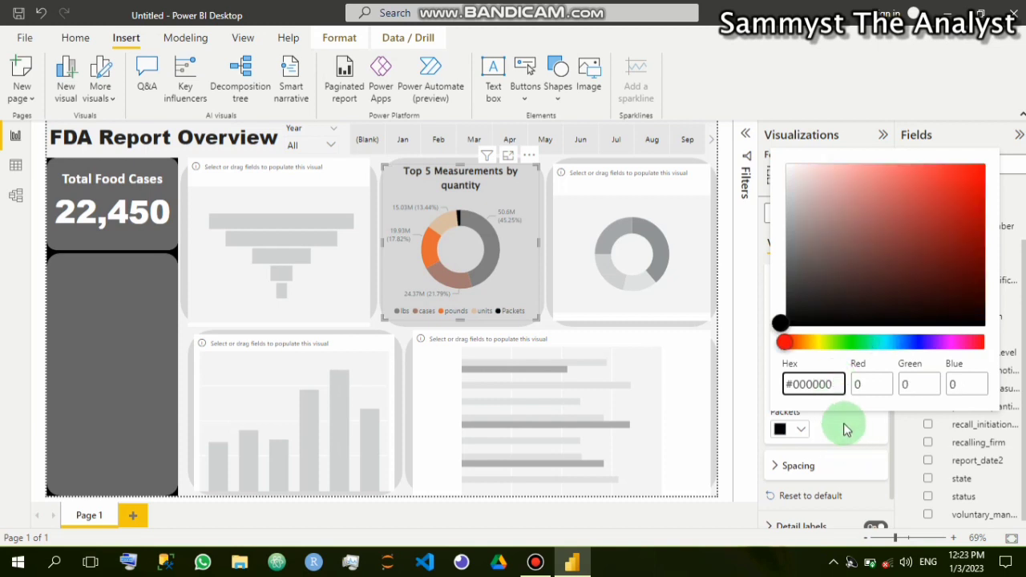
click(845, 429)
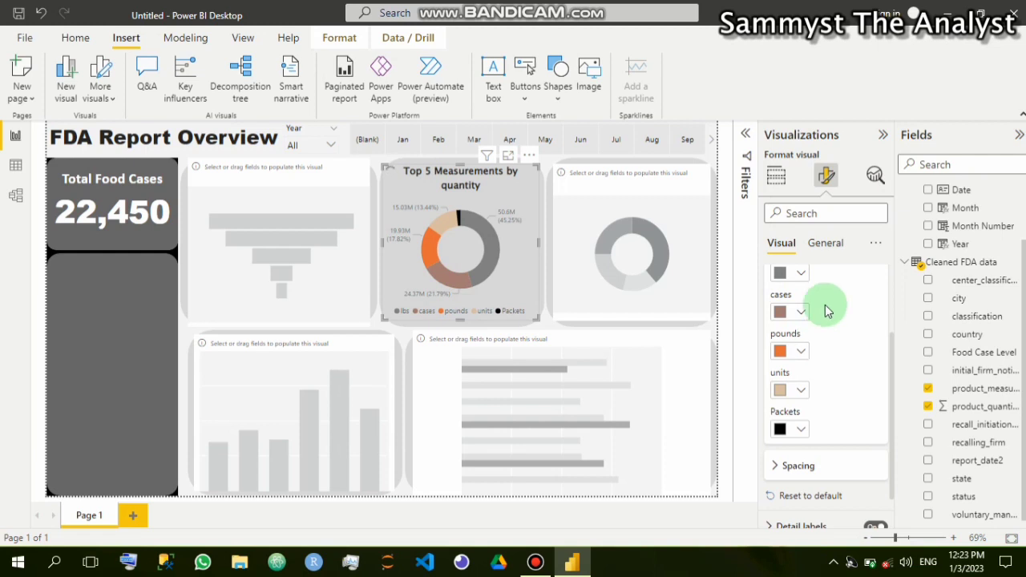
Set the detail label values of the Top 5 Measurements donut chart to the recently used black
scroll(784, 341, up, 2)
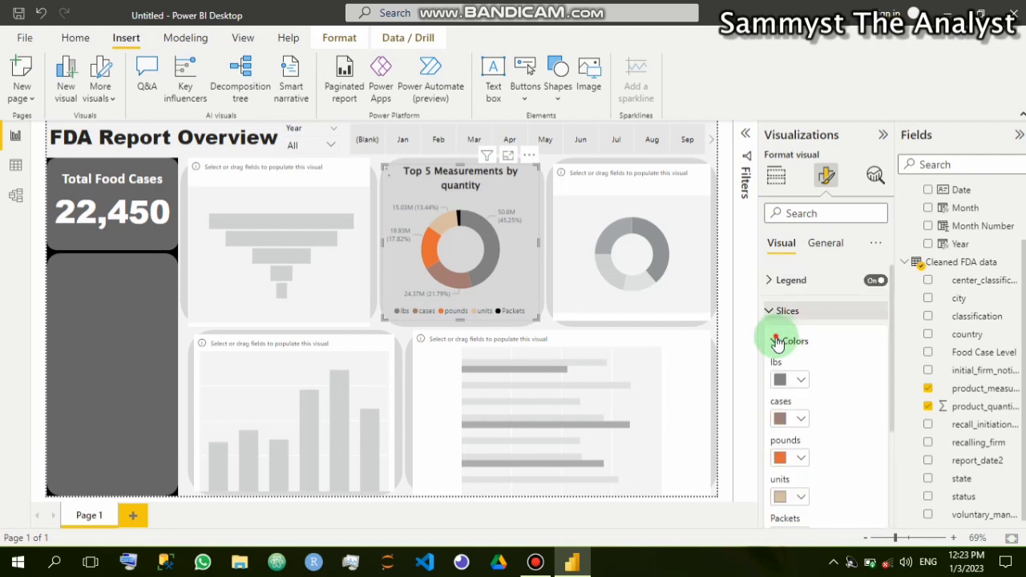
click(774, 341)
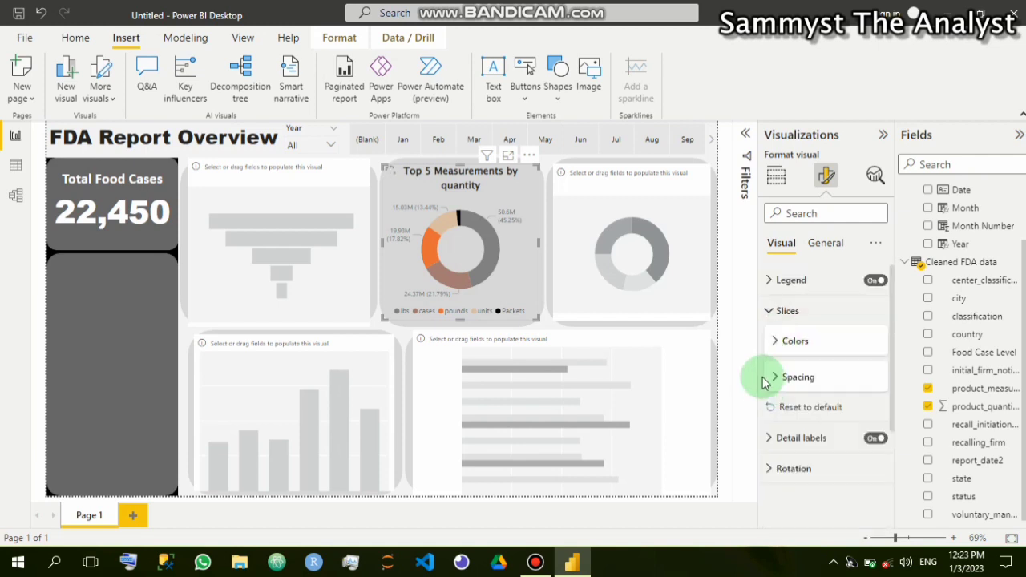
click(769, 311)
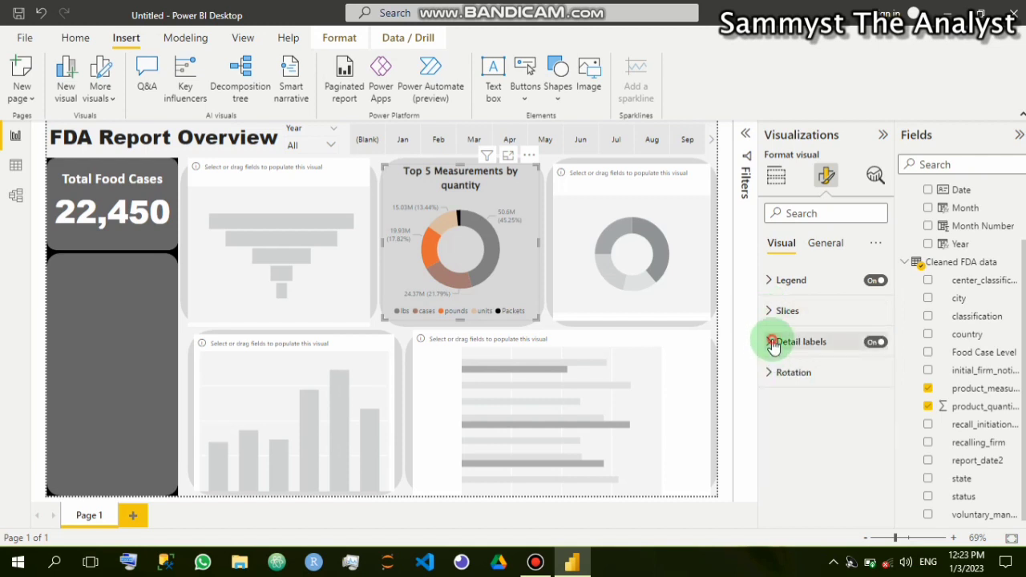
click(773, 344)
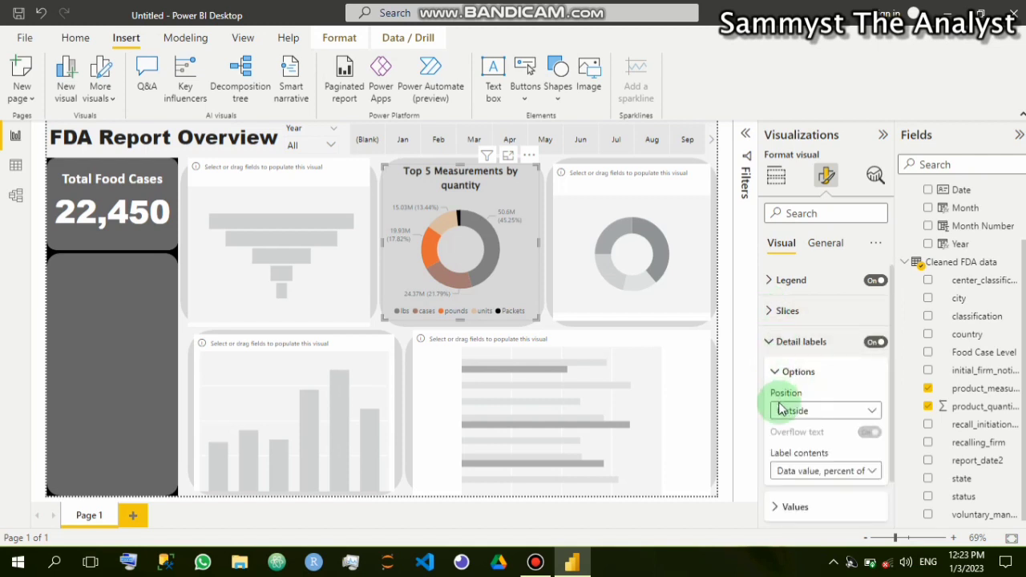
scroll(804, 417, down, 1)
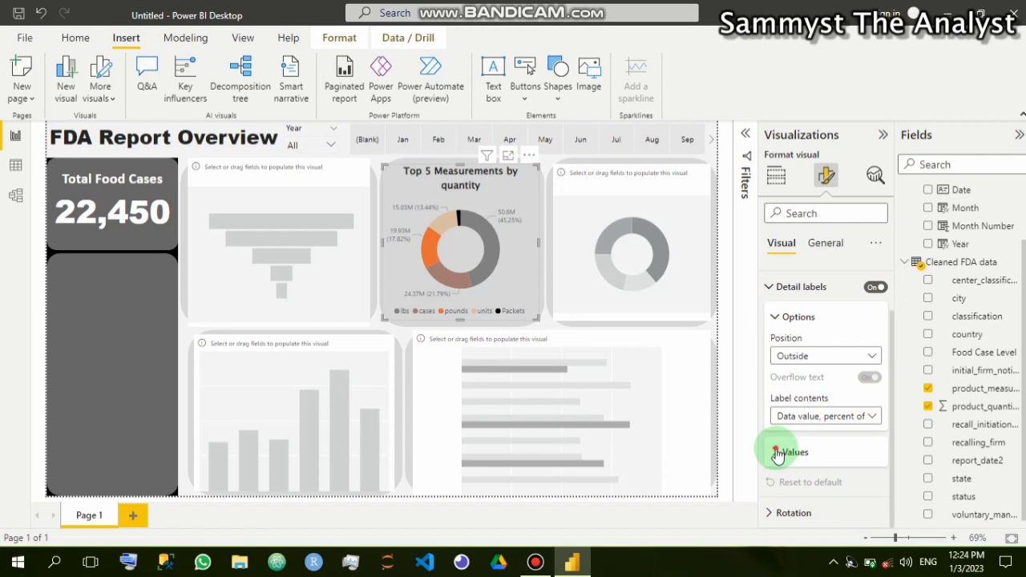
click(834, 449)
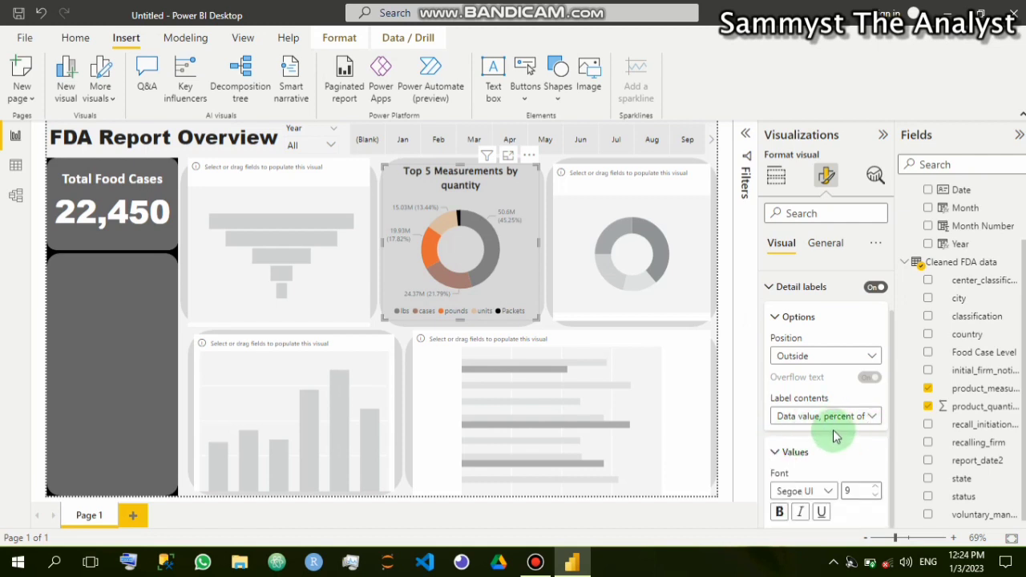
scroll(838, 449, down, 2)
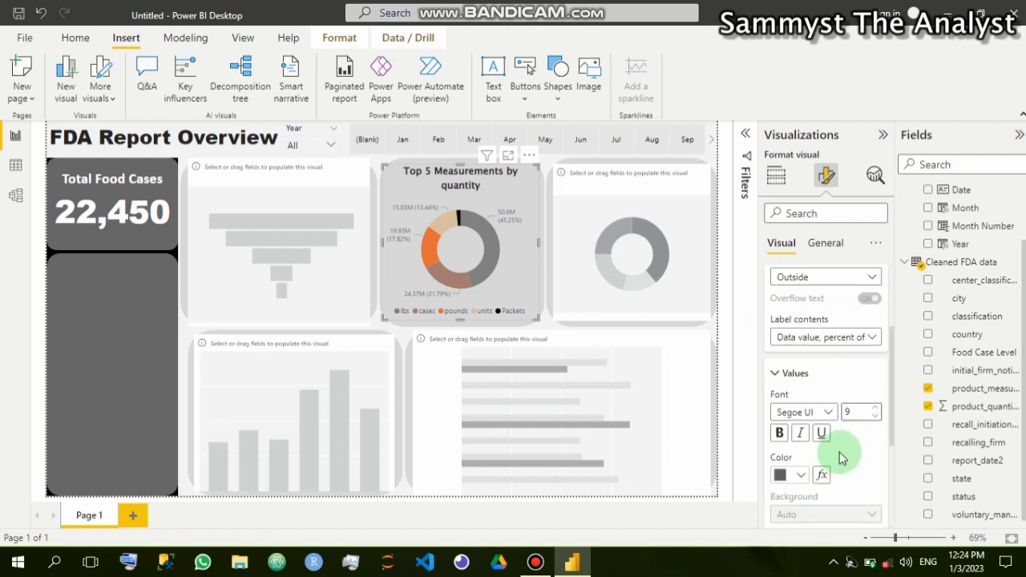
click(802, 476)
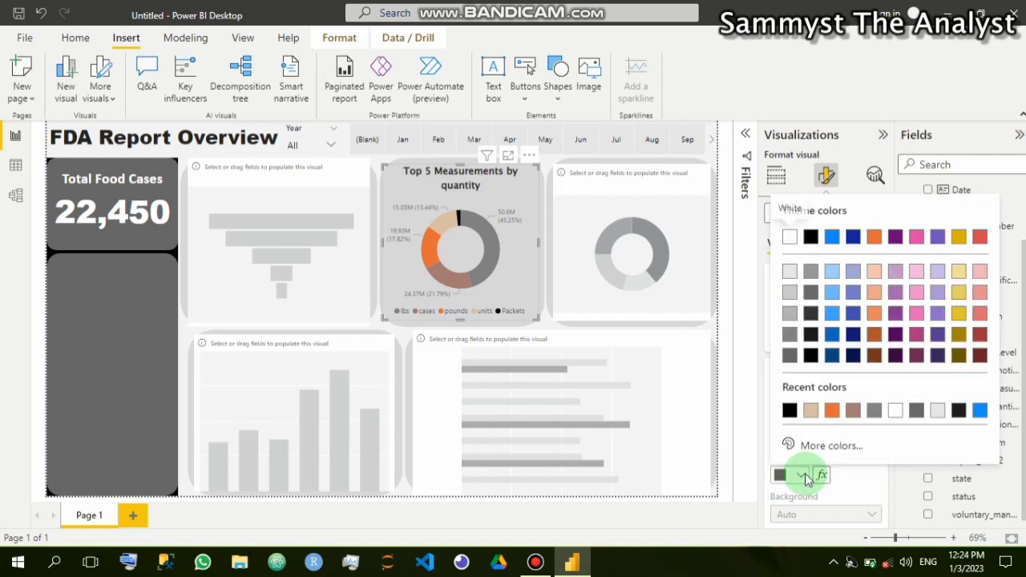
click(791, 413)
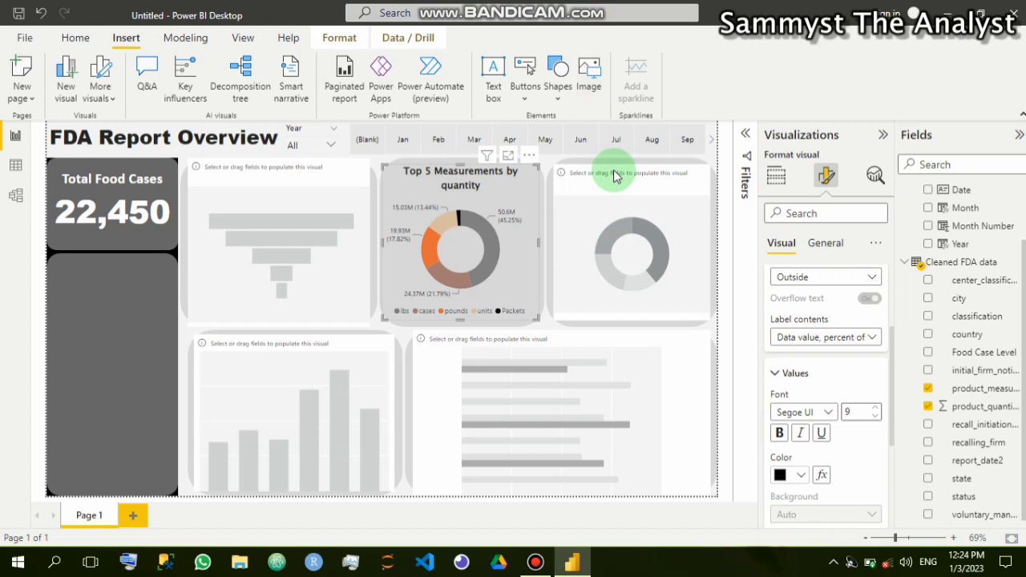
Assign Food Case Level as the legend and recalling_firm as the values of the empty donut chart
click(614, 176)
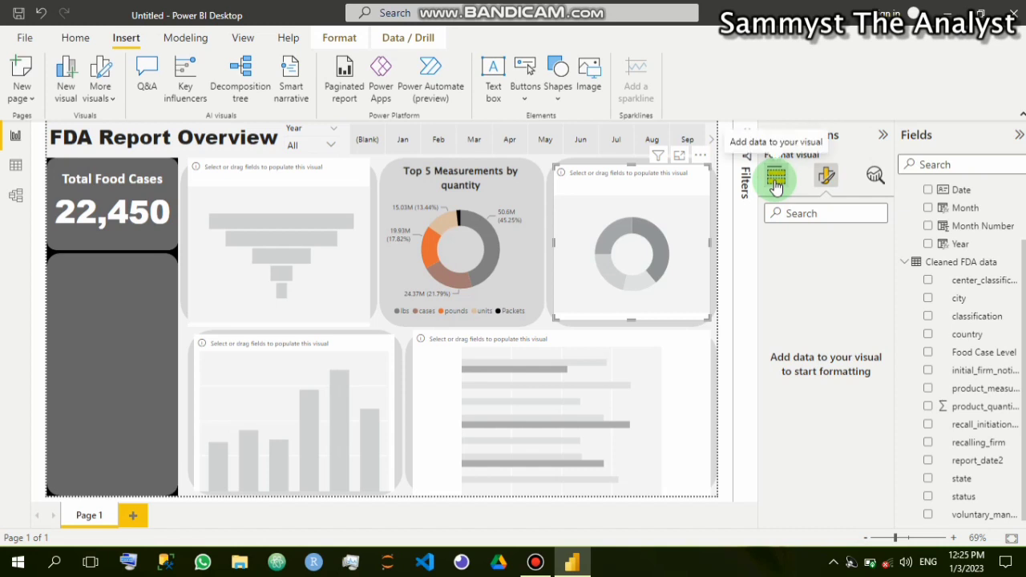
click(775, 183)
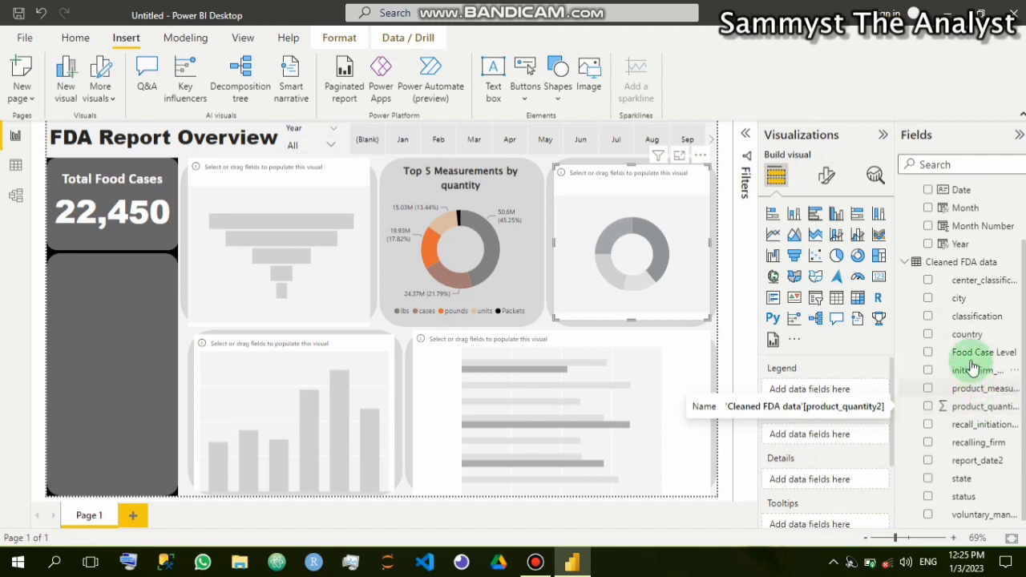
drag(982, 357, 826, 390)
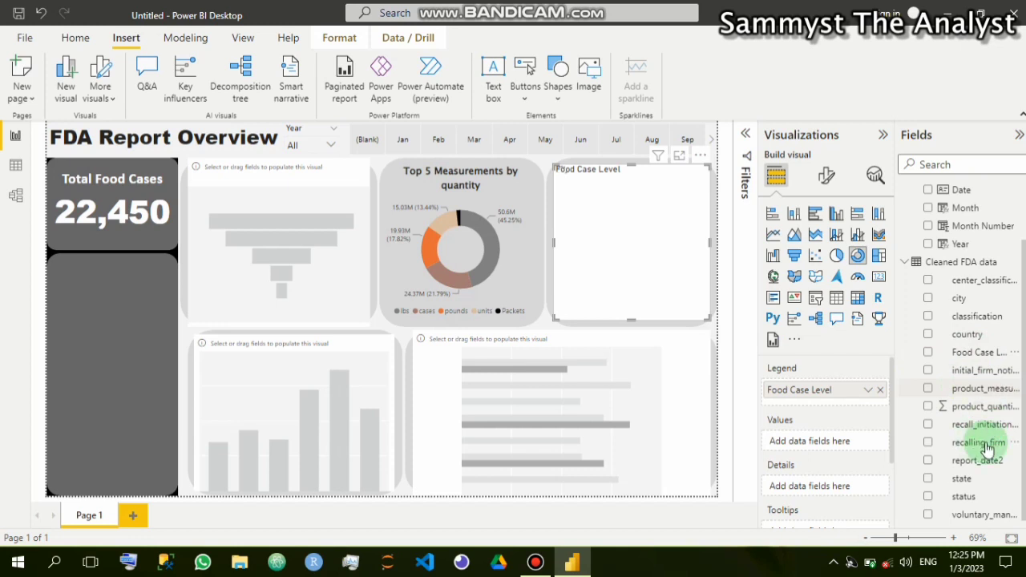
drag(992, 448, 886, 450)
drag(832, 442, 835, 443)
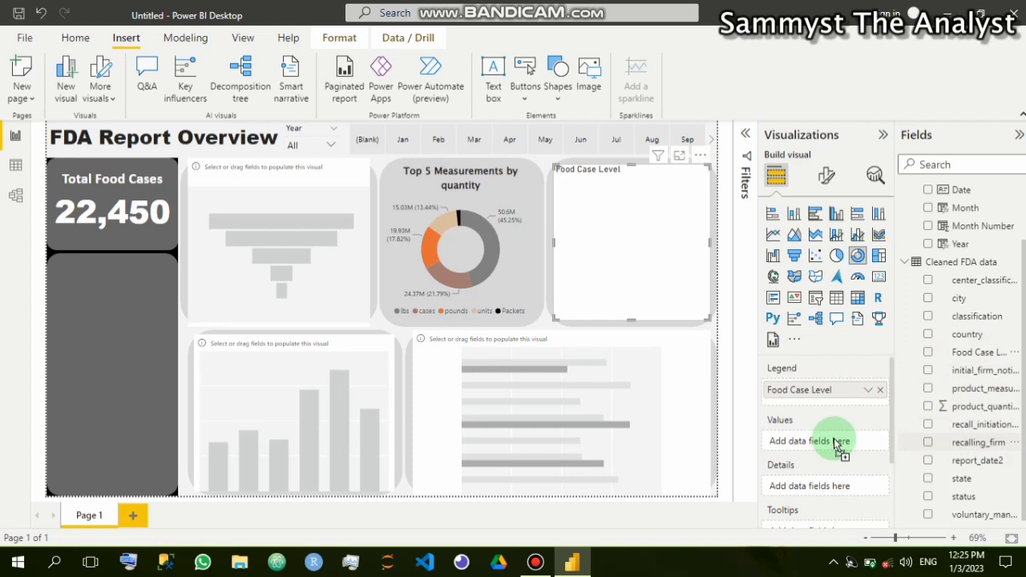
drag(835, 443, 857, 427)
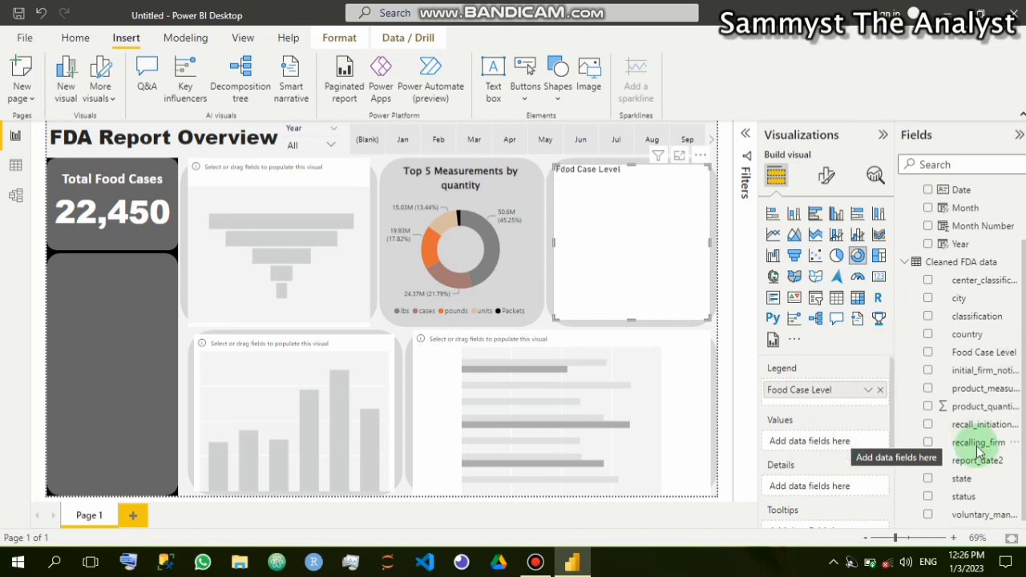
click(928, 441)
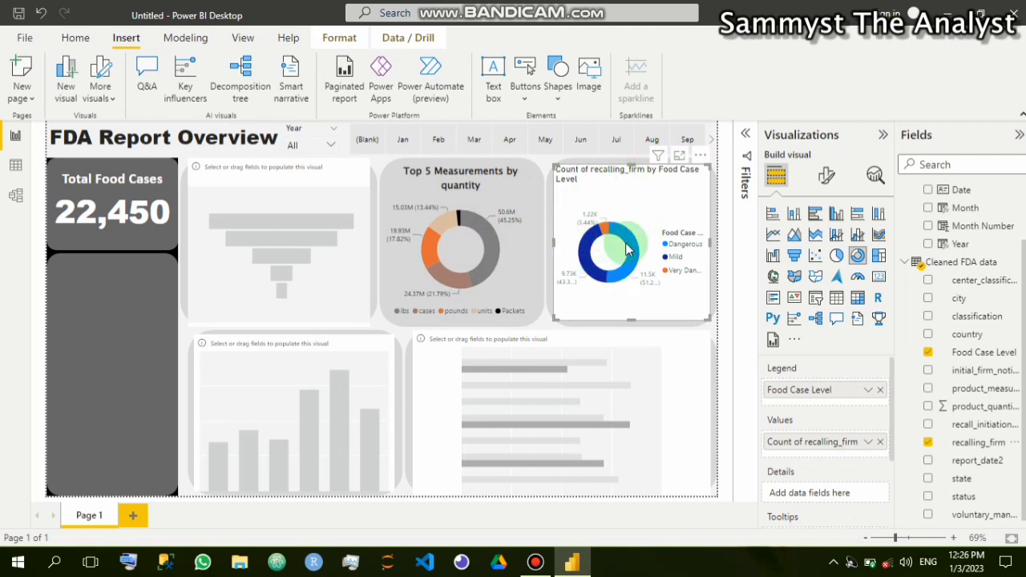
Copy the formatting of the Top 5 Measurements donut chart to the Food Case Level donut chart with Format painter
click(74, 40)
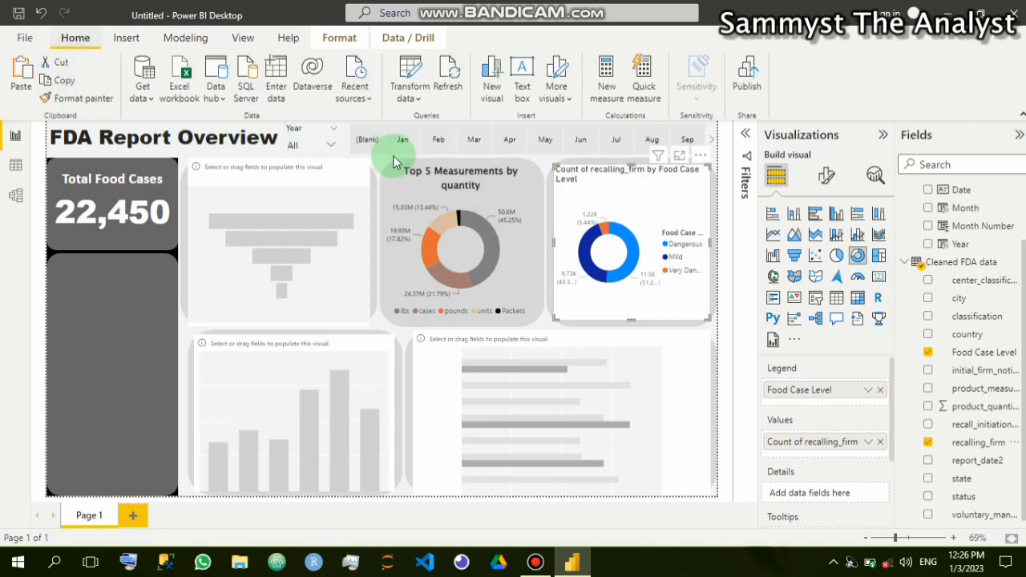
click(451, 177)
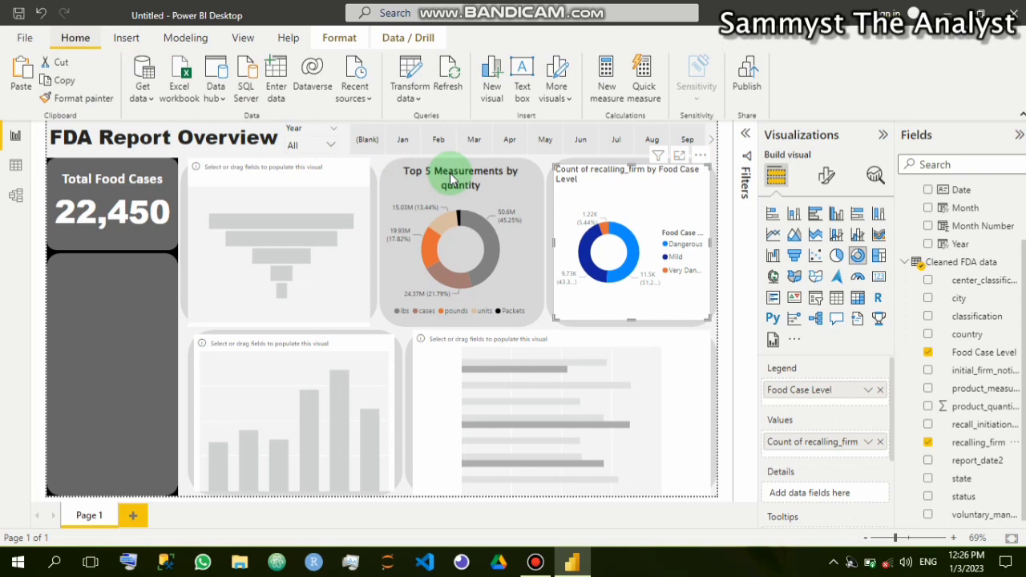
click(450, 176)
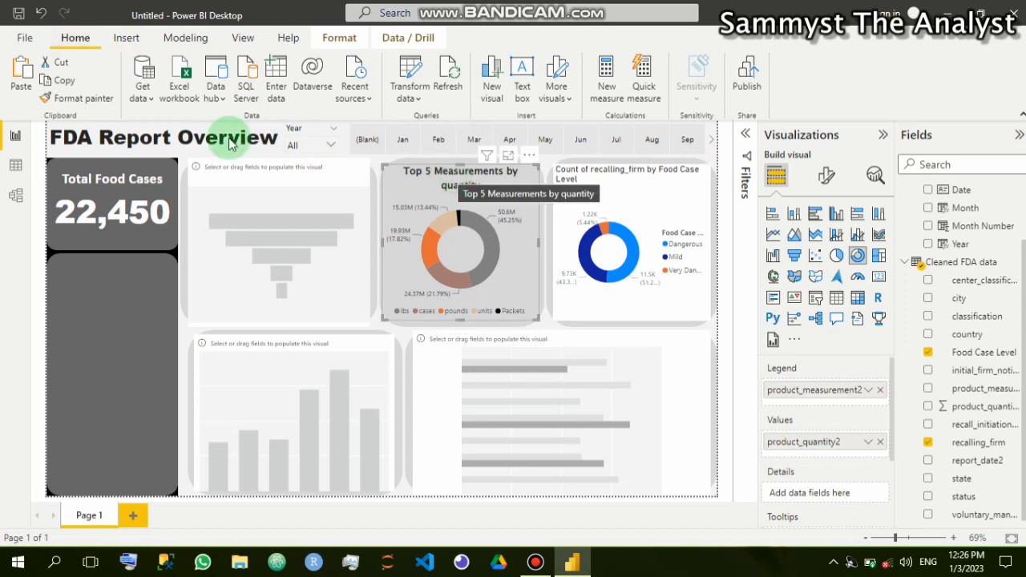
click(79, 104)
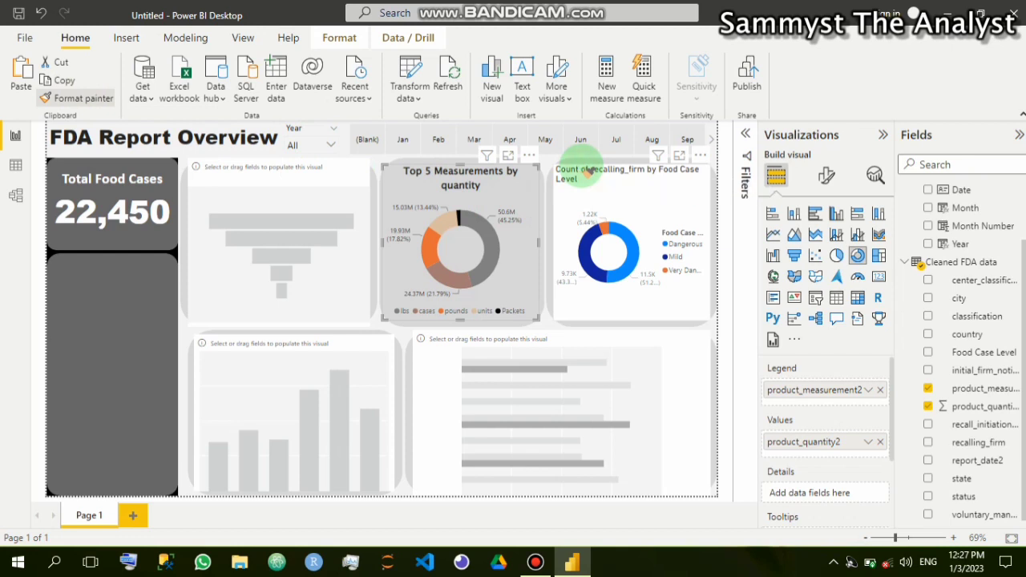
click(588, 170)
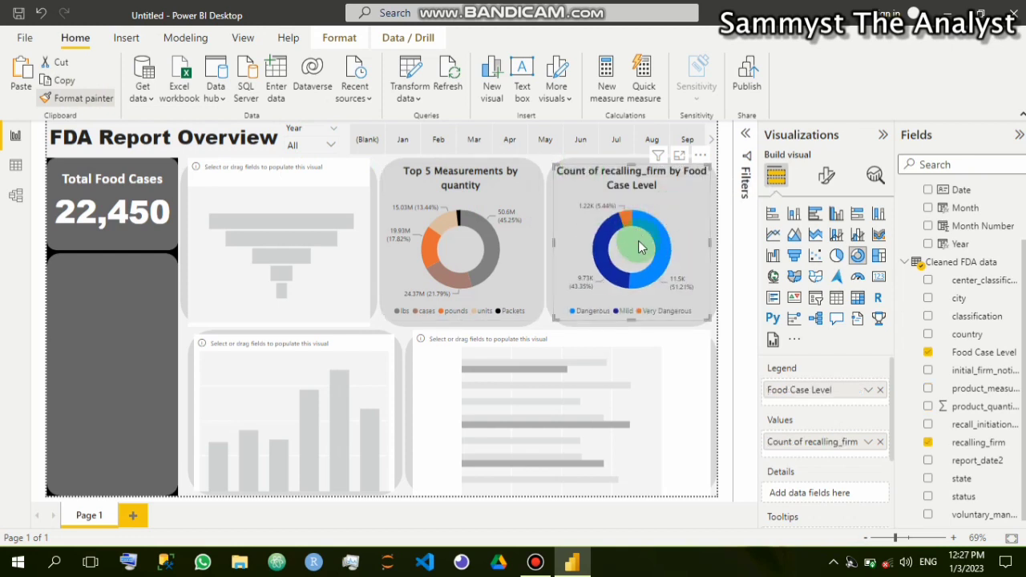
Shorten the title text of the recalling_firm donut chart to "Food Case Level"
click(826, 176)
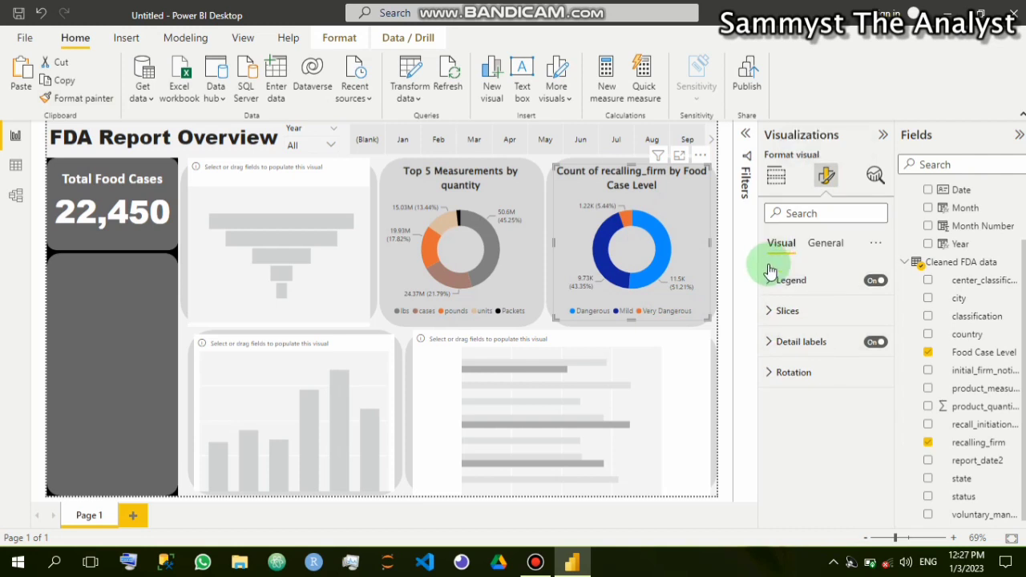
click(821, 244)
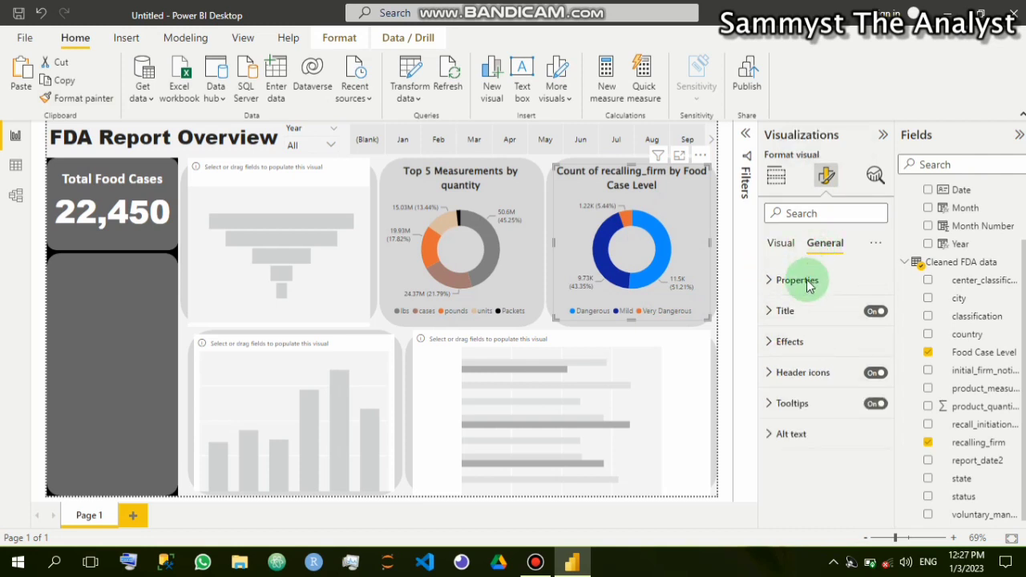
click(768, 311)
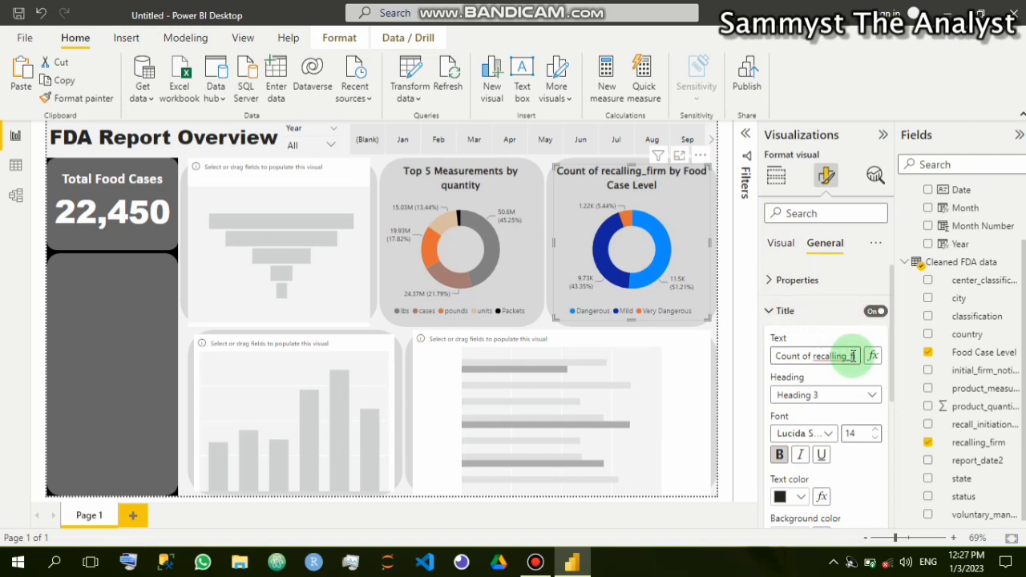
drag(853, 355, 775, 355)
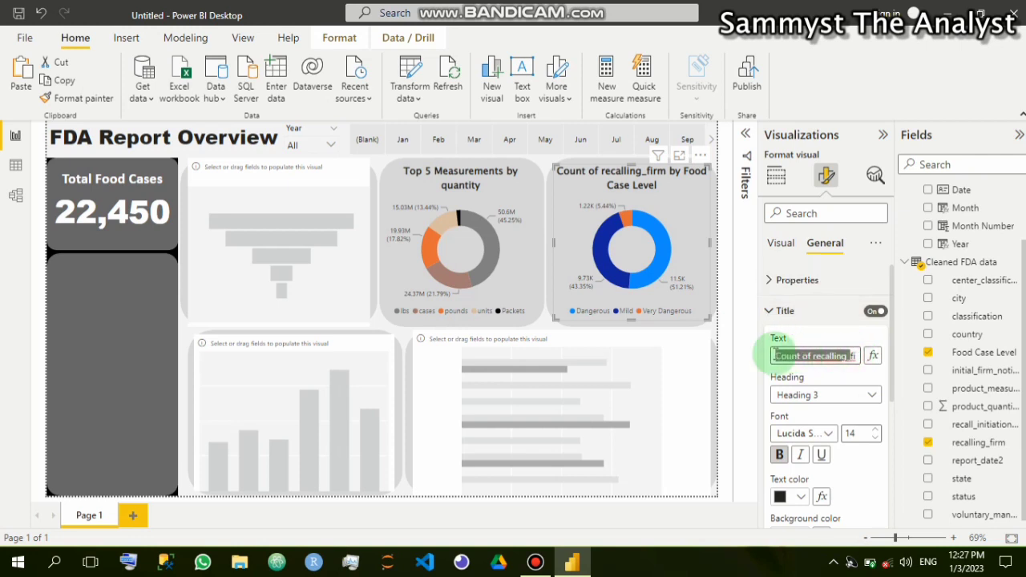
key(BackSpace)
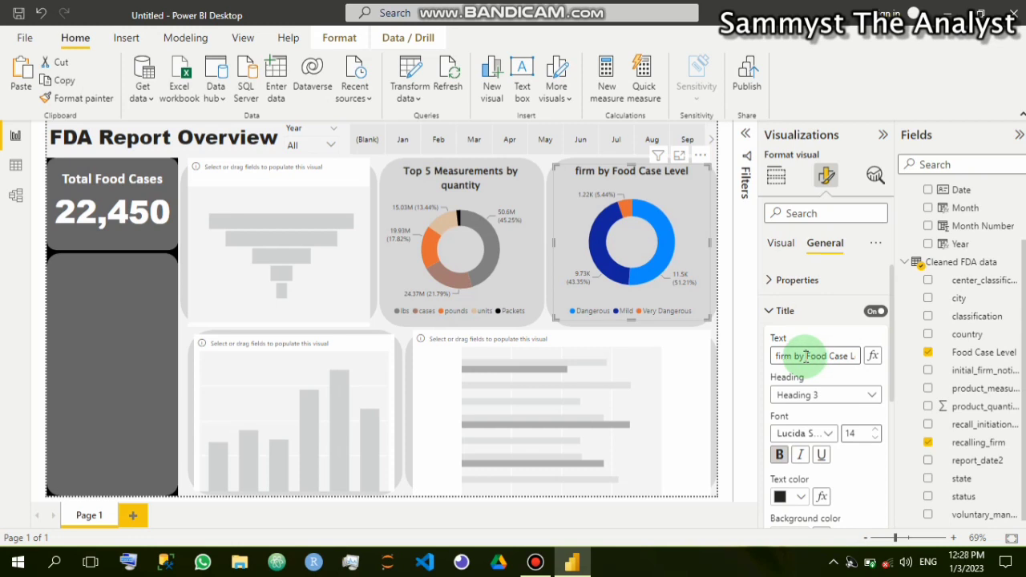
key(BackSpace)
key(BackSpace)
key(BackSpace)
key(BackSpace)
key(BackSpace)
key(BackSpace)
key(BackSpace)
key(BackSpace)
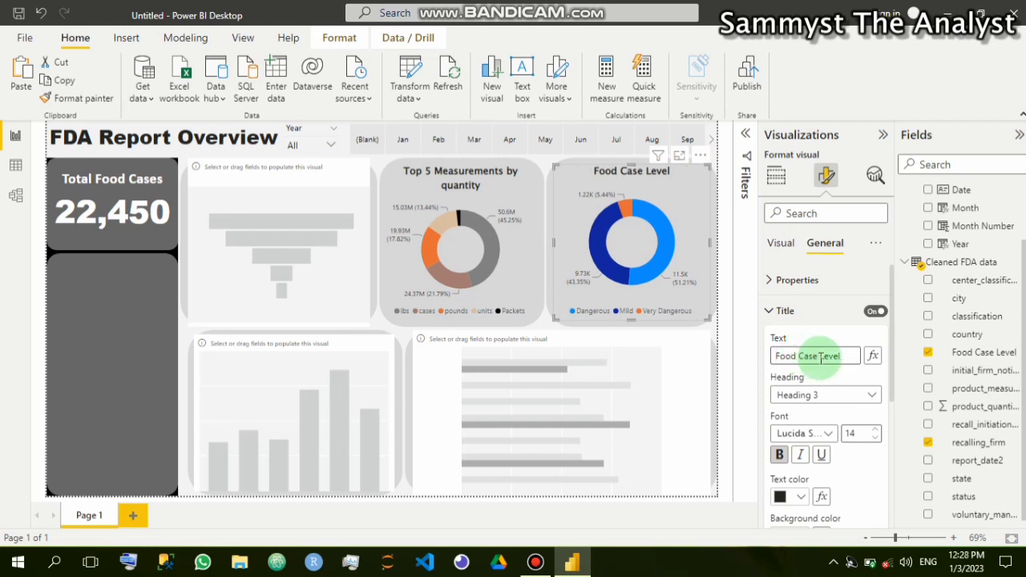
Change the title text of the Food Case Level donut chart to "Food case hazard Level"
click(821, 357)
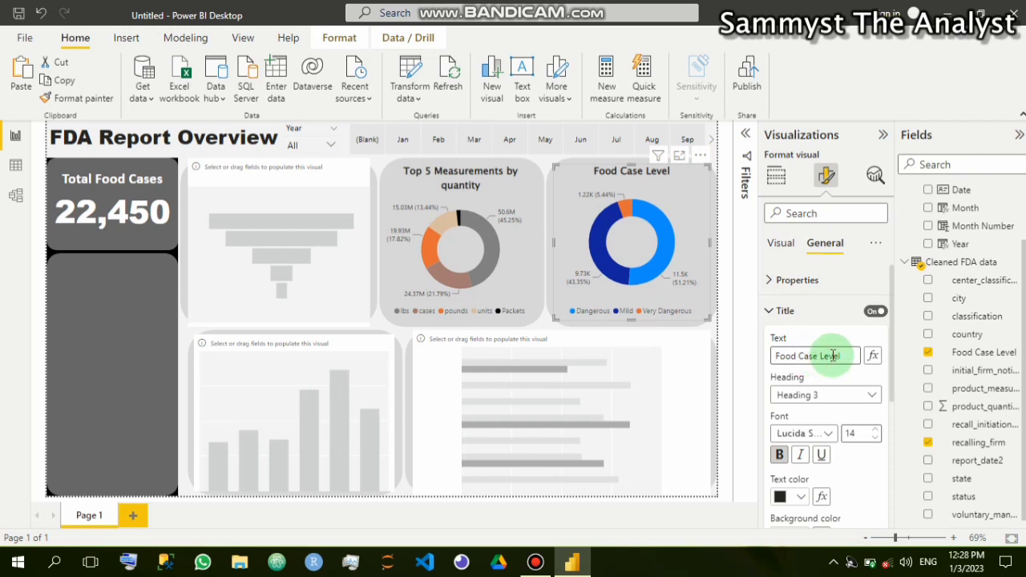
text(ha)
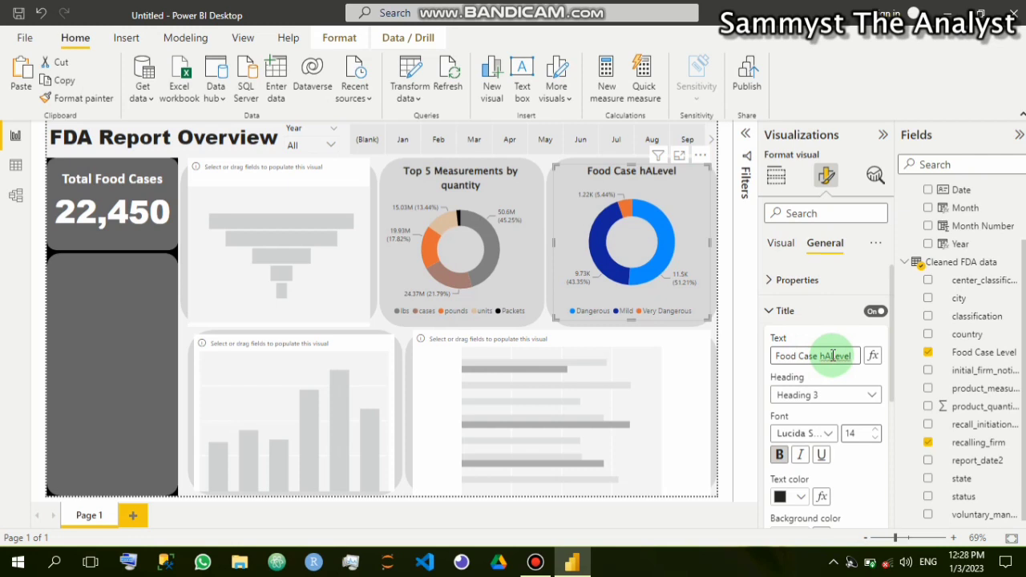
key(BackSpace)
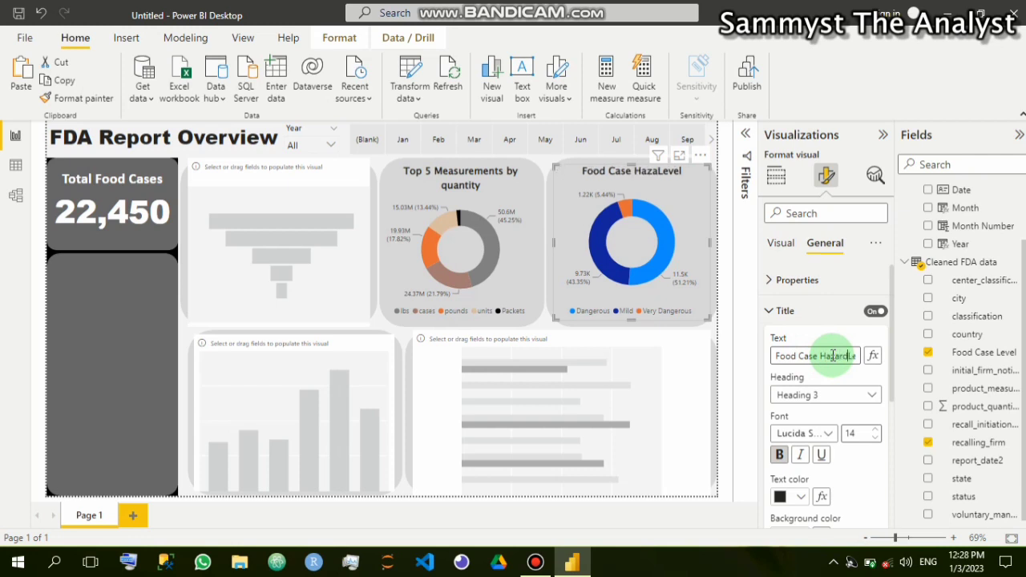
click(833, 356)
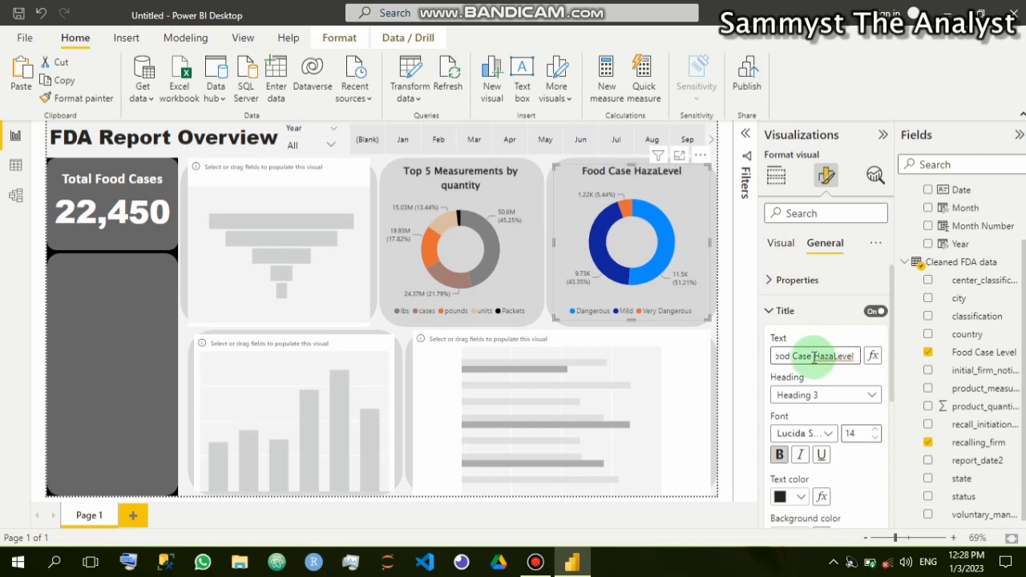
click(825, 356)
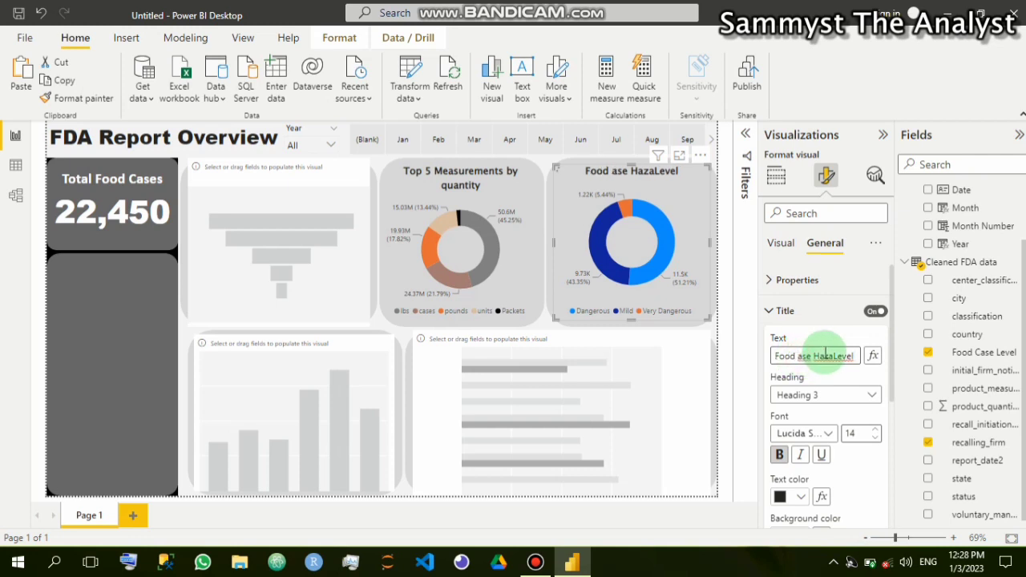
text(c)
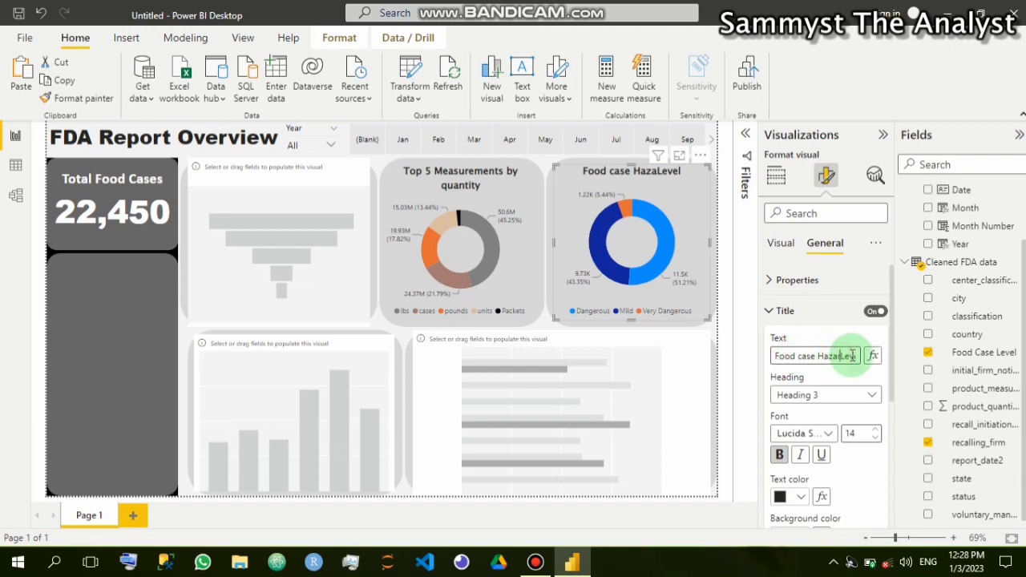
text(rd)
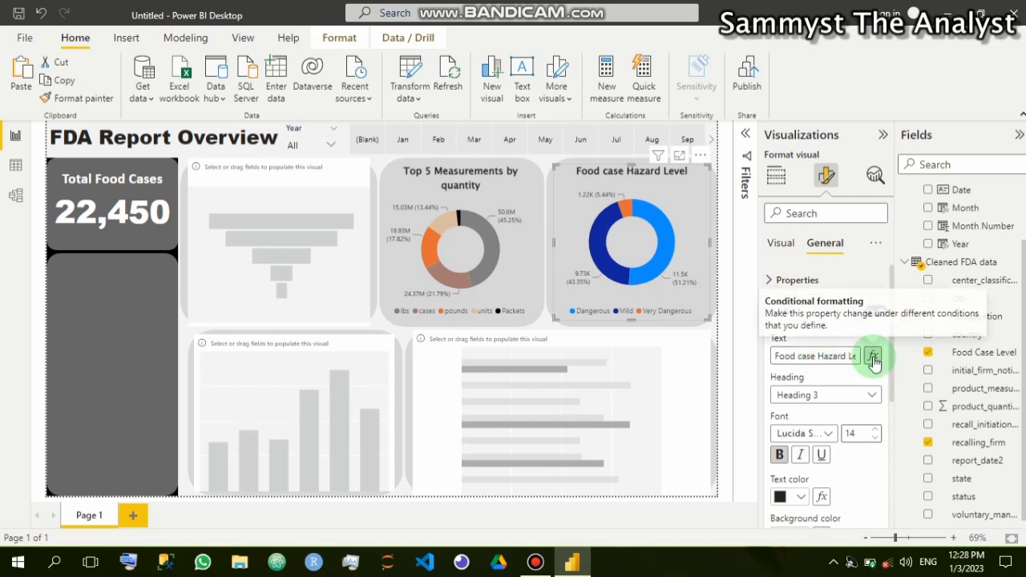
key(BackSpace)
text(h)
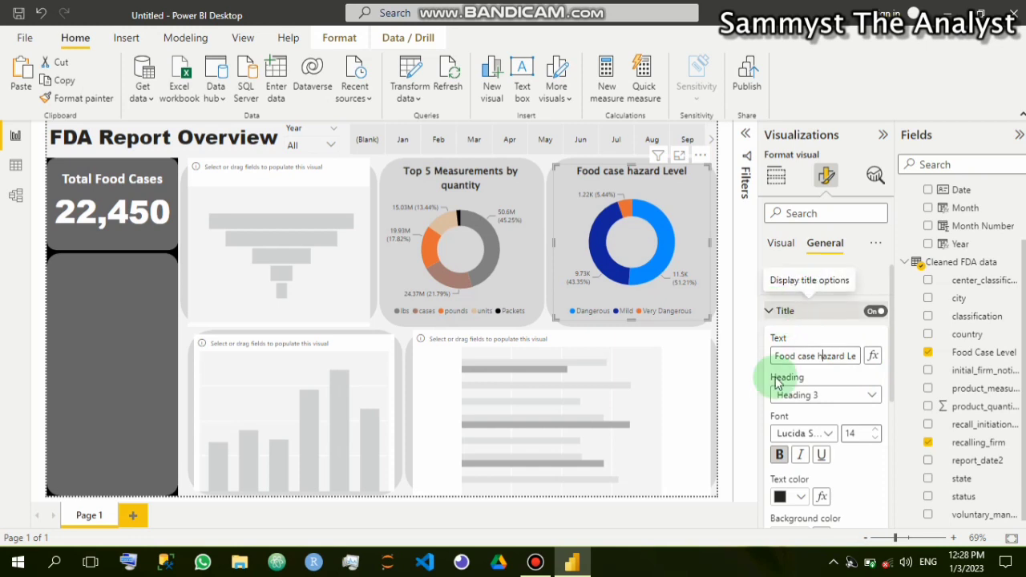
click(768, 311)
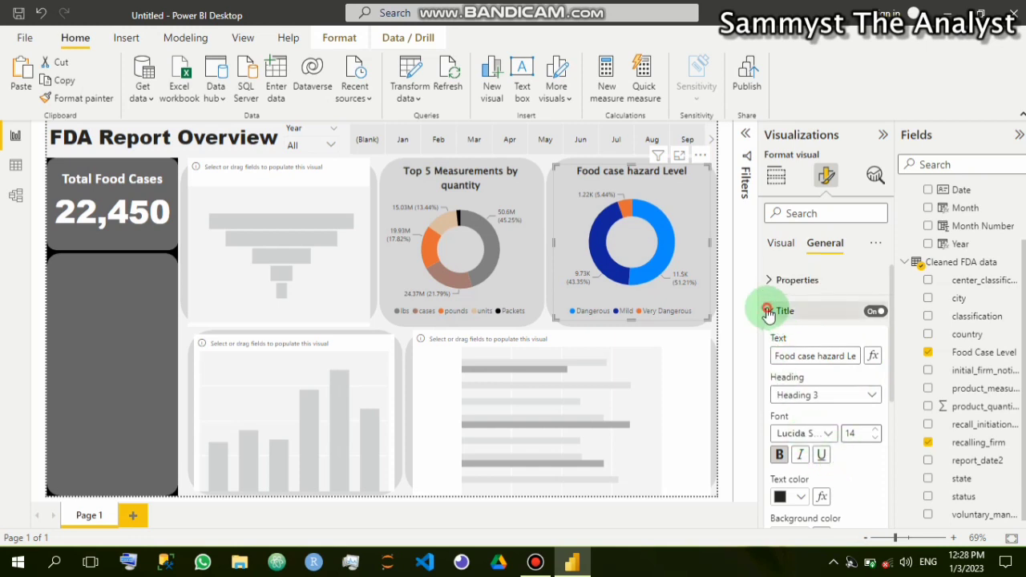
Colour the Dangerous slice of the hazard level donut chart the recently used medium grey and the Mild slice black
click(788, 246)
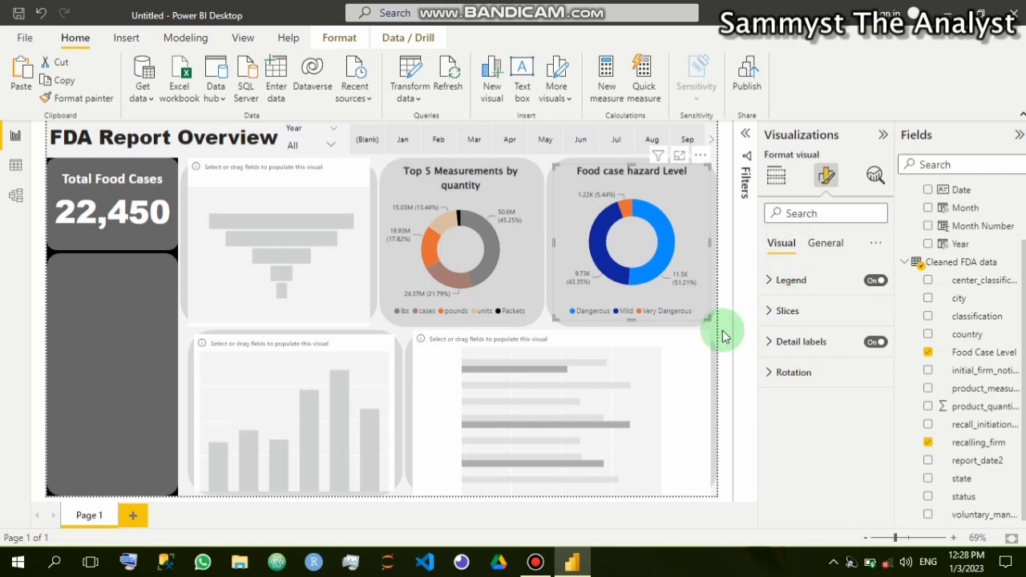
click(771, 311)
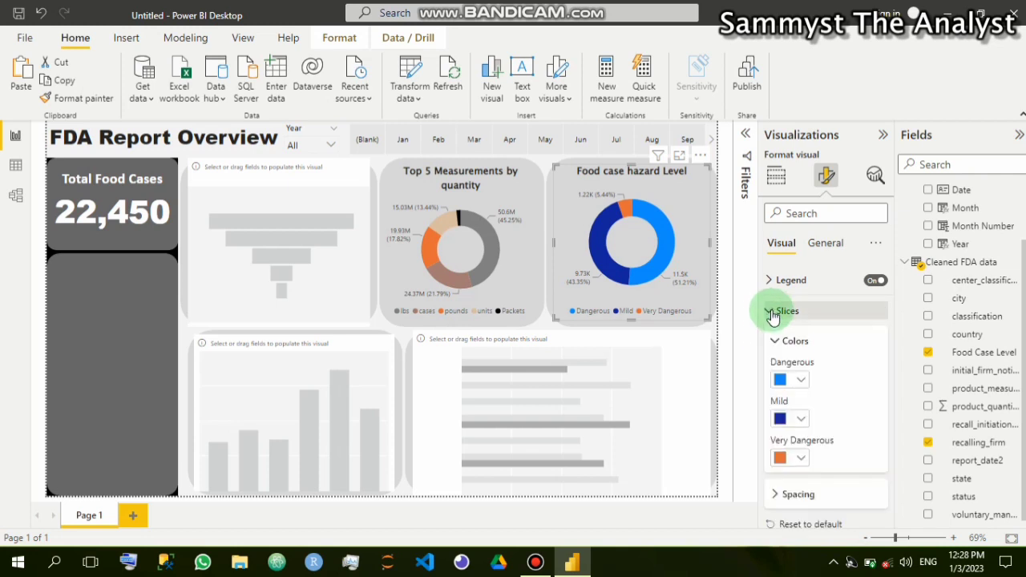
click(802, 383)
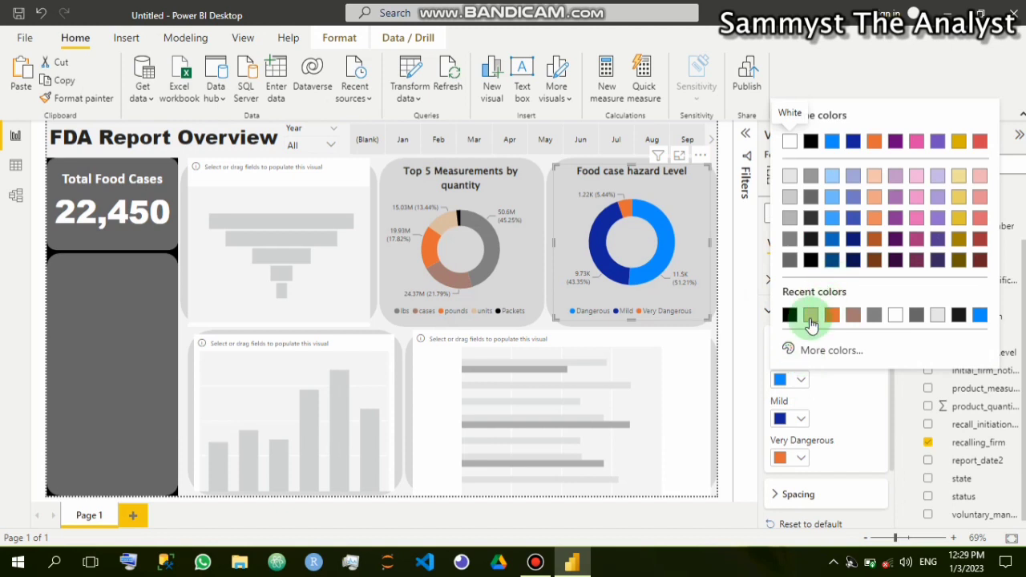
click(874, 321)
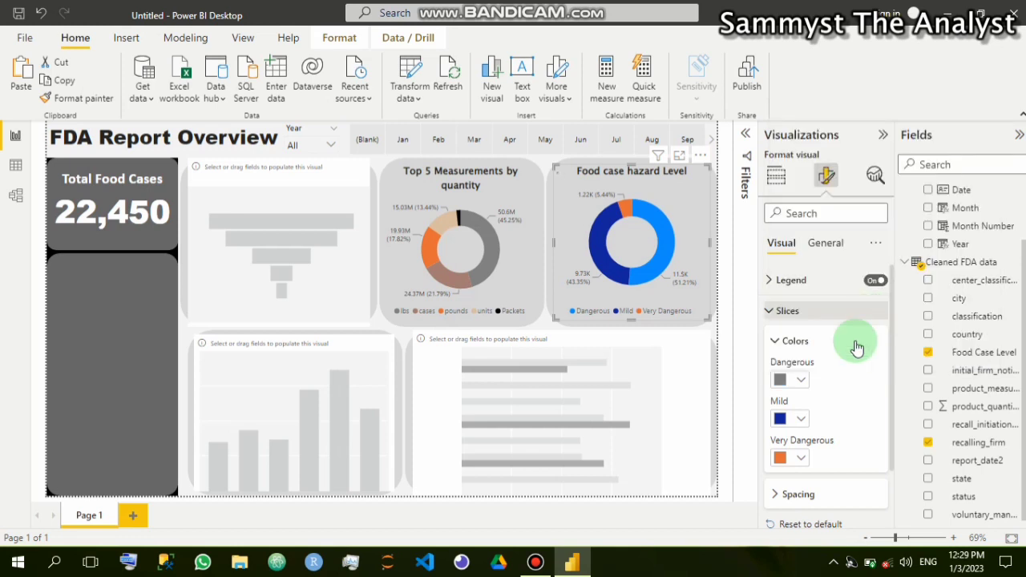
click(804, 421)
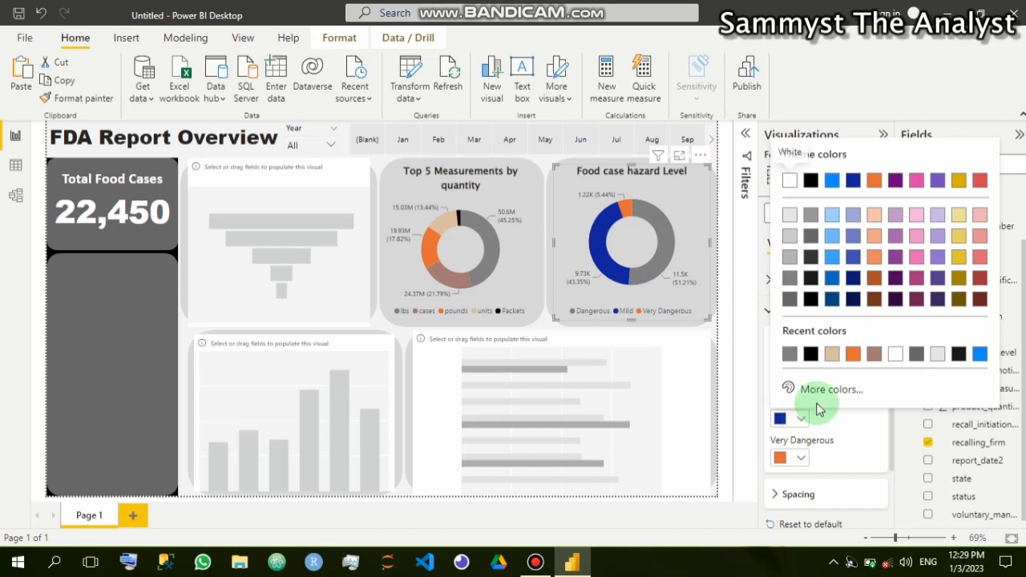
click(811, 362)
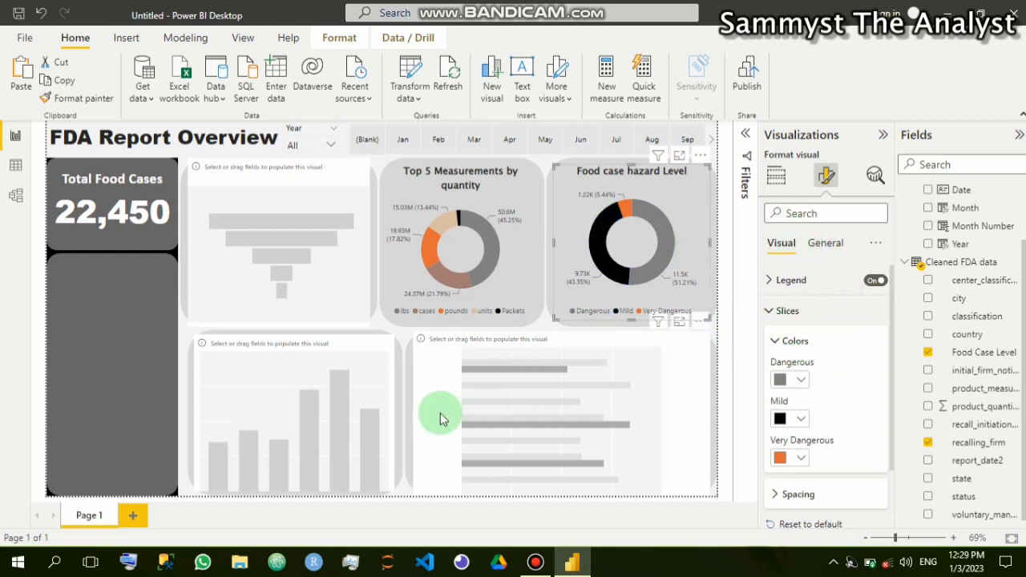
Assign initial_firm_notification as the category and Total Food Cases as the values of the empty funnel chart
click(271, 223)
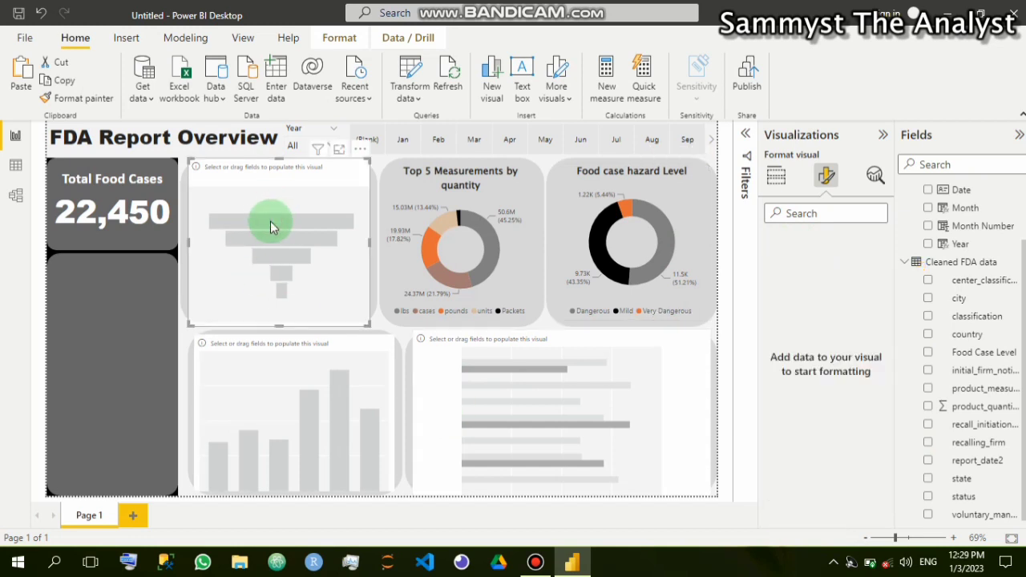
click(775, 178)
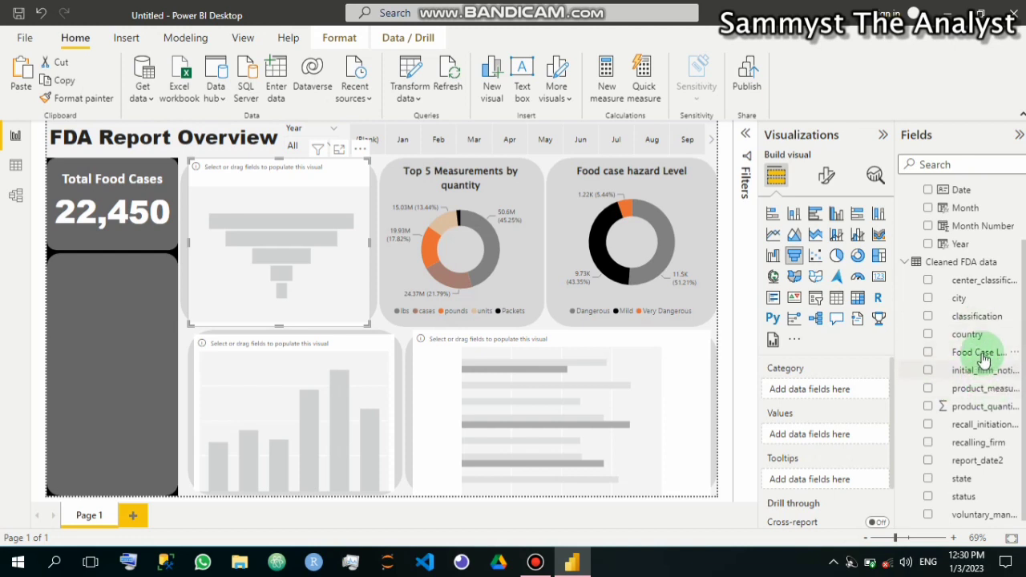
drag(979, 377, 837, 392)
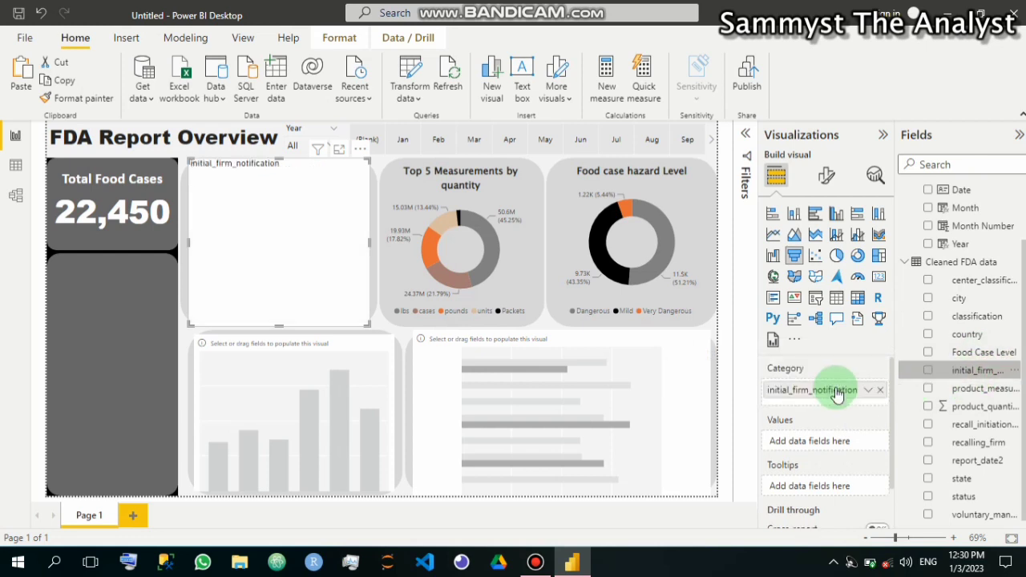
click(979, 354)
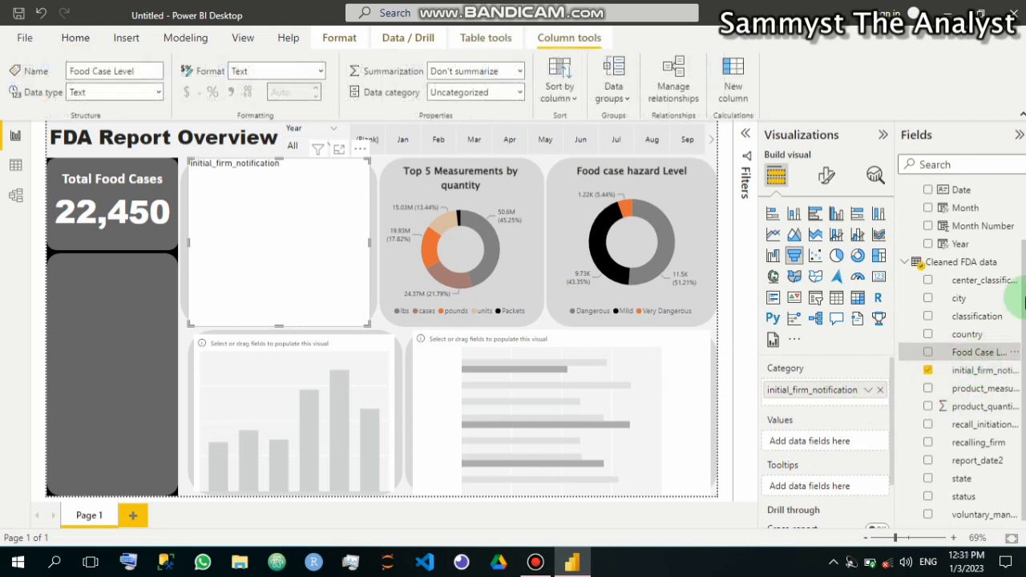
scroll(980, 353, up, 1)
scroll(962, 352, up, 2)
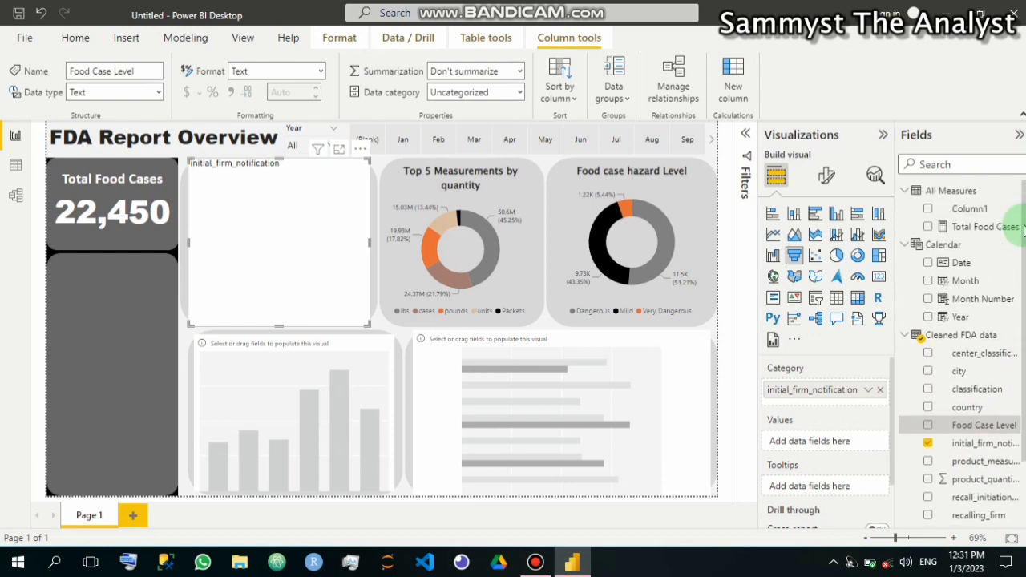
click(978, 227)
drag(978, 227, 832, 443)
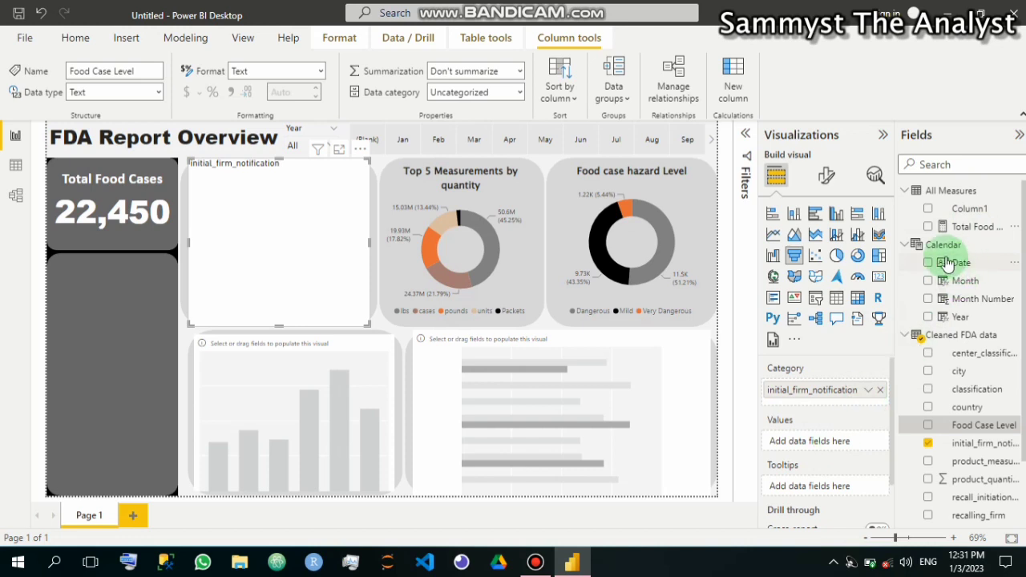
click(929, 228)
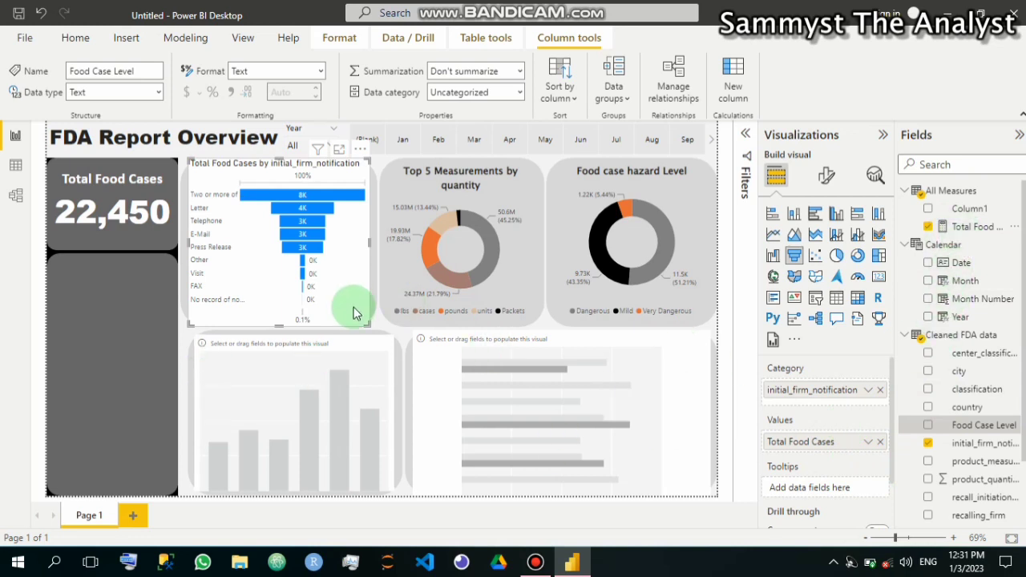
Copy the Top 5 Measurements donut chart's formatting to the funnel chart with Format painter and turn off the funnel's conversion rate labels
click(473, 178)
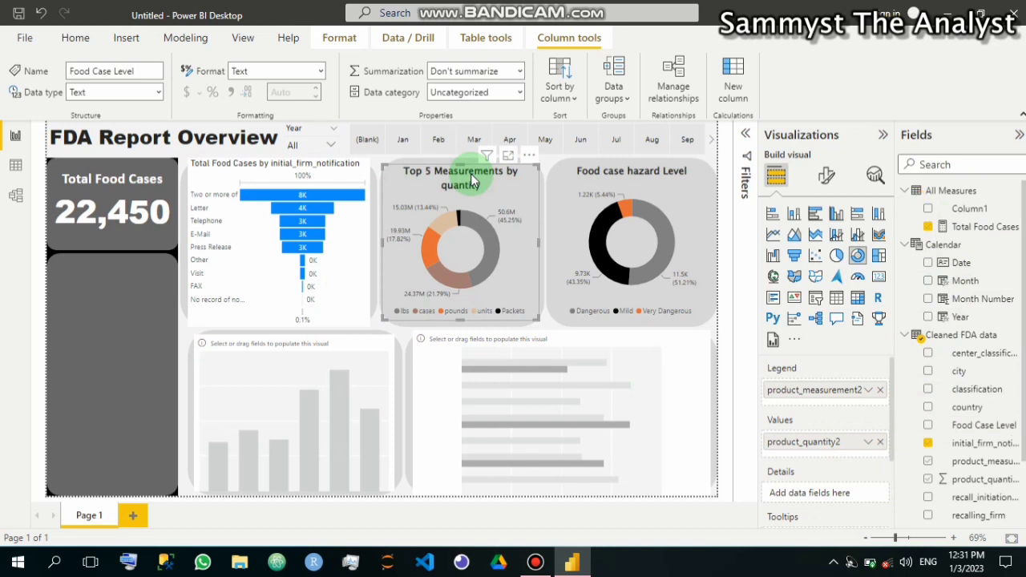
click(75, 38)
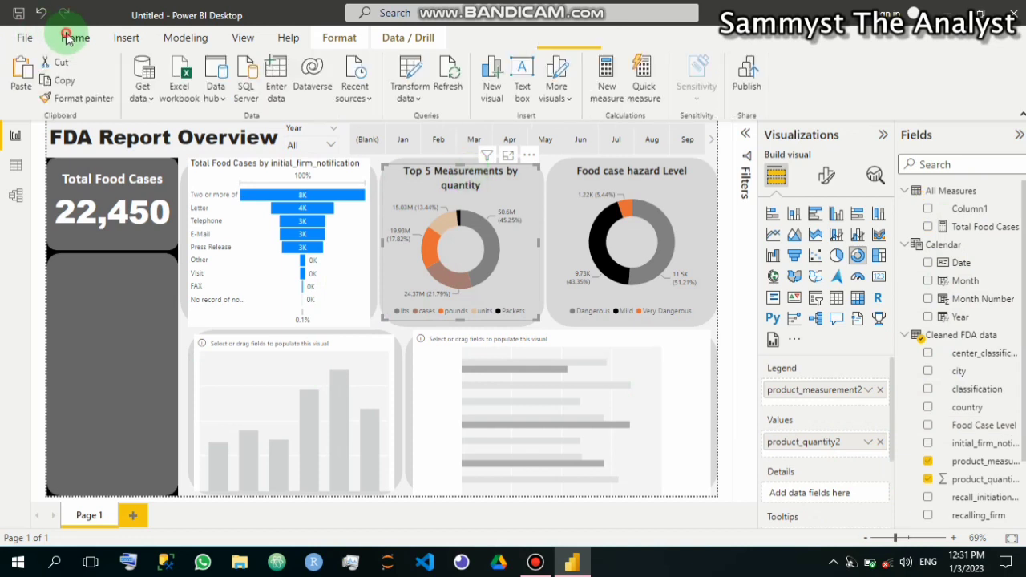
click(84, 102)
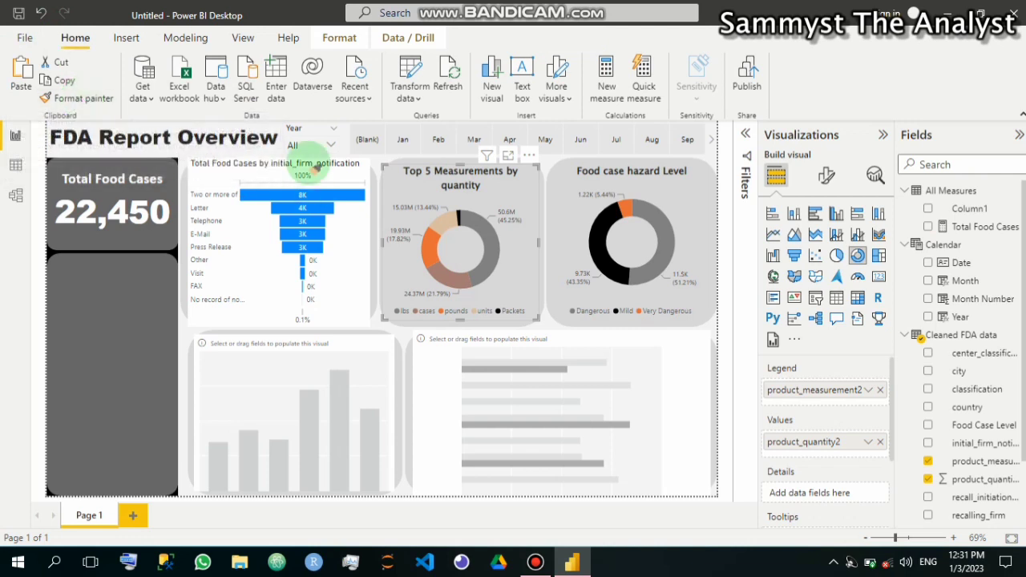
click(306, 159)
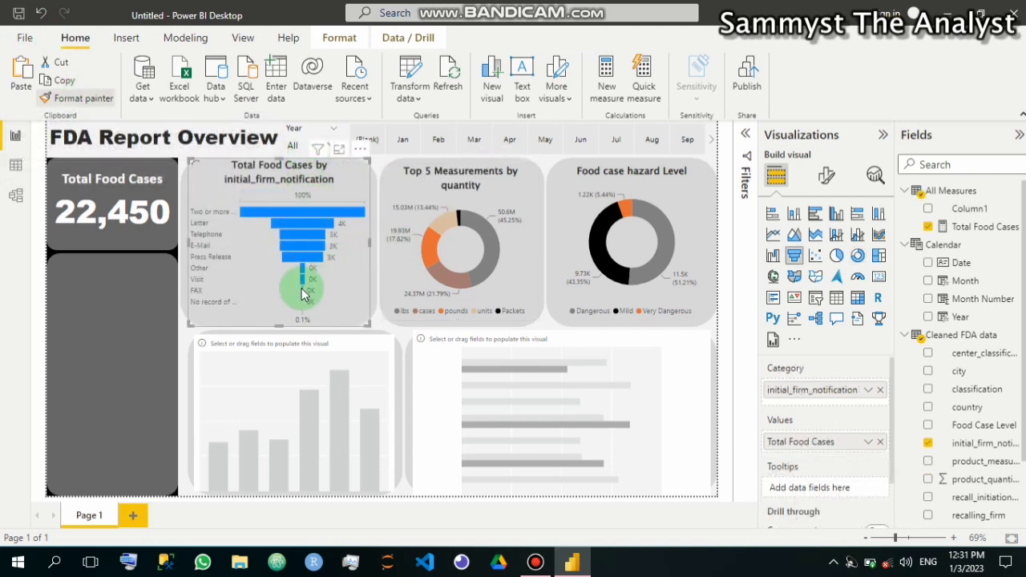
click(827, 178)
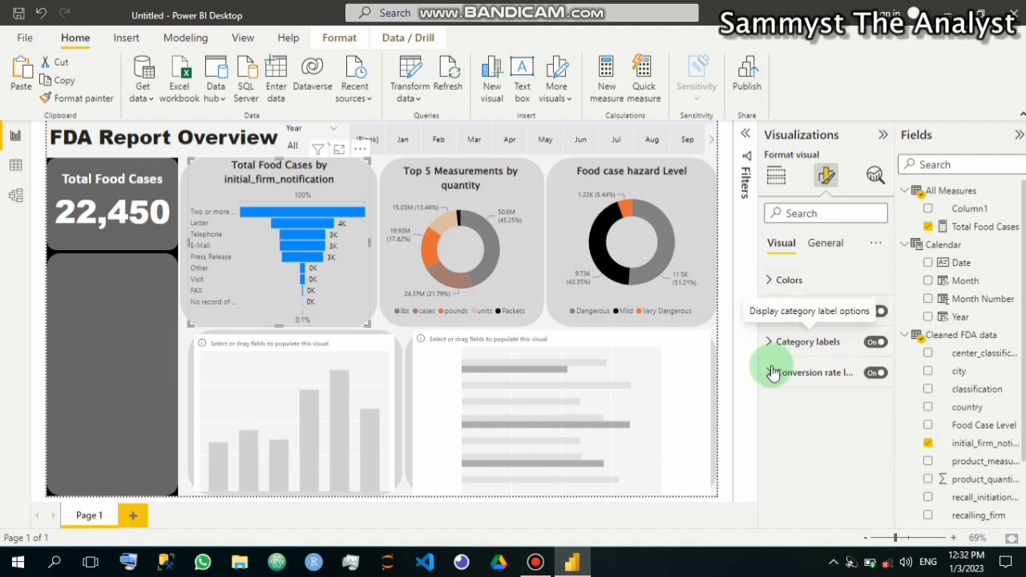
click(877, 373)
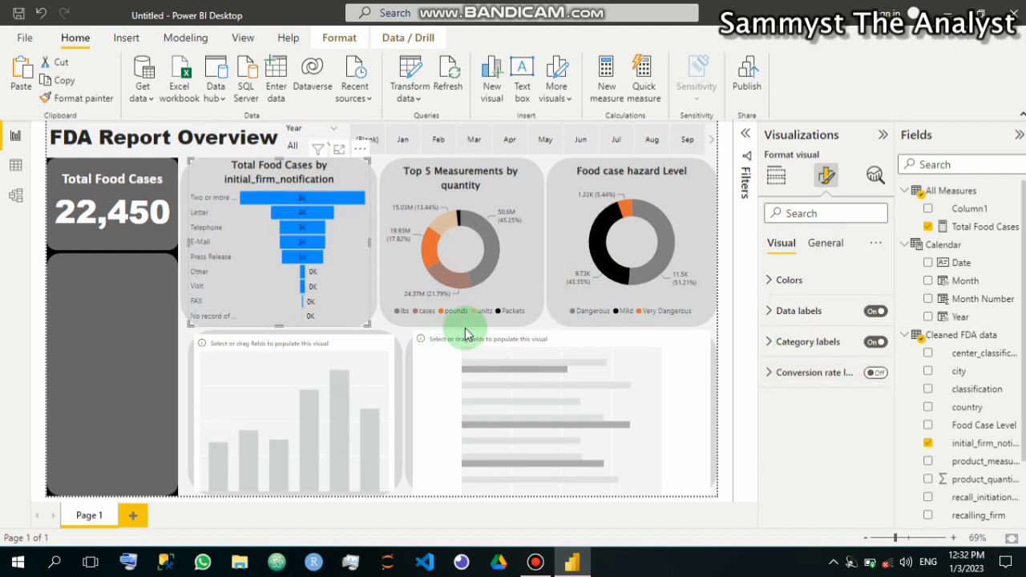
Shorten the funnel chart's title to "Initial_firm_notification" by removing "Total Food Cases by" and capitalising the first letter
click(814, 242)
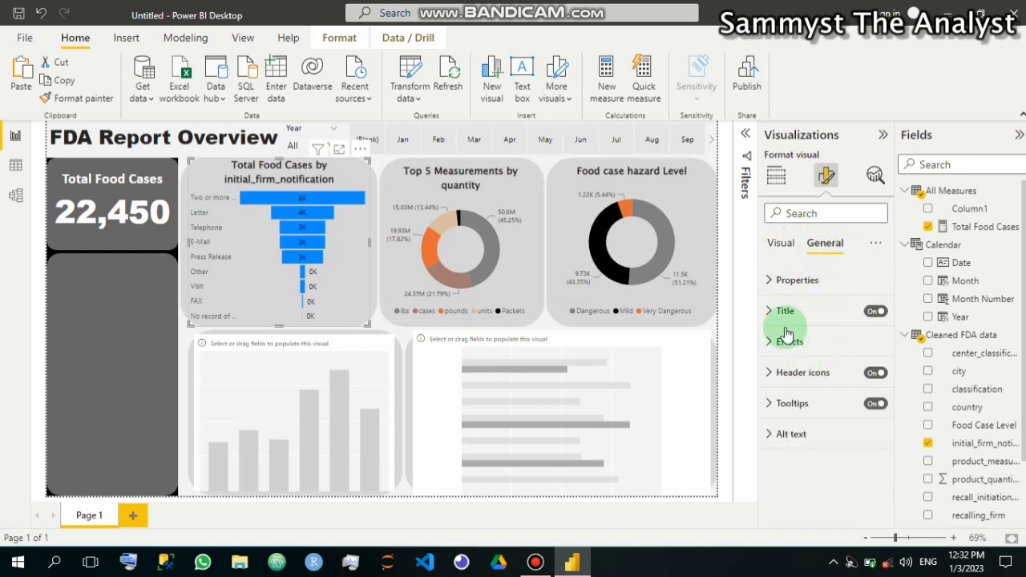
click(773, 314)
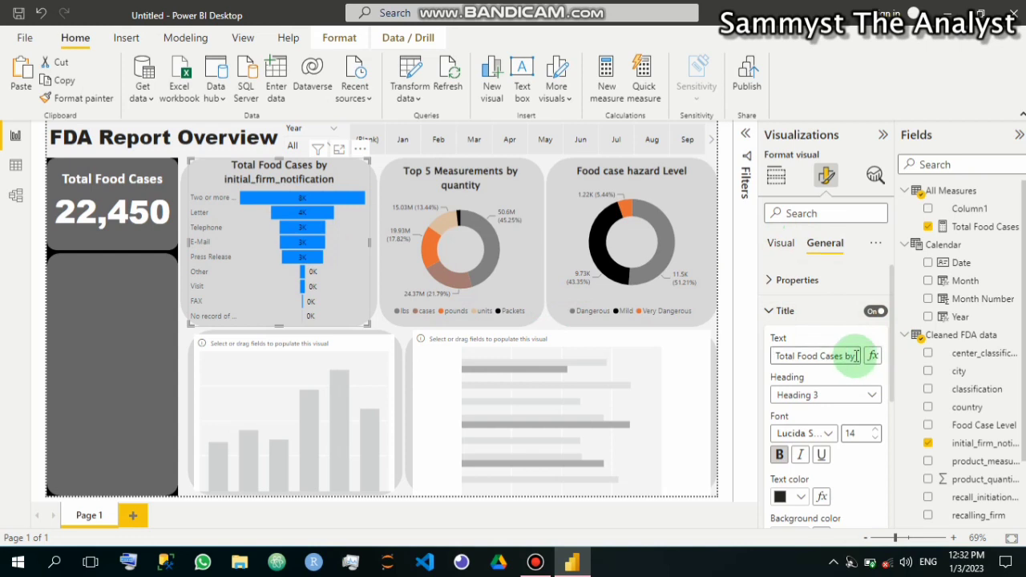
drag(856, 355, 776, 356)
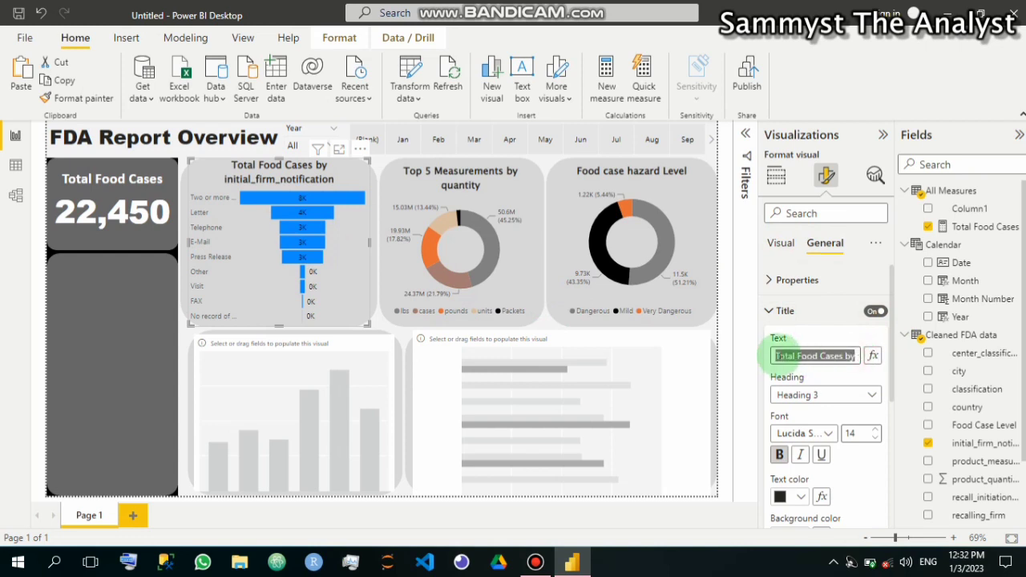
key(BackSpace)
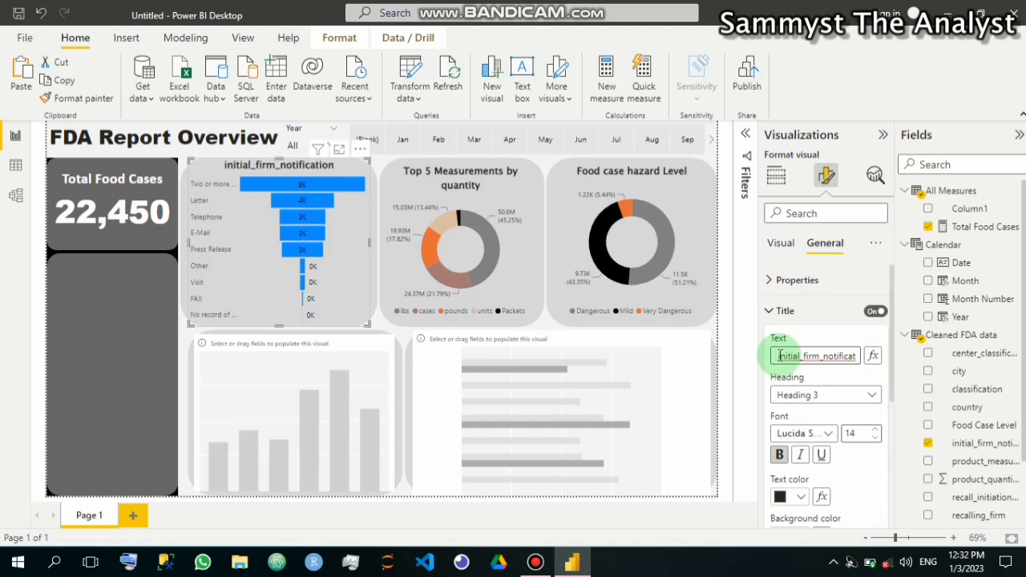
key(BackSpace)
key(Delete)
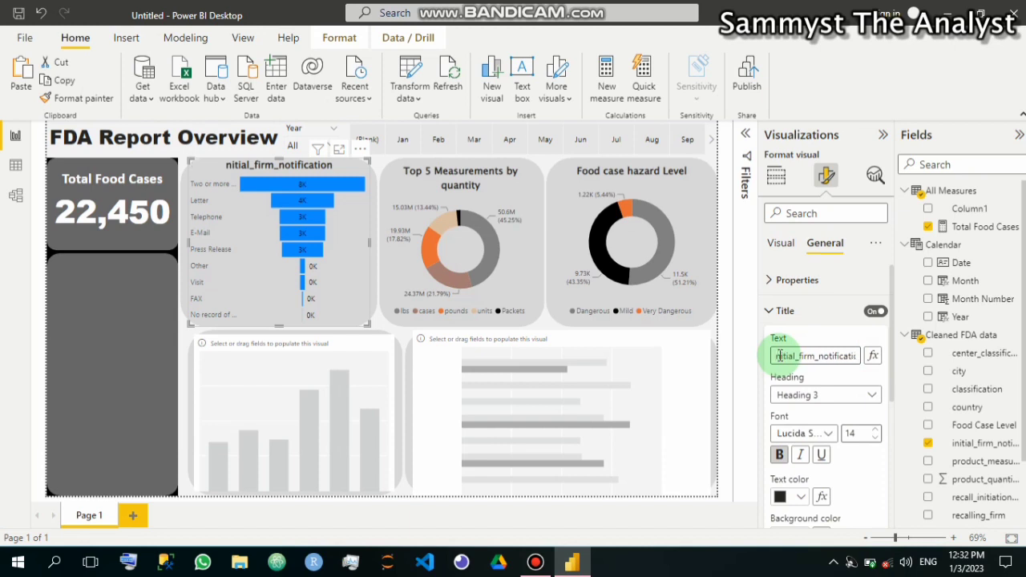
text(I)
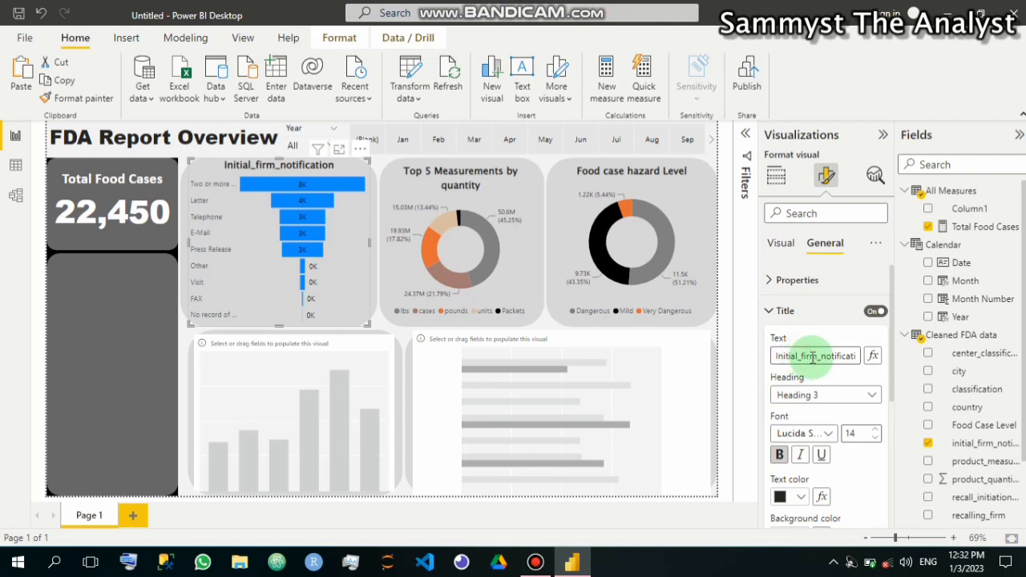
Replace the underscores in the funnel chart's title with spaces and capitalise the second word so it reads "Initial Firm notification"
key(BackSpace)
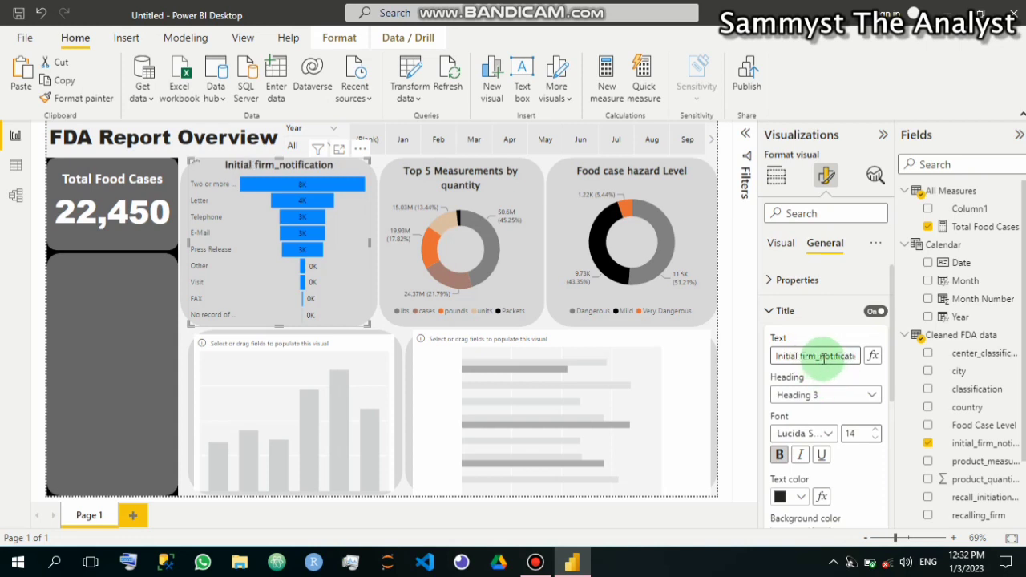
click(832, 356)
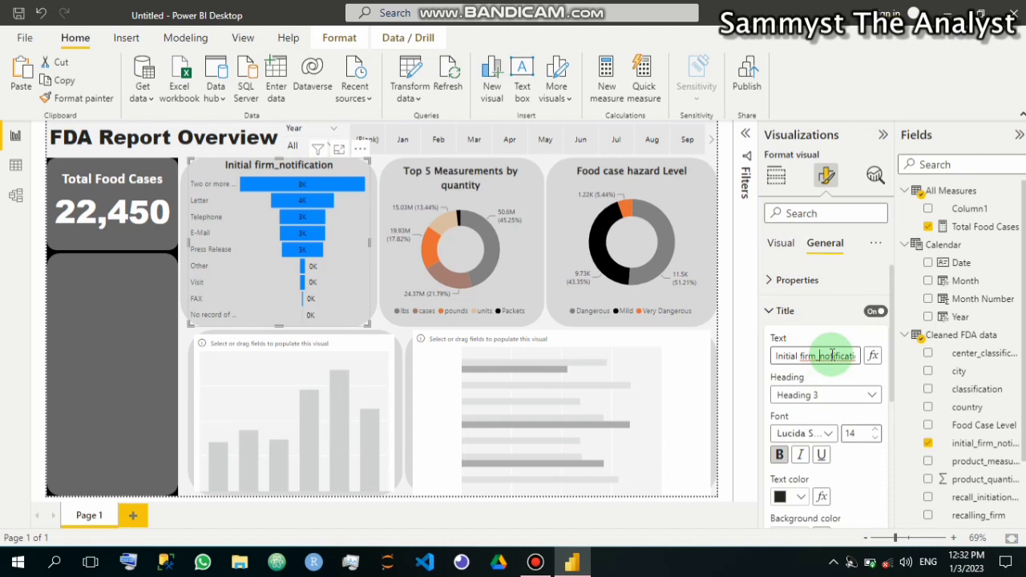
key(BackSpace)
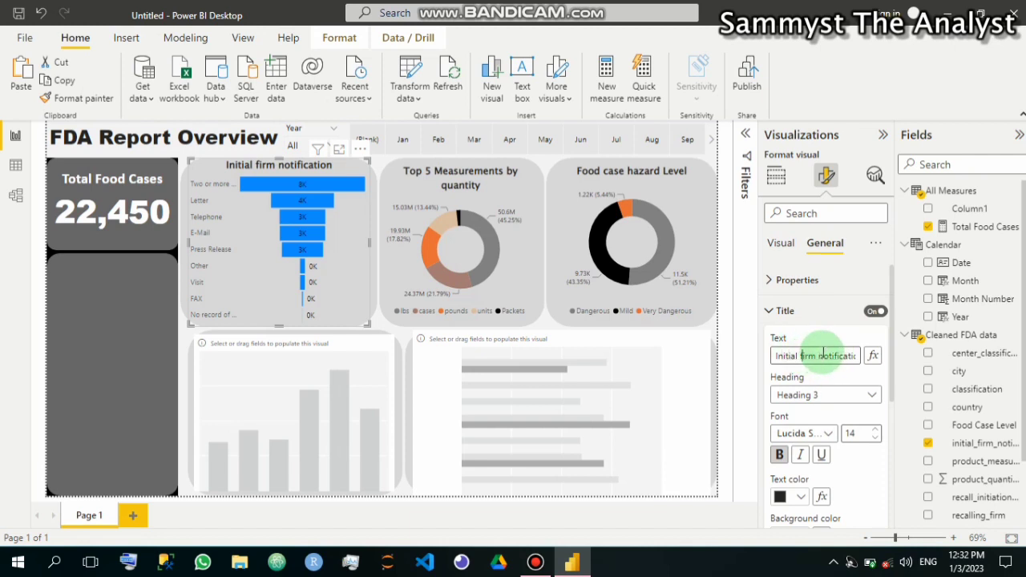
key(BackSpace)
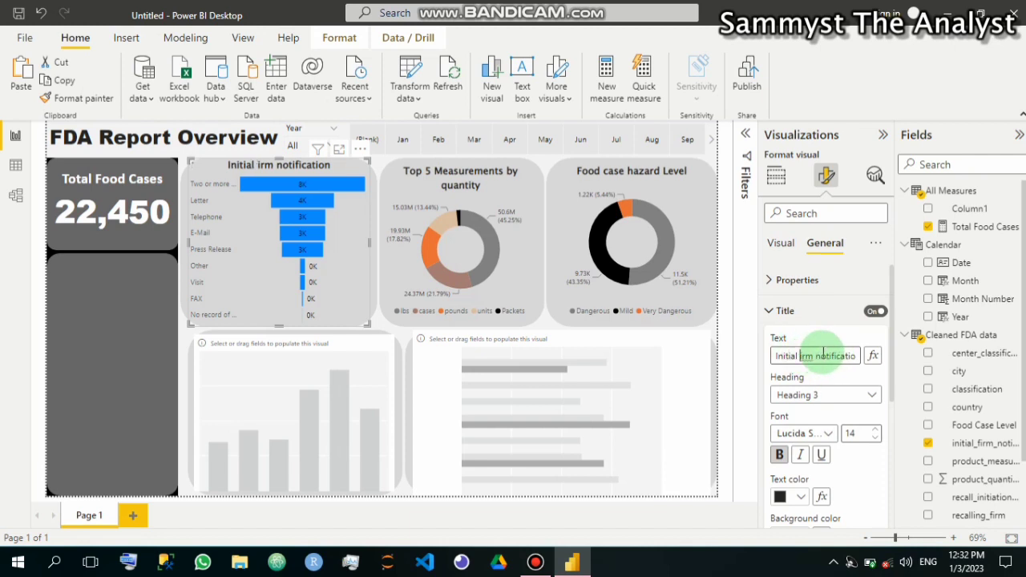
text(F)
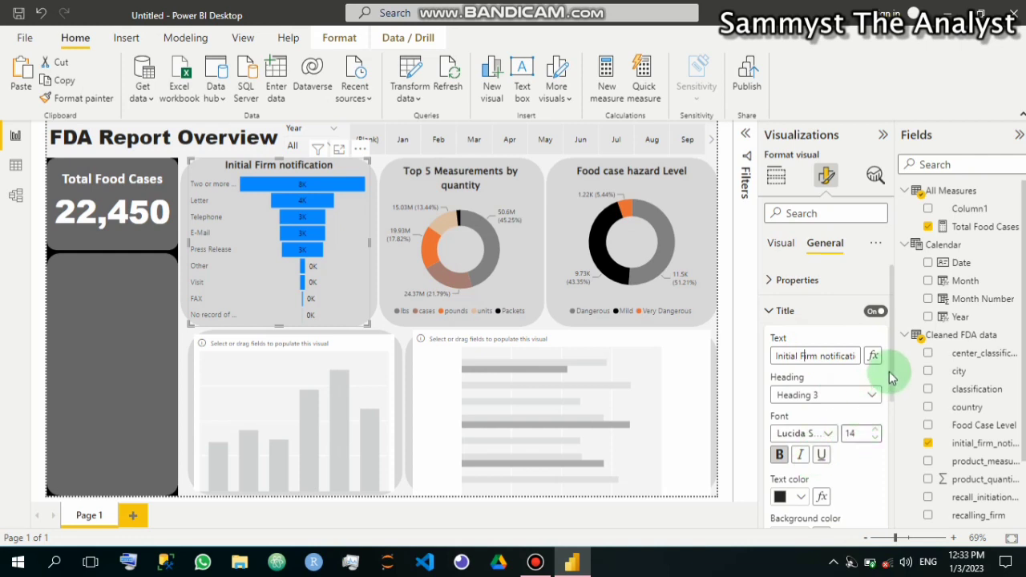
drag(896, 377, 902, 443)
scroll(873, 328, up, 5)
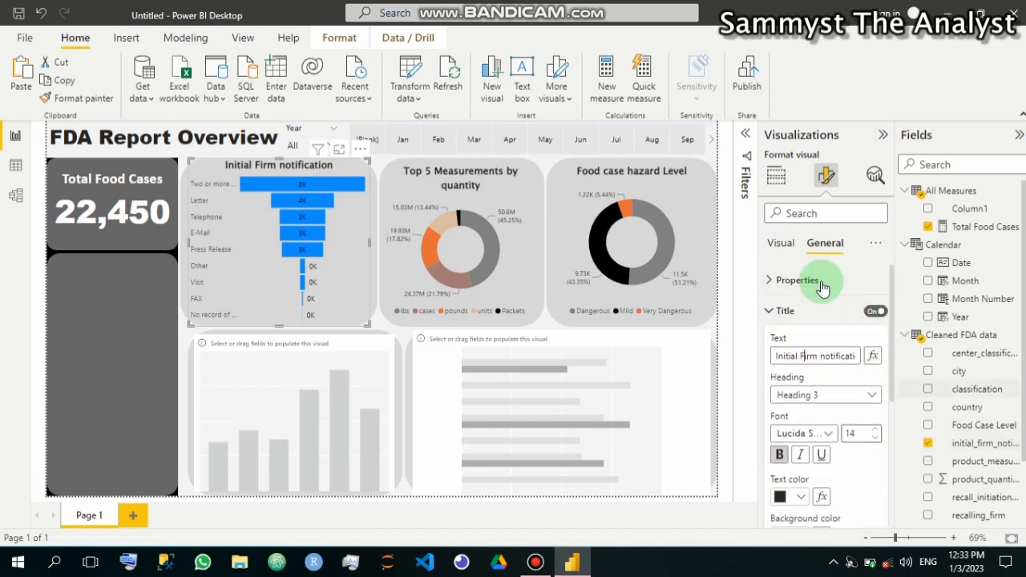
click(779, 314)
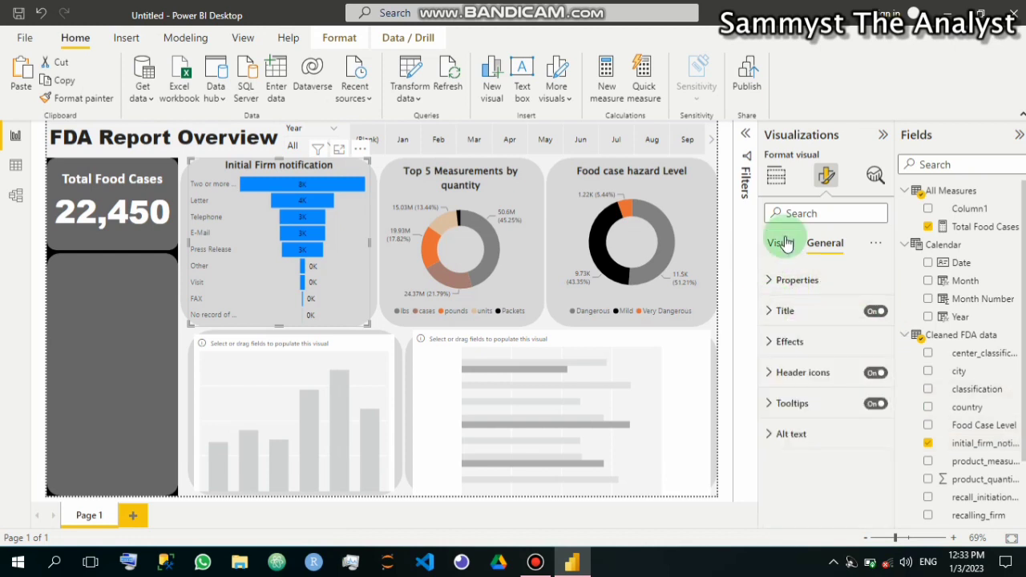
Turn on individual colour settings for all categories of the funnel chart
click(784, 244)
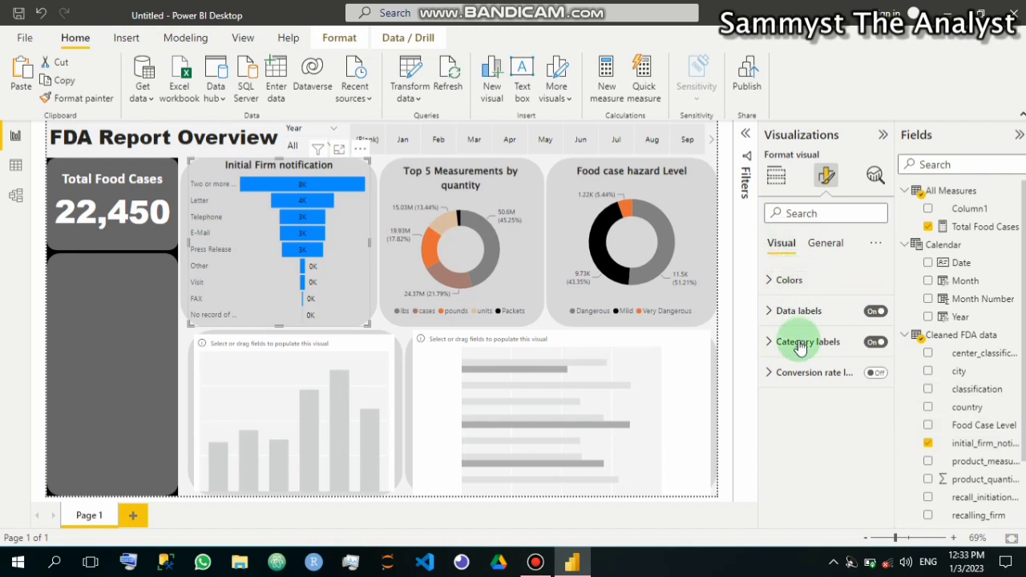
click(775, 280)
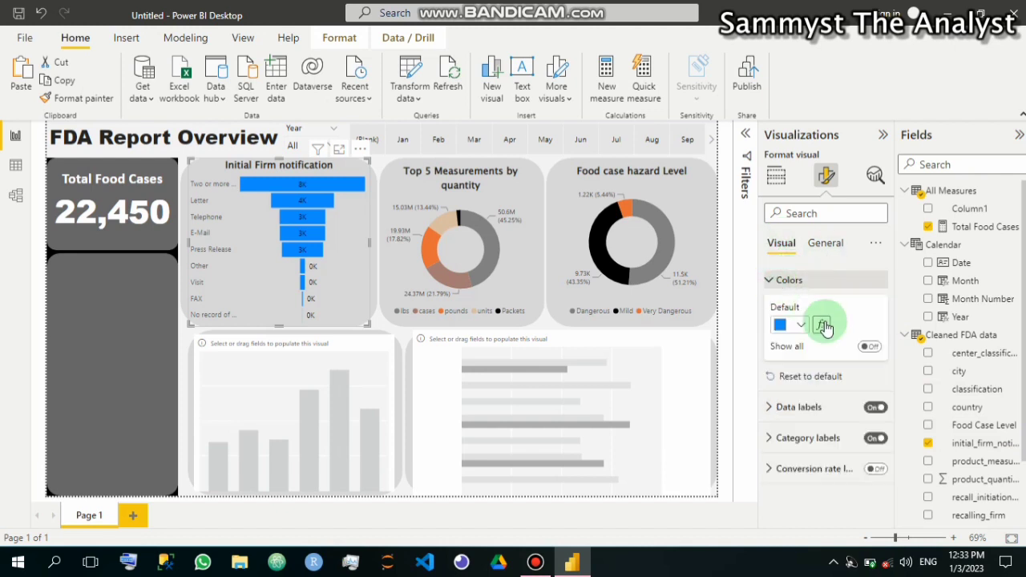
click(869, 347)
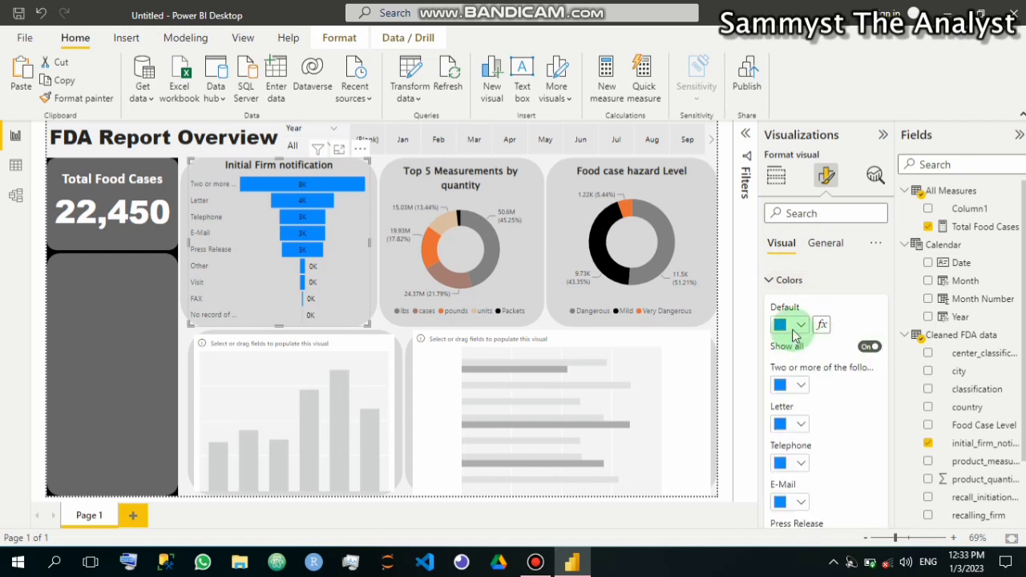
Colour the funnel chart's "Two or more" bar with the custom hex colour #A37B73
click(803, 386)
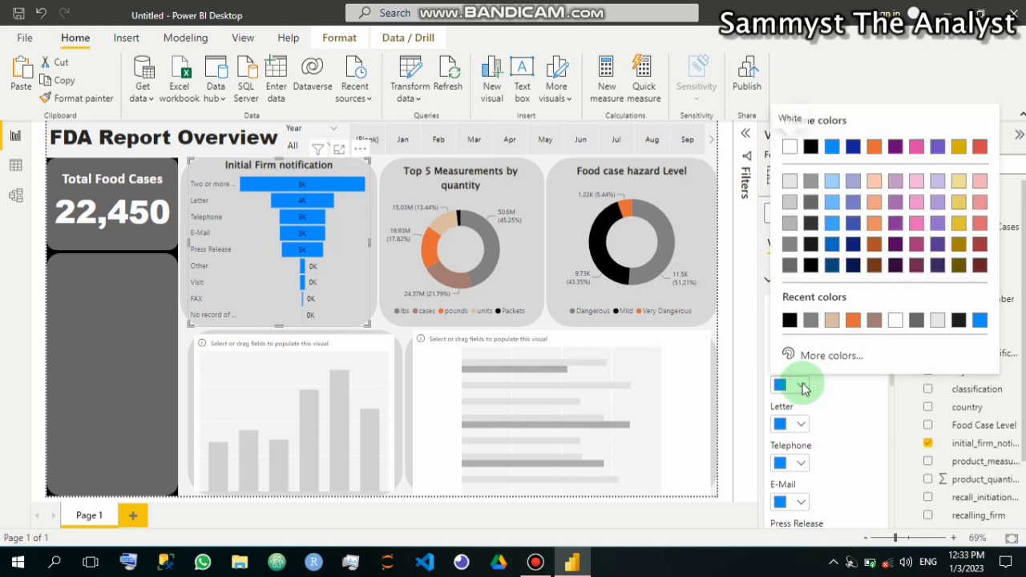
click(808, 321)
click(805, 375)
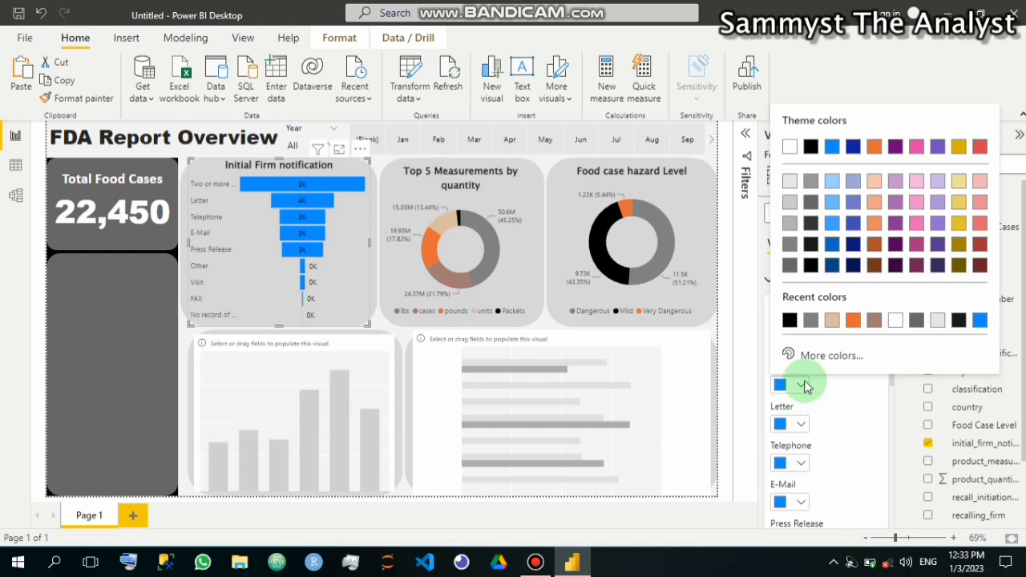
click(803, 386)
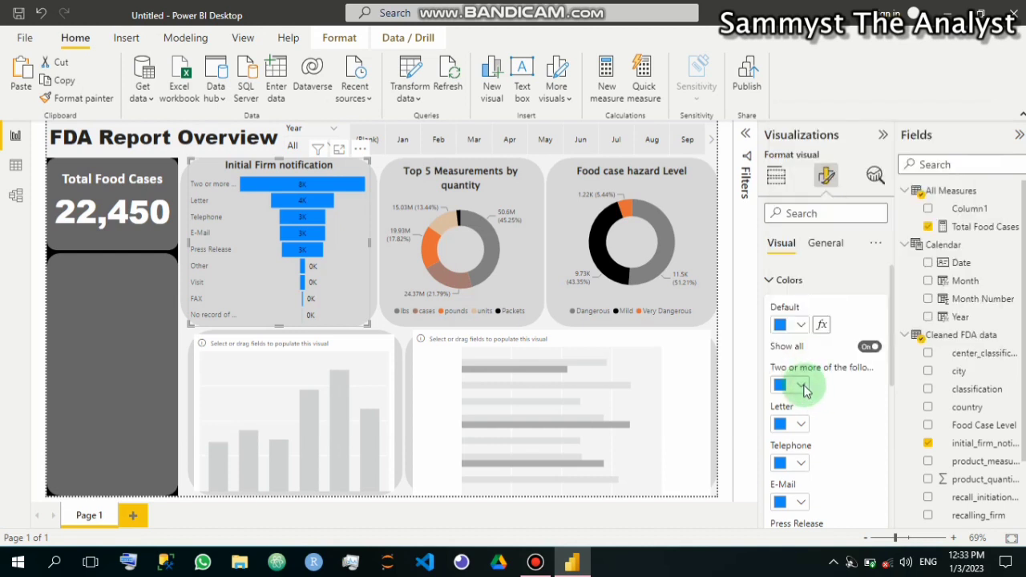
click(802, 387)
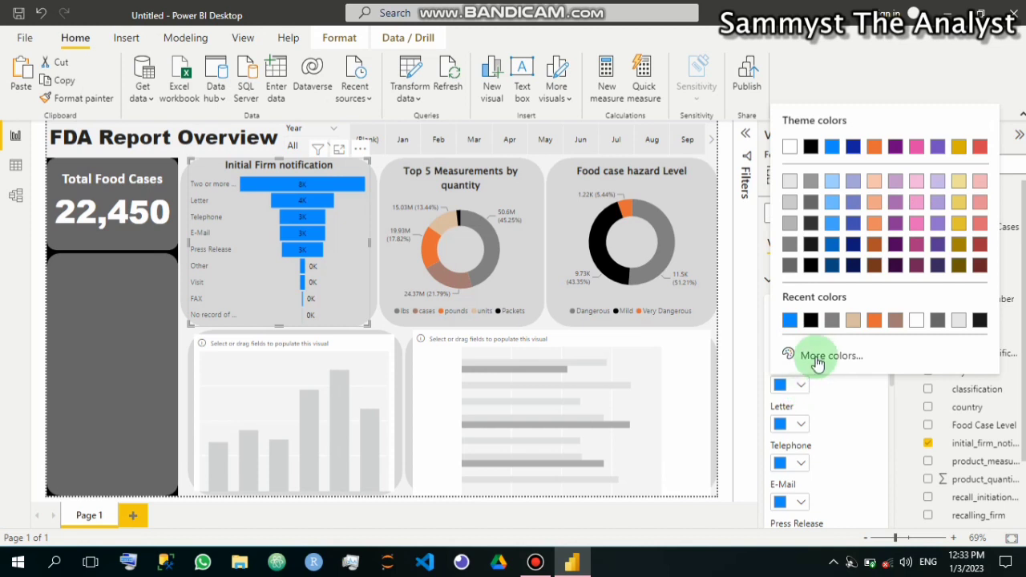
click(817, 356)
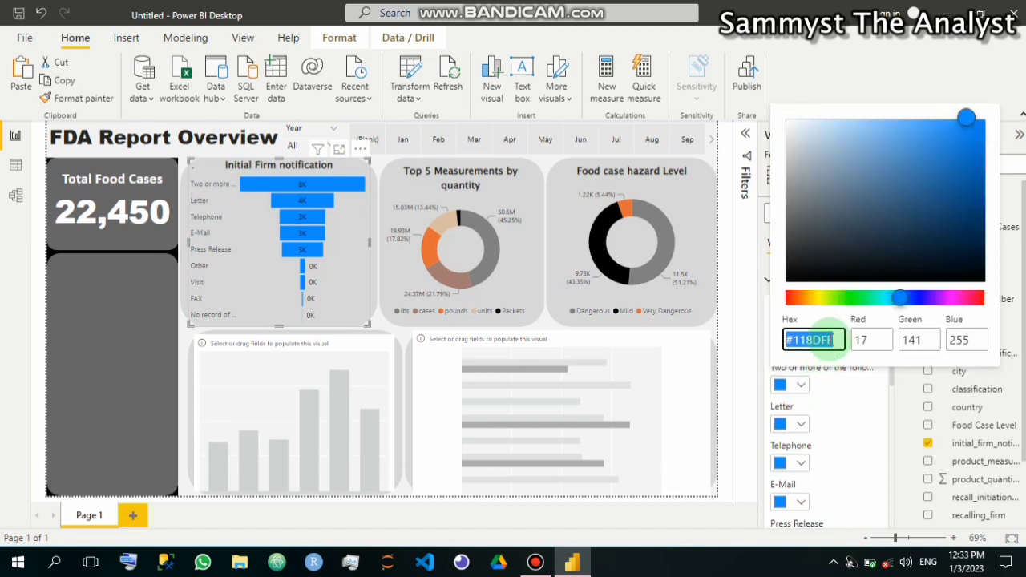
drag(839, 340, 796, 340)
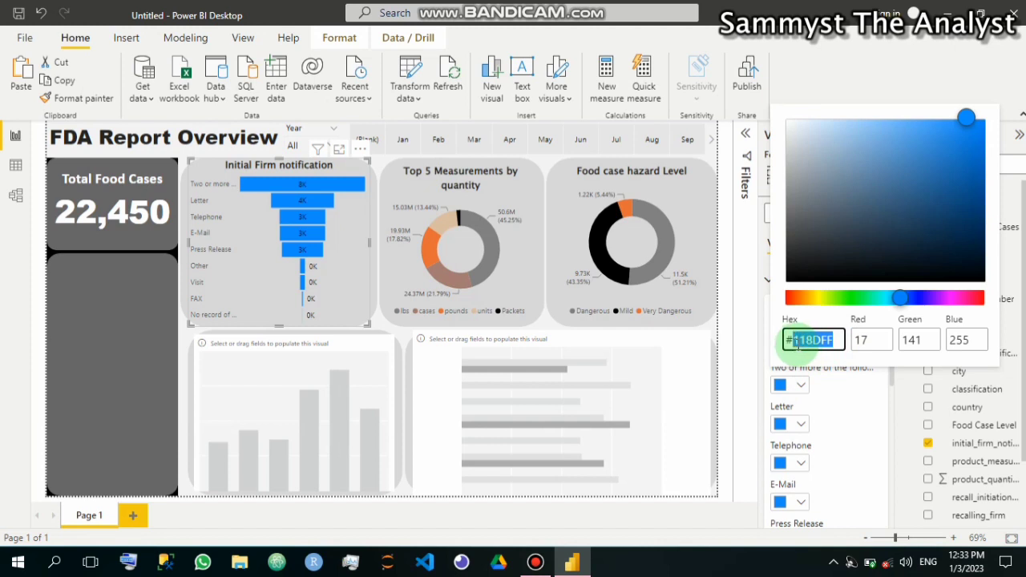
text(A)
text(3)
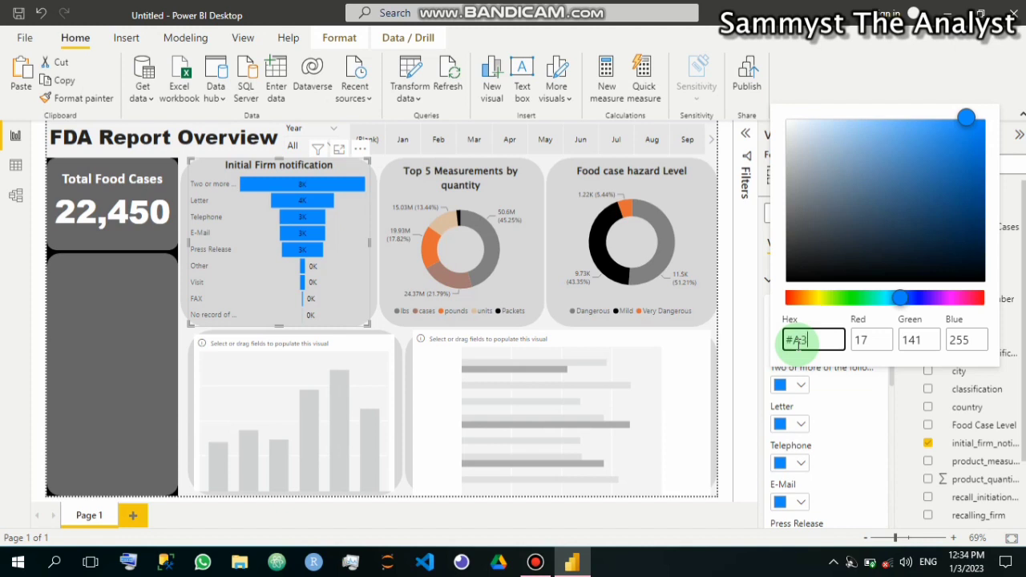
text(7B73)
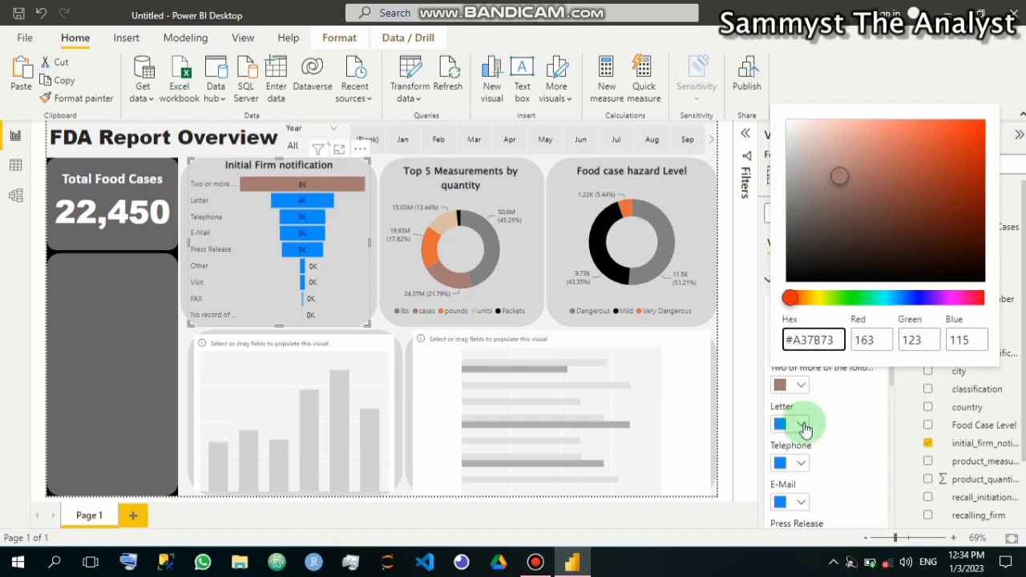
Colour the funnel chart's Letter bar with the custom hex colour #B3B3B3
click(804, 430)
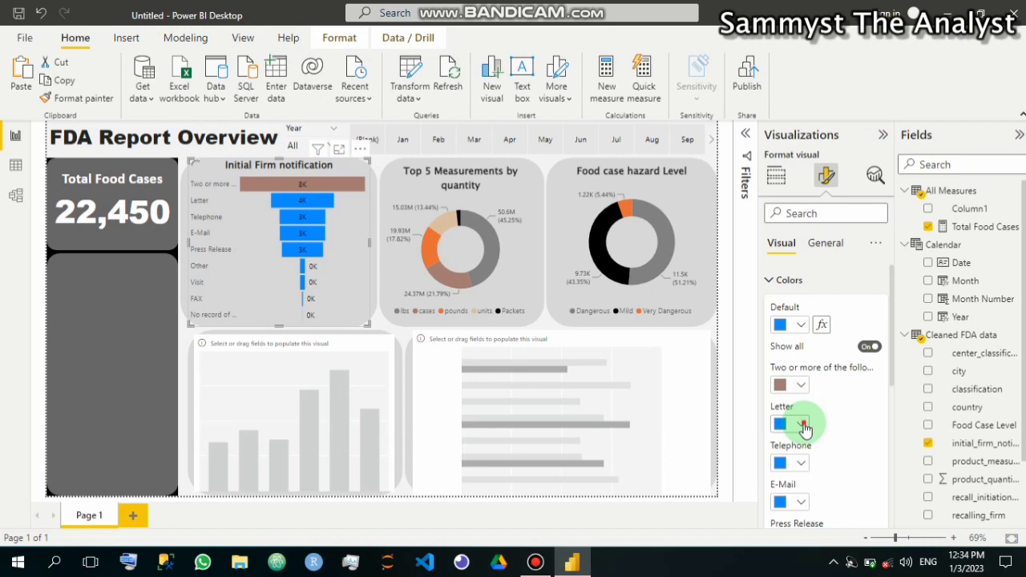
click(804, 431)
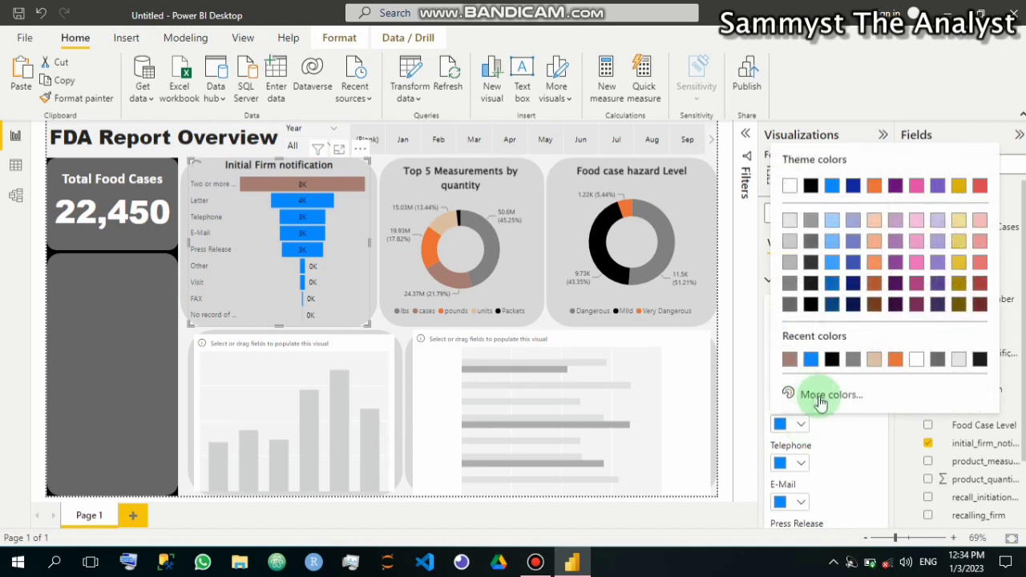
click(820, 398)
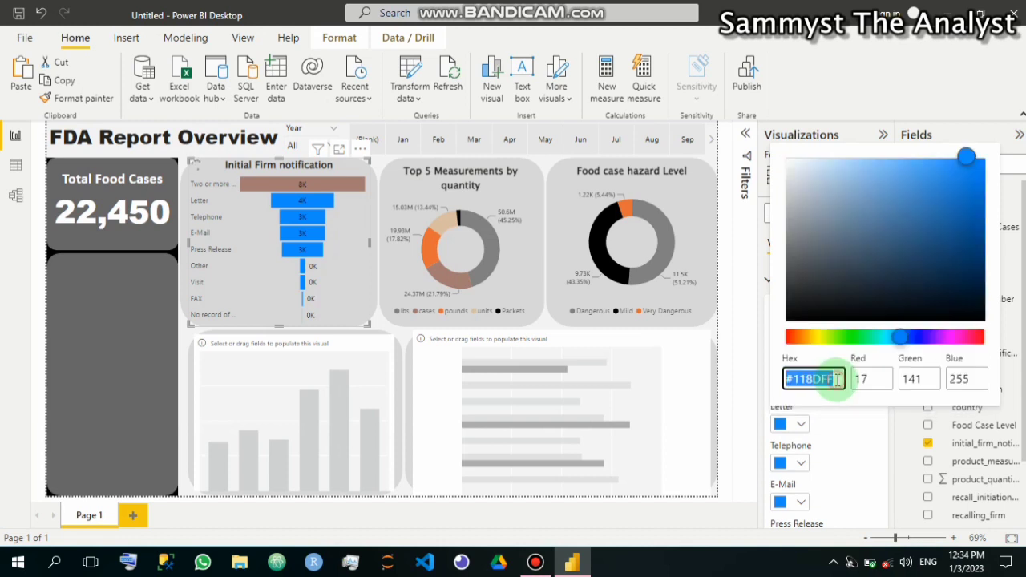
click(833, 380)
double_click(793, 380)
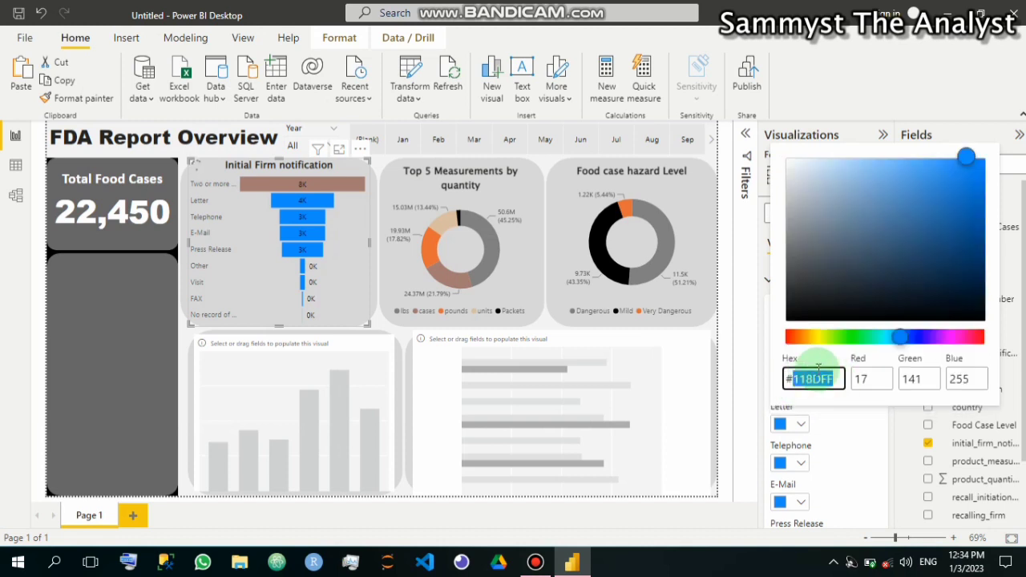
text(B3)
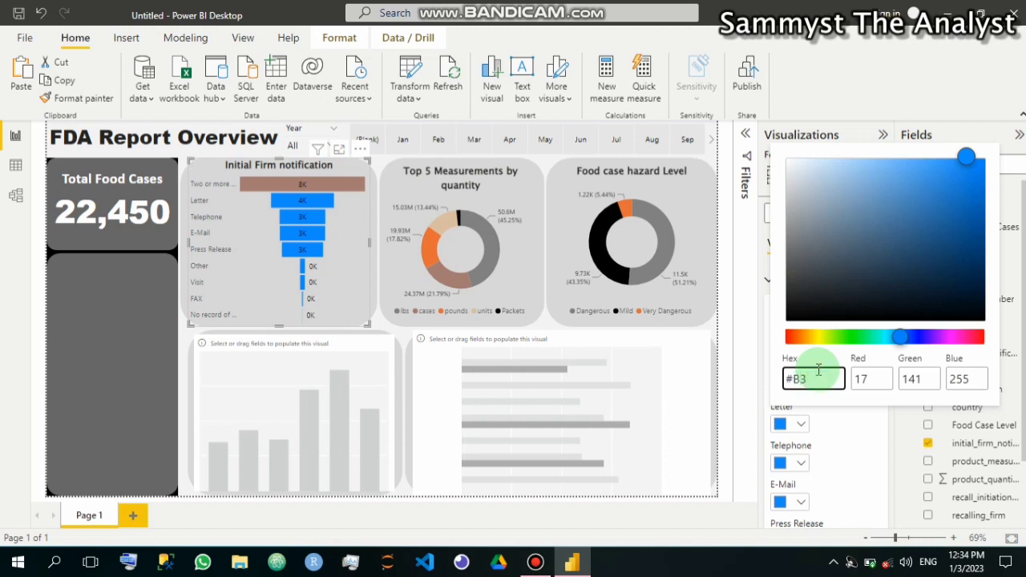
text(B3B3)
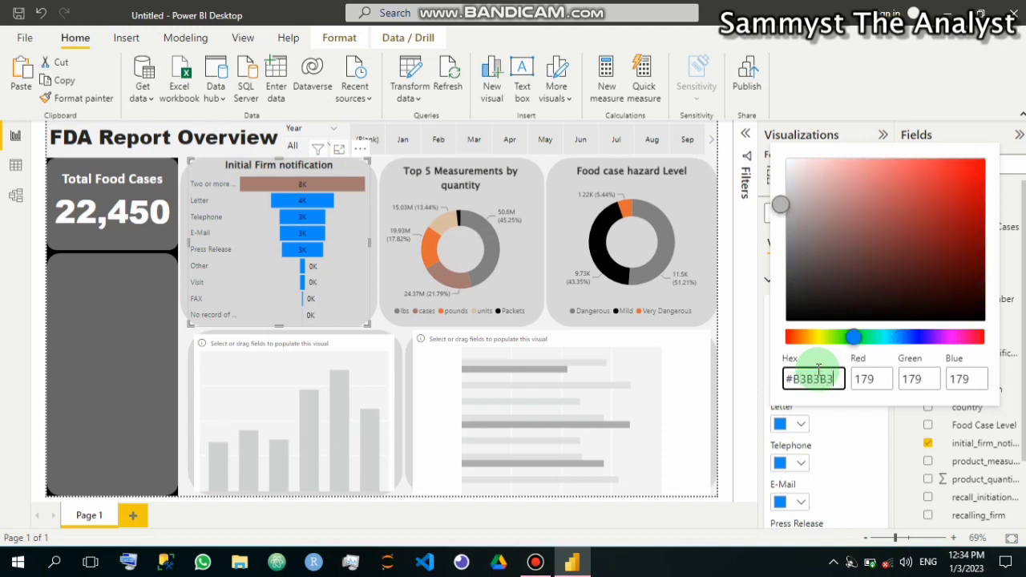
key(Return)
Colour the funnel chart's Telephone bar with the custom hex colour #E66C37
click(800, 467)
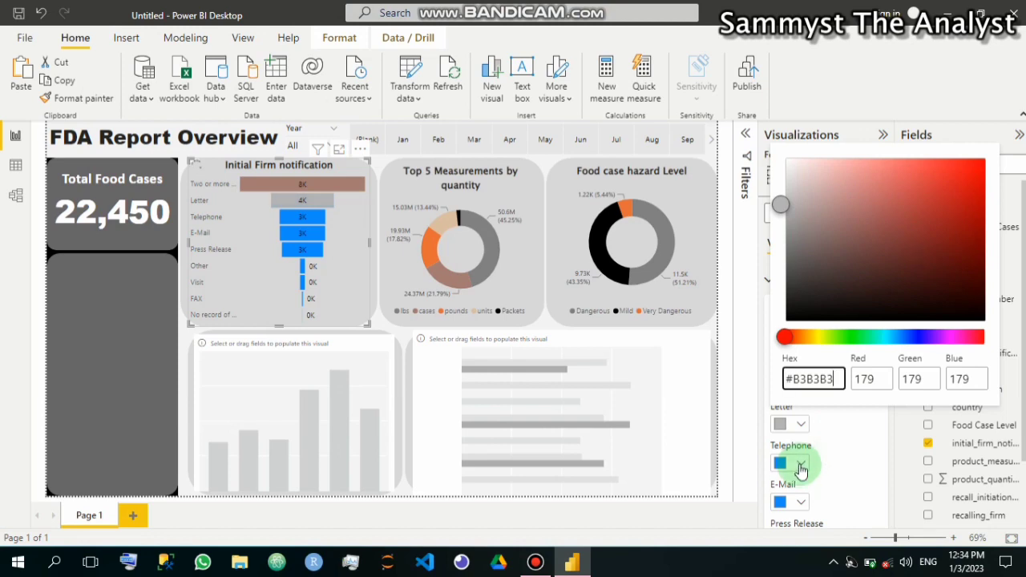
click(802, 468)
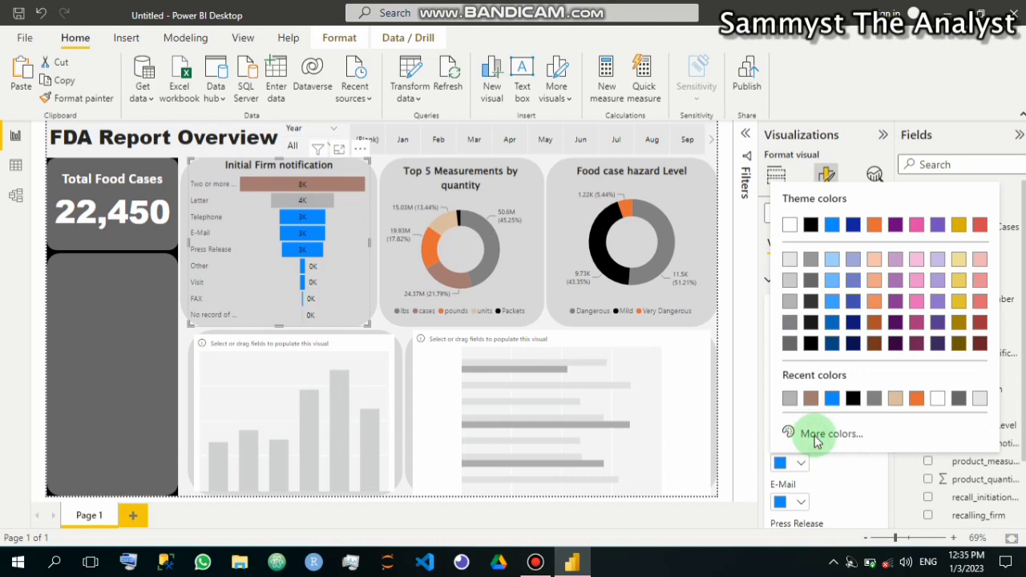
click(816, 439)
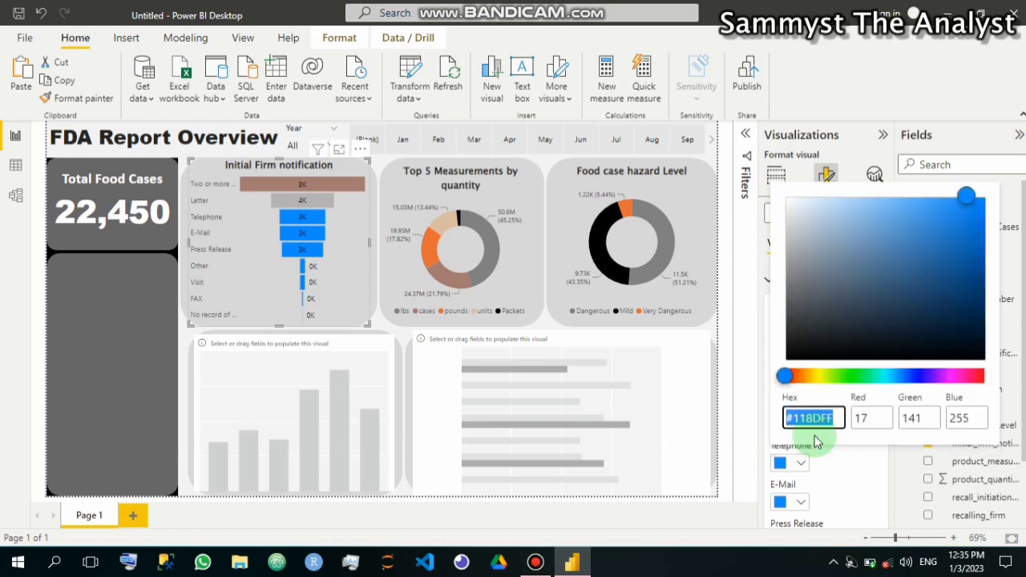
click(838, 415)
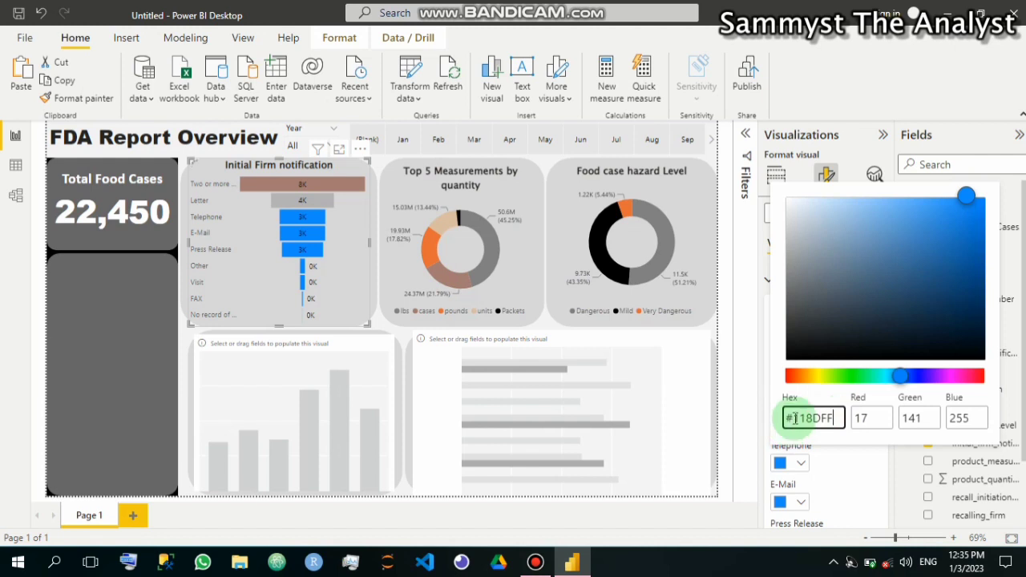
double_click(810, 419)
text(E66)
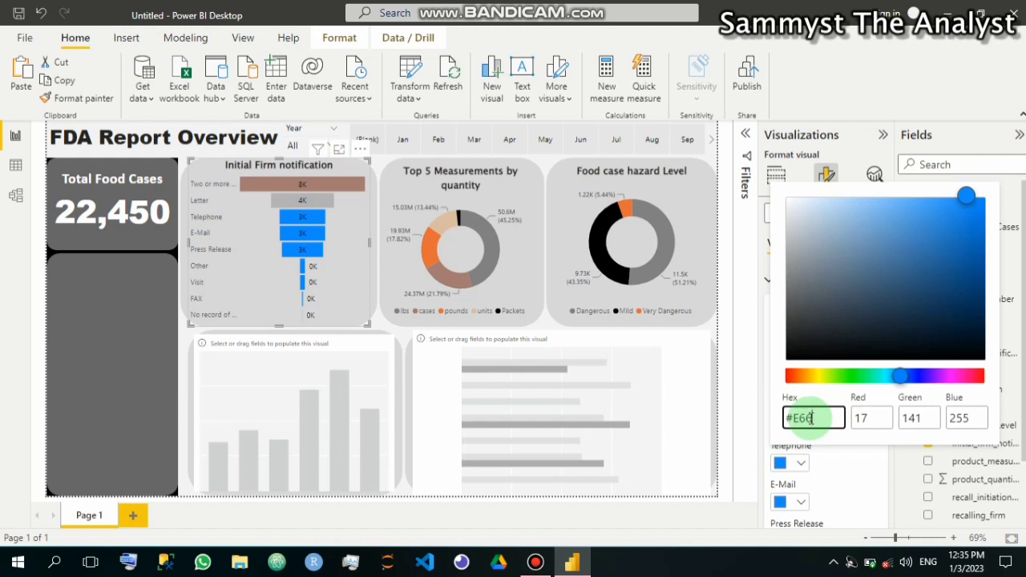
text(C37)
click(826, 488)
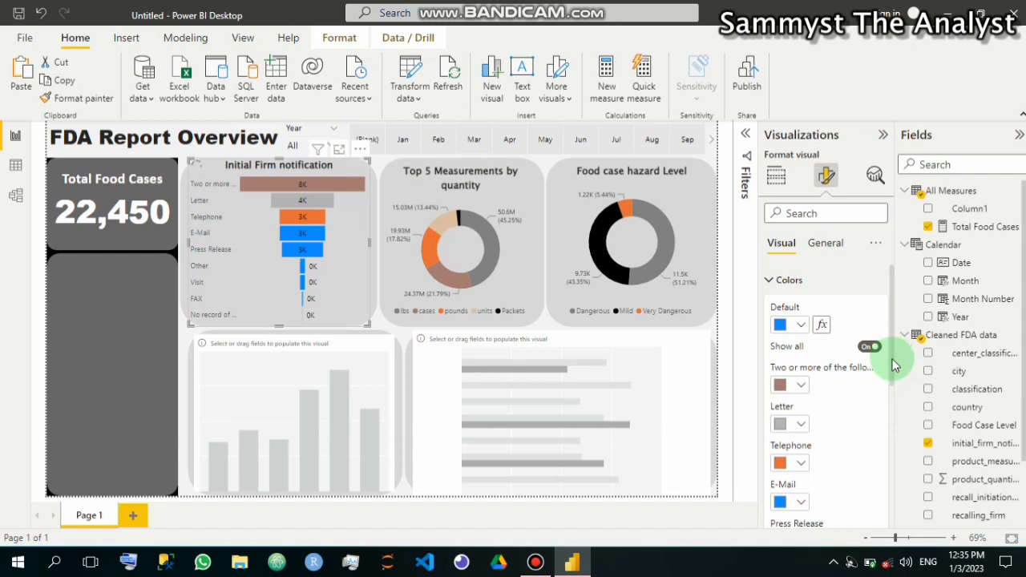
Colour the funnel chart's E-Mail bar with the custom hex colour #808080
scroll(809, 345, down, 3)
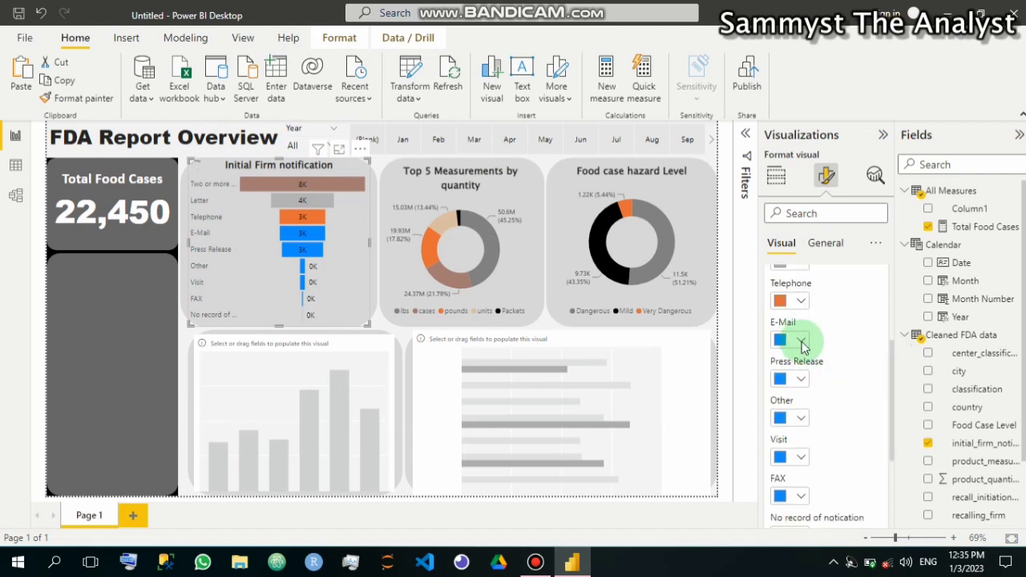
click(802, 341)
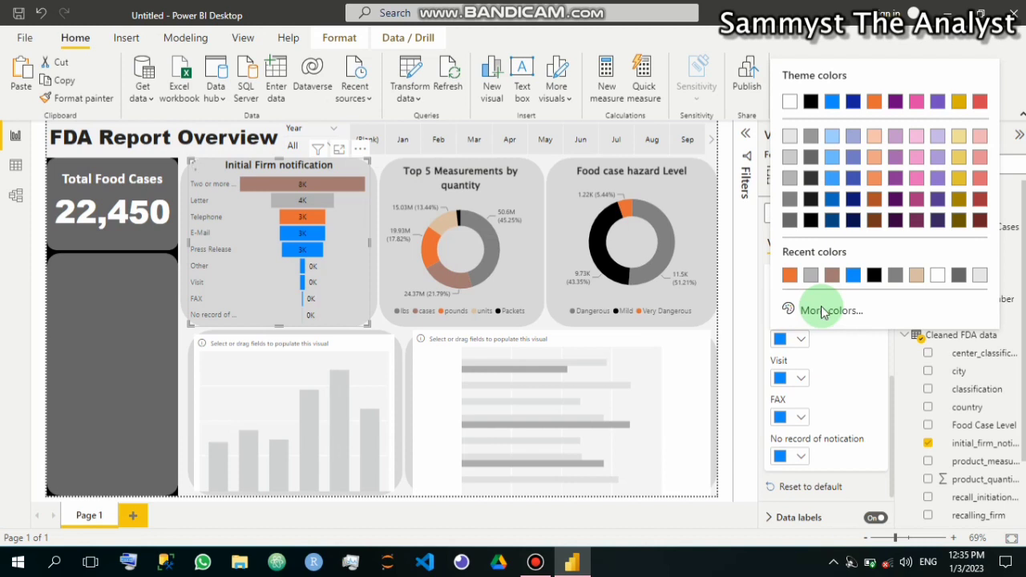
click(826, 311)
click(835, 293)
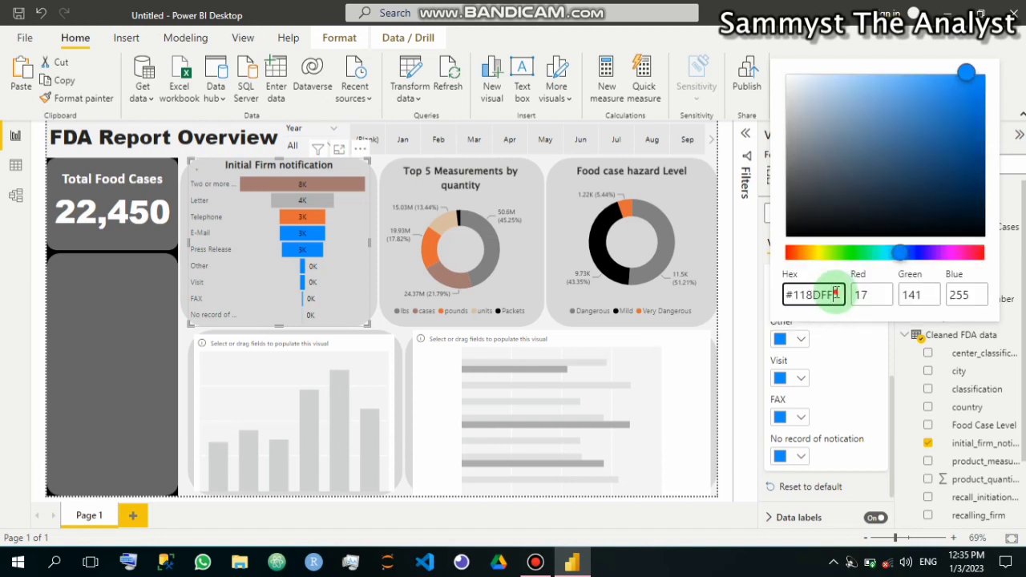
drag(836, 293, 794, 294)
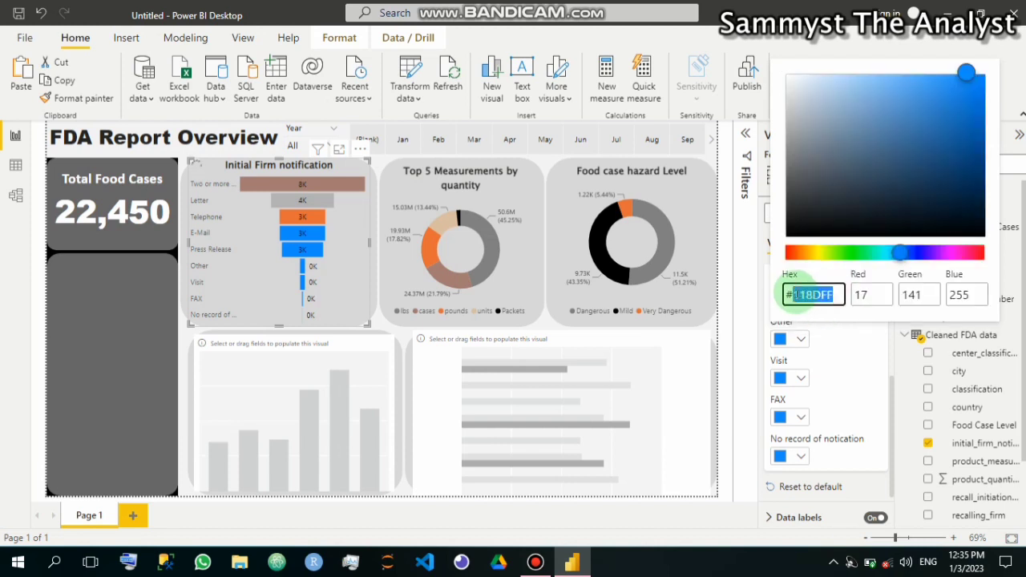
text(808)
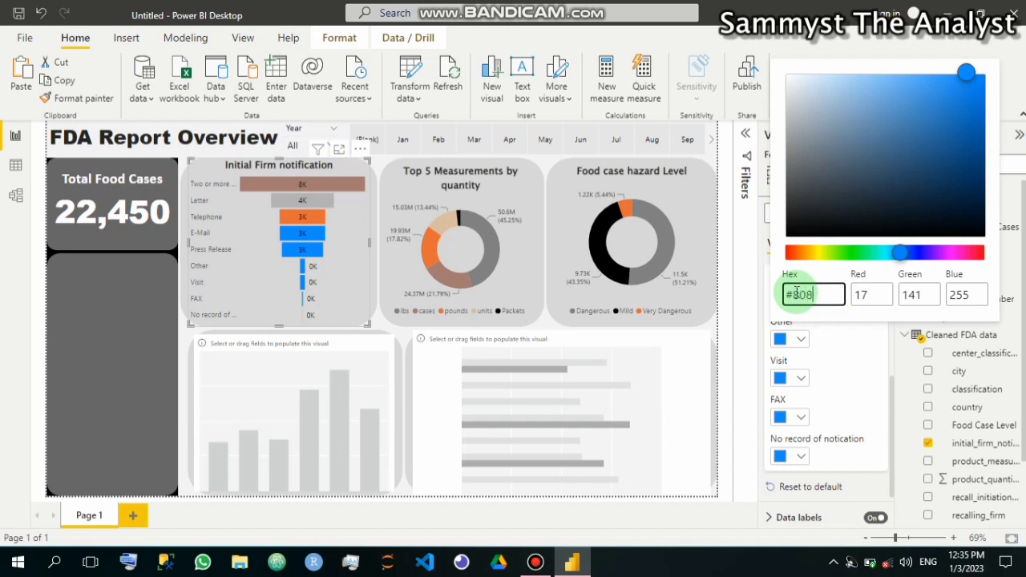
text(080)
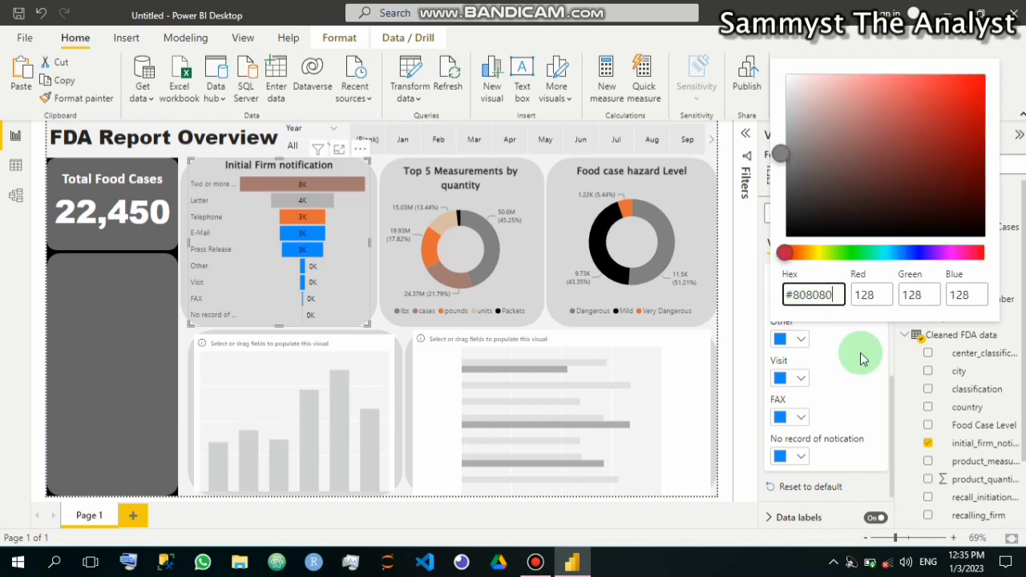
click(801, 340)
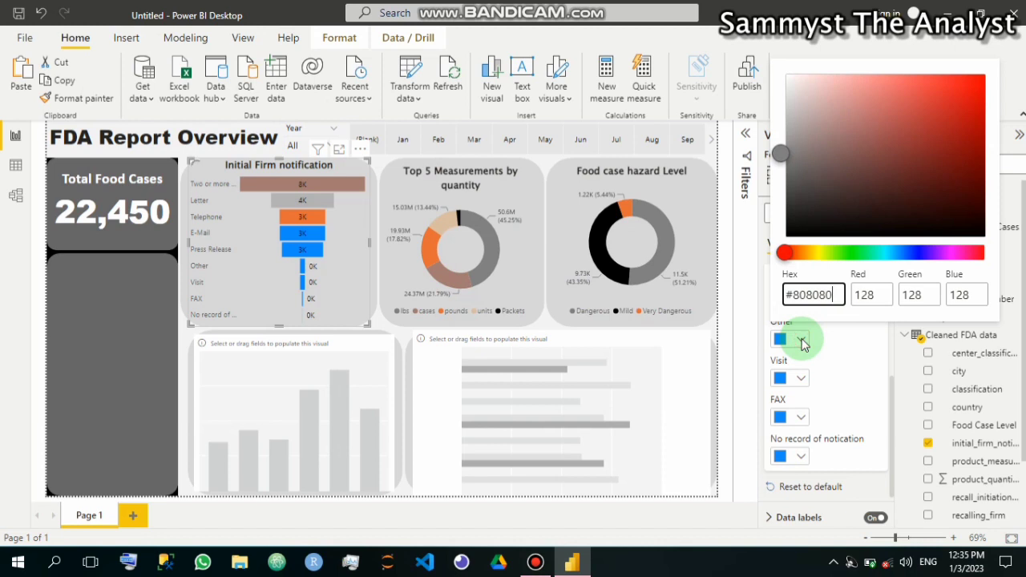
click(804, 343)
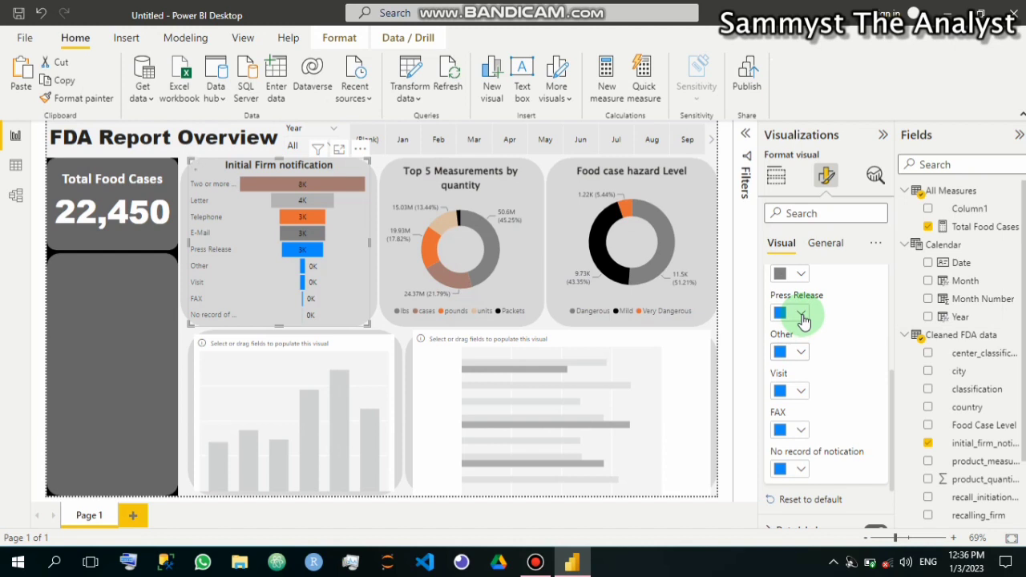
Colour the funnel chart's Press Release bar with the custom hex colour #DBBEA1
click(801, 316)
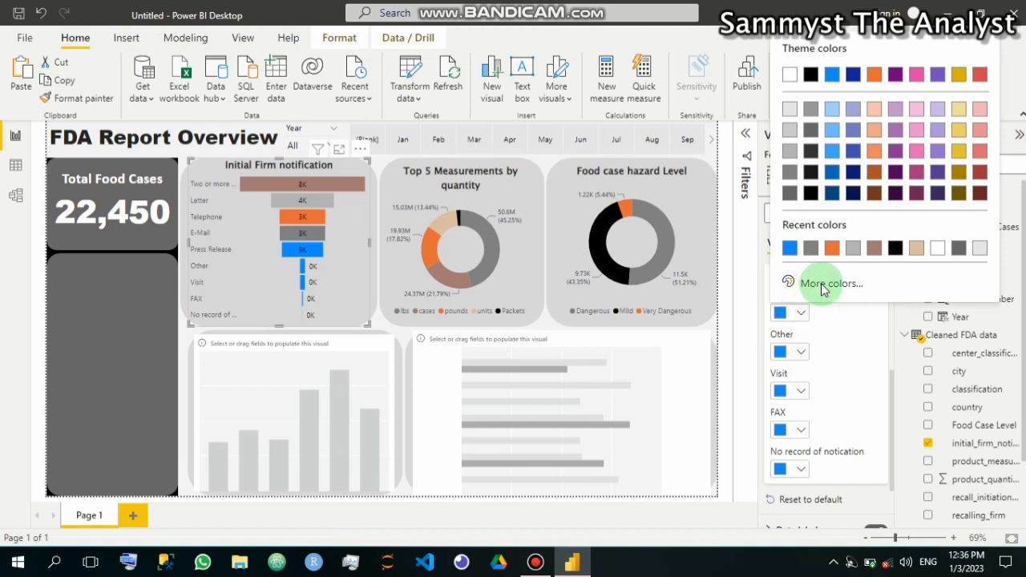
click(821, 284)
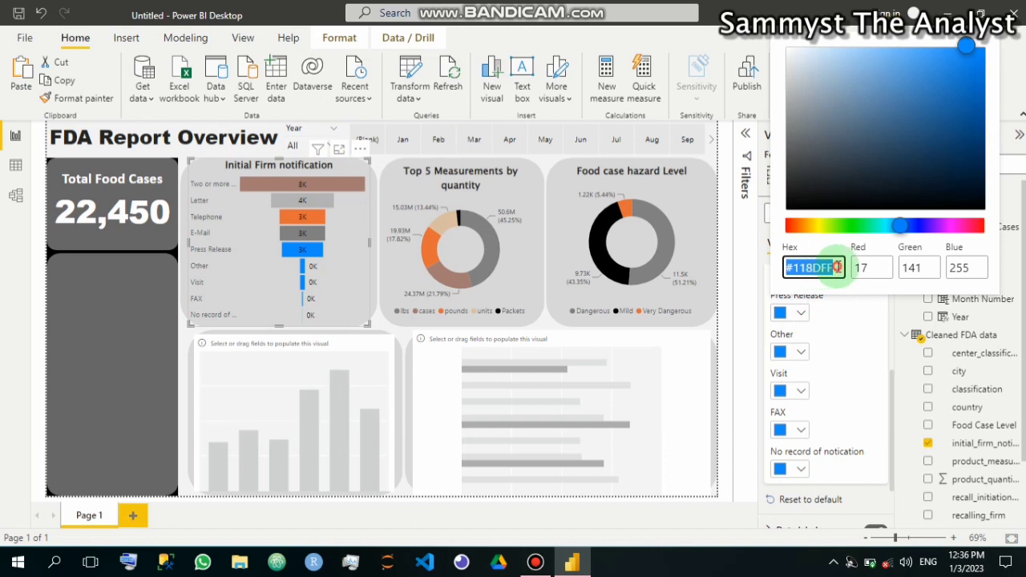
click(838, 268)
drag(837, 268, 791, 268)
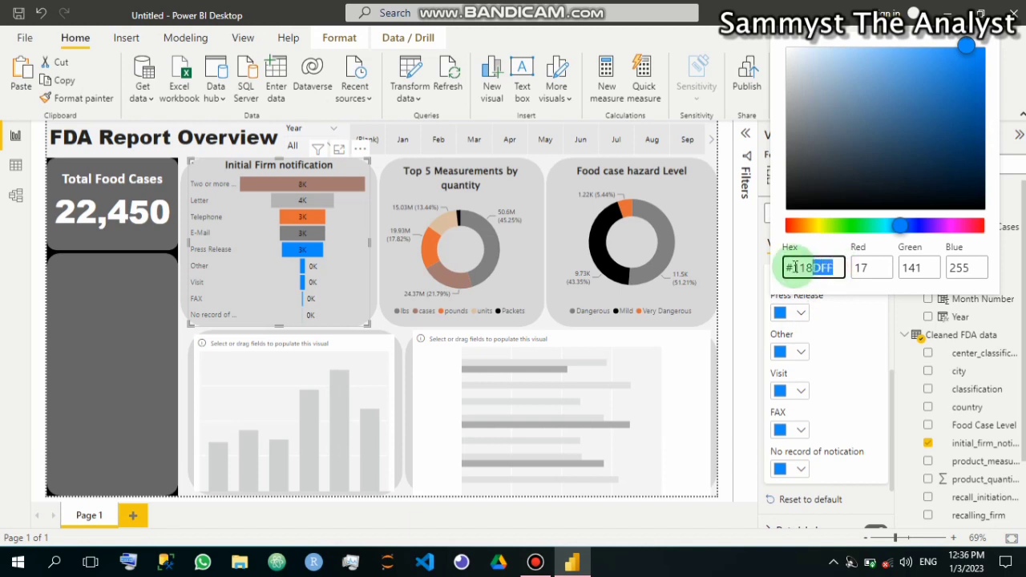
double_click(813, 268)
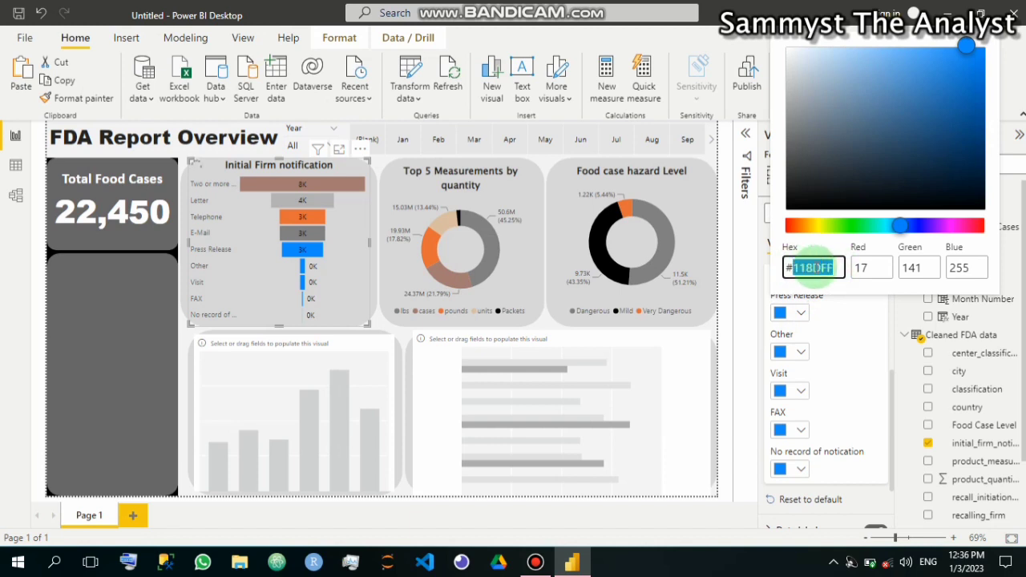
text(DBB)
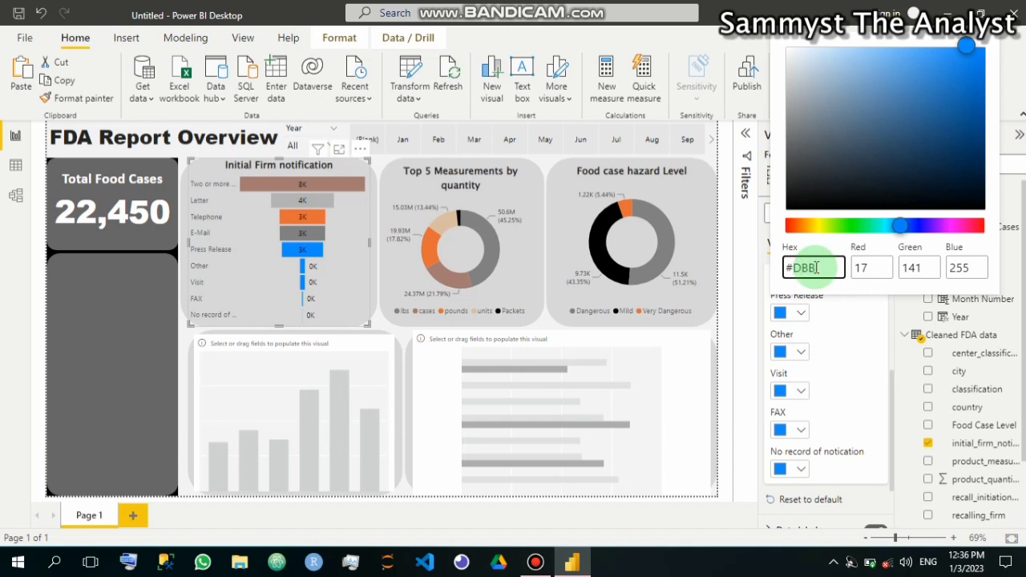
text(EA1)
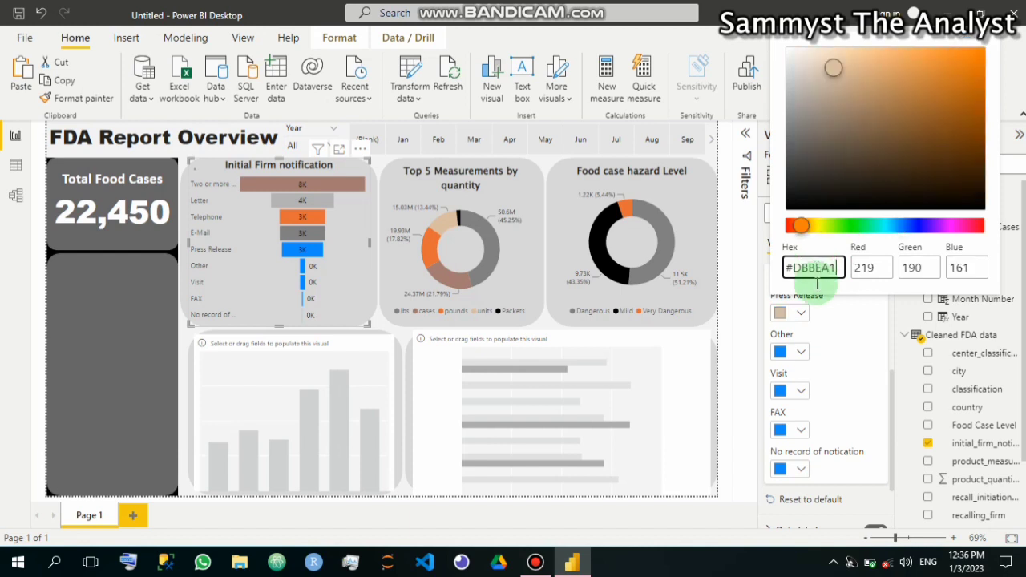
click(801, 356)
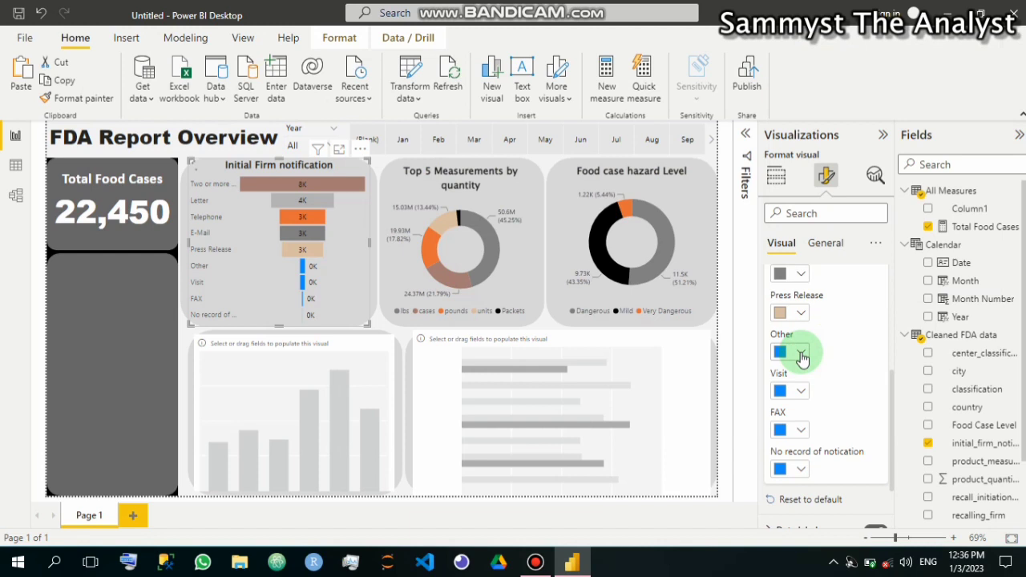
Open the custom colour settings of the funnel chart's Other bar and select its hex code for replacement
click(802, 355)
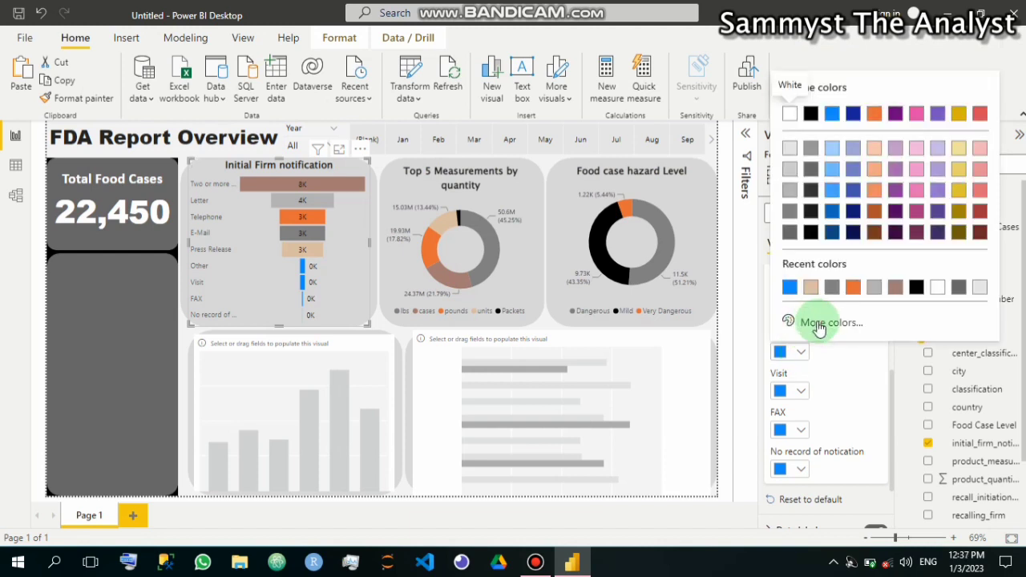
click(820, 323)
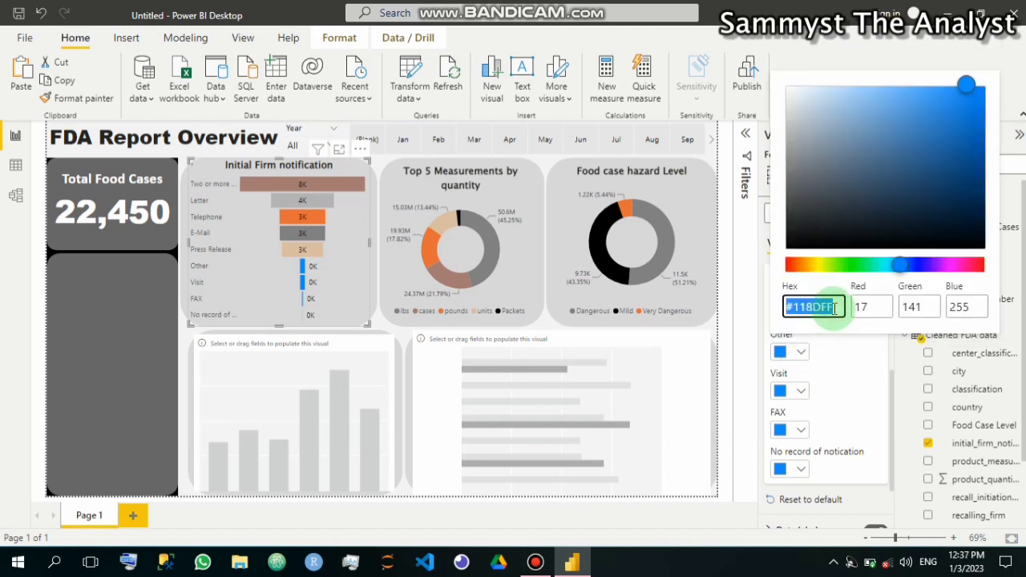
click(799, 308)
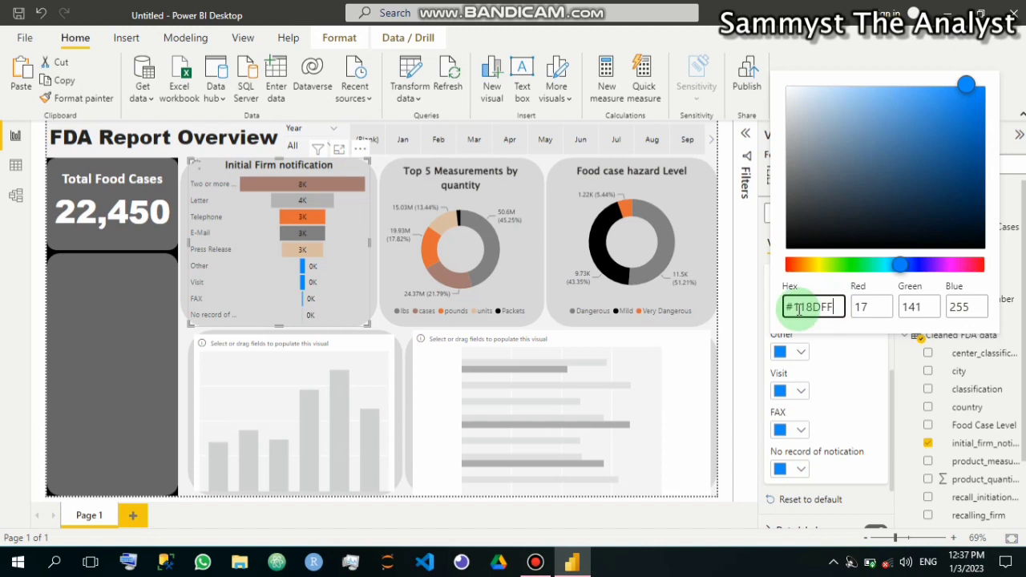
double_click(799, 308)
drag(798, 309, 793, 308)
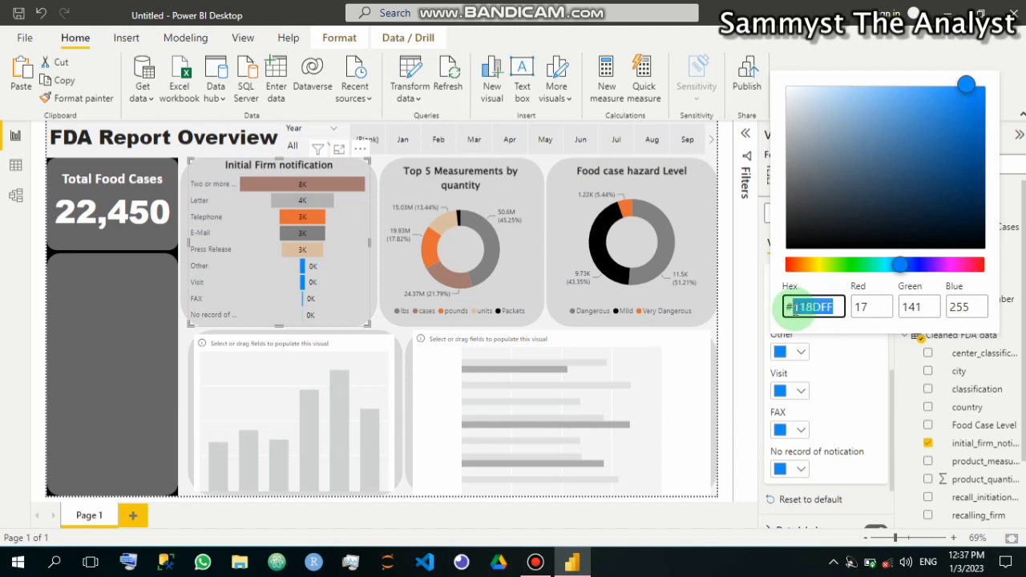
Set the colour of the Other bar in the Initial Firm notification funnel to #666666
text(66)
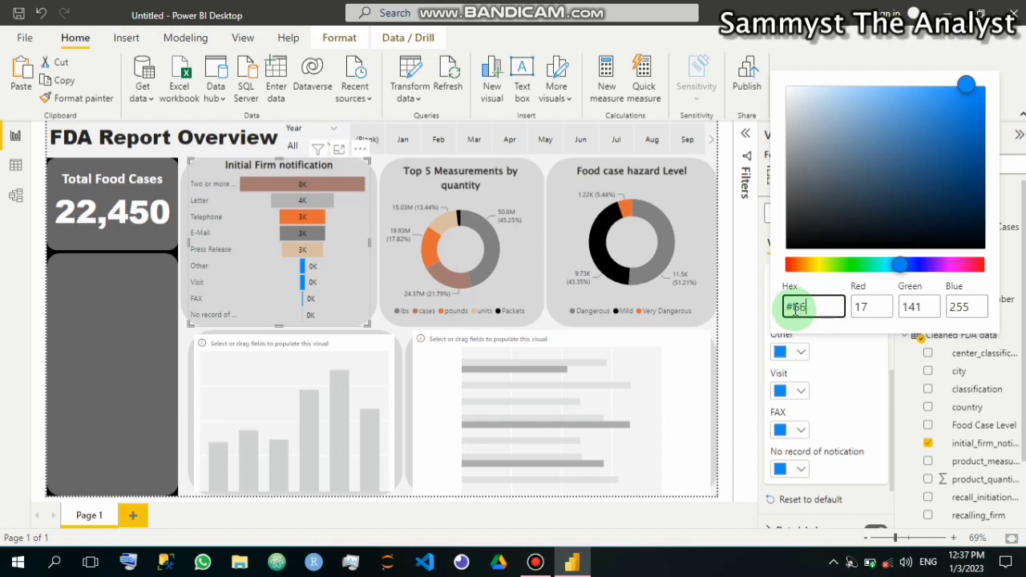
text(6666)
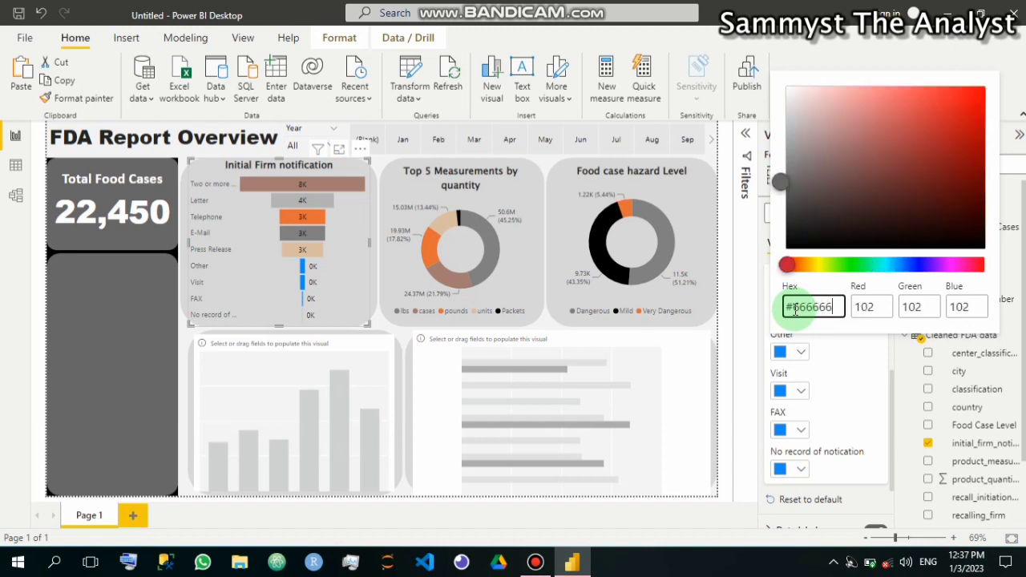
click(836, 363)
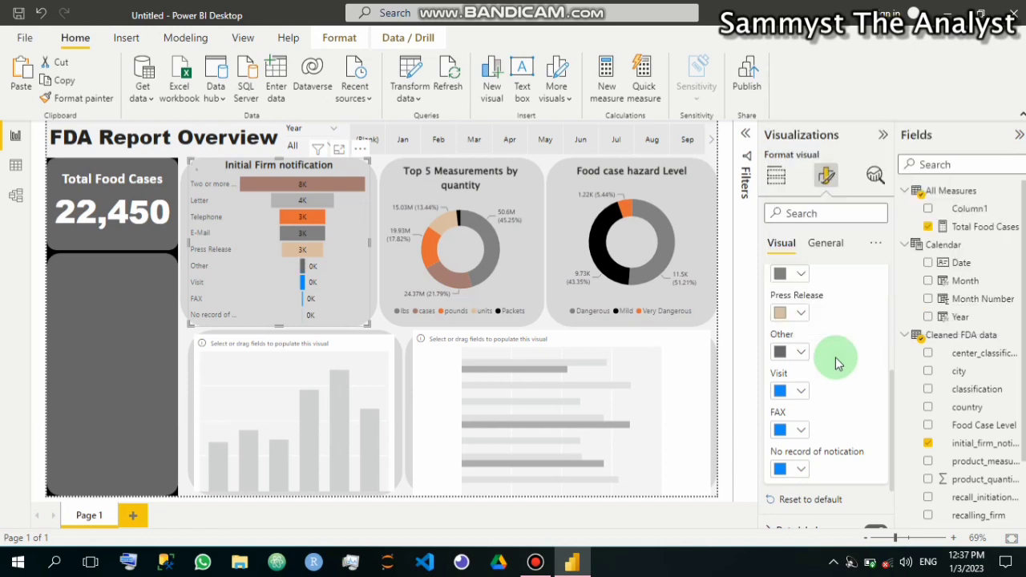
Apply the same recently used dark gray to the funnel's Visit, FAX and No record of notication bars
click(801, 392)
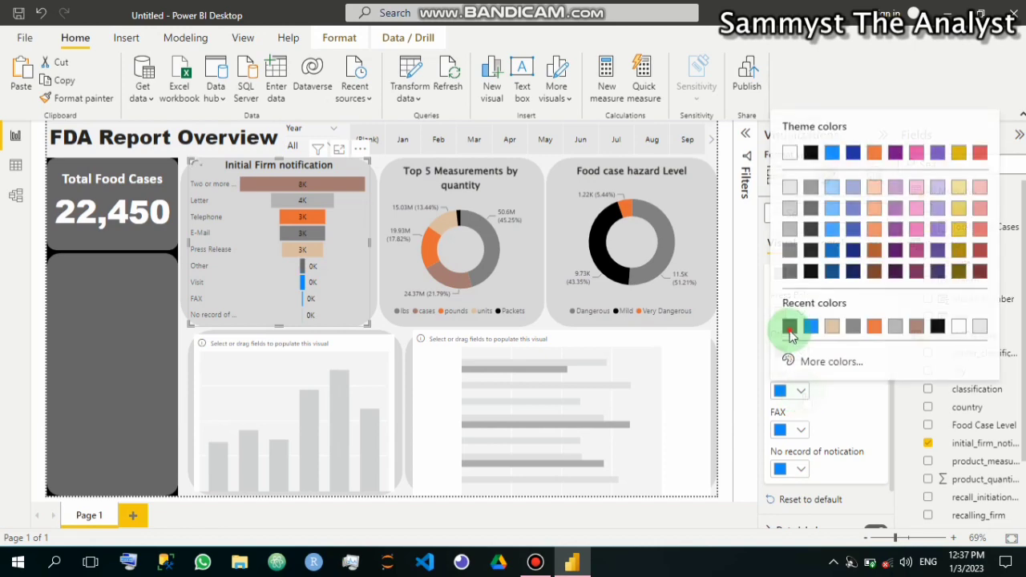
click(790, 329)
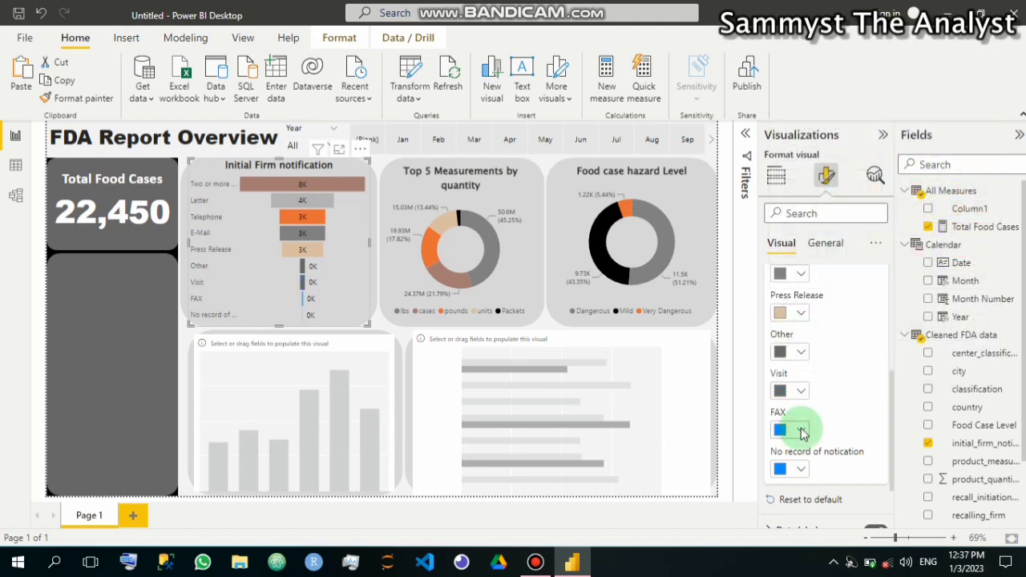
click(802, 431)
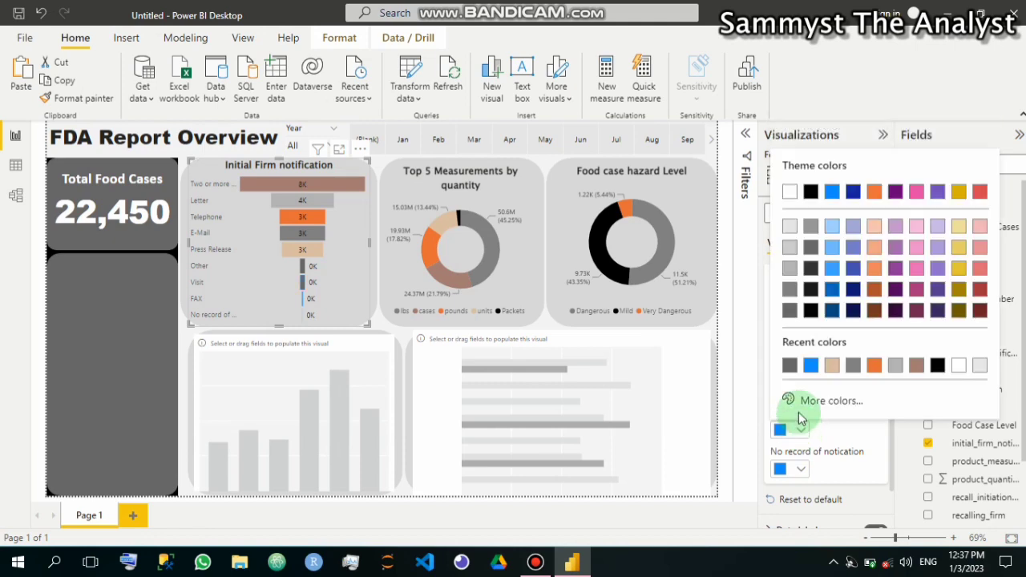
click(793, 367)
click(801, 472)
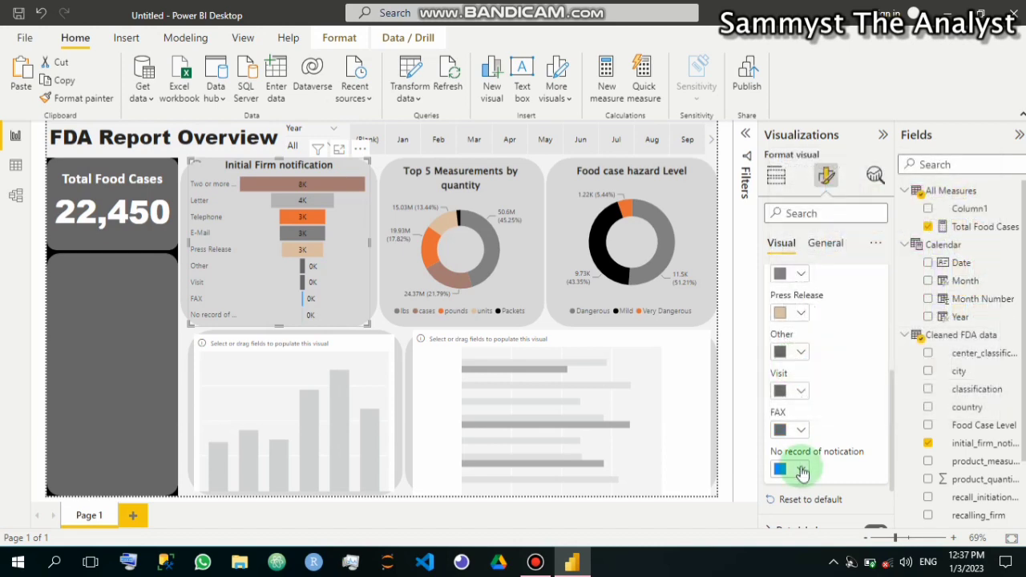
click(790, 405)
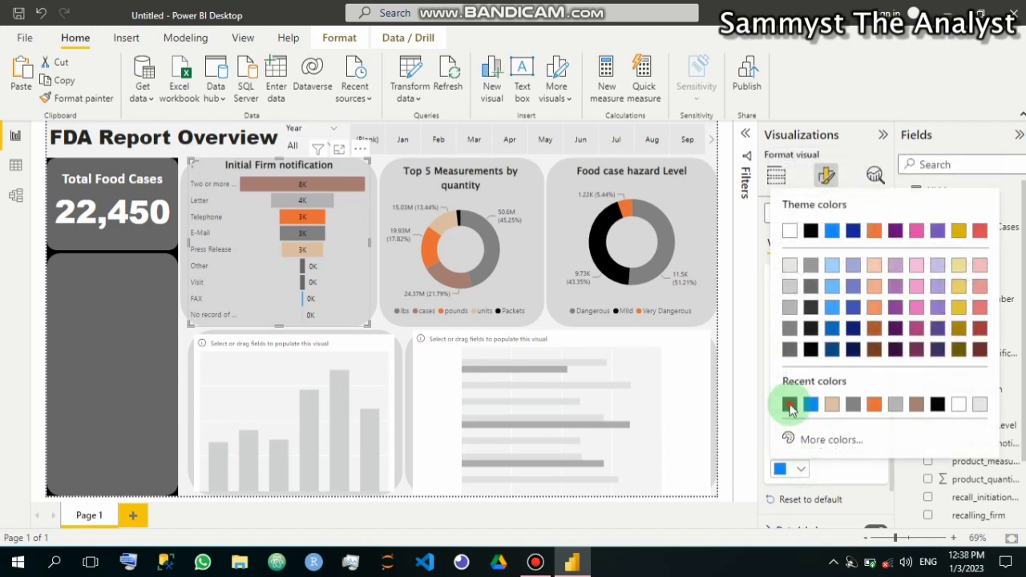
click(801, 473)
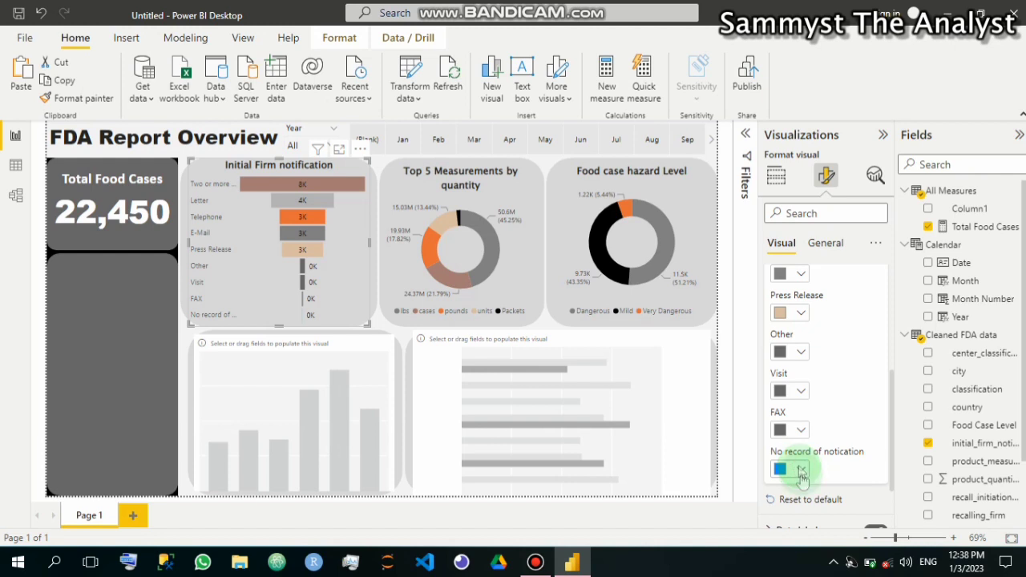
click(800, 472)
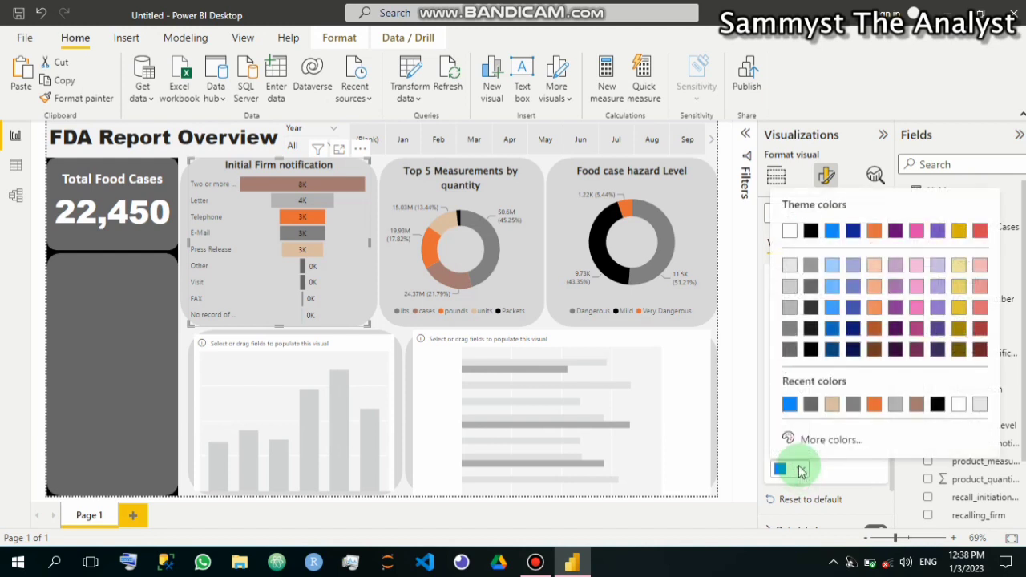
click(811, 405)
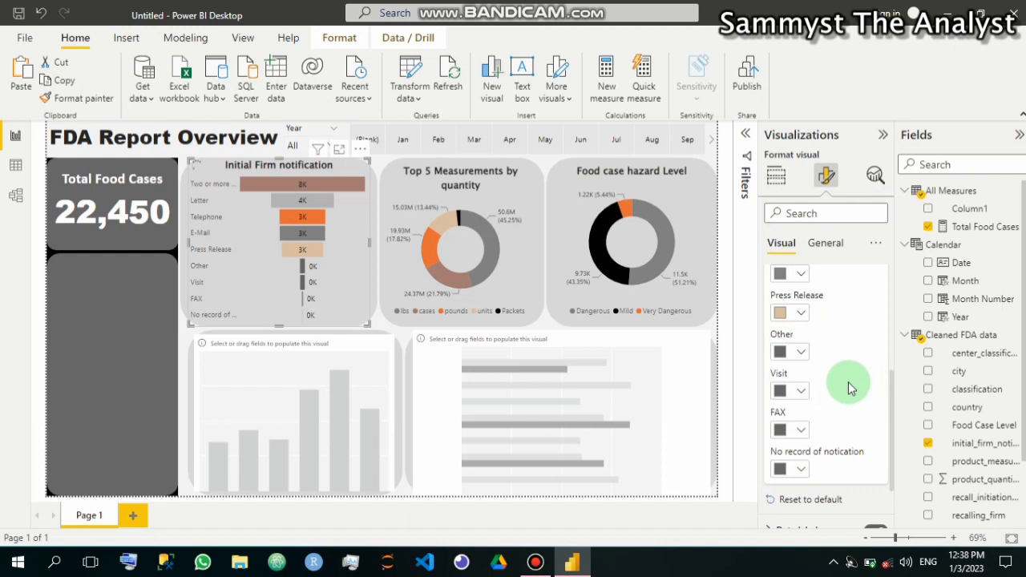
scroll(838, 356, up, 3)
scroll(829, 335, up, 3)
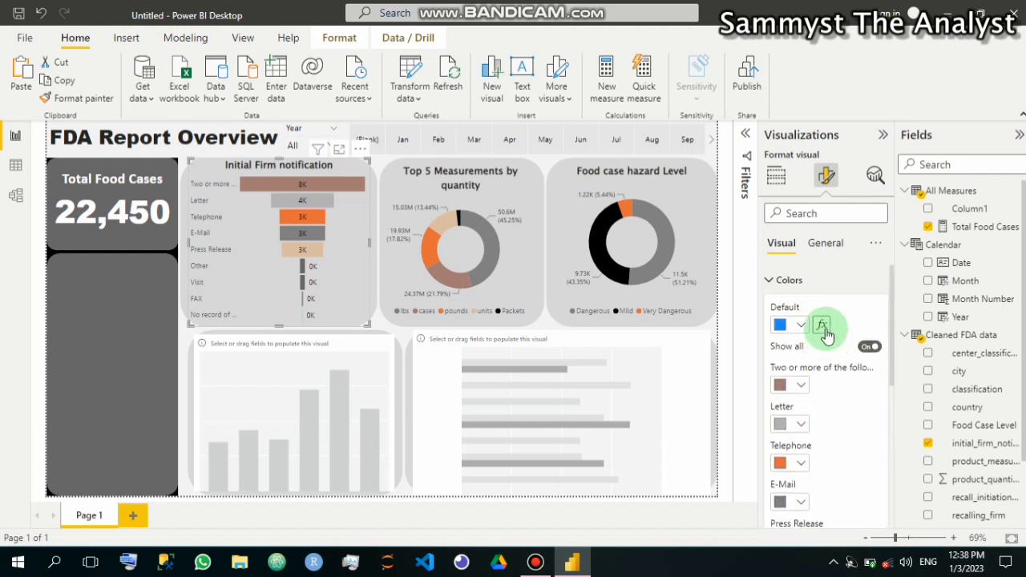
click(768, 279)
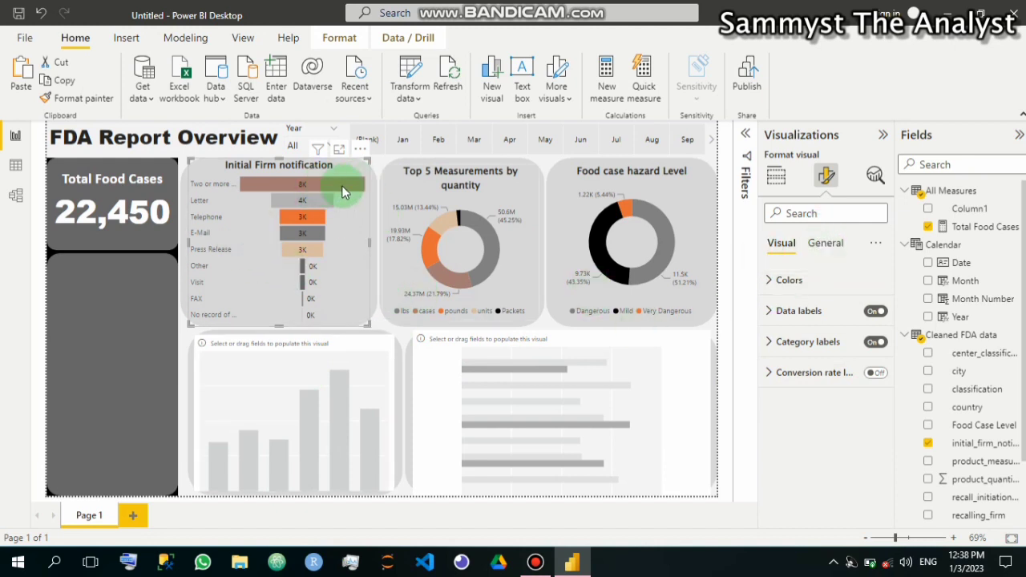
Examine the tooltips of the Initial Firm notification funnel's bars from the top category down to Other
mouse_move(302, 192)
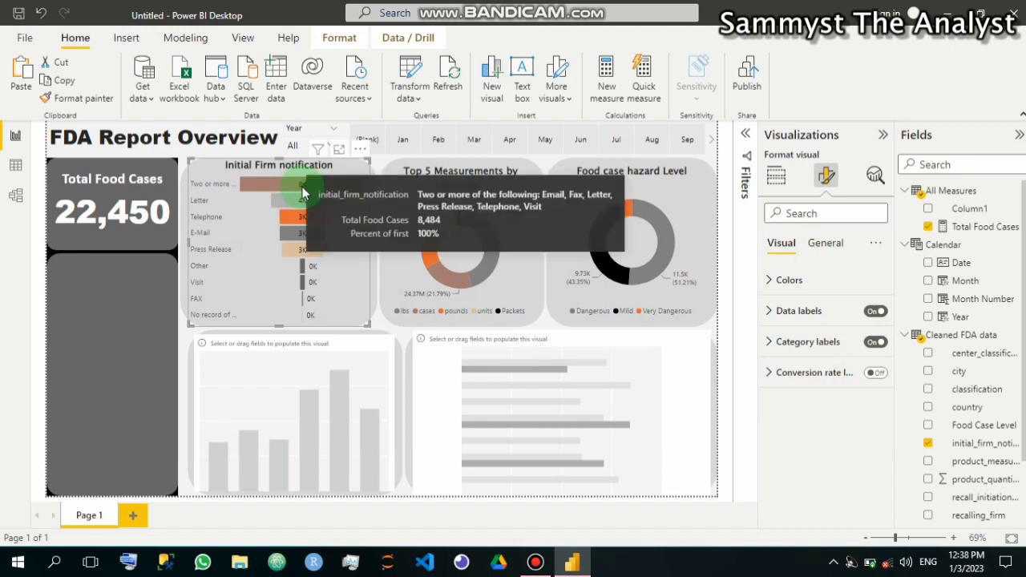
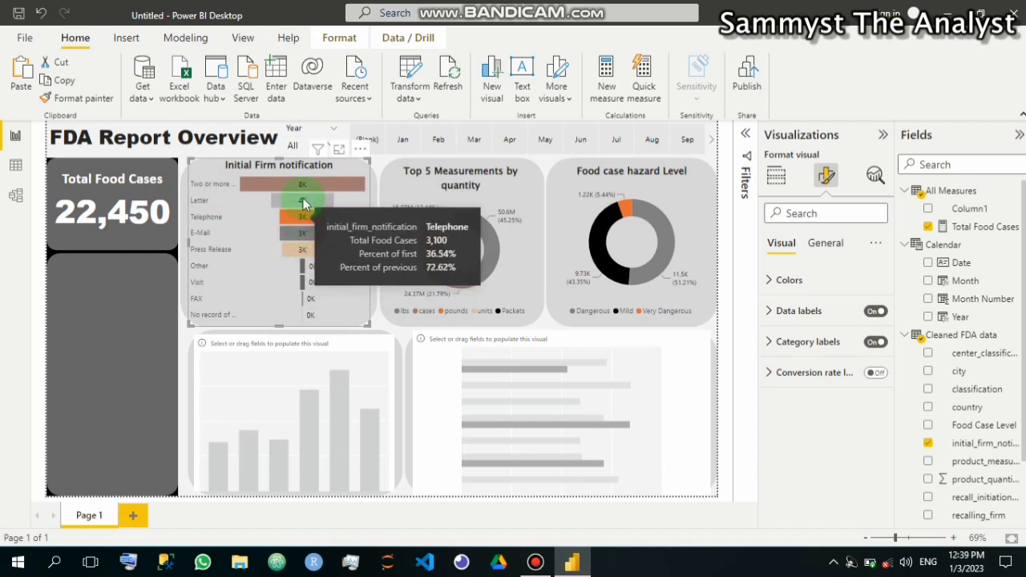
click(298, 183)
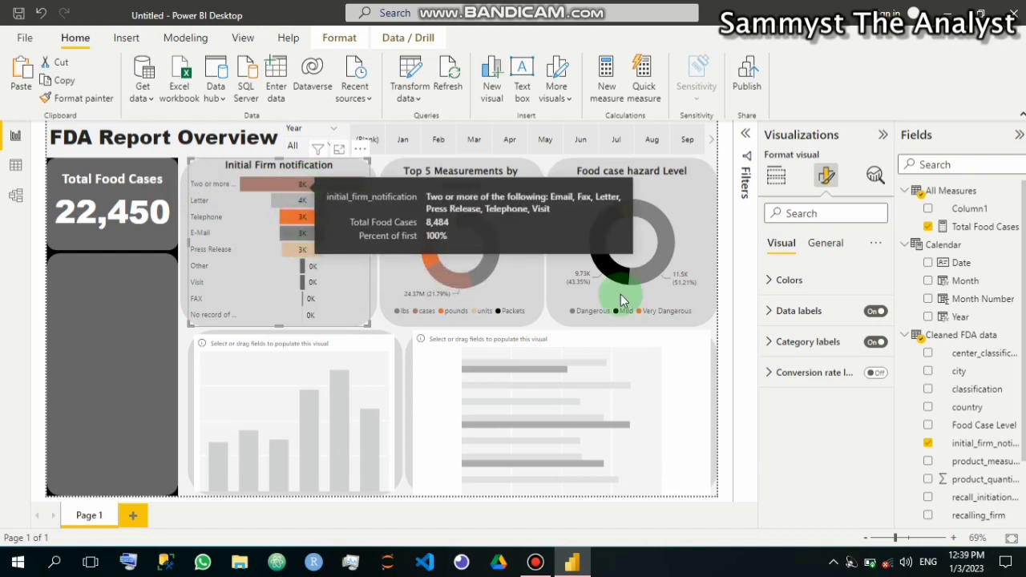
click(303, 186)
mouse_move(303, 190)
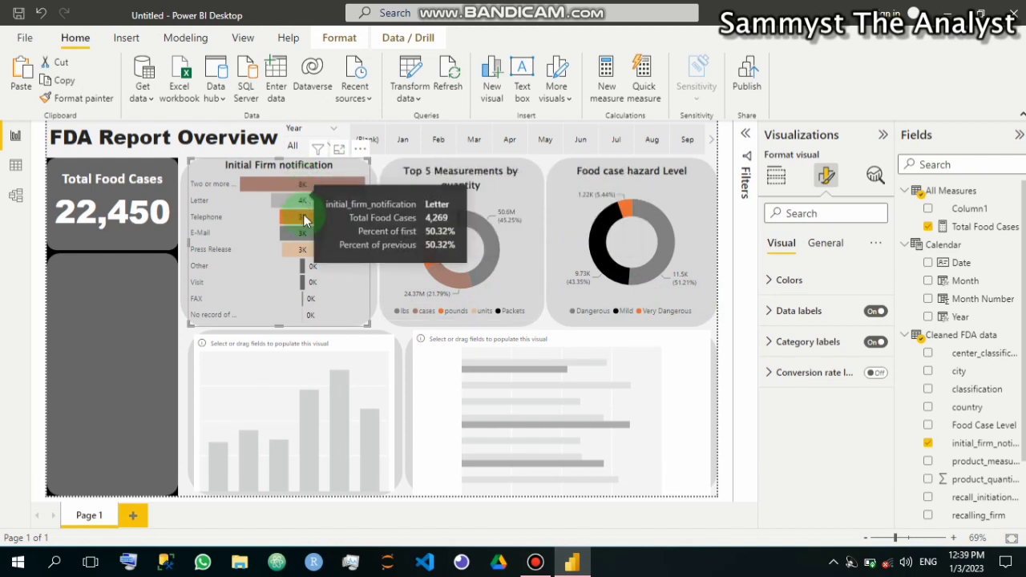
mouse_move(303, 242)
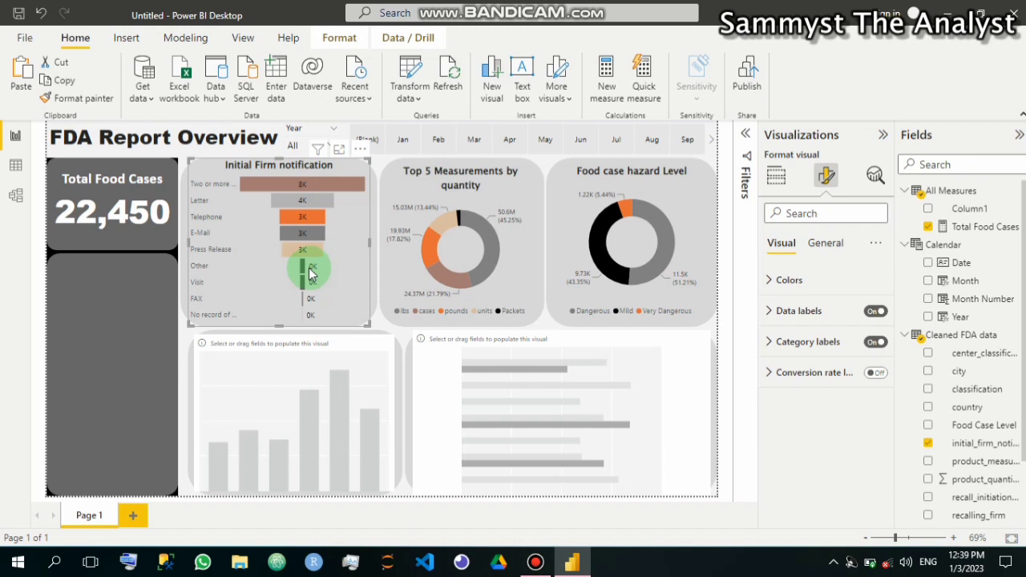
mouse_move(303, 270)
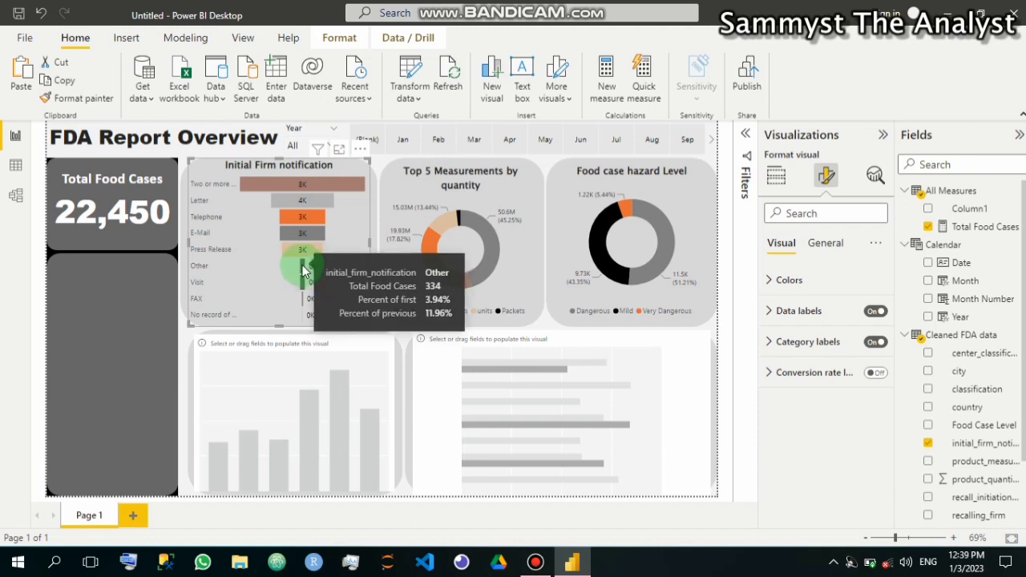
Populate the empty column chart with state on the X-axis and recalling_firm on the Y-axis, and widen it to fit its background card
click(335, 350)
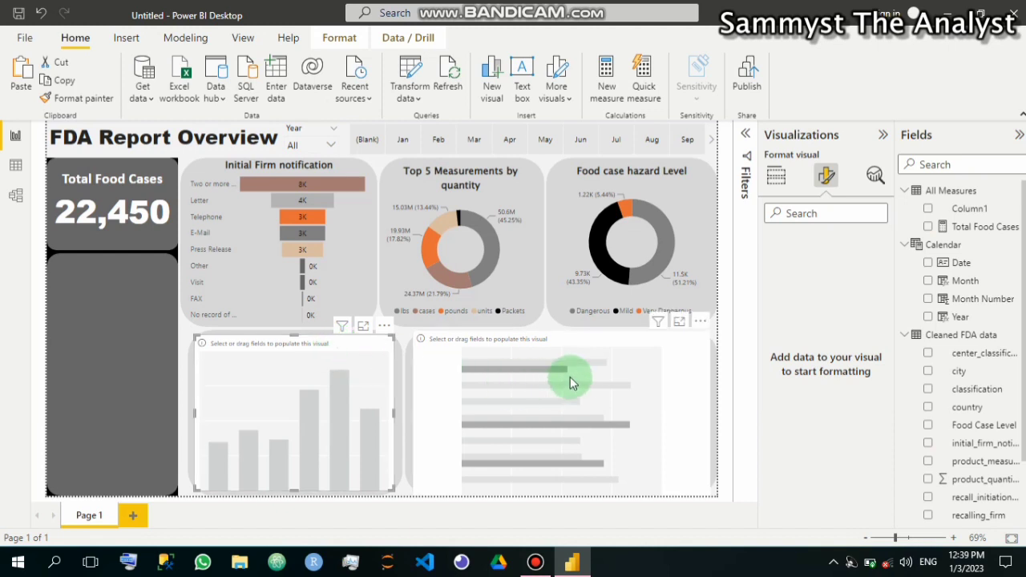
click(776, 178)
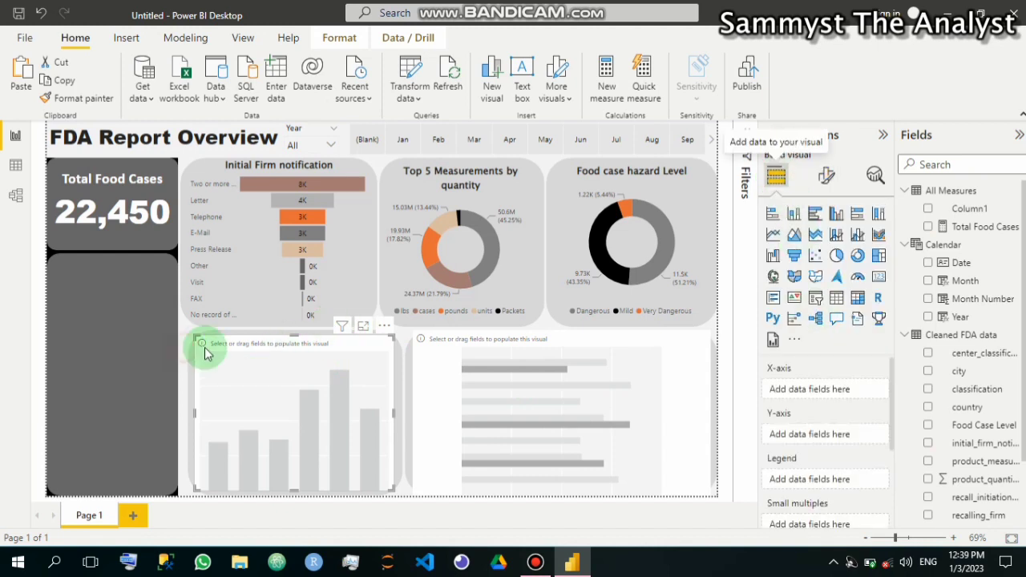
click(320, 345)
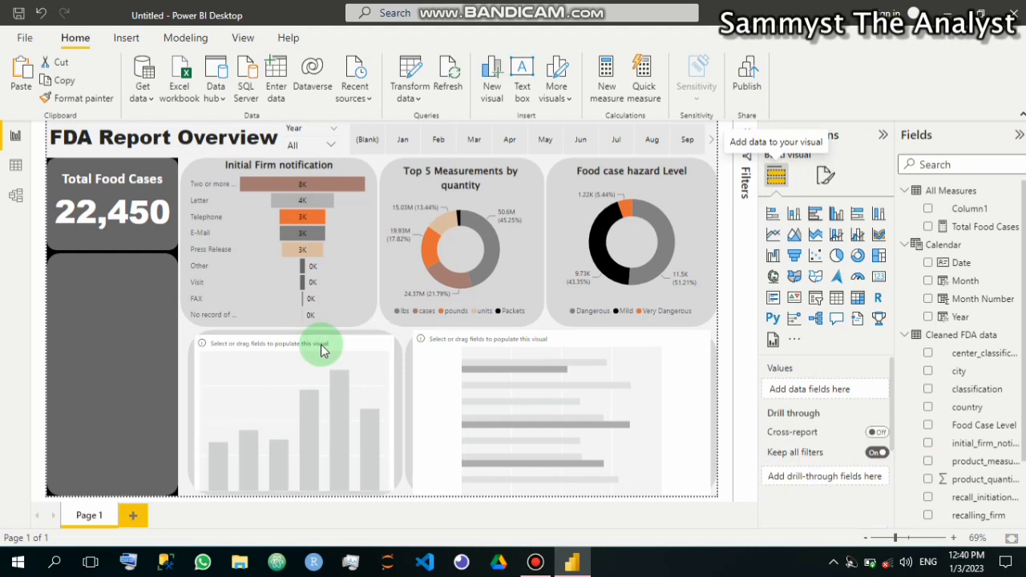
click(320, 346)
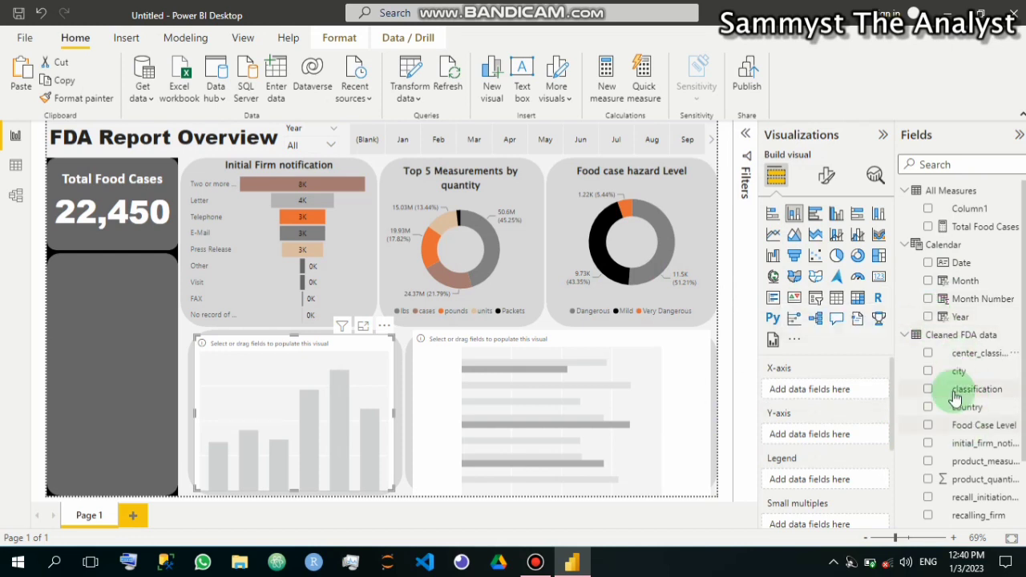
scroll(966, 481, down, 2)
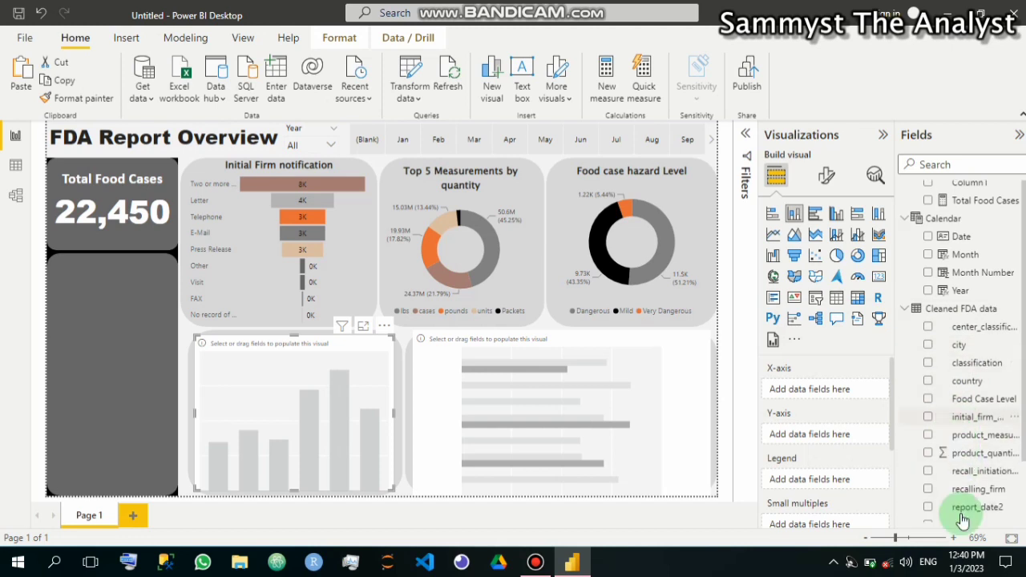
drag(961, 477, 819, 387)
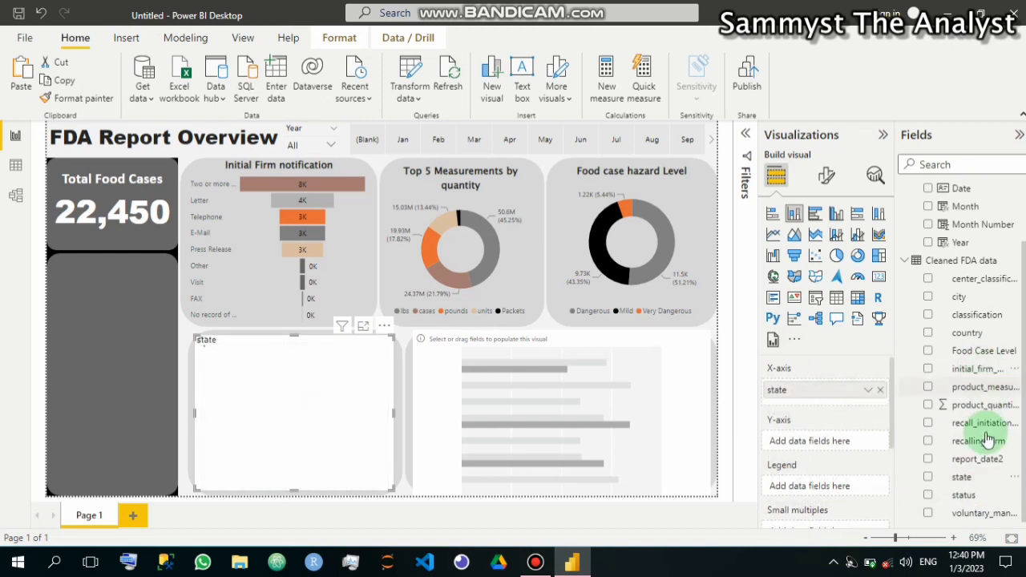
drag(986, 445, 849, 448)
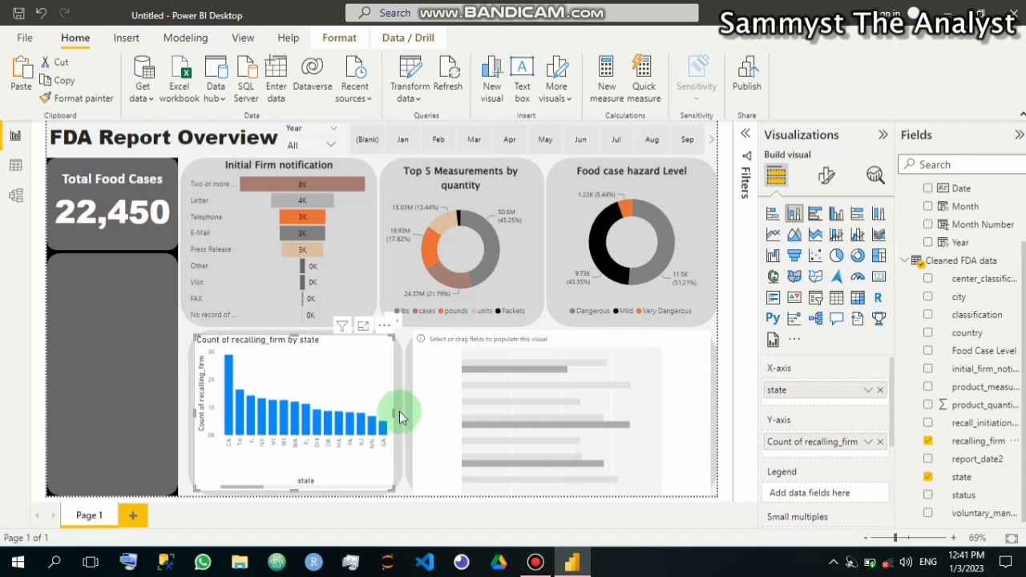
drag(399, 412, 403, 414)
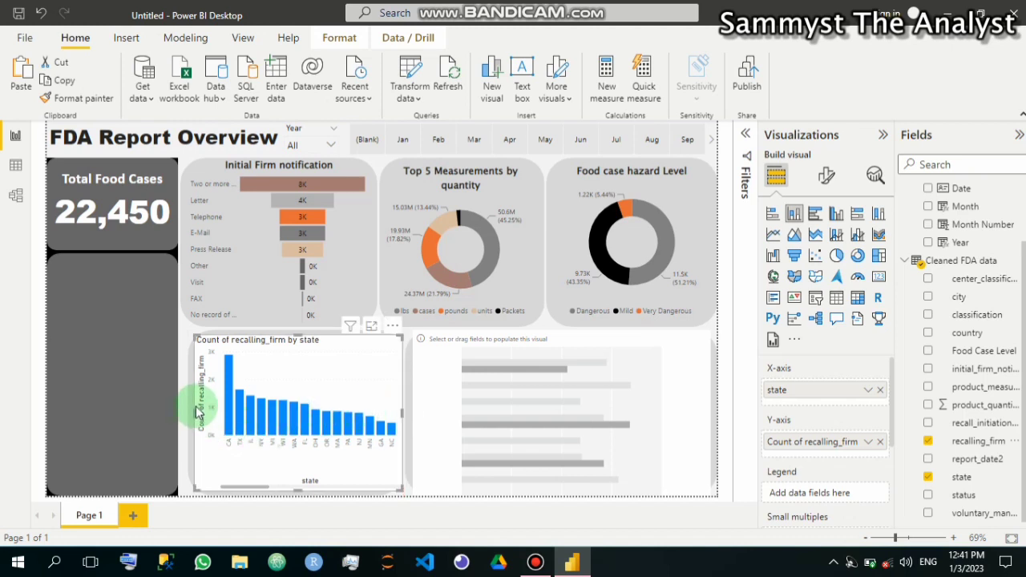
drag(199, 410, 190, 419)
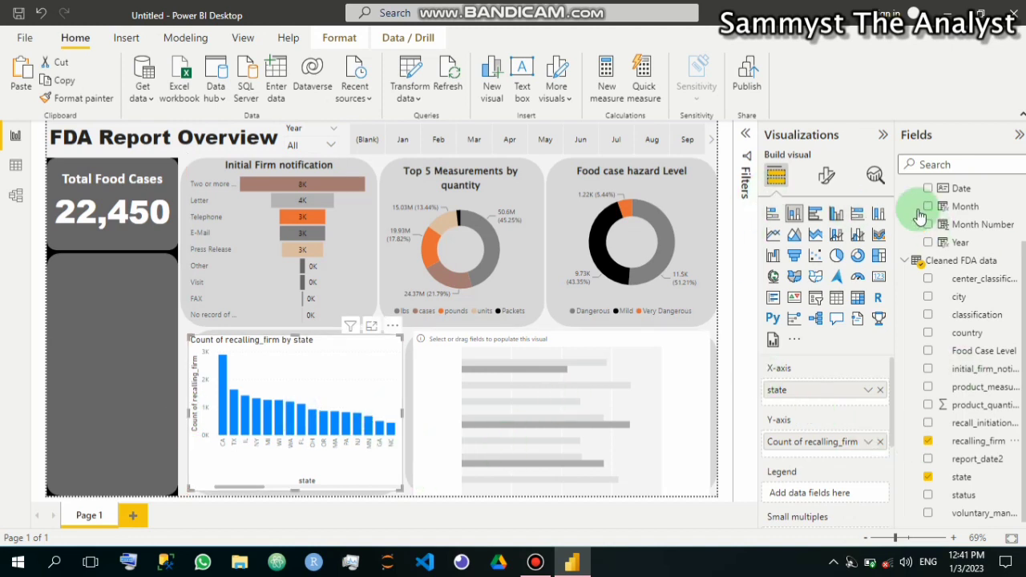
Turn off the Y-axis title of the recalling_firm by state column chart and hide its whole Y-axis
click(826, 180)
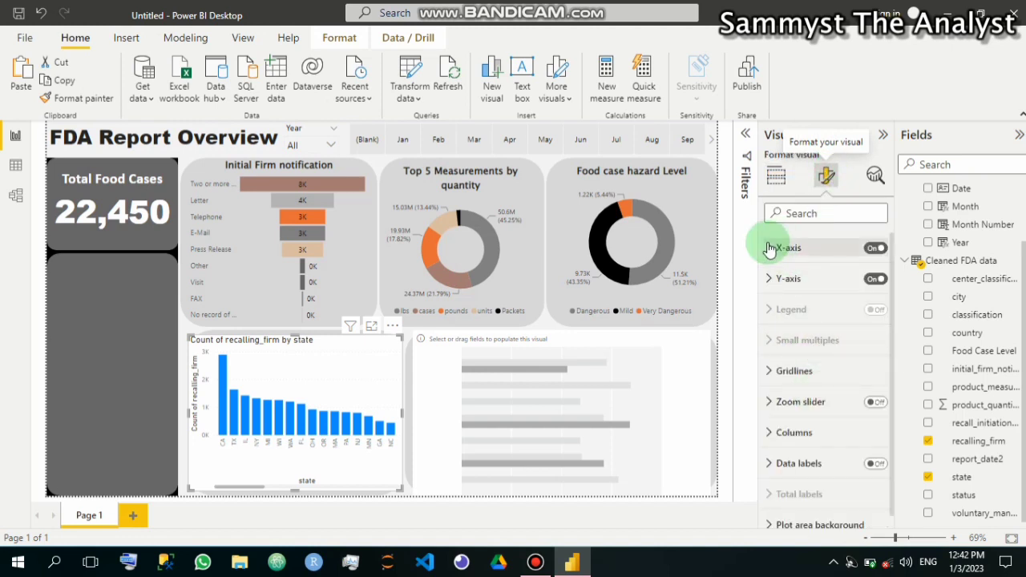
scroll(770, 249, up, 1)
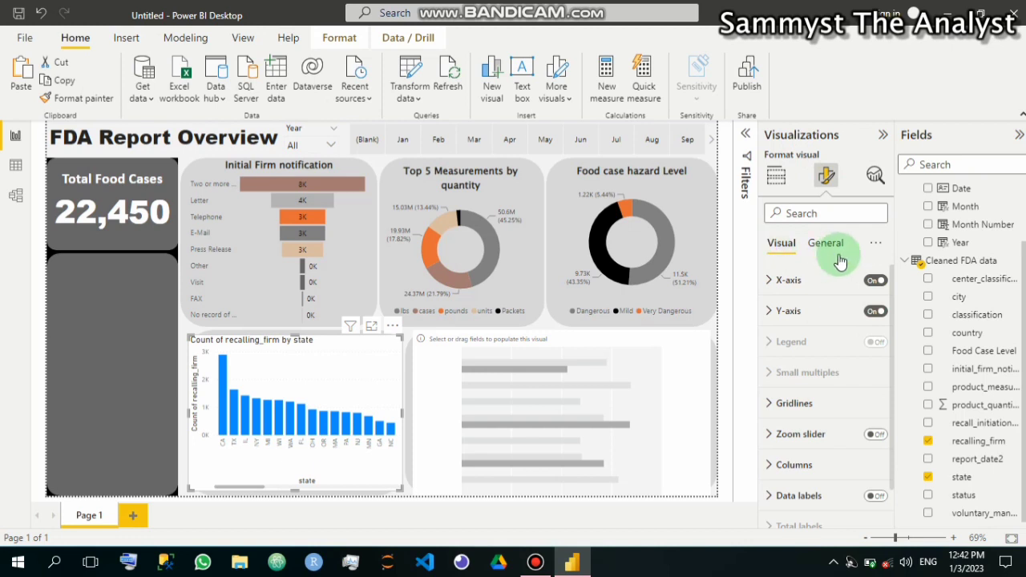
click(876, 281)
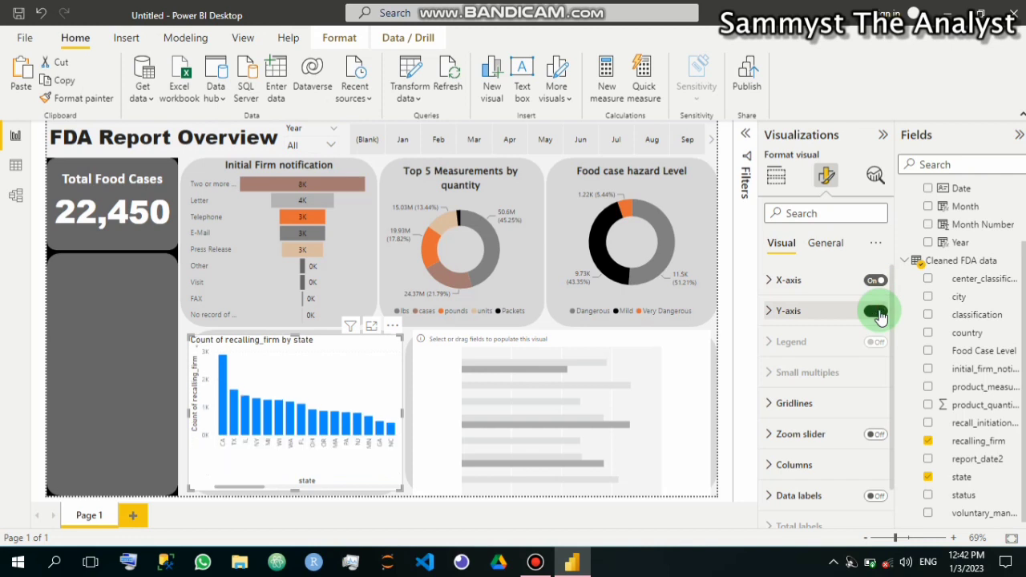
click(879, 315)
click(771, 311)
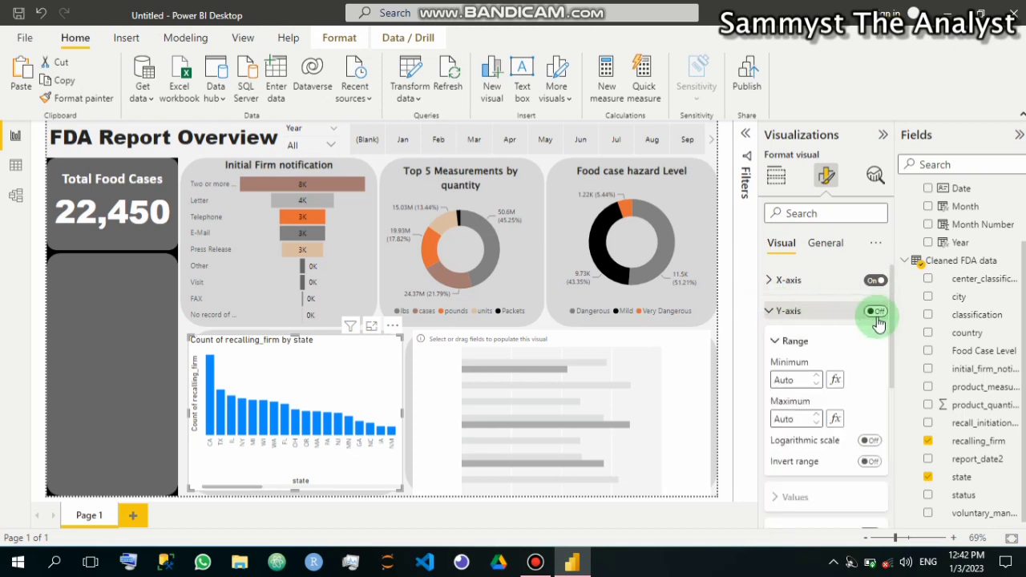
click(877, 317)
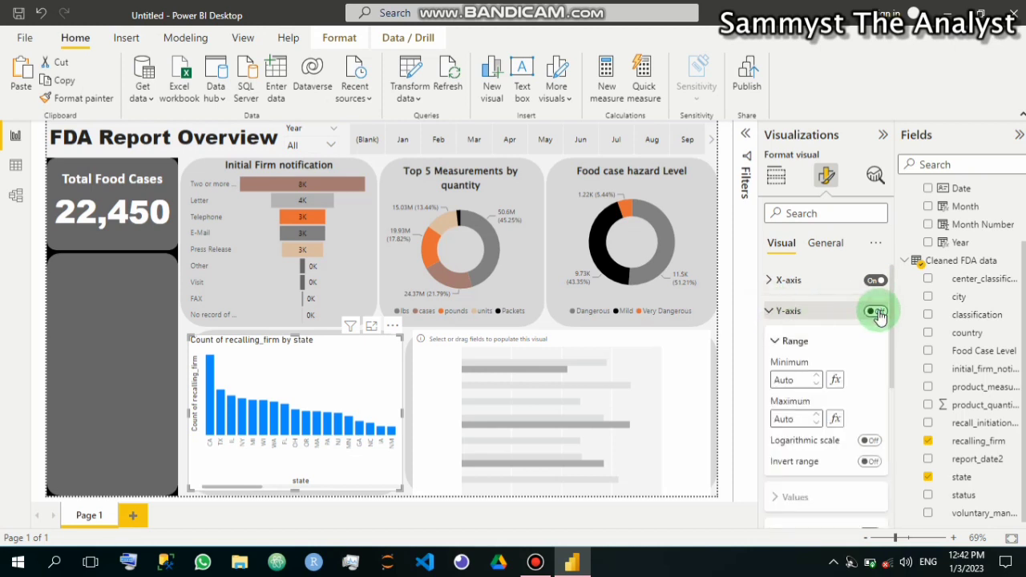
click(878, 313)
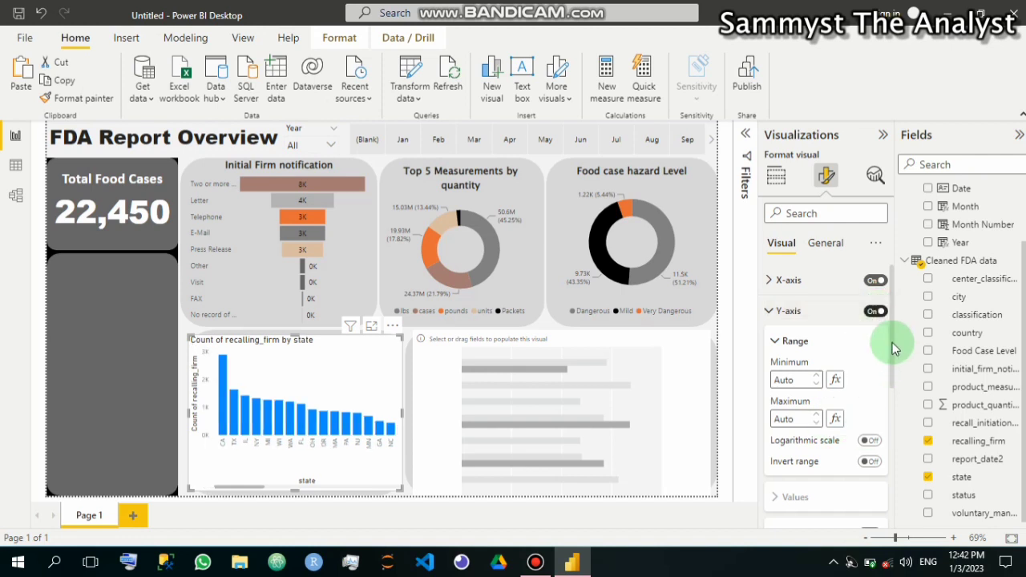
drag(895, 350, 896, 404)
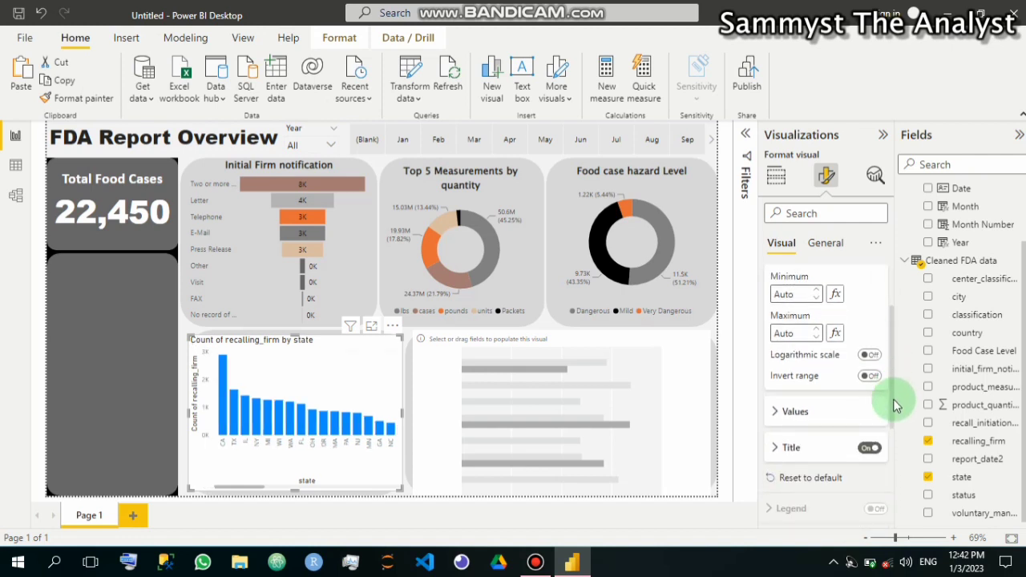
click(870, 412)
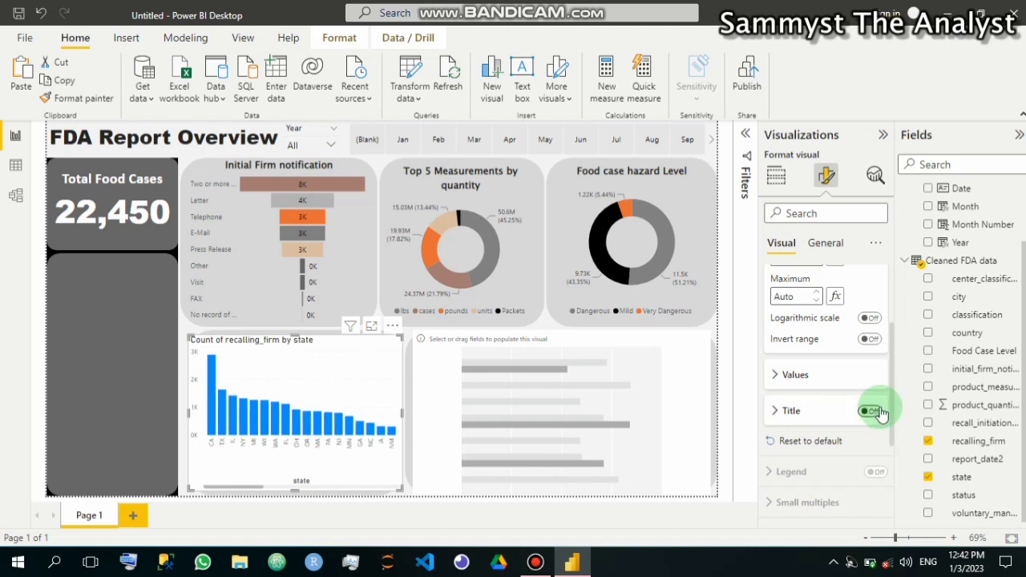
drag(894, 393, 891, 314)
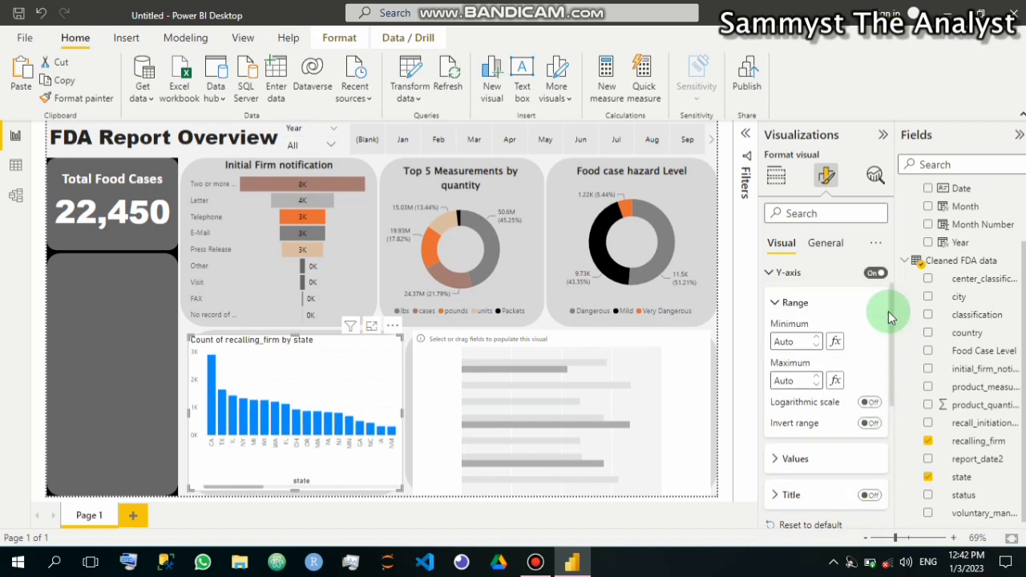
click(878, 313)
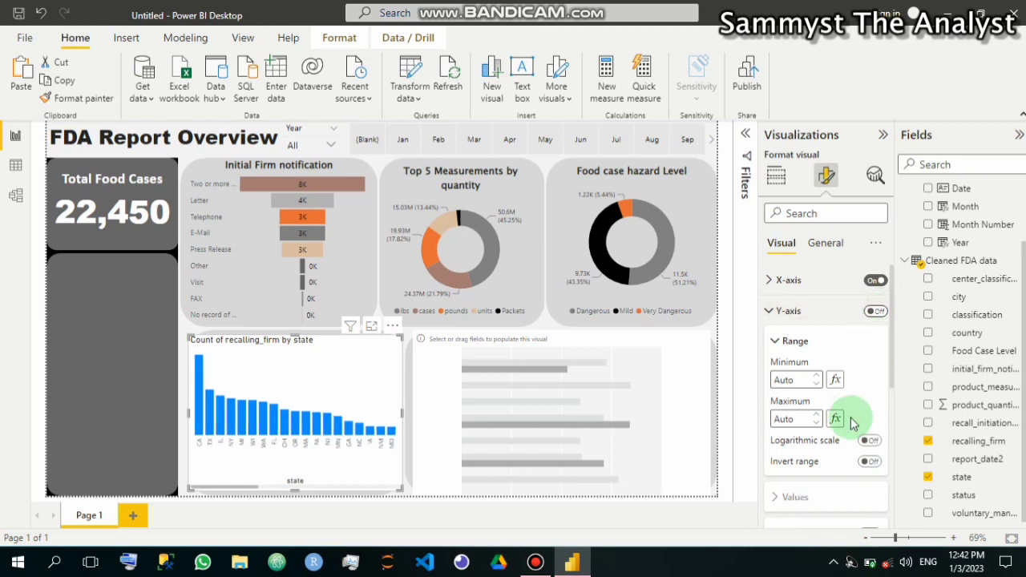
click(779, 313)
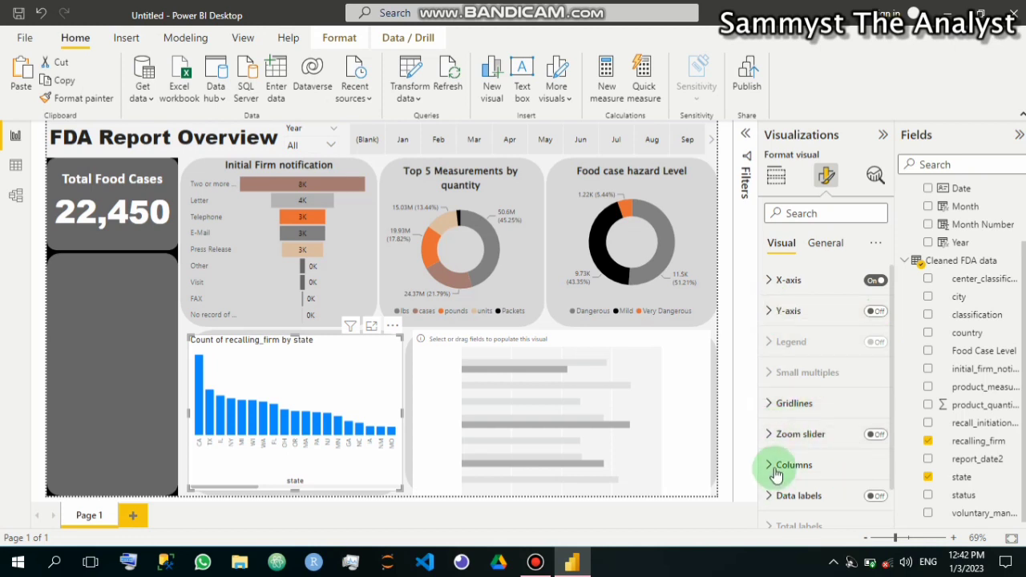
Turn on data labels for the recalling_firm by state column chart
scroll(809, 425, down, 1)
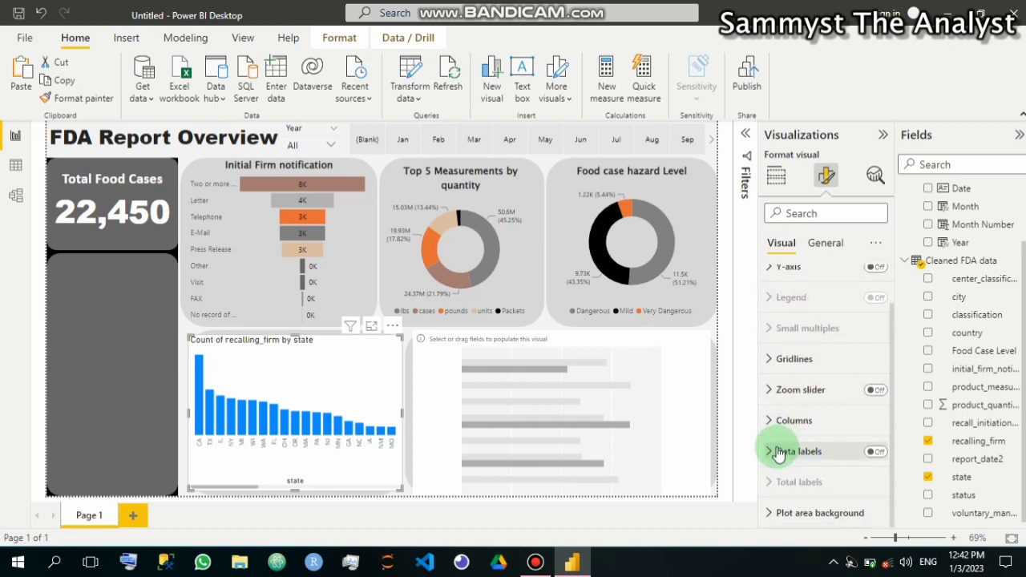
click(875, 453)
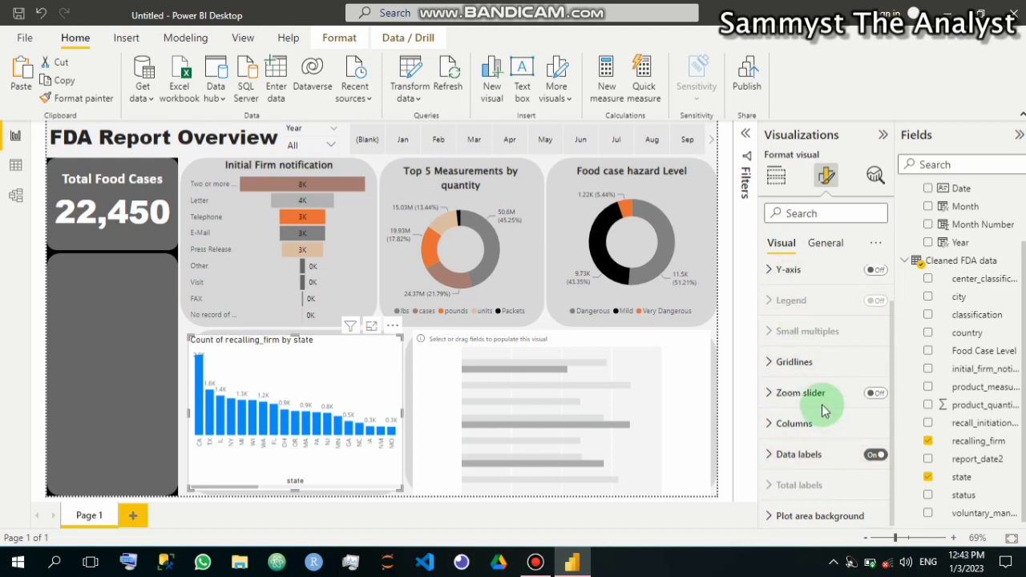
scroll(818, 400, up, 1)
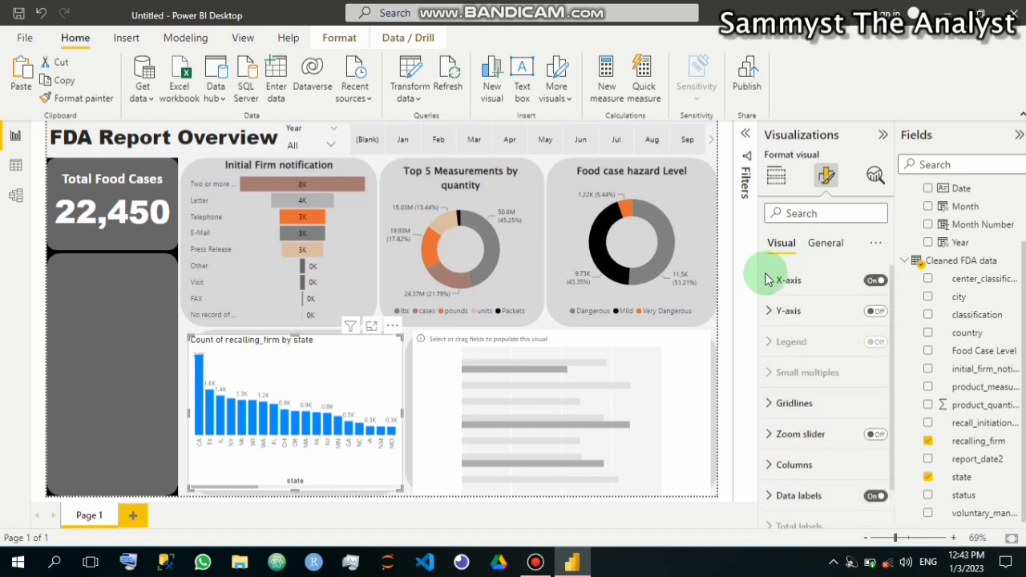
Replace the column chart's title text with "States by"
click(820, 243)
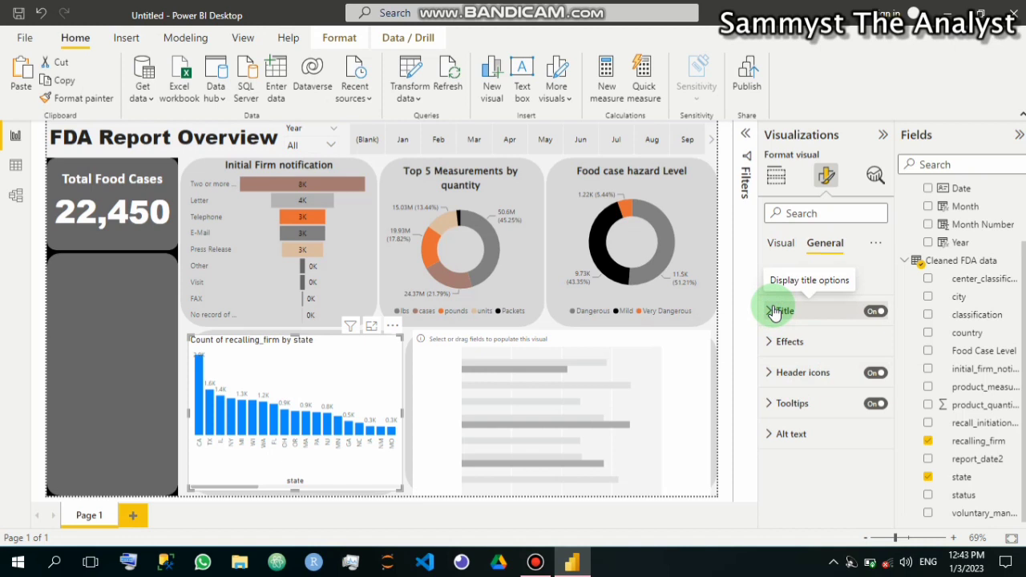
click(774, 313)
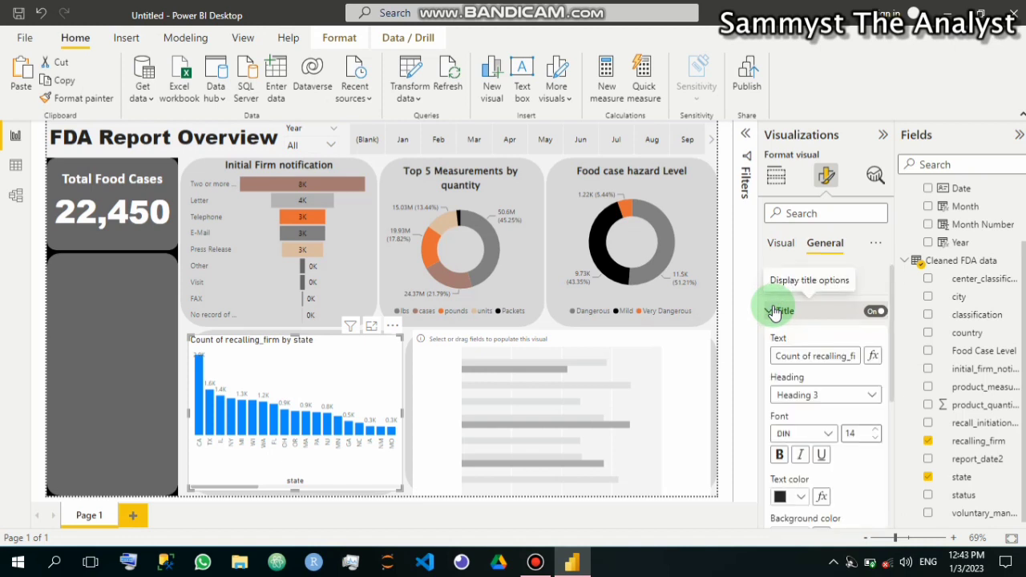
click(856, 358)
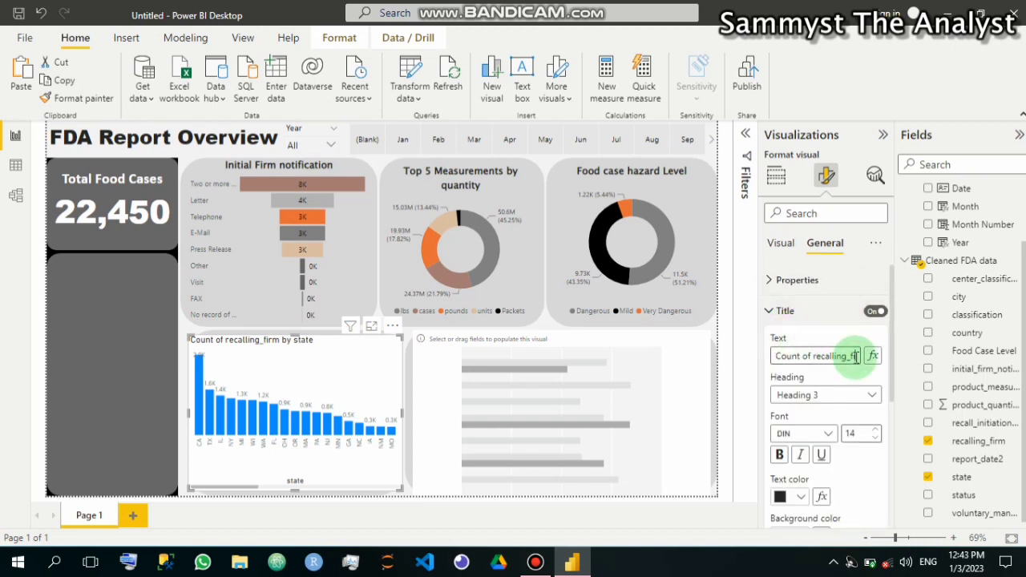
drag(856, 357, 792, 354)
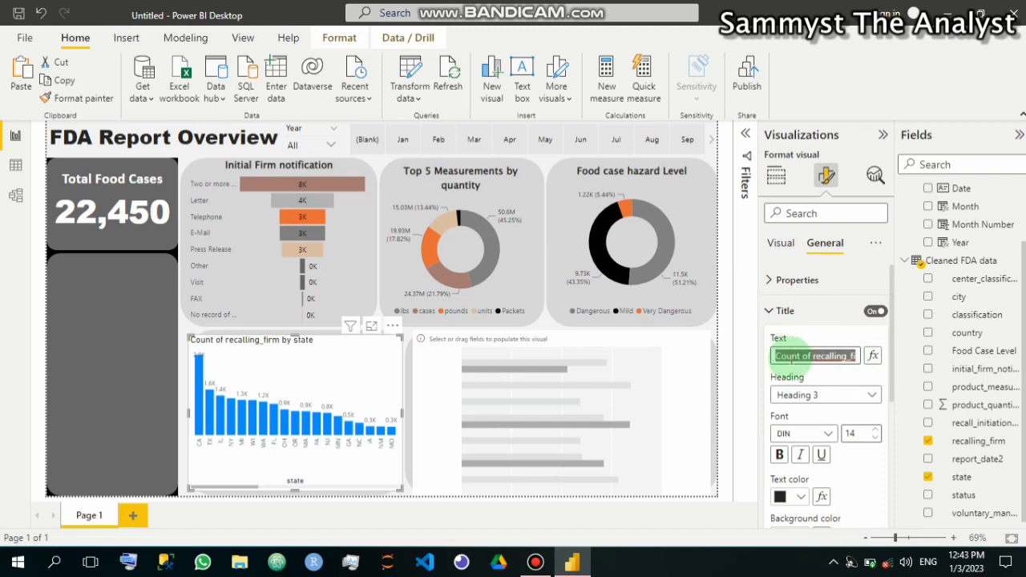
key(BackSpace)
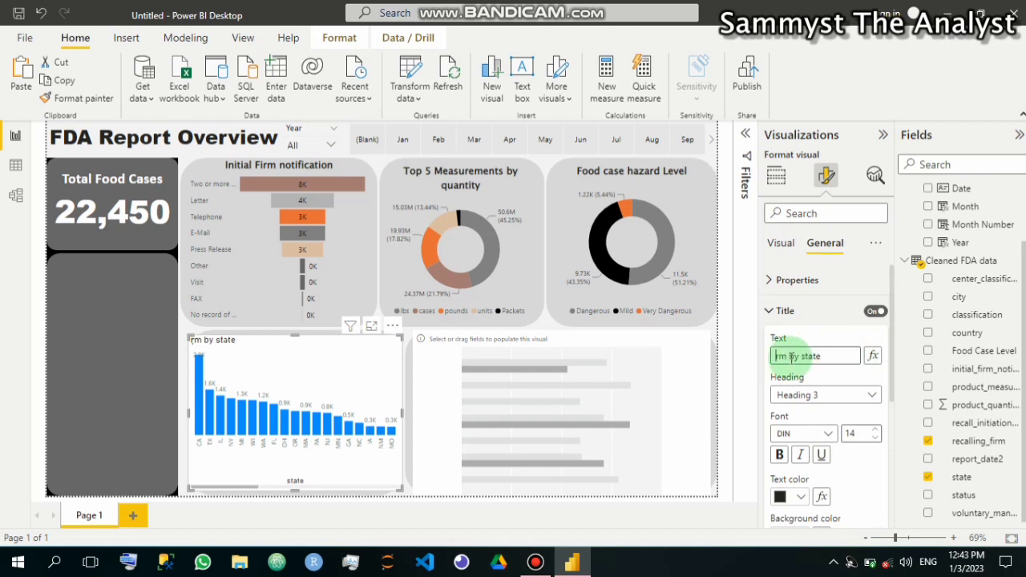
shift+click(833, 356)
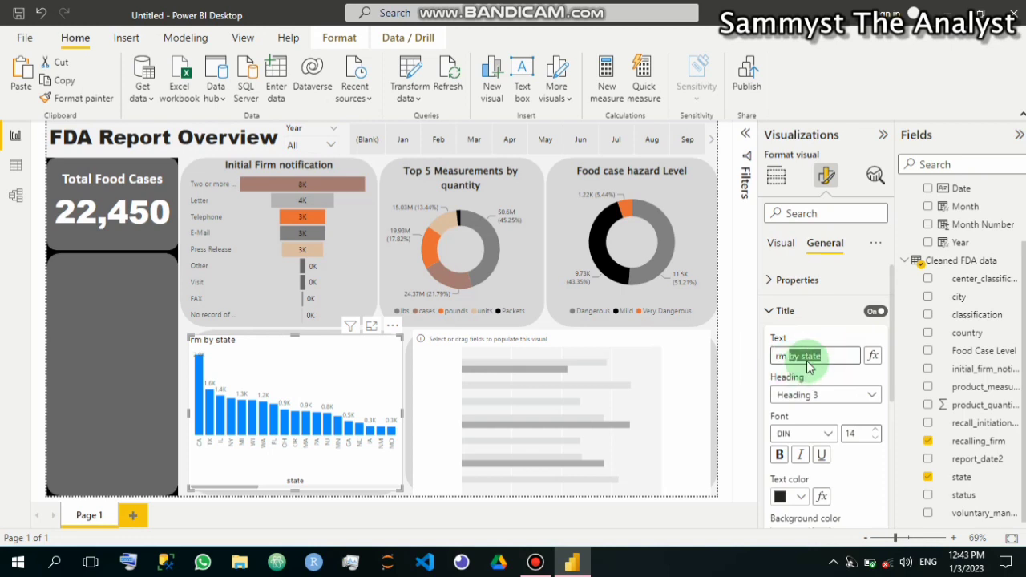
key(ctrl+a)
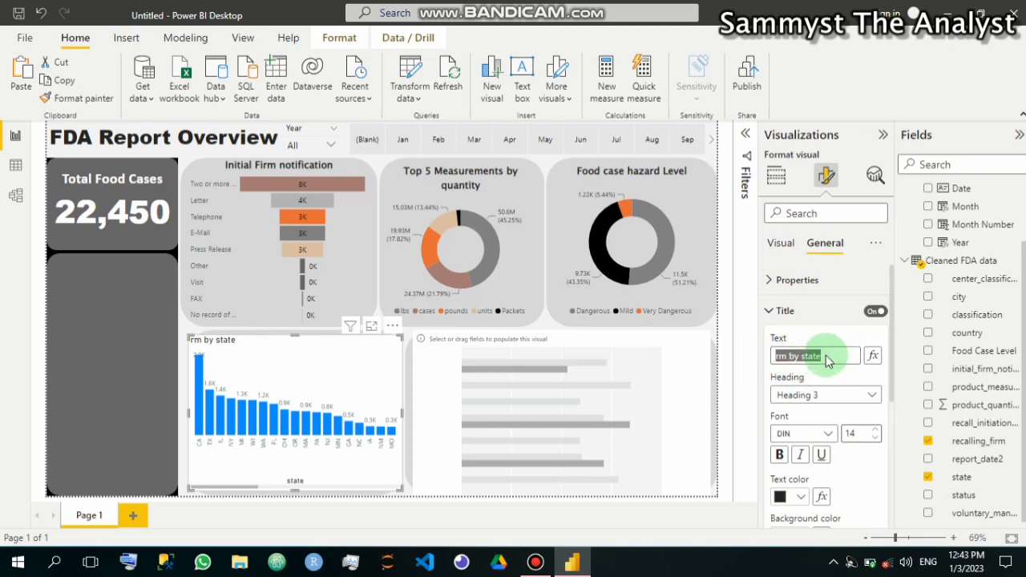
text(S)
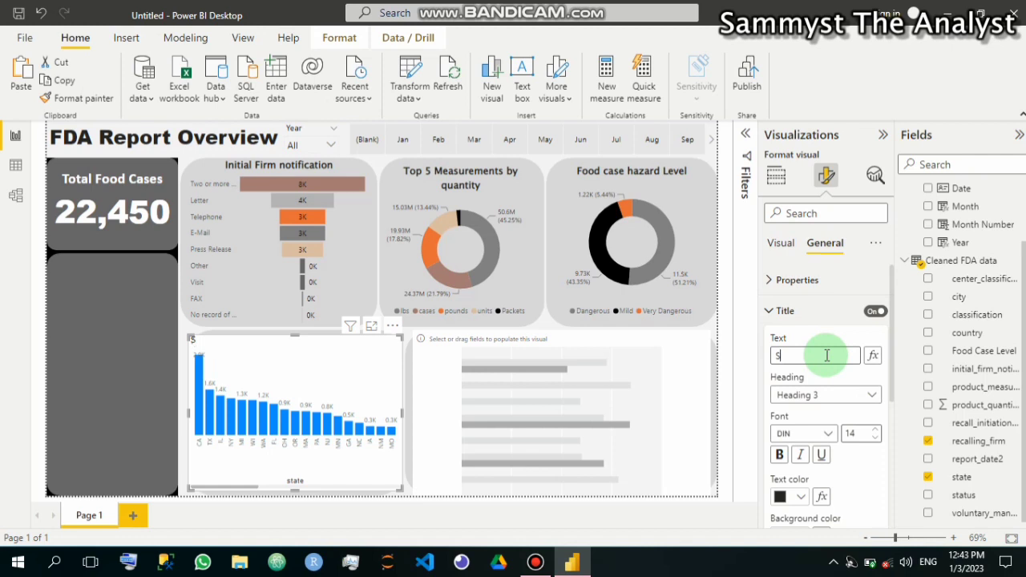
text(tates)
text(by)
text(R)
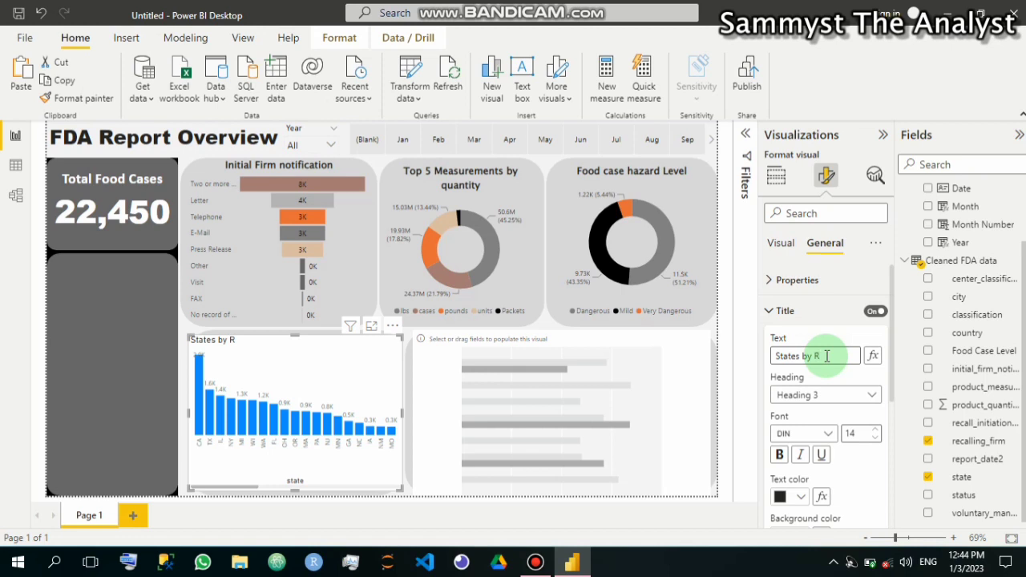
key(BackSpace)
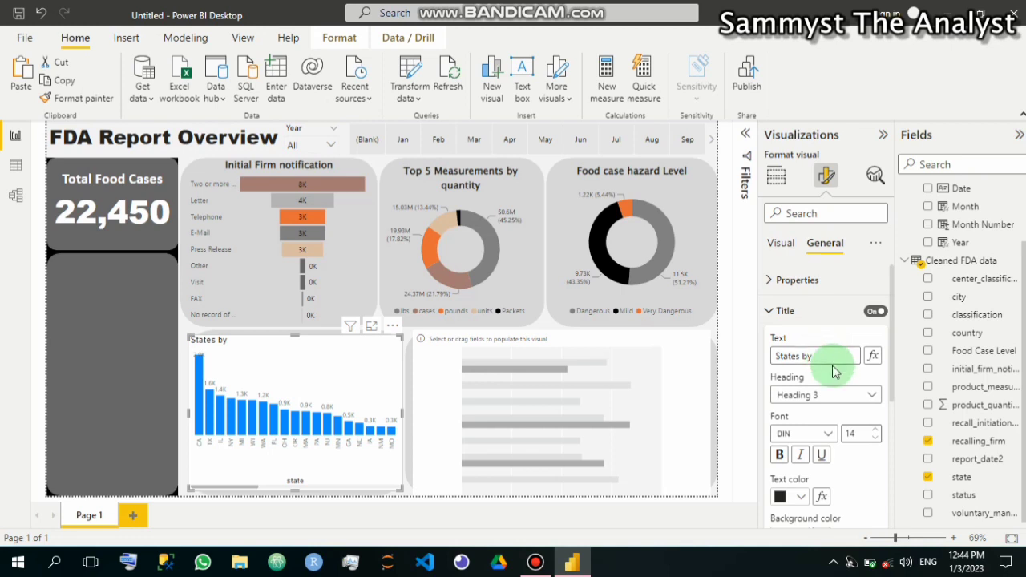
click(774, 313)
Add the Food Case Level field as the legend of the States by column chart
click(777, 244)
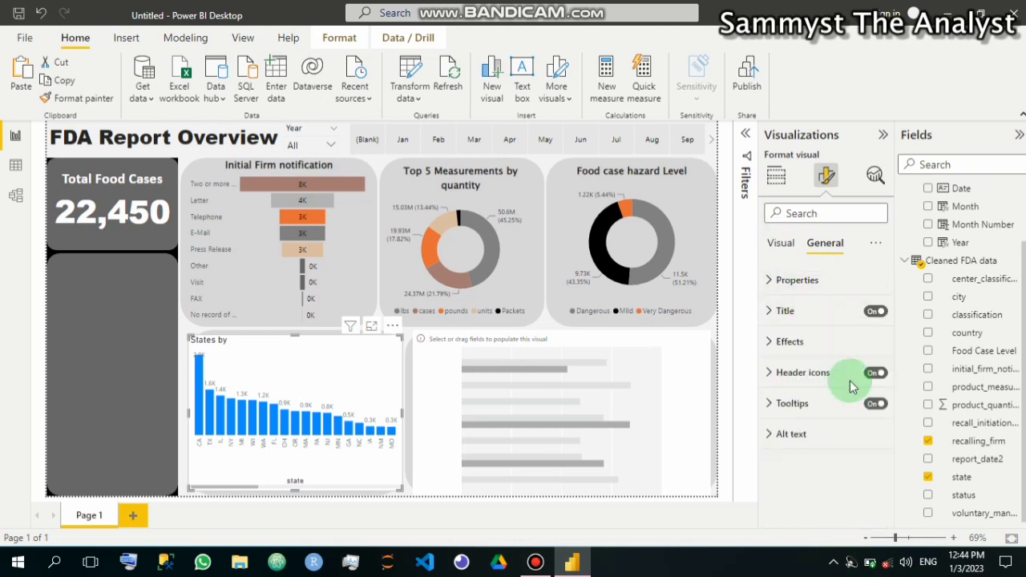
click(776, 180)
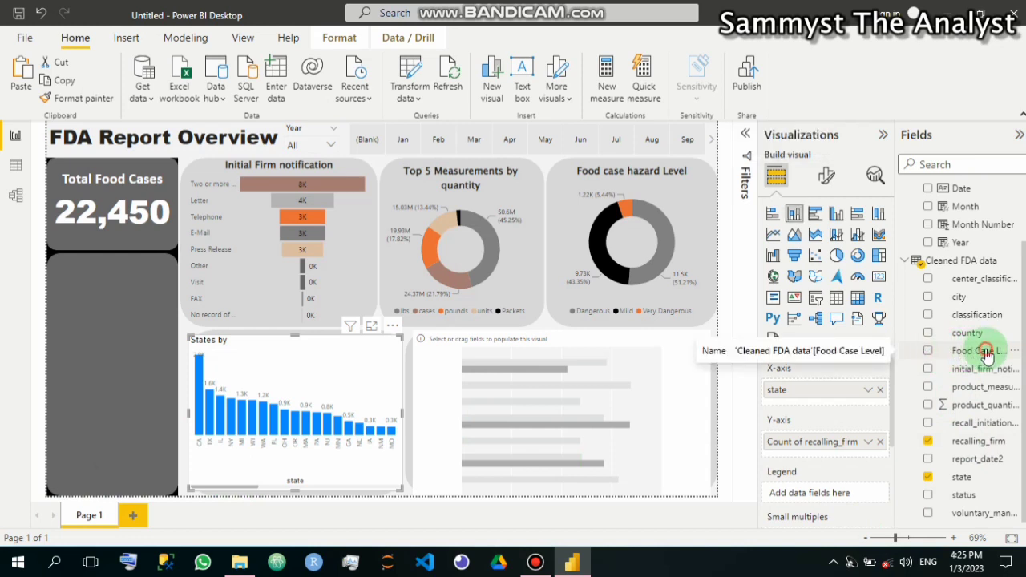
drag(986, 357, 846, 493)
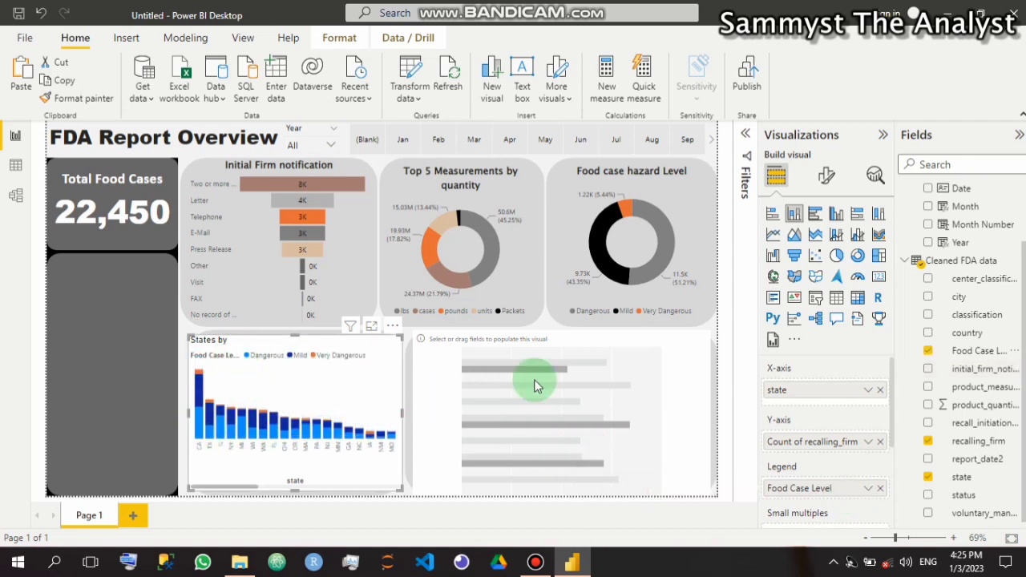
Copy the formatting of the Top 5 Measurements by quantity donut chart onto the States by column chart with Format painter
click(827, 180)
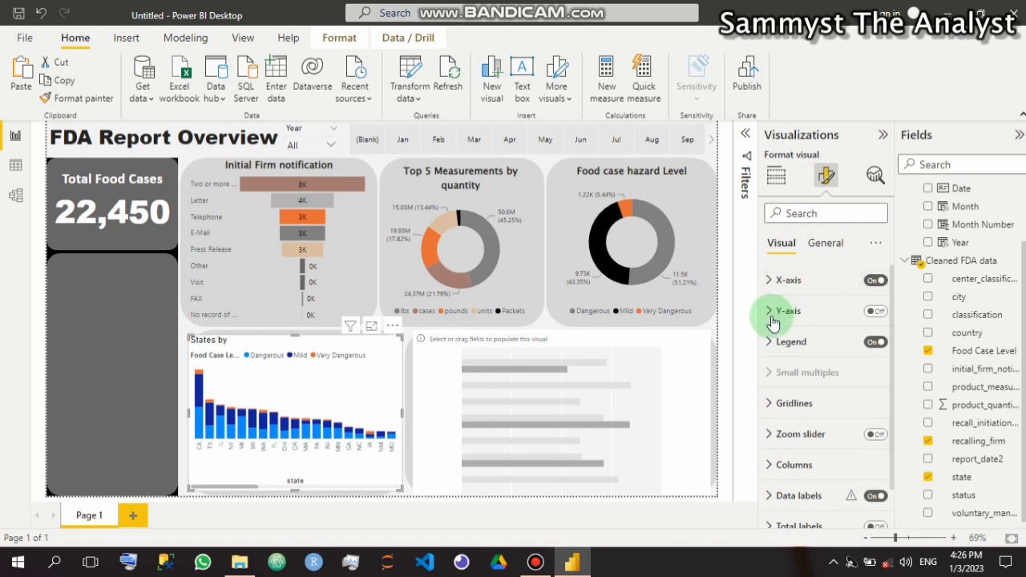
click(819, 248)
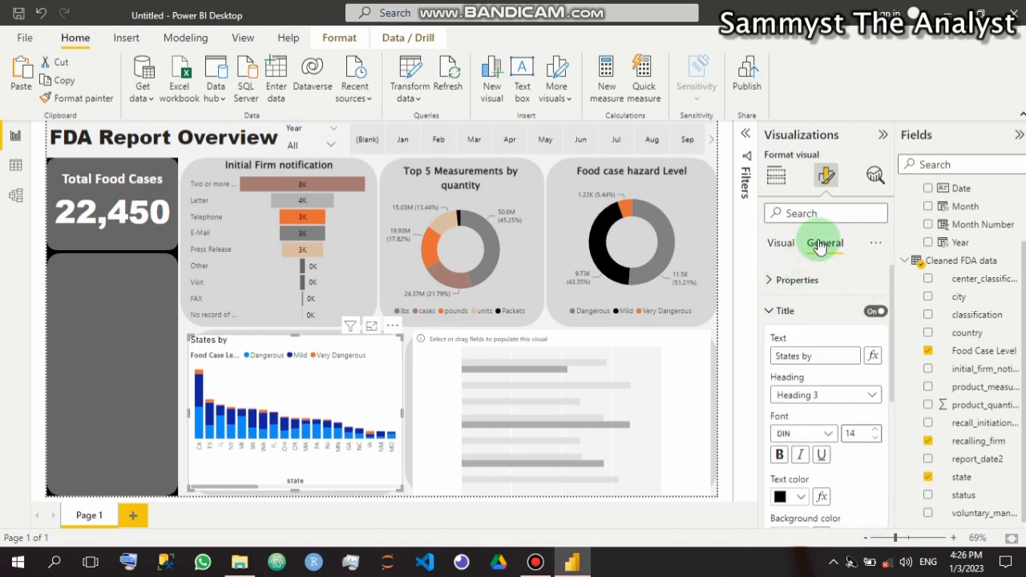
click(472, 178)
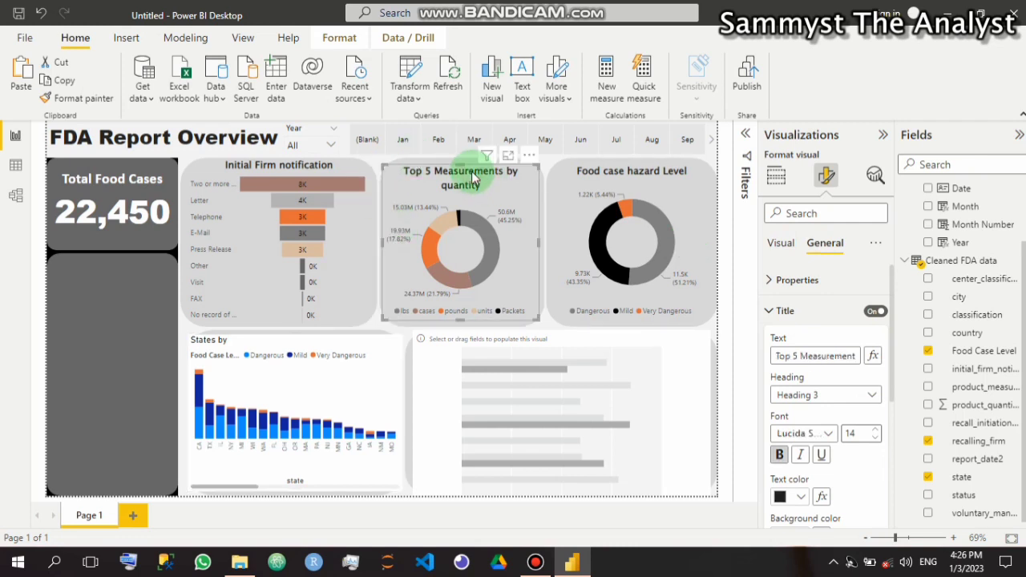
click(84, 99)
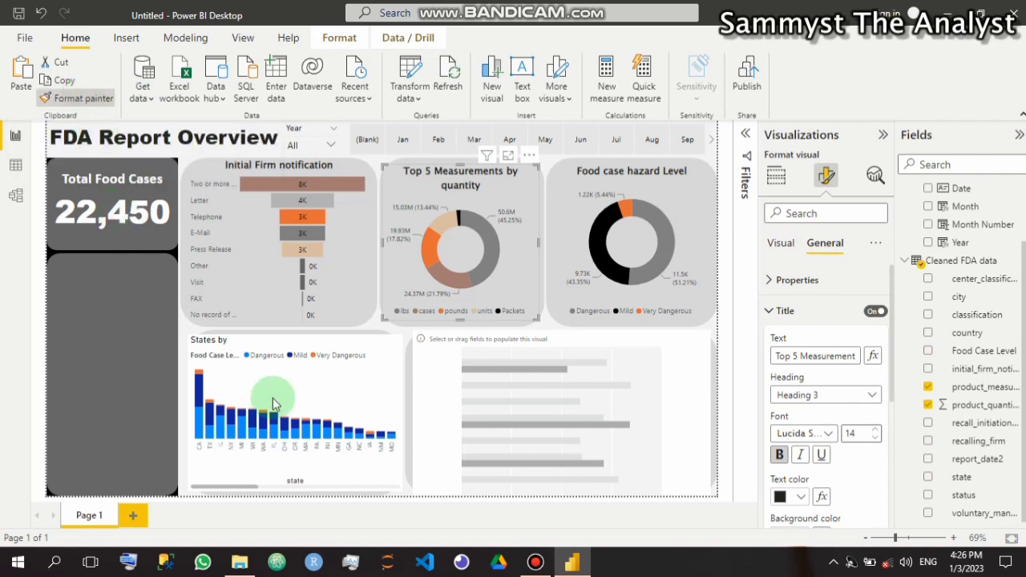
click(231, 340)
click(232, 340)
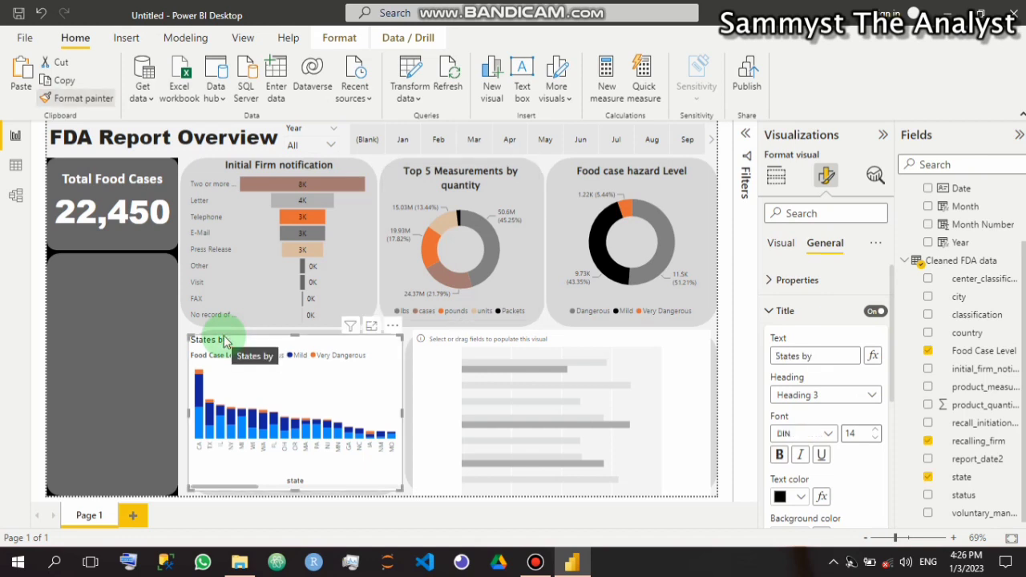
click(231, 340)
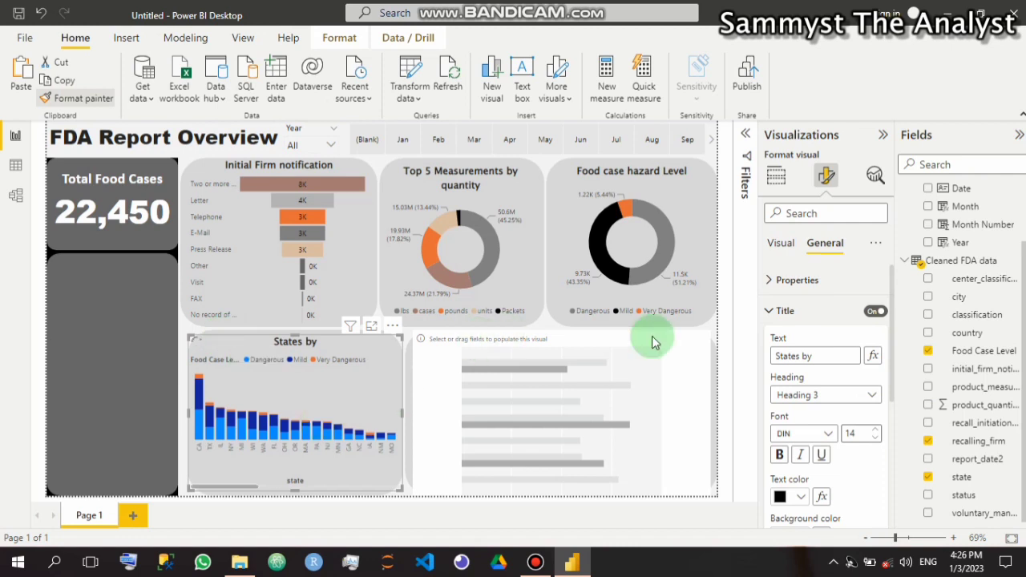
Complete the column chart's title so that it reads "States by Level"
click(819, 357)
text(Le)
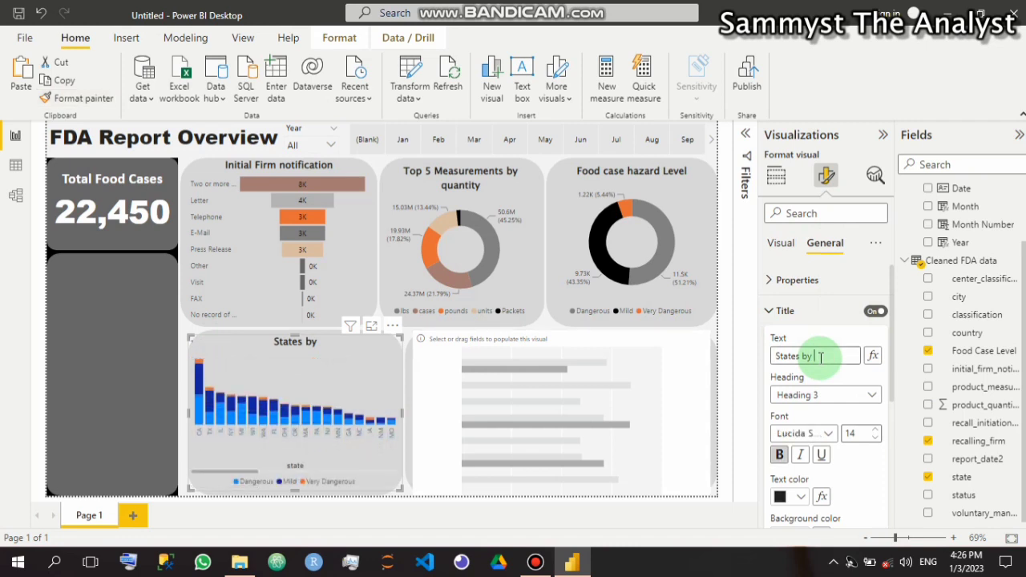
text(vel)
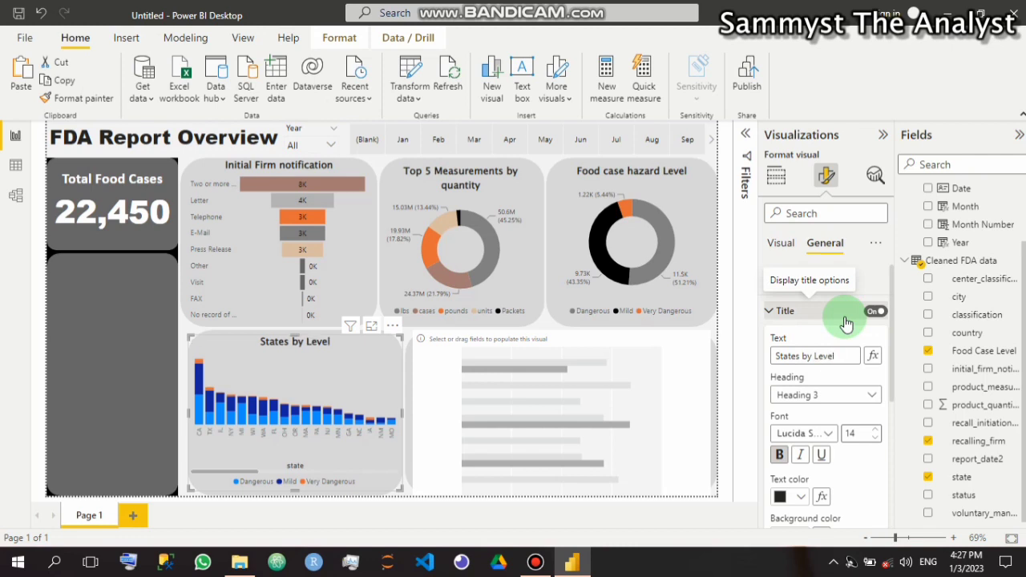
Extend the column chart's title so that it reads "States by Level of Food Toxicity"
text( of)
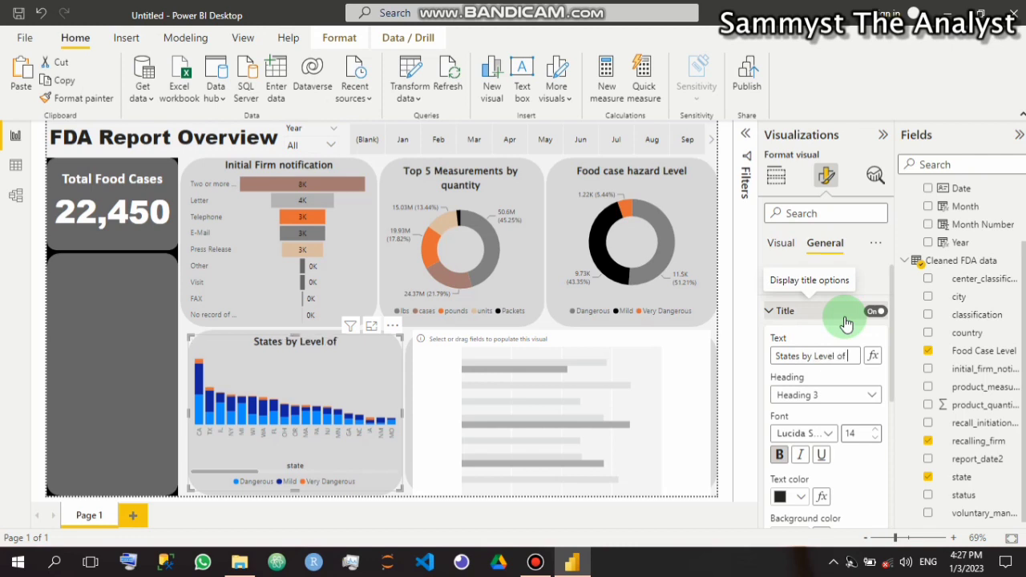
text( Fo)
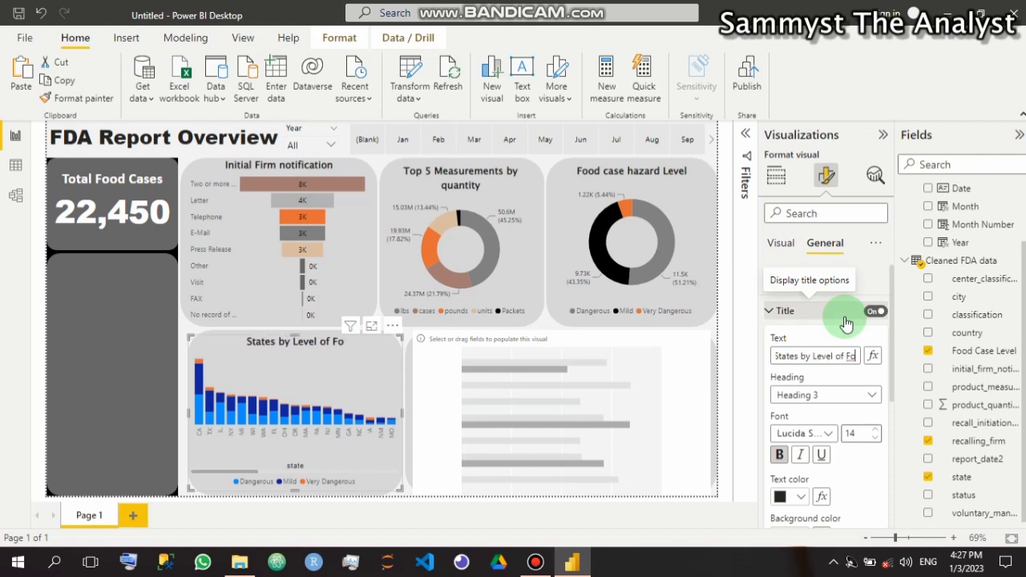
text(od)
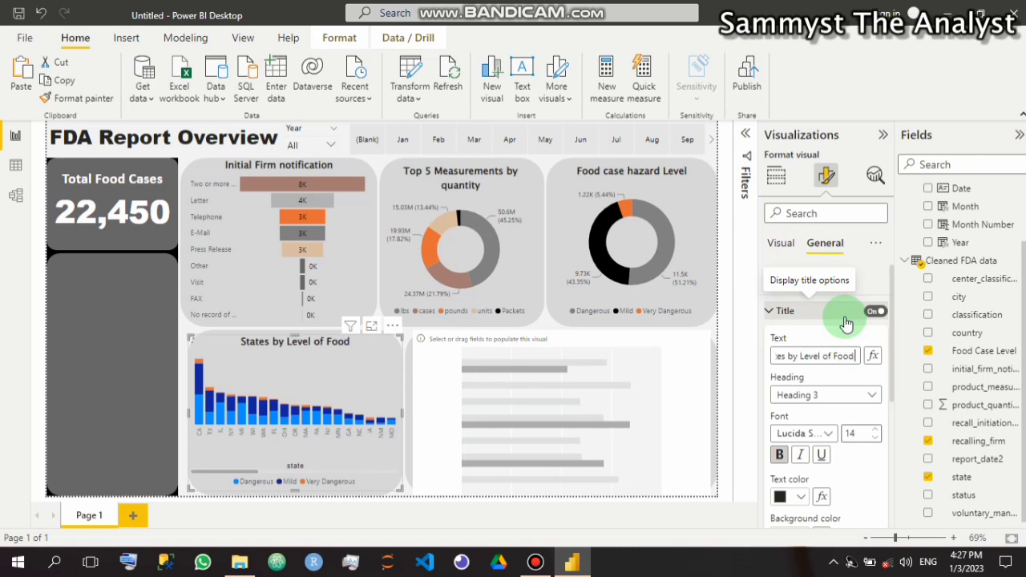
text( T)
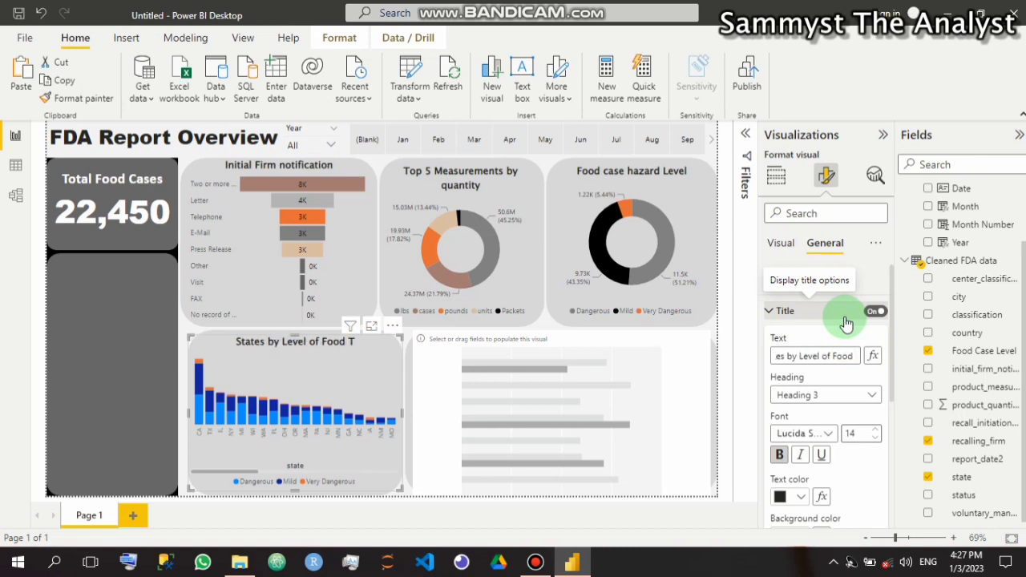
text(oxi)
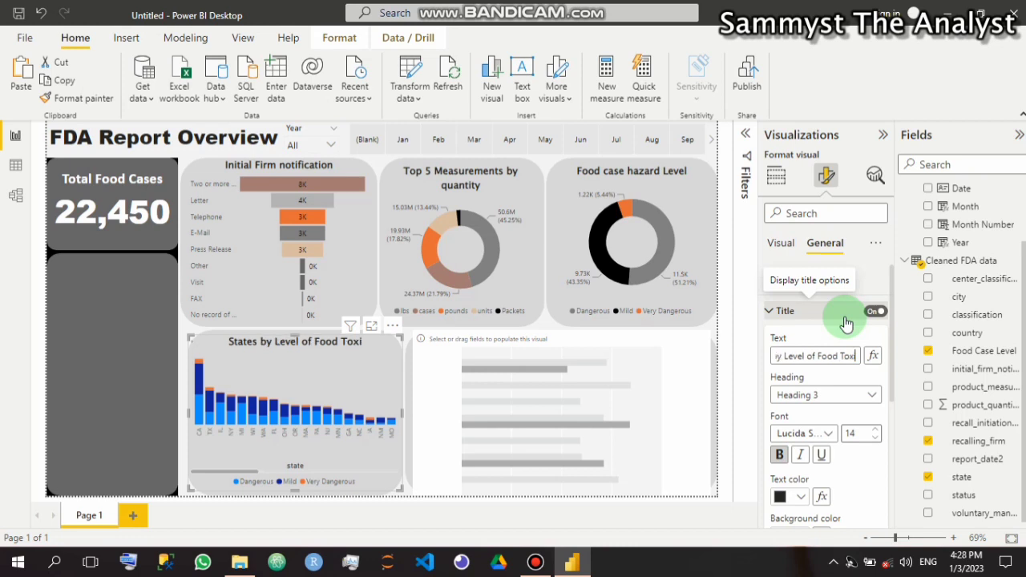
text(city)
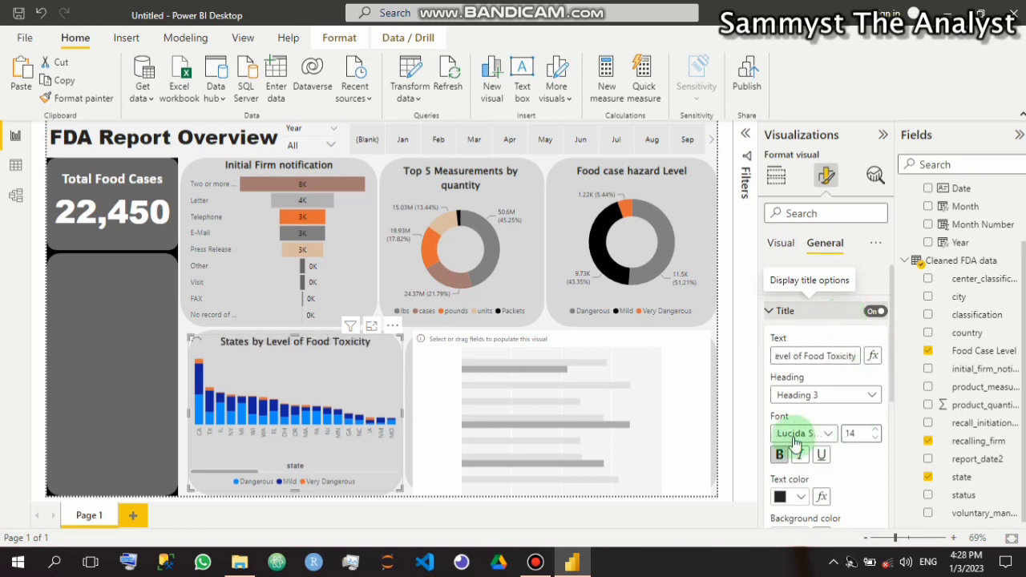
click(777, 455)
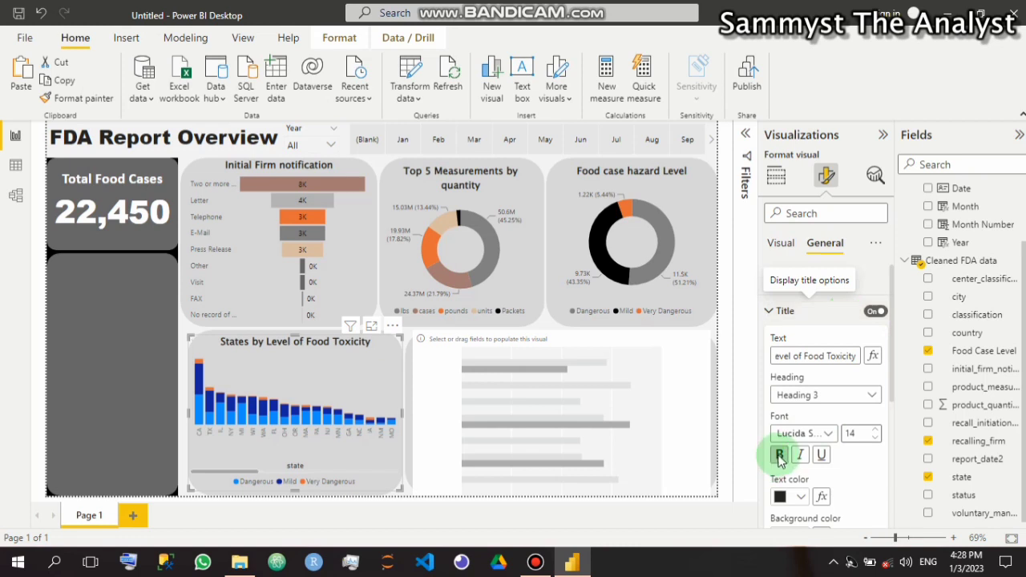
scroll(855, 480, down, 2)
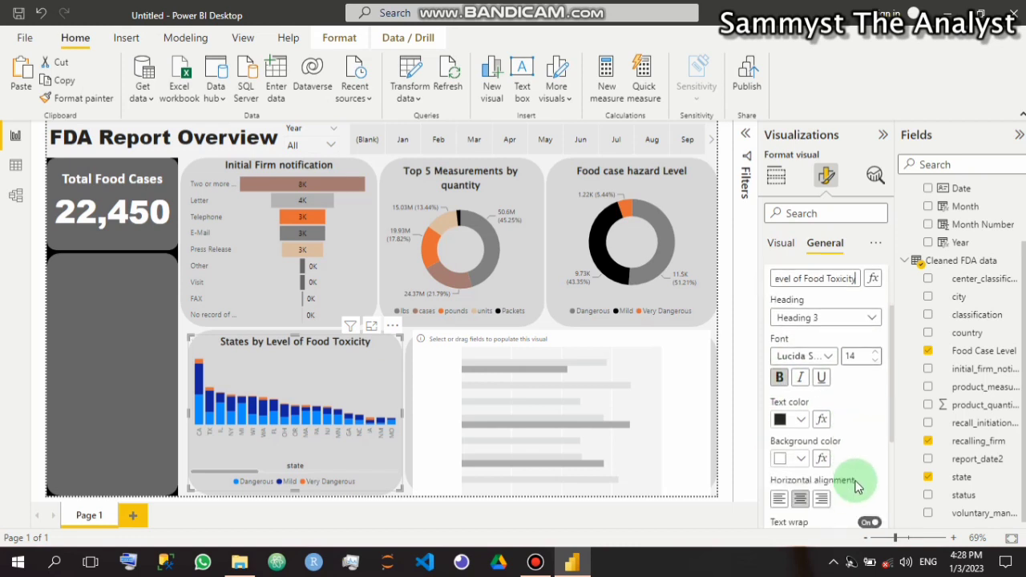
scroll(850, 441, down, 2)
scroll(851, 440, down, 1)
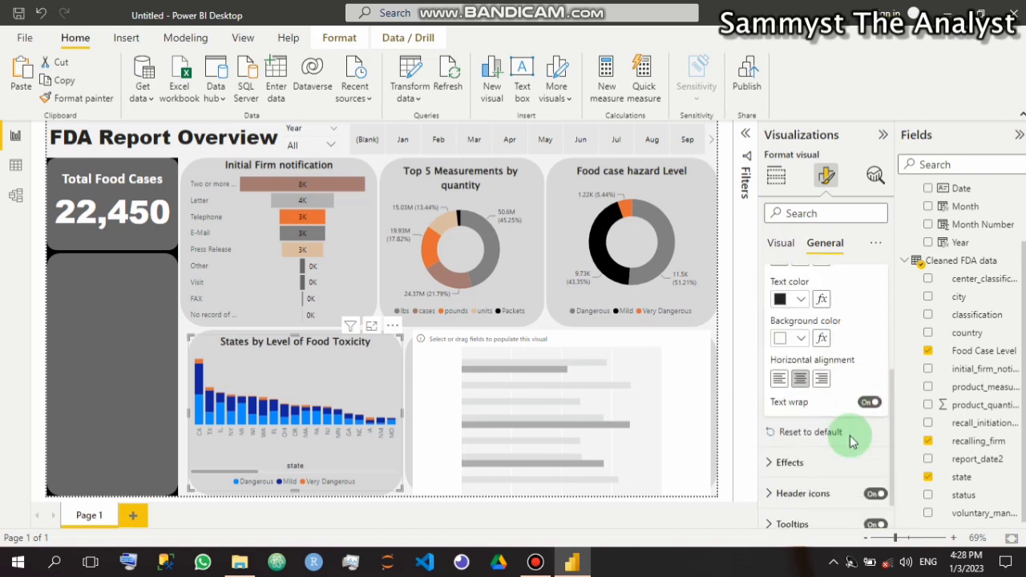
scroll(850, 435, up, 5)
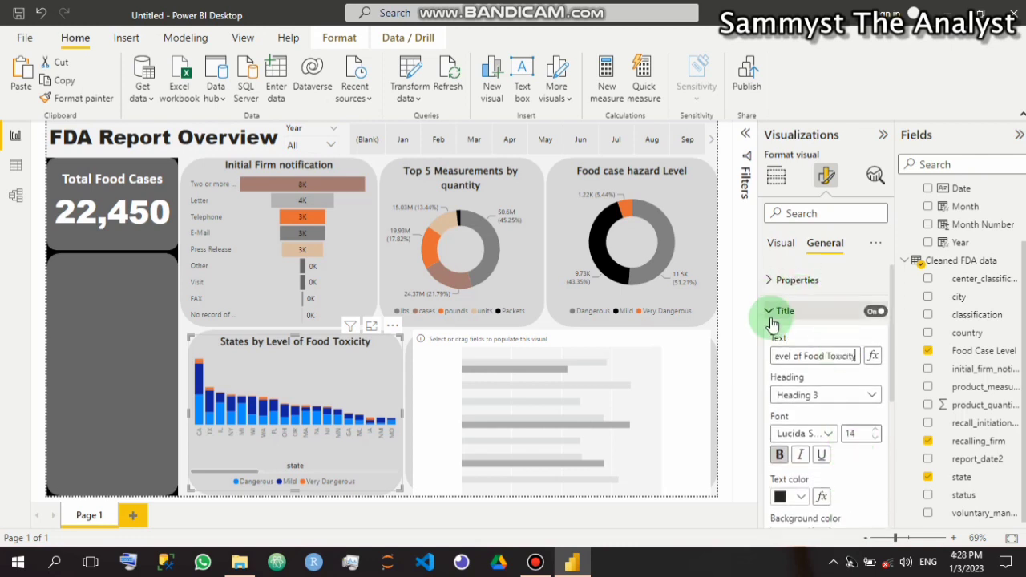
click(770, 315)
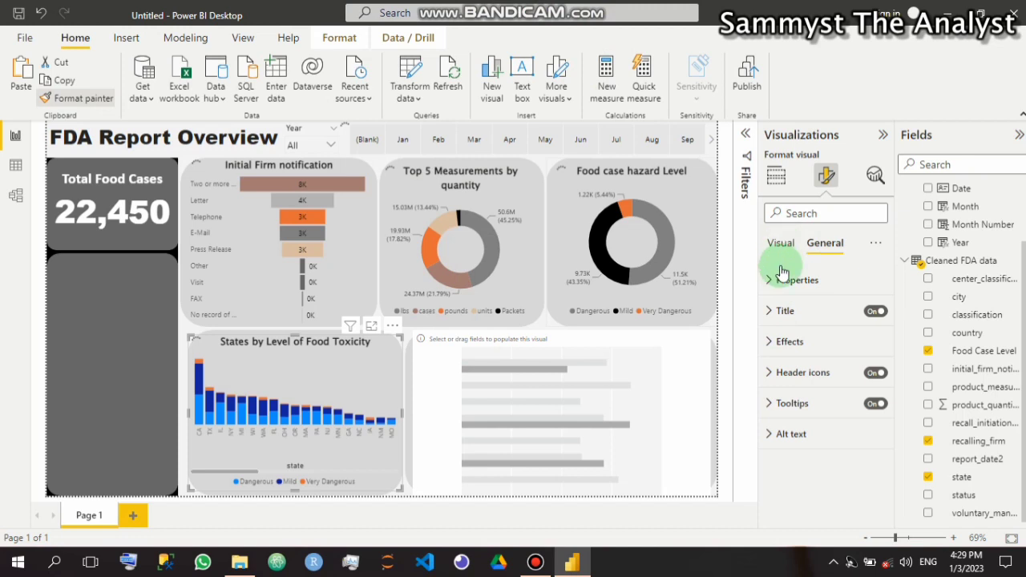
Turn on data labels for the States by Level of Food Toxicity column chart and open their settings
click(781, 265)
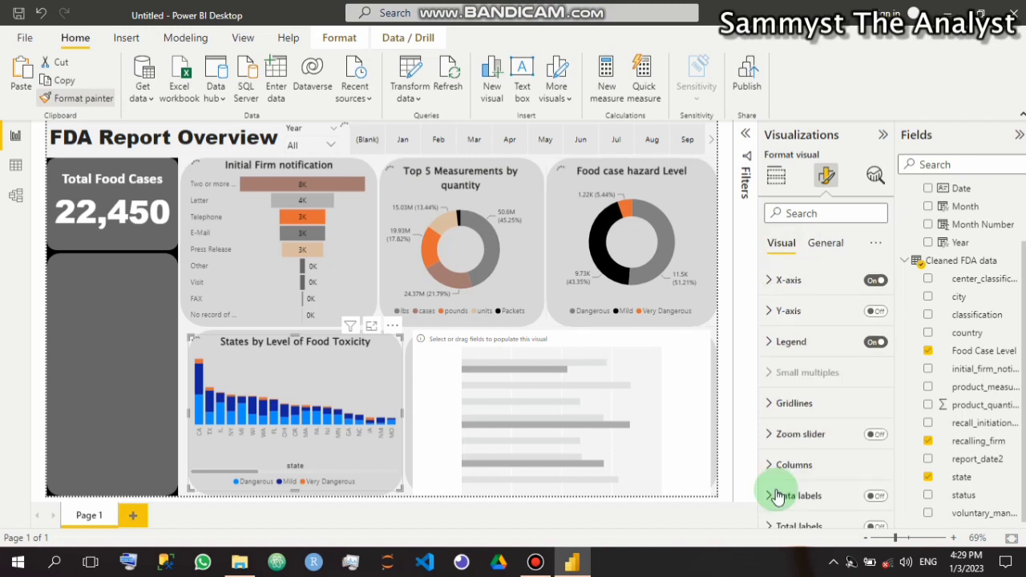
click(876, 497)
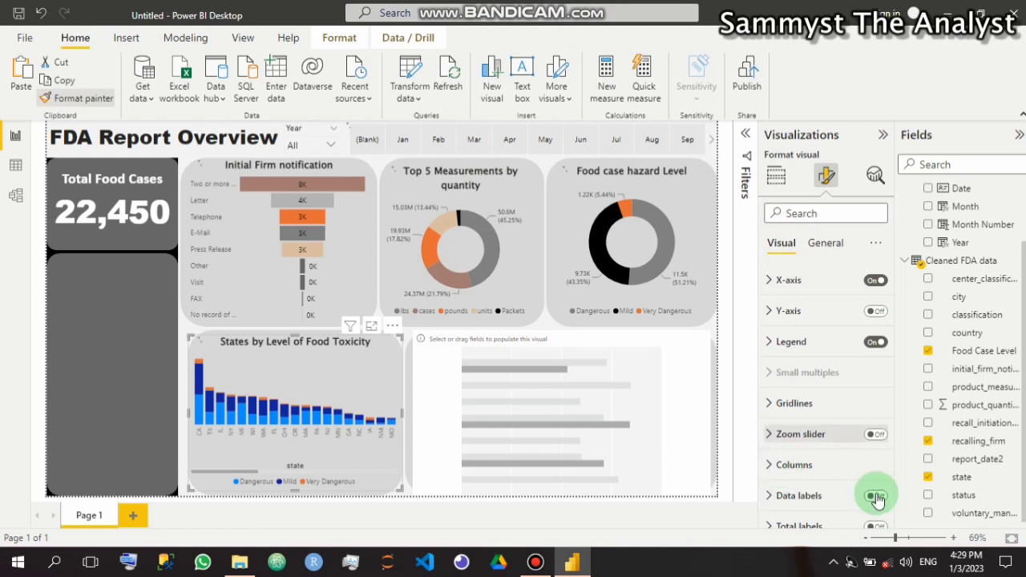
scroll(874, 492, down, 1)
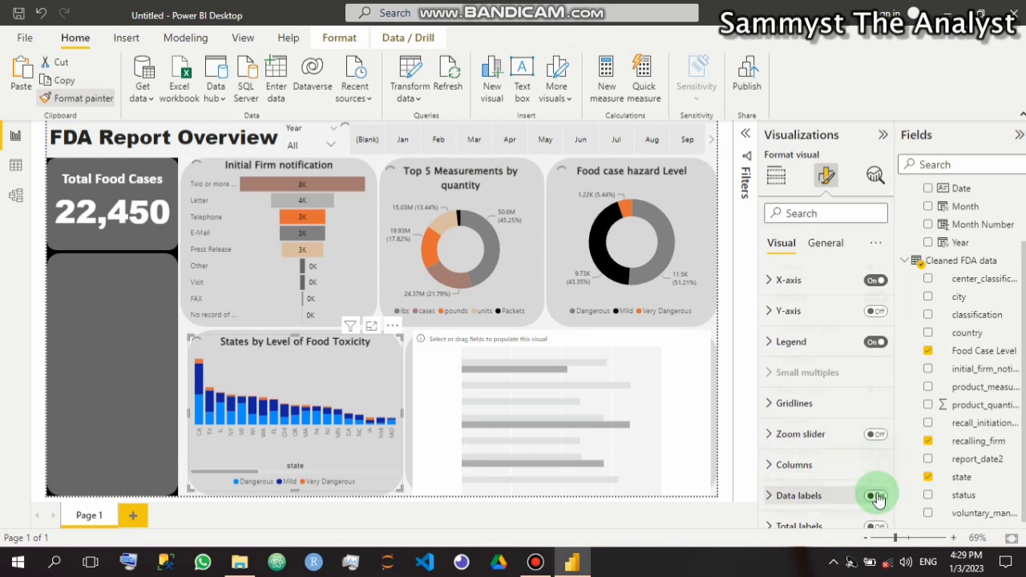
click(879, 453)
mouse_move(583, 12)
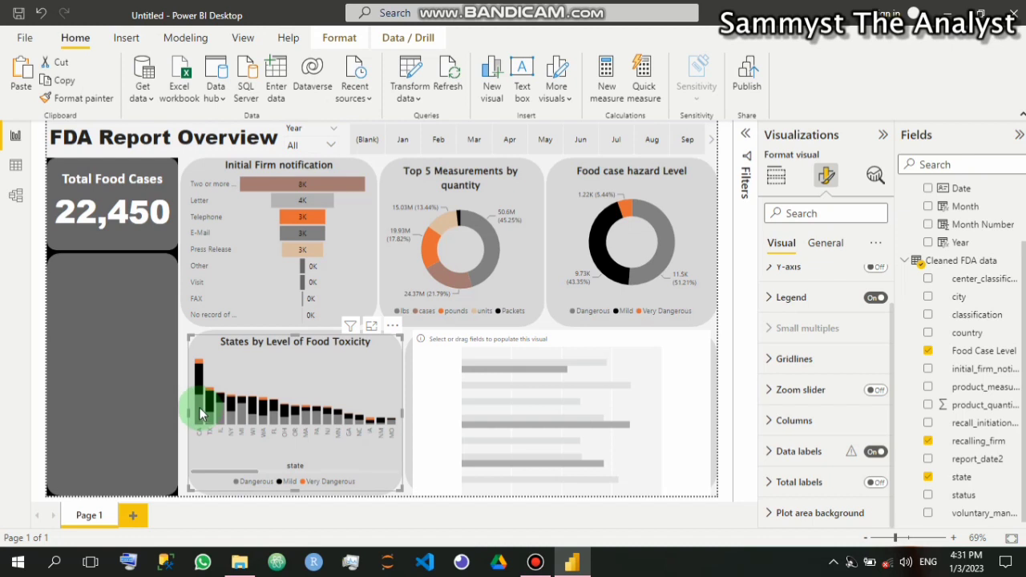
mouse_move(202, 415)
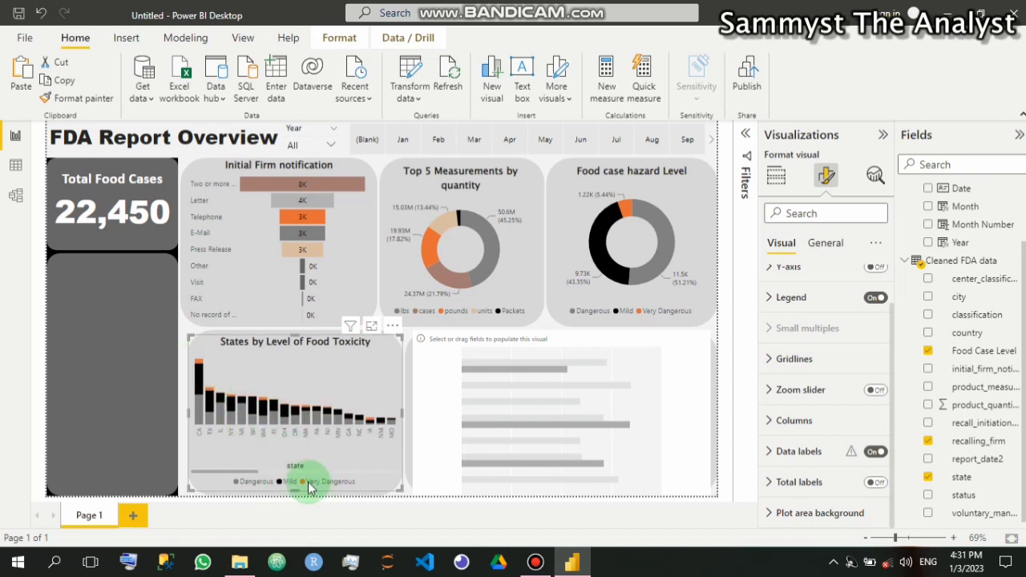
click(771, 454)
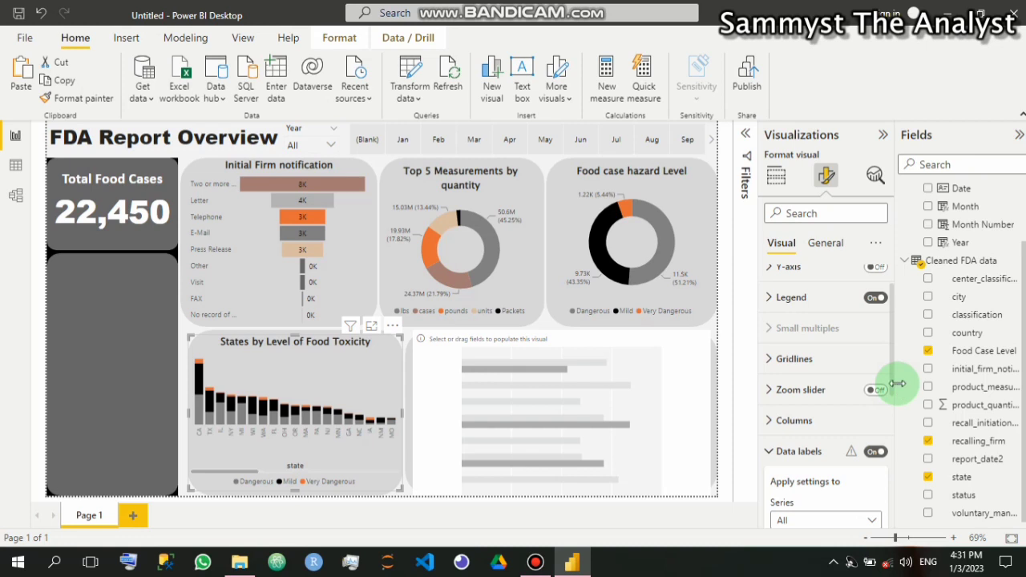
scroll(896, 383, down, 2)
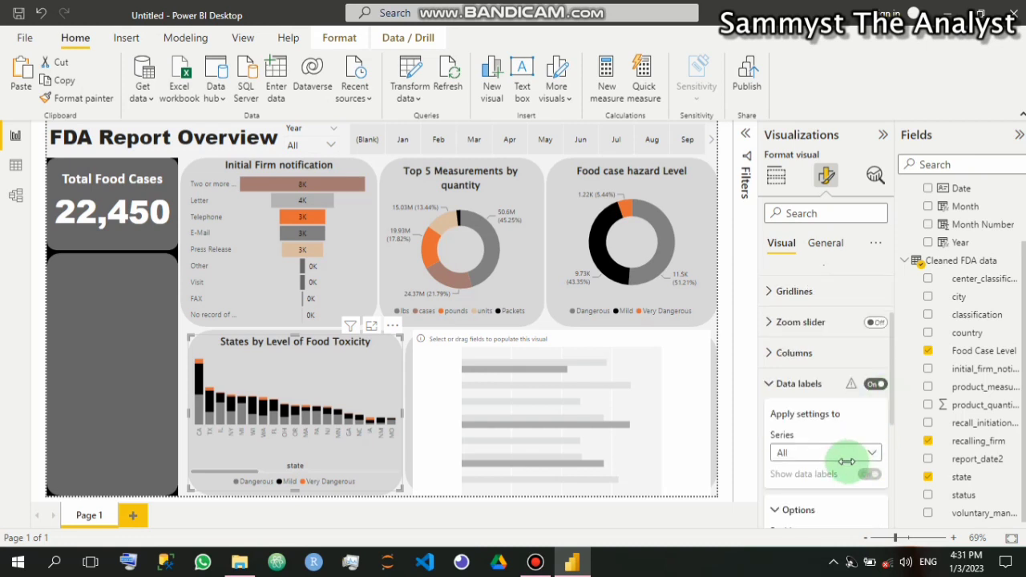
scroll(850, 469, down, 3)
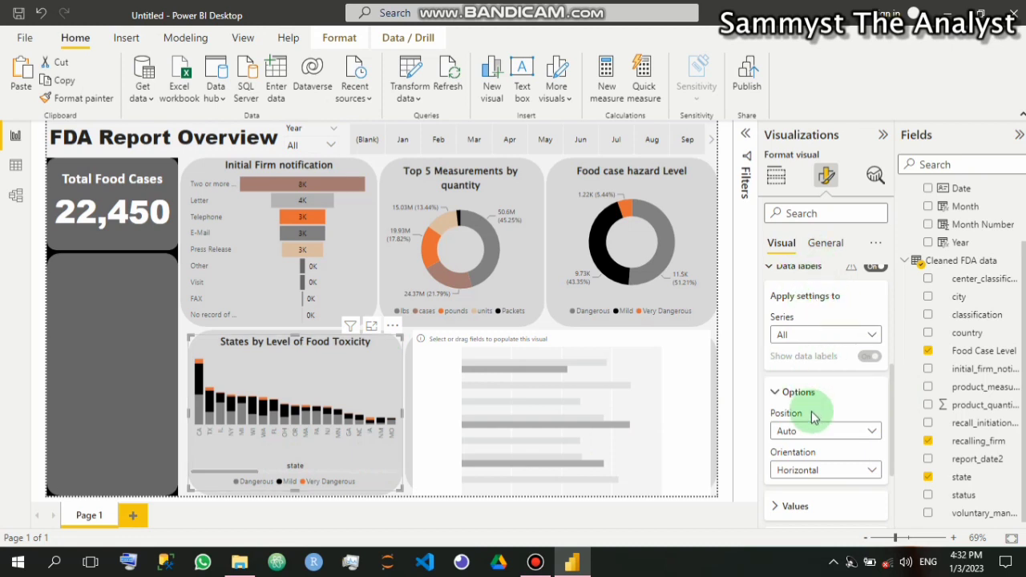
scroll(856, 311, up, 3)
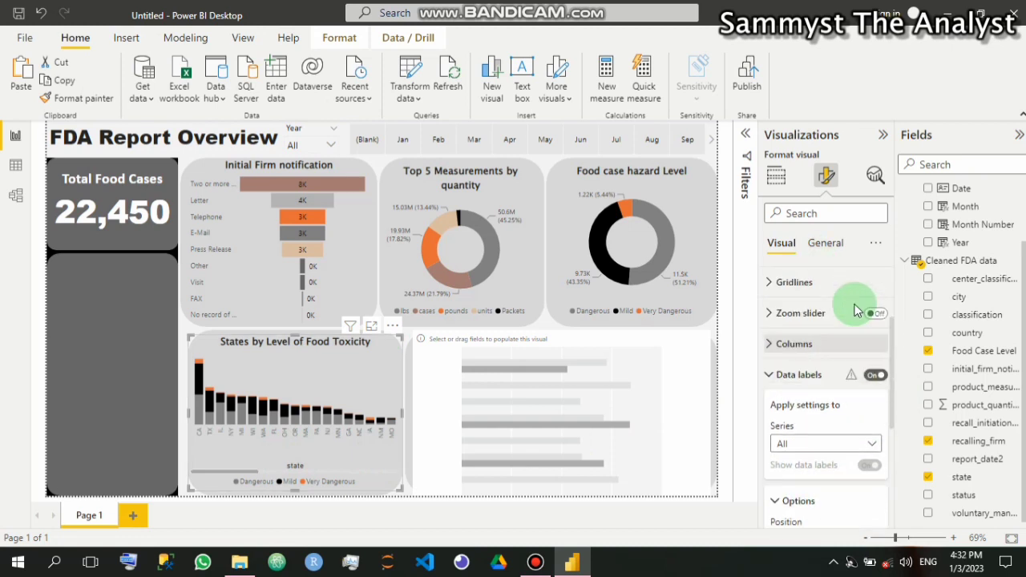
Turn off the X-axis title of the States by Level of Food Toxicity column chart
scroll(856, 312, up, 3)
click(772, 279)
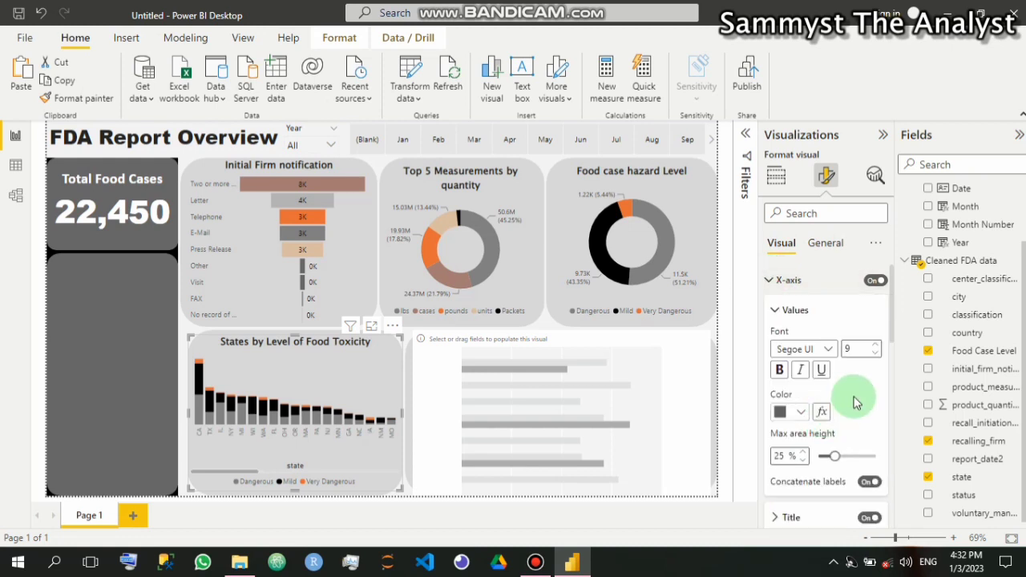
scroll(854, 404, down, 3)
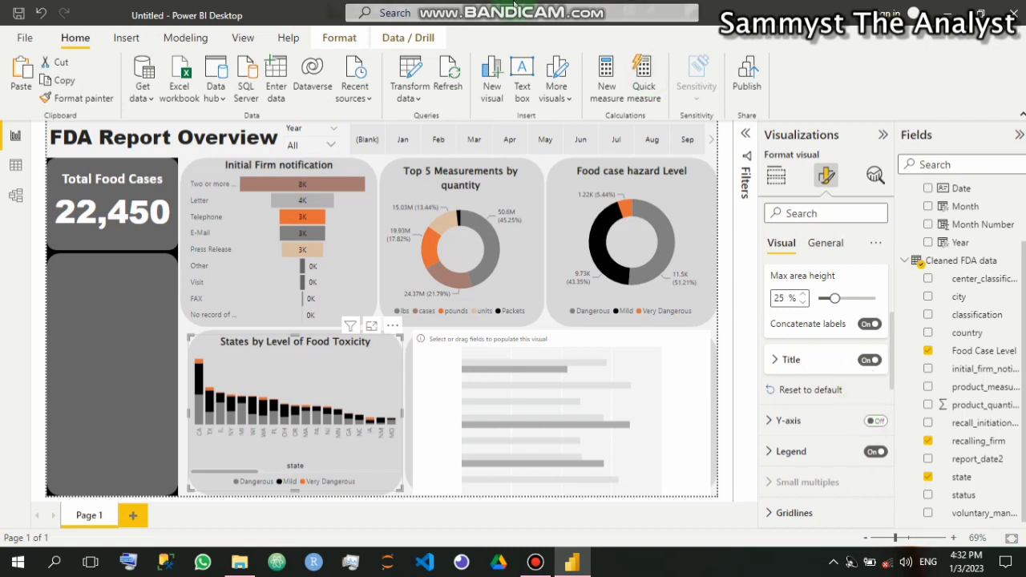
mouse_move(553, 6)
click(584, 17)
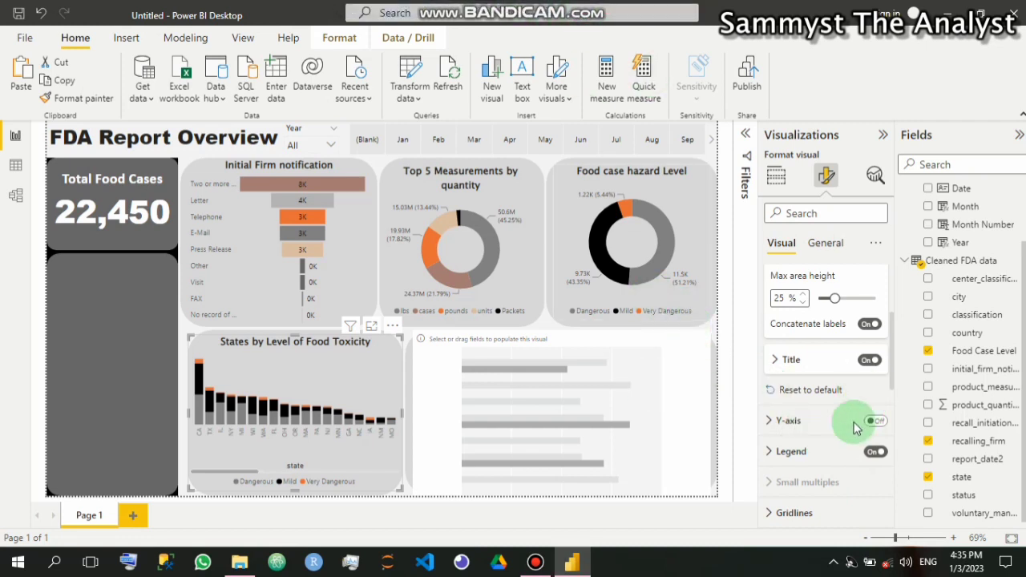
click(869, 361)
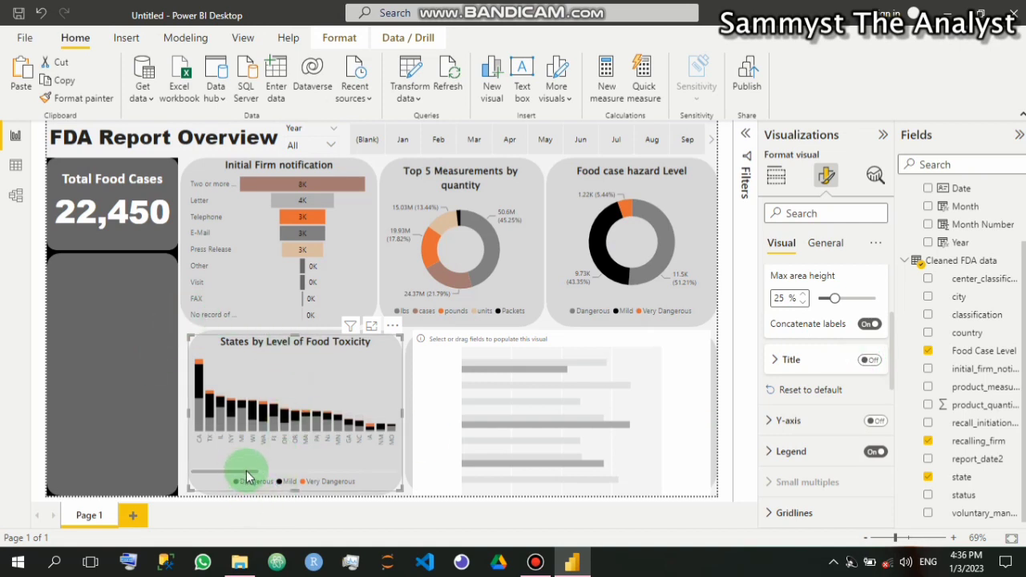
Set the column chart's state filter to the Top N type, showing the top 10 items
click(748, 135)
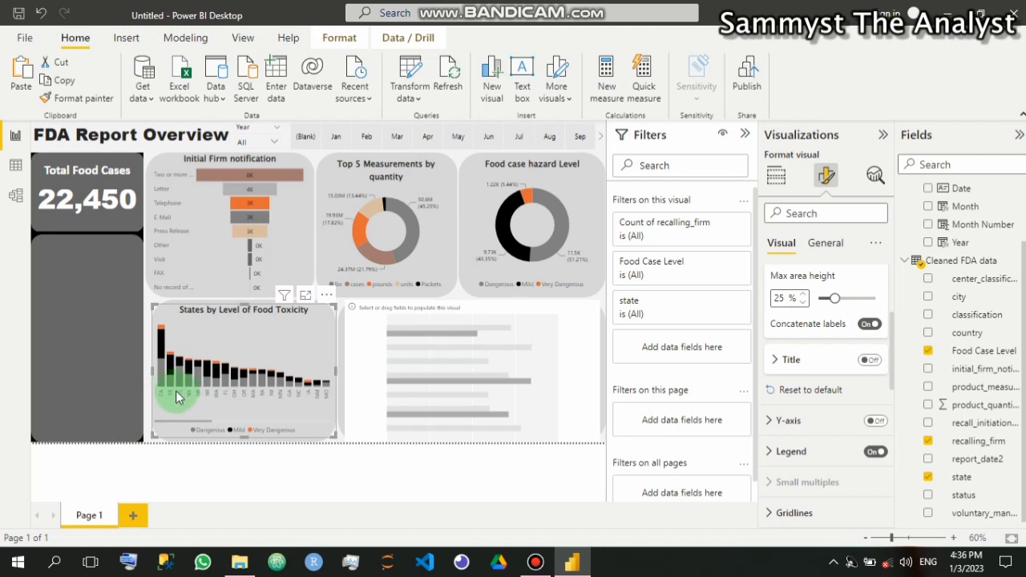
click(721, 228)
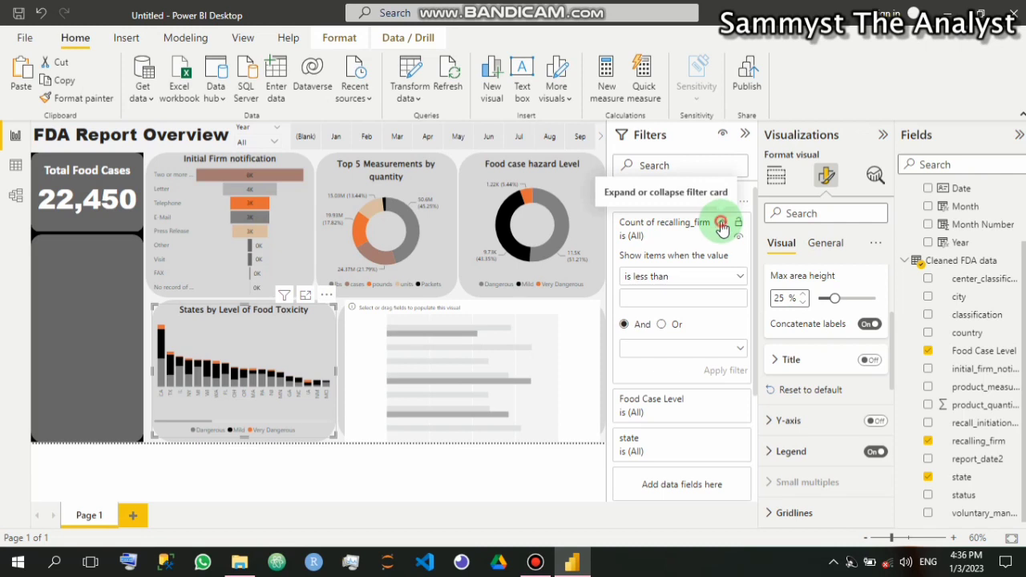
click(722, 228)
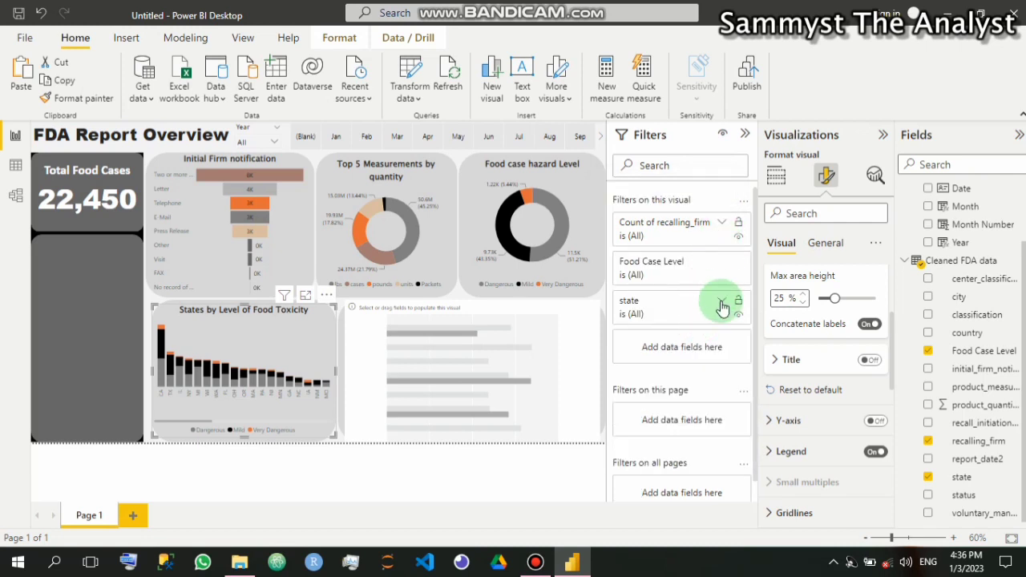
click(722, 303)
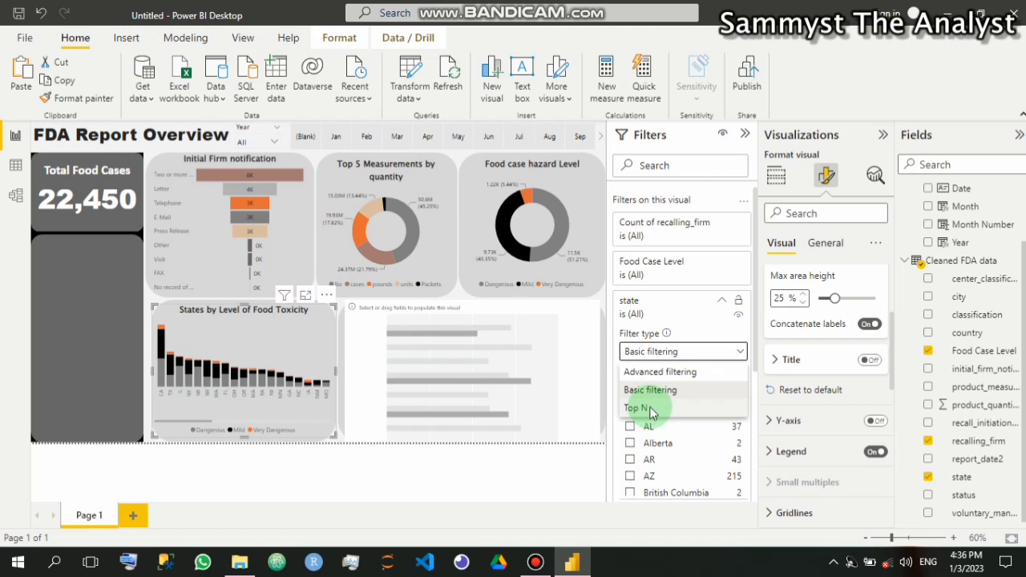
click(637, 408)
click(695, 391)
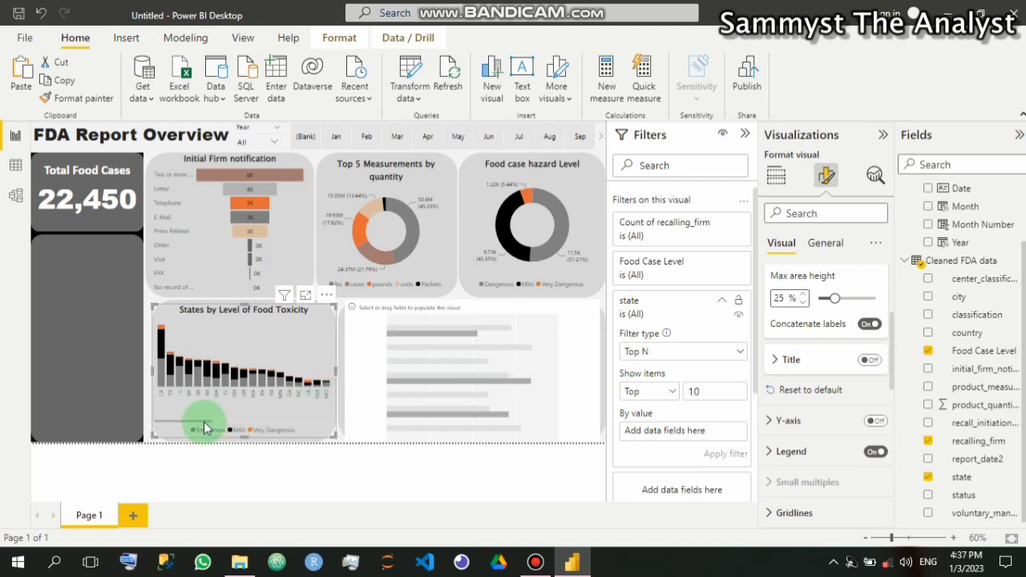
drag(206, 427, 189, 389)
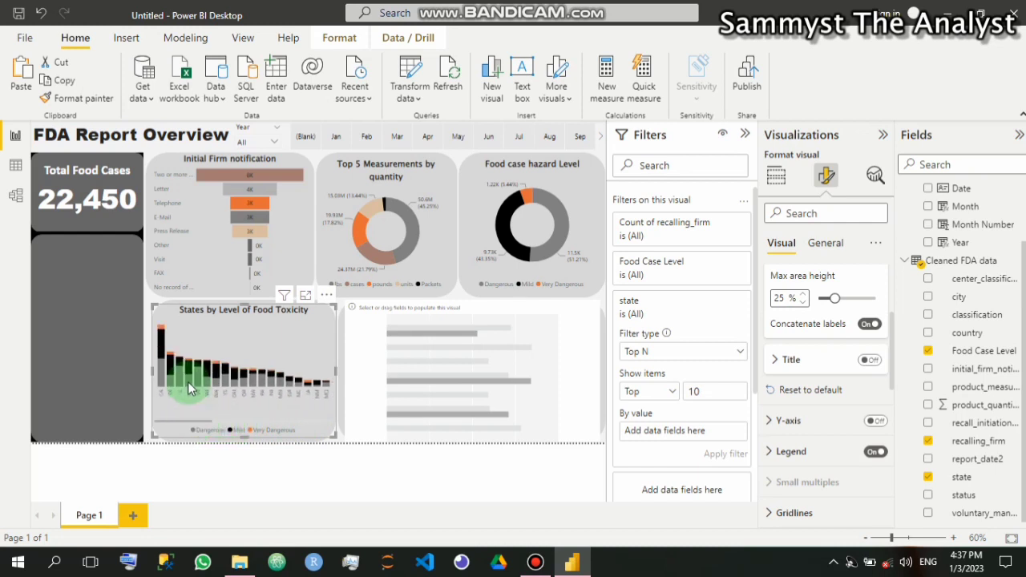
click(189, 390)
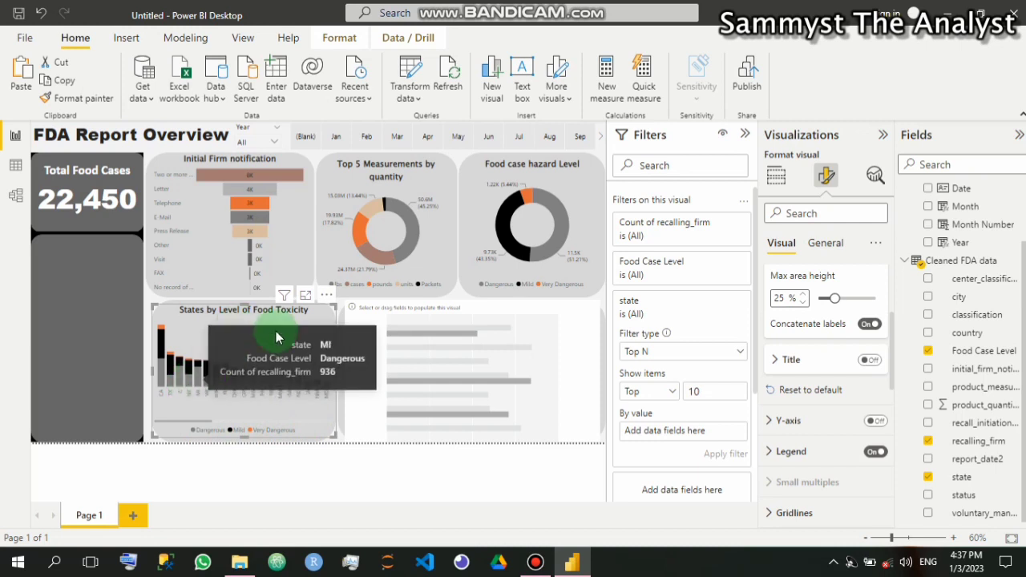
click(401, 409)
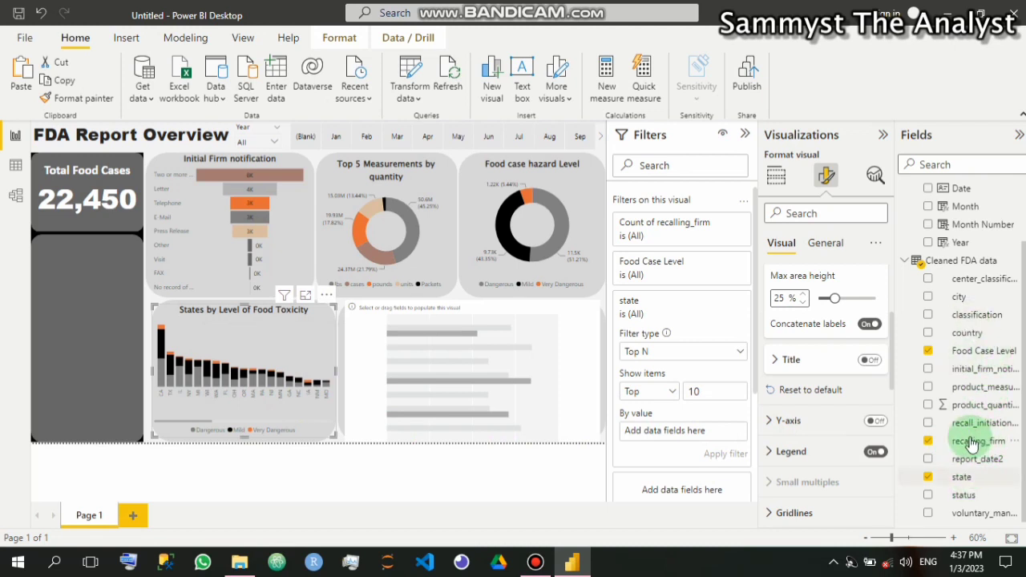
Add recalling_firm as the value that ranks the Top N state filter and aggregate it by Count
drag(912, 443, 673, 432)
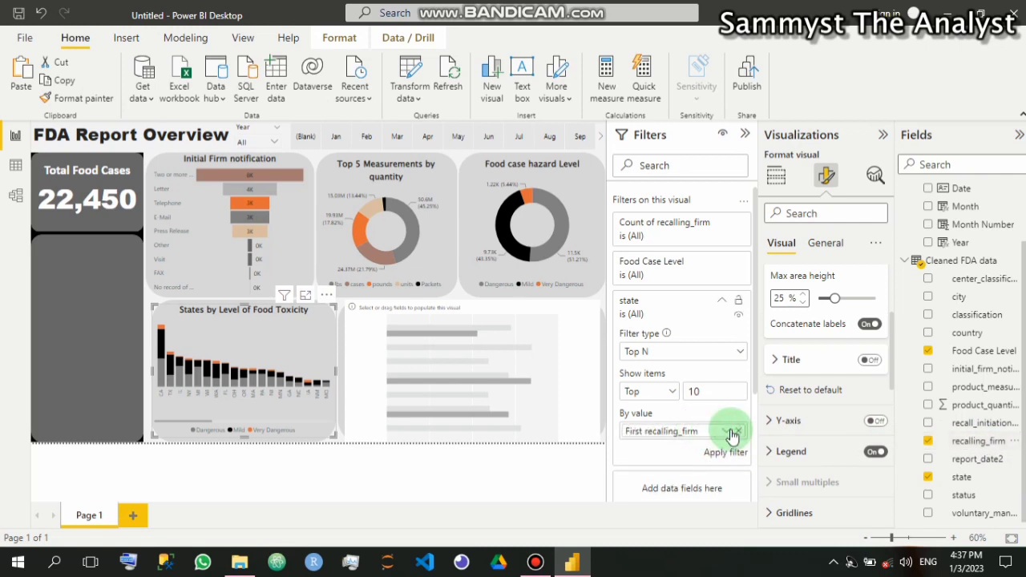
click(731, 434)
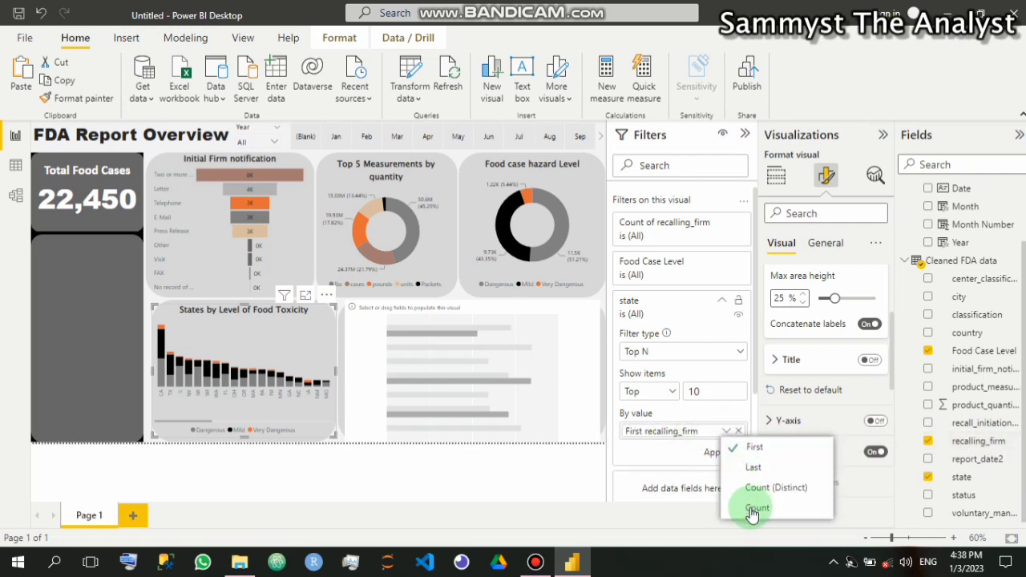
click(727, 433)
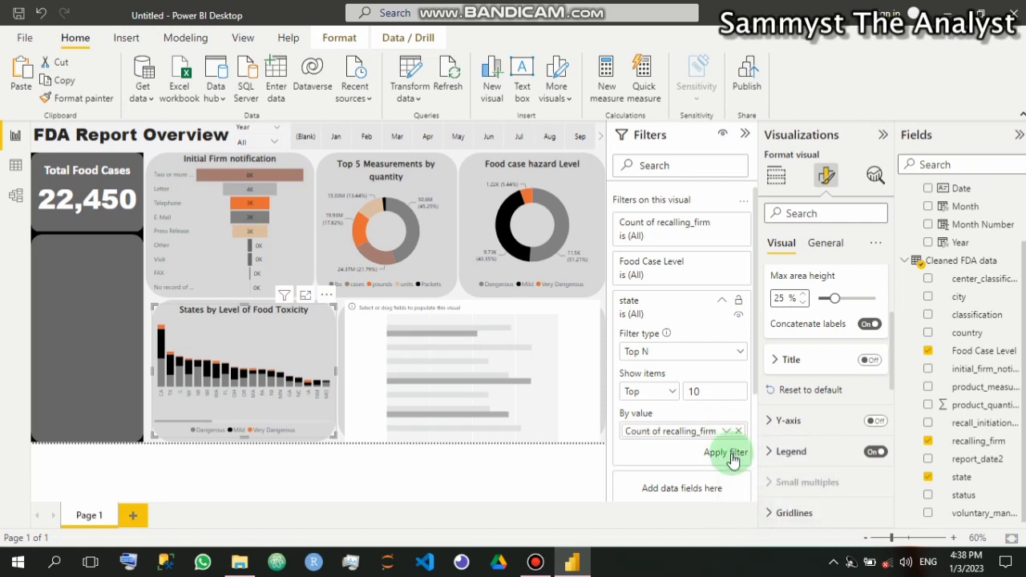
Apply the Top N state filter to the States by Level of Food Toxicity column chart and collapse its X-axis settings
click(725, 454)
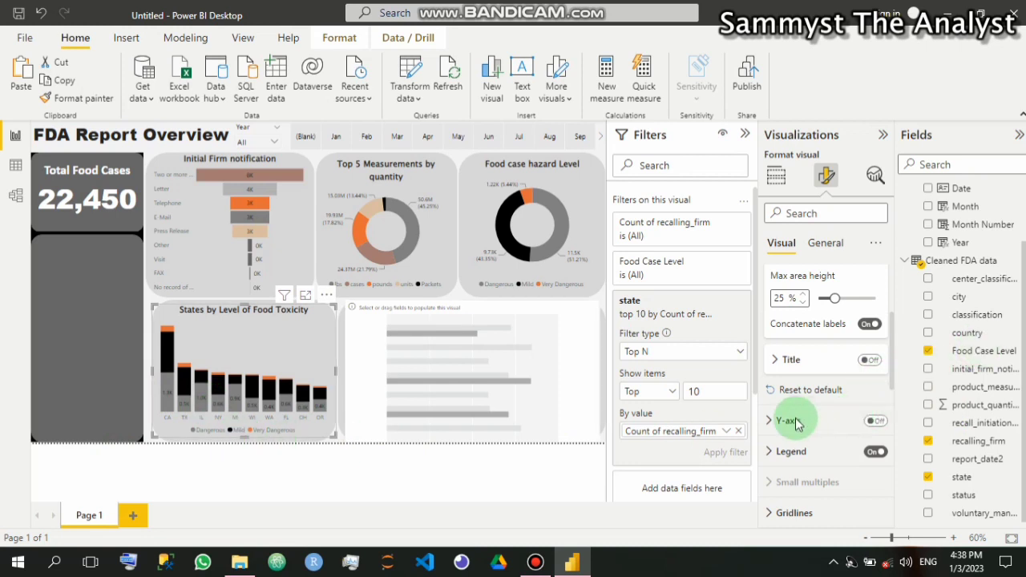
scroll(823, 365, up, 3)
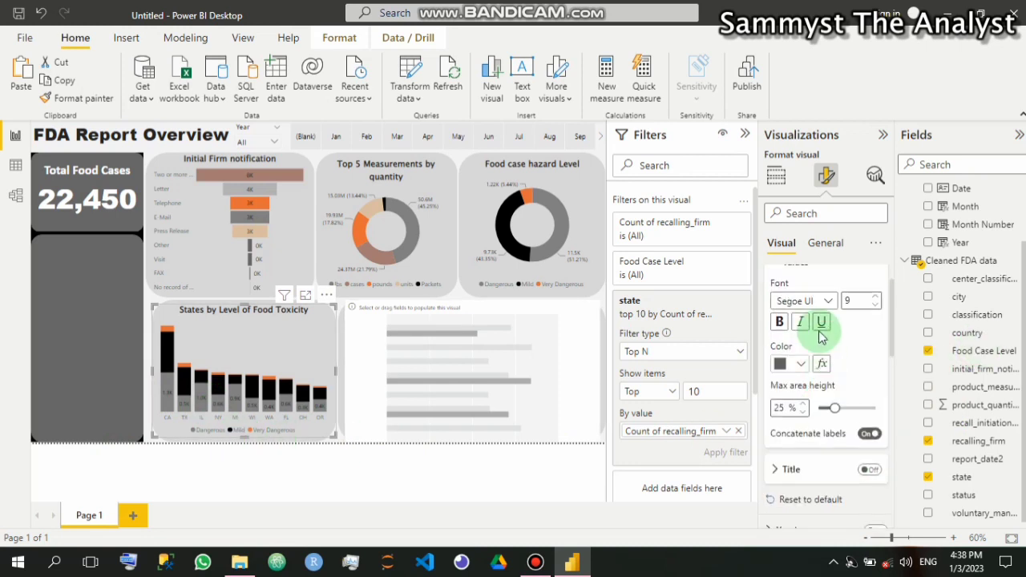
click(774, 310)
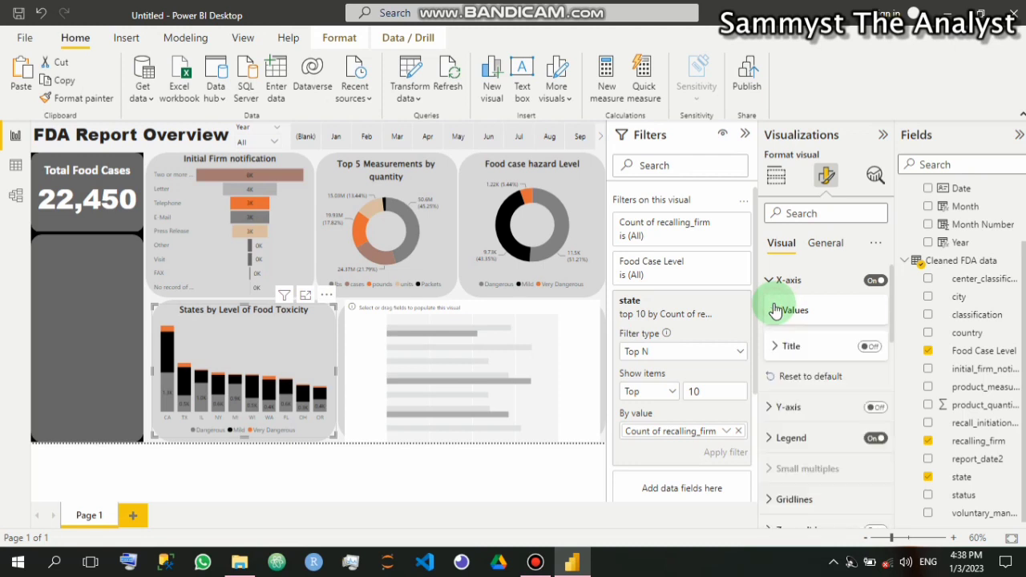
click(769, 280)
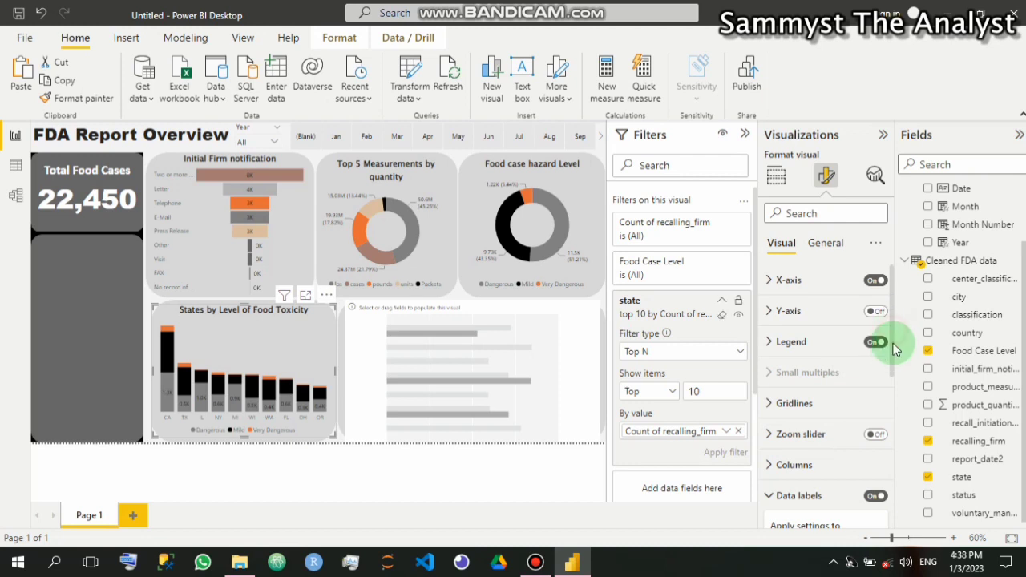
Collapse the filter settings and expand the Values settings of the column chart's data labels
drag(895, 339, 892, 470)
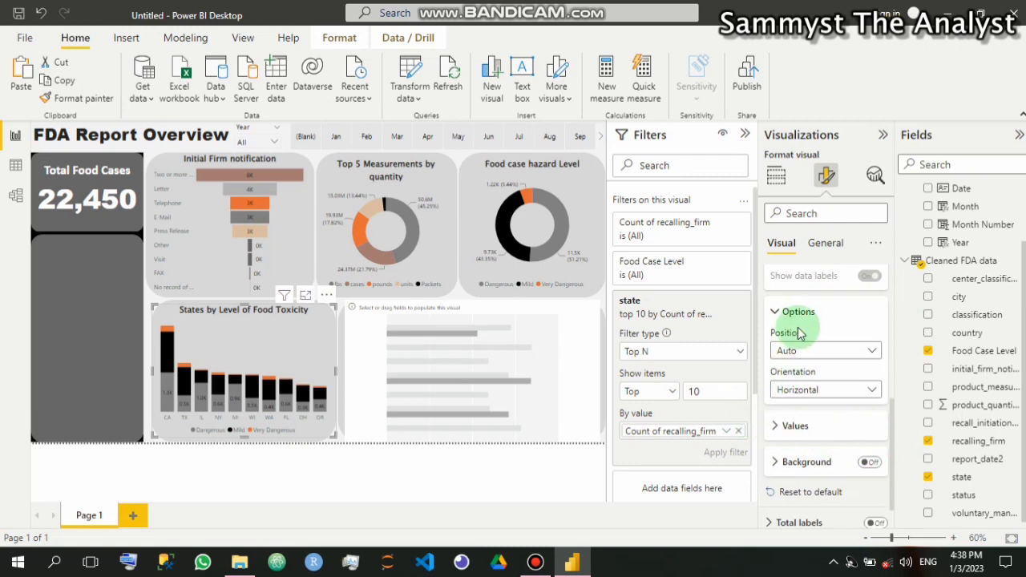
scroll(798, 333, up, 1)
scroll(798, 333, up, 3)
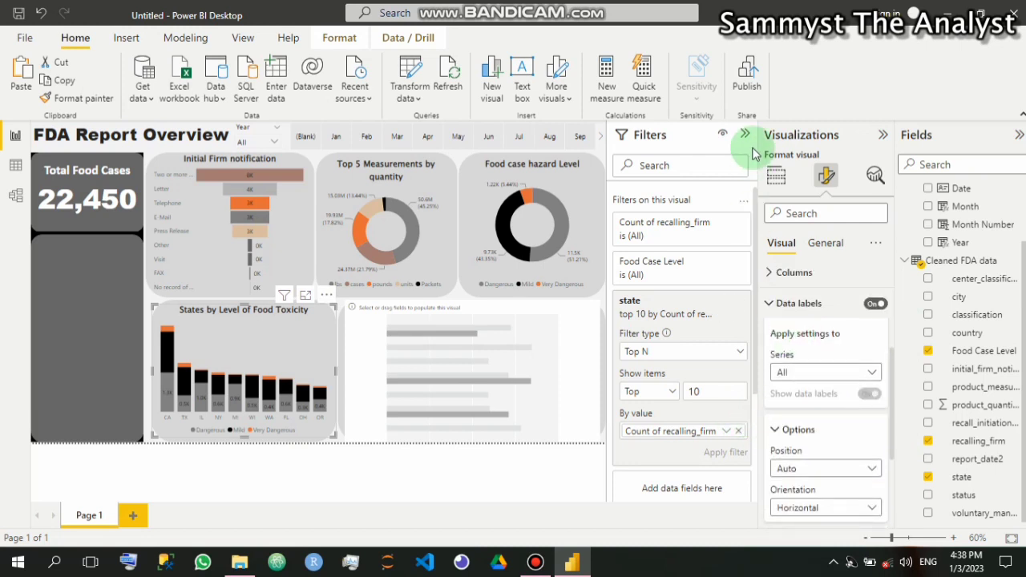
click(750, 134)
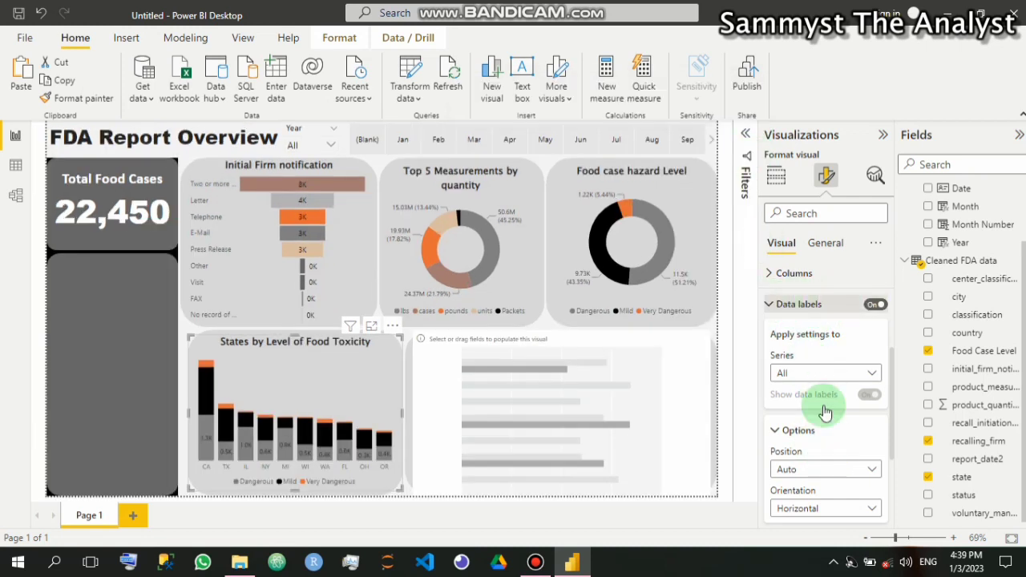
scroll(825, 405, down, 3)
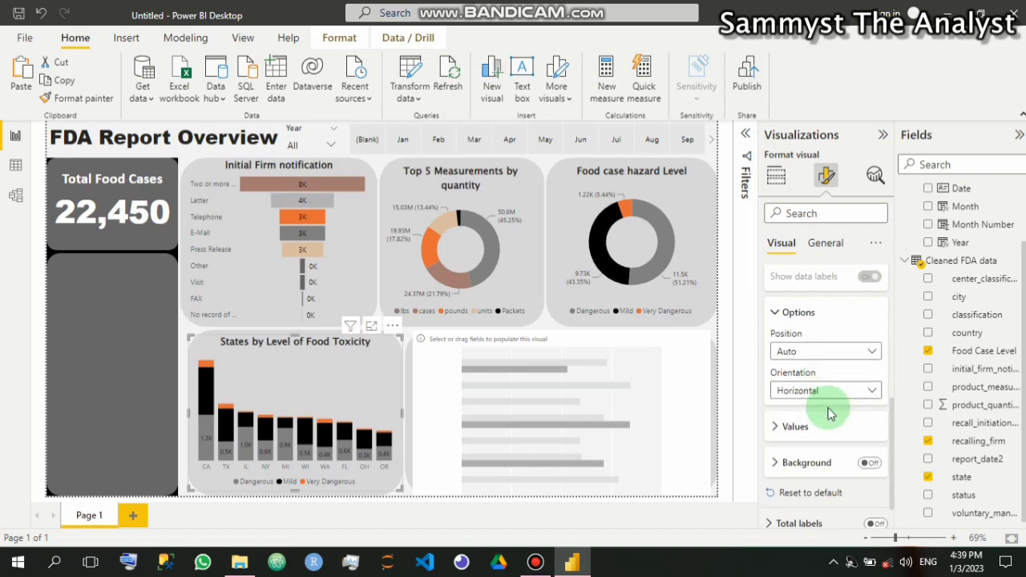
scroll(827, 409, down, 1)
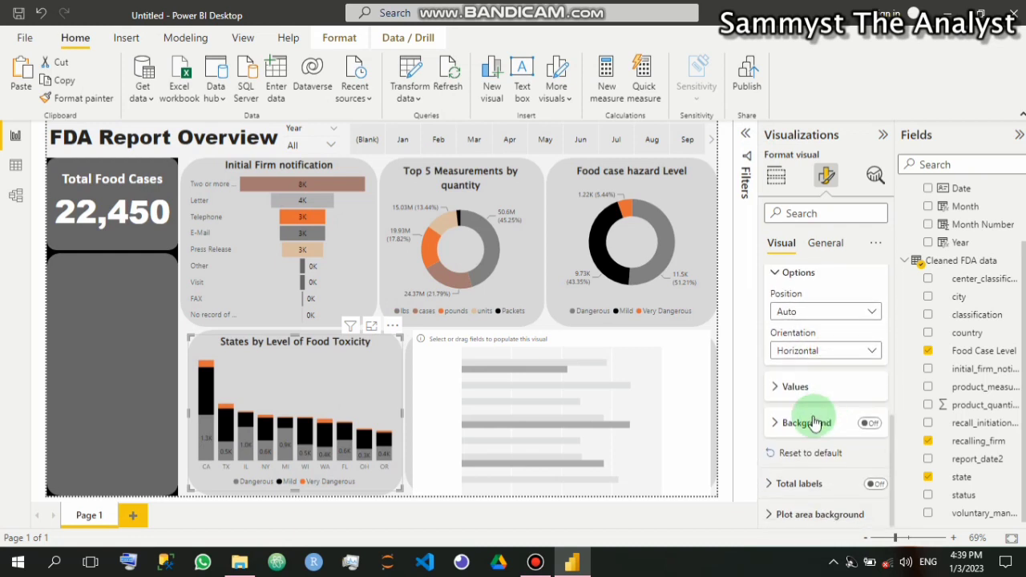
click(778, 387)
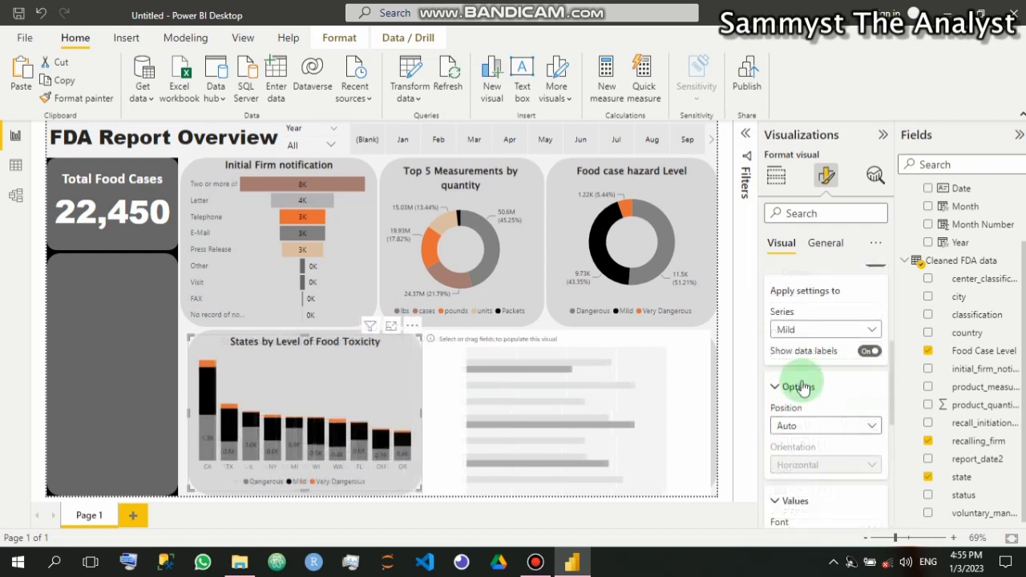
Reset the column chart's data labels to default and turn them back on for all series
scroll(804, 397, down, 1)
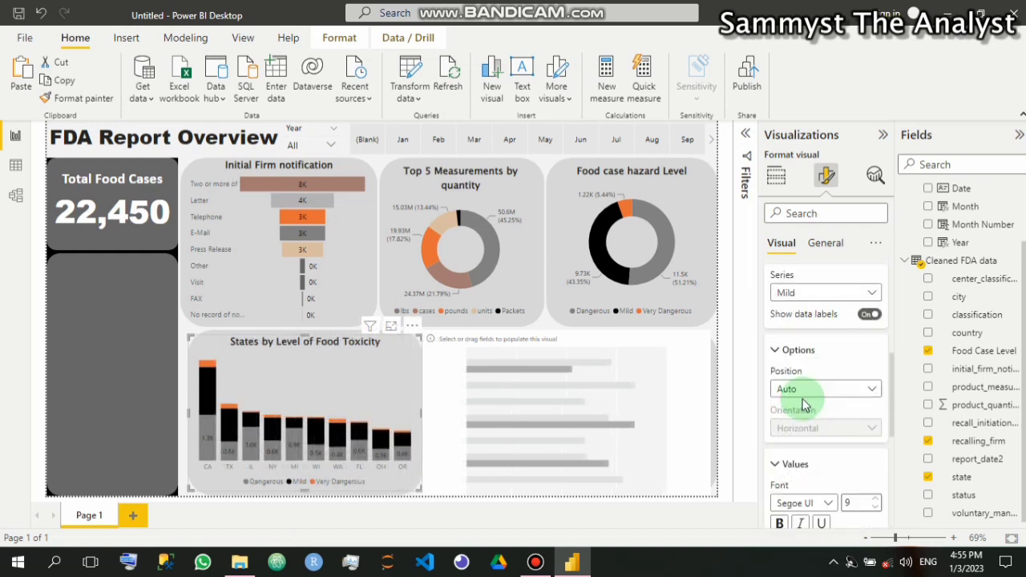
scroll(793, 433, down, 2)
scroll(808, 475, down, 3)
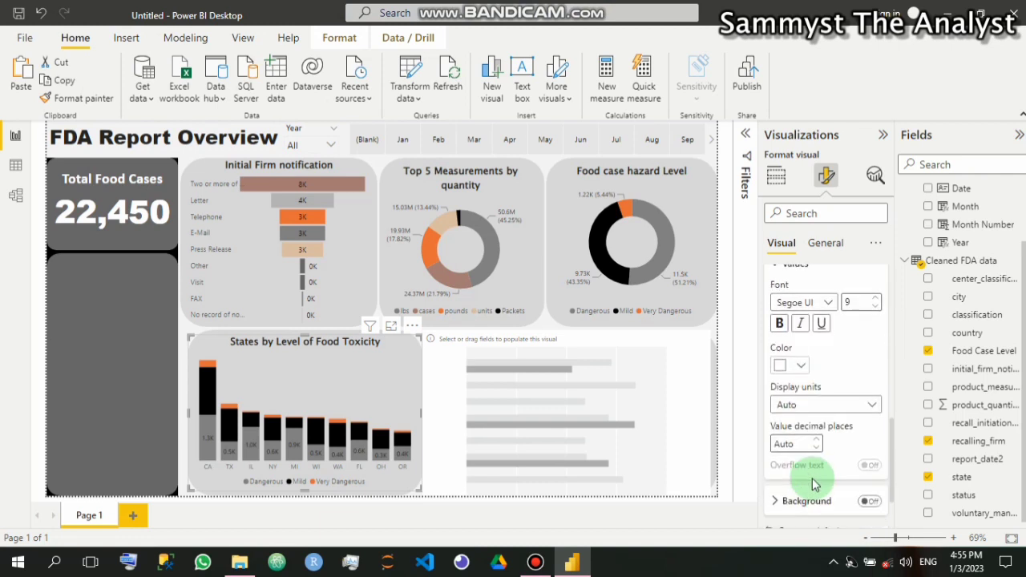
scroll(809, 453, down, 2)
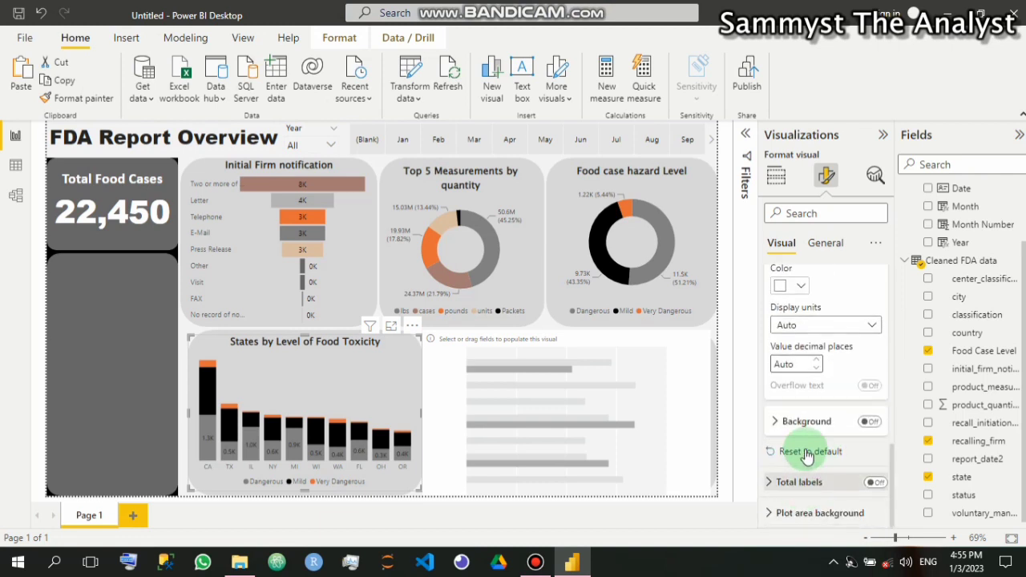
click(807, 454)
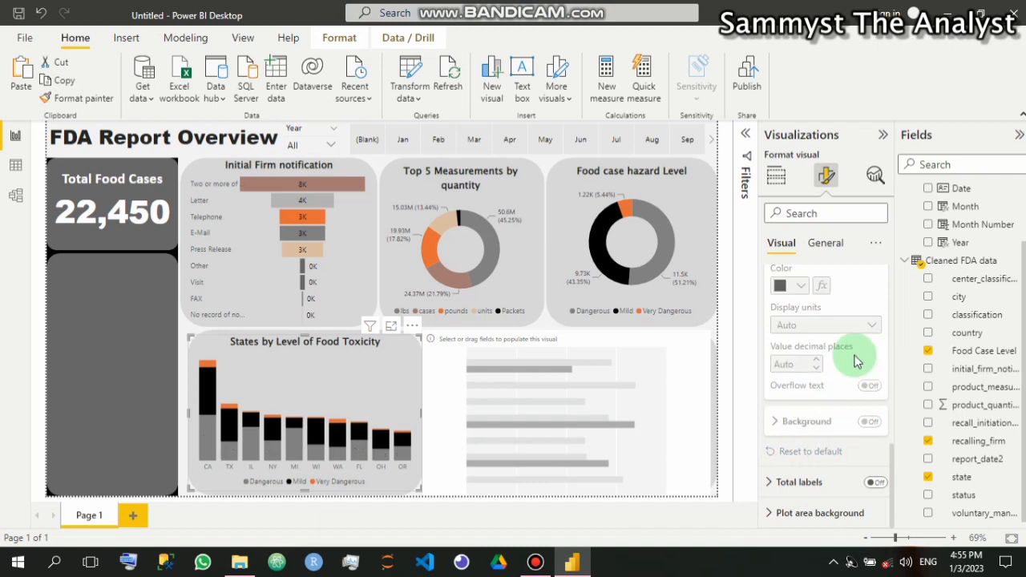
scroll(850, 377, up, 4)
scroll(862, 353, up, 3)
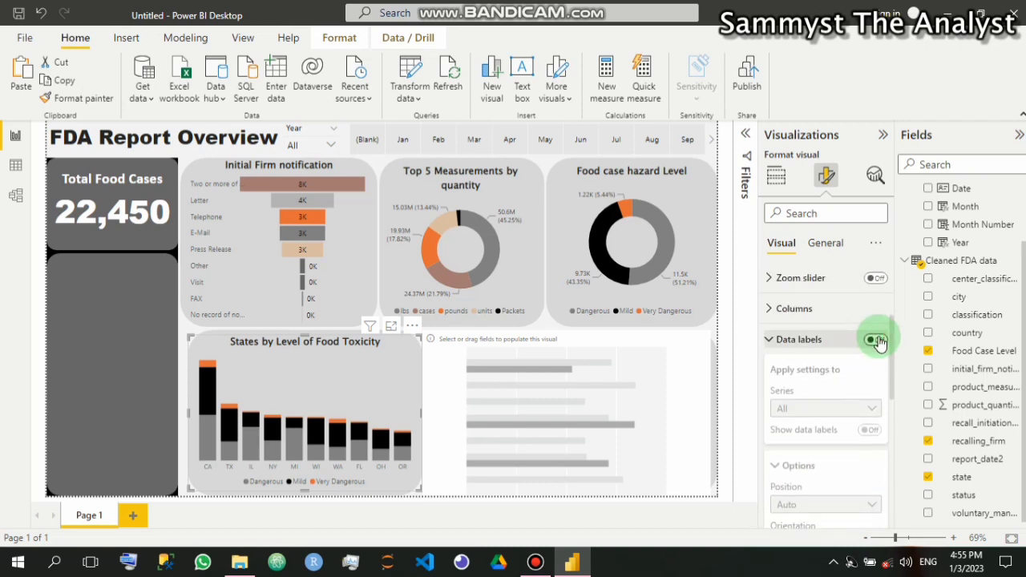
click(877, 340)
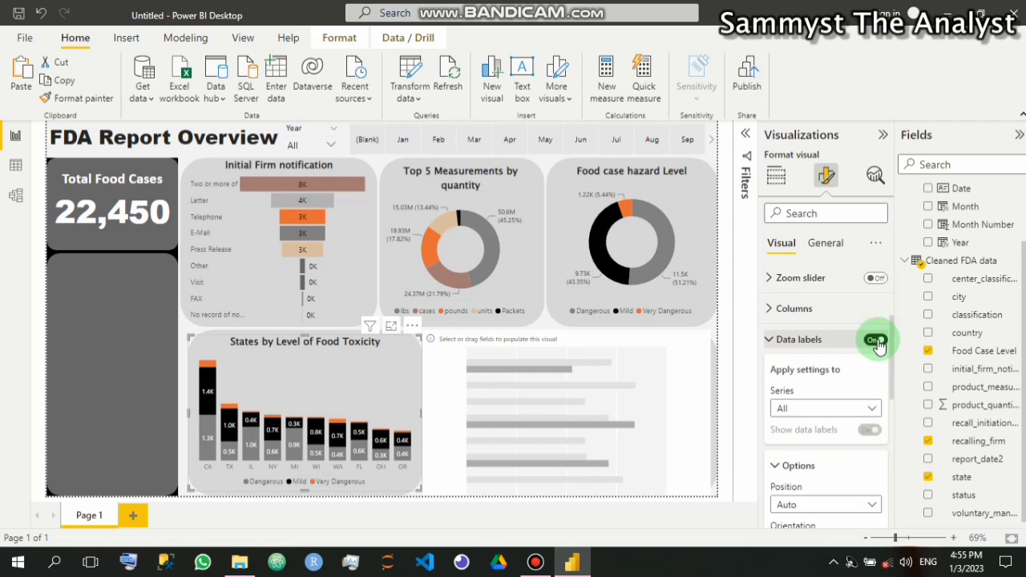
click(770, 342)
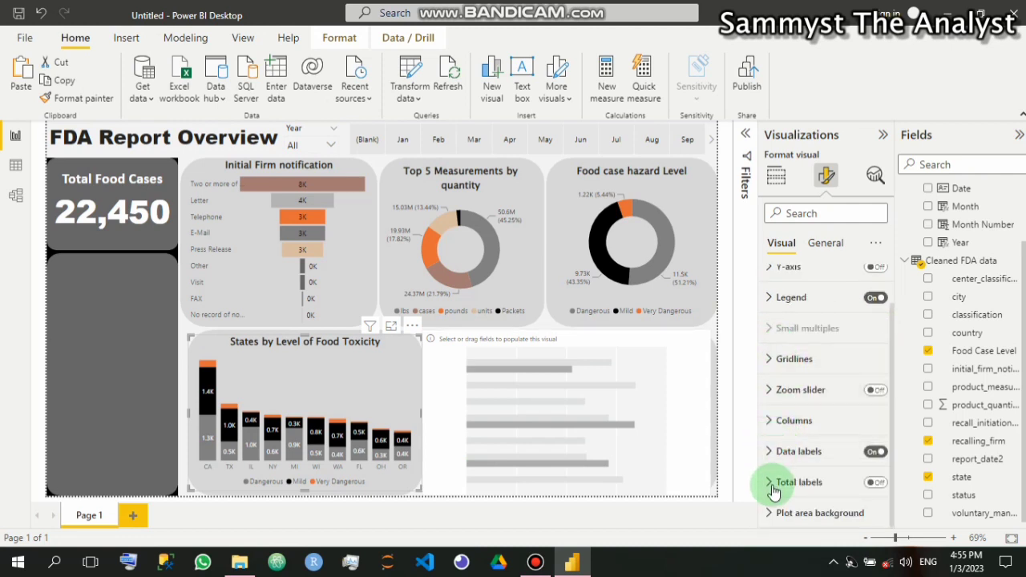
Set the legend position of the States by Level of Food Toxicity column chart to Top left
click(771, 301)
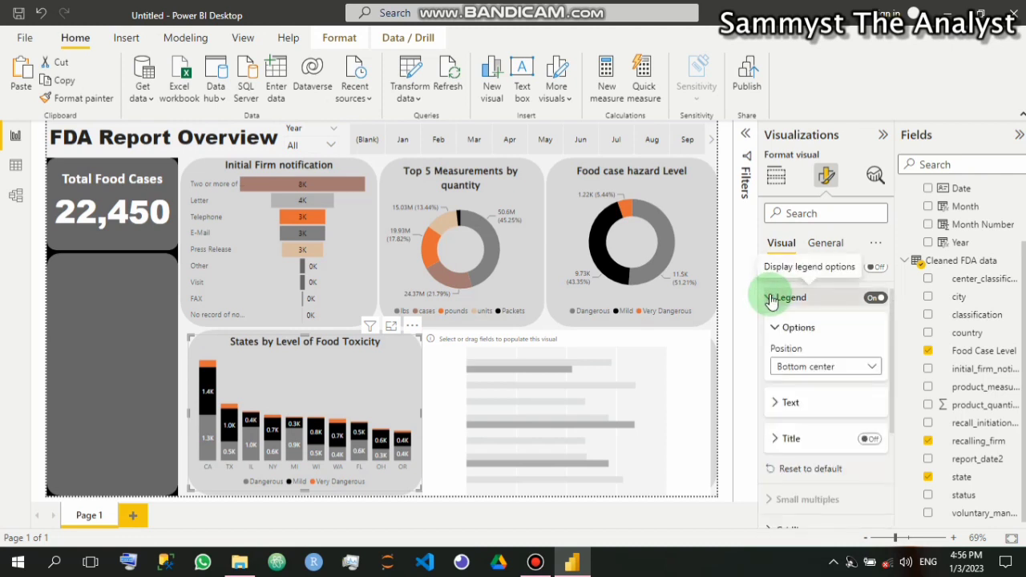
click(840, 370)
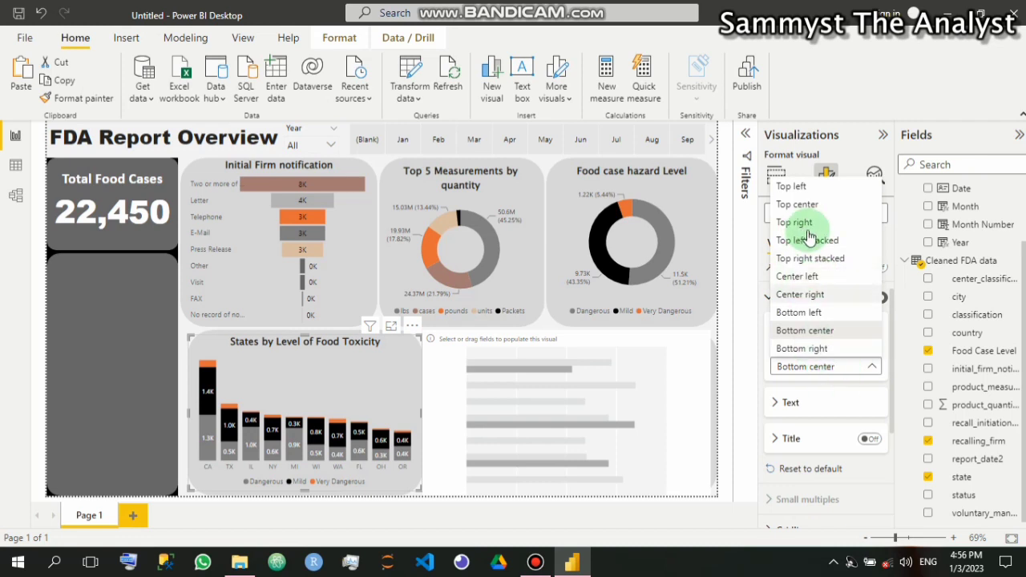
click(805, 191)
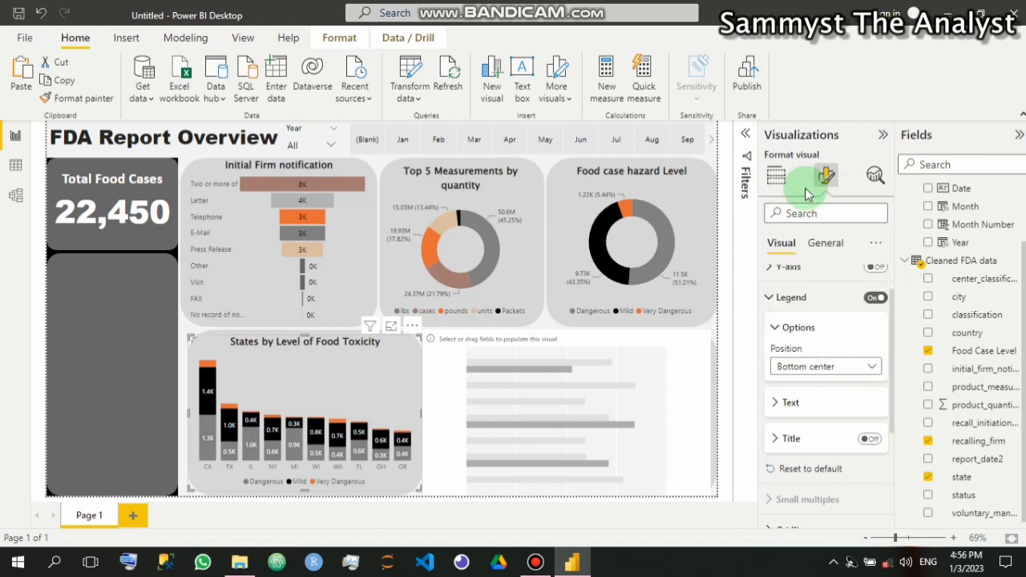
click(843, 375)
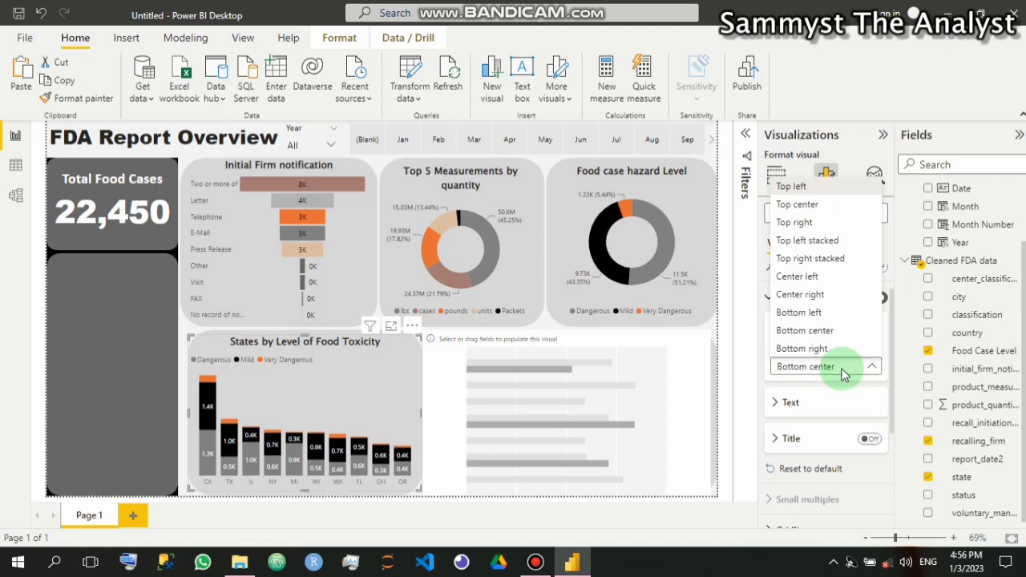
click(792, 391)
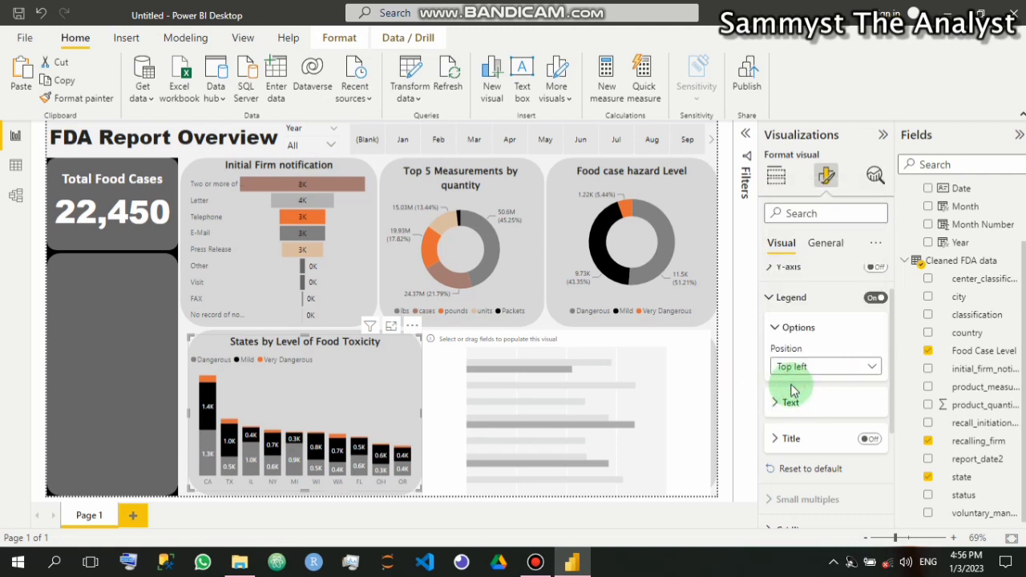
click(776, 331)
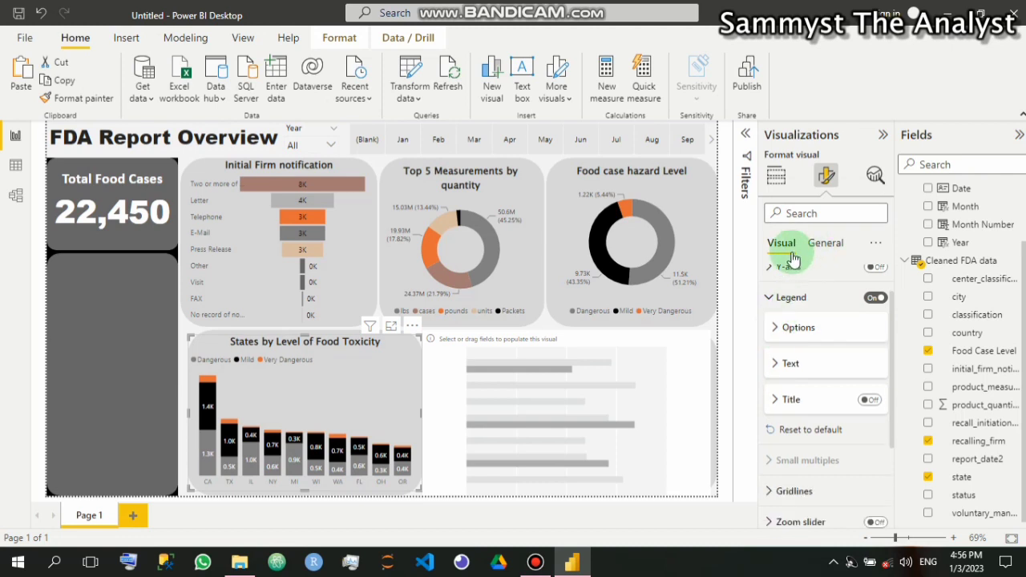
click(772, 299)
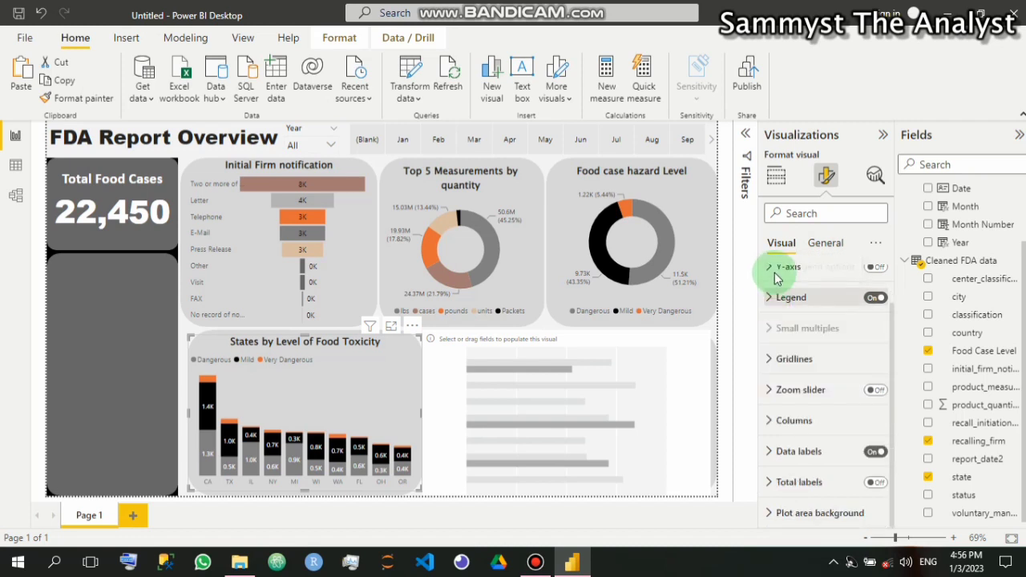
Set the X-axis values color of the States by Level of Food Toxicity column chart to black
scroll(794, 309, up, 2)
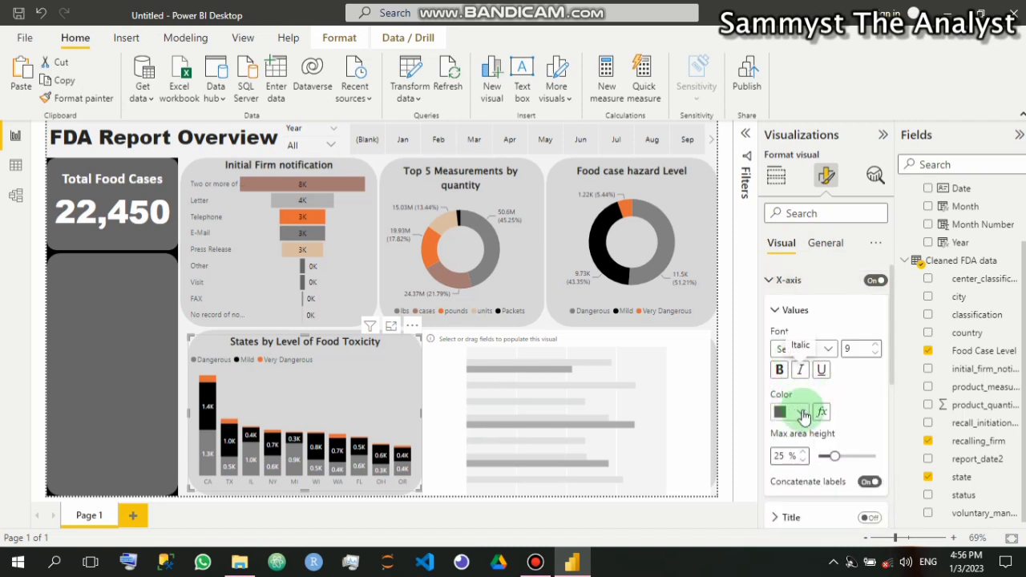
click(803, 412)
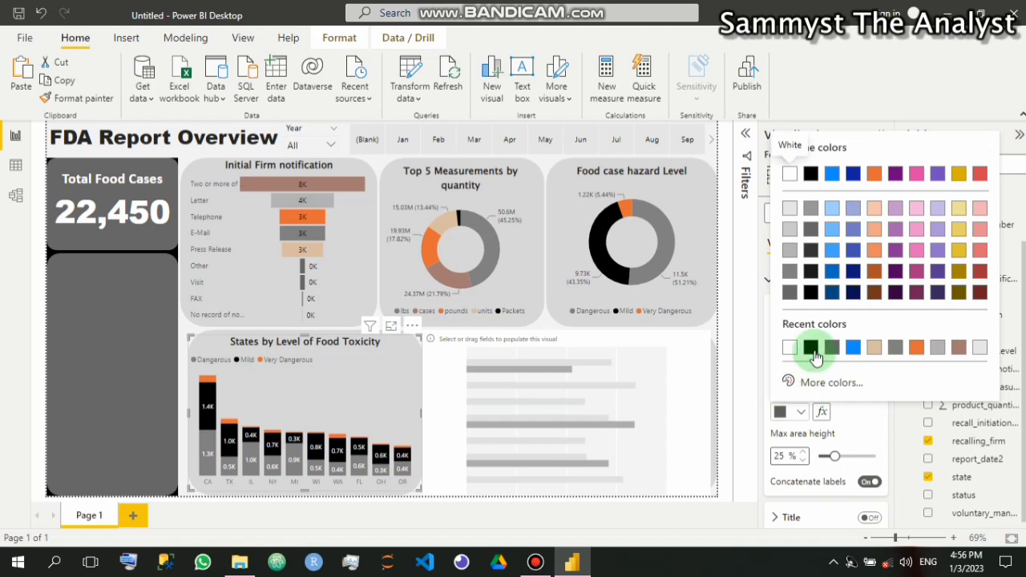
click(812, 350)
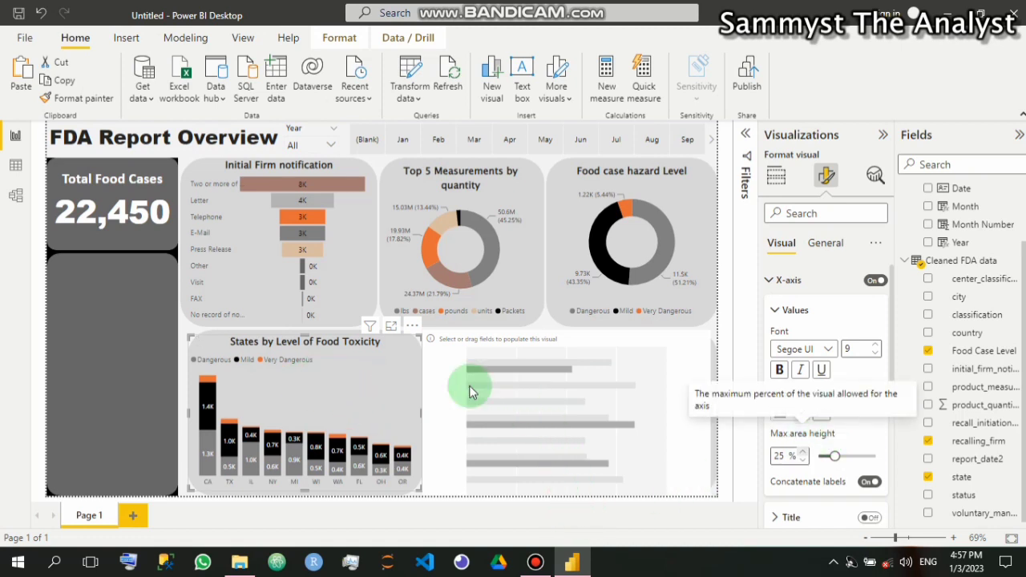
Fill the empty clustered bar chart with city on the Y-axis and the count of Food Case Level on the X-axis
click(525, 364)
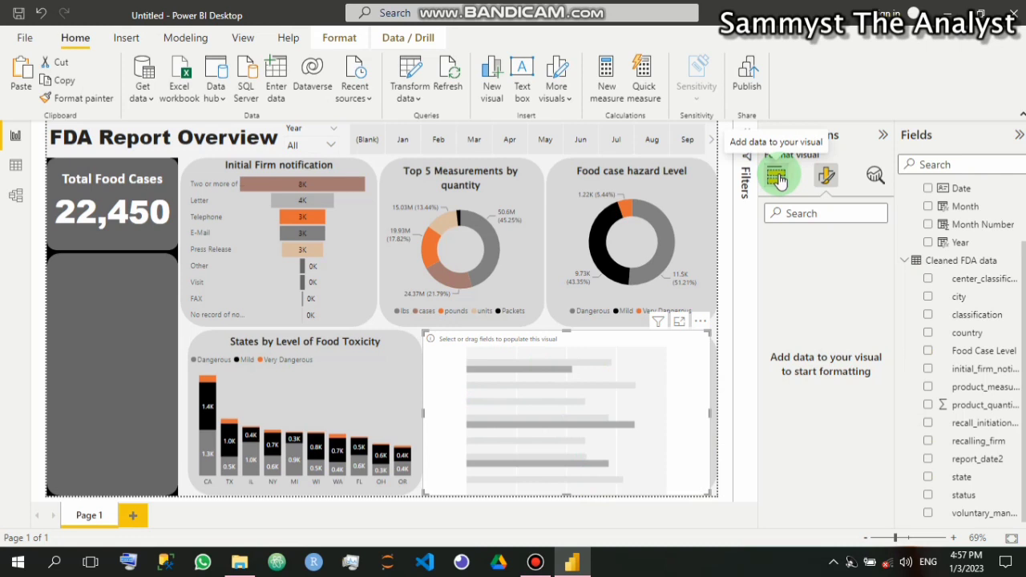
click(776, 176)
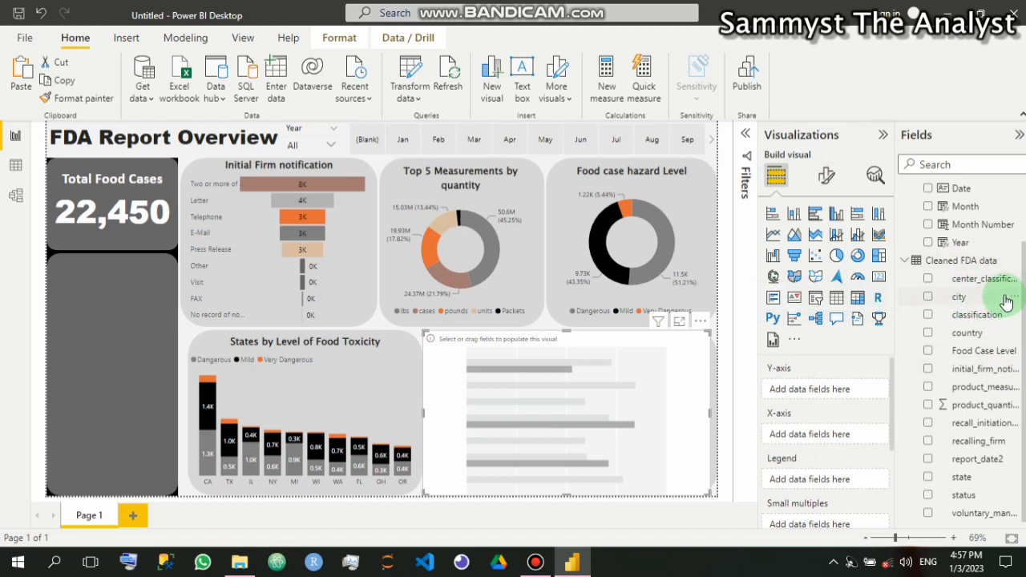
click(964, 297)
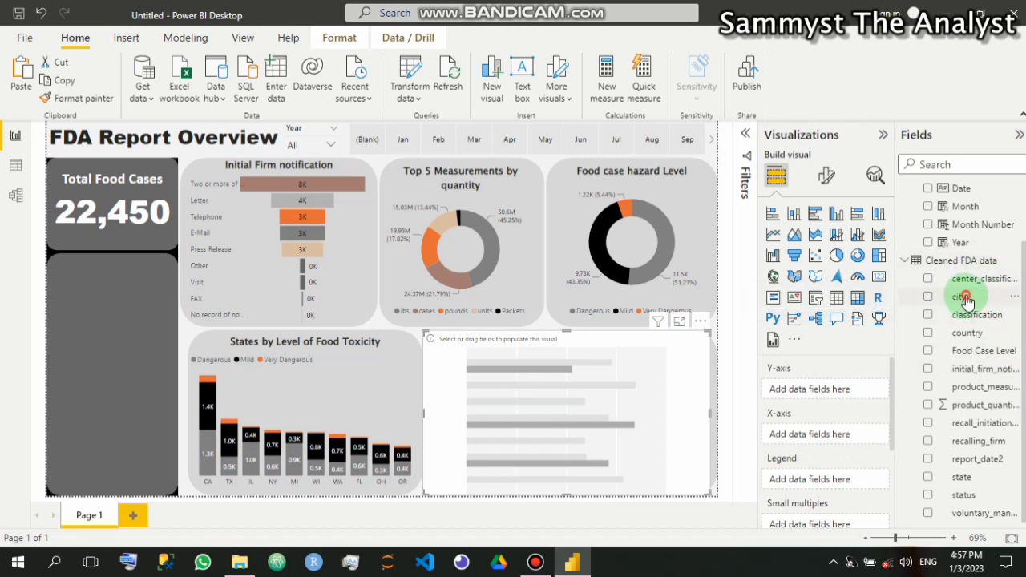
drag(967, 299, 834, 393)
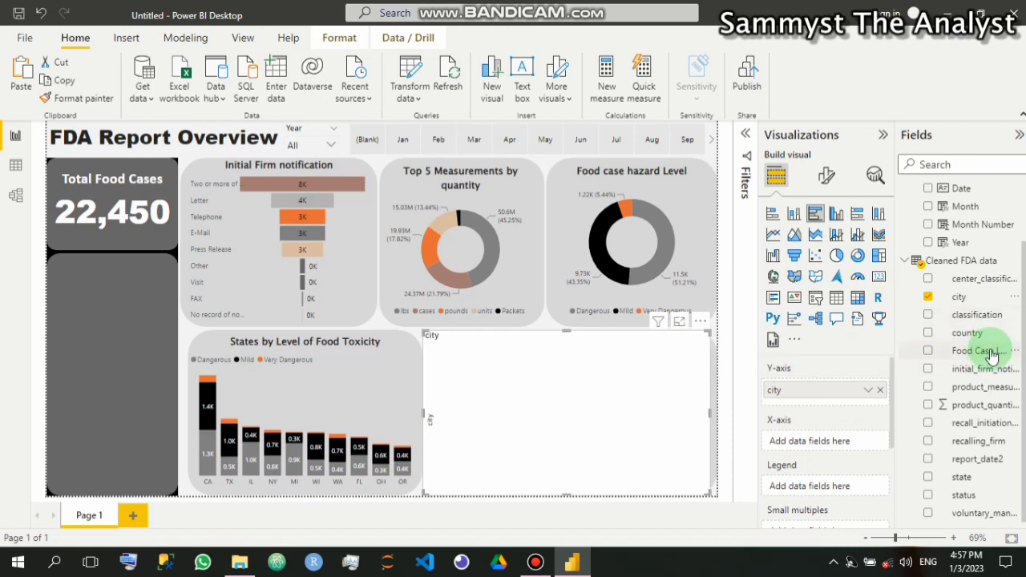
drag(992, 354, 848, 439)
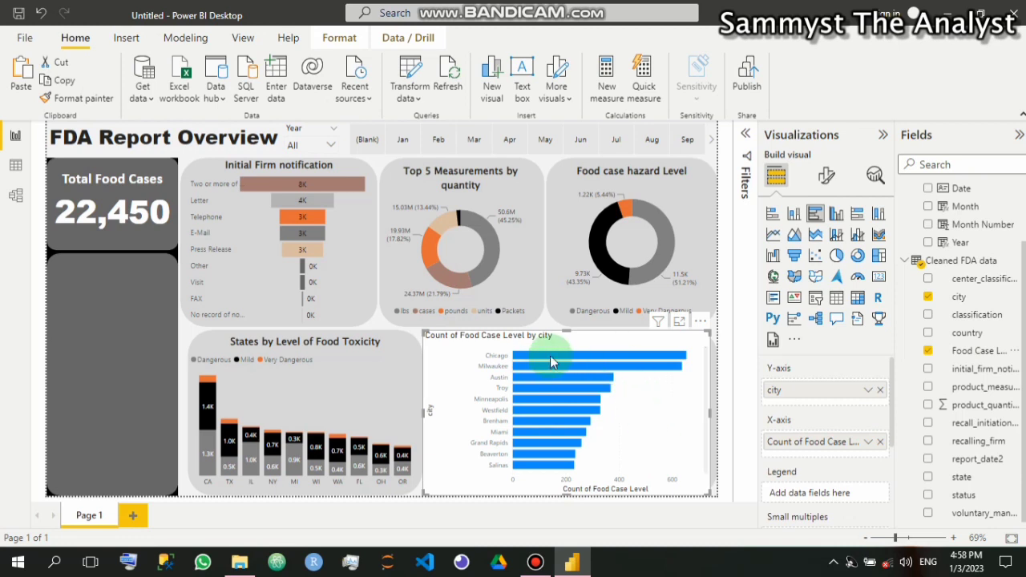
Set the city filter on the food case bar chart to Top N, showing the top 5 items
mouse_move(552, 356)
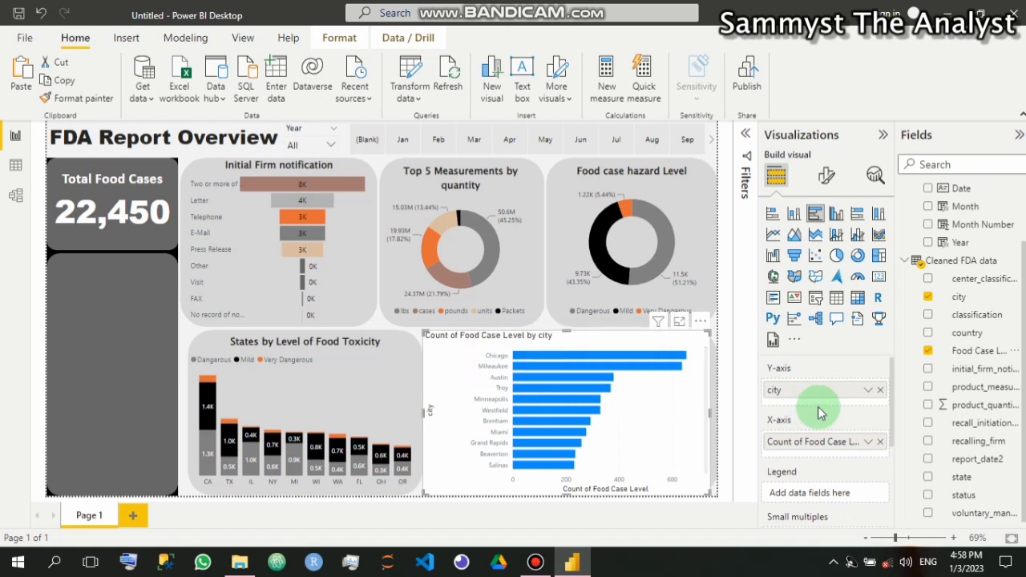
click(745, 137)
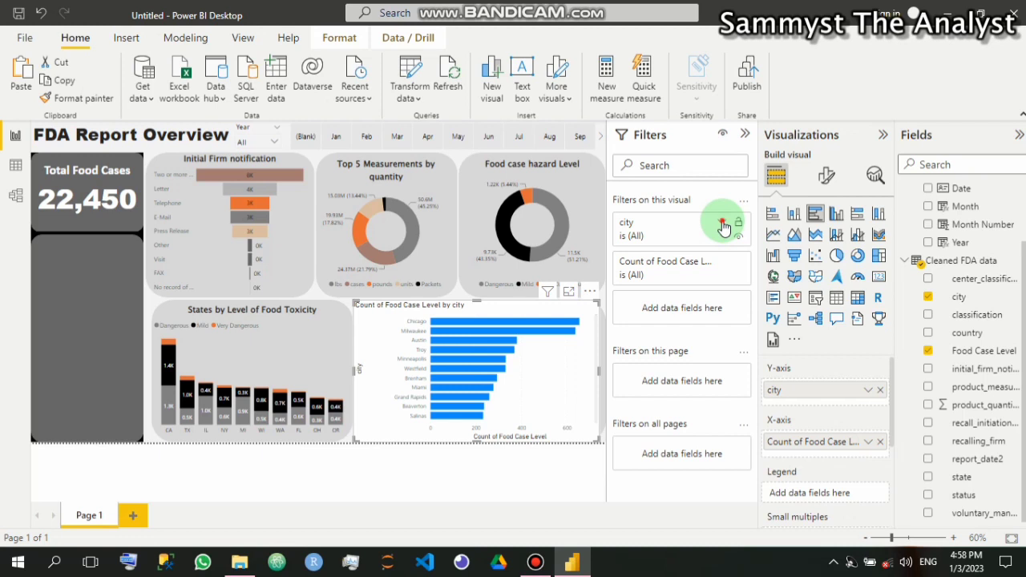
click(723, 224)
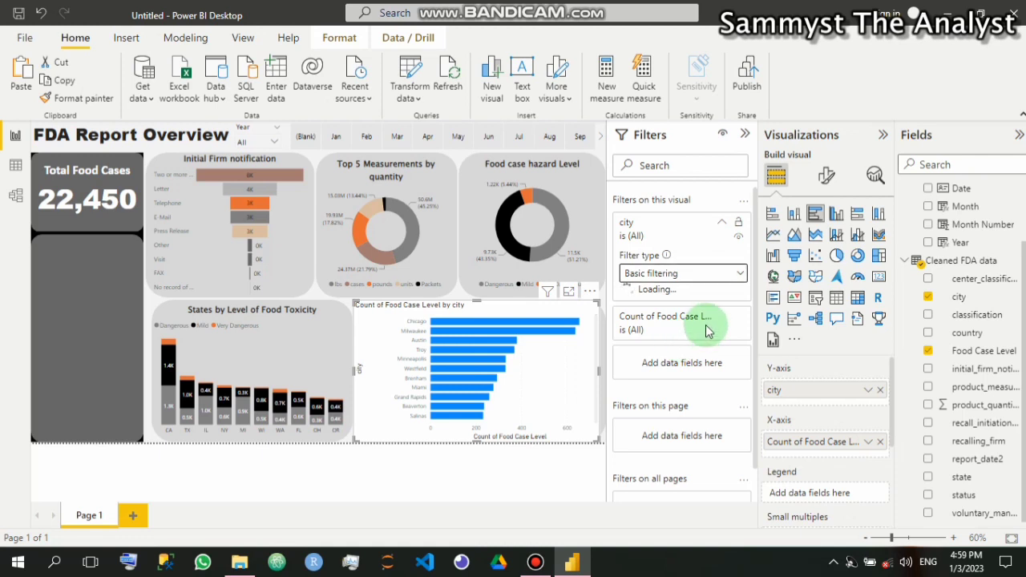
click(721, 275)
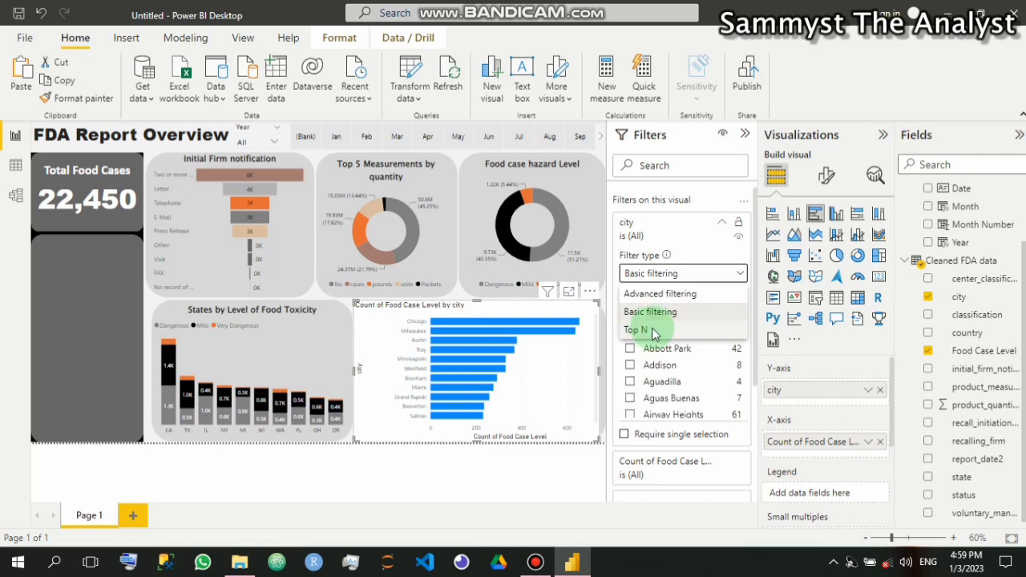
click(652, 333)
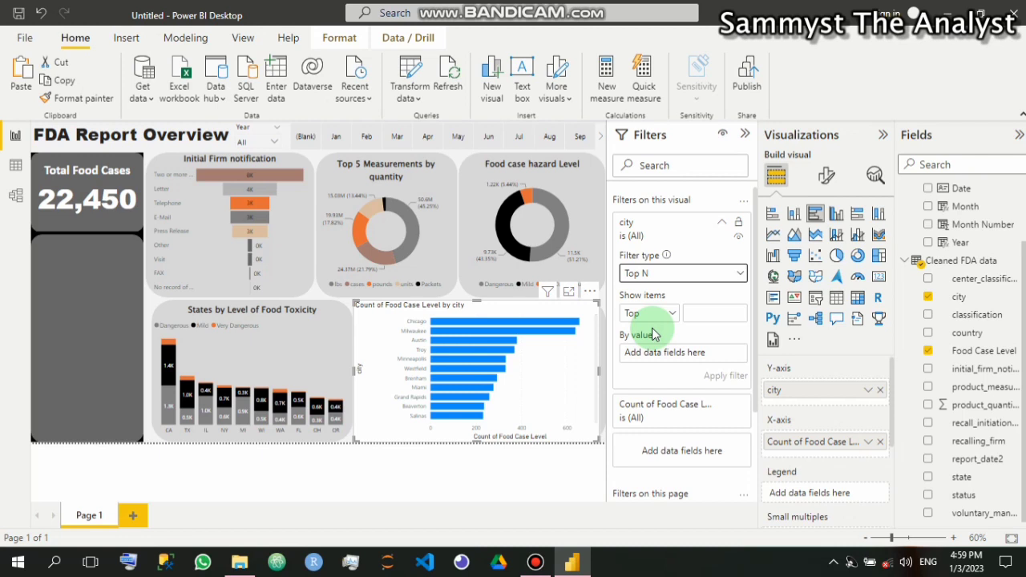
click(714, 313)
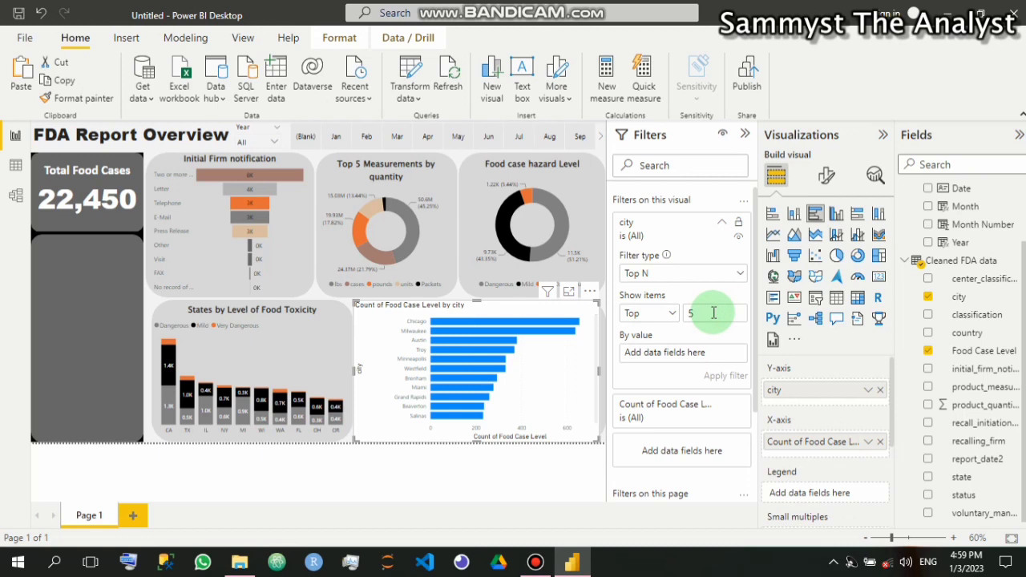
text(5)
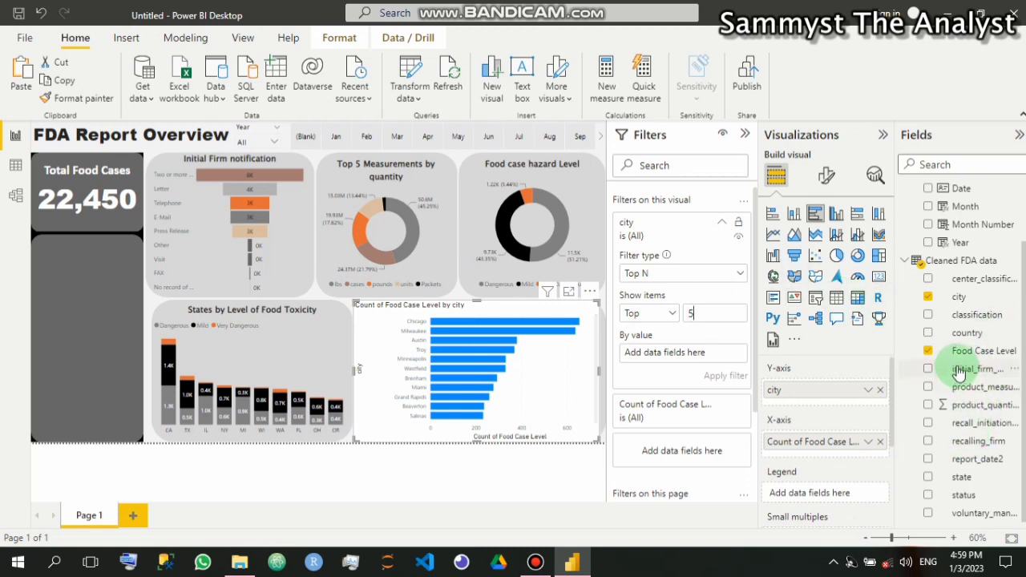
Base the city Top N filter on the count of Food Case Level and apply it
drag(976, 353, 701, 354)
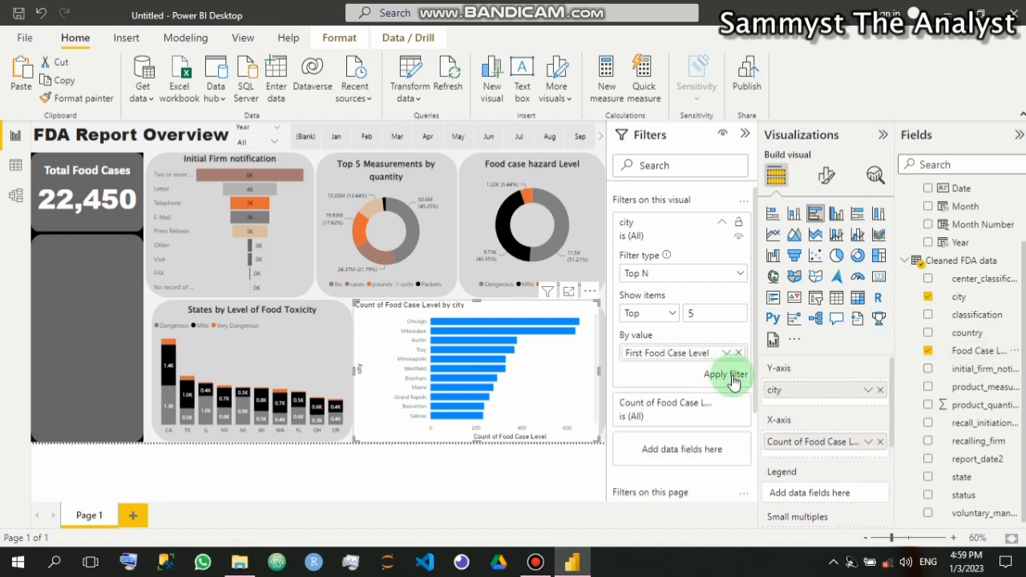
click(726, 353)
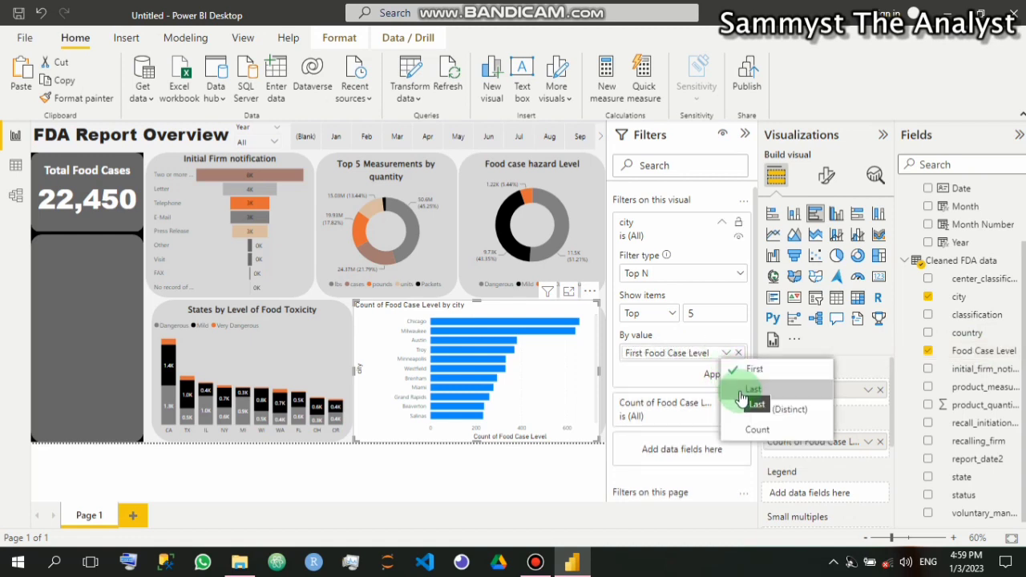
click(748, 432)
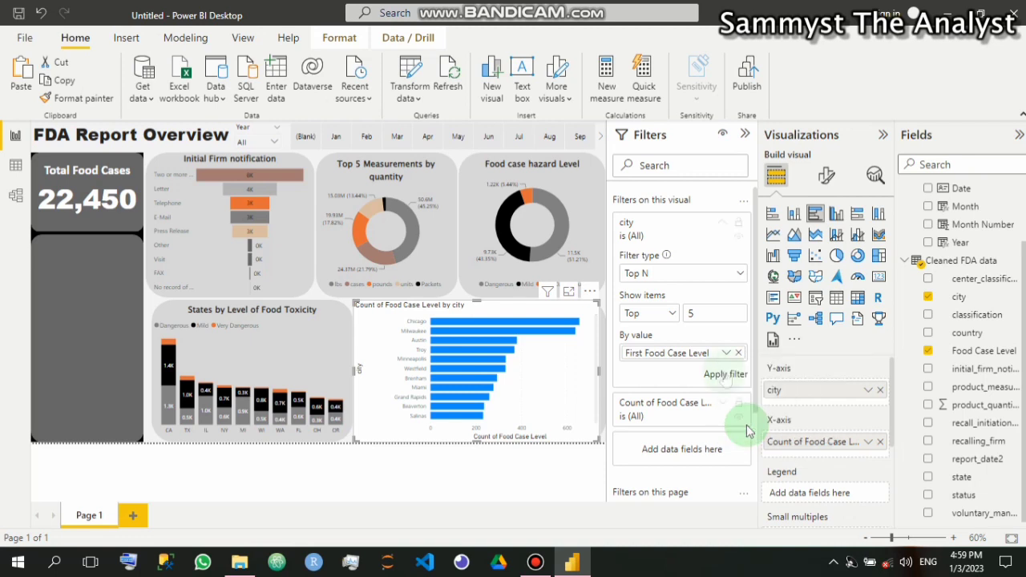
click(724, 377)
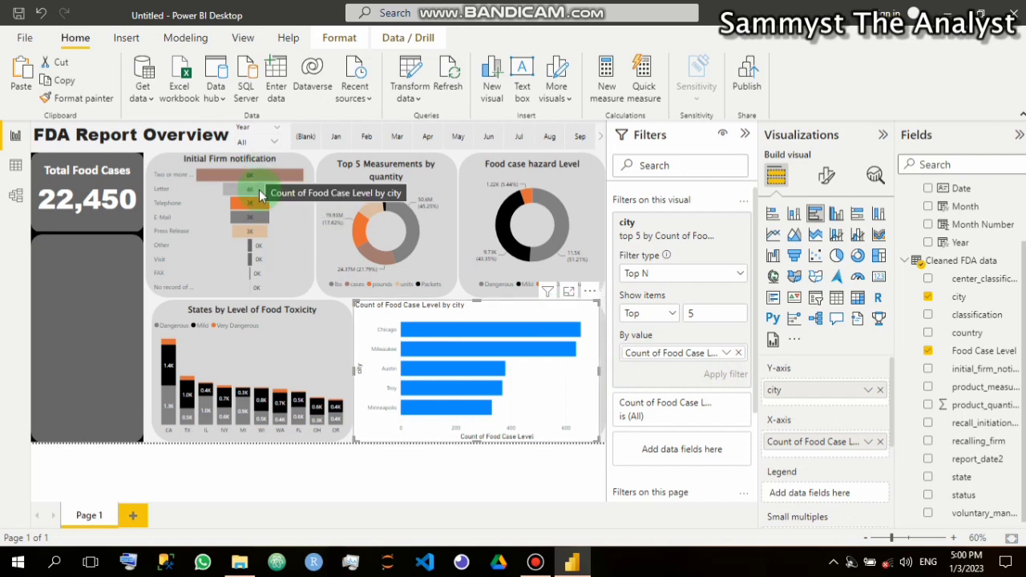
Copy the formatting of the Initial Firm notification funnel onto the Count of Food Case Level by city bar chart
click(260, 243)
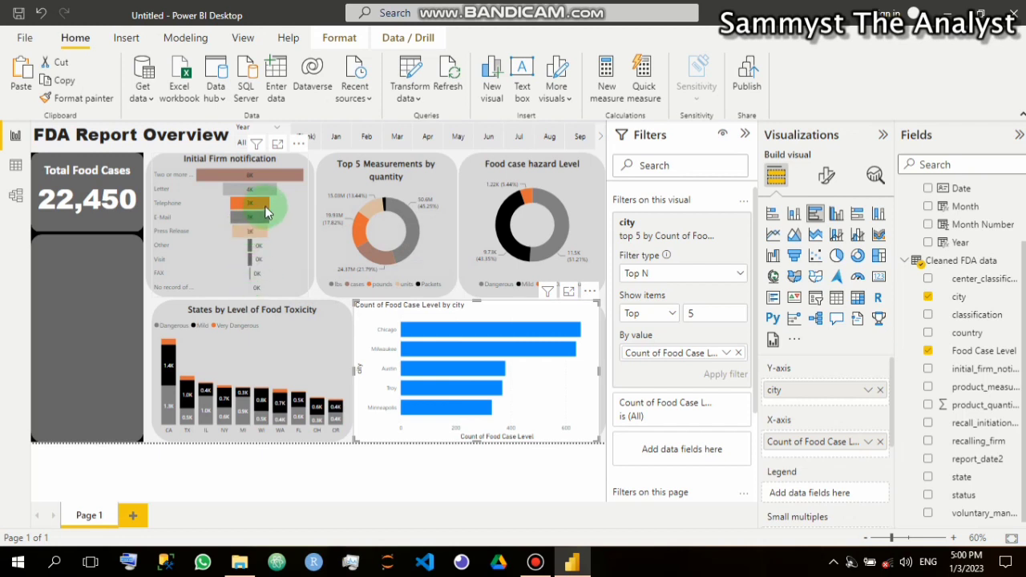
click(229, 165)
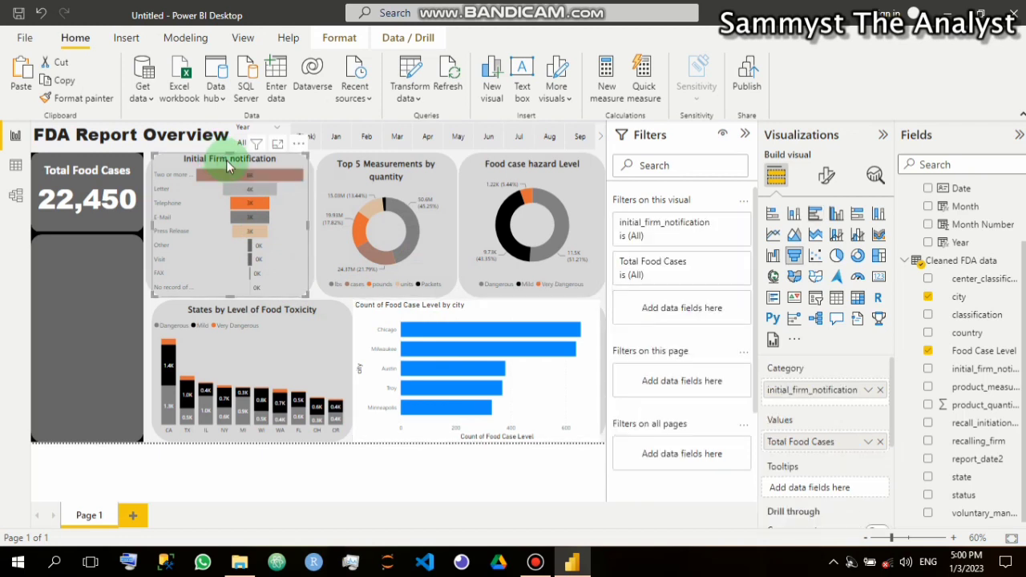
click(83, 98)
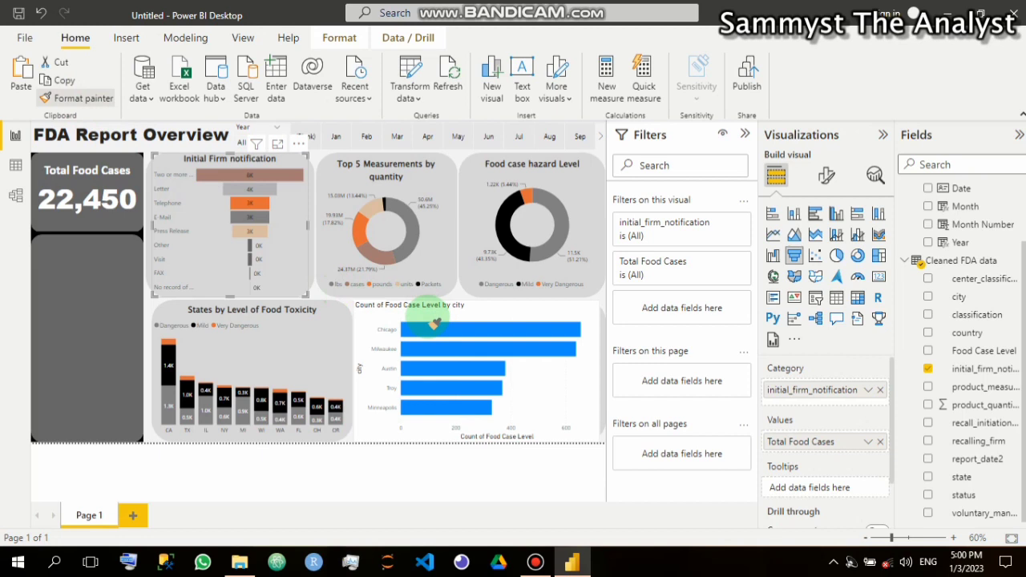
click(470, 324)
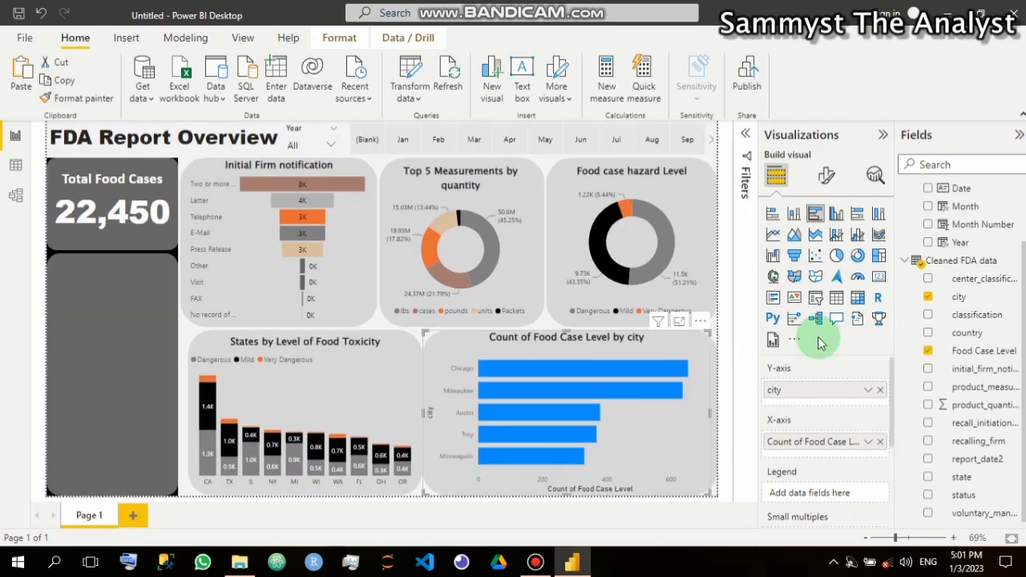
Turn off the Y-axis title of the Count of Food Case Level by city bar chart
click(827, 178)
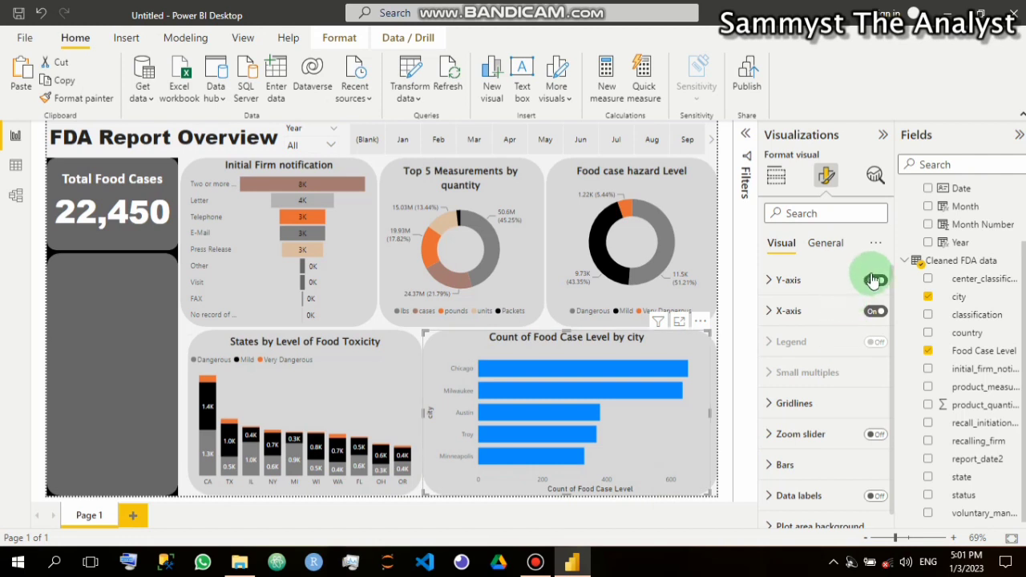
click(770, 286)
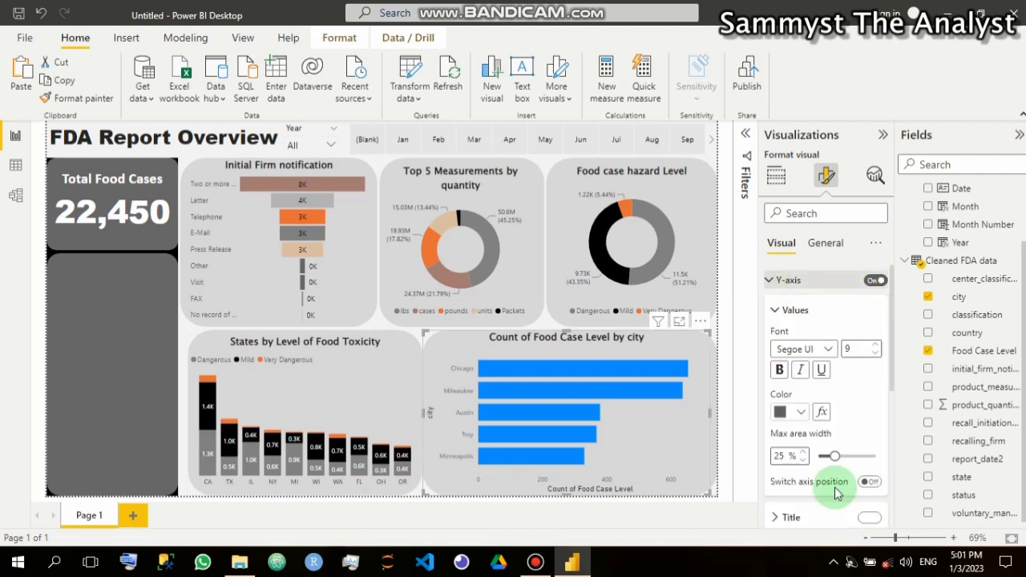
click(871, 518)
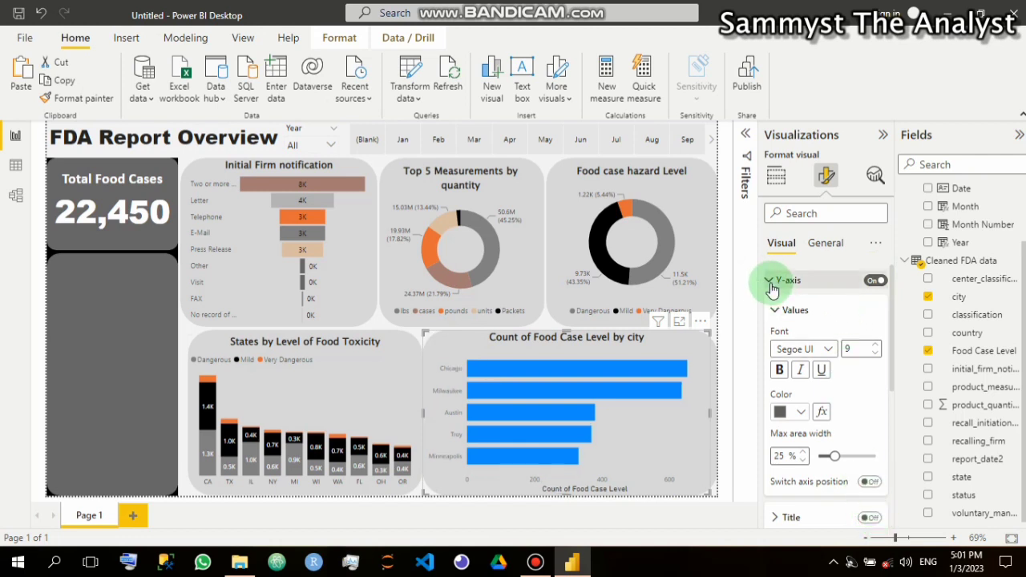
click(774, 312)
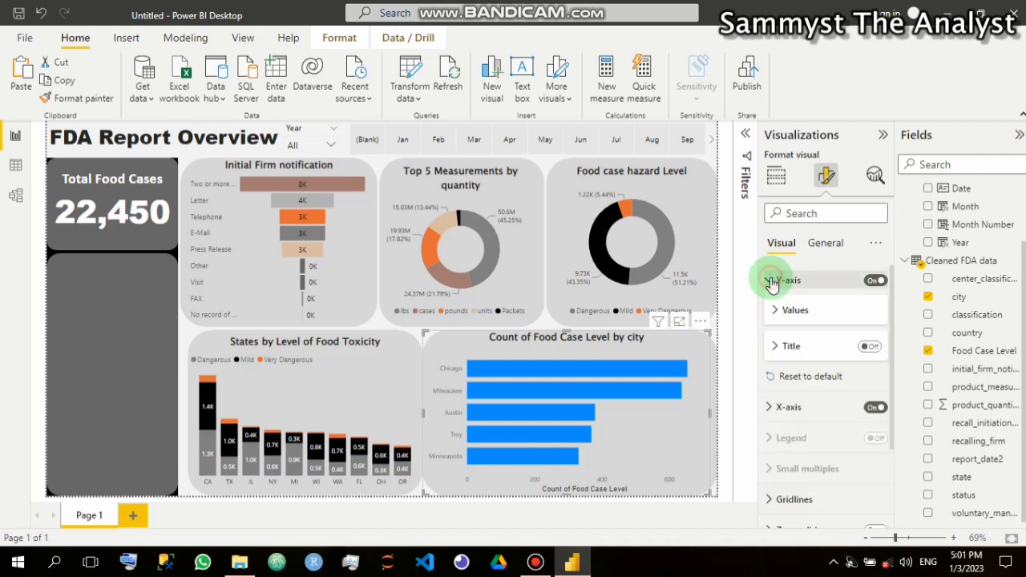
click(772, 280)
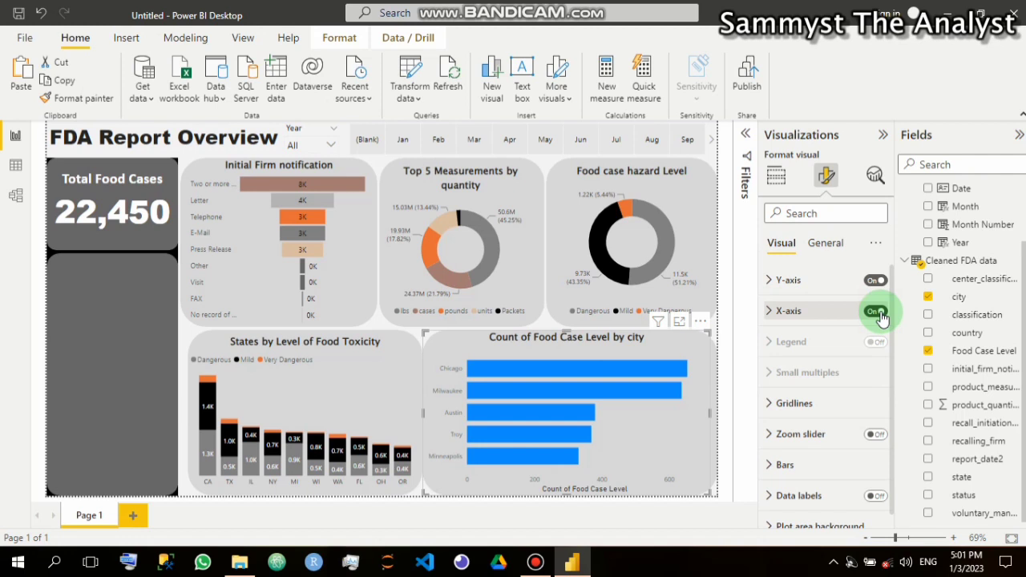
Turn off the X-axis title of the Count of Food Case Level by city bar chart
click(771, 311)
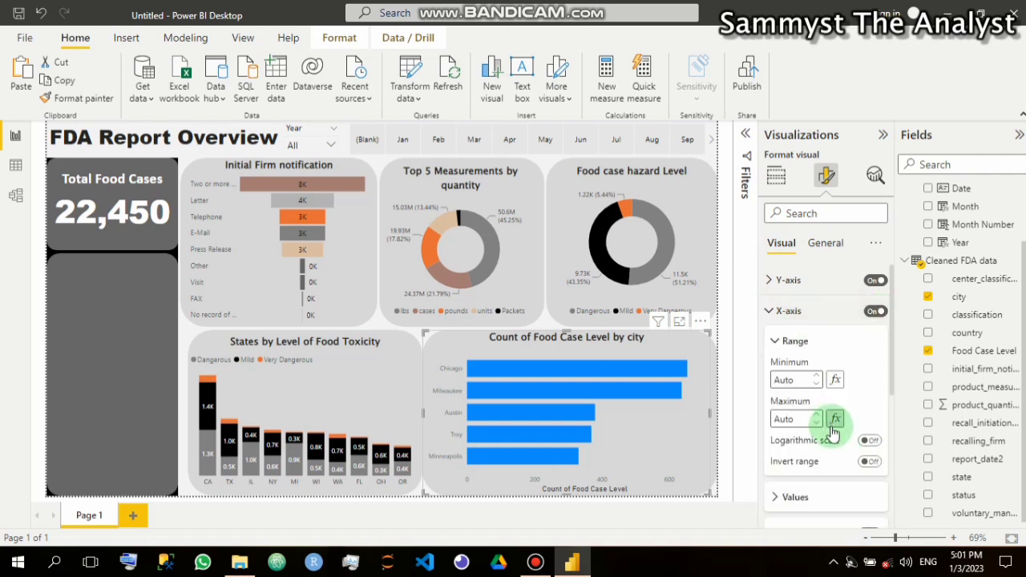
scroll(842, 459, down, 3)
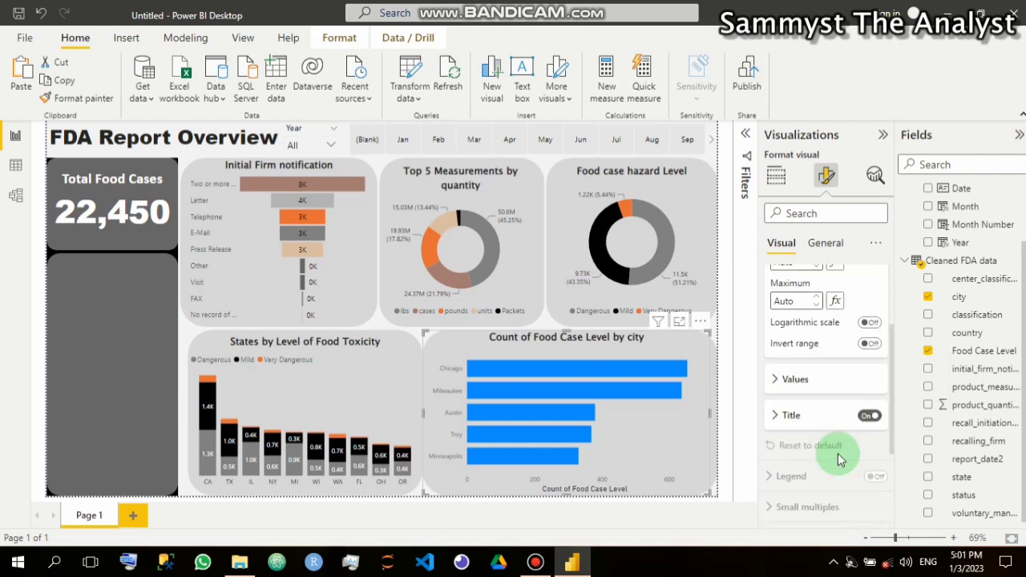
click(870, 417)
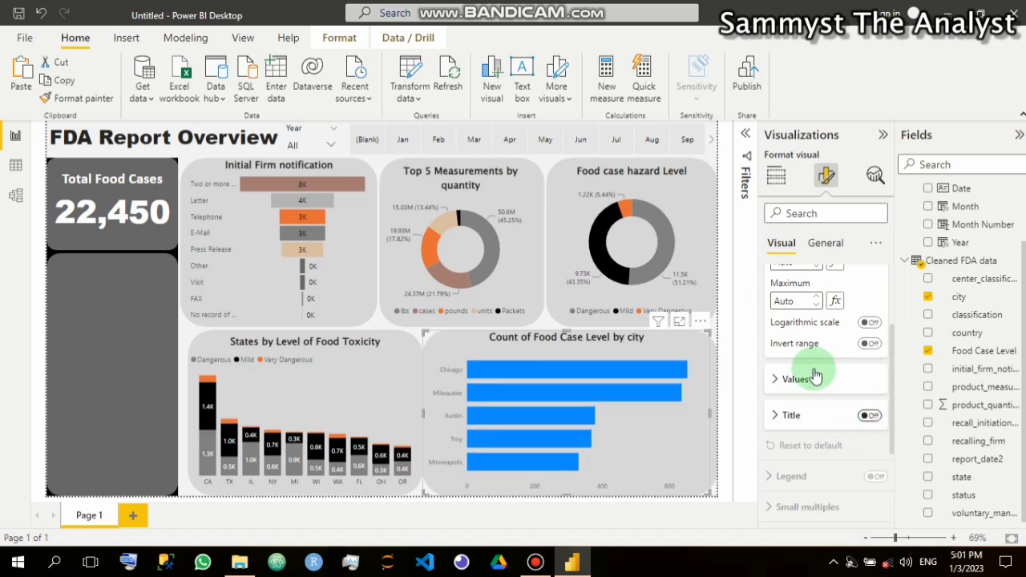
scroll(814, 374, up, 2)
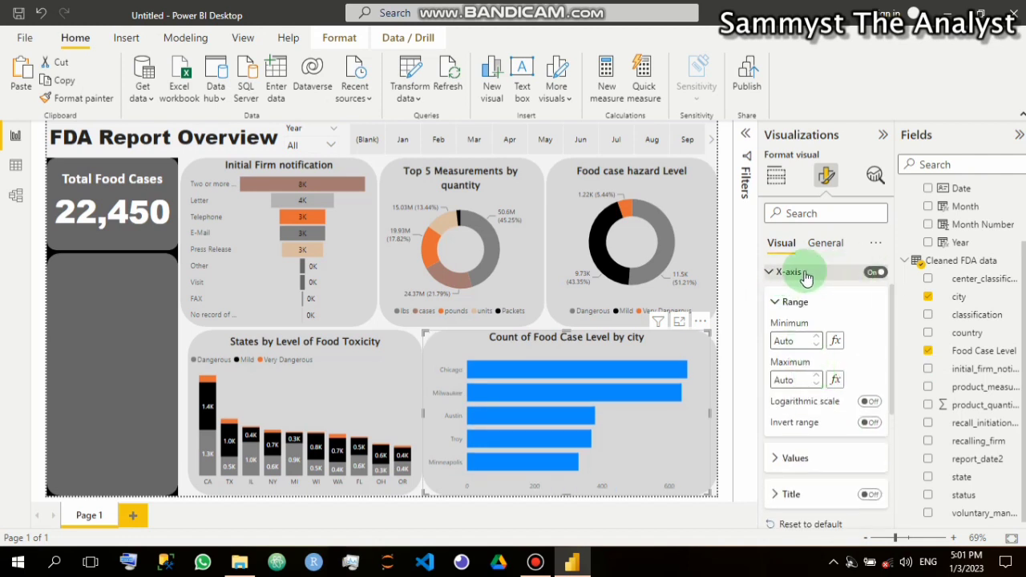
Turn off the city bar chart's entire X-axis and turn on its data labels
click(859, 273)
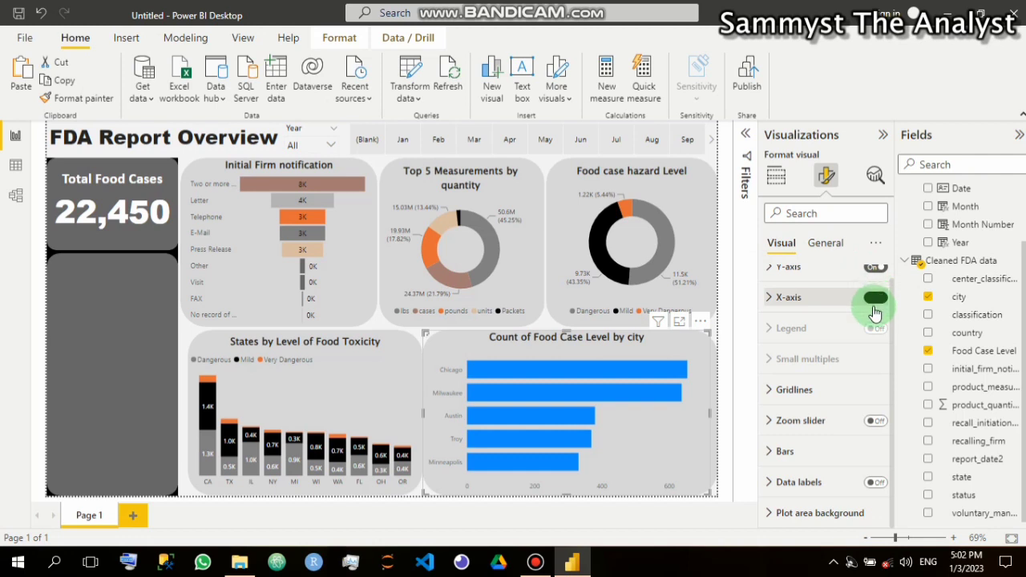
click(875, 301)
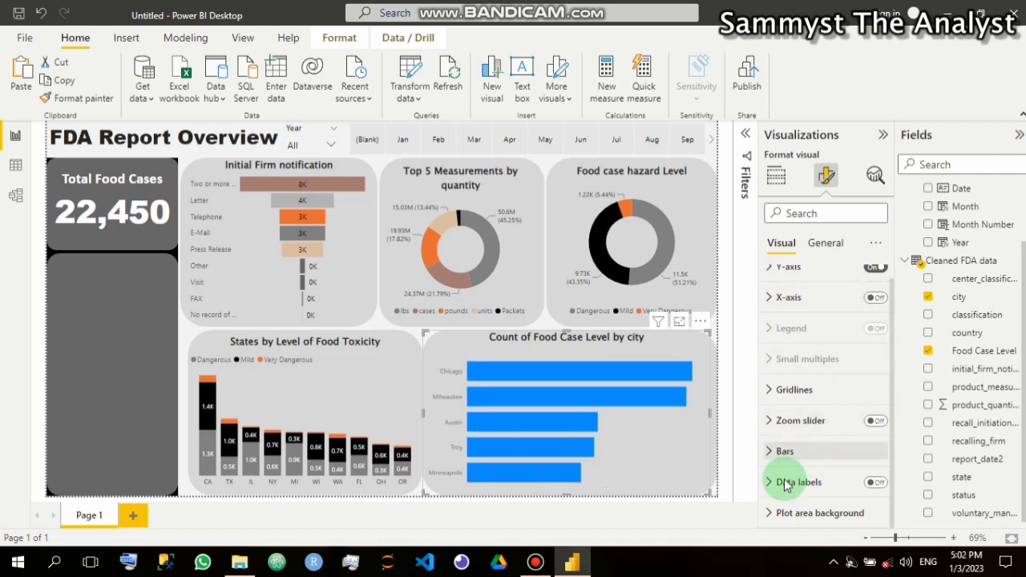
click(876, 482)
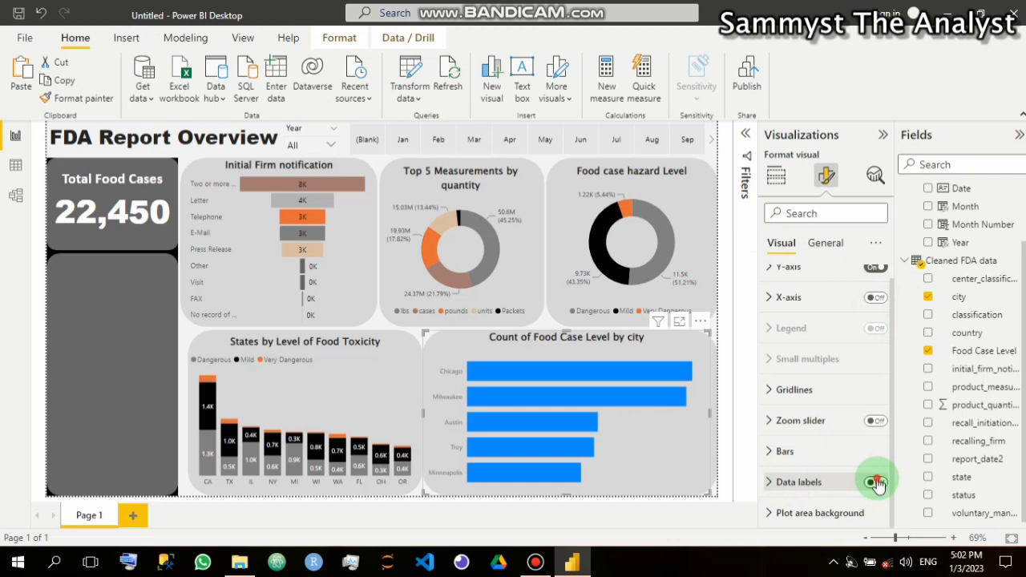
click(875, 482)
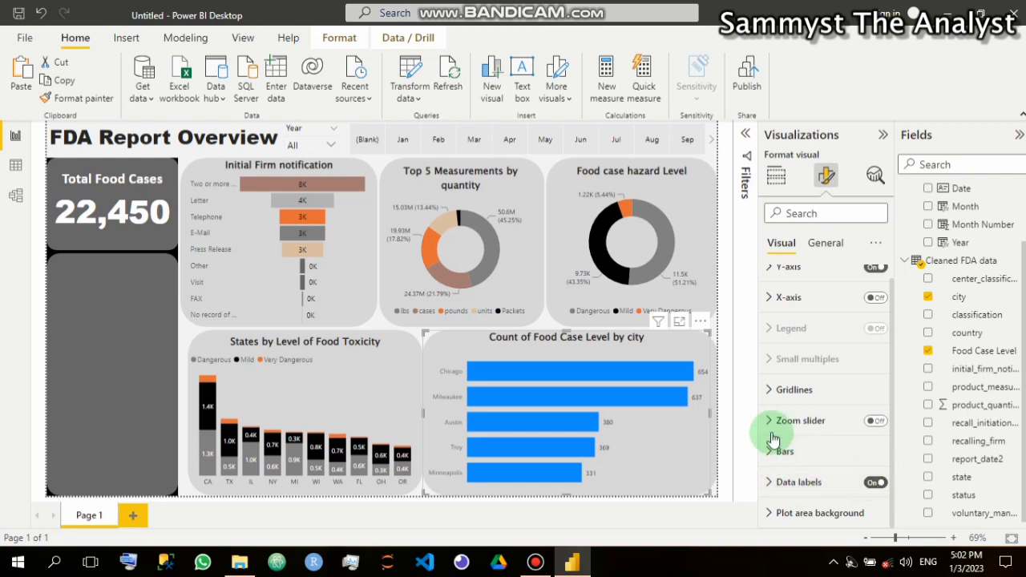
Replace "Count of" in the city bar chart's title with "Top 5" so it reads "Top 5 Food Case Level by city"
click(826, 241)
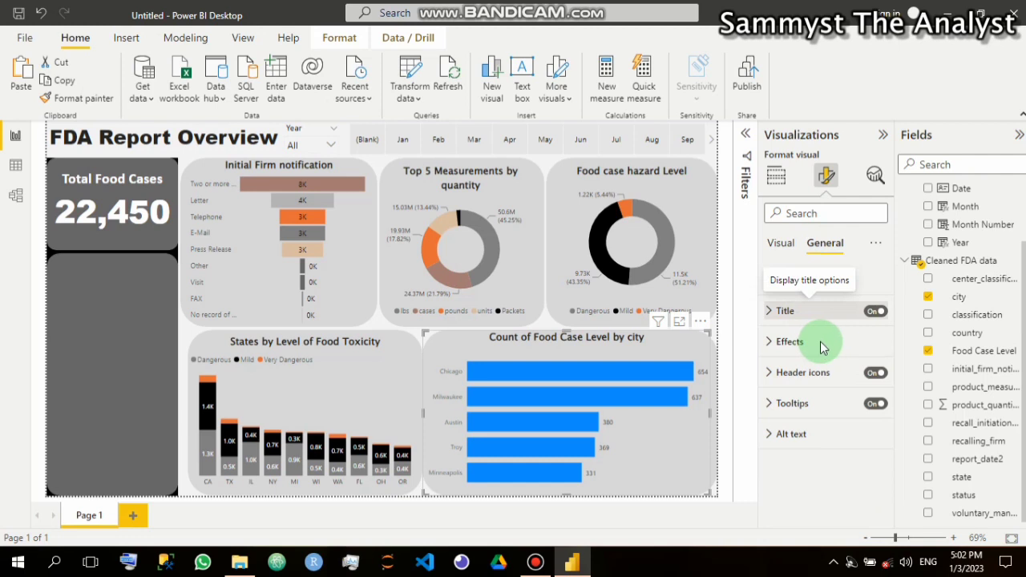
click(806, 314)
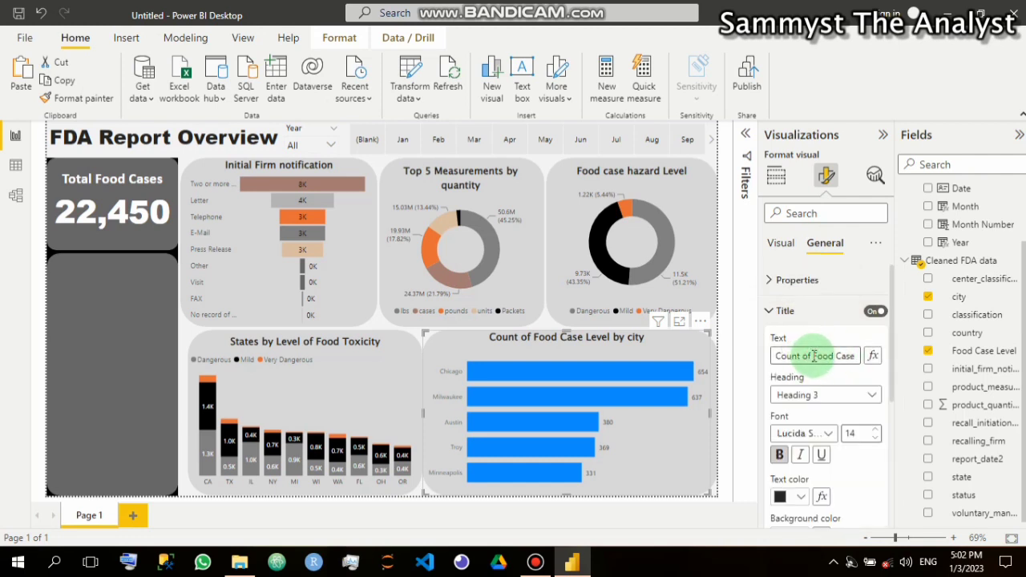
drag(814, 356, 769, 356)
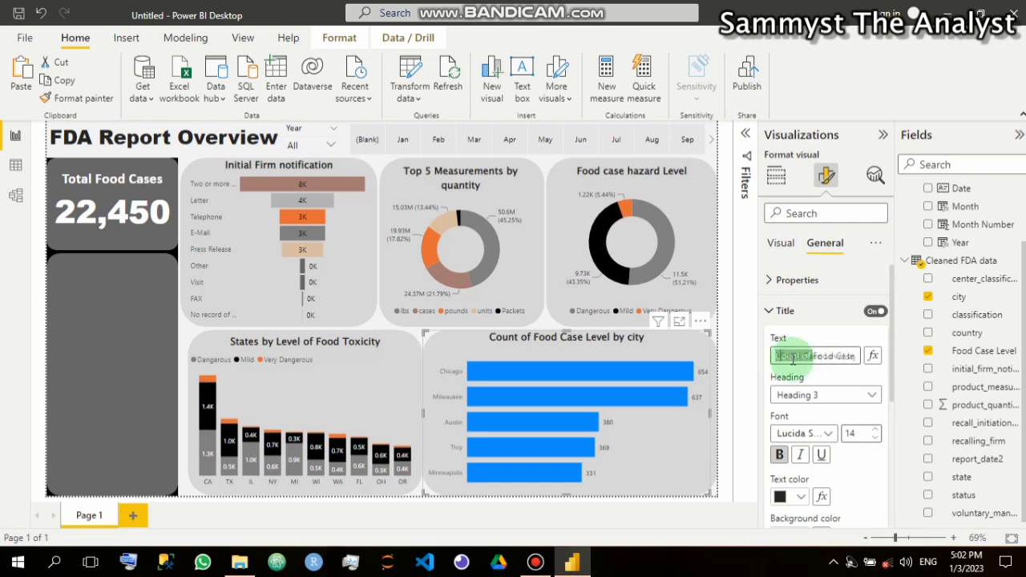
text(Top)
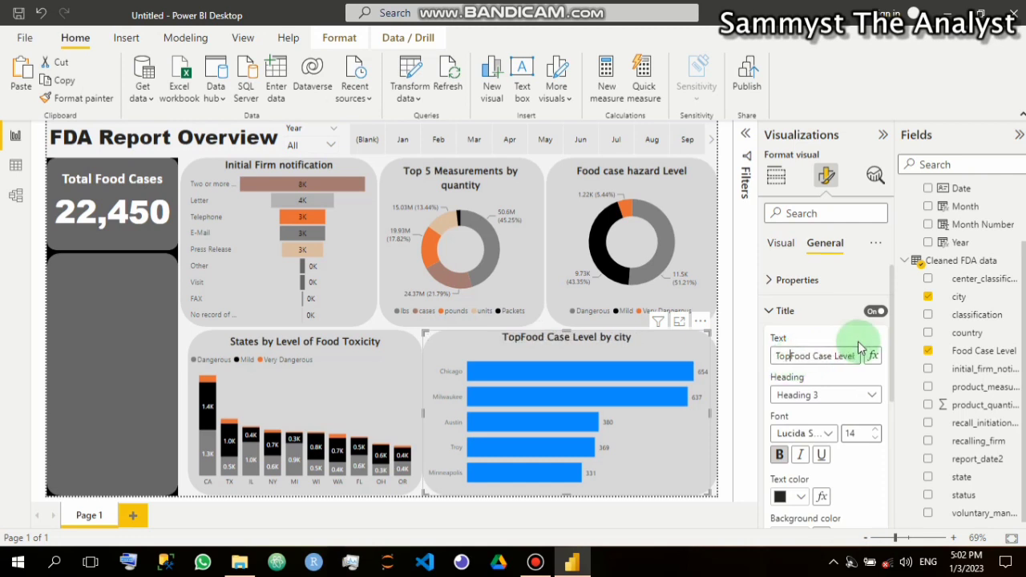
text( 5)
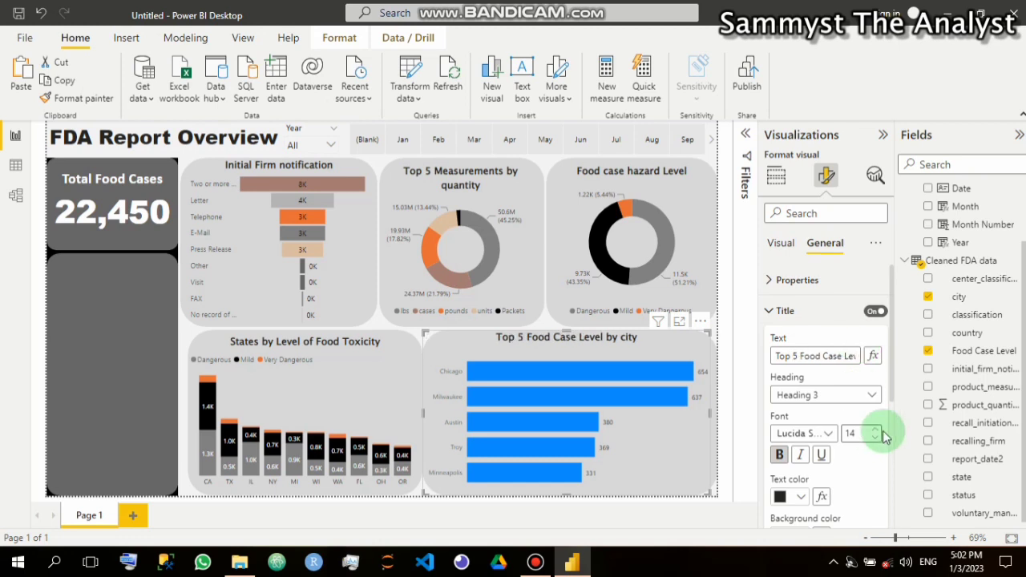
Move "city" behind "Top 5" in the city bar chart's title and shorten the ending to "Food Cases"
click(853, 362)
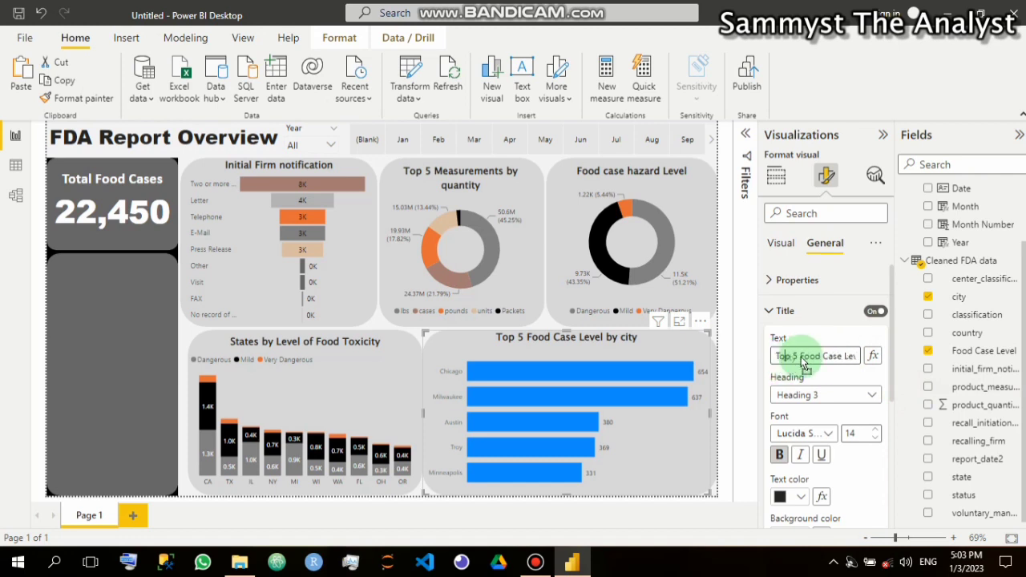
click(833, 356)
key(End)
text(C)
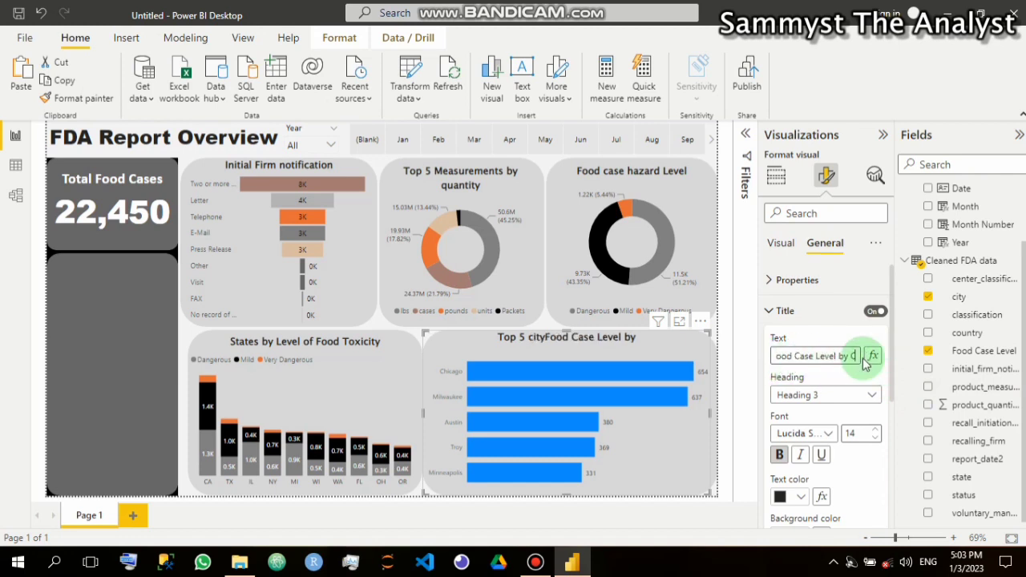
key(BackSpace)
key(BackSpace)
key(BackSpace)
key(BackSpace)
key(BackSpace)
key(BackSpace)
key(BackSpace)
key(BackSpace)
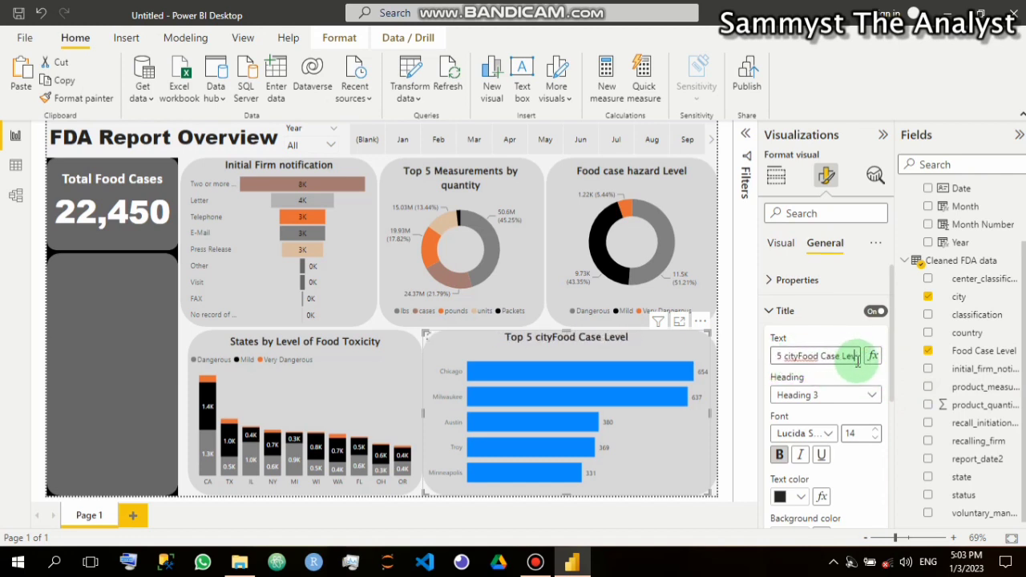
key(BackSpace)
key(BackSpace)
text(s)
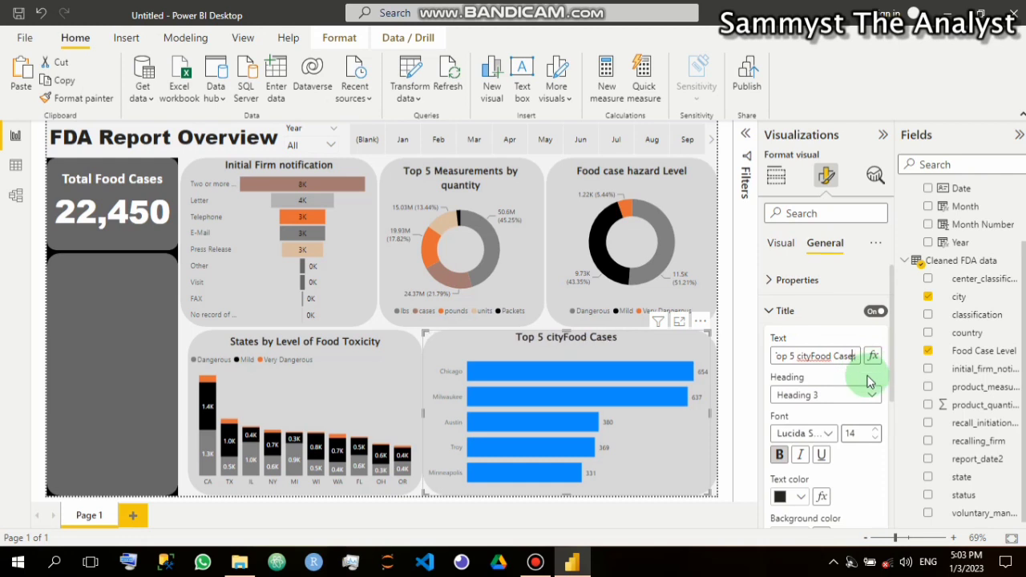
Insert "by" before "Food" in the city bar chart's title and change "city" to "Cities"
text(b)
key(BackSpace)
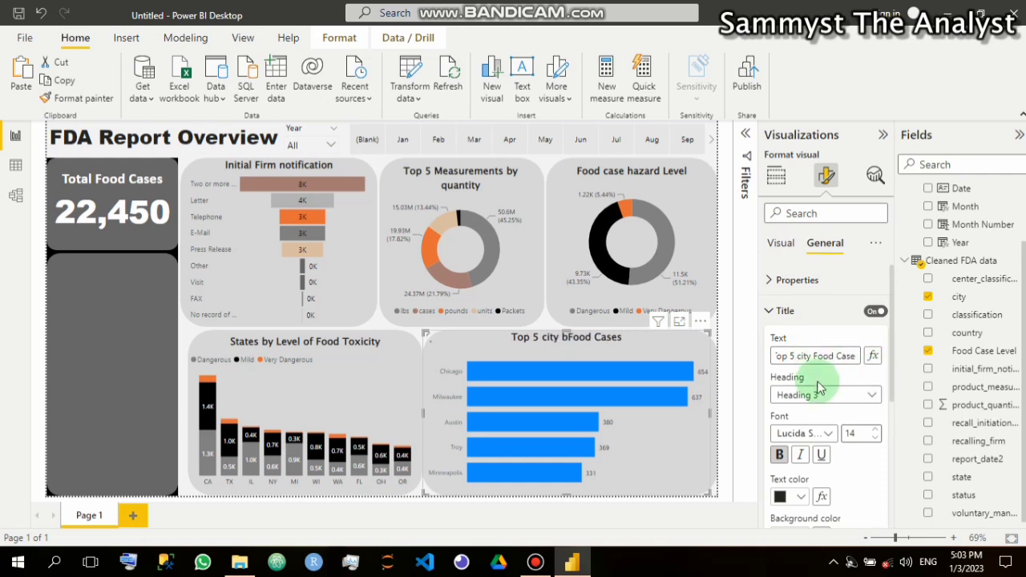
text(y)
click(800, 355)
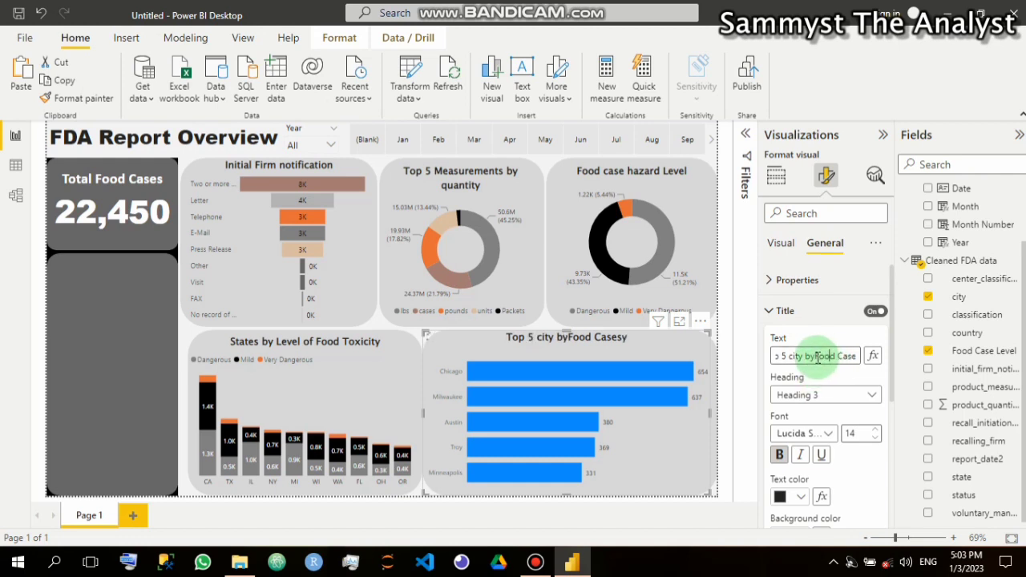
click(802, 357)
text(ie)
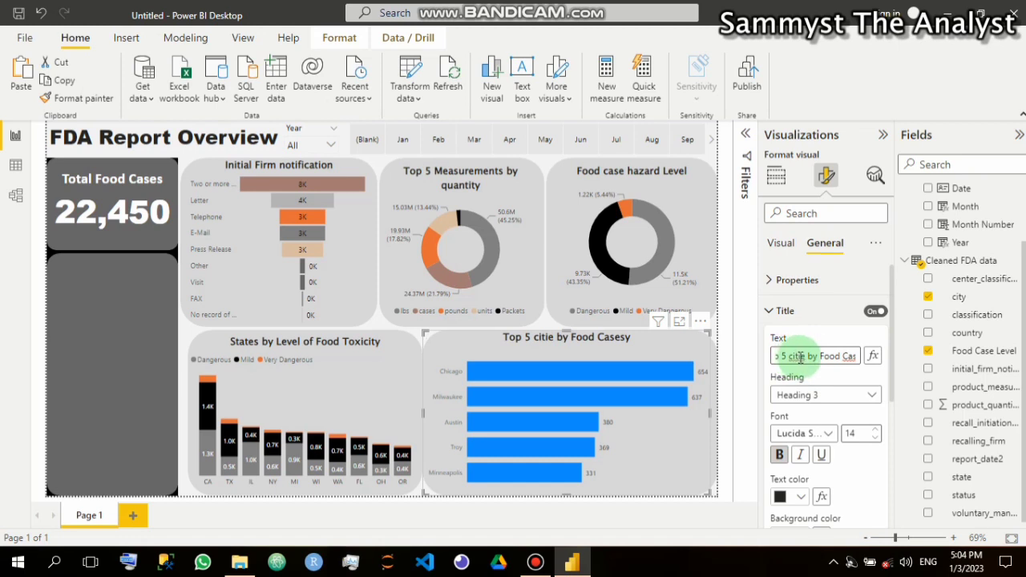
text(s)
key(Left)
key(Left)
key(Left)
key(Left)
key(Left)
key(BackSpace)
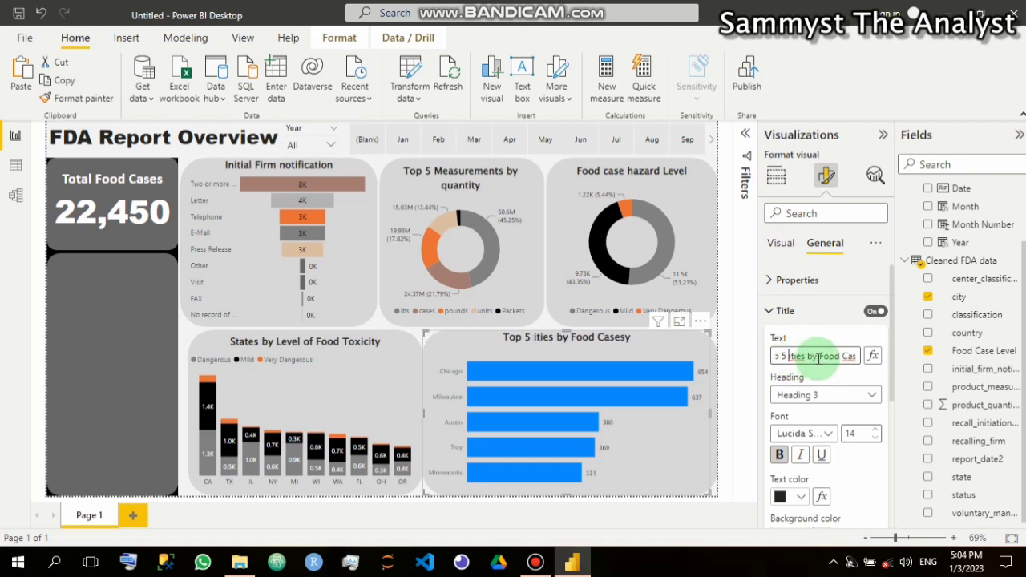
text(C)
Remove the stray "y" at the end of the chart title so it reads "Top 5 Cities by Food Cases"
click(852, 358)
key(Right)
key(Right)
key(Right)
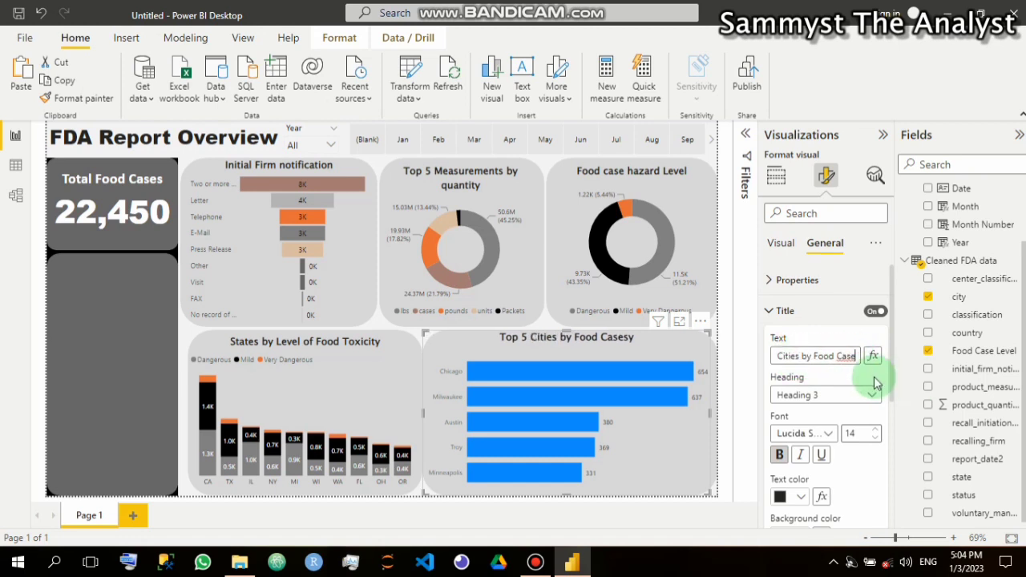
key(Right)
key(Right)
key(BackSpace)
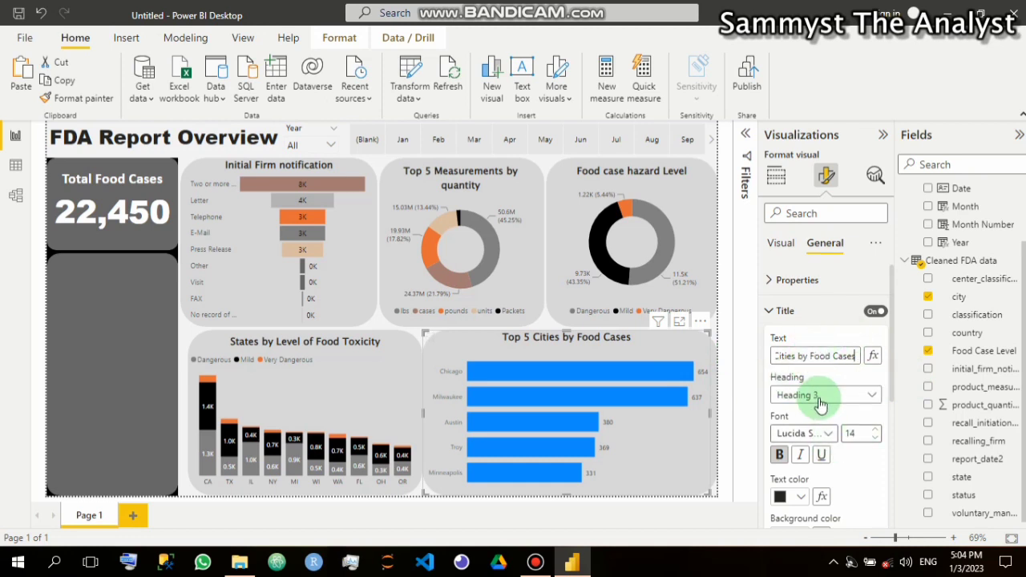
click(771, 312)
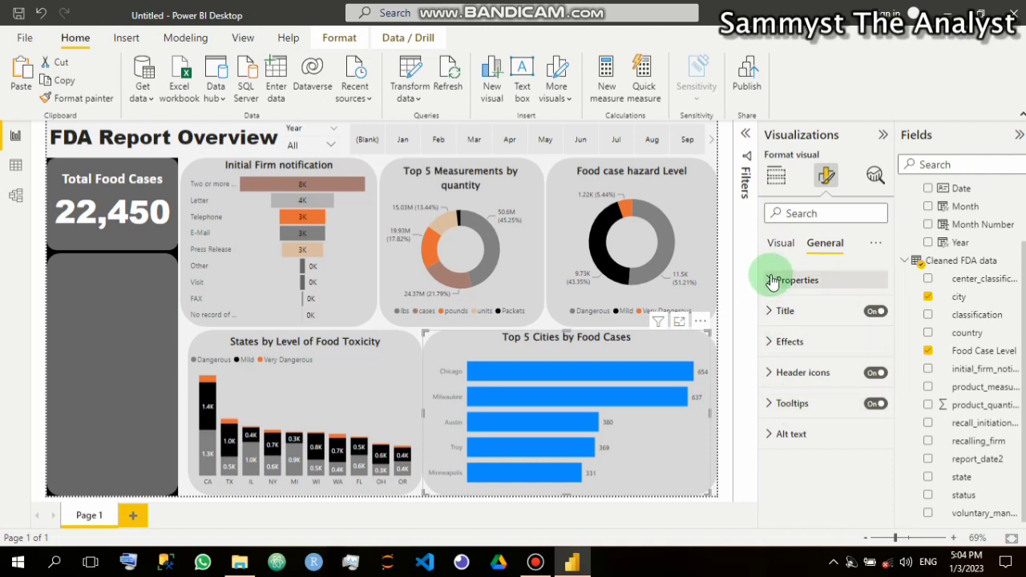
Set the Y-axis values of the Top 5 Cities by Food Cases chart to font size 10 and black
click(779, 242)
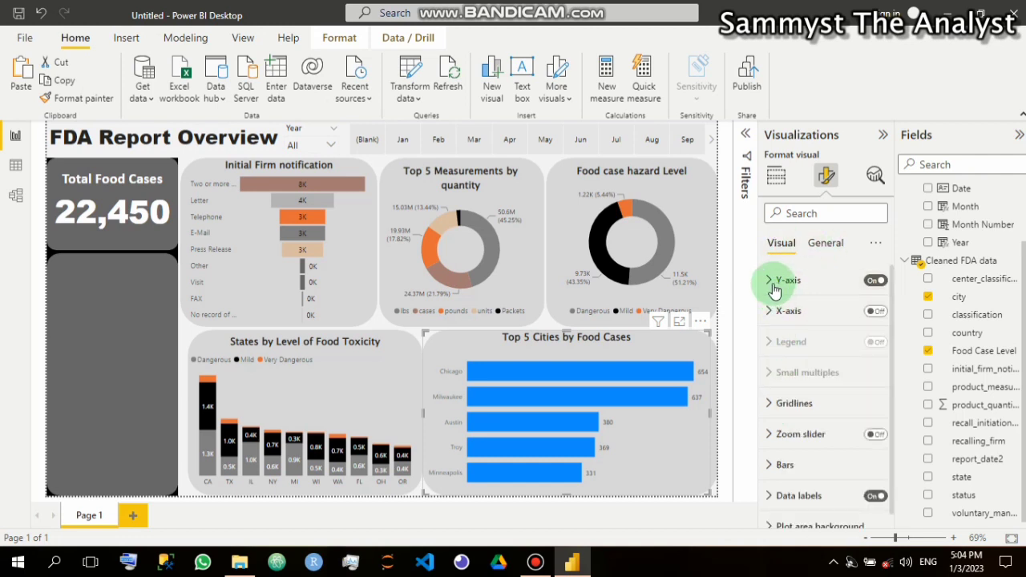
click(770, 281)
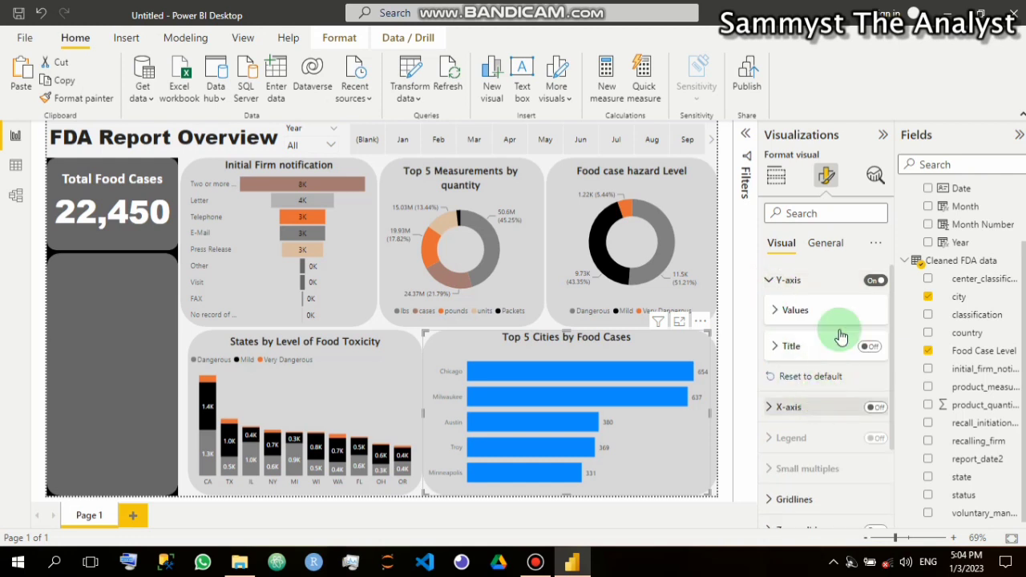
click(773, 311)
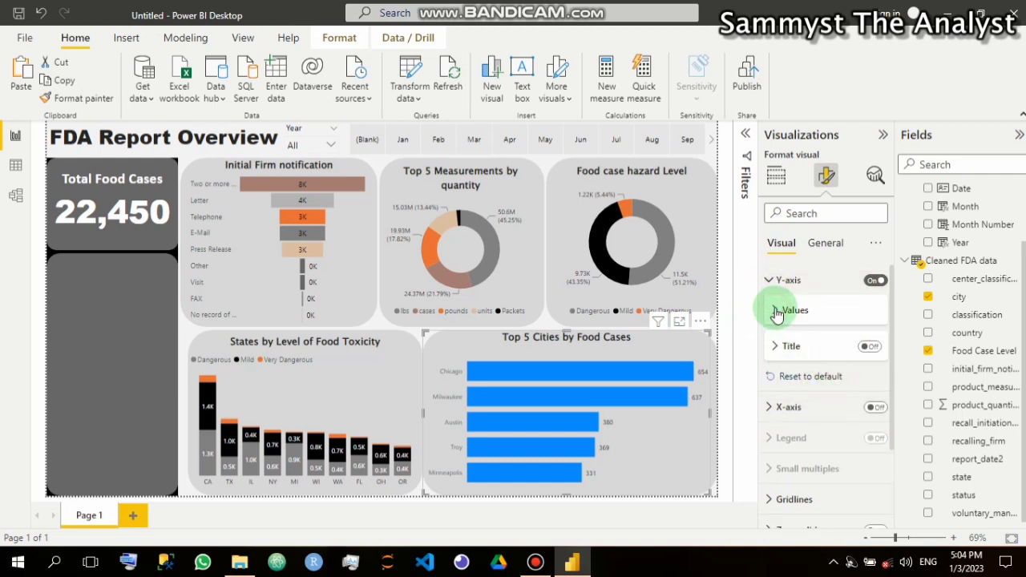
click(785, 352)
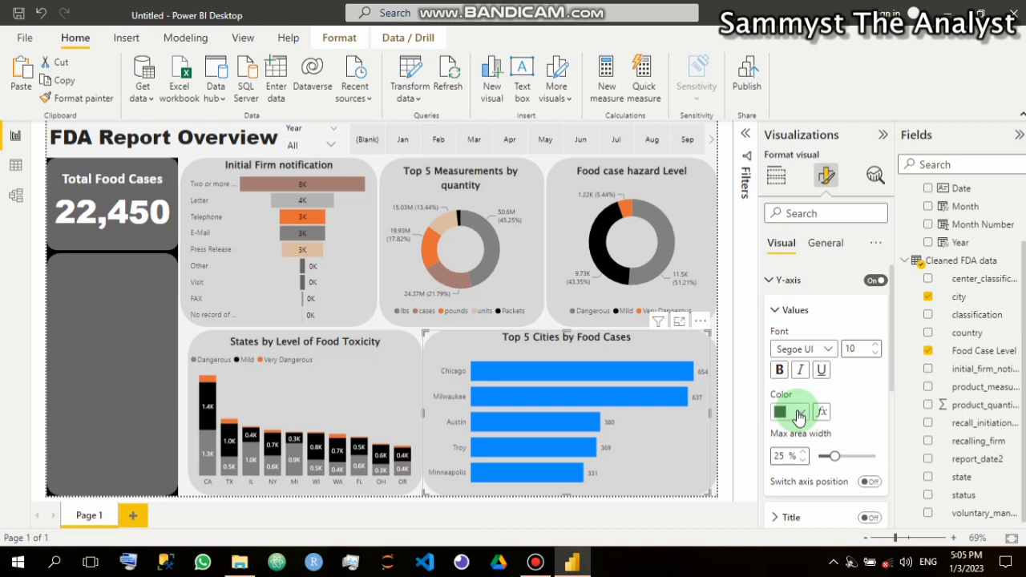
click(799, 414)
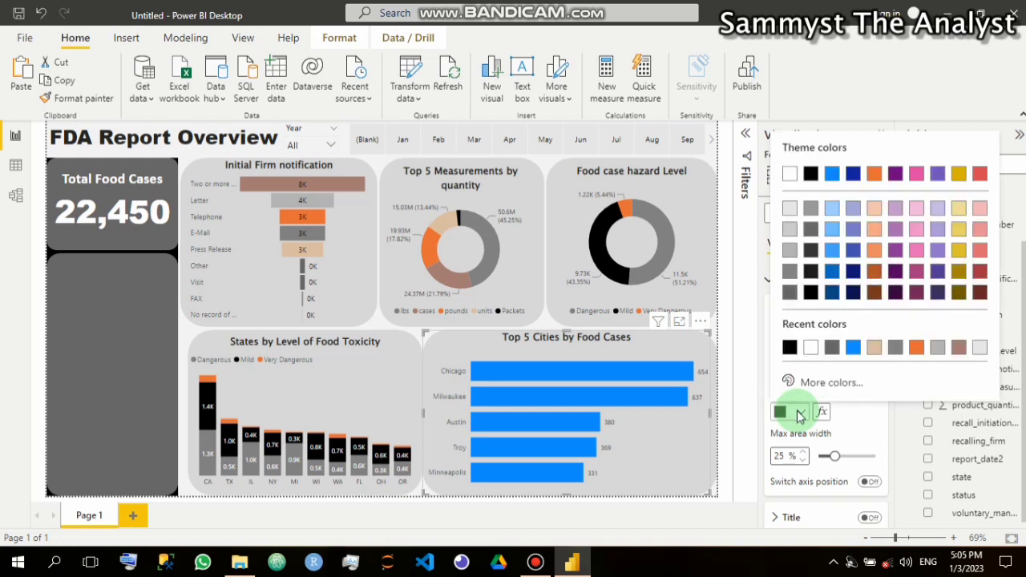
click(790, 347)
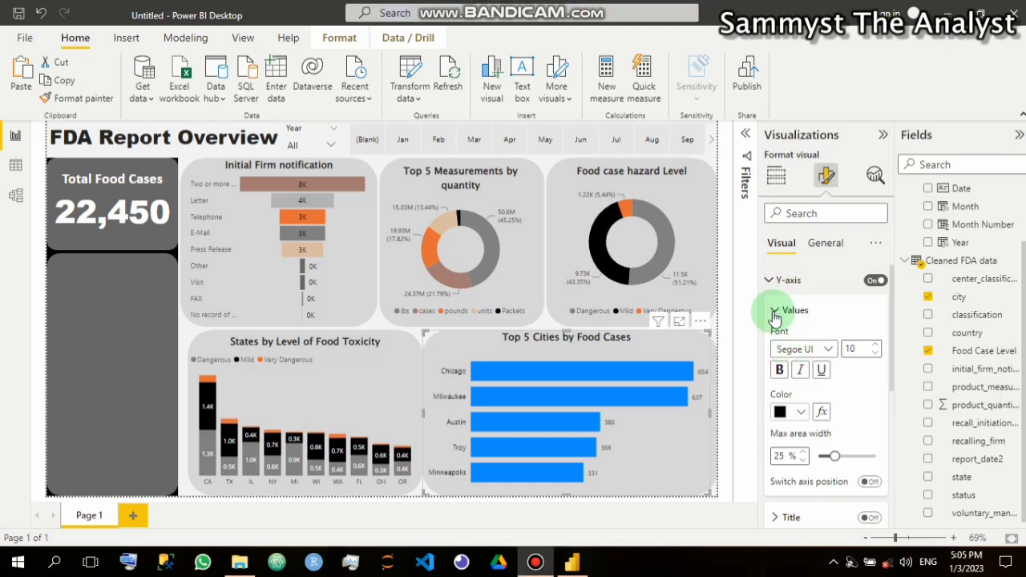
click(774, 313)
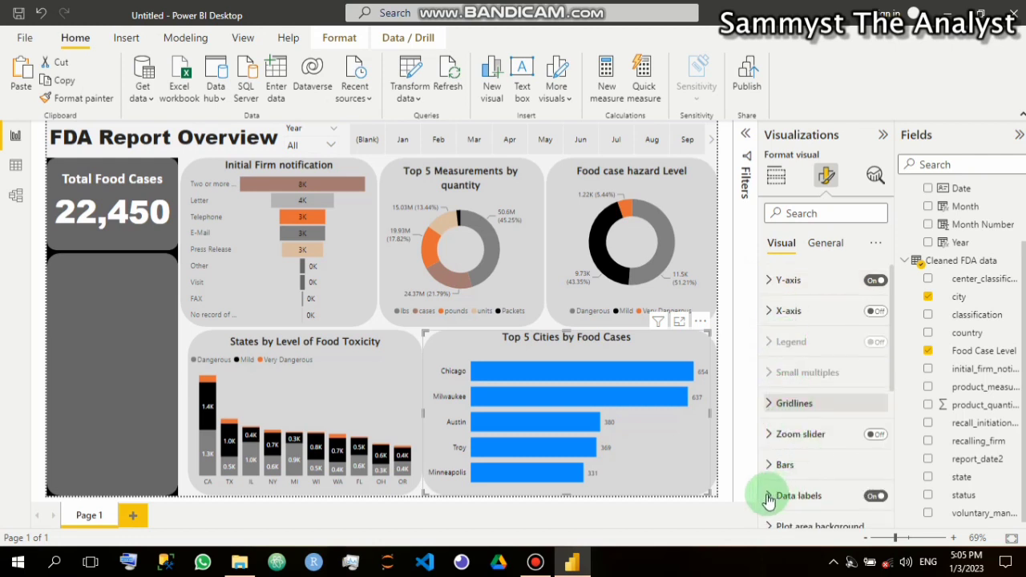
Set the font size of the city bar chart's data label values to 10
scroll(768, 499, down, 1)
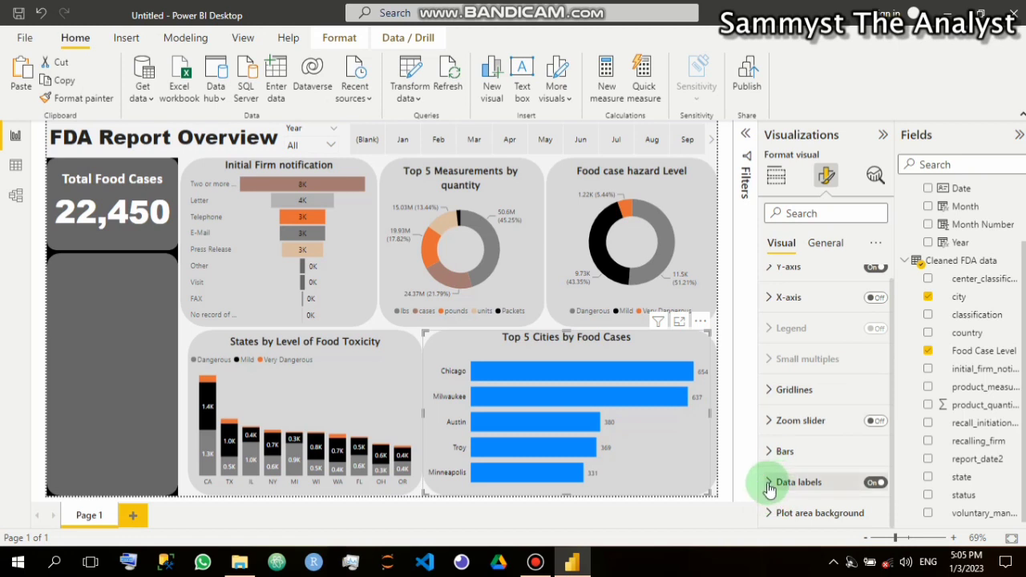
click(787, 488)
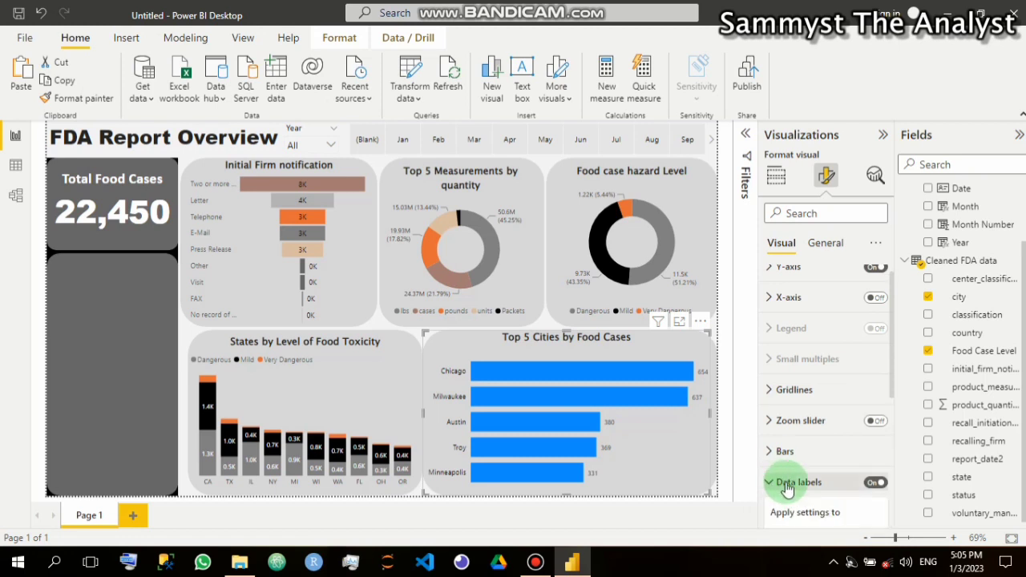
scroll(794, 485, down, 4)
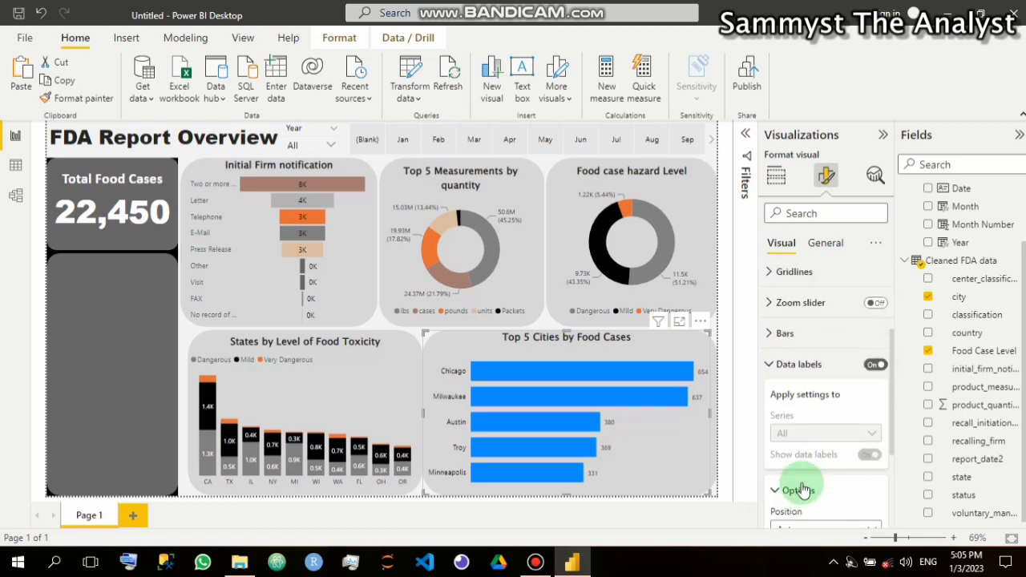
scroll(802, 486, down, 2)
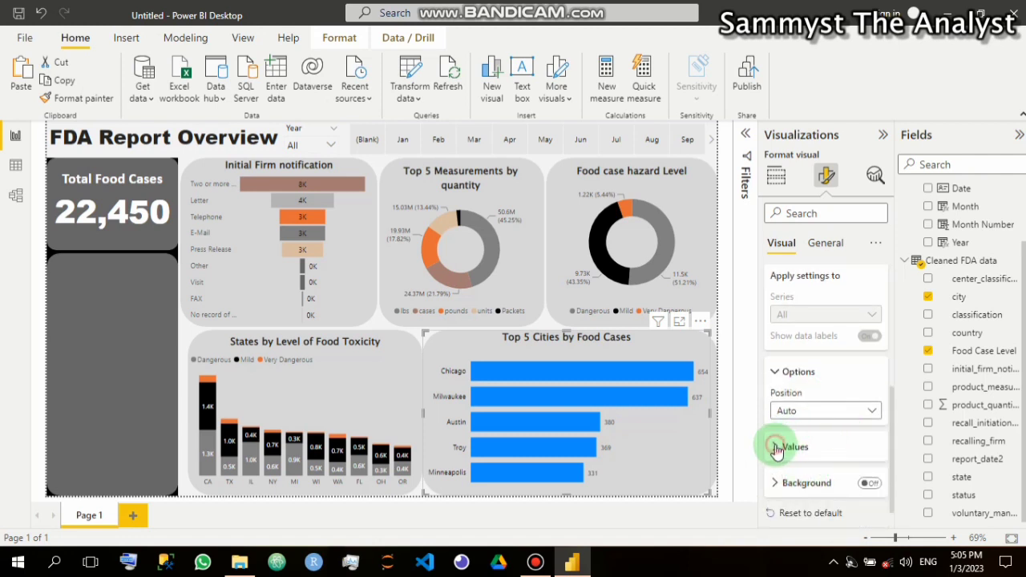
click(821, 448)
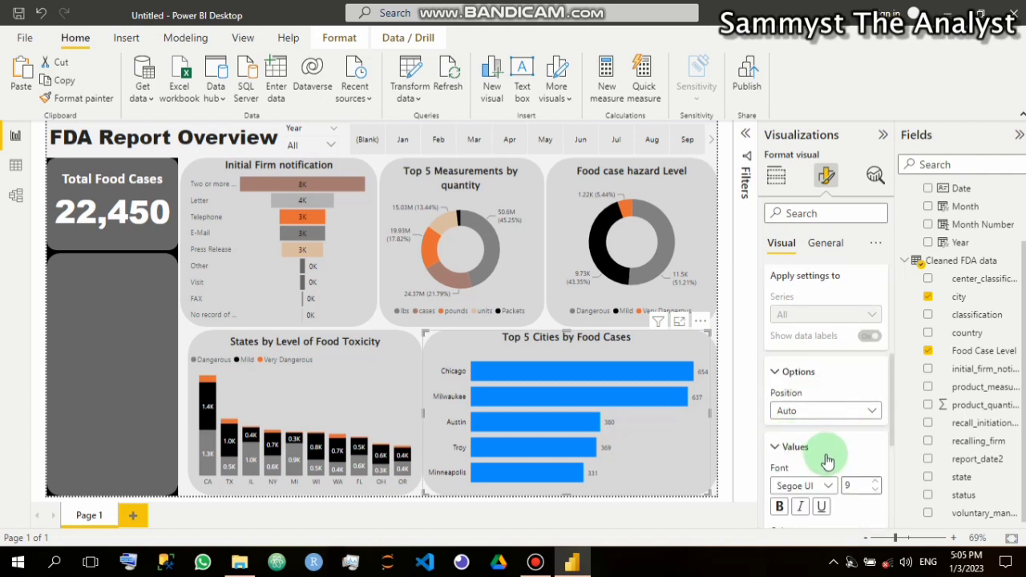
scroll(823, 461, down, 2)
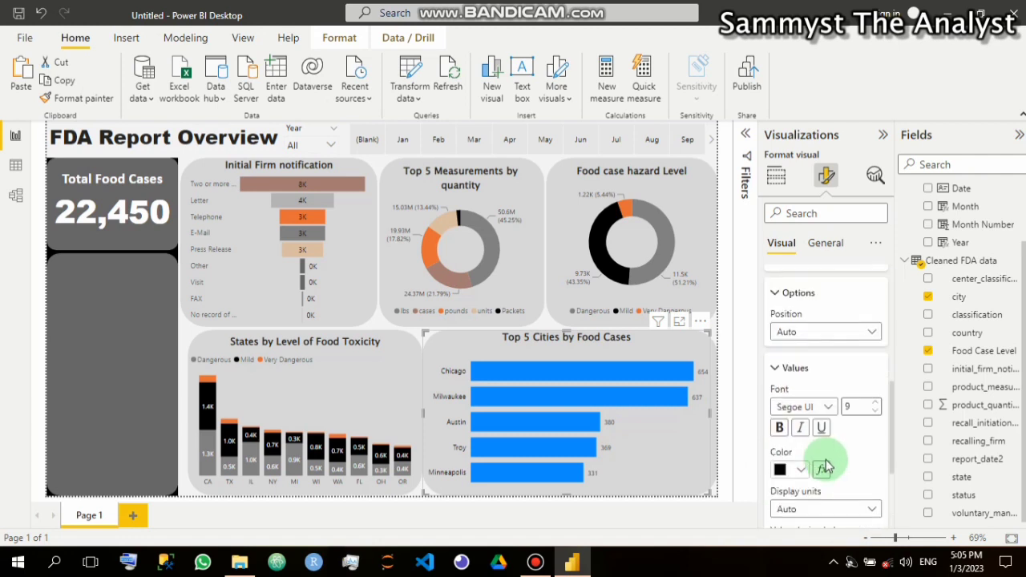
click(877, 404)
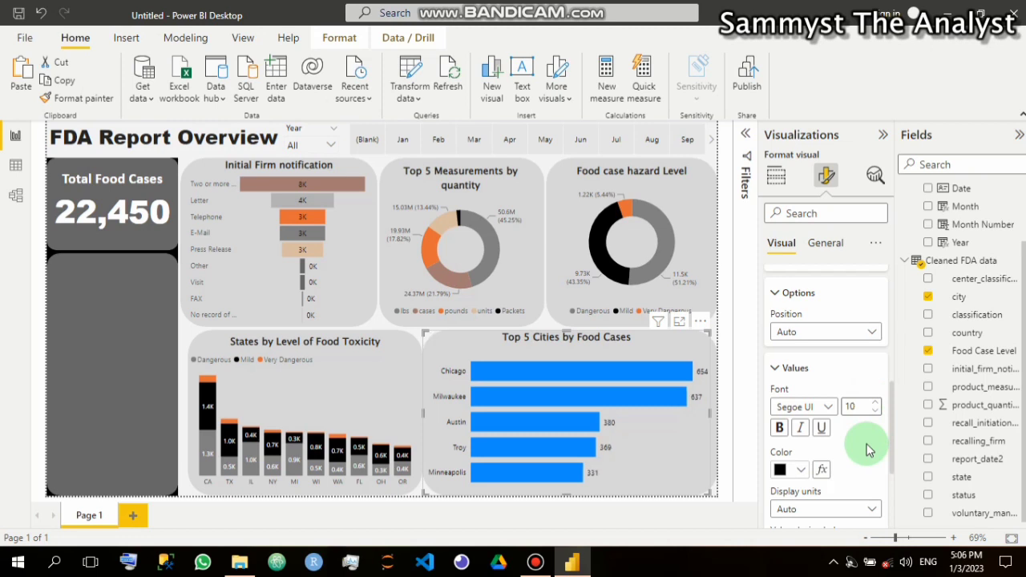
click(775, 370)
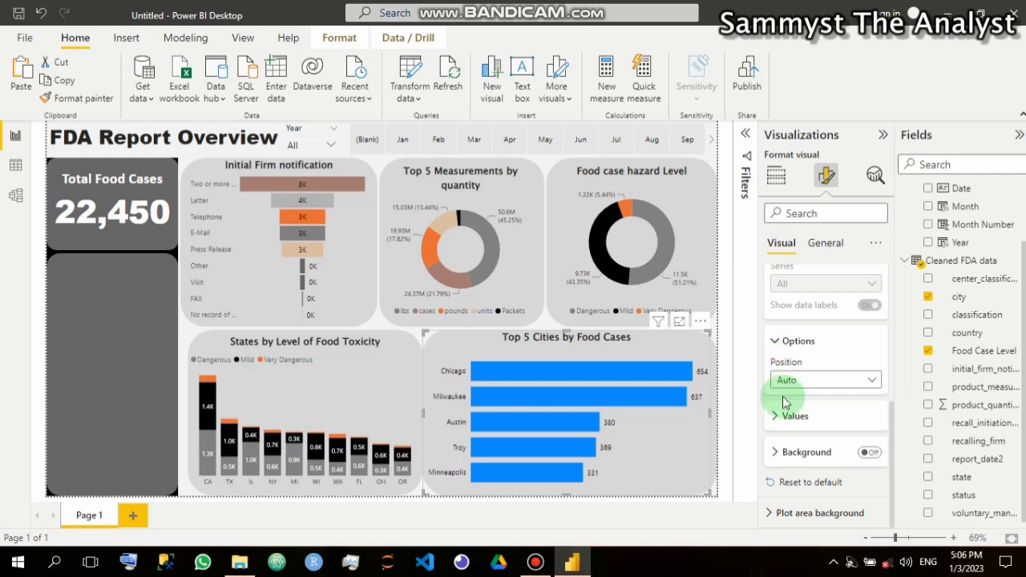
scroll(780, 340, up, 3)
scroll(778, 332, up, 2)
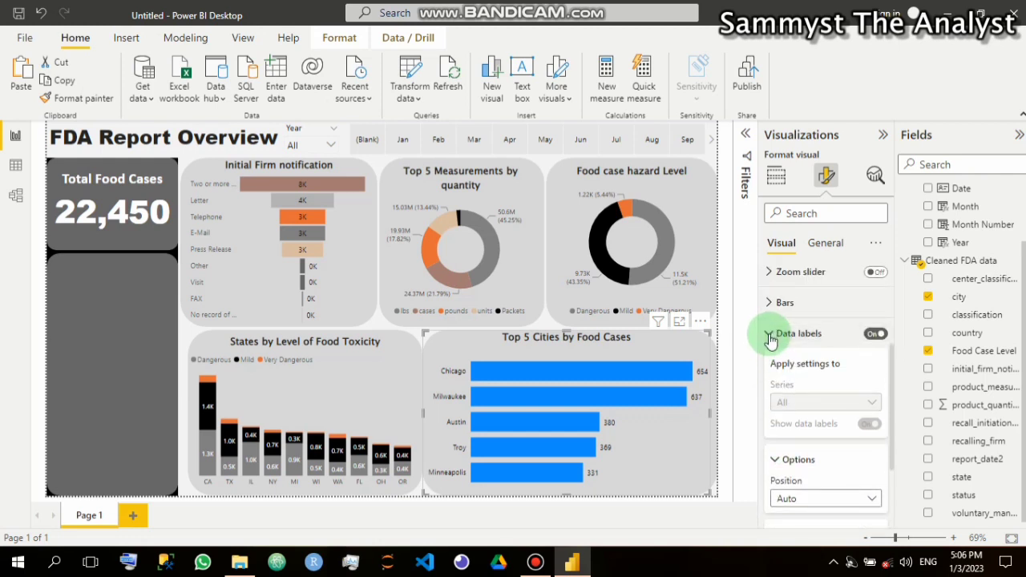
scroll(773, 317, up, 3)
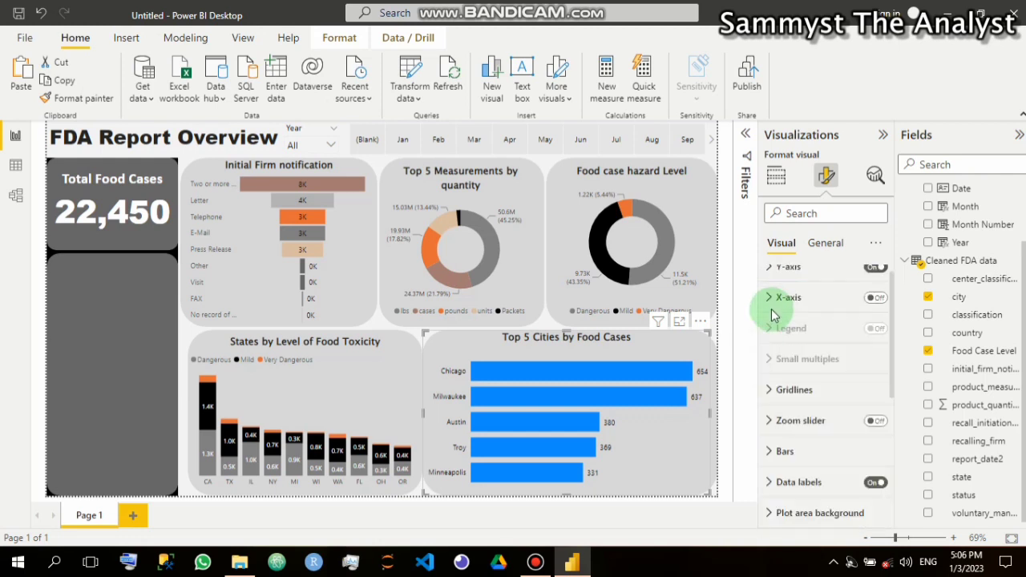
Color the Chicago bar of the city bar chart tan, #DBBEA1, from the recent colors
click(783, 453)
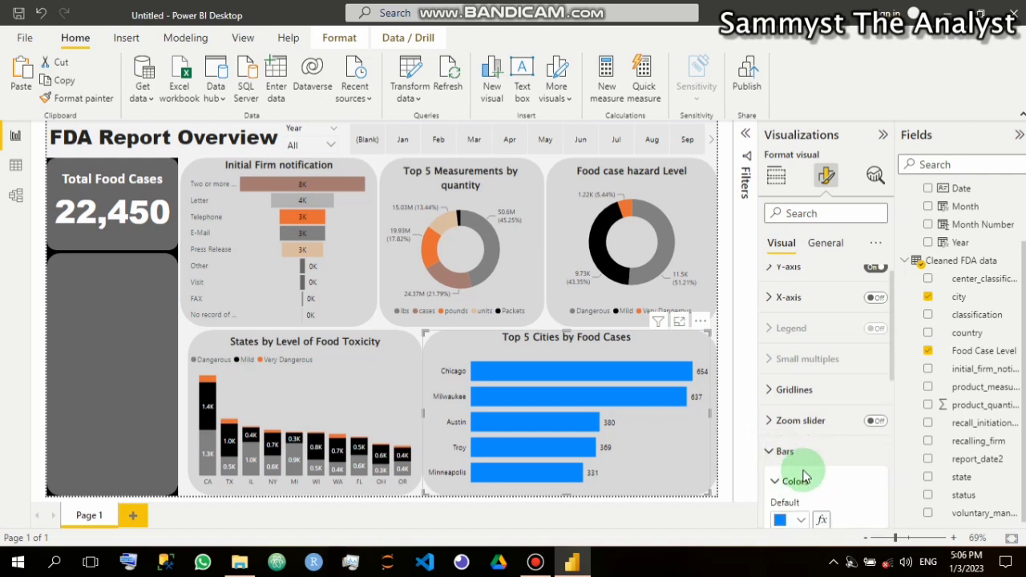
scroll(802, 473, down, 3)
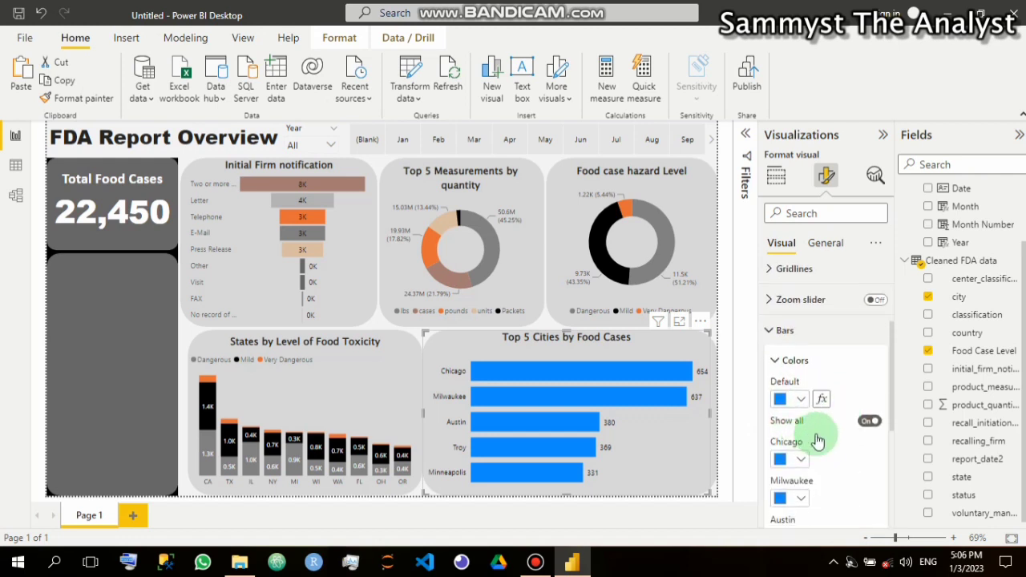
scroll(812, 433, down, 3)
click(803, 343)
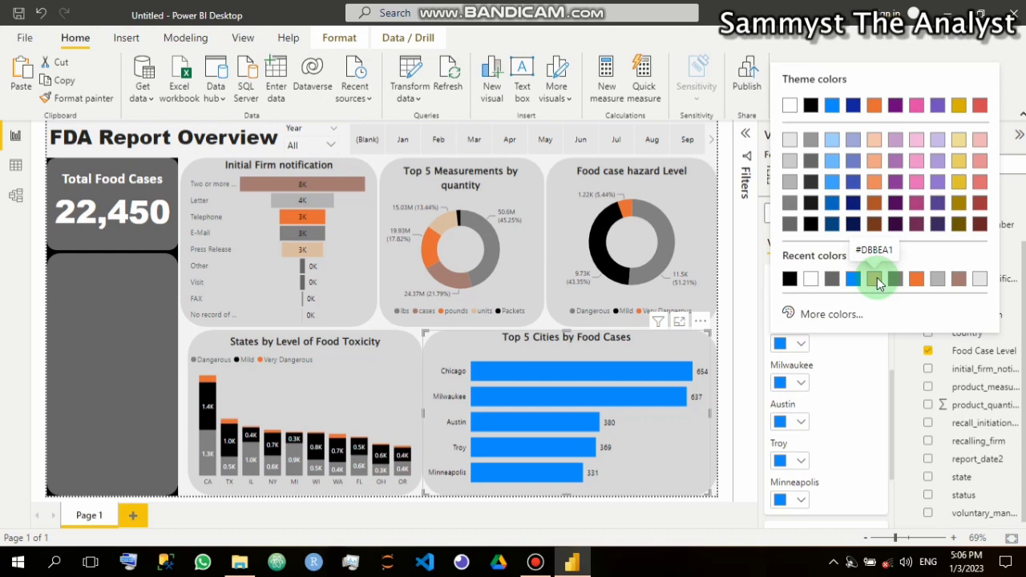
click(877, 277)
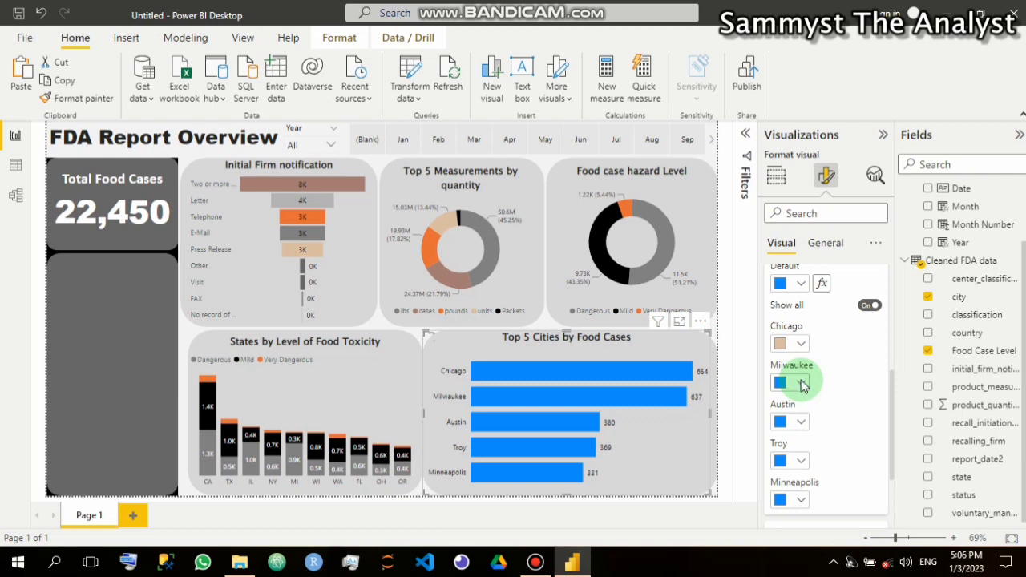
Color the Milwaukee bar of the city bar chart dark gray and the Austin bar orange from the recent colors
click(803, 386)
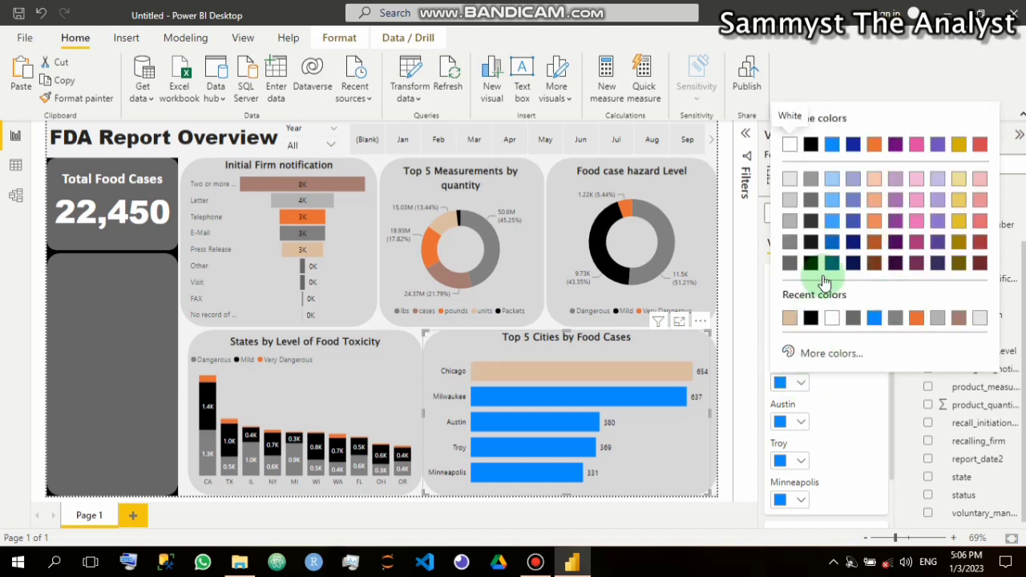
click(854, 319)
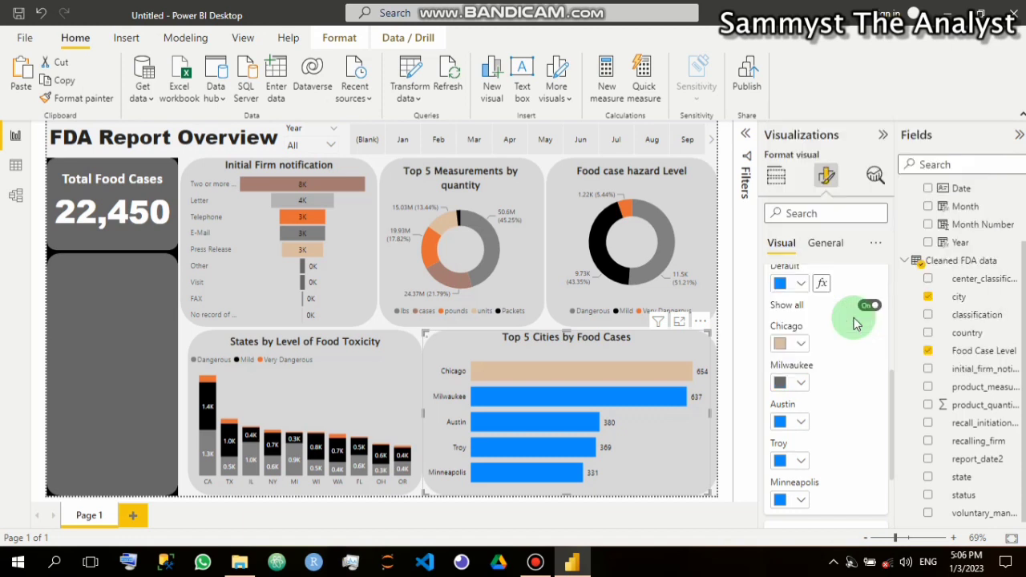
click(800, 423)
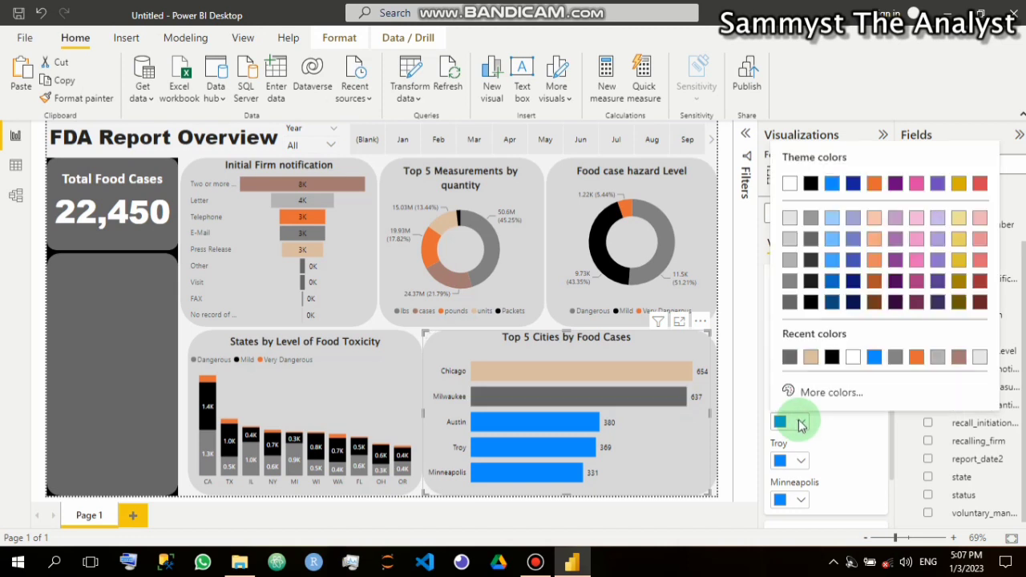
click(918, 359)
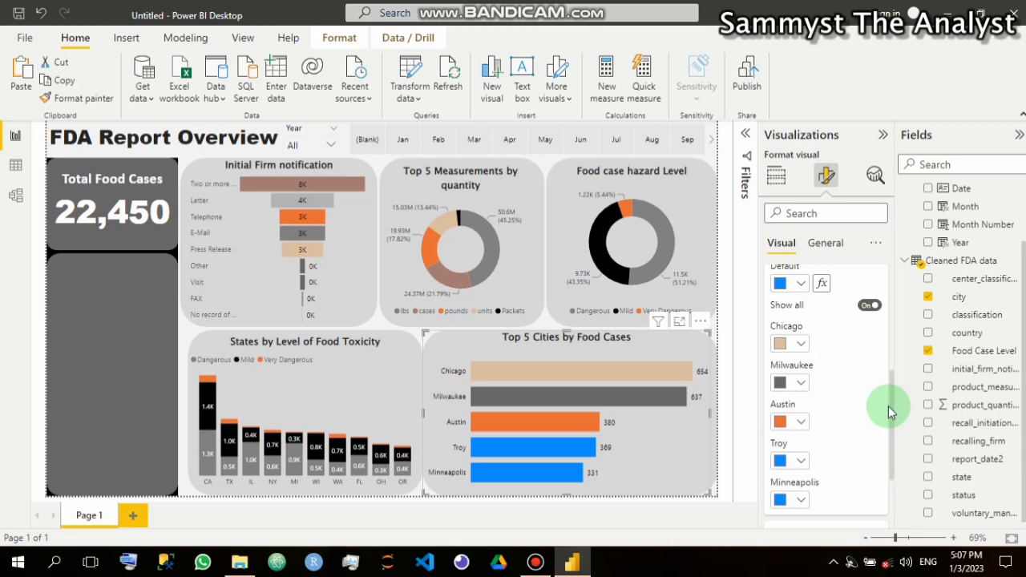
Color the Troy bar of the city bar chart rosy brown and the Minneapolis bar black from the recent colors
click(801, 462)
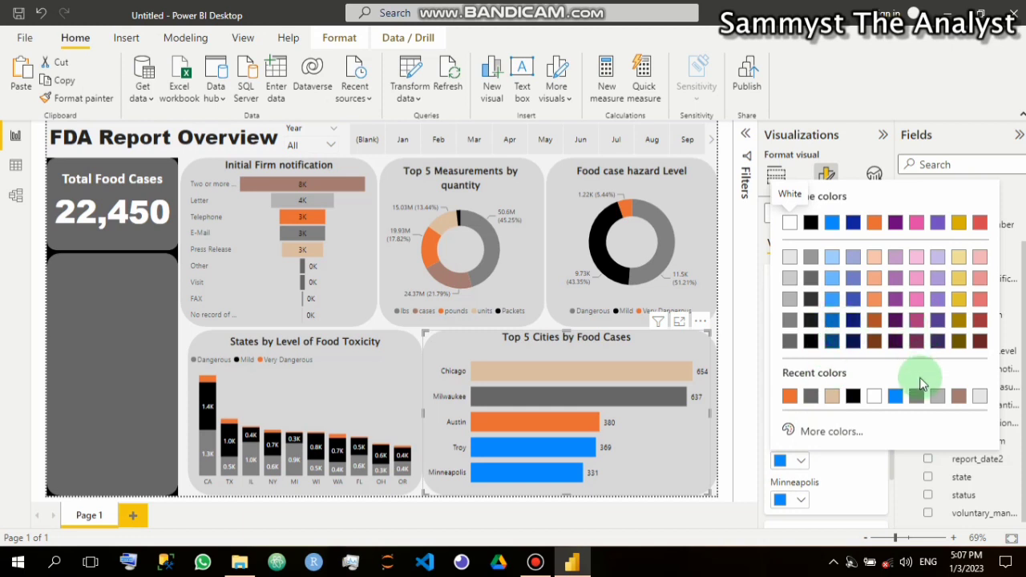
click(961, 397)
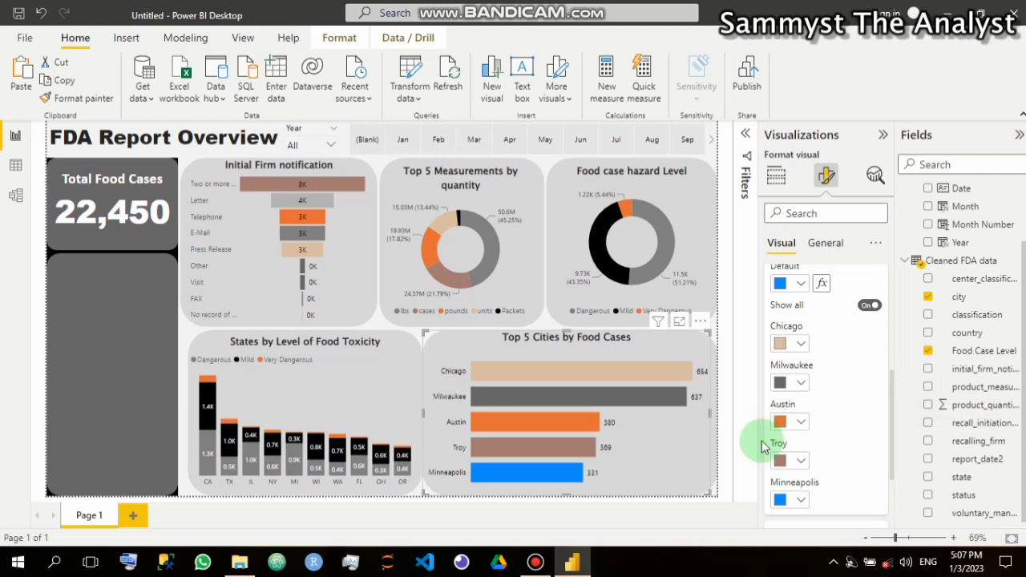
click(800, 500)
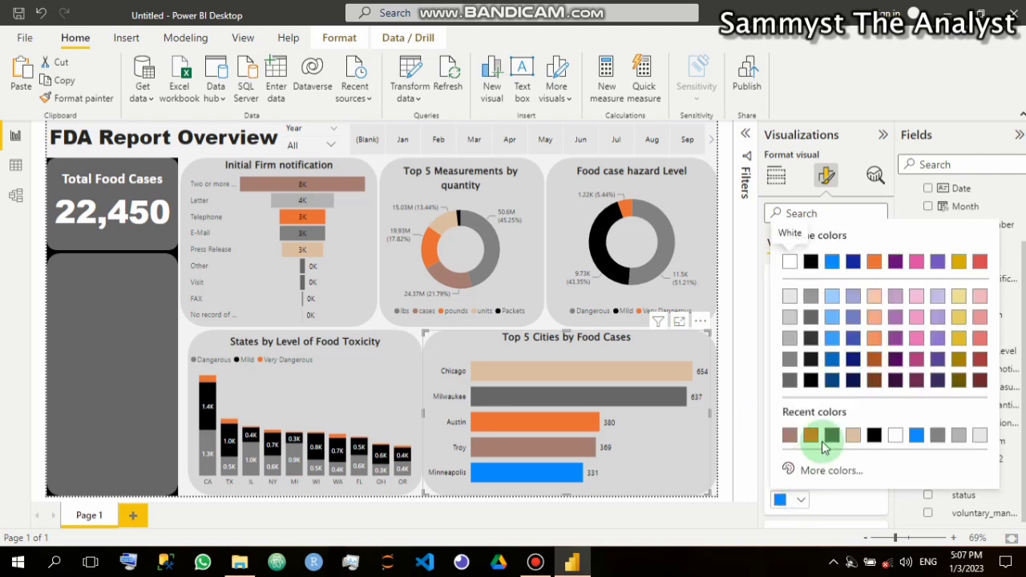
click(873, 435)
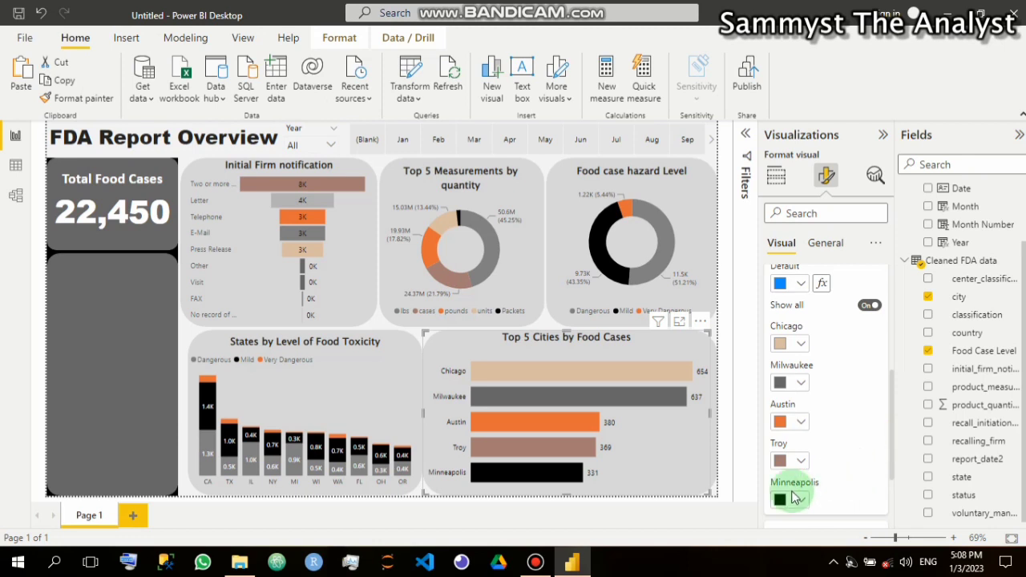
Recolor the Chicago bar rosy brown and the Troy bar tan in the city chart, and close the bar color settings
click(803, 344)
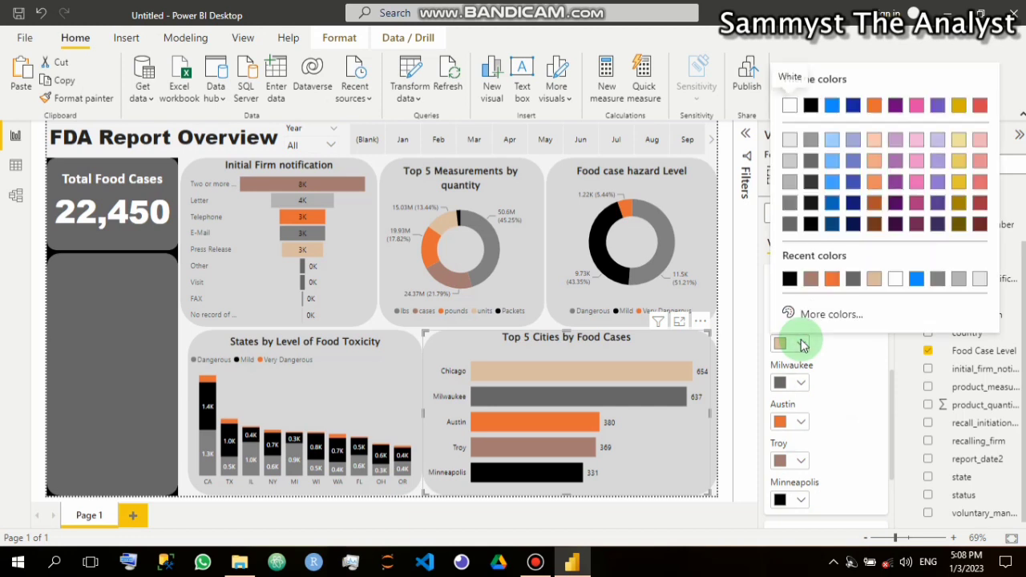
click(810, 280)
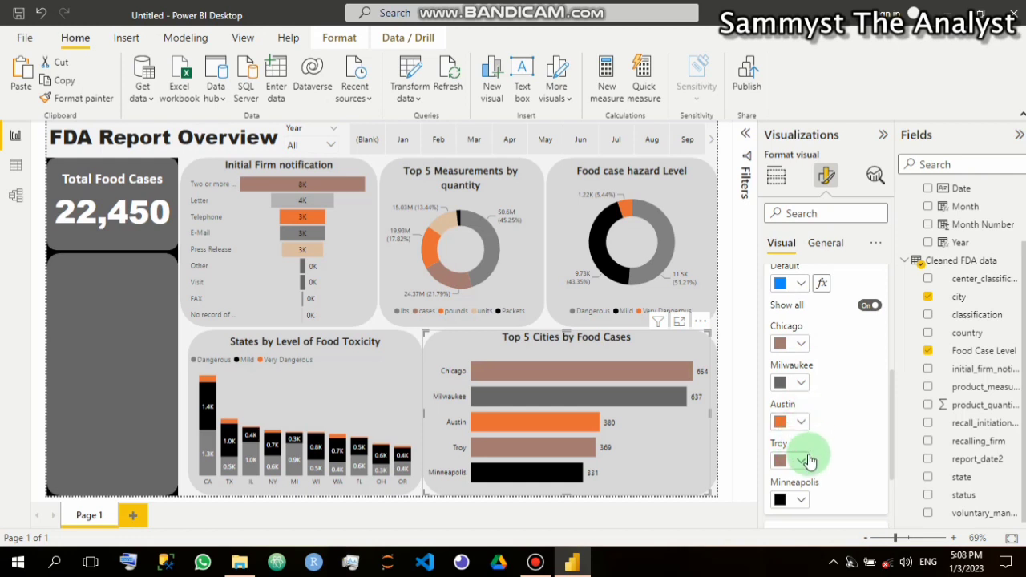
click(800, 462)
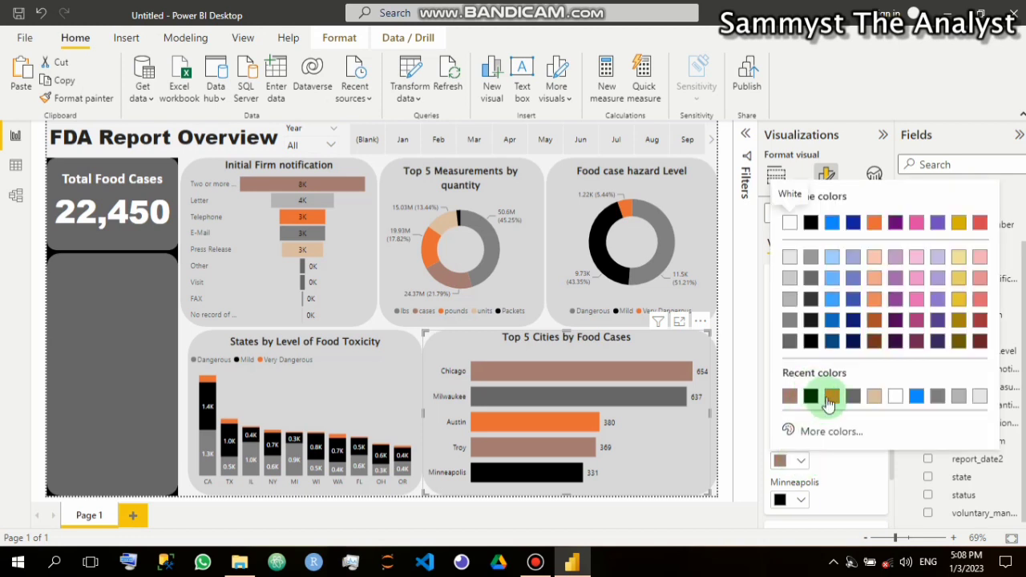
click(874, 396)
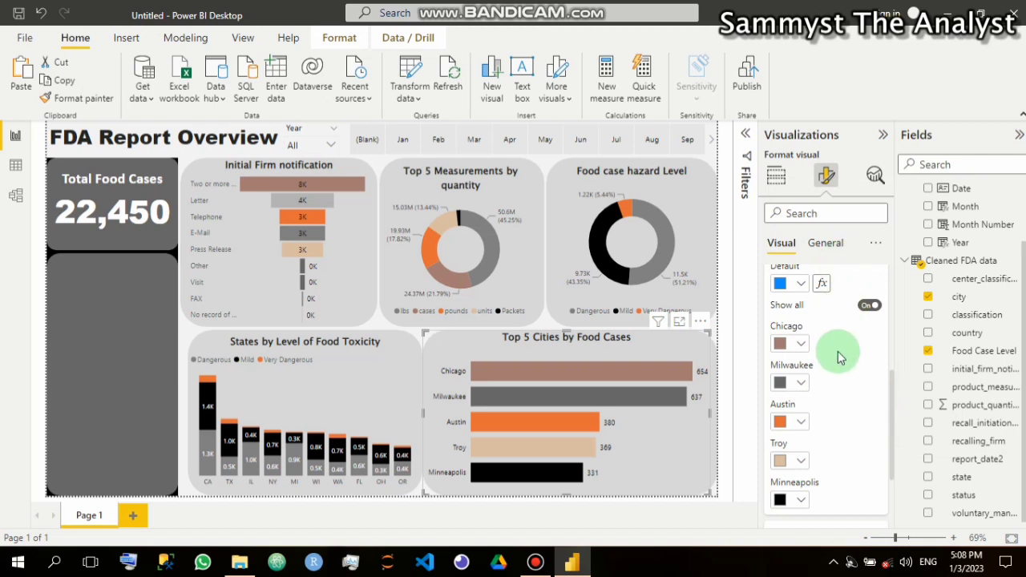
scroll(838, 357, up, 2)
scroll(837, 357, up, 3)
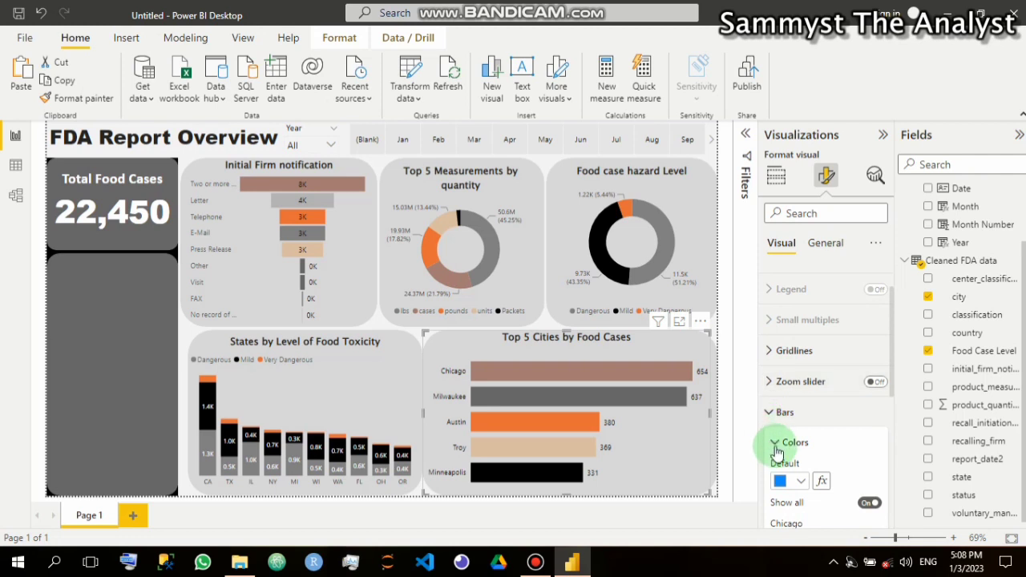
click(777, 444)
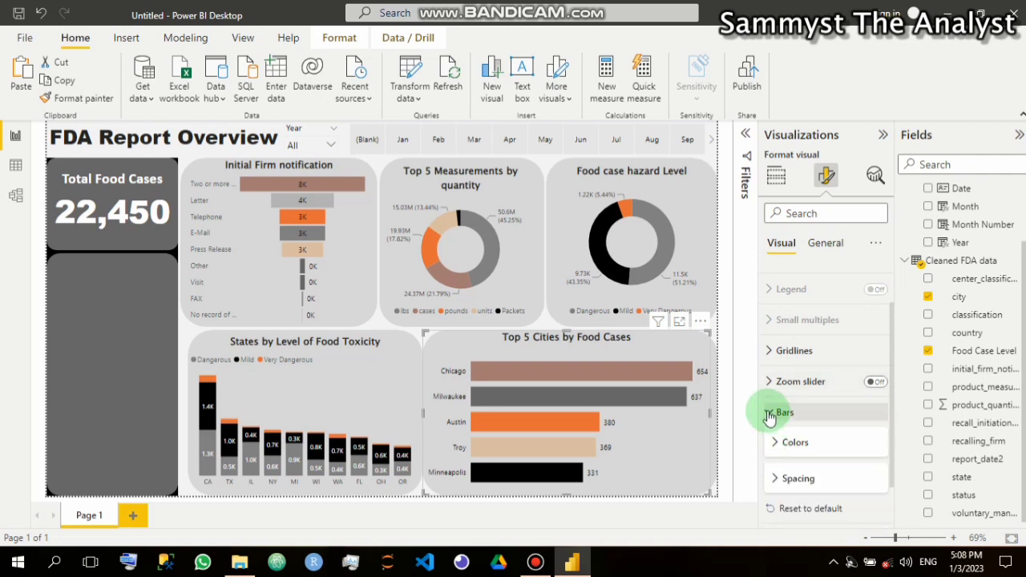
click(770, 413)
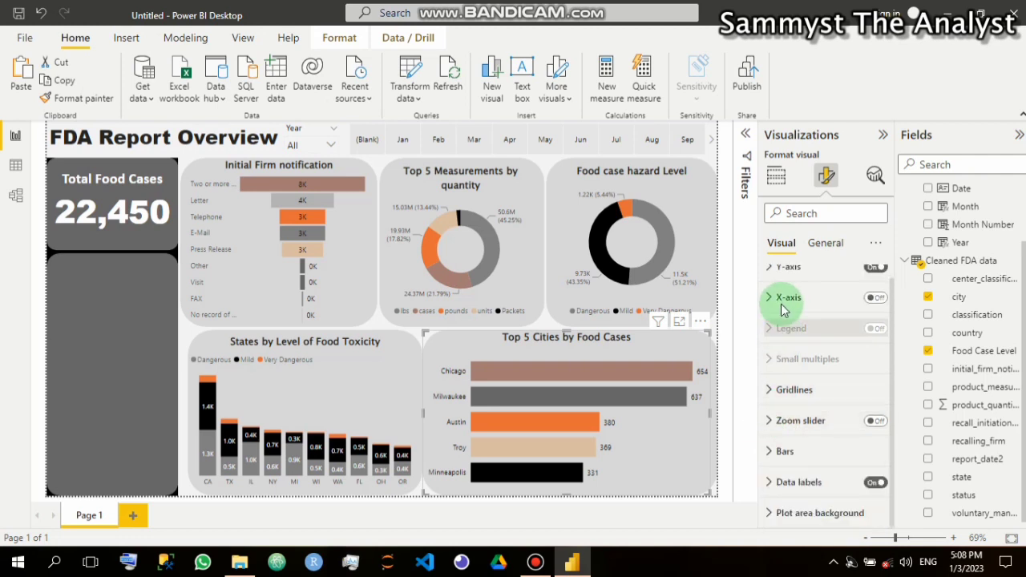
scroll(776, 303, up, 1)
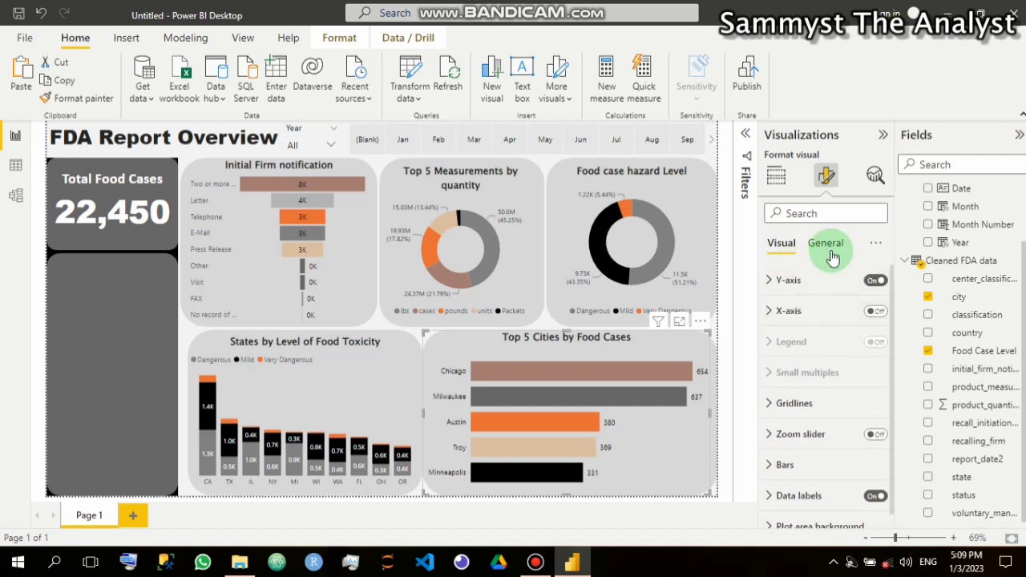
Insert a text box and fit its height to the empty dark gray panel below the Total Food Cases card
click(56, 268)
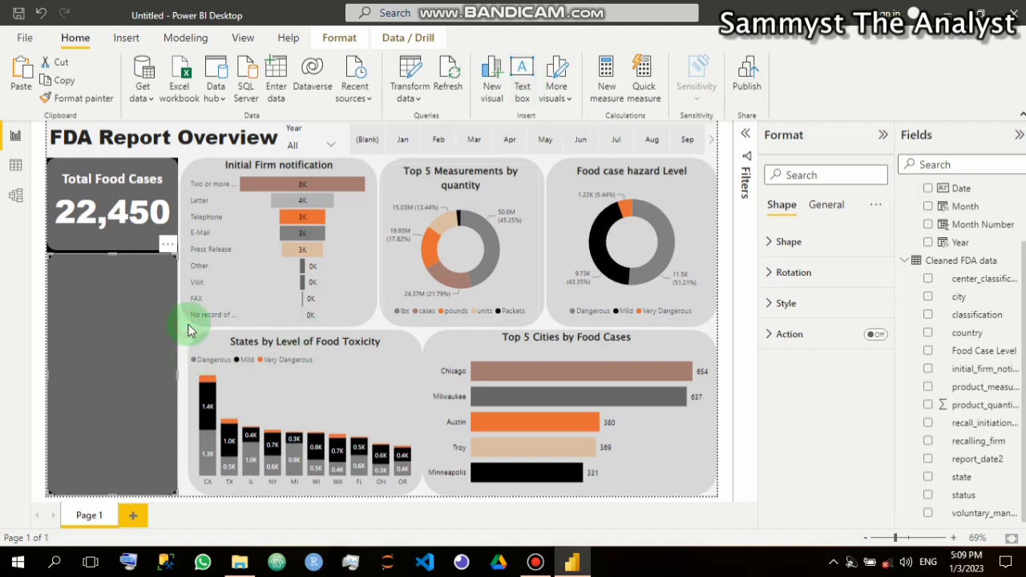
click(523, 88)
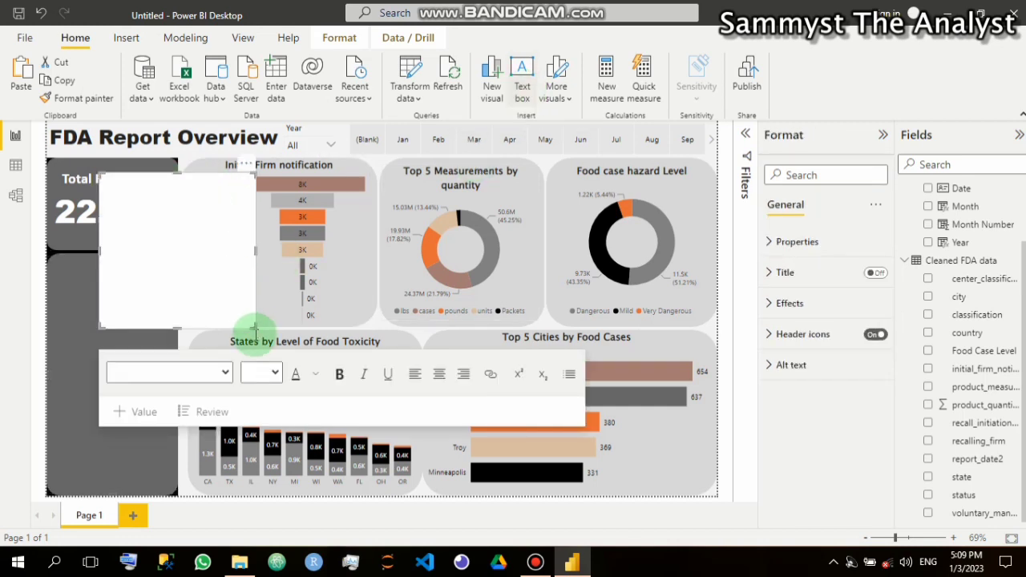
click(111, 184)
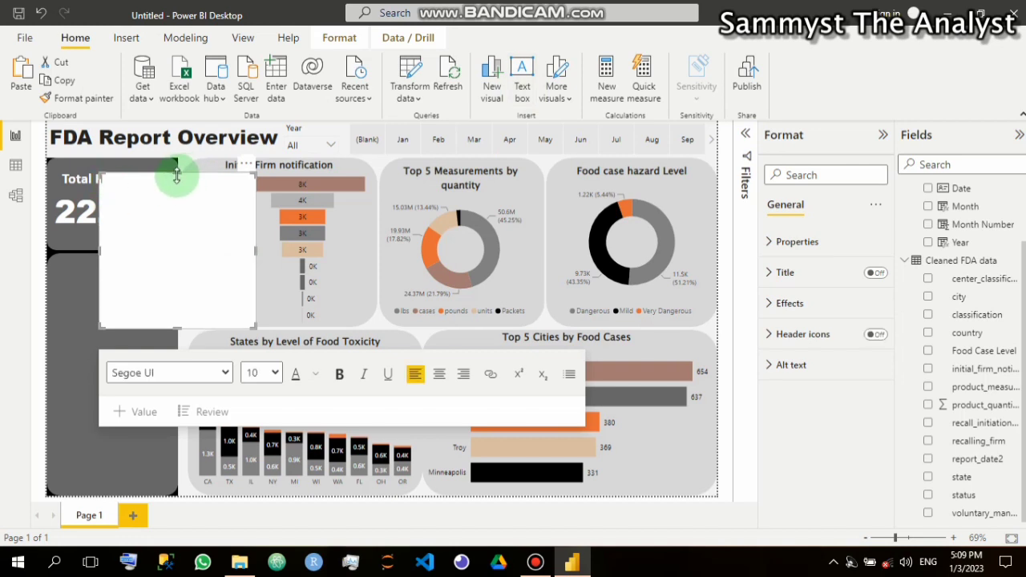
drag(176, 175, 164, 258)
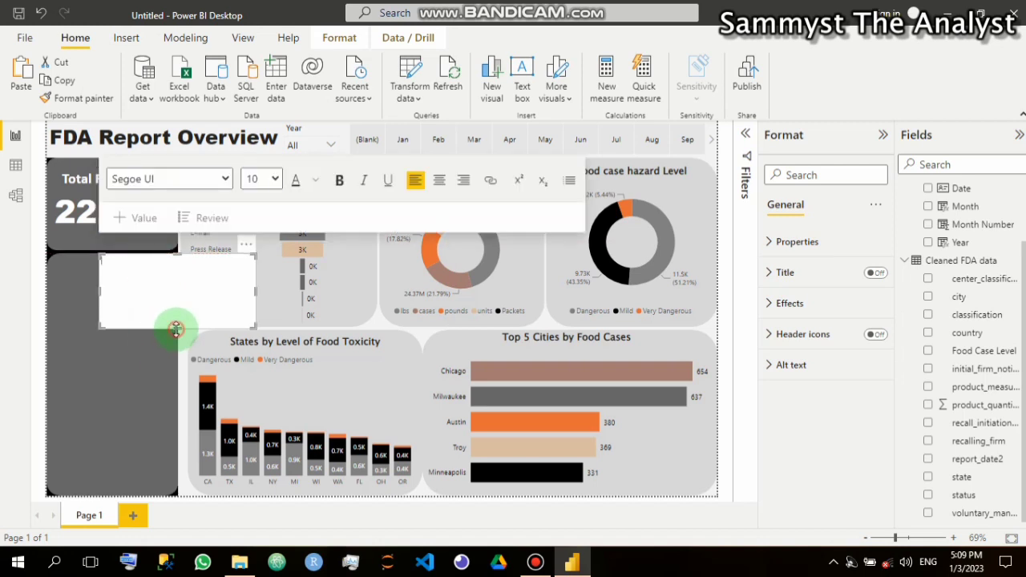
drag(175, 329, 164, 502)
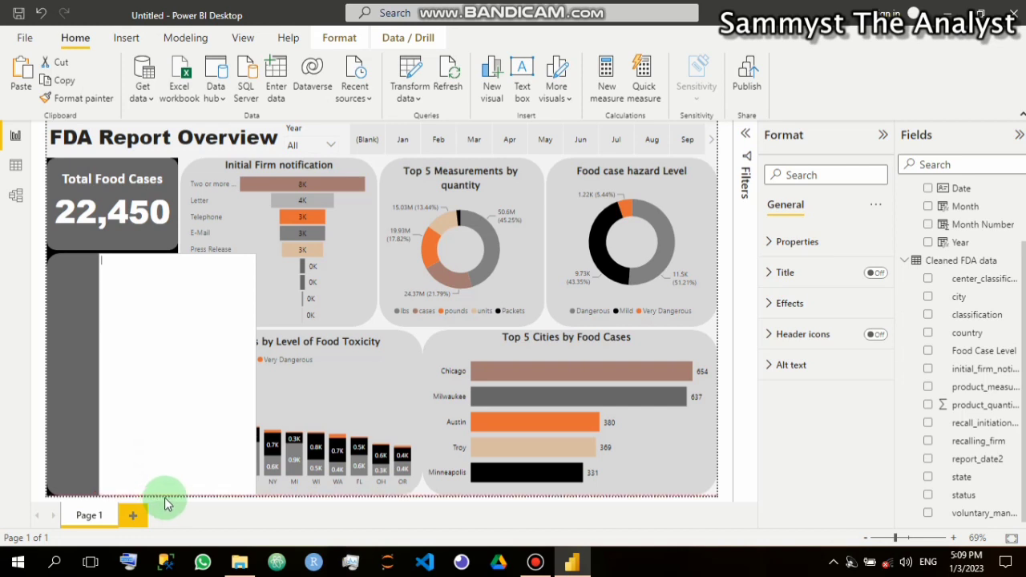
Fit the text box's width to the dark gray panel, just inside its far edge, and lower its upper edge slightly
click(107, 373)
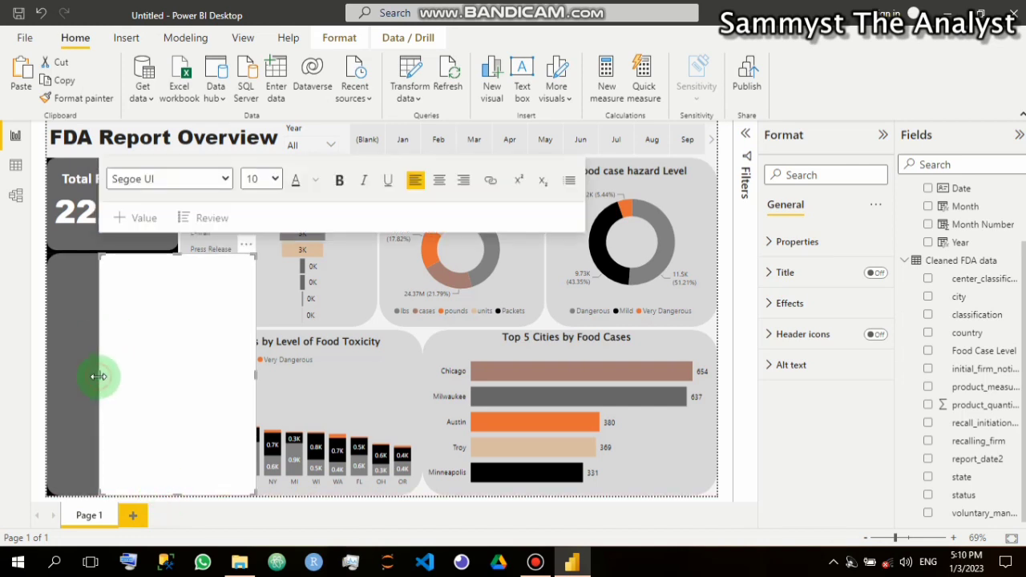
drag(98, 376, 37, 371)
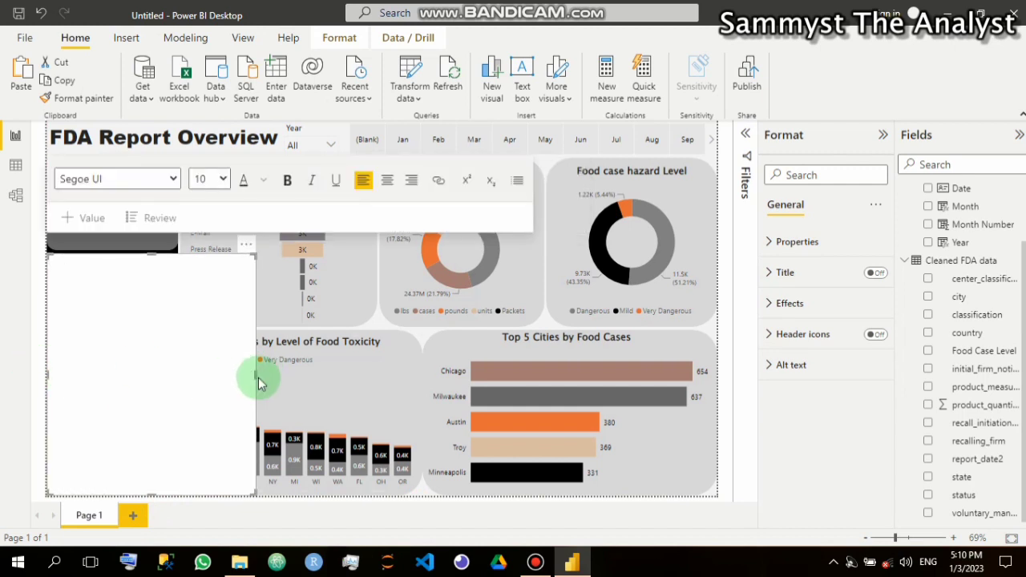
drag(255, 373, 173, 377)
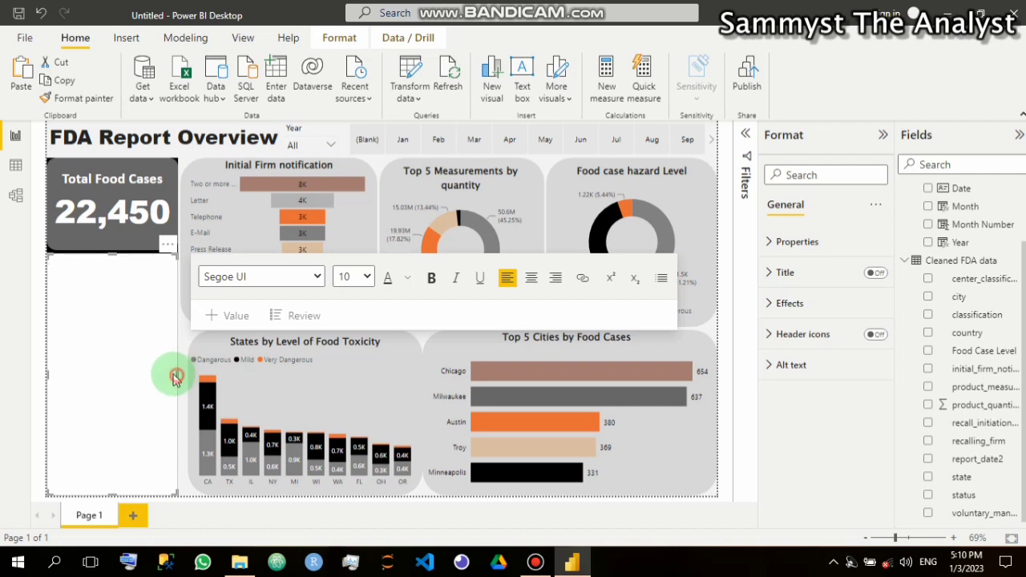
drag(169, 374, 171, 373)
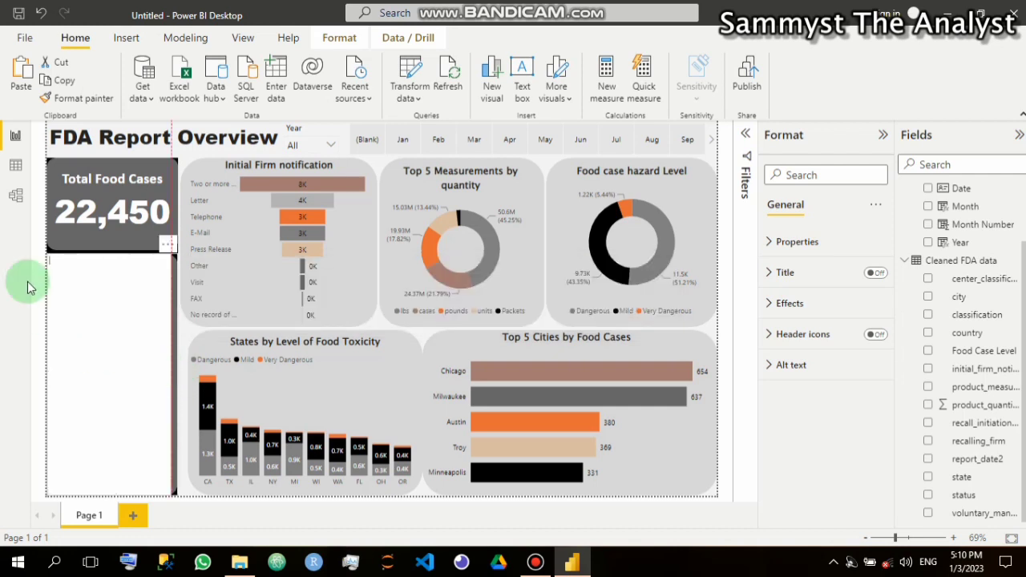
click(101, 255)
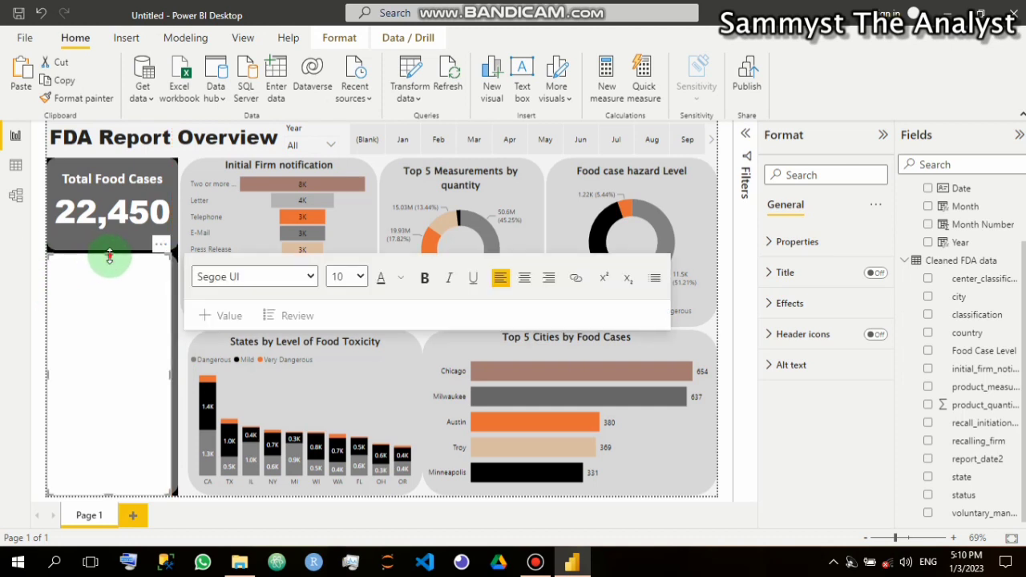
drag(111, 261, 110, 262)
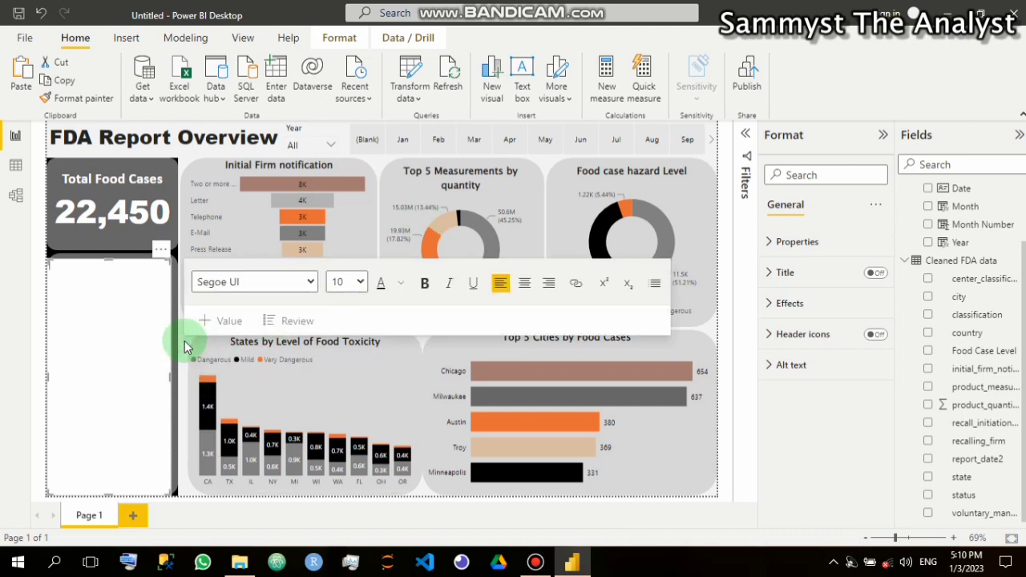
click(184, 345)
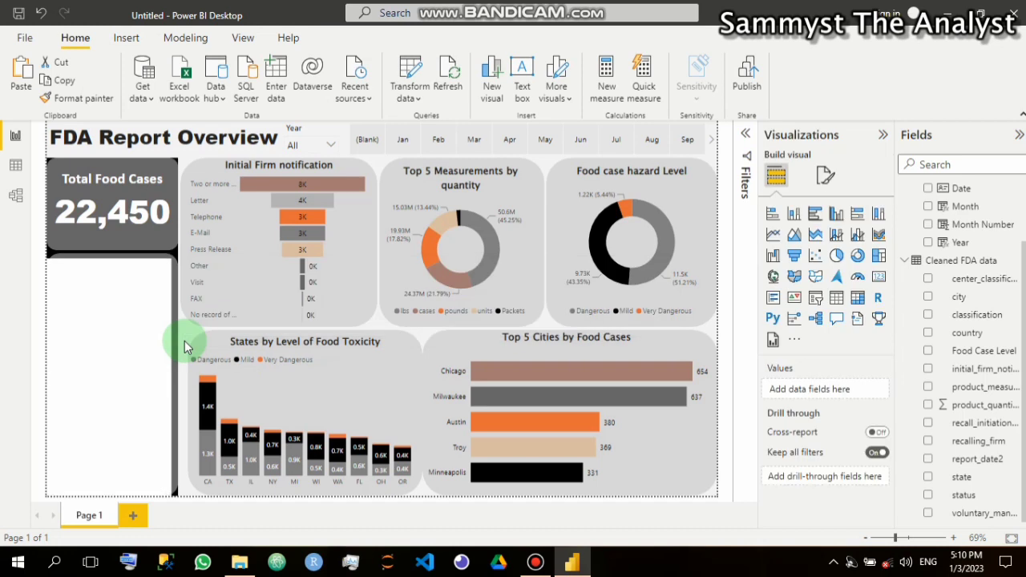
Add a stacked column chart, move it to the middle of the report page and widen it
click(797, 216)
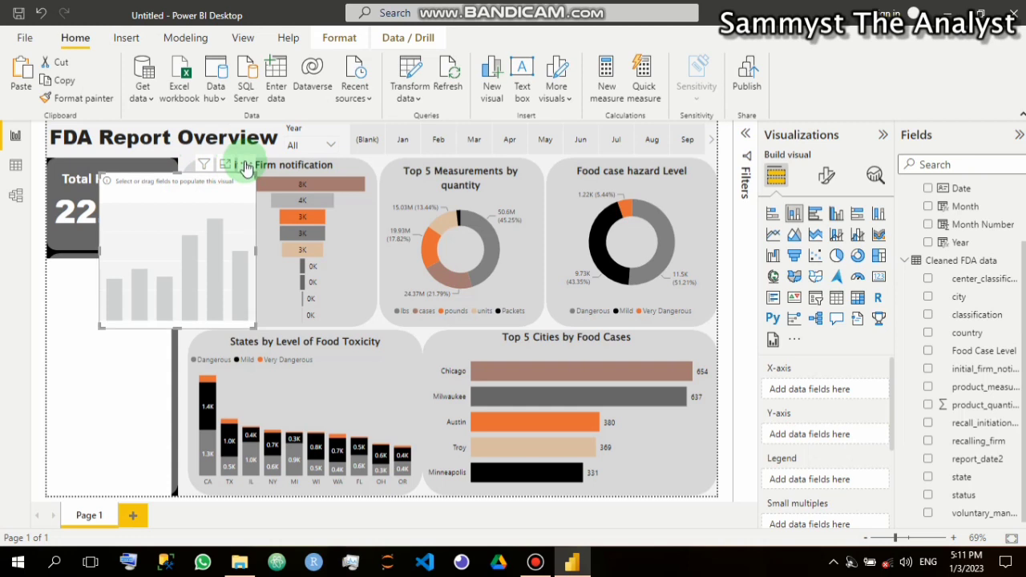
drag(272, 197, 414, 258)
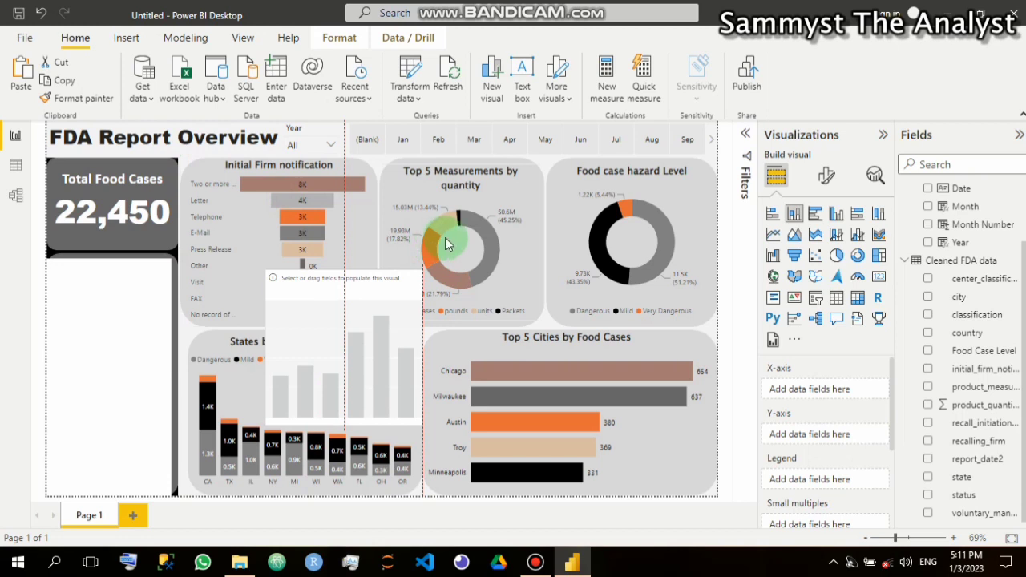
drag(449, 232, 455, 224)
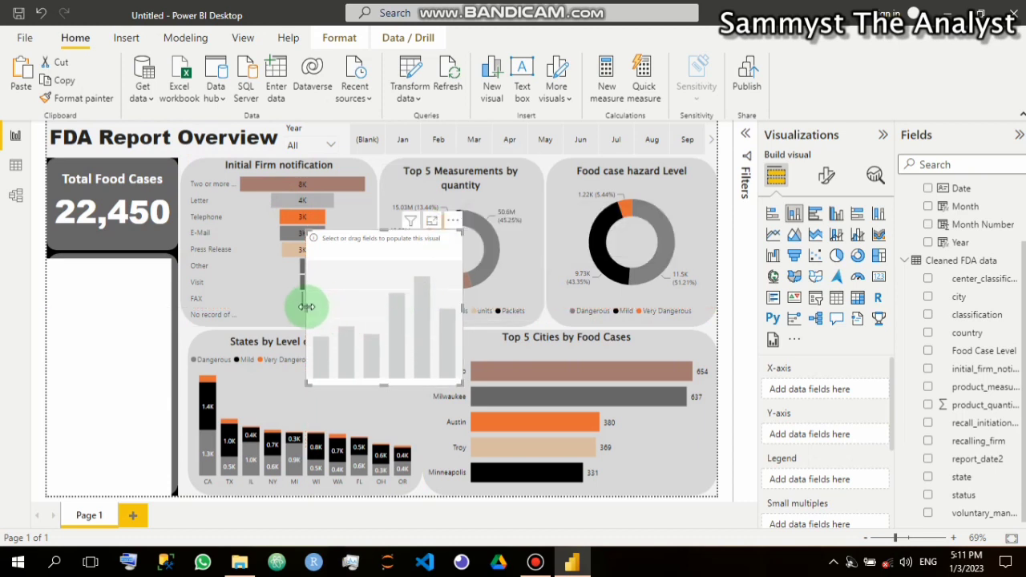
drag(306, 307, 263, 303)
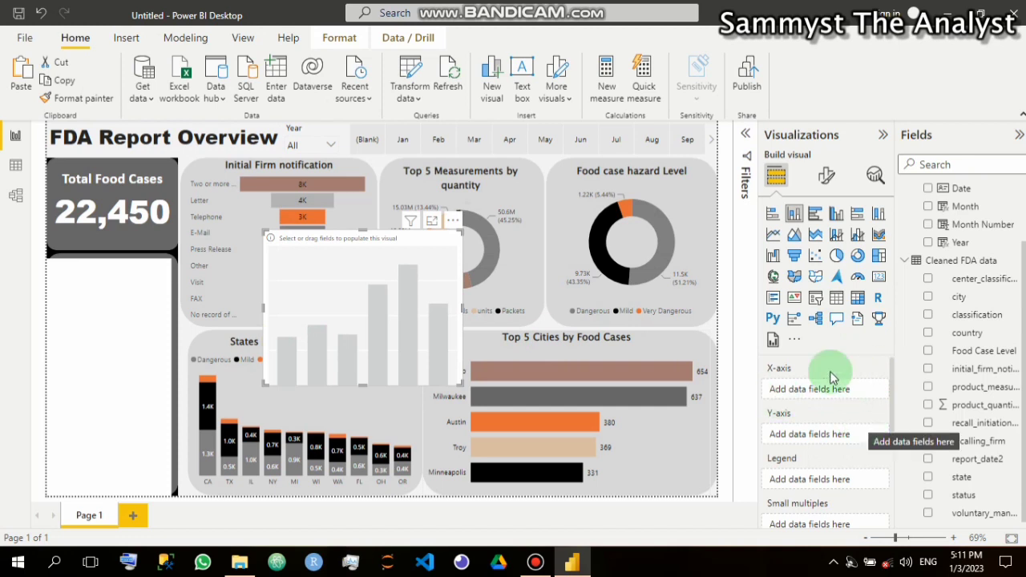
Assign recalling_firm to the new column chart's X-axis and the Total Food Cases measure to its Y-axis
drag(952, 336, 850, 391)
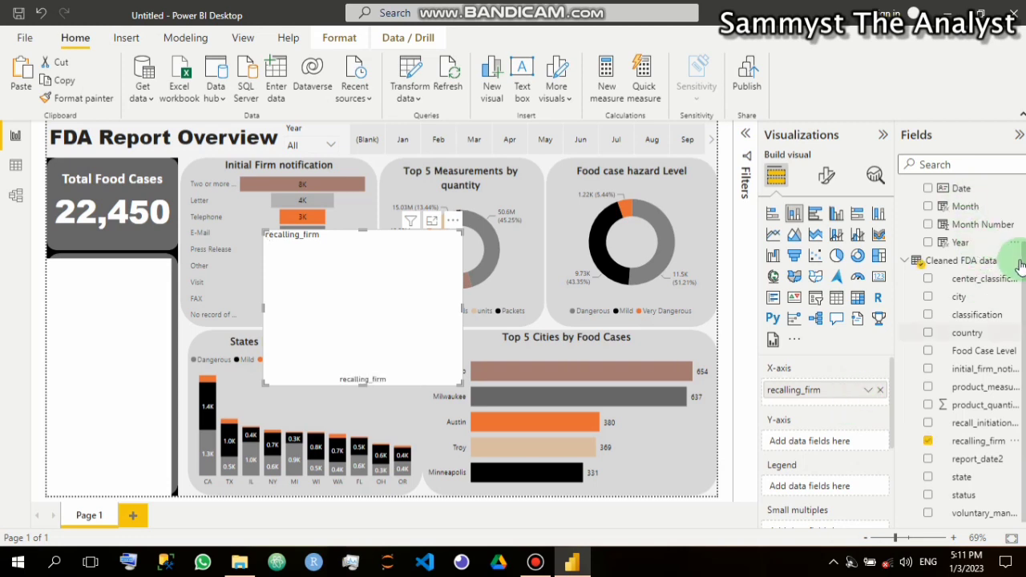
scroll(1006, 240, up, 3)
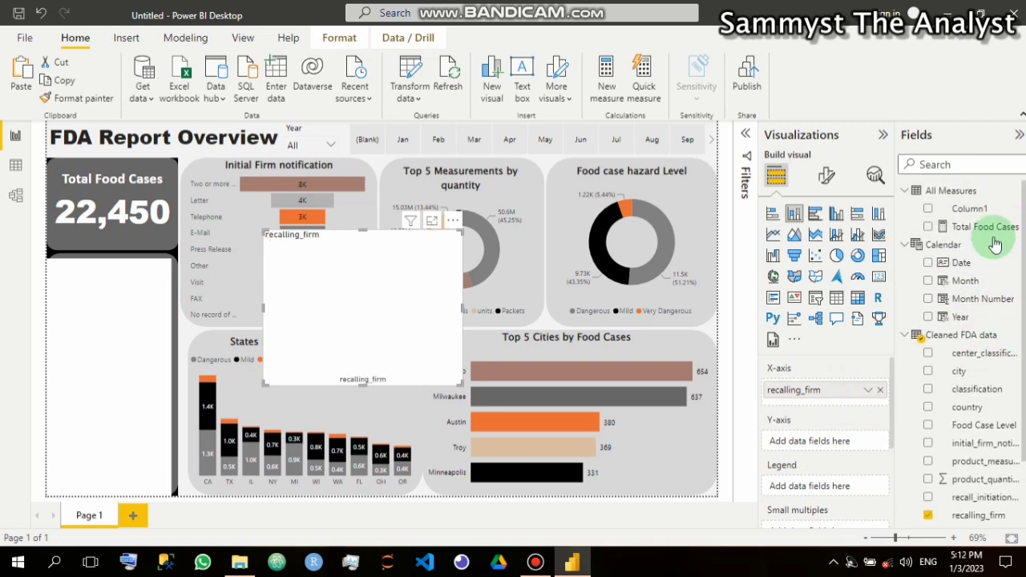
drag(994, 230, 854, 442)
click(600, 294)
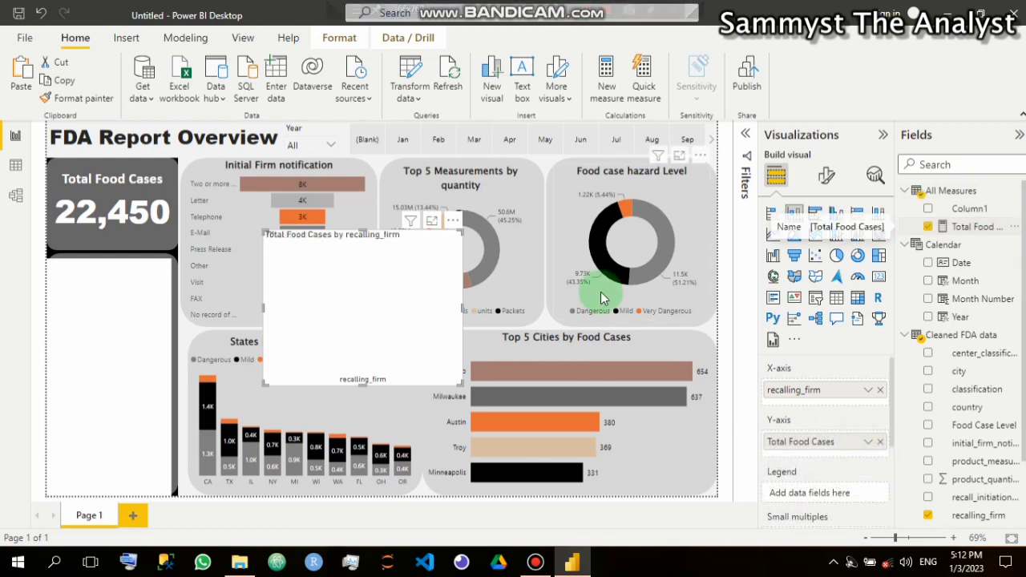
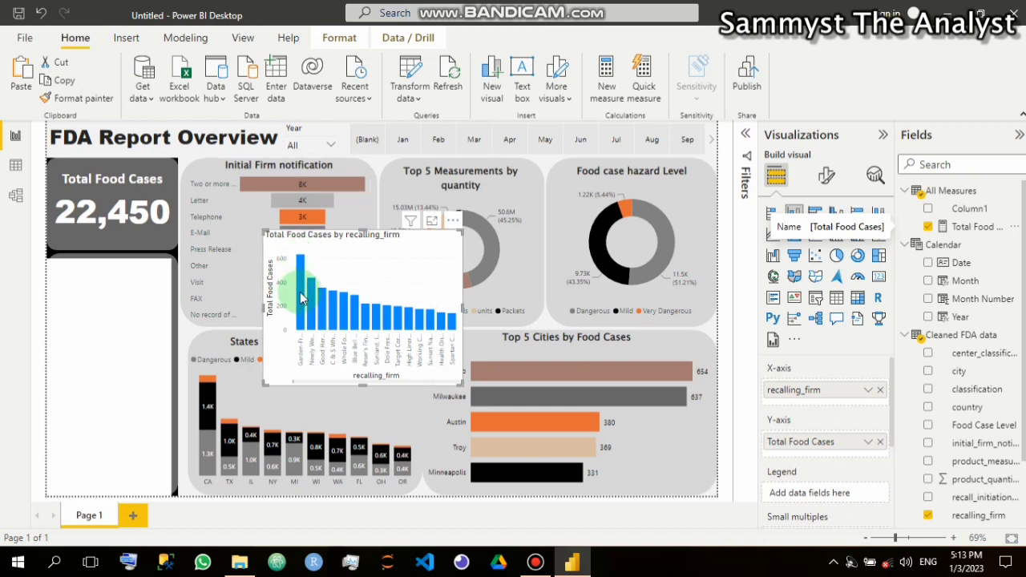
Enter "Garden Fresh-Foods, Inc. located in" in the text box below the Total Food Cases card
mouse_move(303, 299)
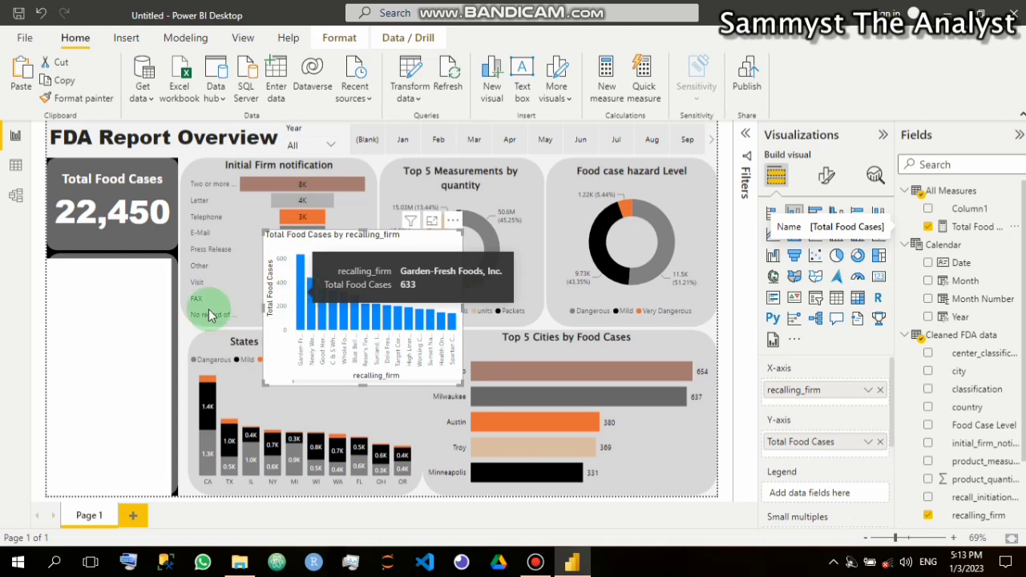
click(66, 269)
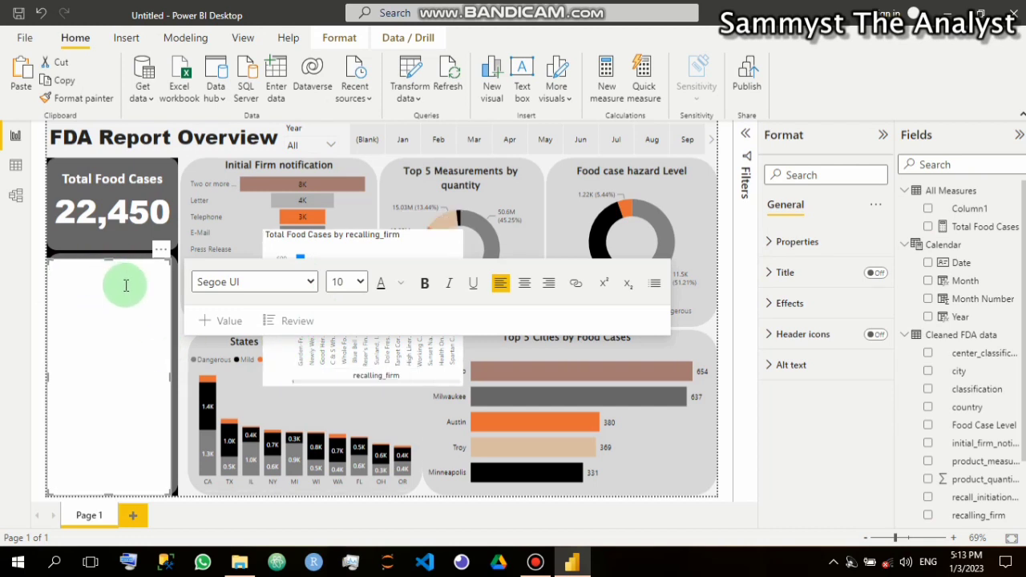
text(Garden Fresh-Foo)
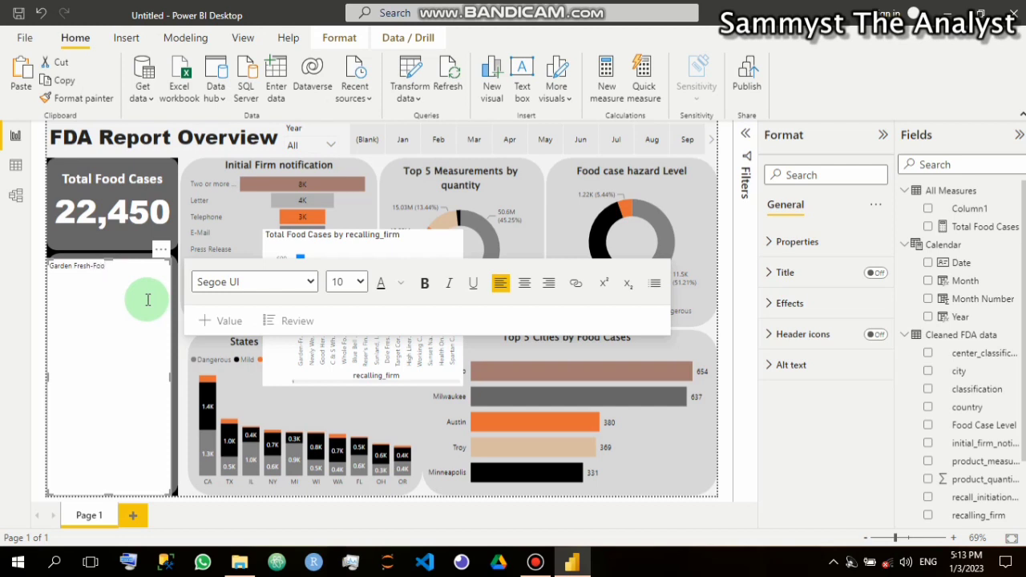
text(d)
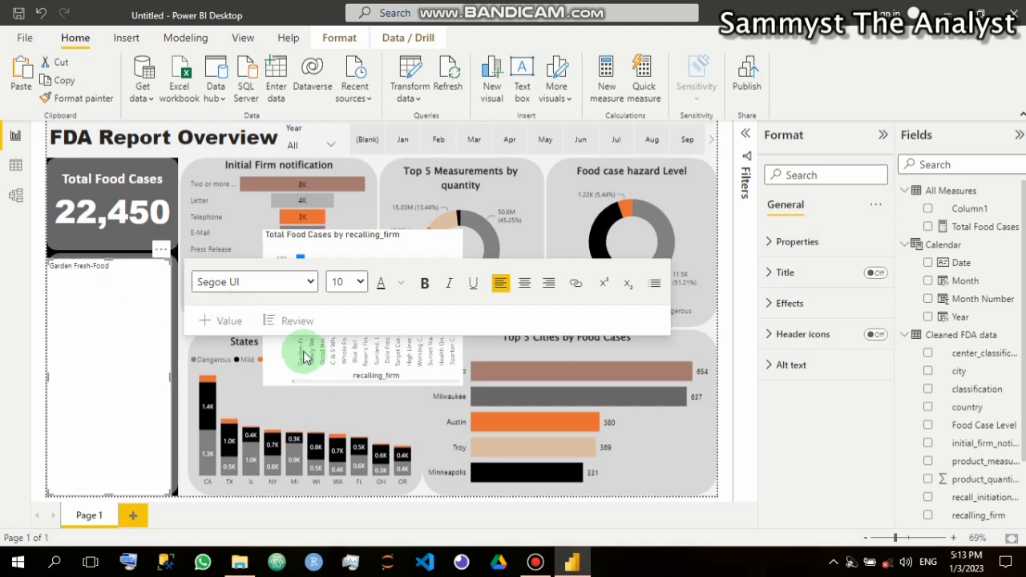
text(s, Inc. located in)
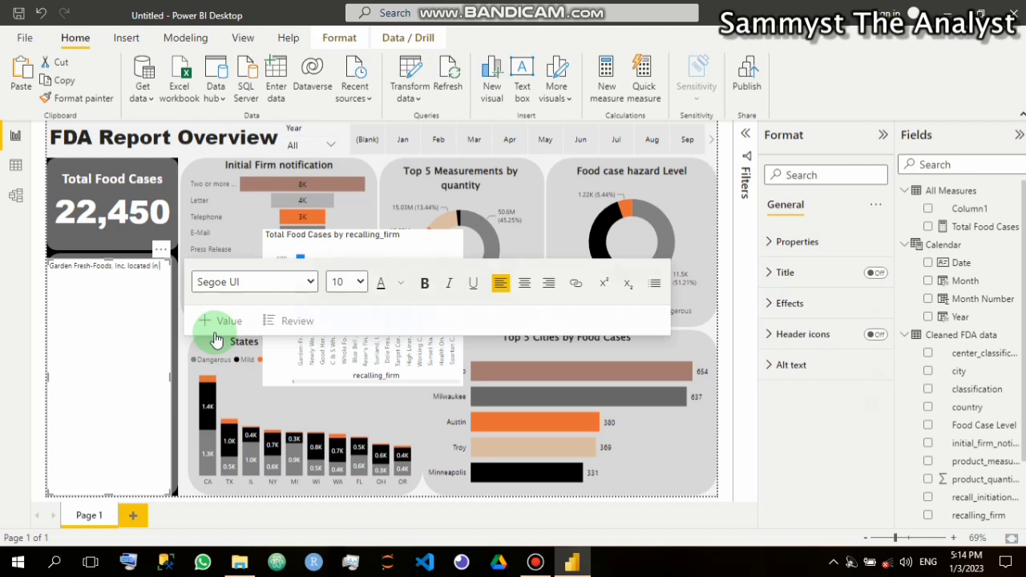
Try splitting the recalling_firm column chart by city through its Legend
click(309, 277)
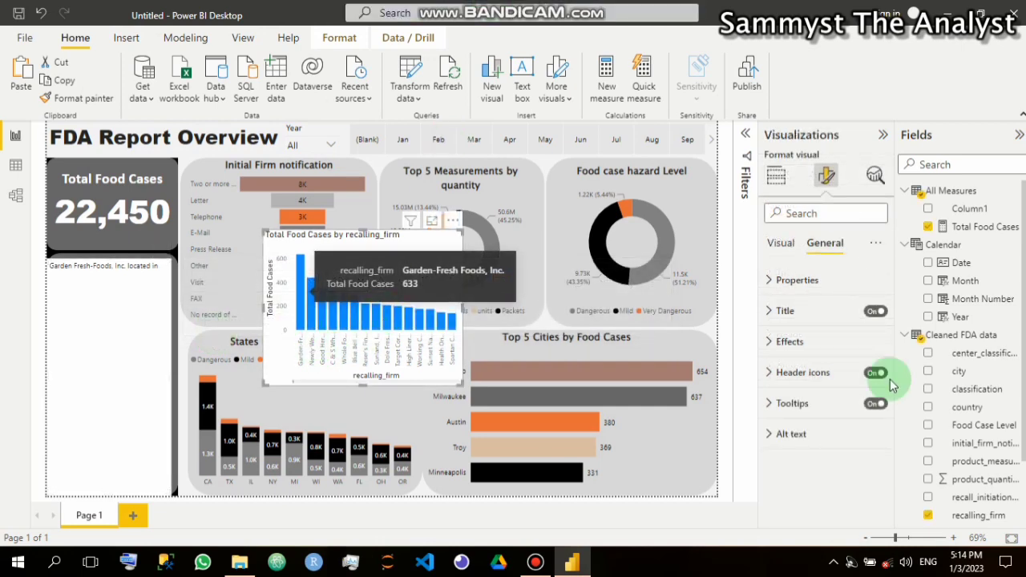
click(782, 244)
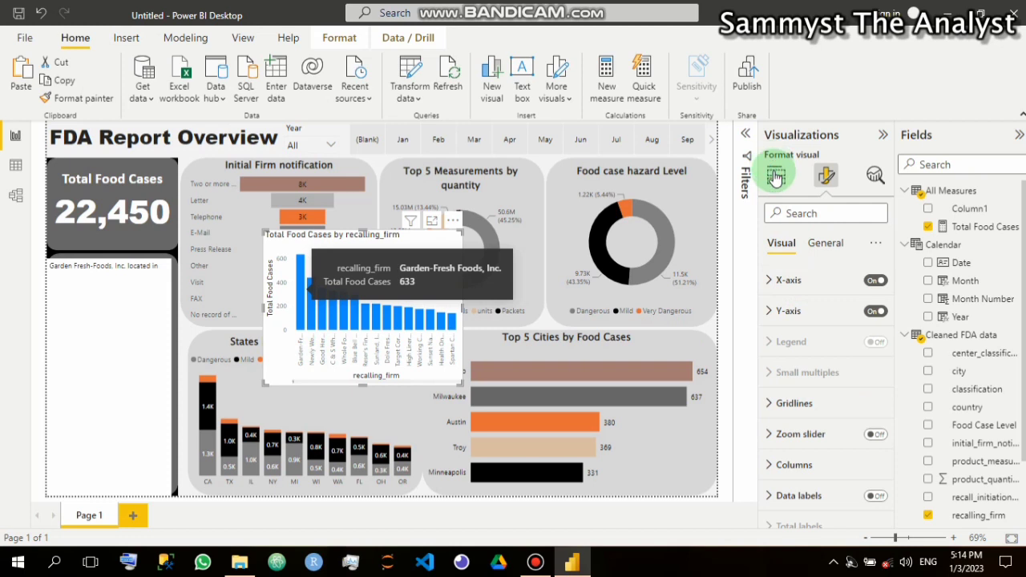
click(776, 177)
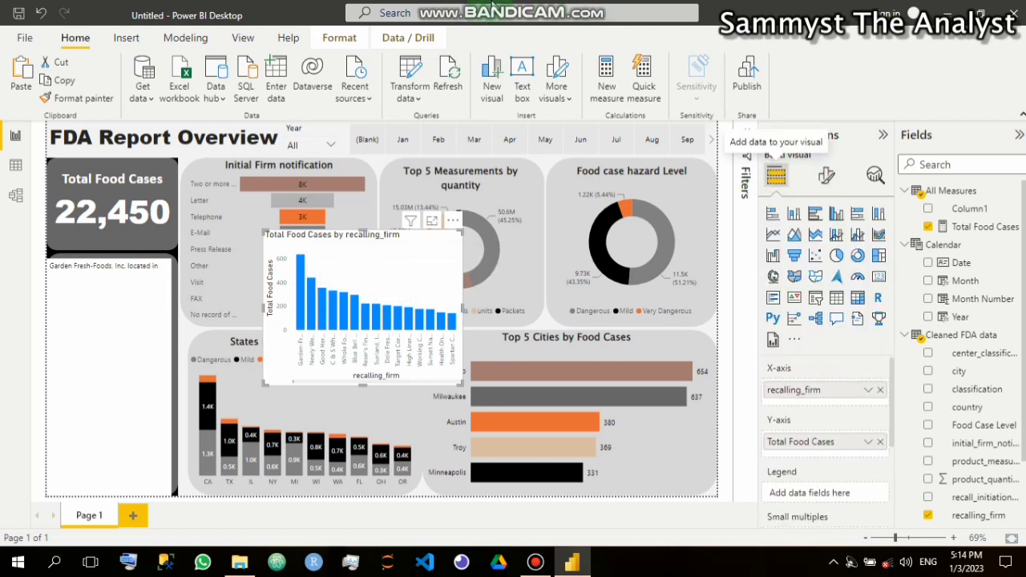
mouse_move(493, 4)
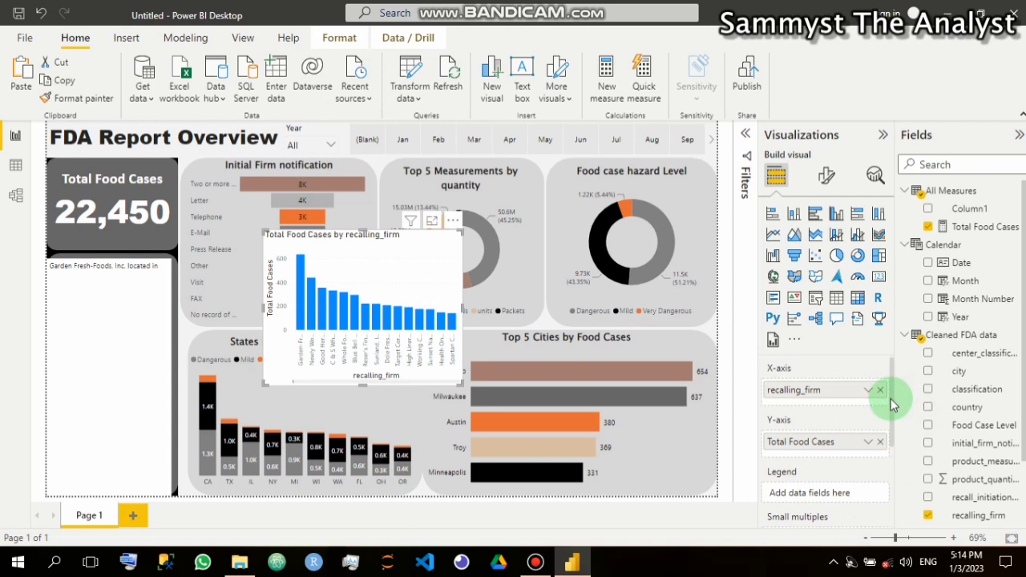
scroll(894, 409, down, 1)
scroll(892, 411, down, 3)
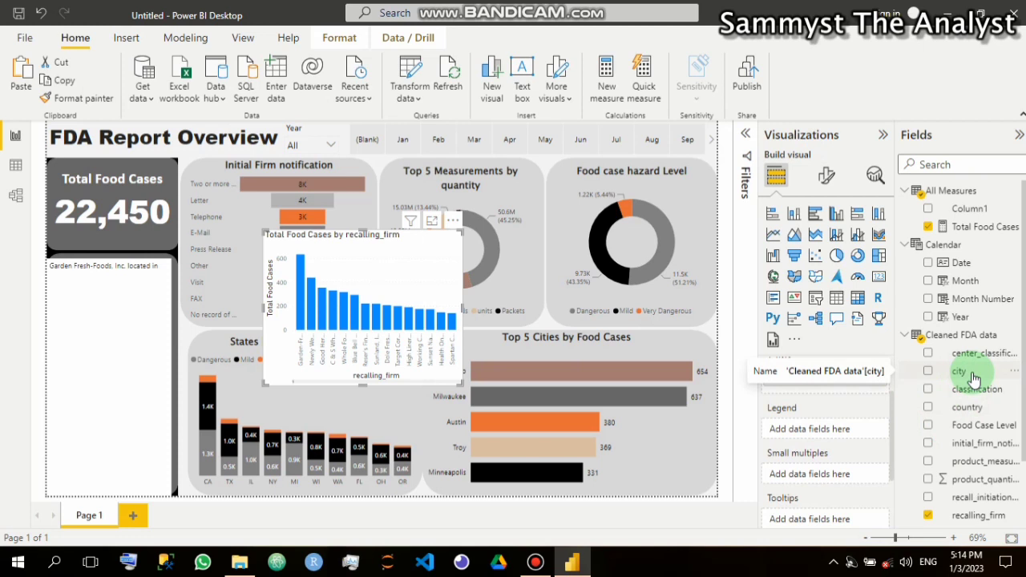
drag(973, 377, 835, 425)
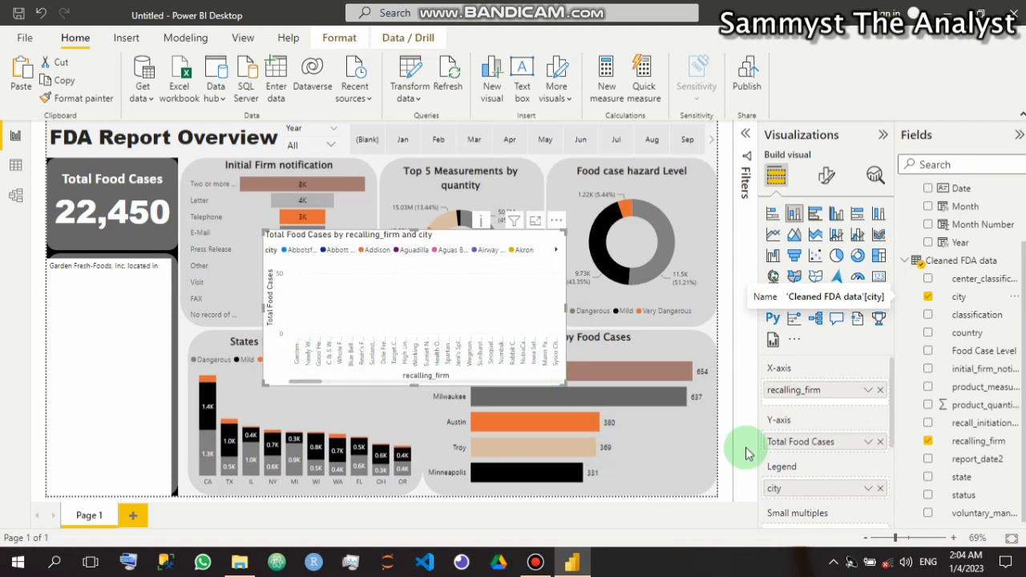
click(881, 490)
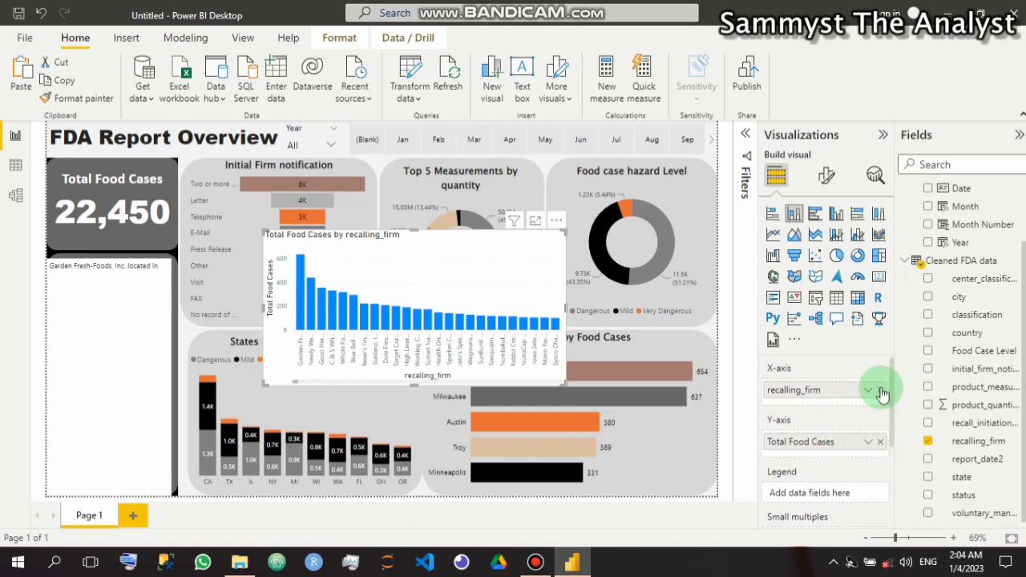
Replace recalling_firm with city on the column chart's X-axis and assign recalling_firm to its Legend
click(880, 391)
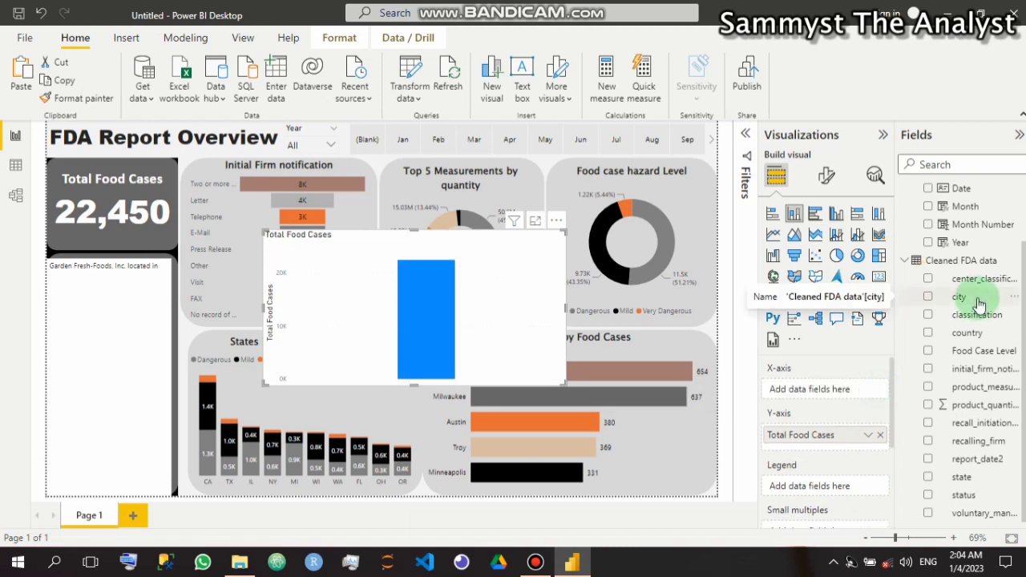
drag(962, 321, 852, 397)
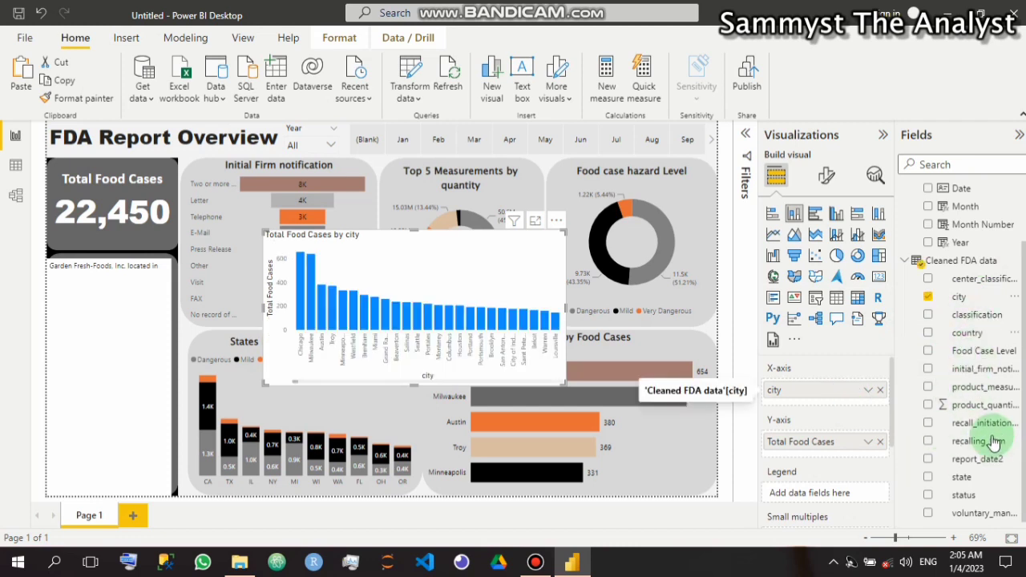
drag(994, 442, 849, 487)
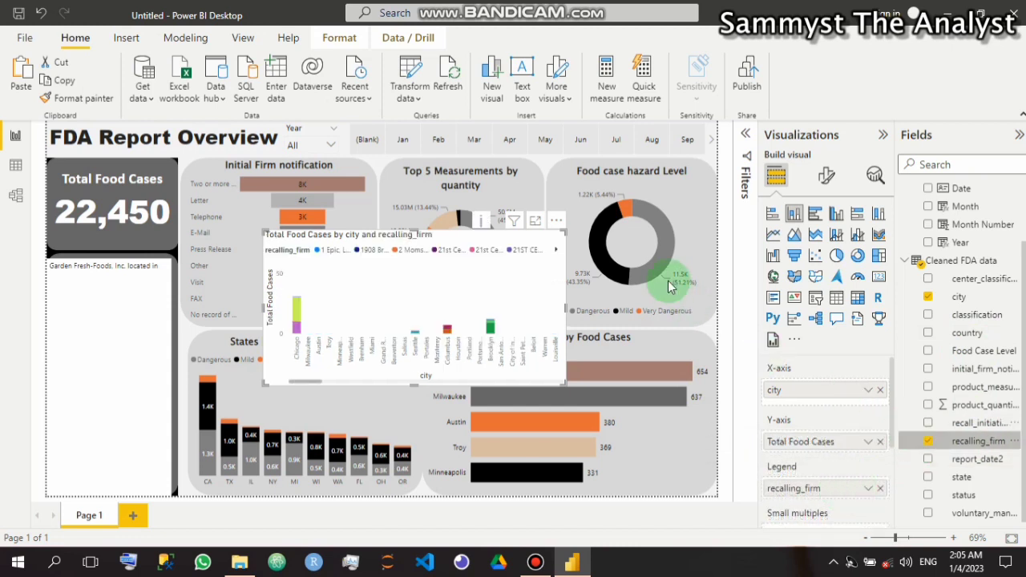
Filter the column chart to the Top 5 cities by Count of recalling_firm and enlarge the chart
click(746, 136)
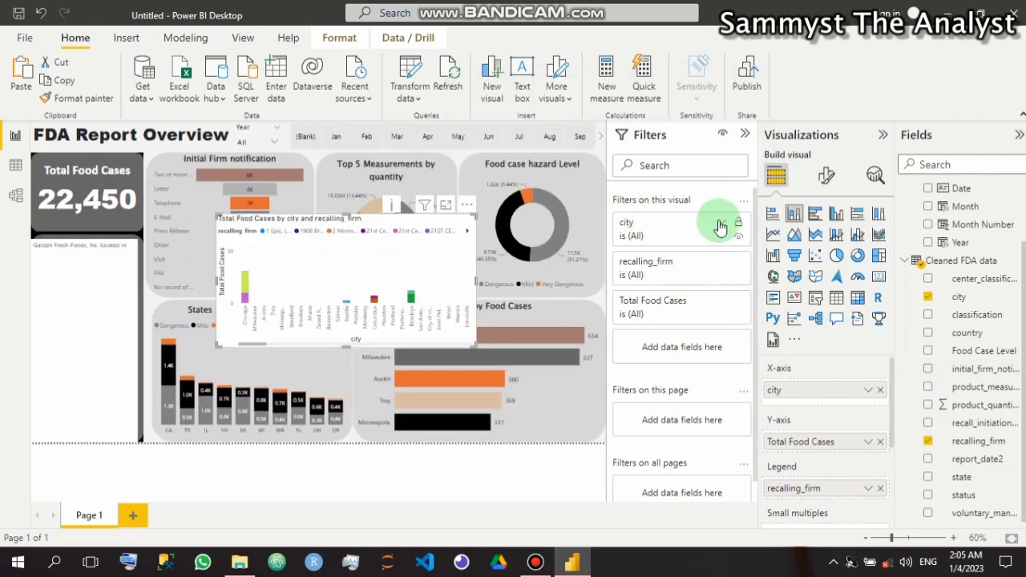
click(722, 223)
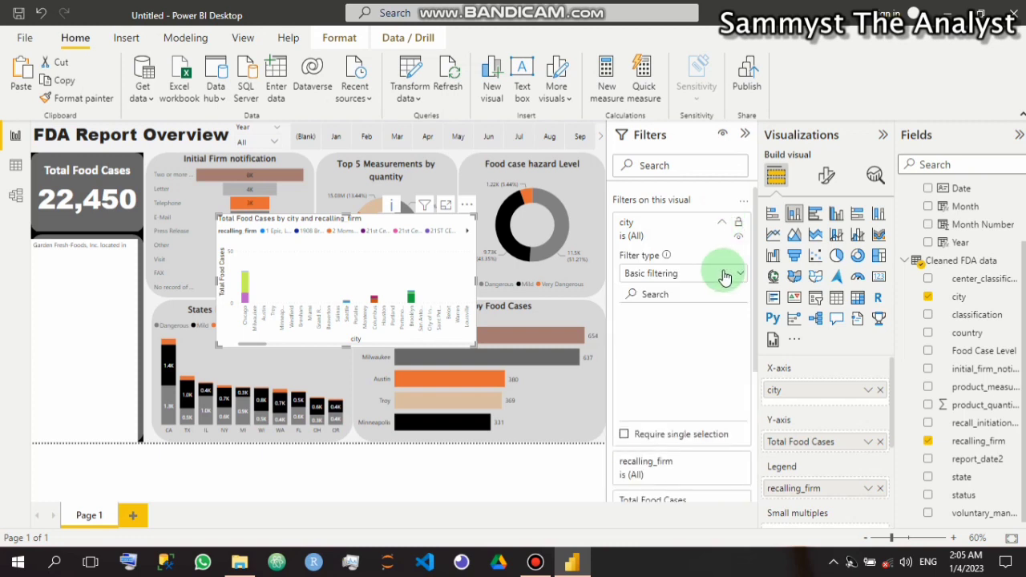
click(724, 274)
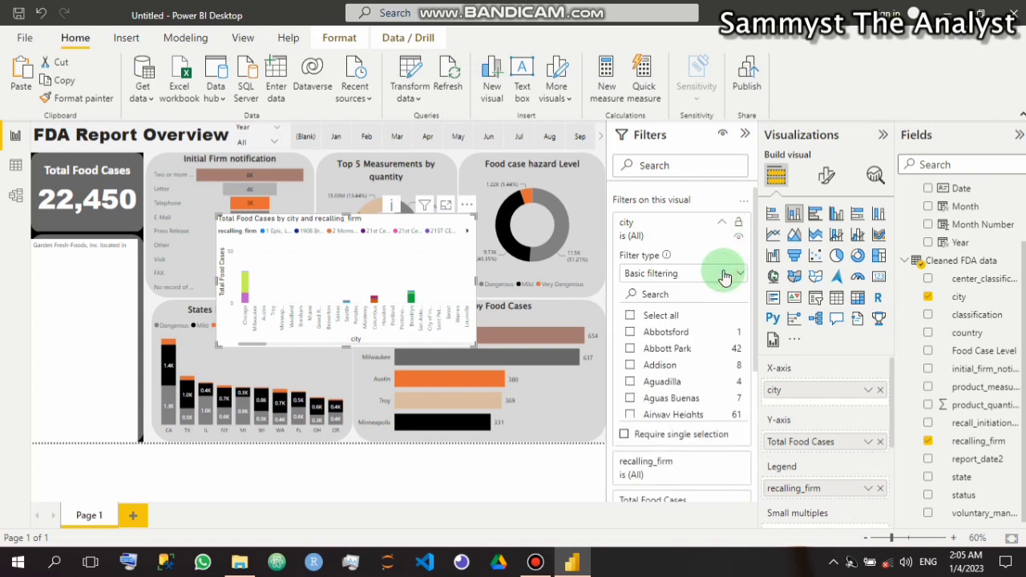
click(670, 273)
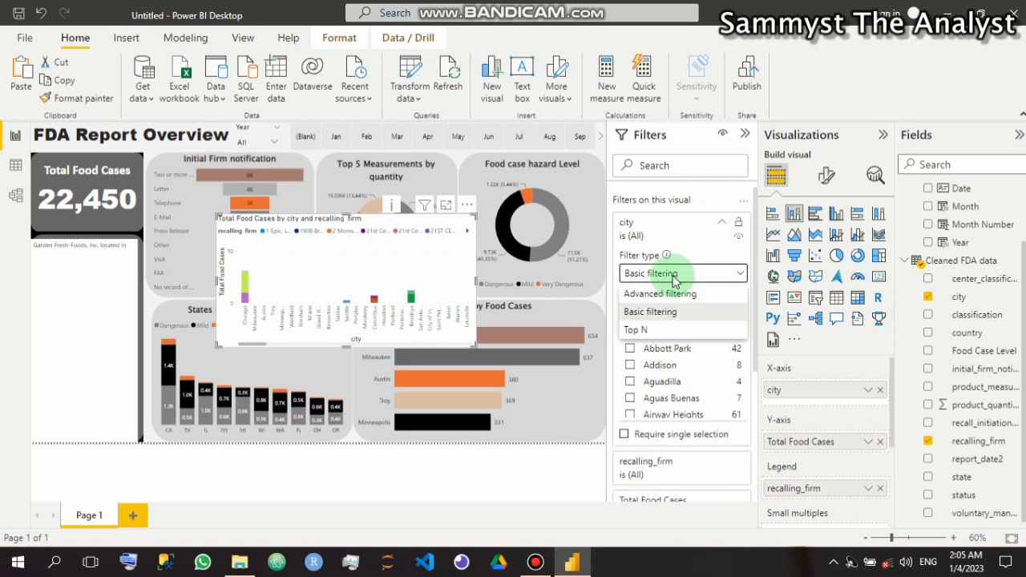
click(659, 332)
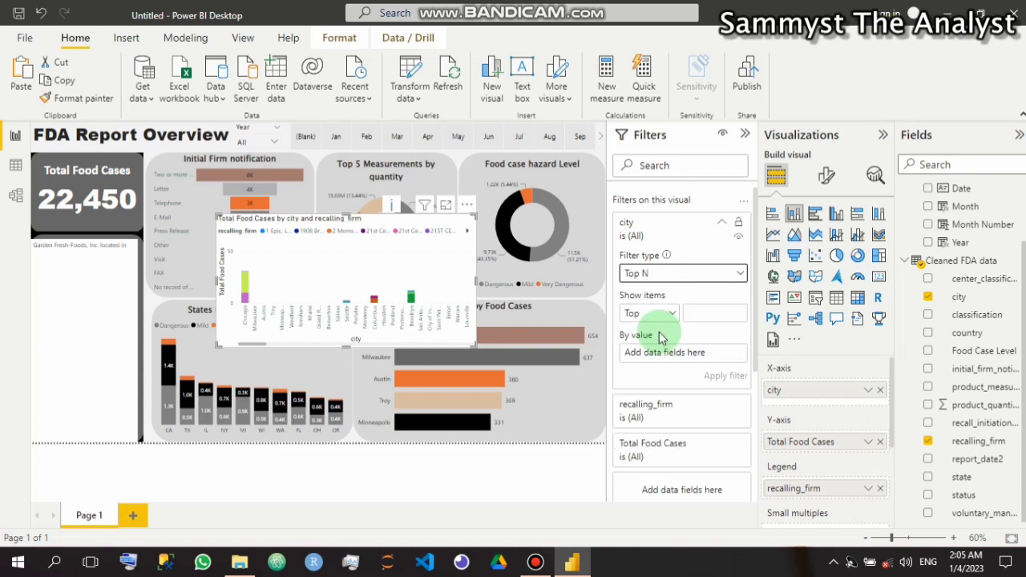
click(714, 315)
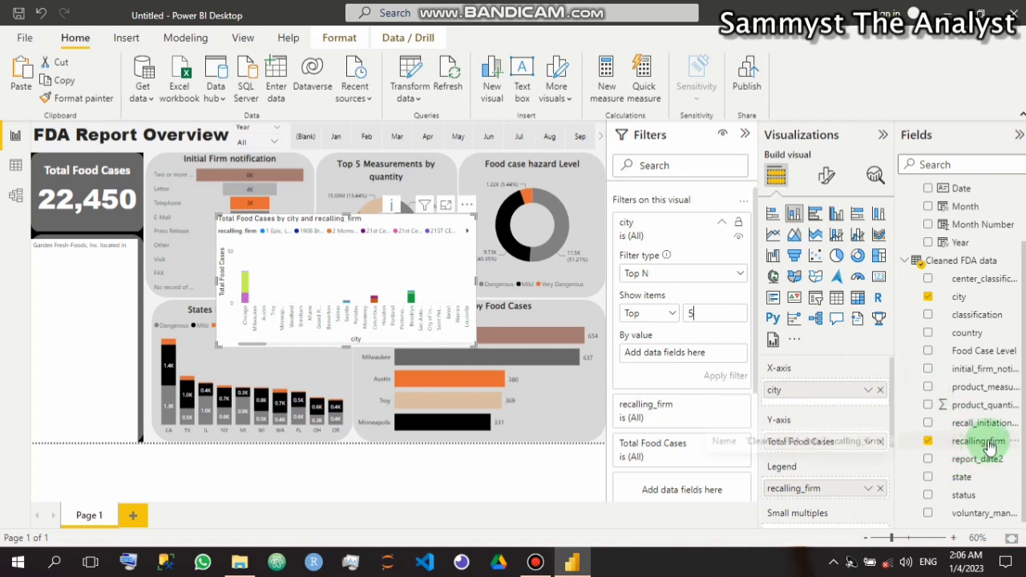
drag(990, 445, 720, 351)
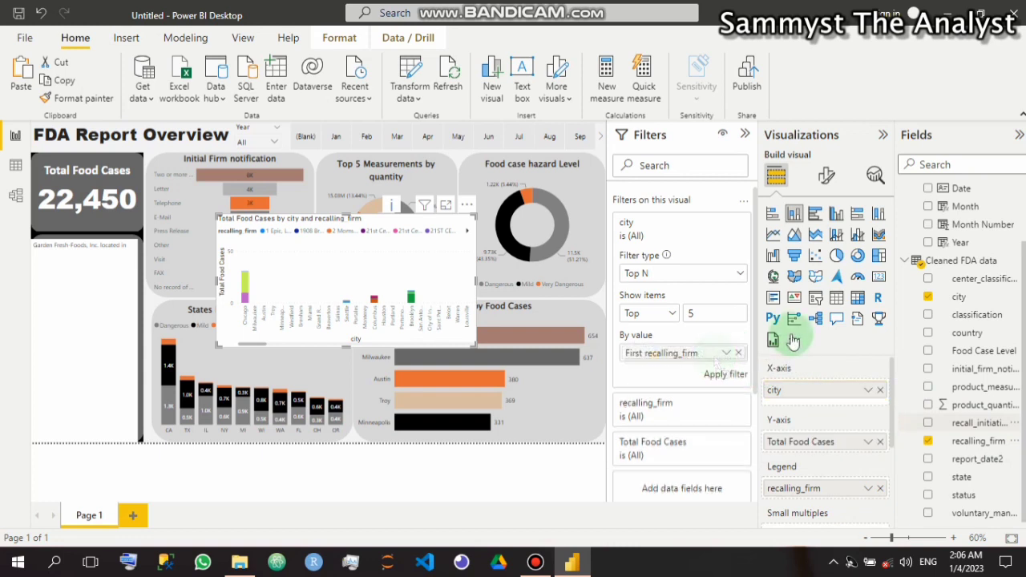
click(727, 355)
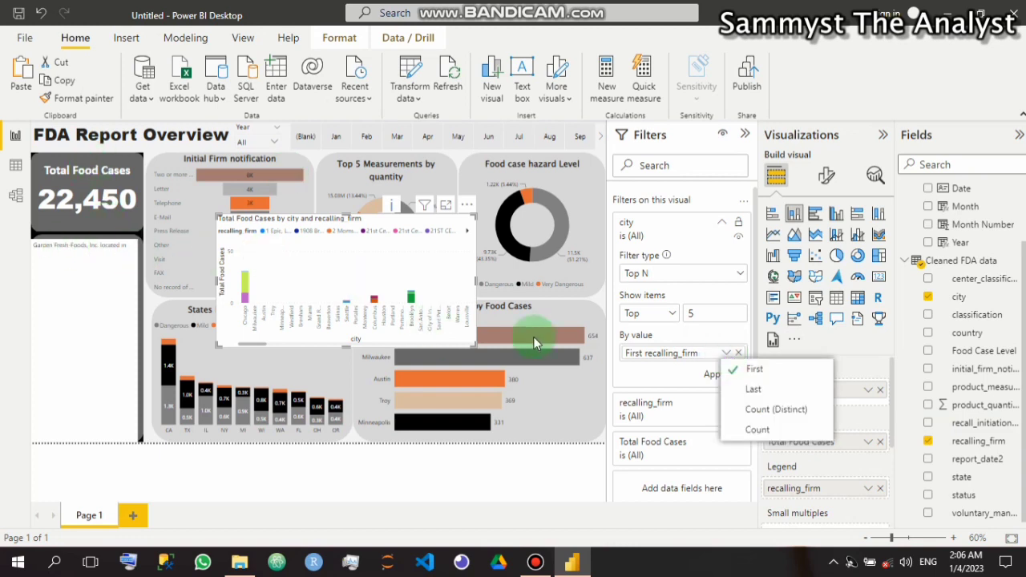
click(757, 432)
click(726, 374)
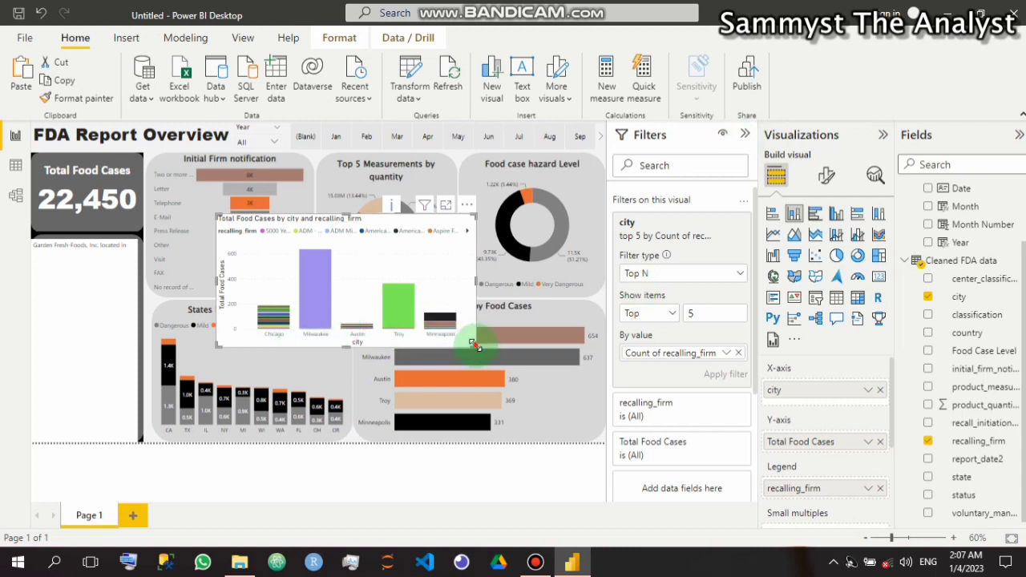
drag(521, 391, 537, 403)
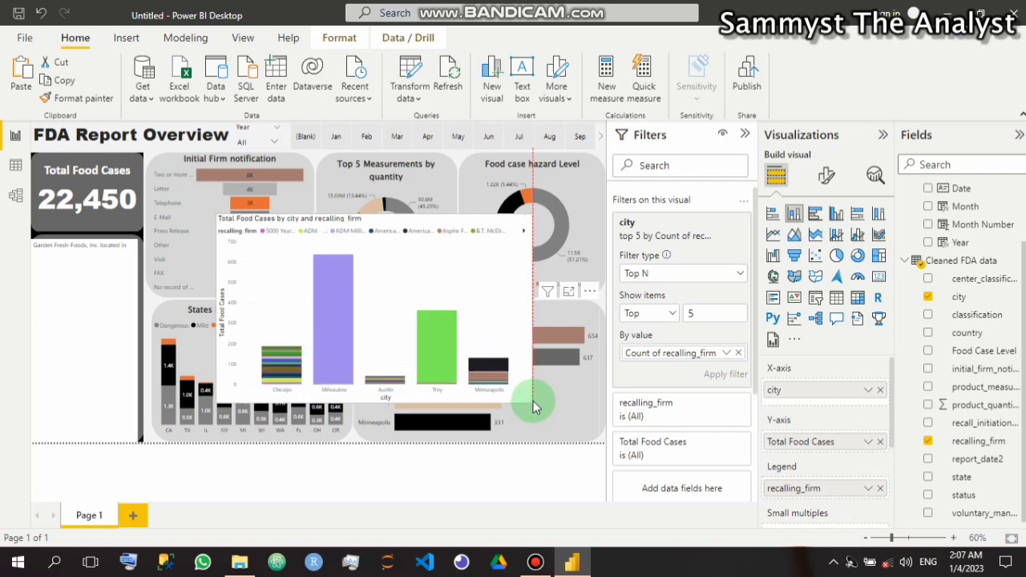
click(745, 136)
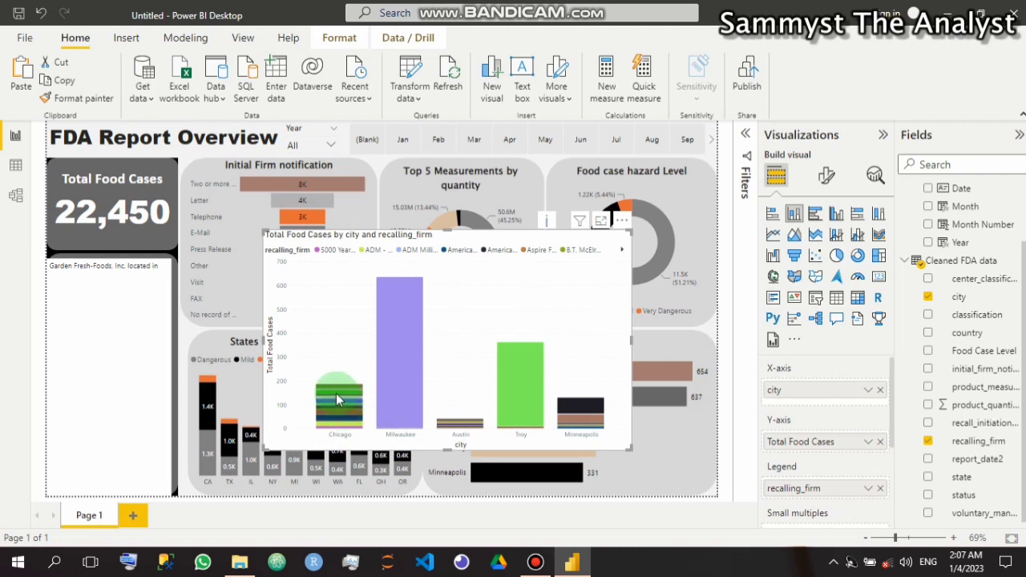
Complete the text box sentence with "Milwaukee." as the firm's city
mouse_move(338, 400)
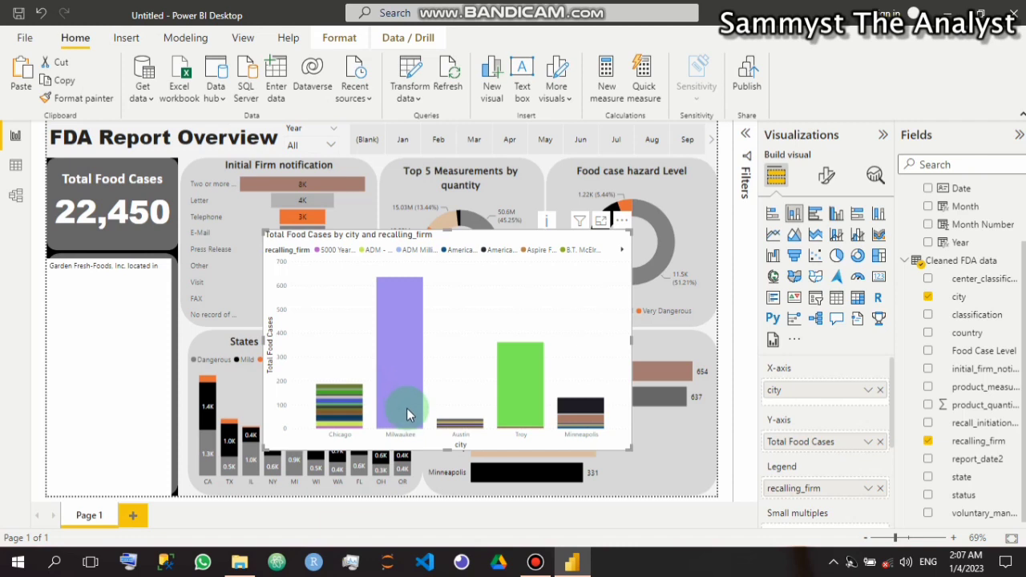
mouse_move(405, 410)
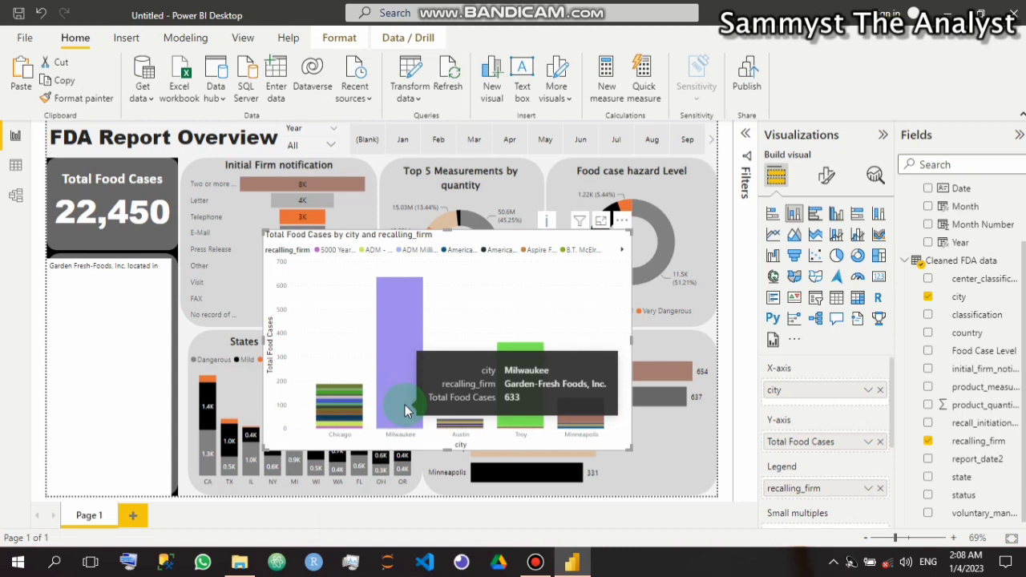
click(161, 267)
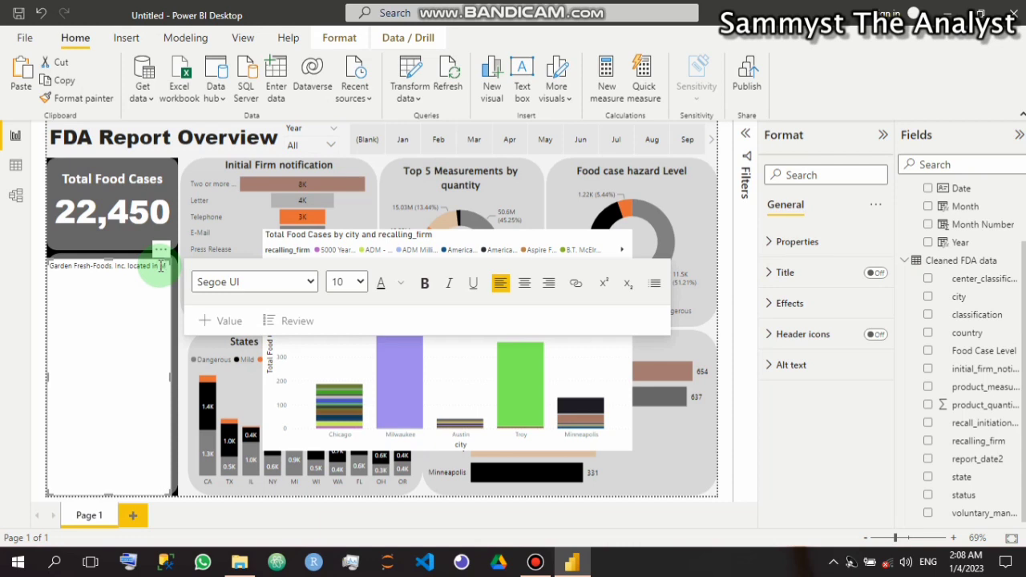
text(Milw)
key(BackSpace)
text(waukee.)
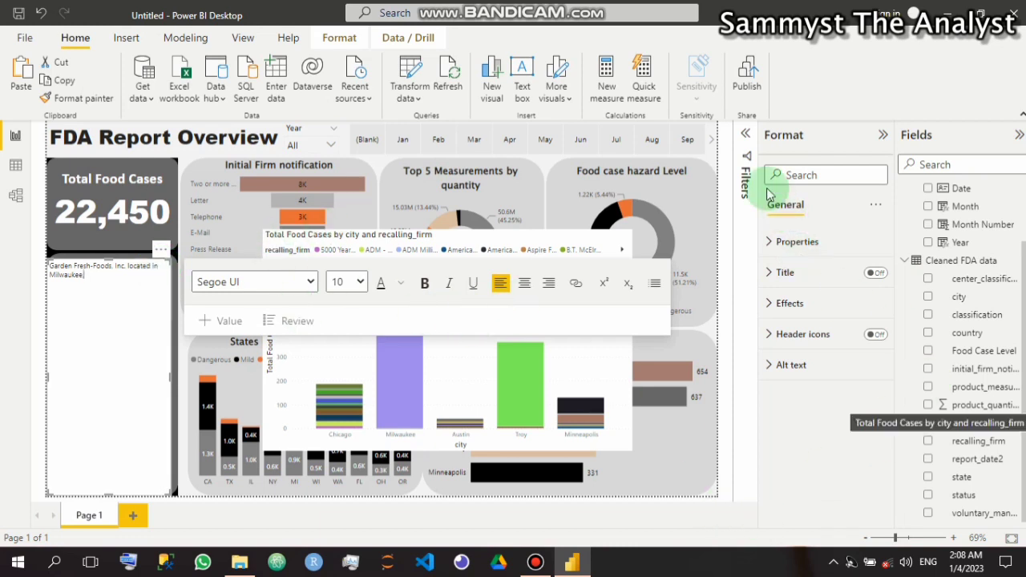
Replace city with state on the X-axis of the column chart with the recalling_firm legend
click(459, 240)
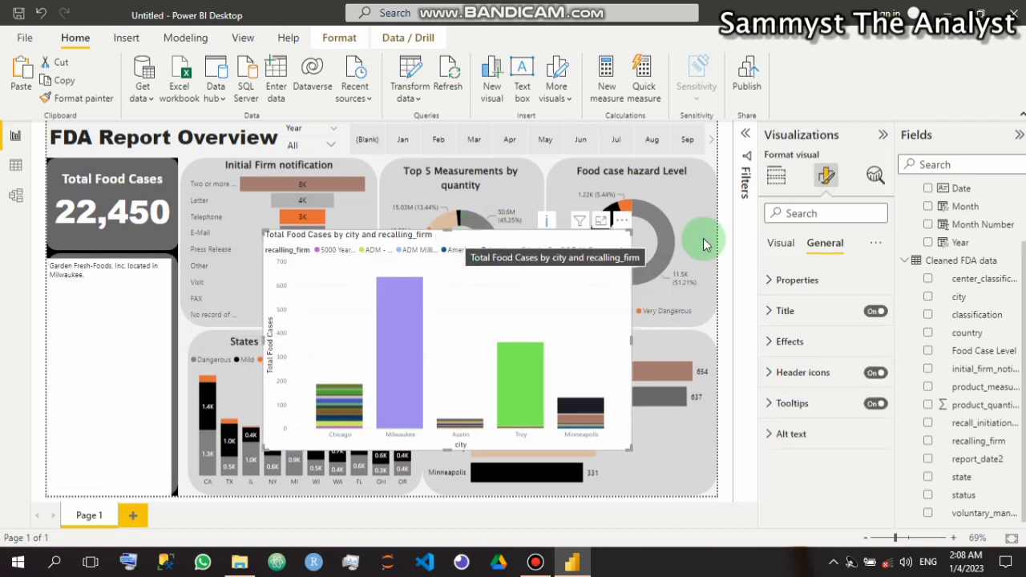
click(776, 176)
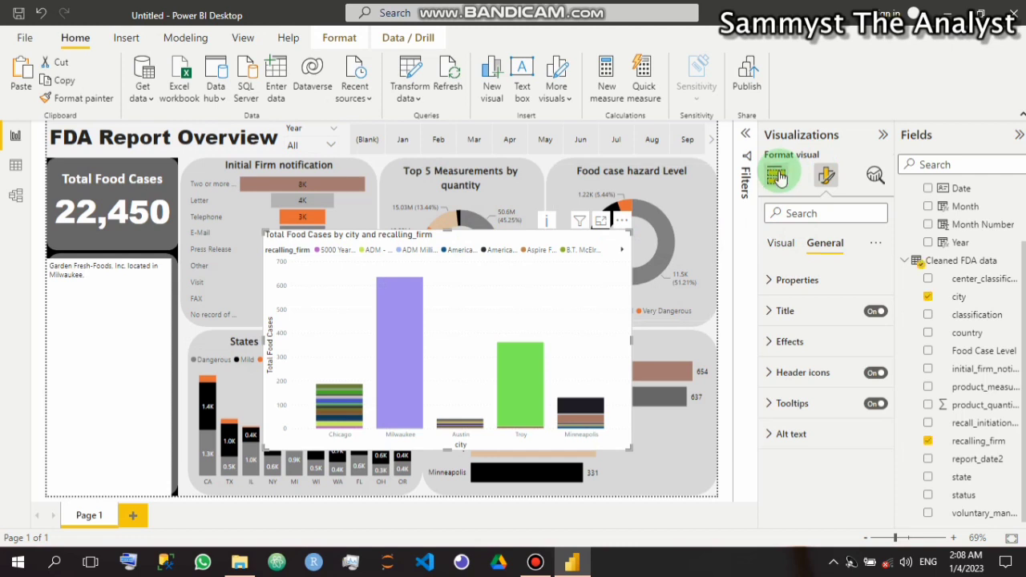
click(776, 176)
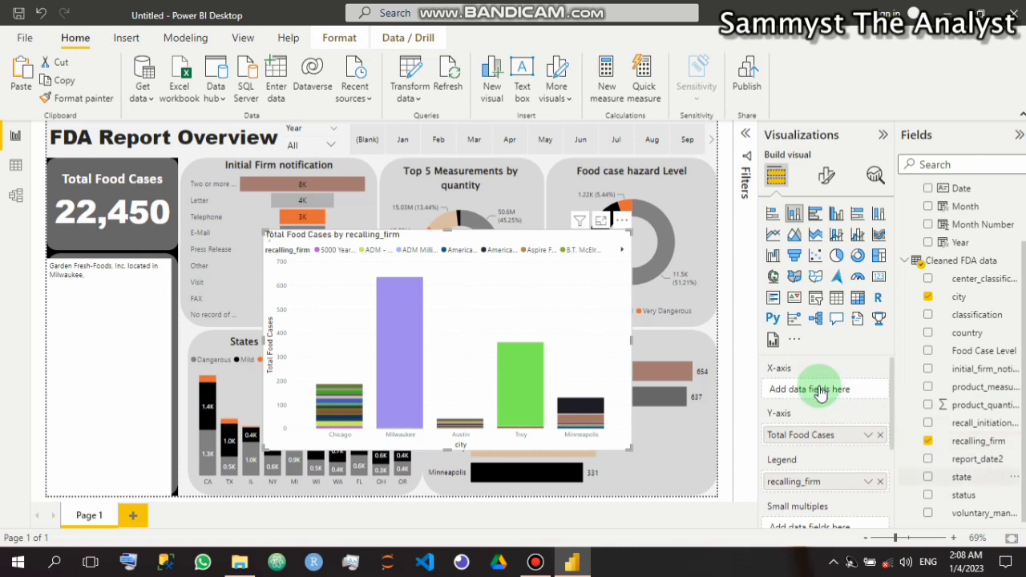
drag(819, 390, 843, 386)
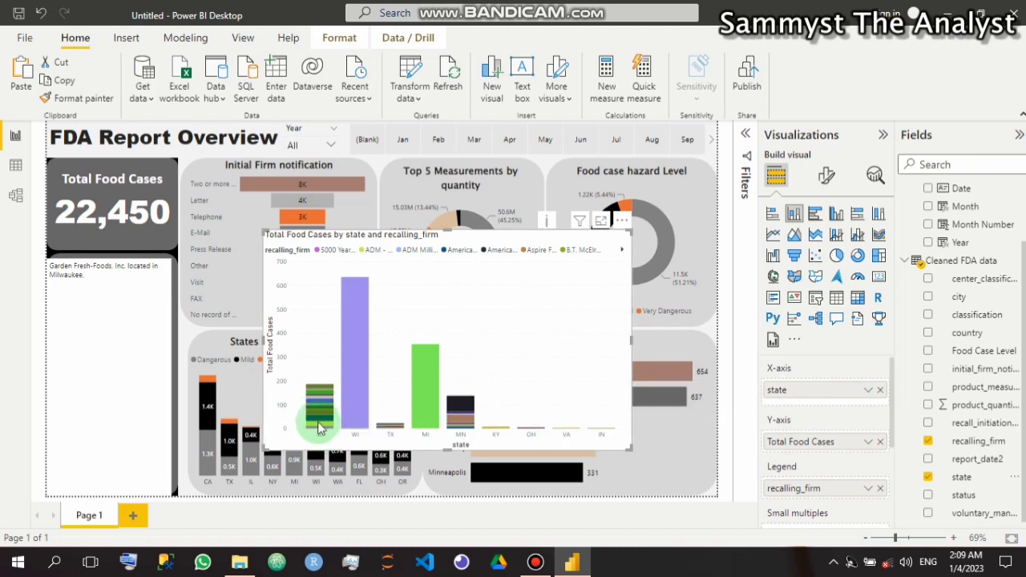
Continue the text box sentence after "Milwaukee" with "WI is the recalling firm with the HIGHEST", using the state shown for Garden-Fresh Foods, Inc
mouse_move(317, 425)
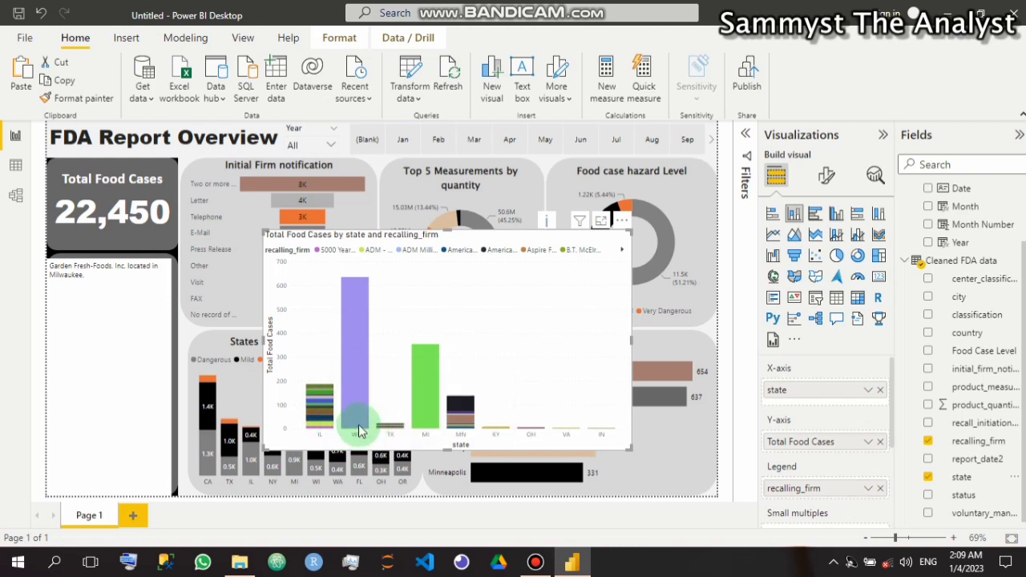
mouse_move(358, 424)
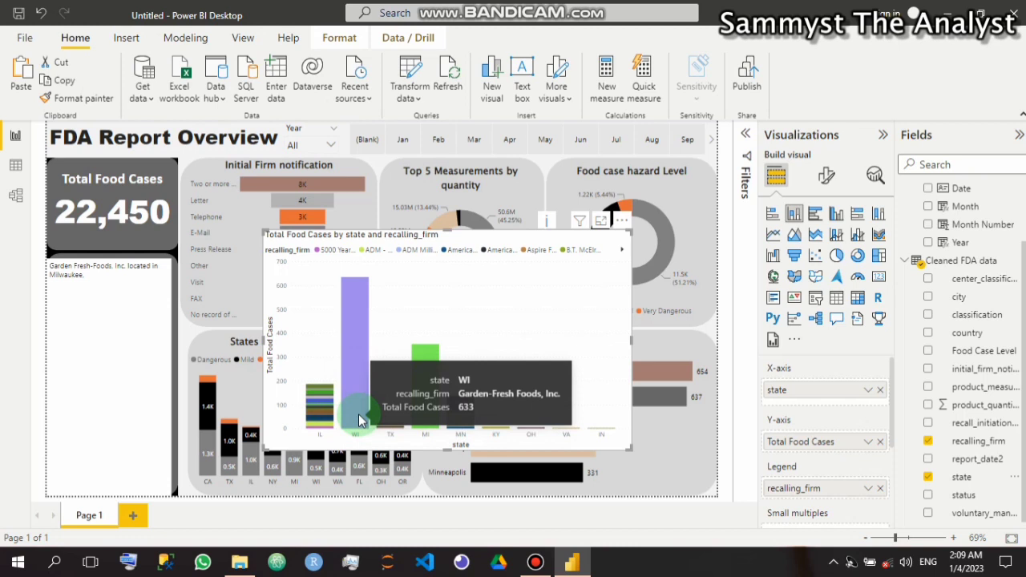
click(90, 276)
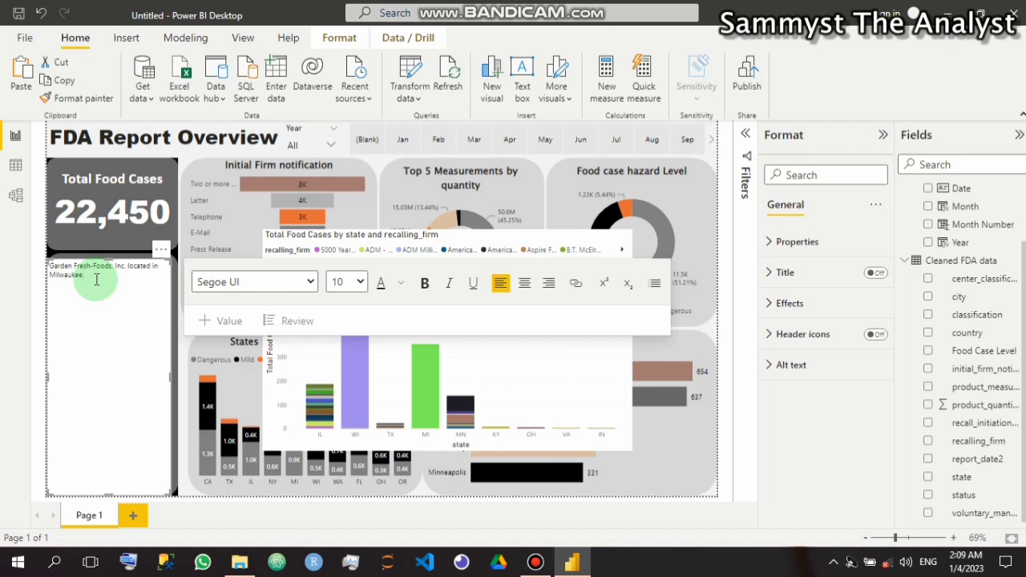
text(Wh)
text(has)
text( the)
text( HIGHEST)
text(rec)
text(all)
text(ing)
text( firm)
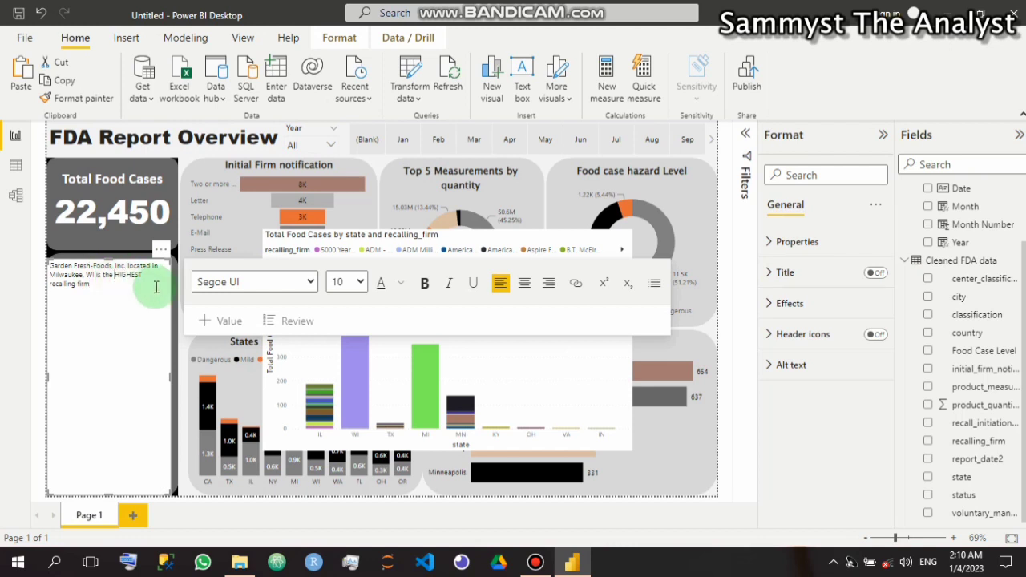
text(recalling firm with the)
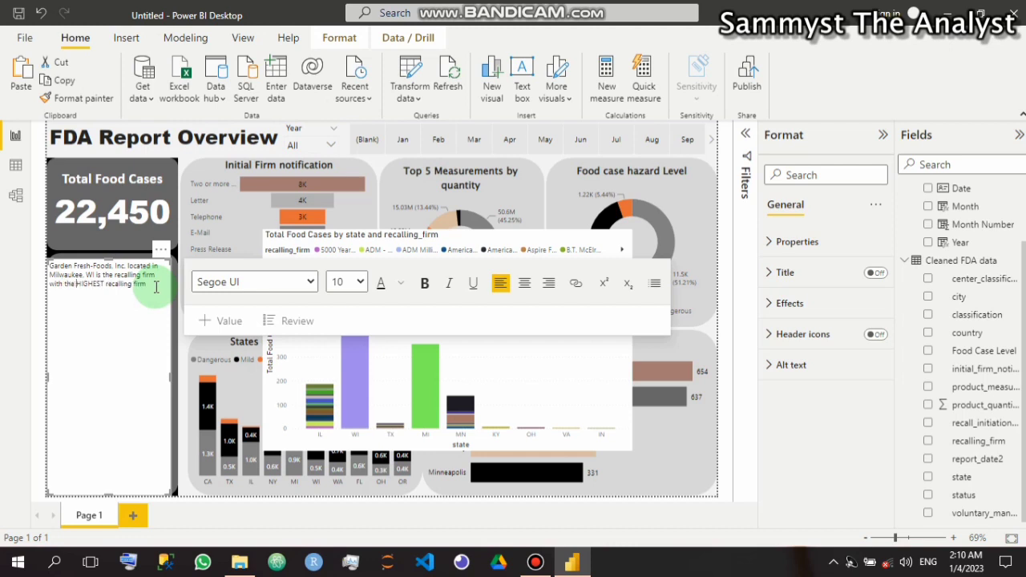
Change the sentence's ending to "HIGHEST recalled food products." and begin another sentence about what the firm recalled
key(Right)
key(Right)
key(Right)
key(Right)
key(Right)
key(Right)
key(Right)
key(Right)
key(Right)
key(Right)
key(Right)
key(Right)
key(Right)
key(Right)
key(Right)
key(Right)
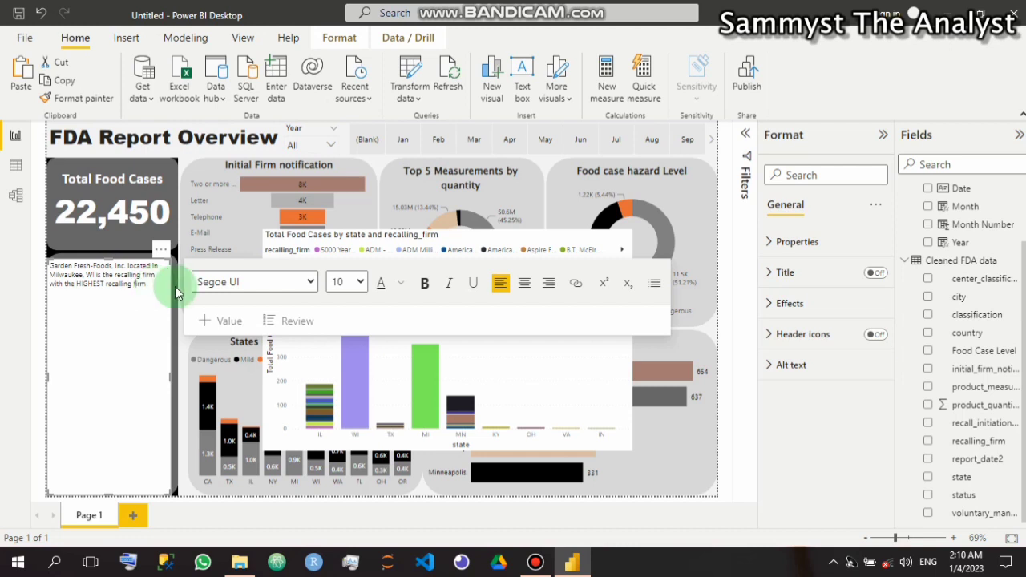
key(Right)
key(Right)
key(Right)
key(Right)
key(Right)
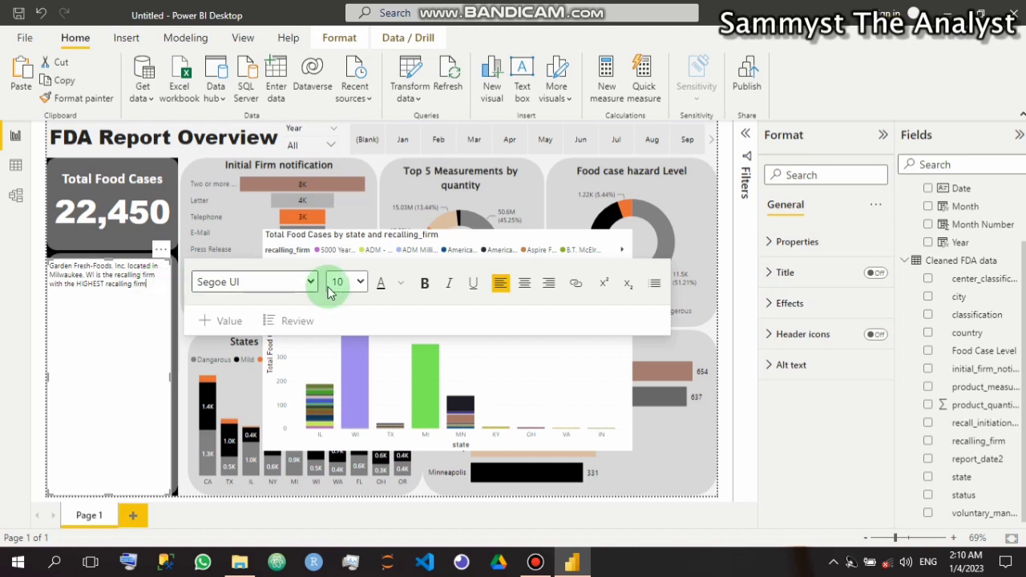
key(BackSpace)
key(BackSpace)
key(BackSpace)
key(BackSpace)
key(BackSpace)
key(BackSpace)
key(BackSpace)
key(BackSpace)
text(ed)
text(cts. It recal)
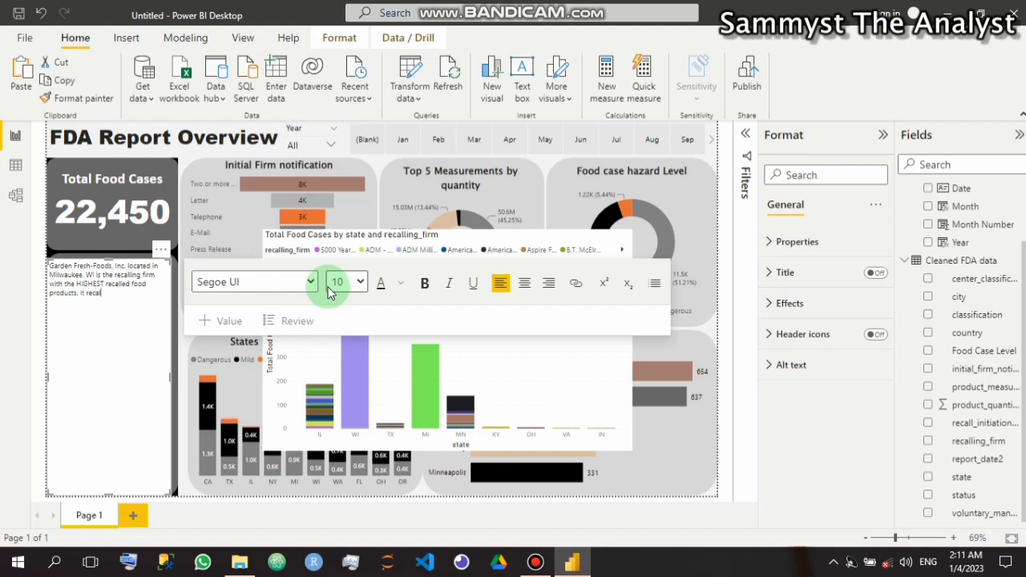
Extend the second text box sentence to read "It recalled 633 products whose hazardous levels are"
text(led)
text( 633)
text( pro)
text(ducts)
text( whos)
text(e hazardous level are)
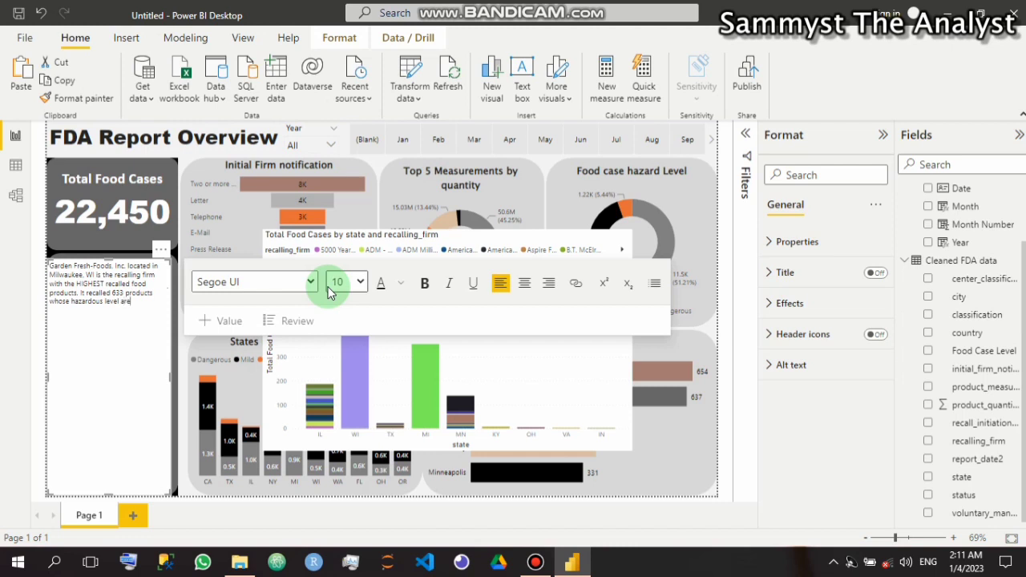
key(BackSpace)
key(BackSpace)
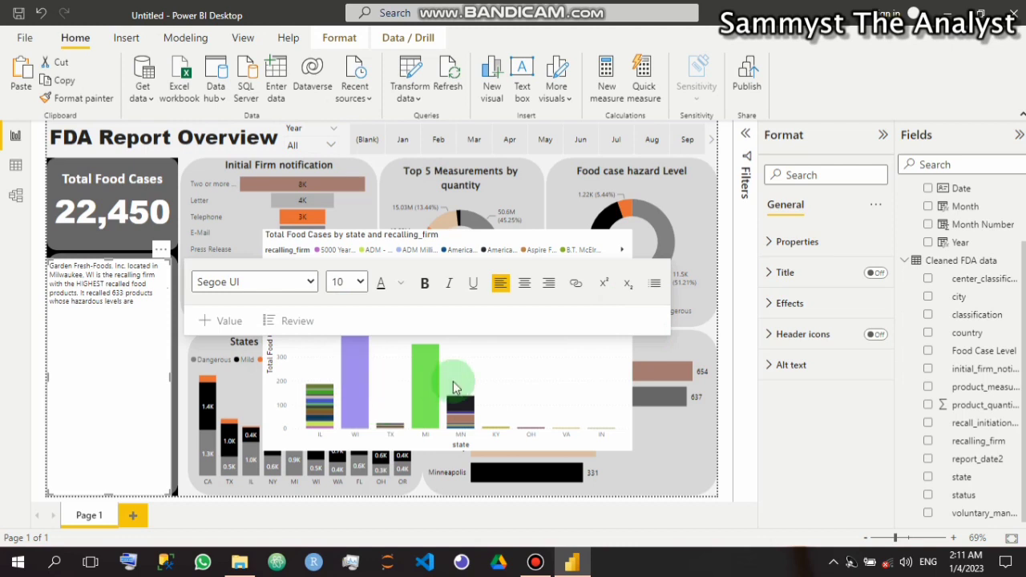
Replace state with recalling_firm on the column chart's X-axis and assign Food Case Level to its Legend
click(459, 238)
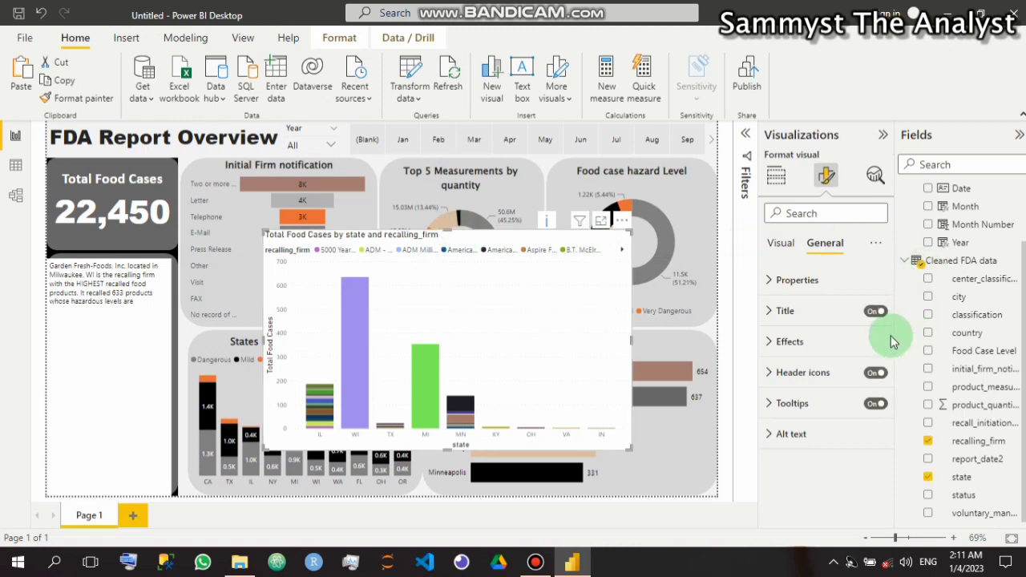
click(786, 249)
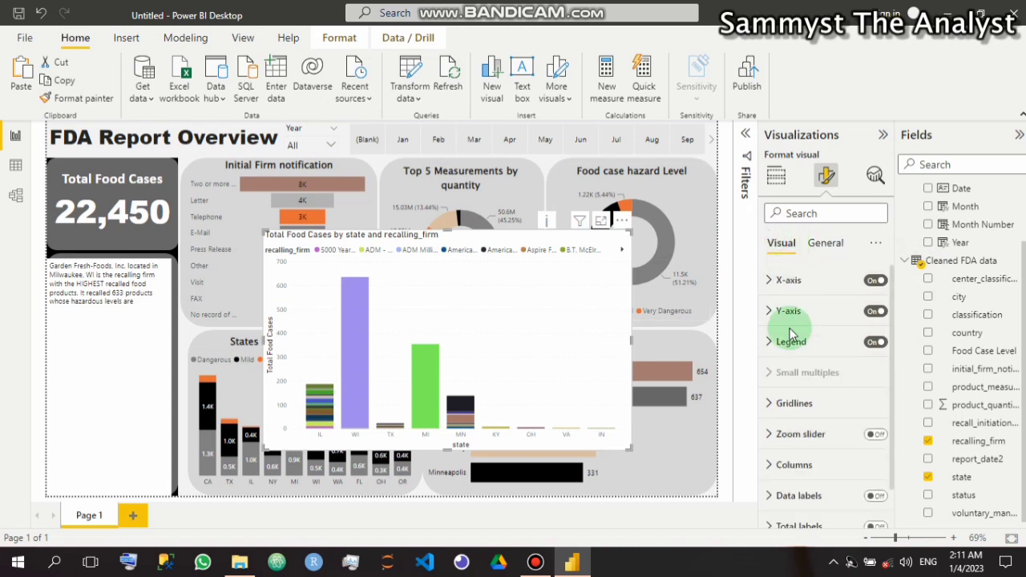
click(776, 177)
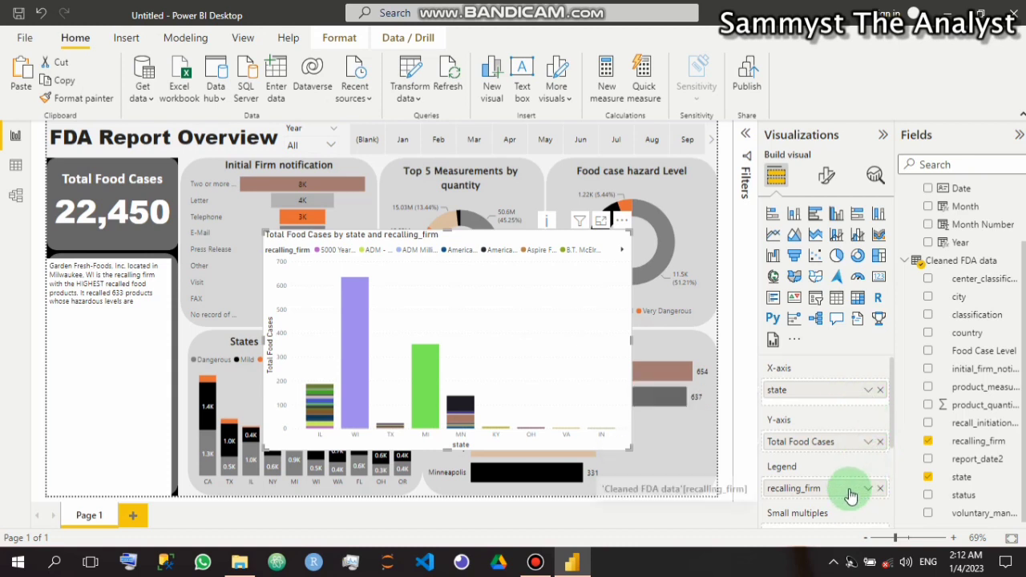
click(881, 396)
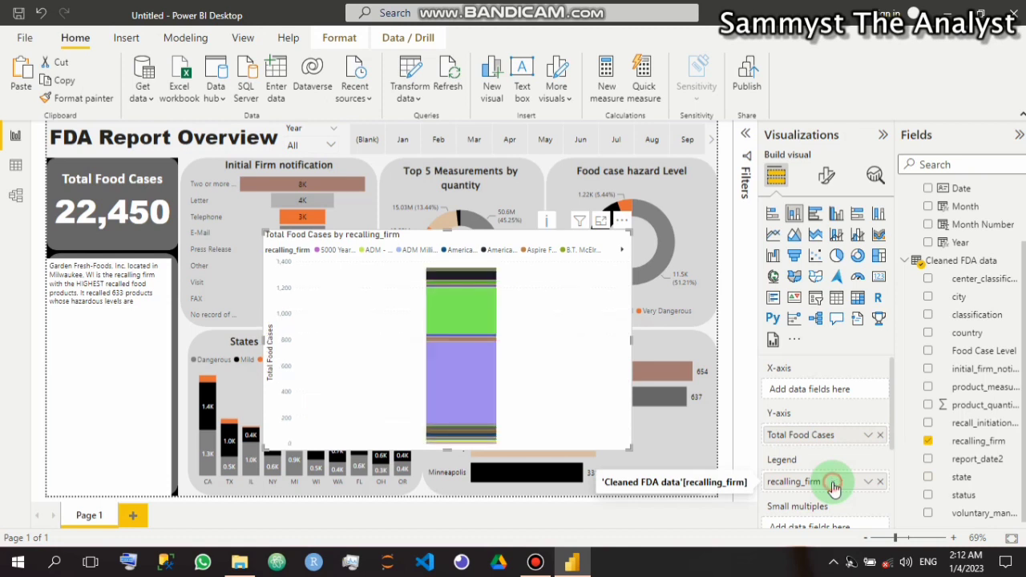
drag(825, 425, 838, 402)
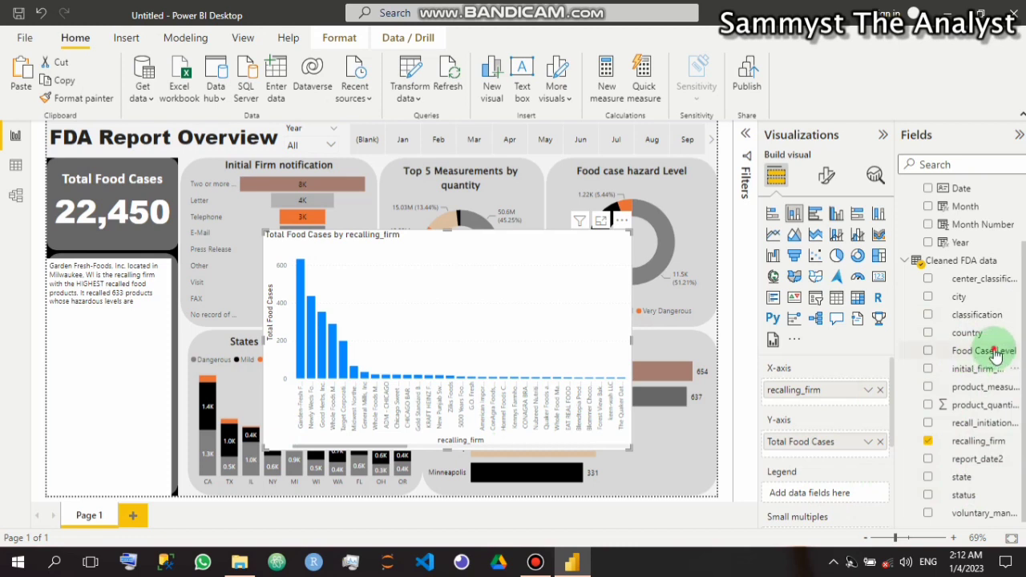
drag(990, 359, 856, 496)
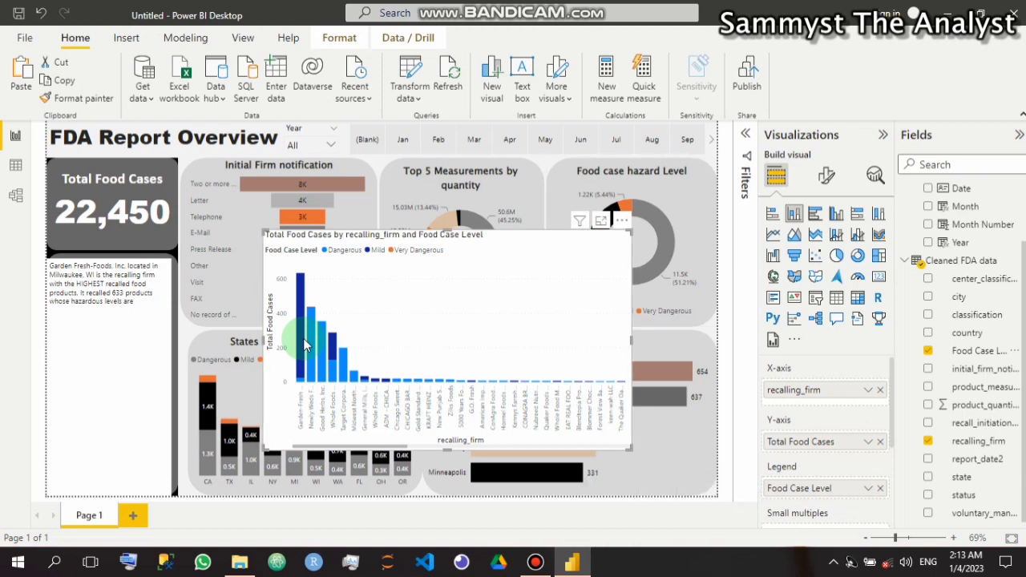
Read the Mild and Dangerous case counts for Garden-Fresh Foods, Inc. in the column chart
mouse_move(304, 344)
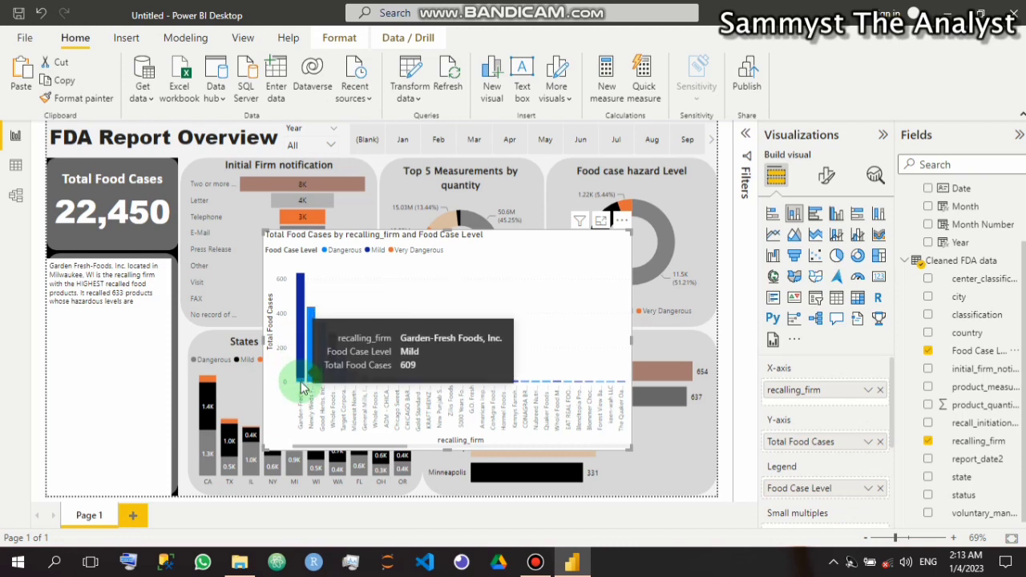
mouse_move(301, 381)
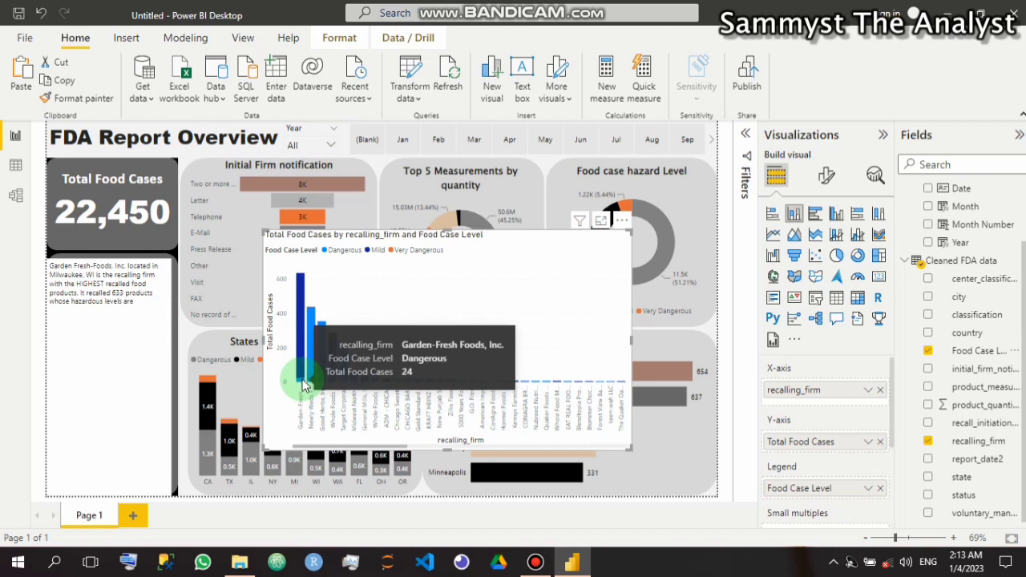
click(130, 298)
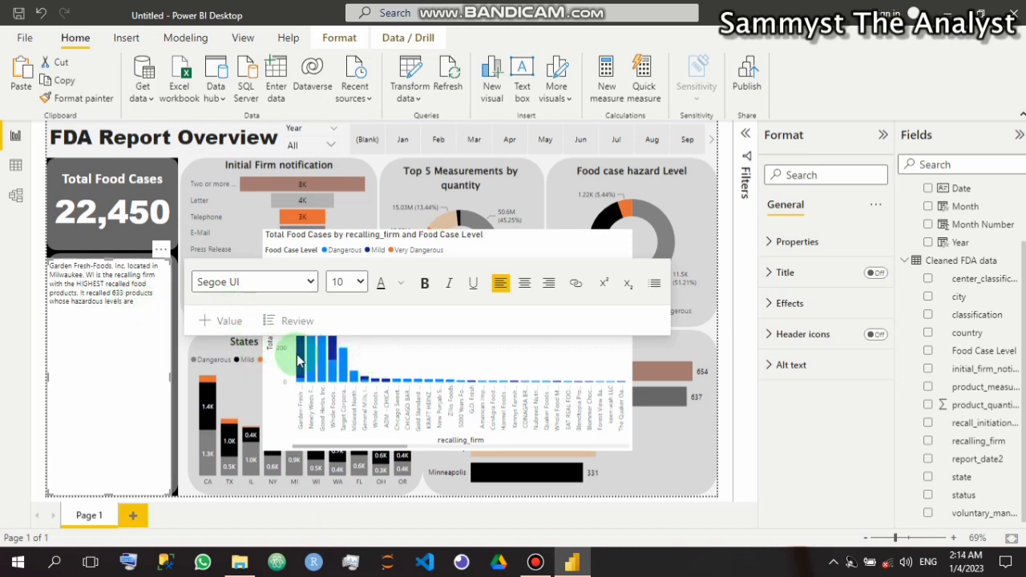
Examine the column chart's data label options, including the Values settings, and its general Effects settings
click(327, 241)
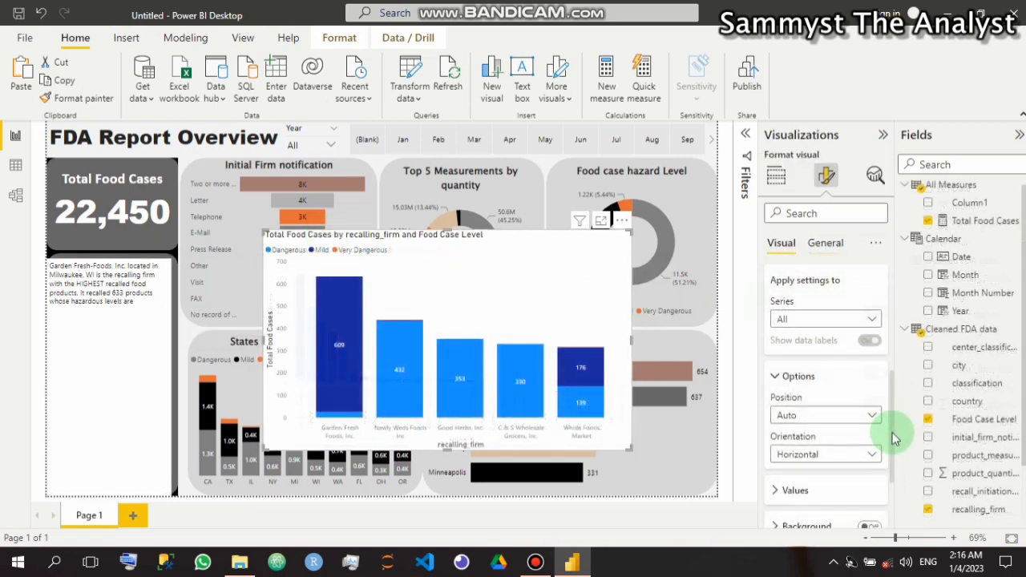
scroll(889, 453, down, 2)
click(777, 410)
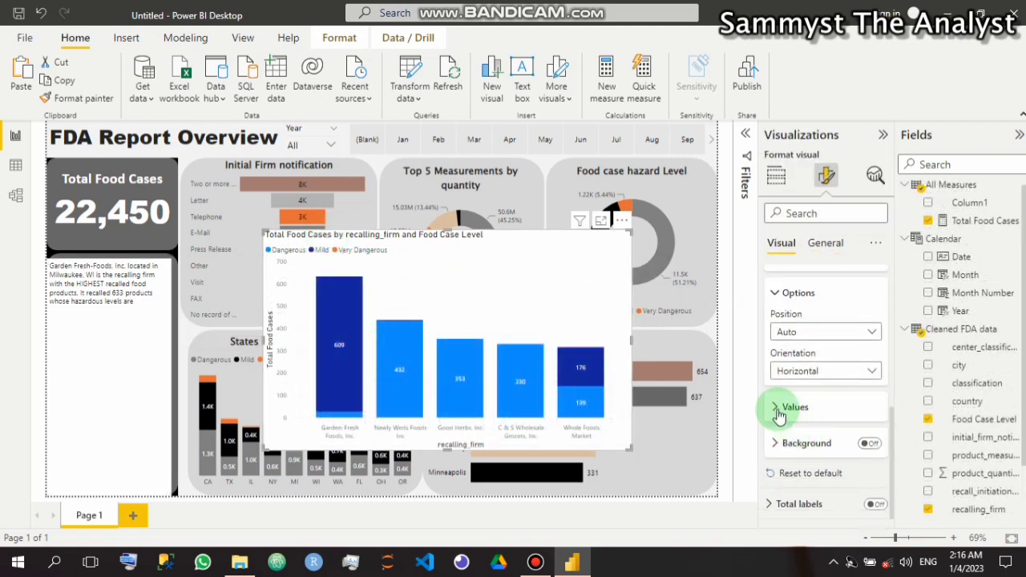
click(777, 415)
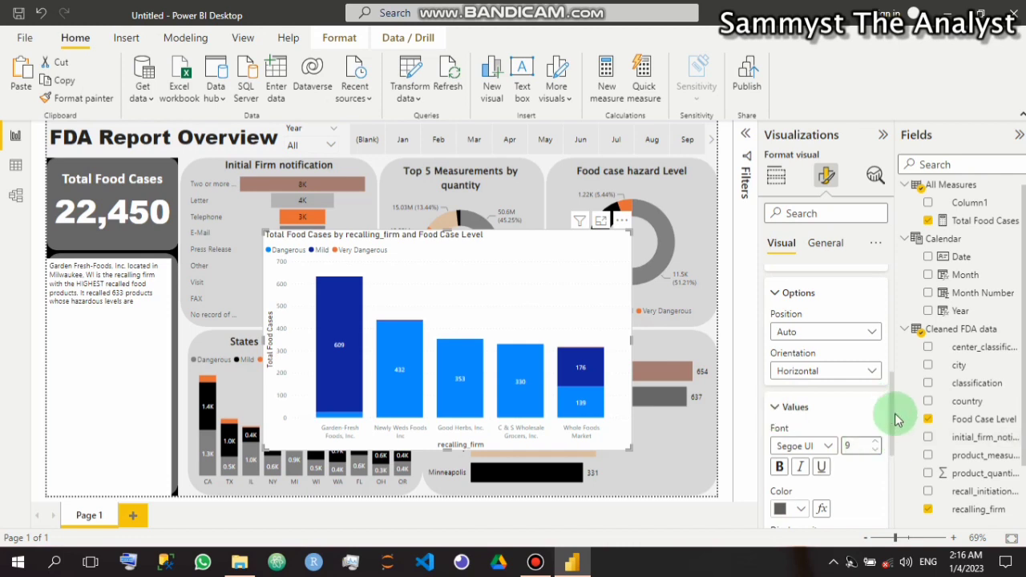
scroll(896, 433, down, 5)
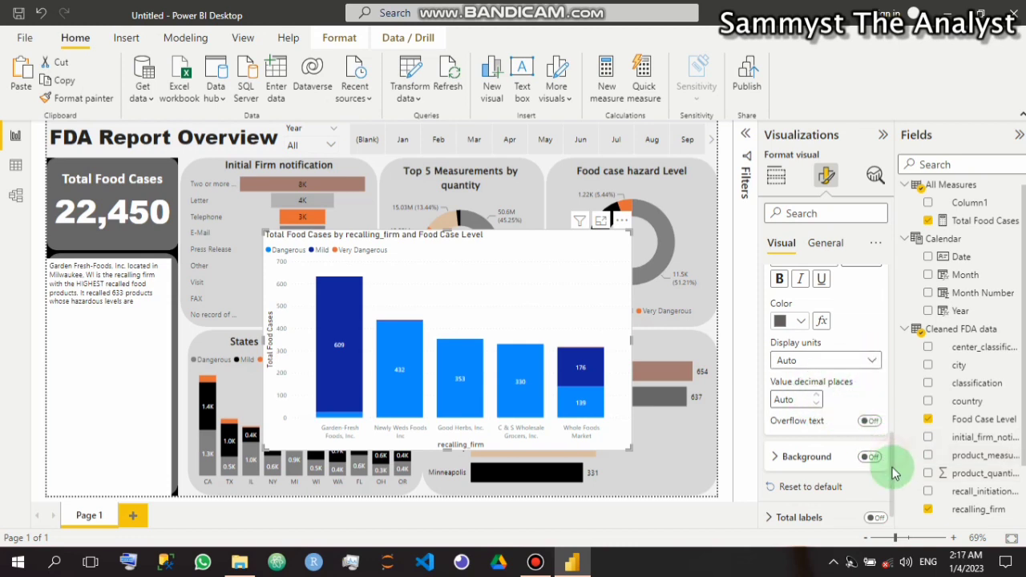
scroll(895, 474, down, 1)
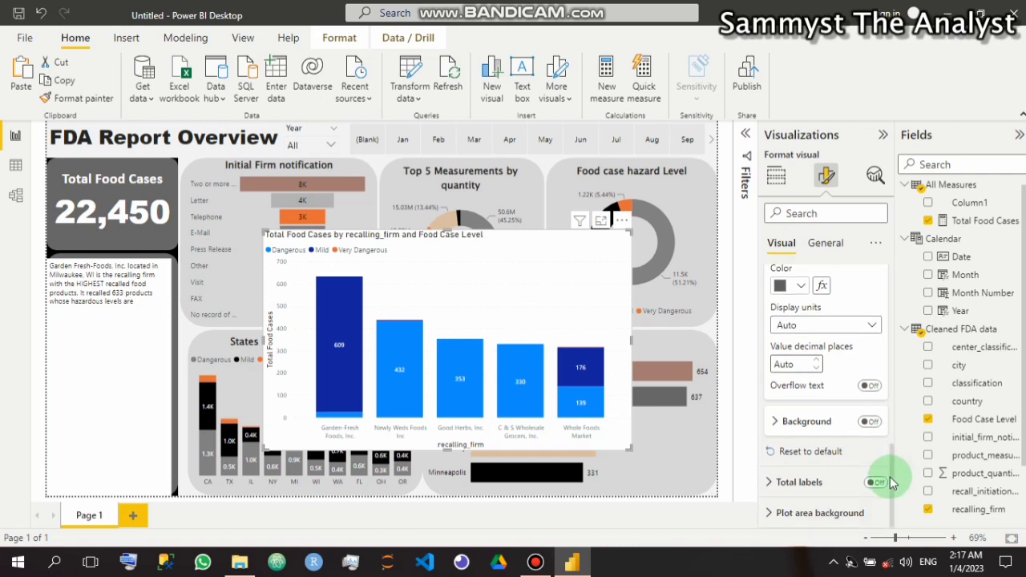
scroll(901, 415, up, 6)
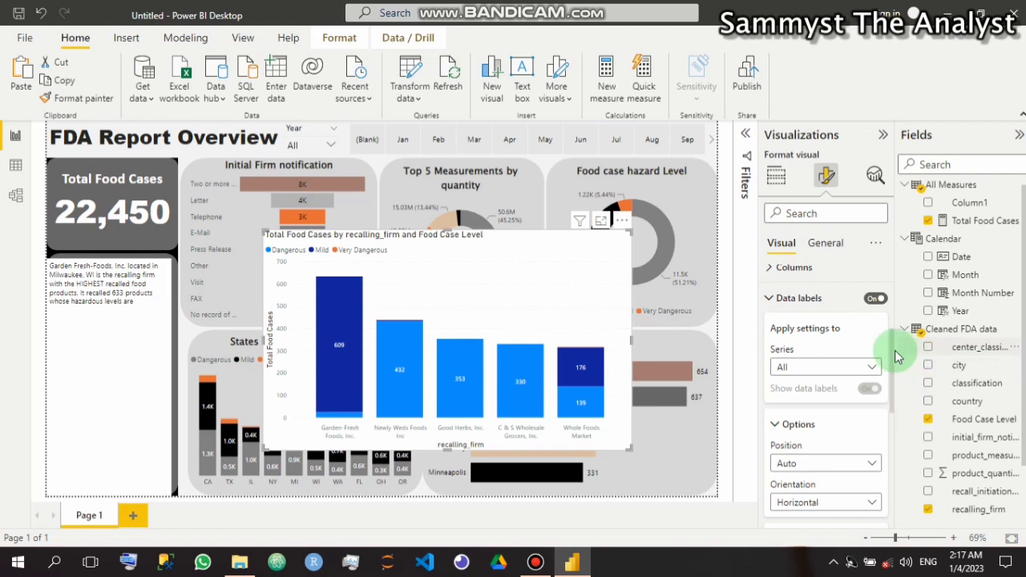
click(820, 255)
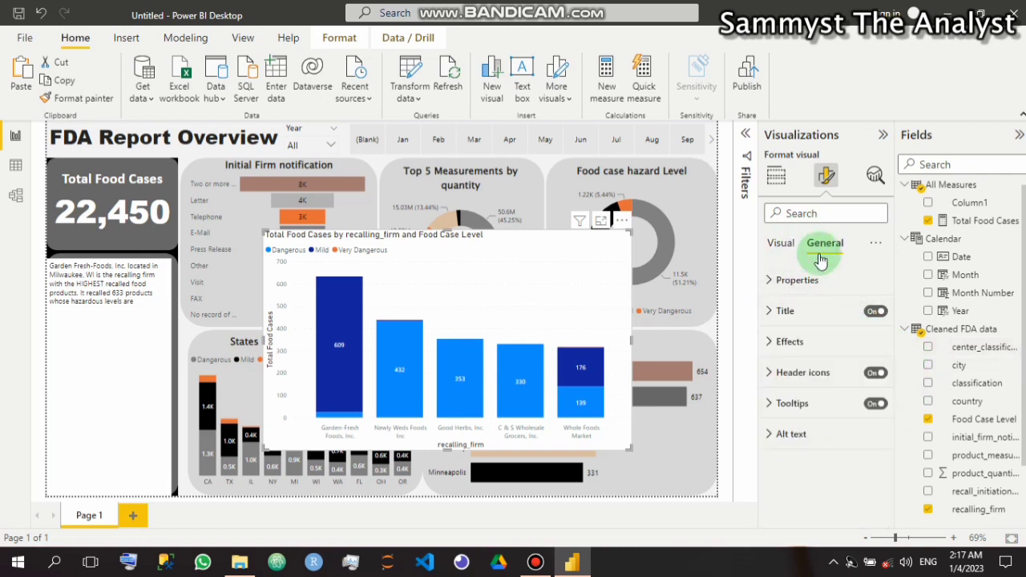
click(771, 342)
click(771, 343)
click(784, 248)
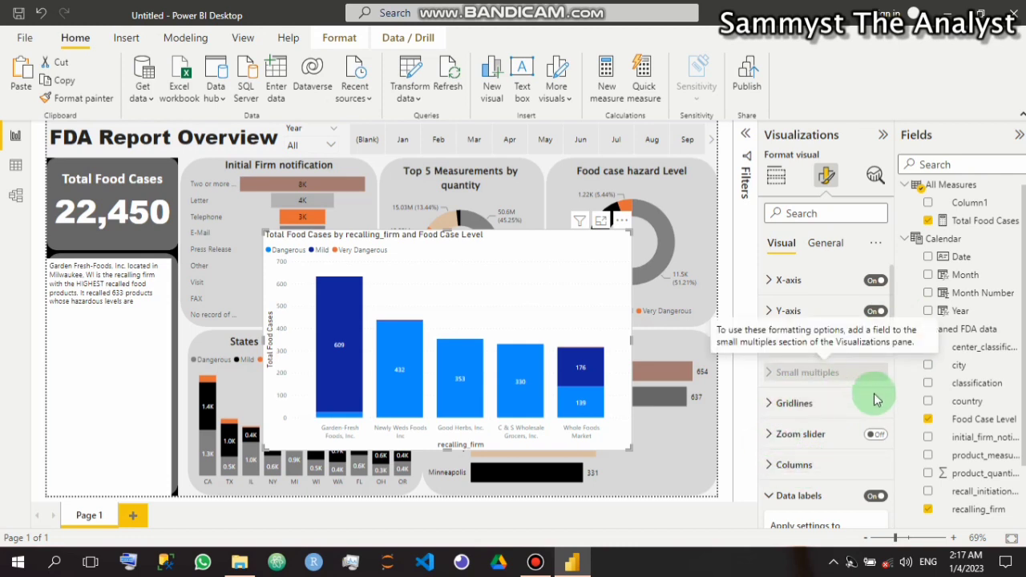
Review the display unit choices for the column chart's data labels and the settings under Total labels
scroll(855, 474, down, 3)
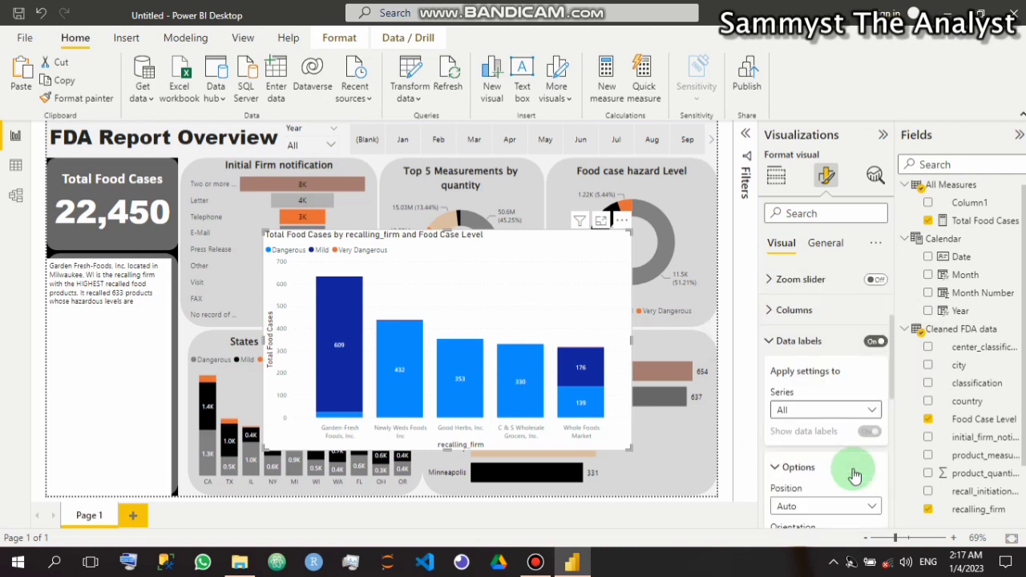
scroll(854, 473, down, 4)
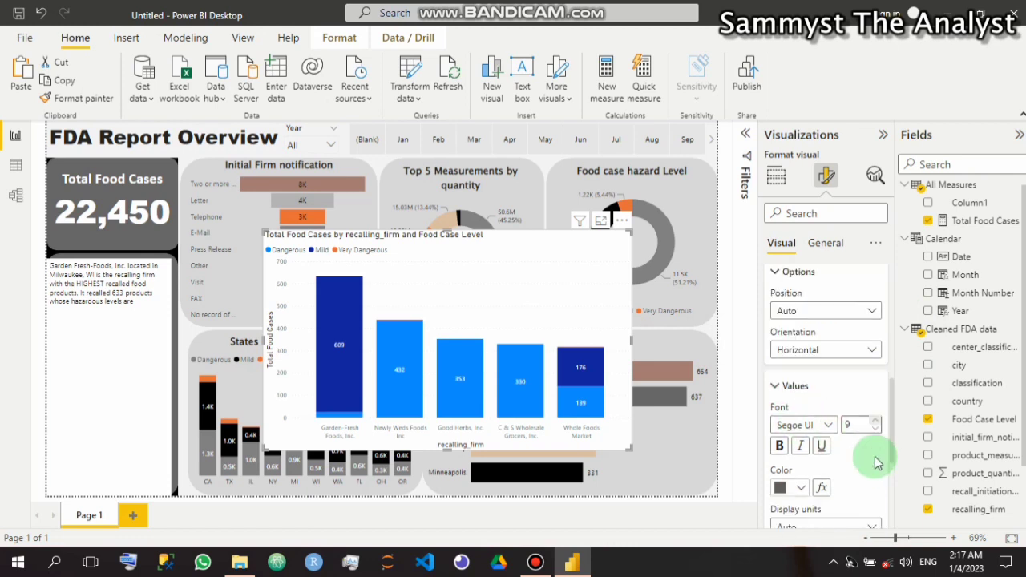
scroll(876, 462, down, 2)
click(864, 444)
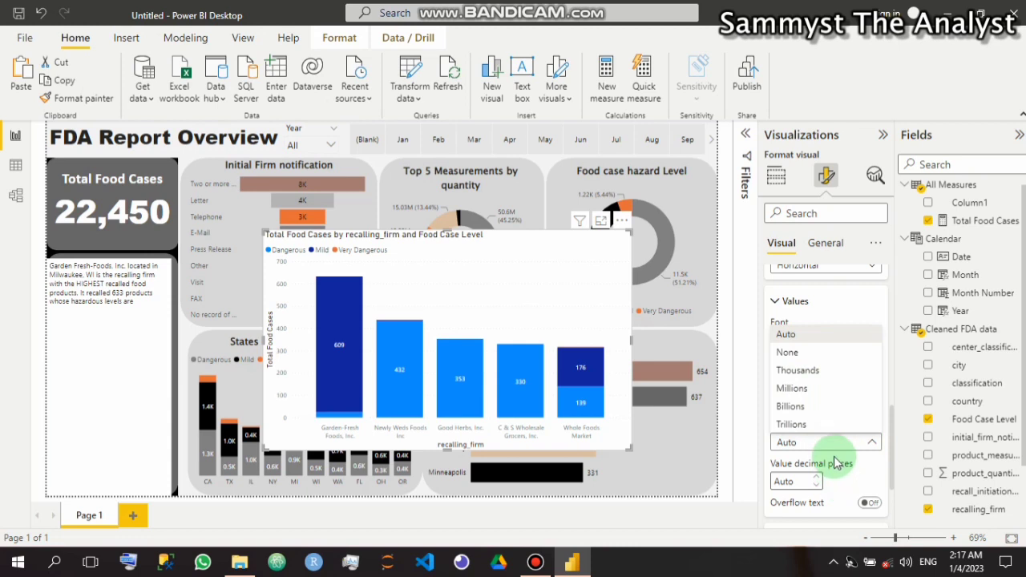
click(850, 440)
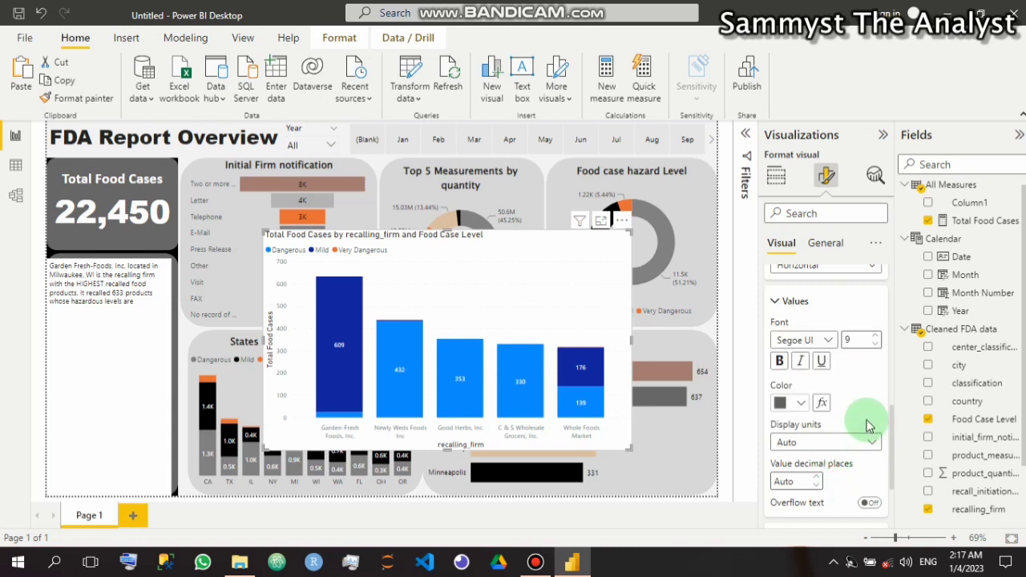
drag(894, 425, 894, 479)
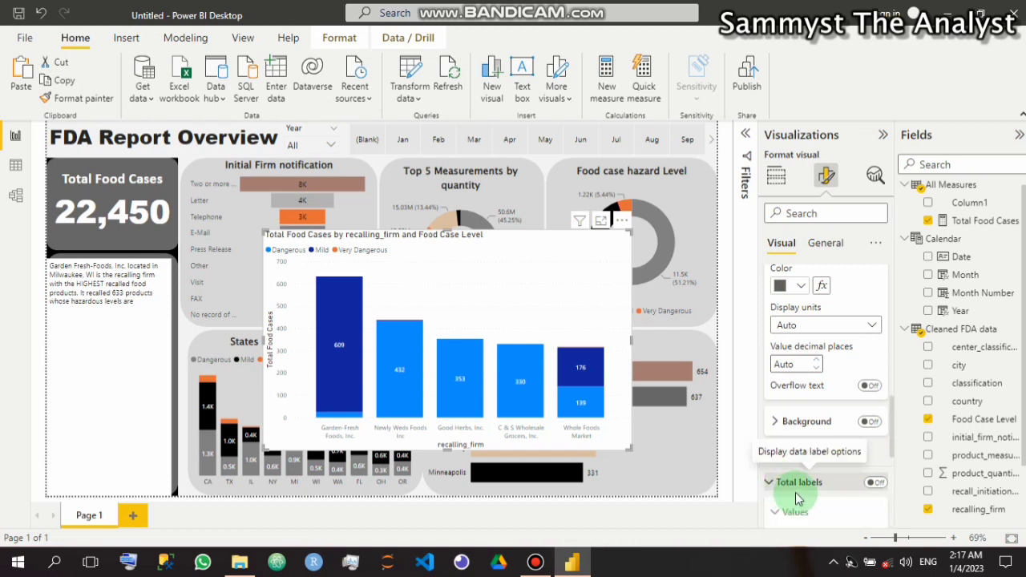
click(794, 491)
scroll(824, 481, down, 3)
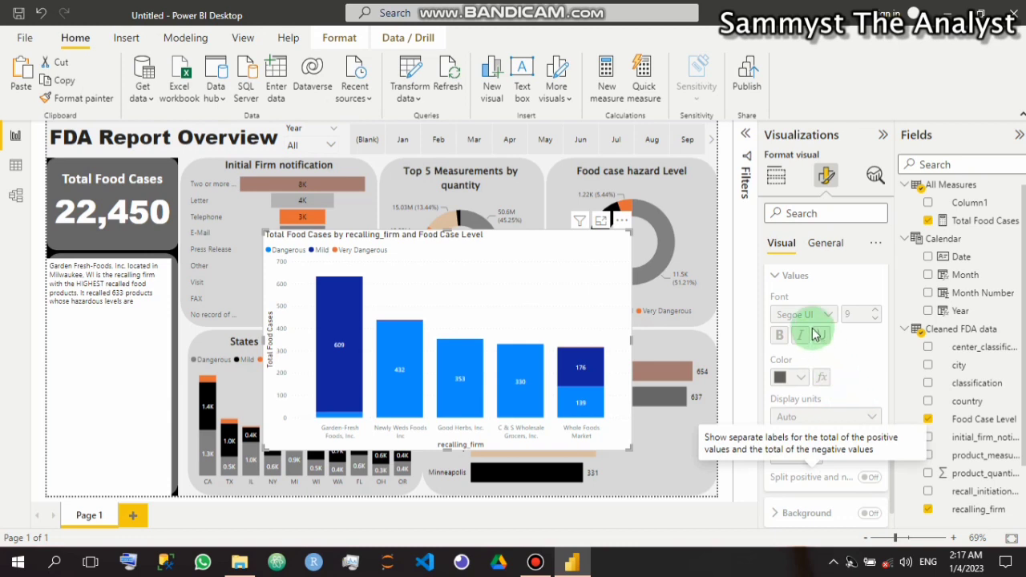
scroll(801, 303, up, 3)
scroll(772, 403, up, 2)
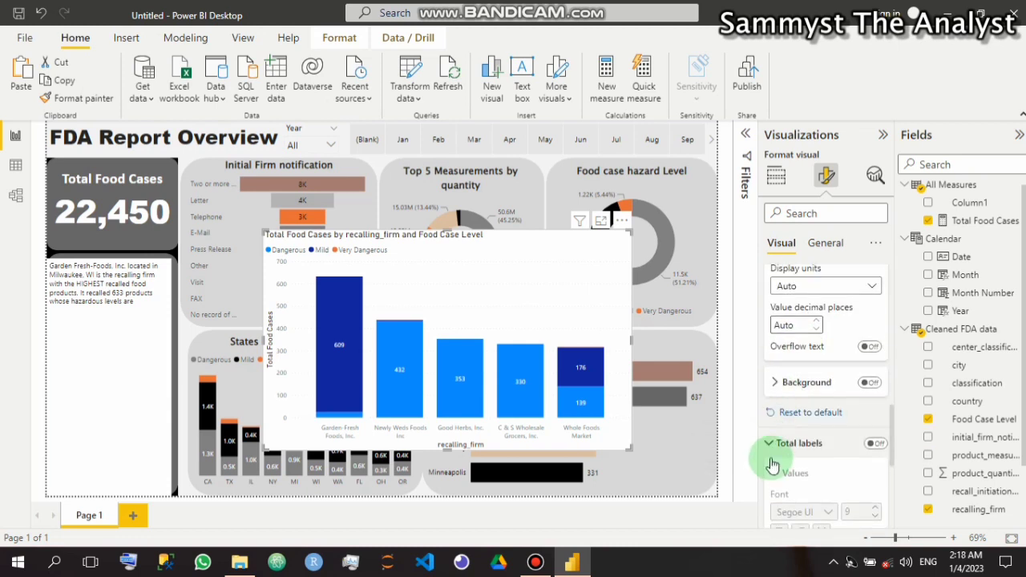
click(769, 445)
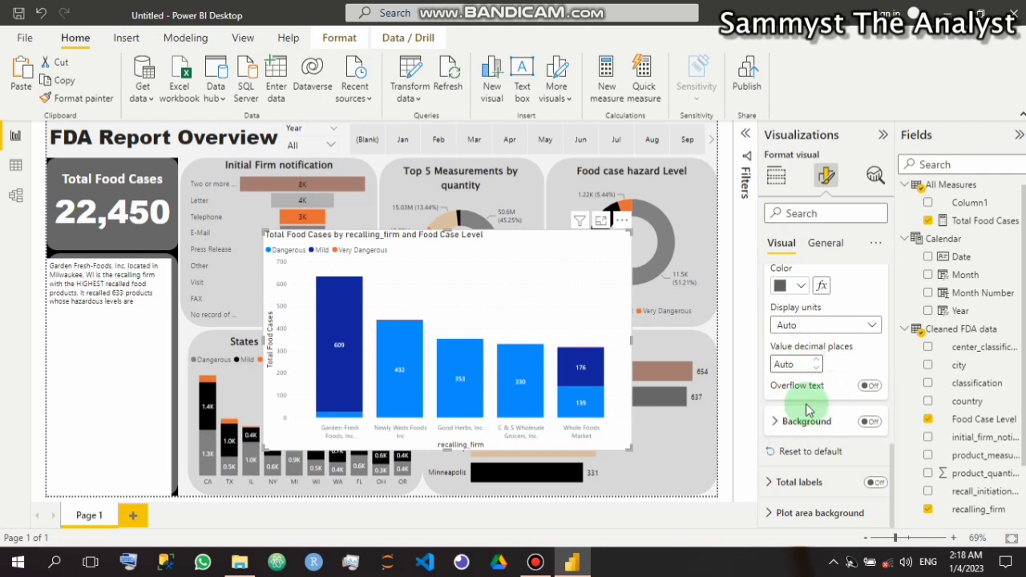
Examine the column chart's data label Background settings, its general formatting categories and its Analytics options
click(776, 421)
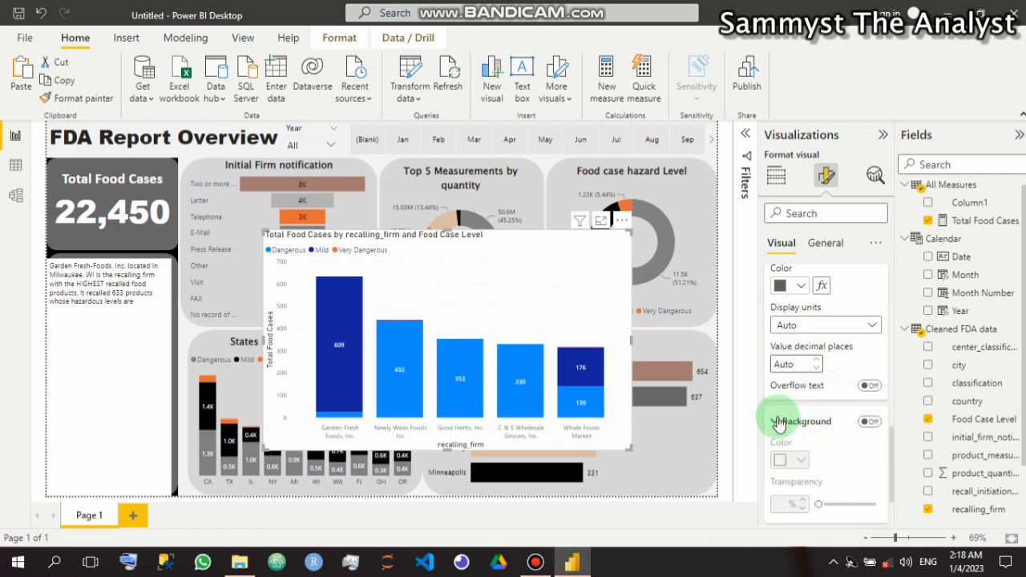
click(776, 422)
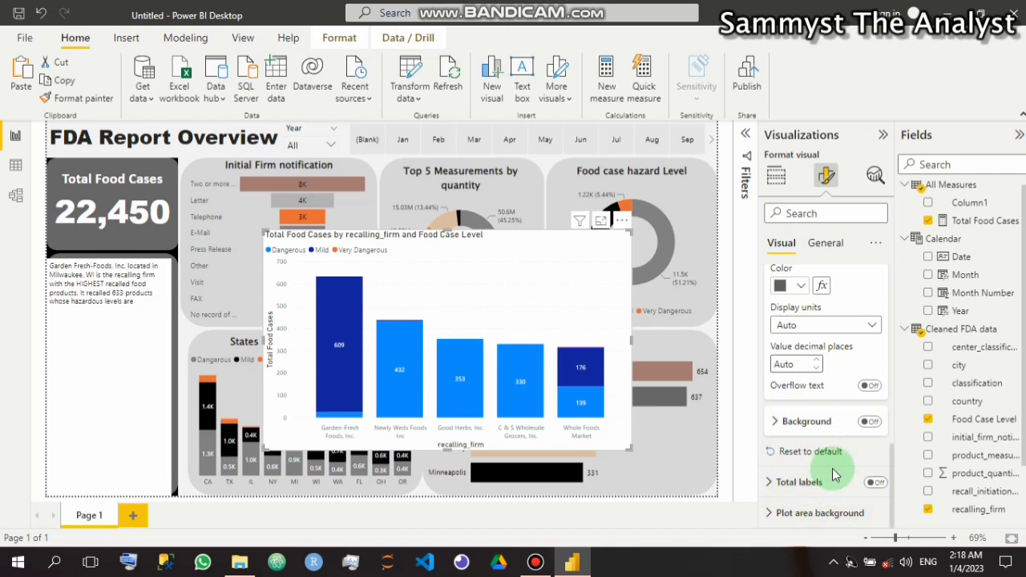
scroll(833, 474, up, 10)
click(876, 242)
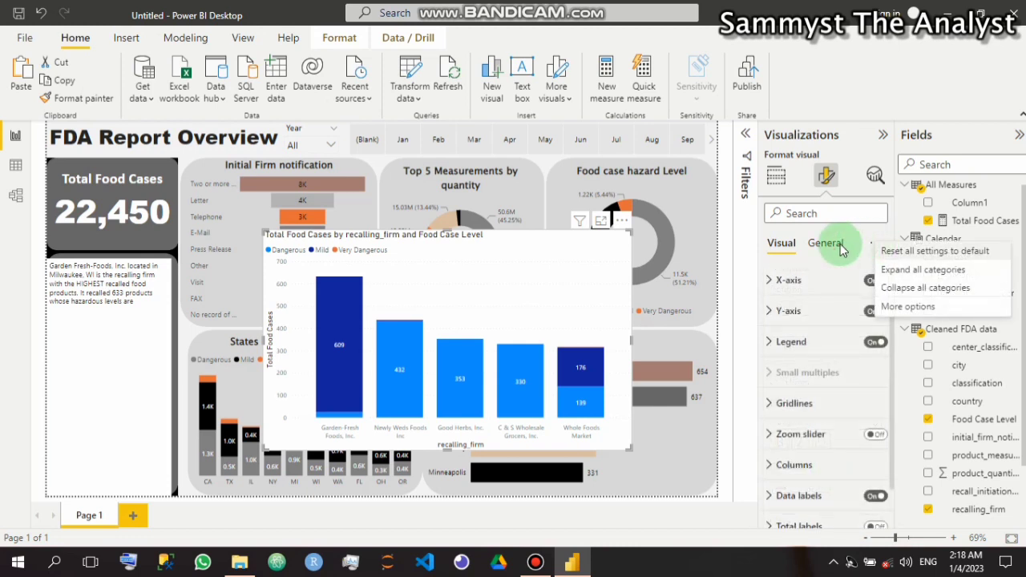
click(840, 247)
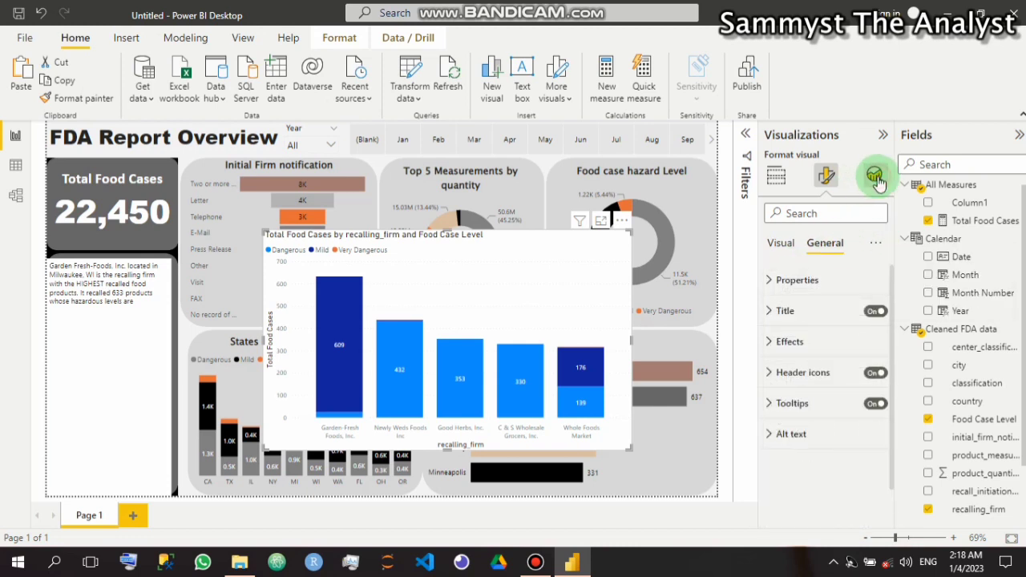
click(876, 176)
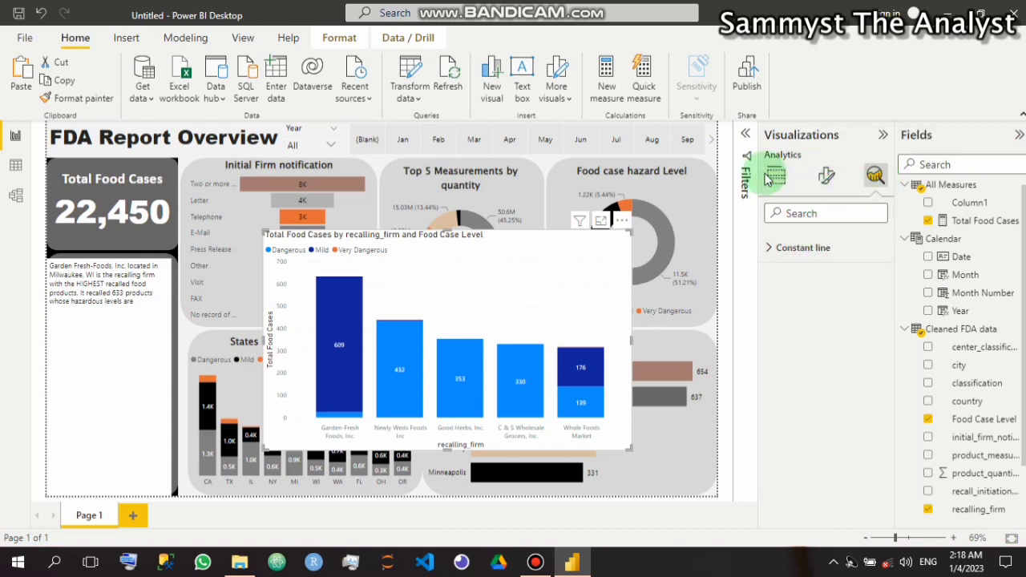
click(824, 180)
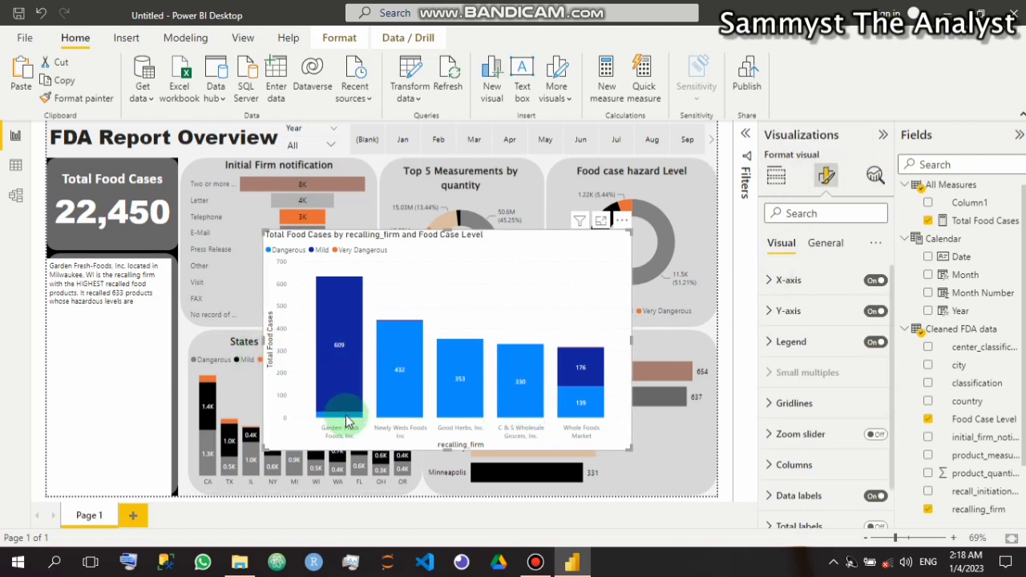
Compare the Garden-Fresh Foods, Inc. segments and complete the text box's last sentence to end "whose majority hazardous levels are Mild."
mouse_move(350, 423)
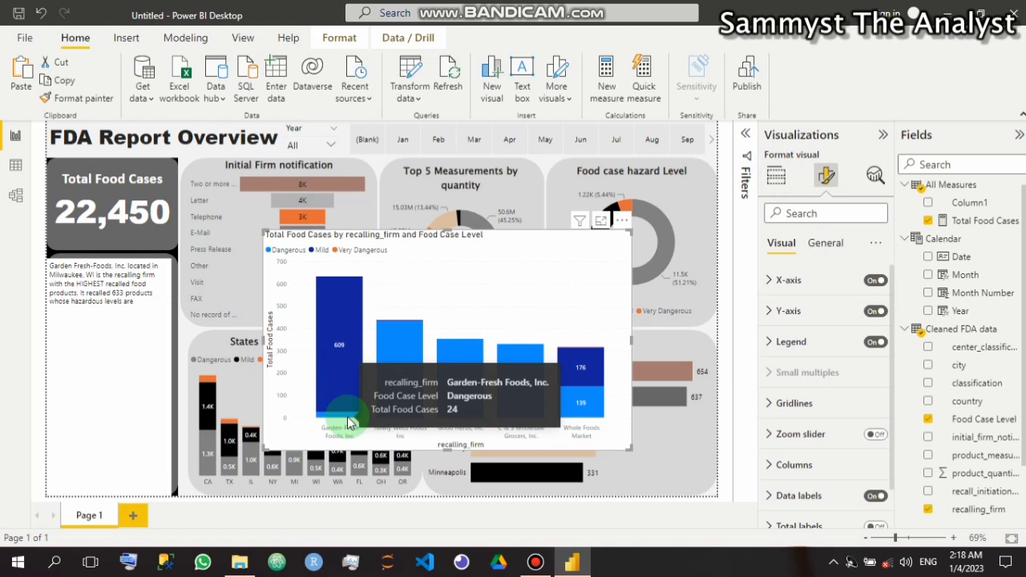
mouse_move(339, 350)
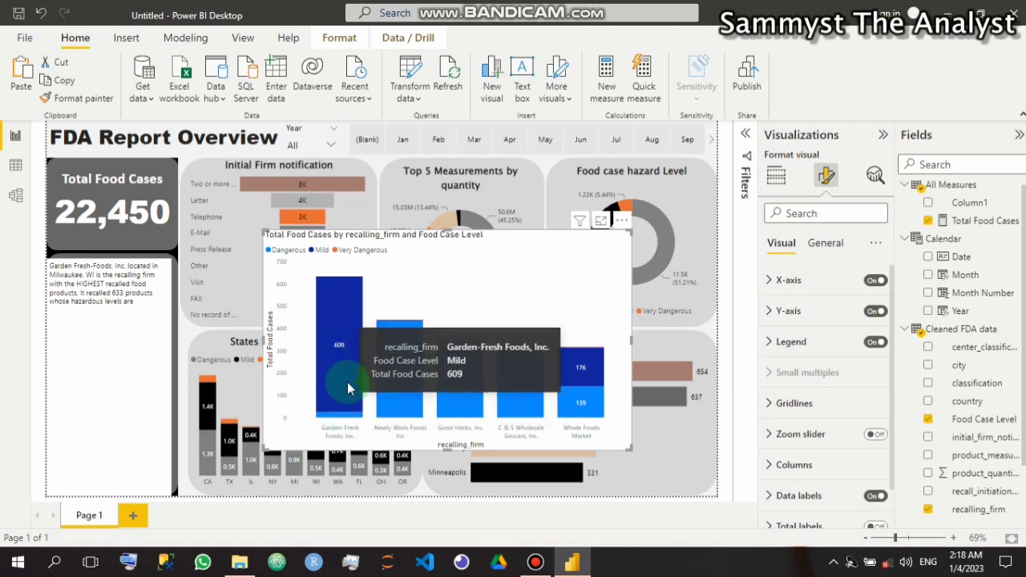
click(135, 303)
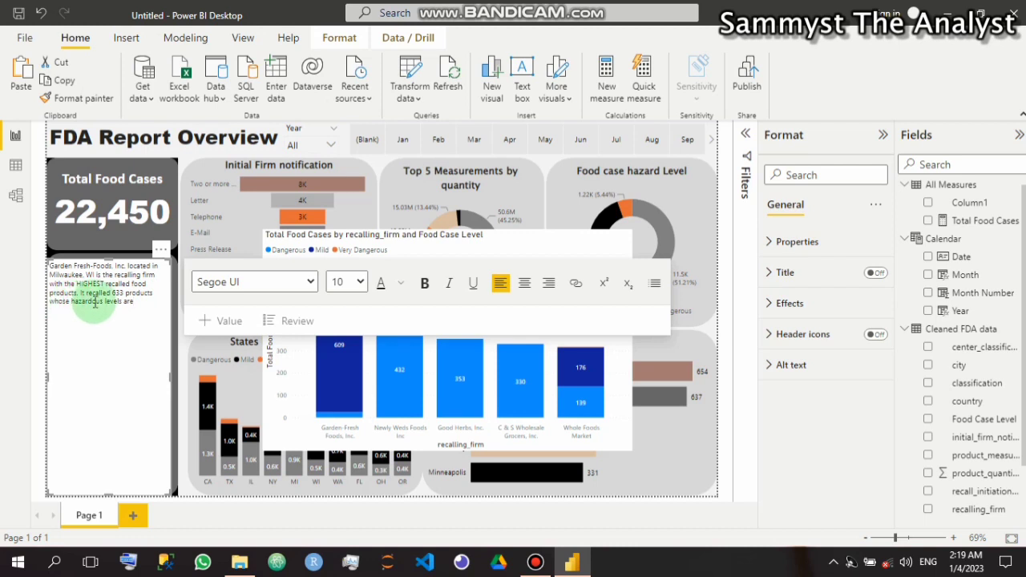
text(ma)
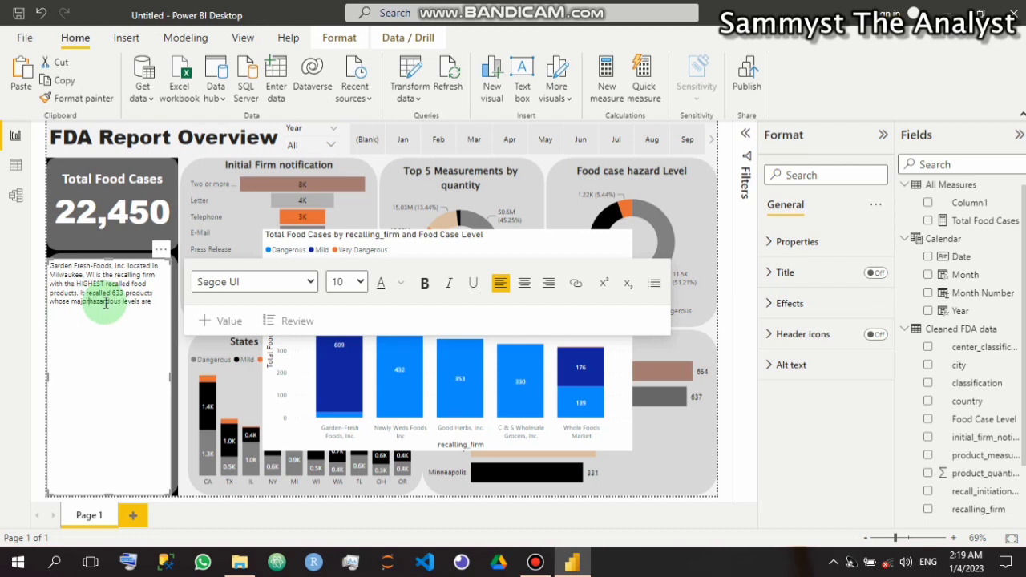
text(jority)
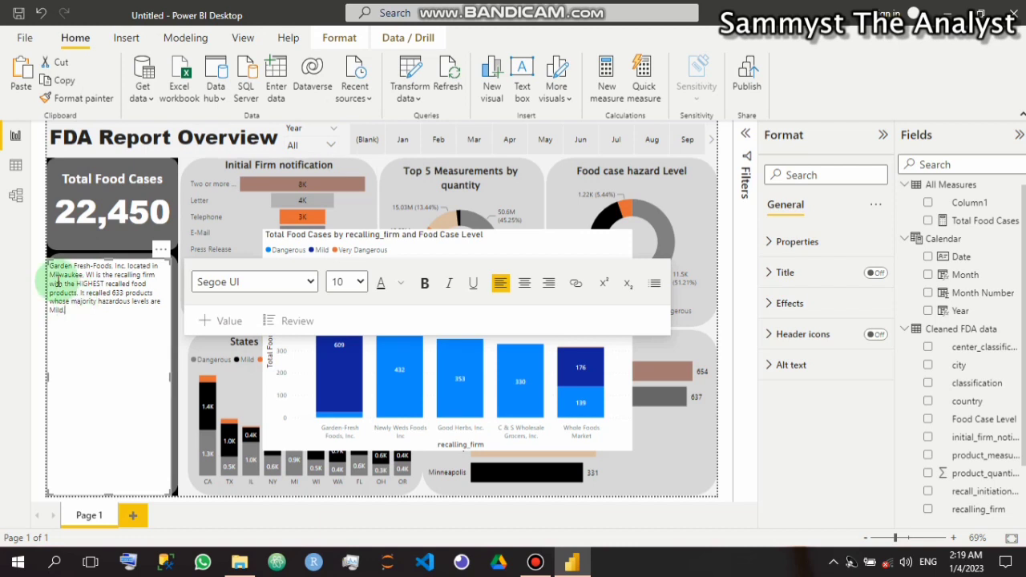
Set the font of the entire insight text to Lucida Sans Unicode
drag(74, 311, 49, 266)
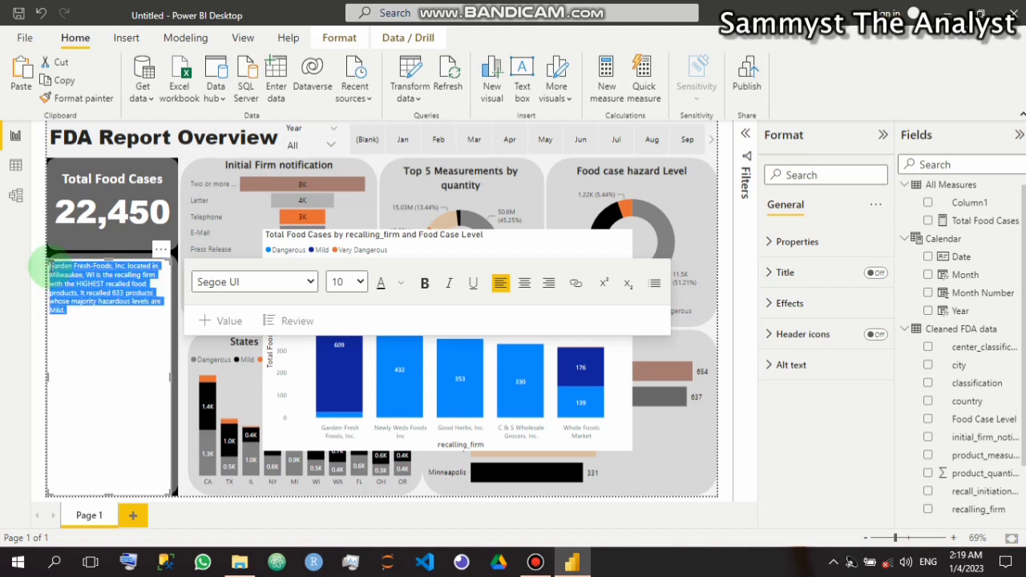
click(311, 282)
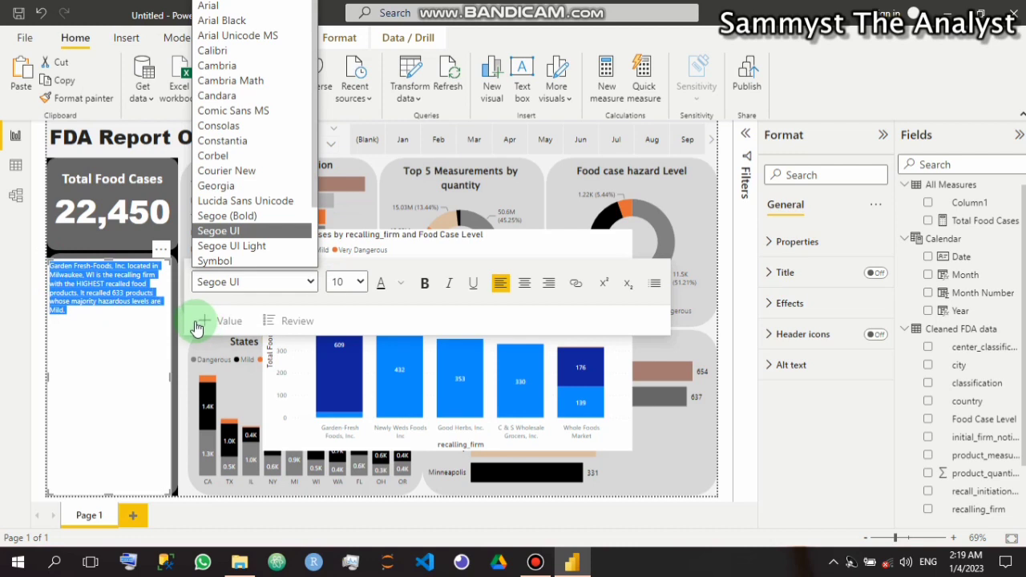
click(3, 544)
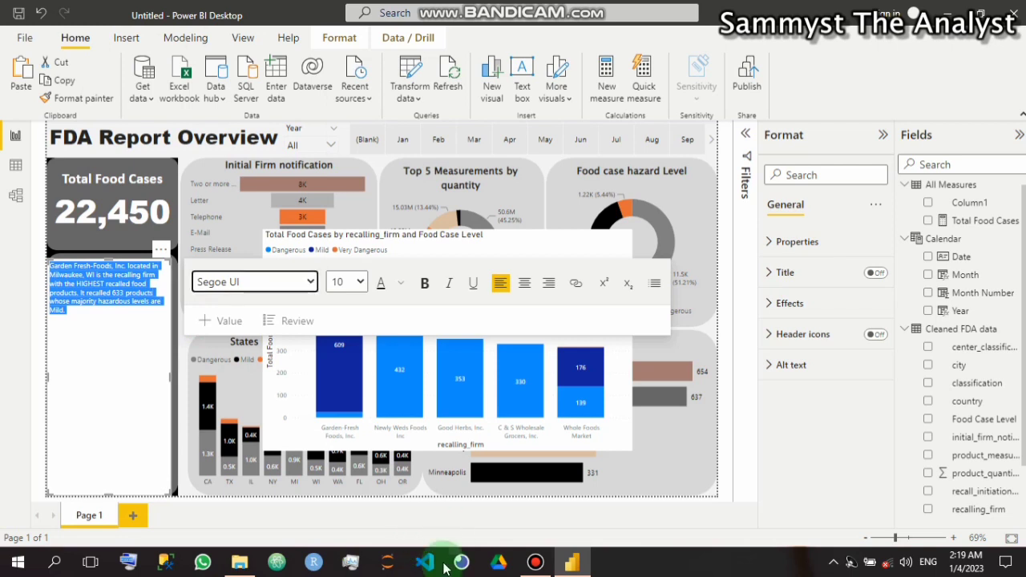
click(311, 292)
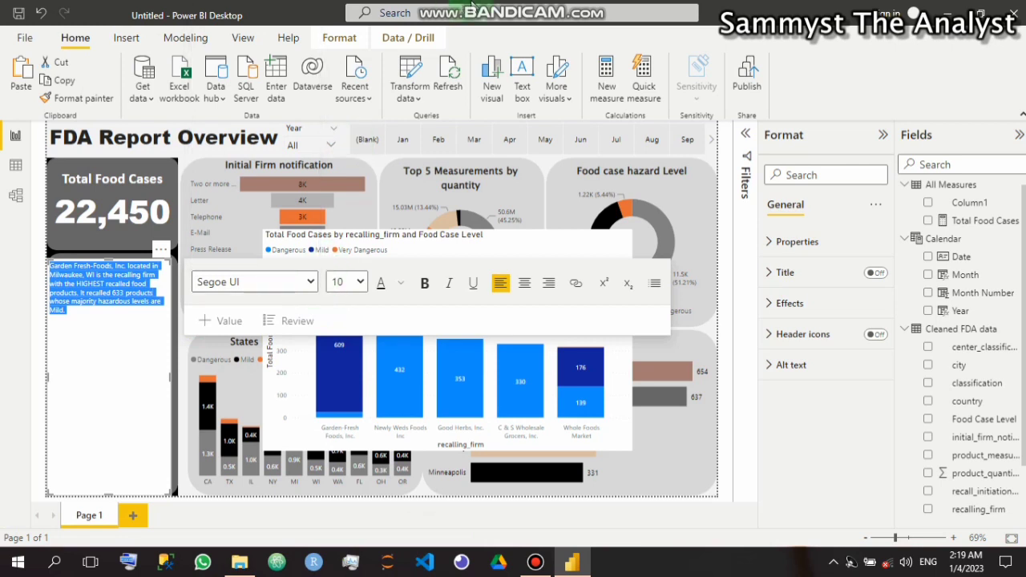
mouse_move(471, 2)
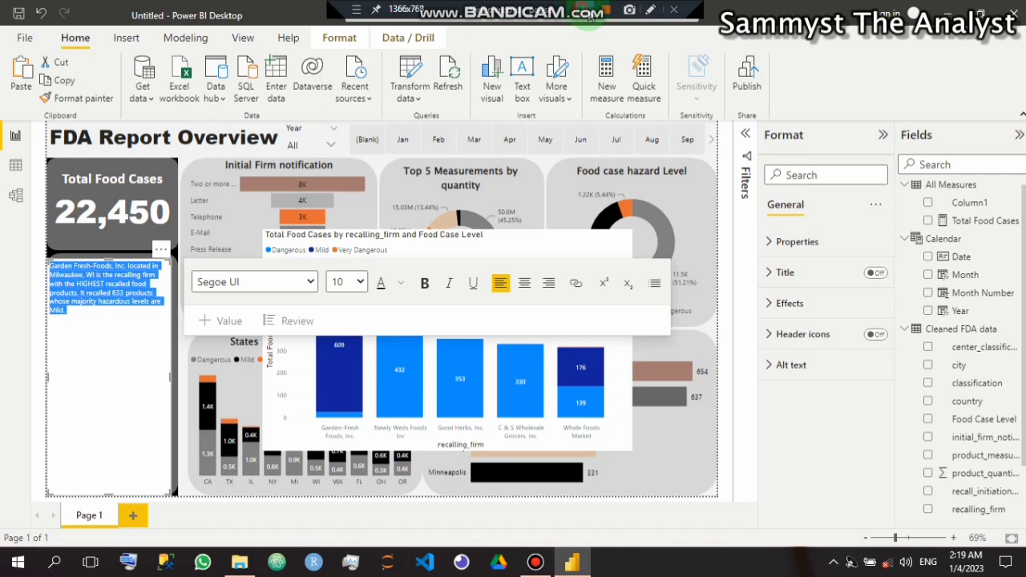
click(586, 10)
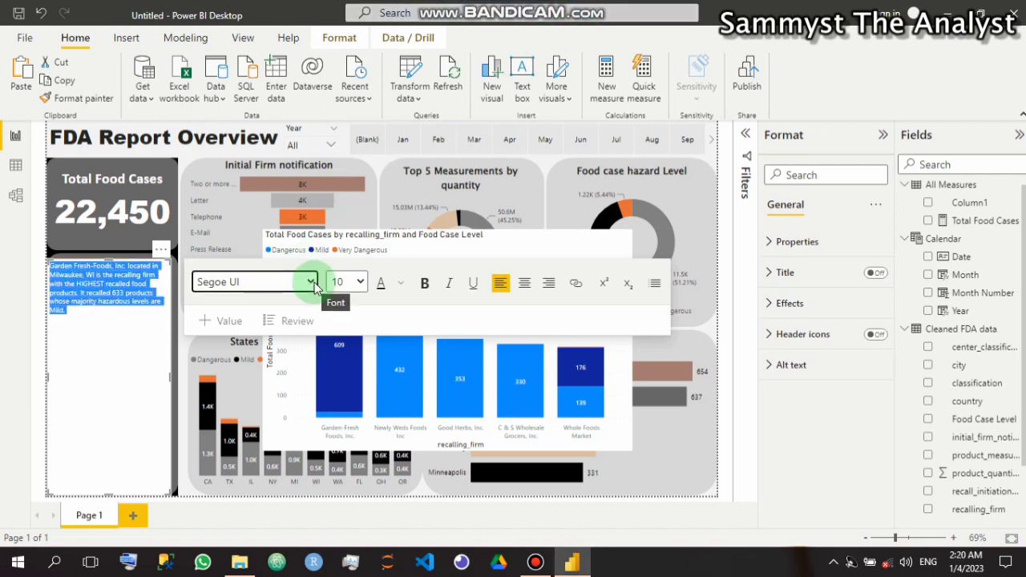
click(311, 282)
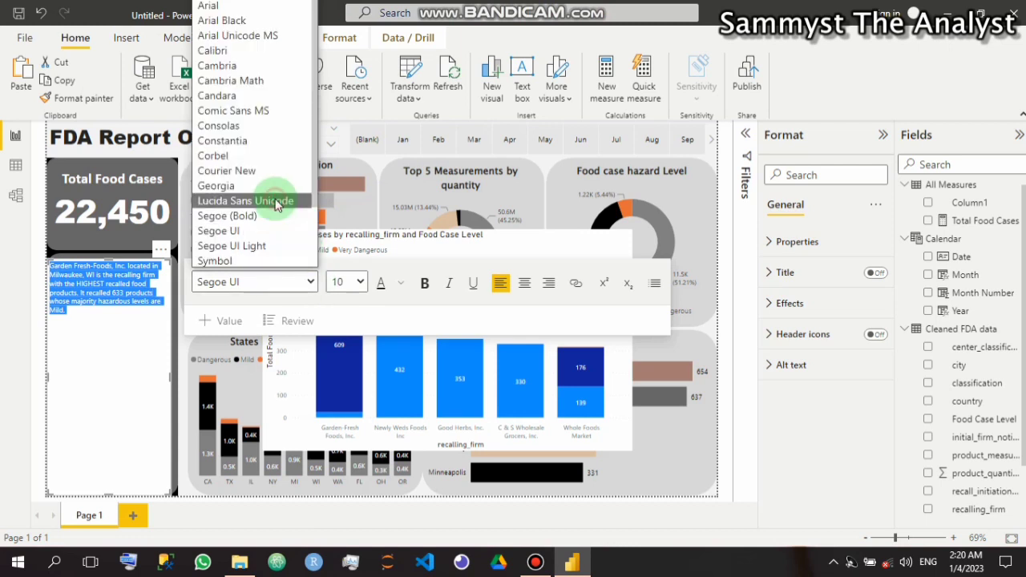
click(276, 205)
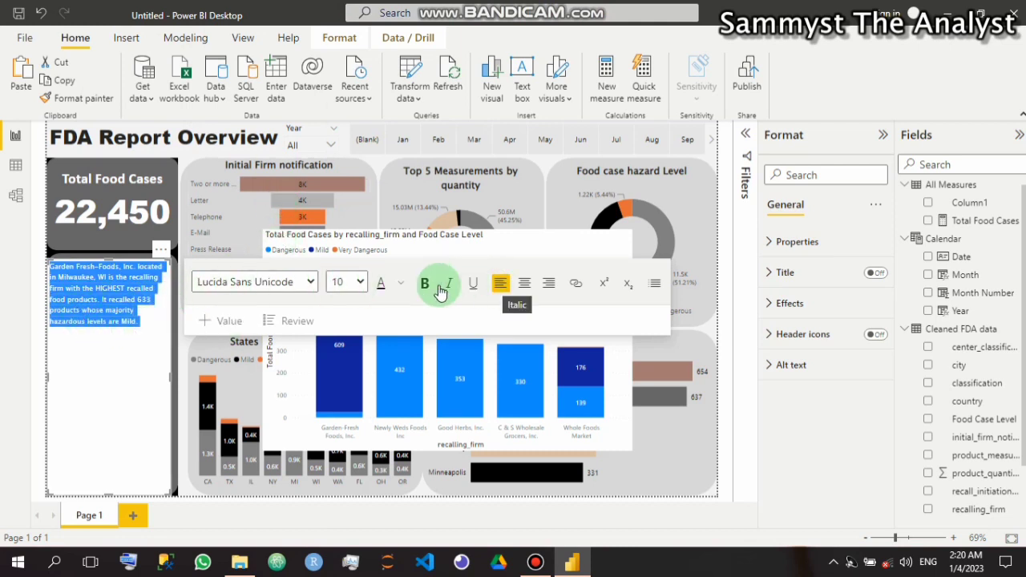
Try font sizes 24 and 20 on the insight text, and settle on 18
click(346, 281)
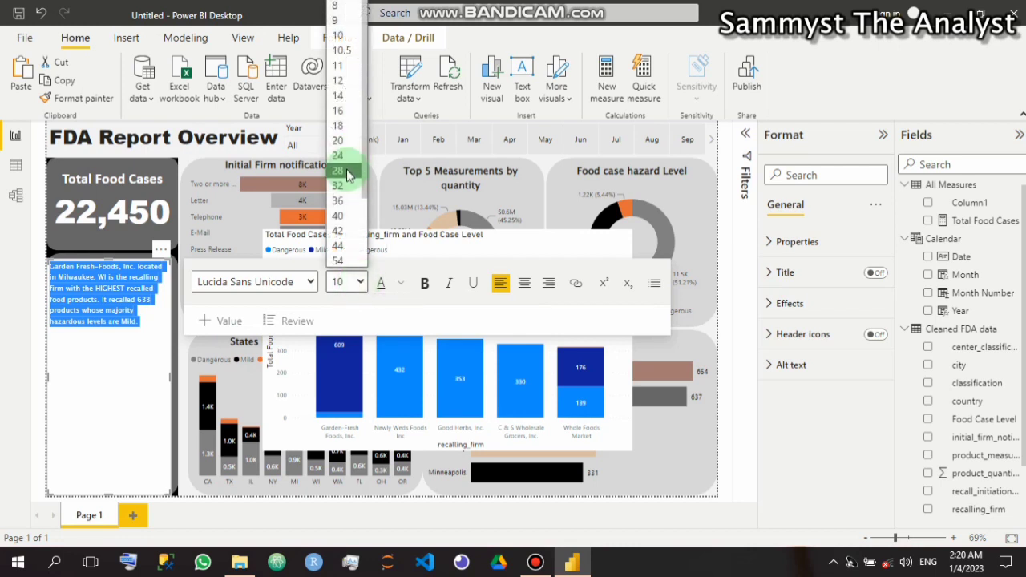
click(342, 157)
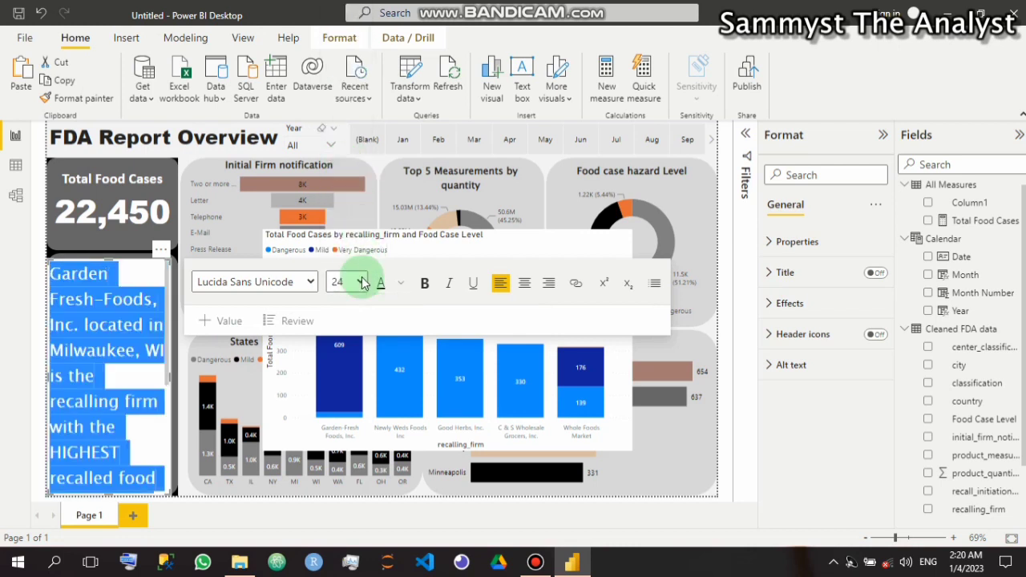
click(361, 282)
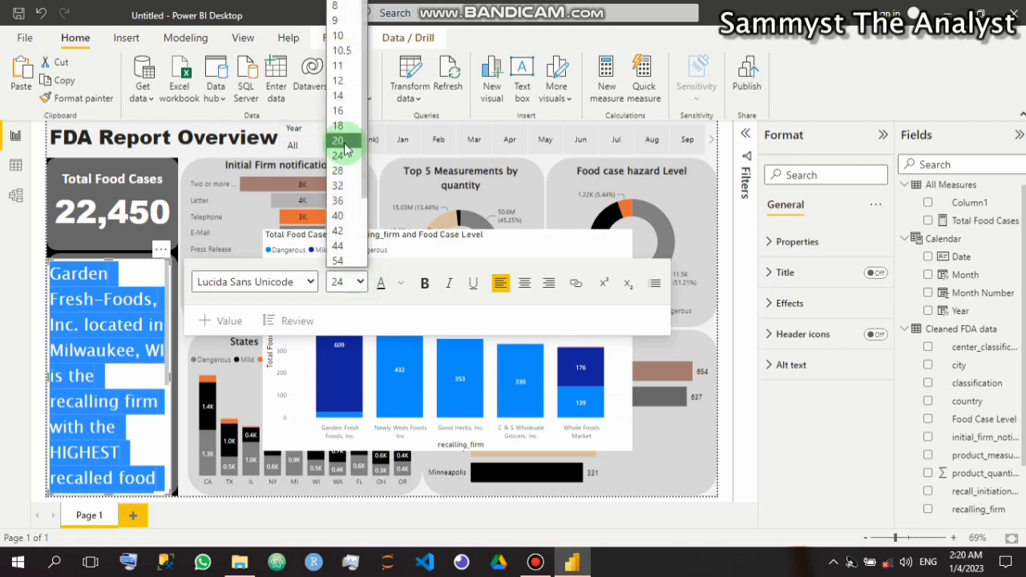
click(345, 144)
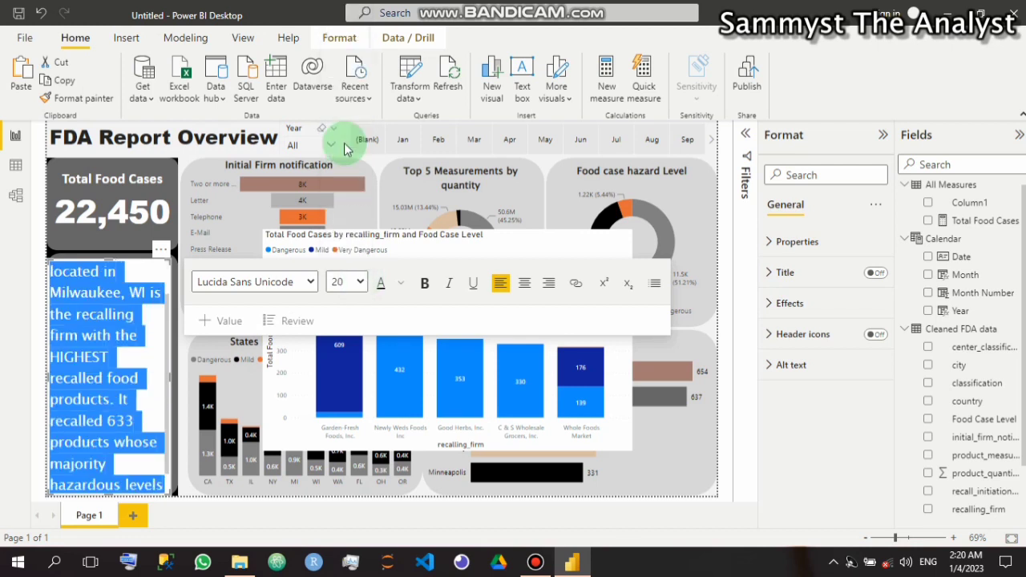
click(361, 282)
click(358, 129)
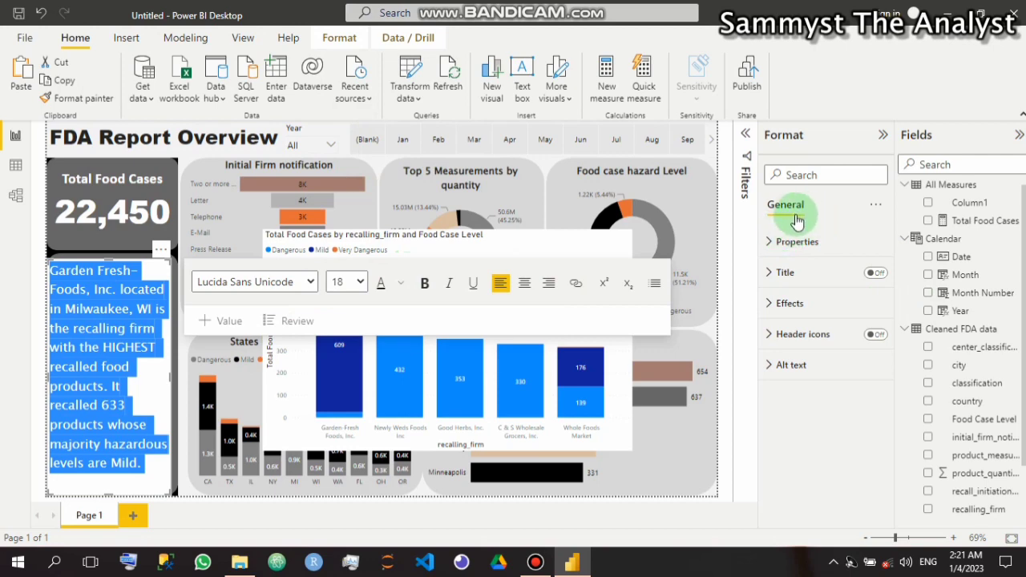
Turn off the insight text box's background in its Effects settings
click(773, 305)
click(869, 332)
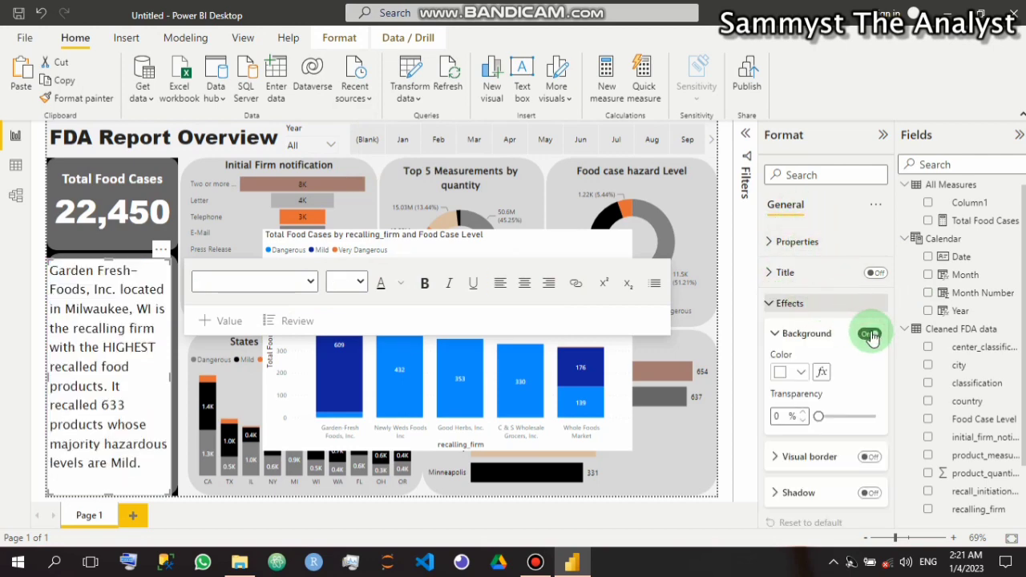
Colour the entire insight text white and centre-align it
click(141, 463)
drag(90, 445, 46, 260)
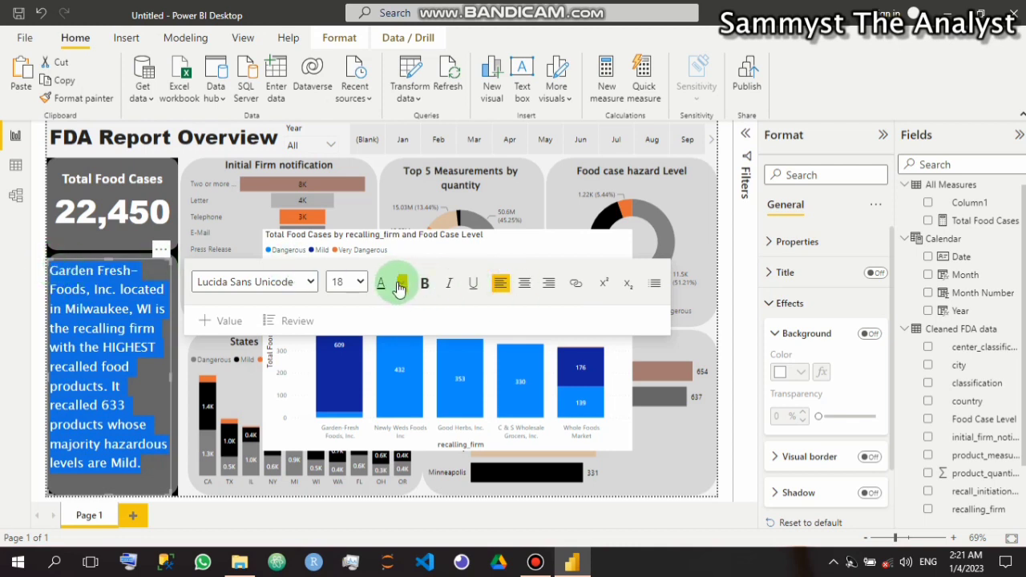
click(402, 287)
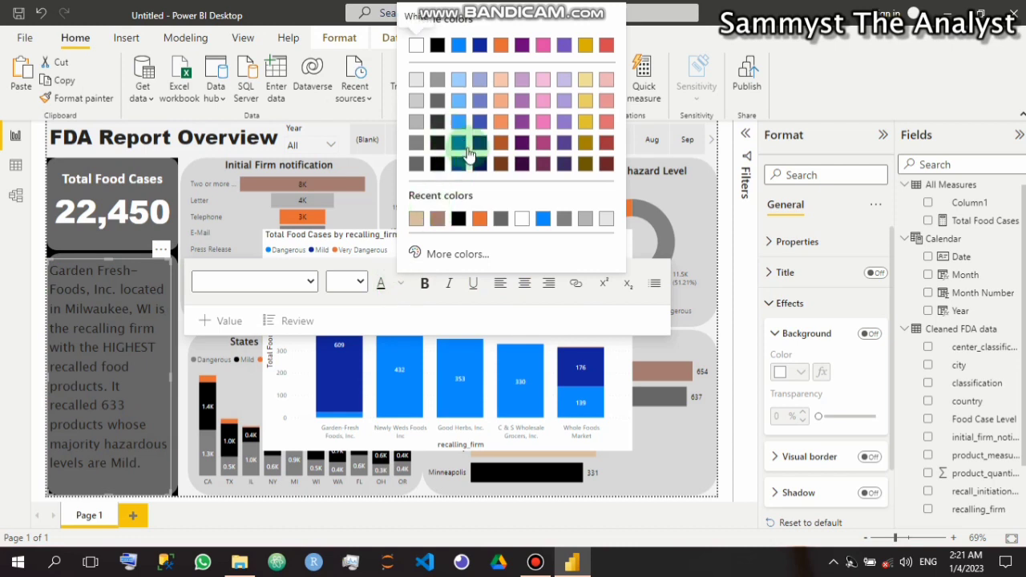
click(415, 46)
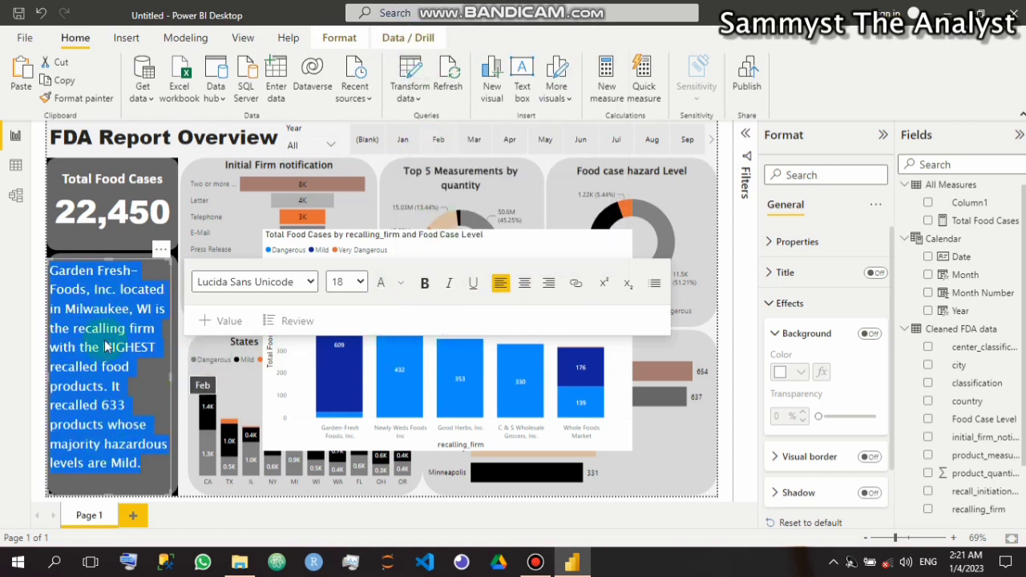
click(524, 287)
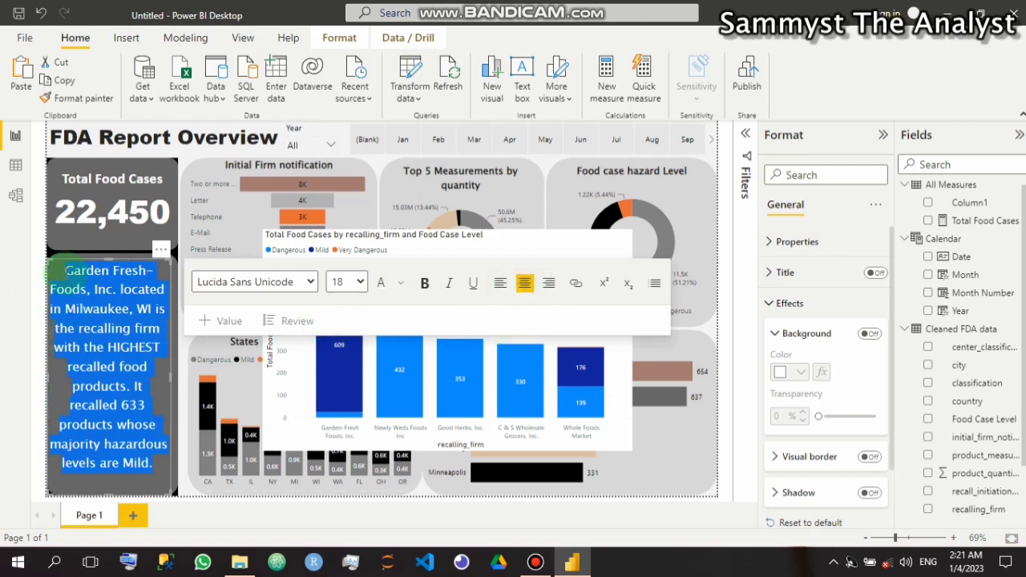
Change the font of "Garden Fresh-Foods, Inc." and "Milwaukee, WI" in the insight text to Arial Black
drag(64, 272, 144, 271)
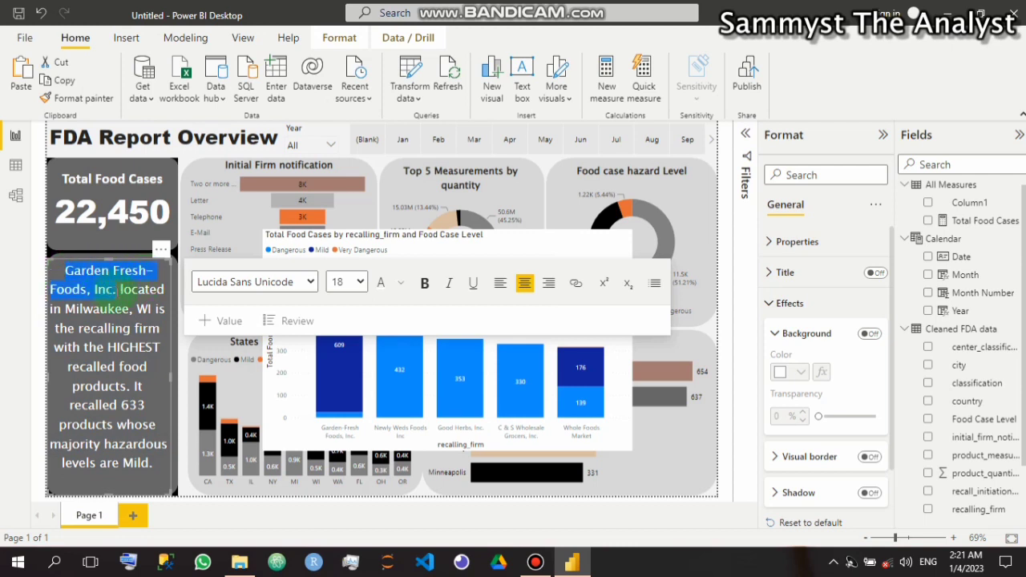
click(311, 282)
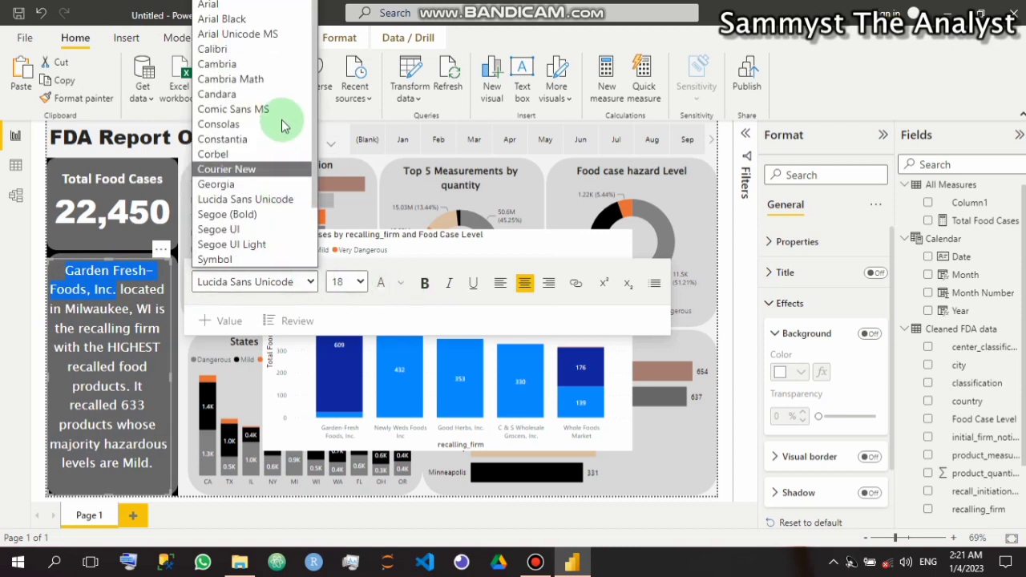
click(222, 19)
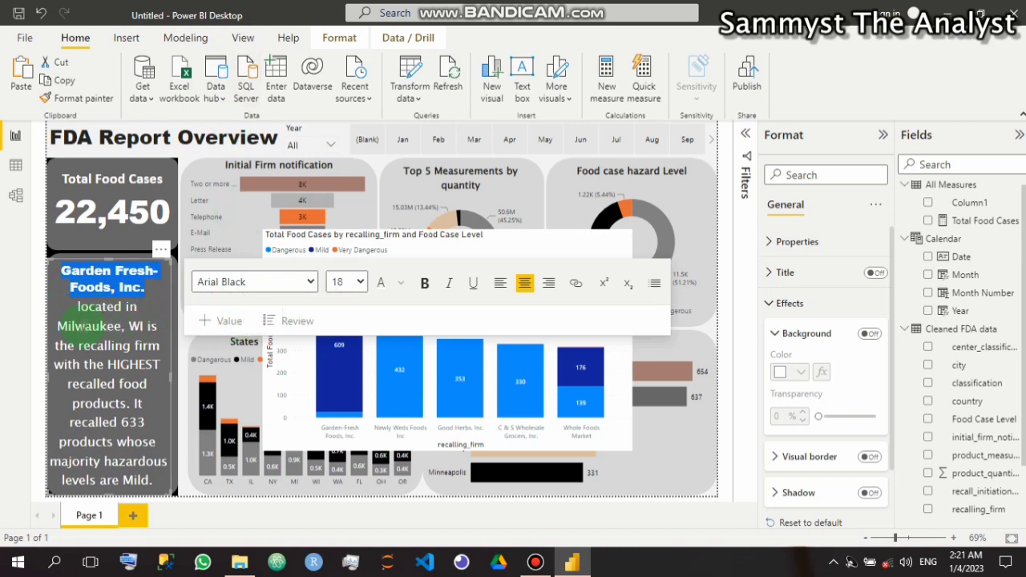
click(59, 325)
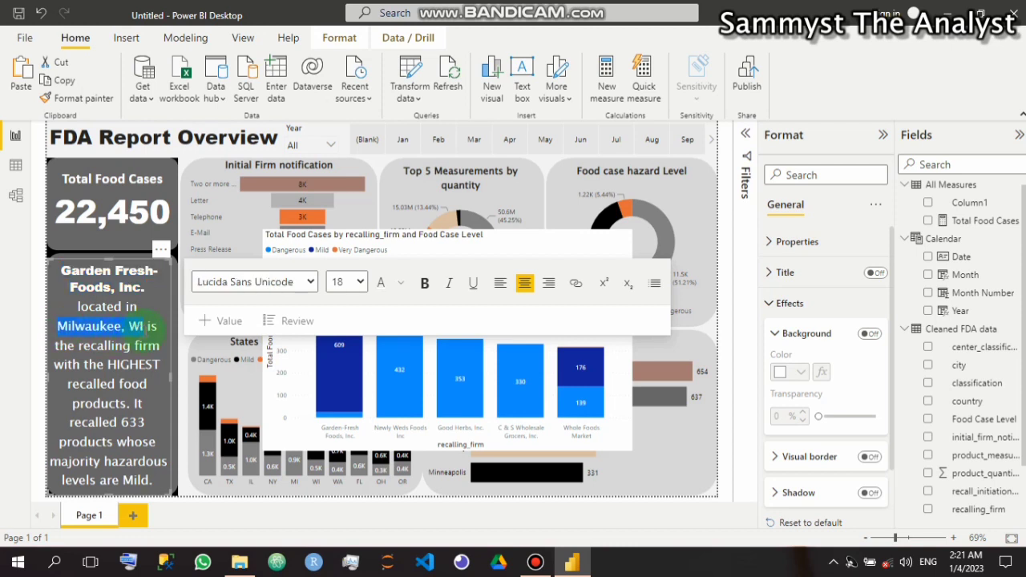
click(312, 283)
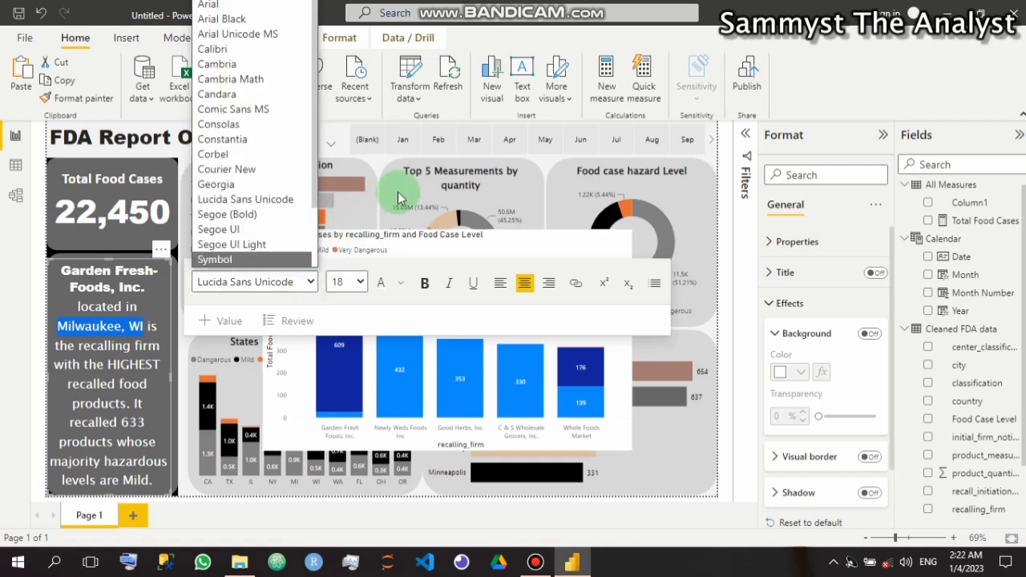
click(246, 20)
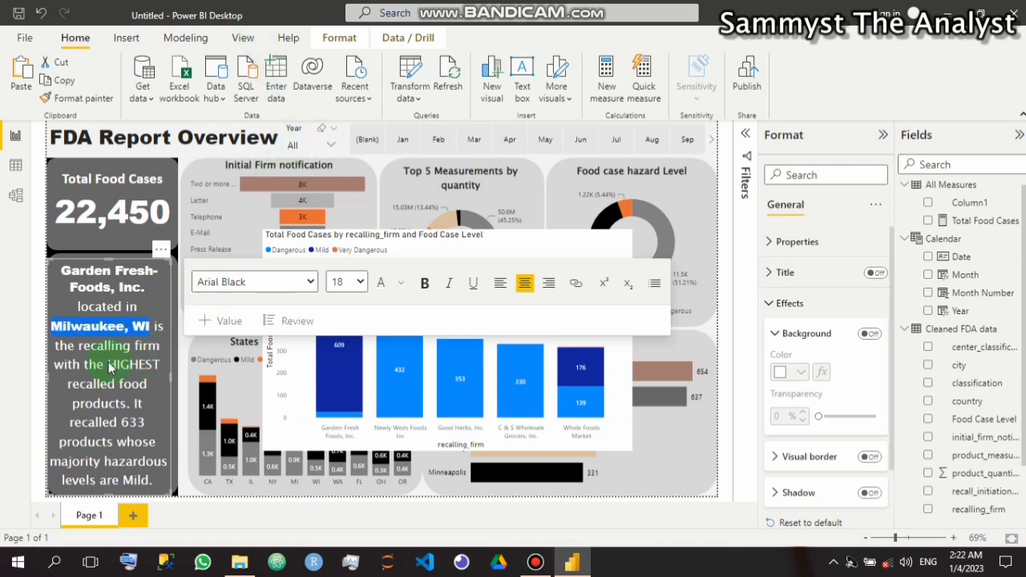
Change the word "HIGHEST" in the insight text to Times New Roman and make it bold
drag(109, 364, 164, 367)
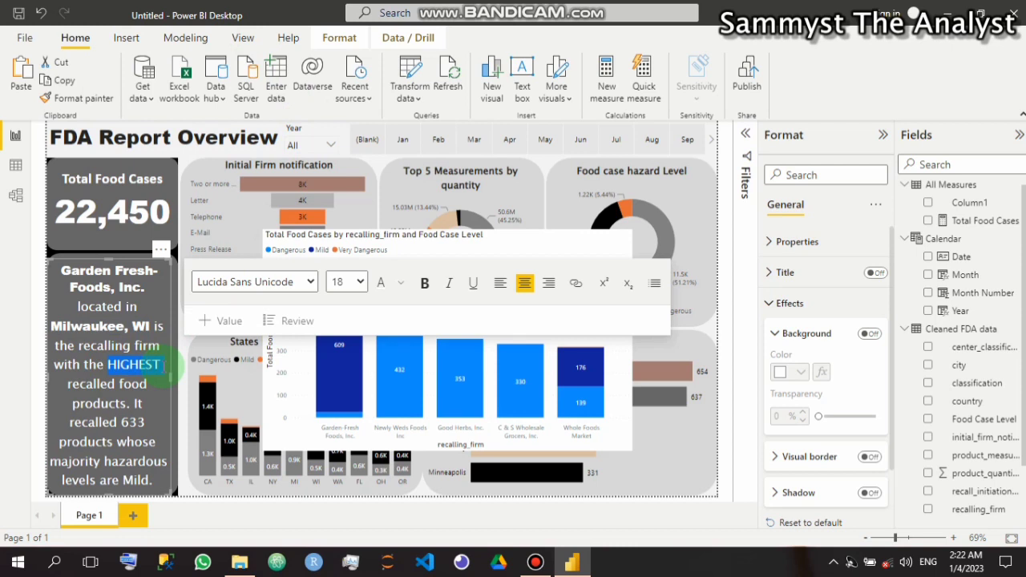
click(311, 282)
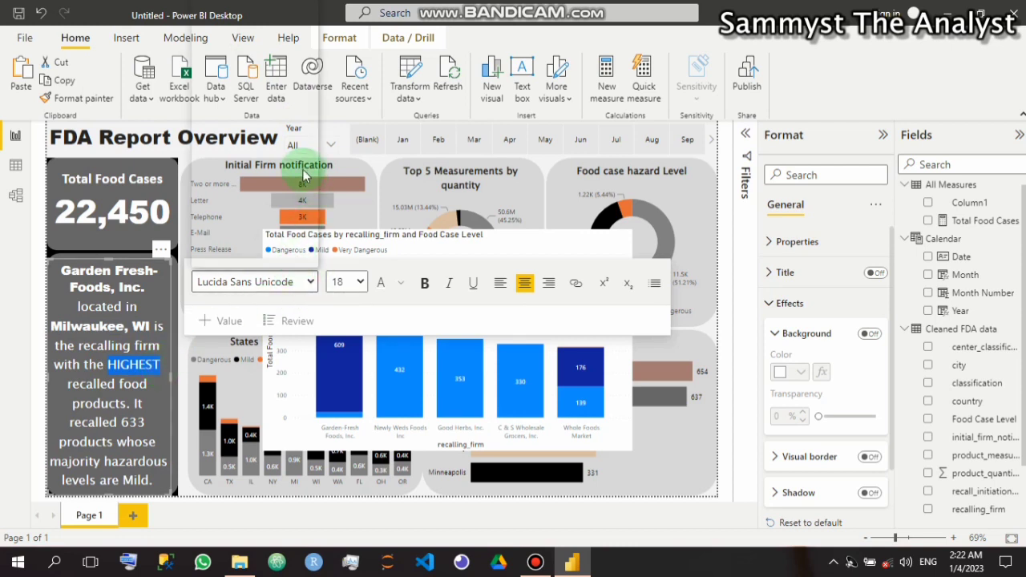
scroll(276, 213, down, 2)
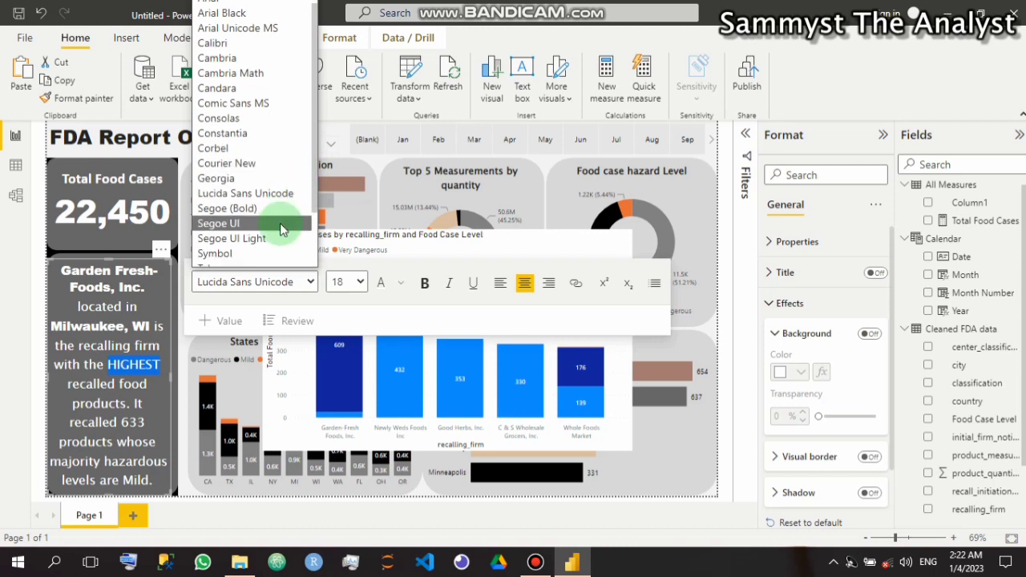
click(265, 215)
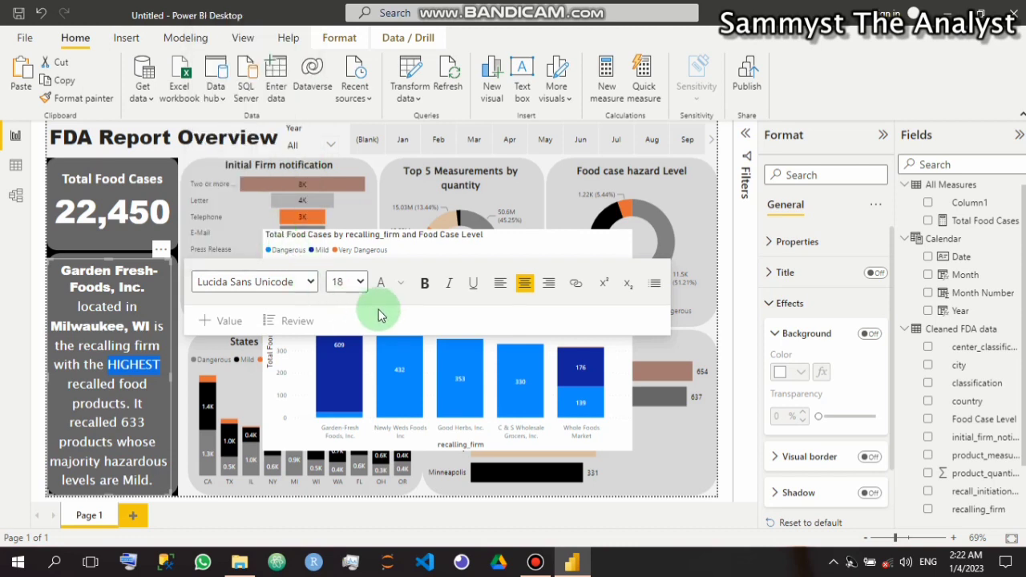
click(426, 287)
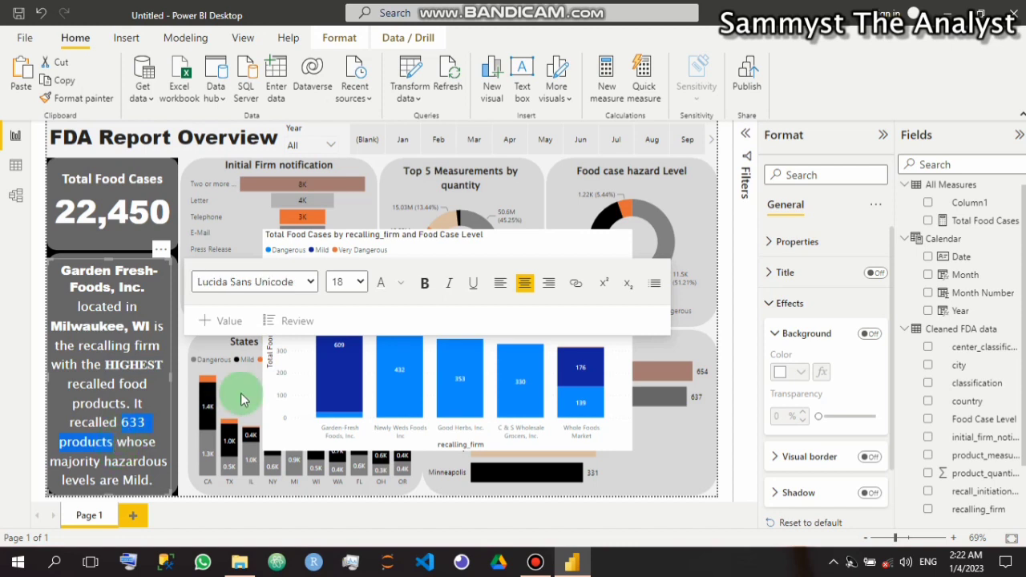
Underline "633 products" in the insight text, trying bold on it and removing the bold again
click(426, 285)
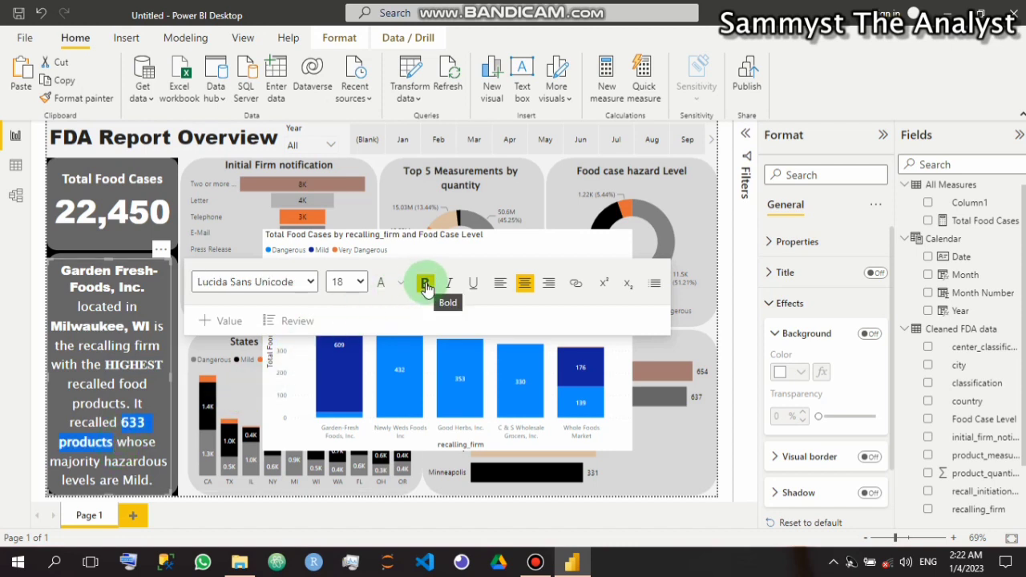
click(472, 285)
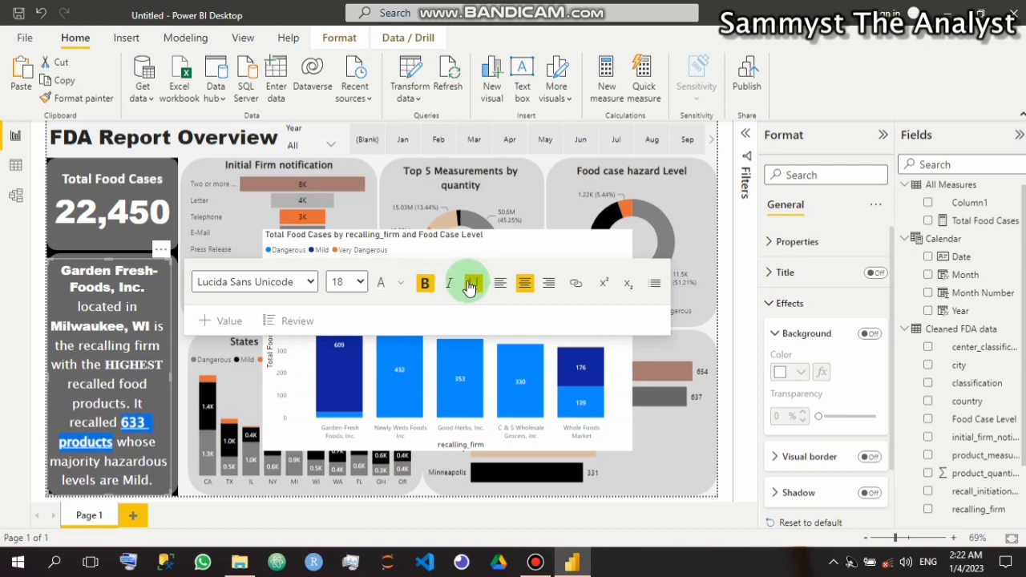
click(426, 289)
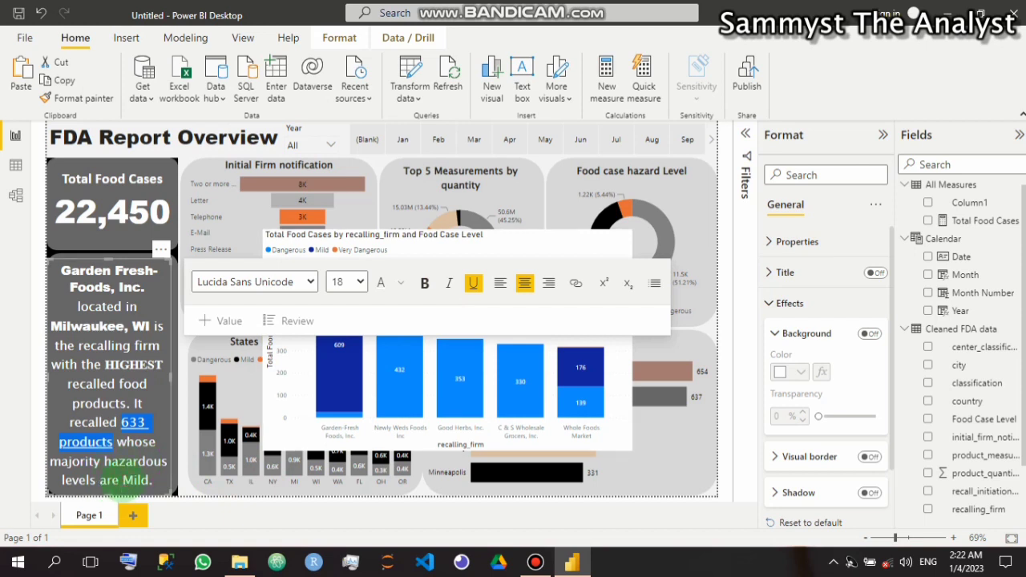
Change the word "Mild" at the end of the insight text to Times New Roman and make it bold
click(129, 480)
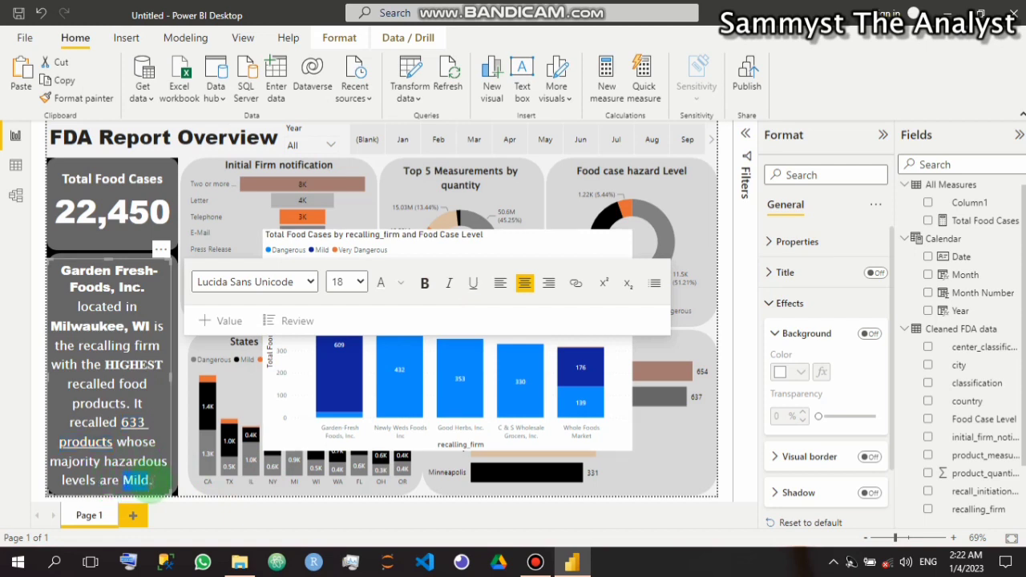
click(312, 282)
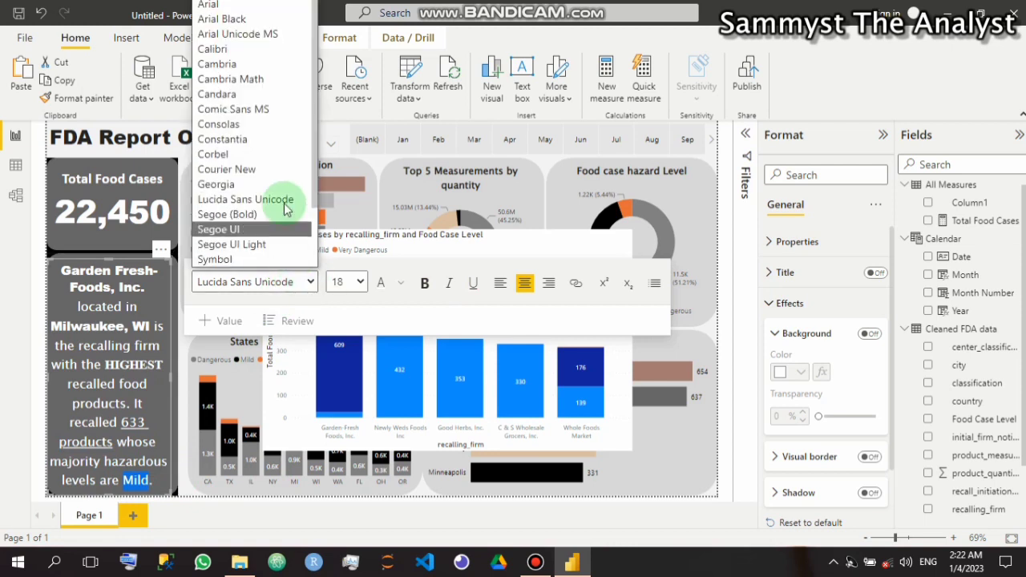
scroll(281, 235, down, 2)
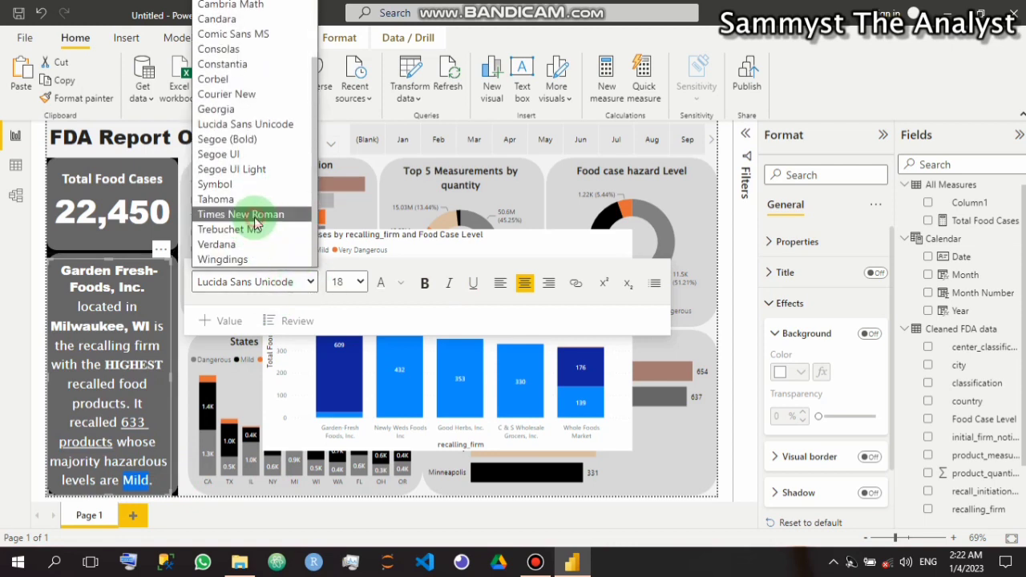
click(252, 216)
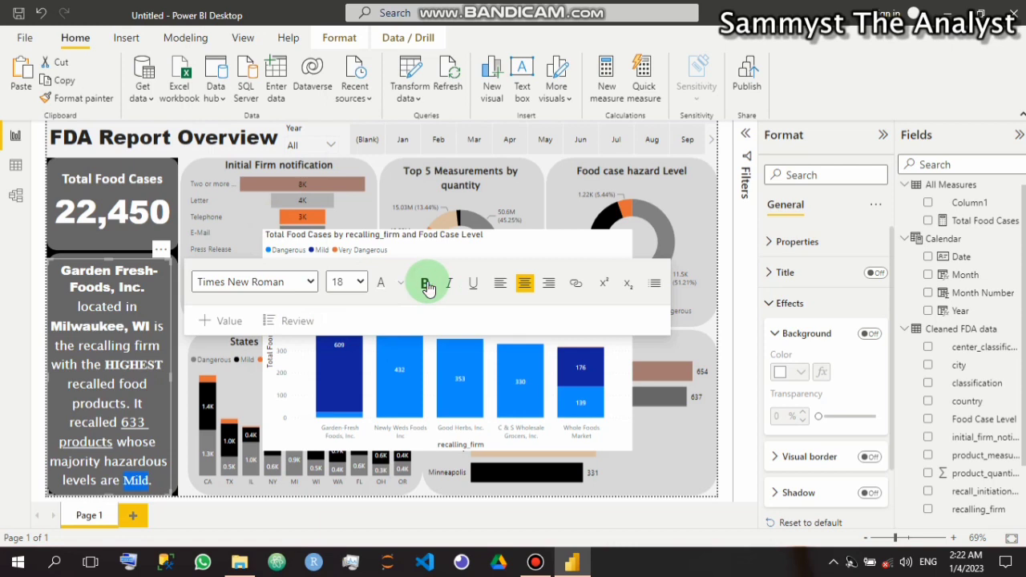
click(426, 284)
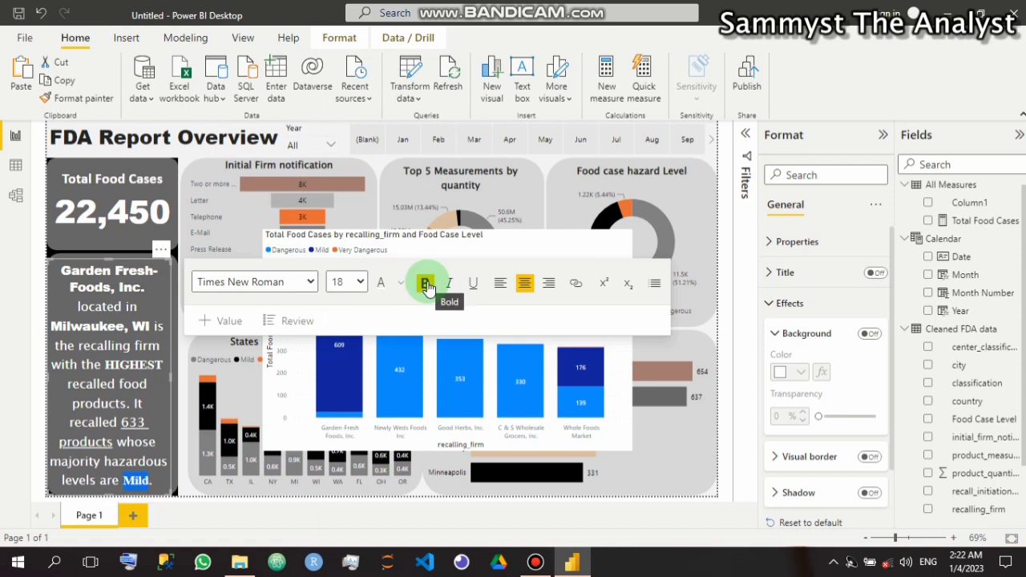
Widen the insight text box slightly and set the font size of "Mild" to 20
click(179, 383)
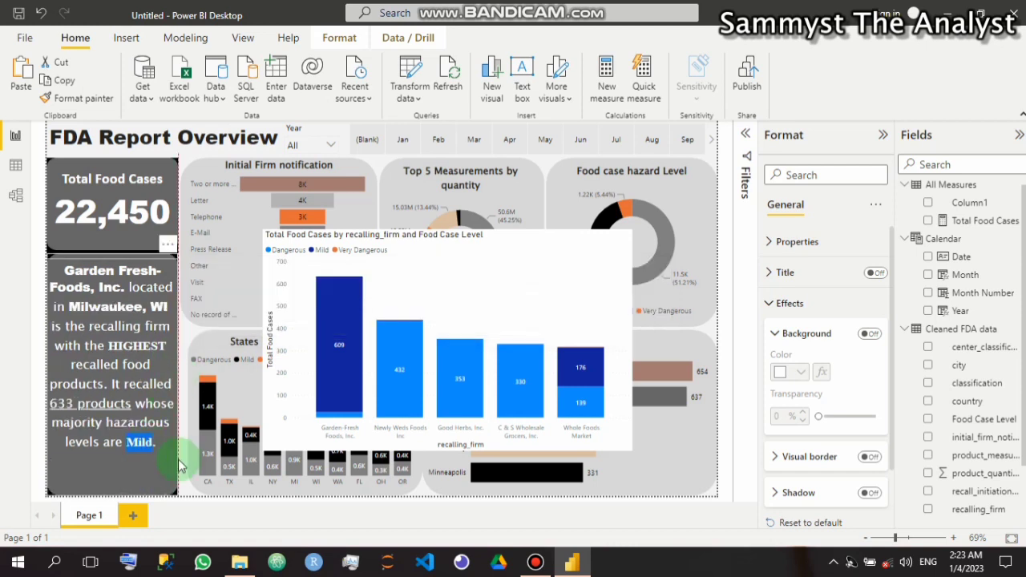
click(142, 447)
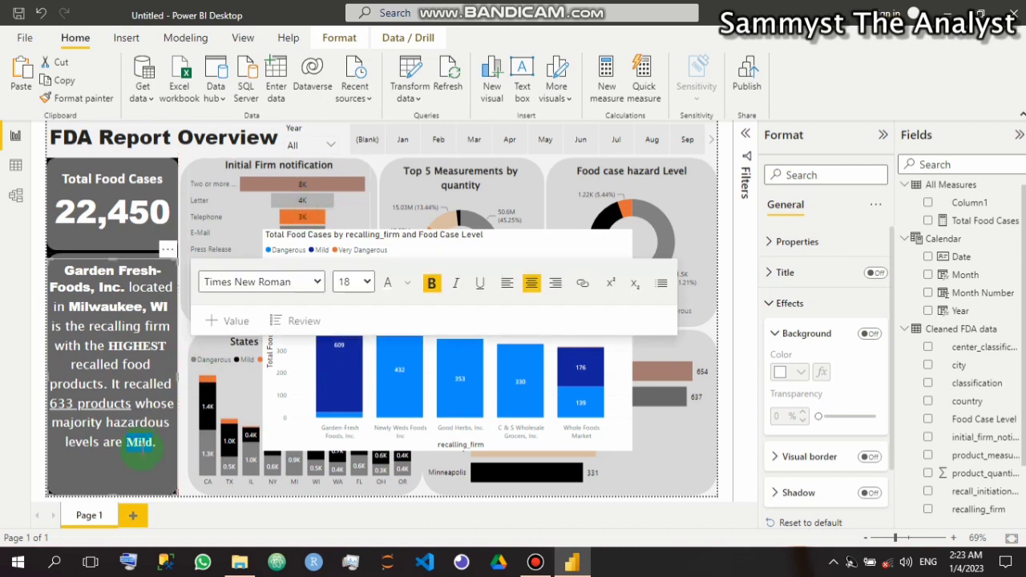
click(355, 281)
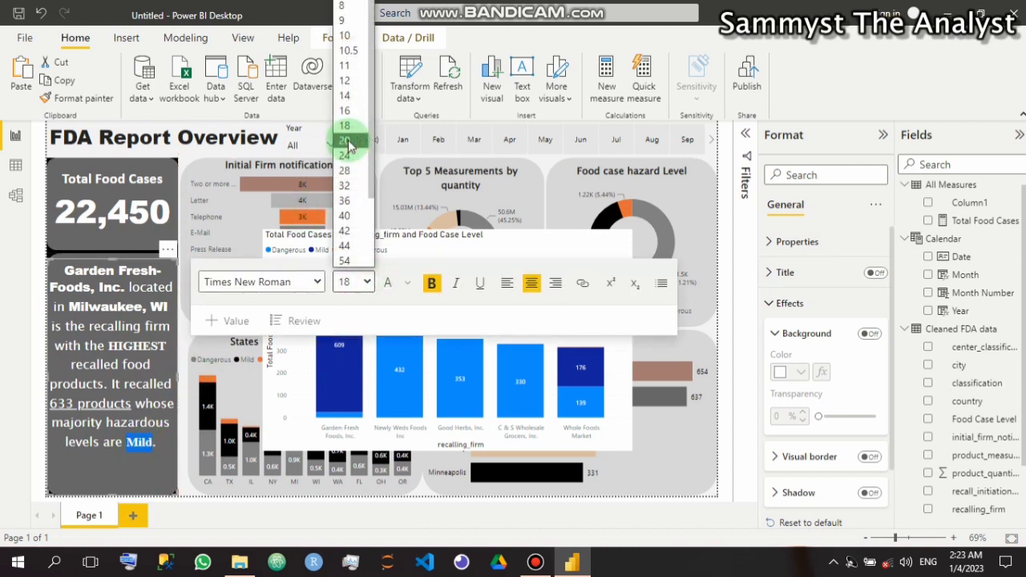
click(346, 142)
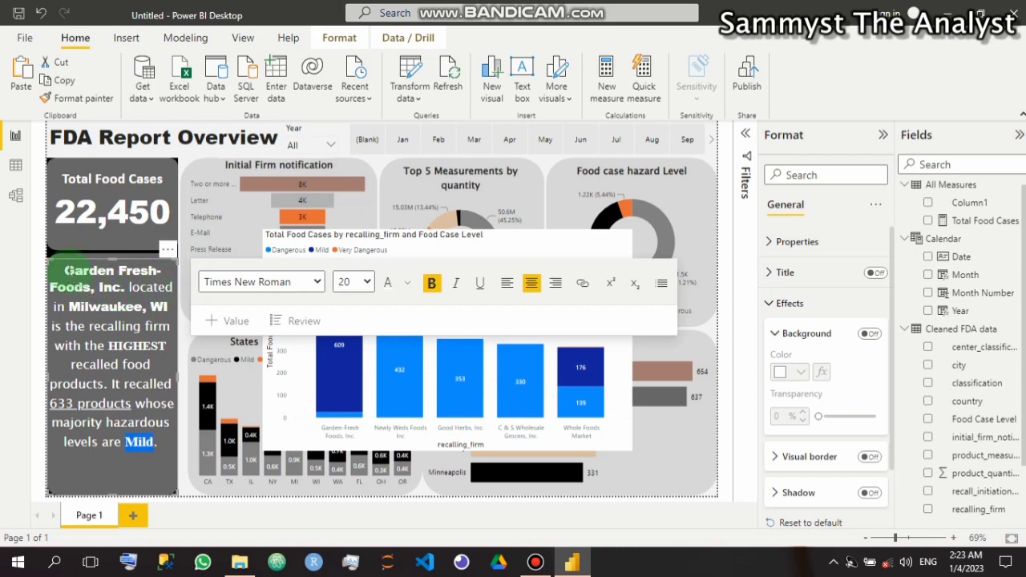
Set the font size of "Garden Fresh-Foods, Inc." and "Milwaukee, WI" in the insight text to 20
drag(64, 270, 126, 287)
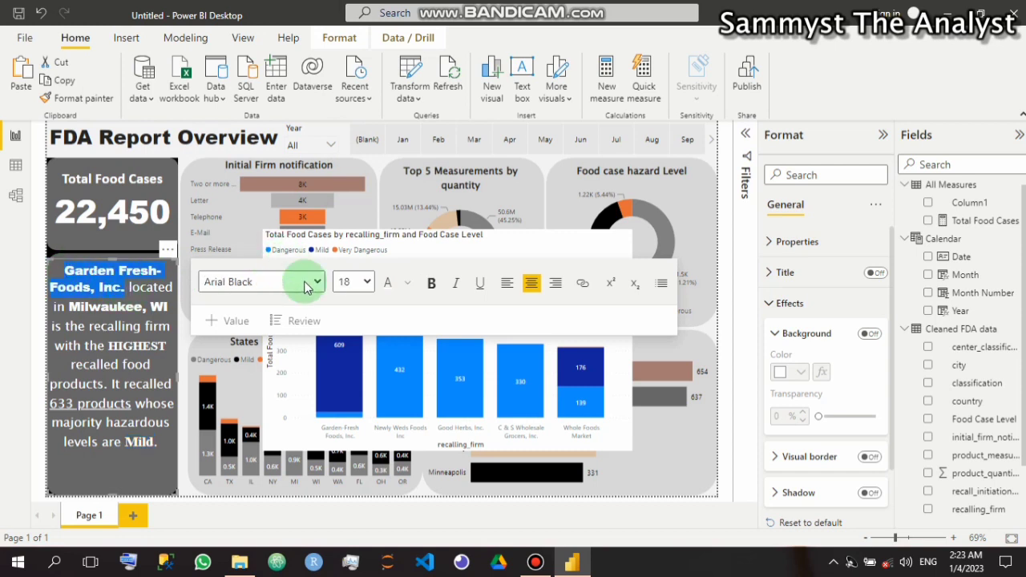
click(368, 287)
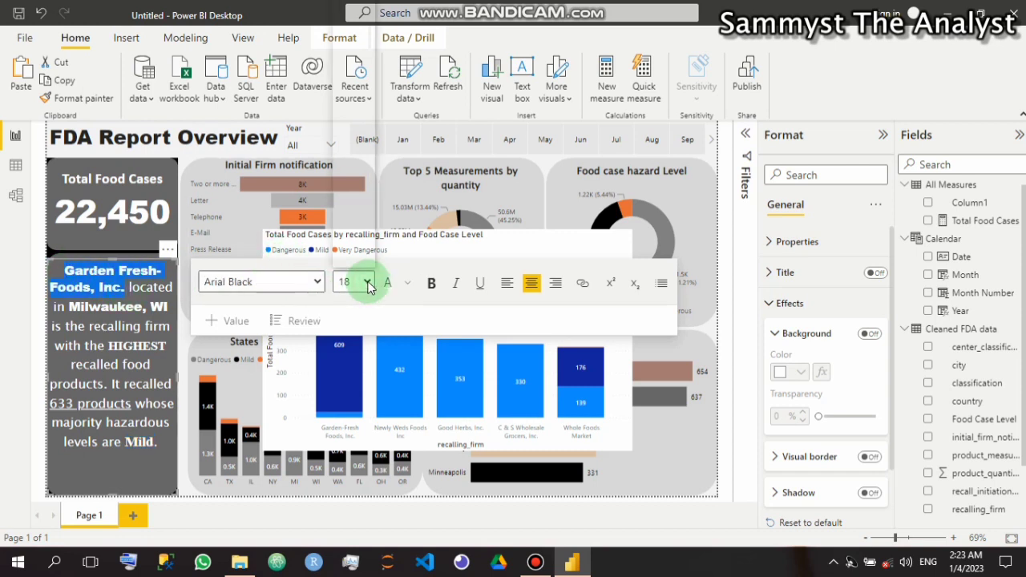
click(320, 164)
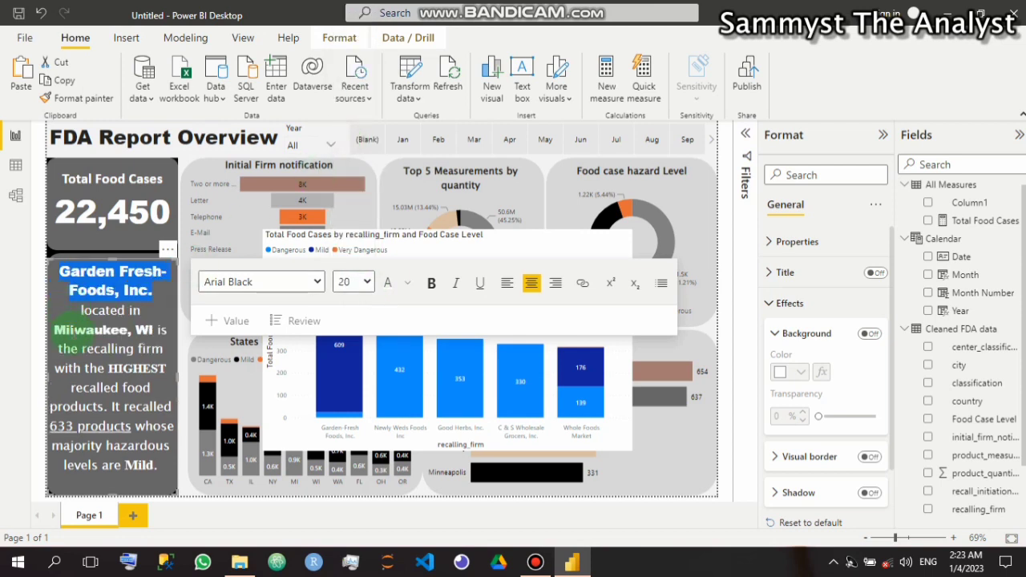
drag(53, 330, 154, 330)
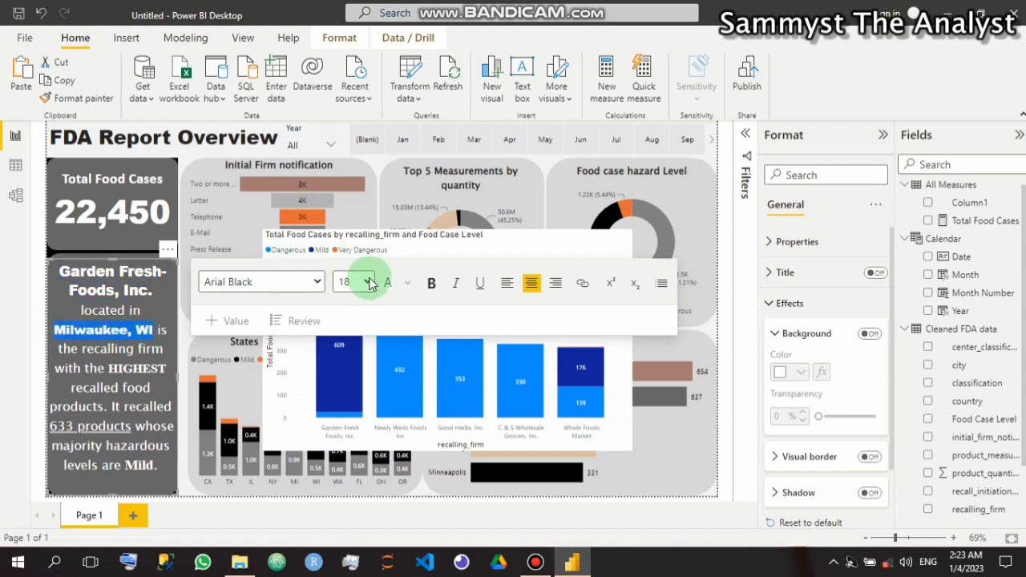
click(369, 282)
click(353, 143)
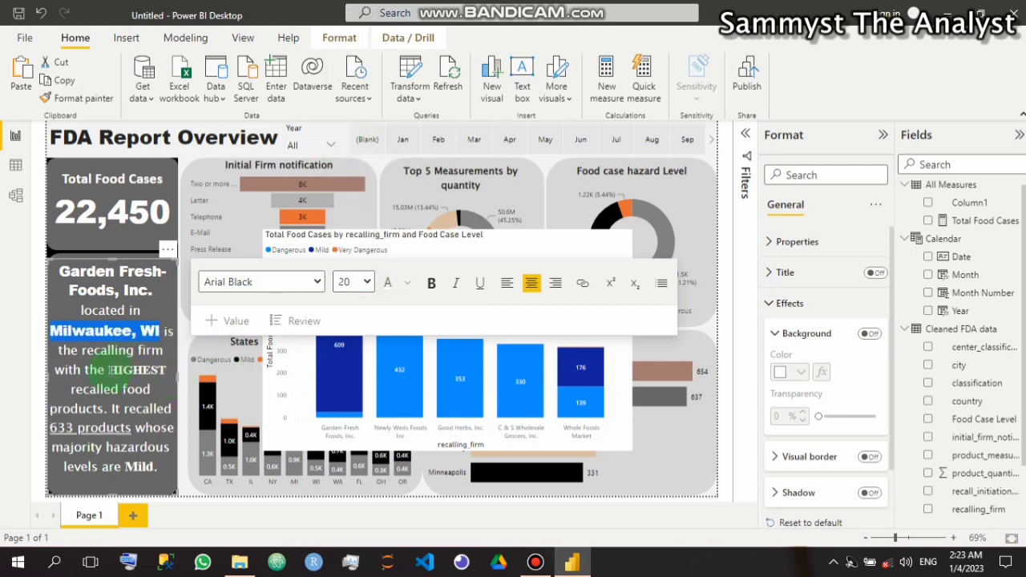
Set the font size of "HIGHEST" in the insight text to 20 and deselect the text box
drag(109, 370, 163, 374)
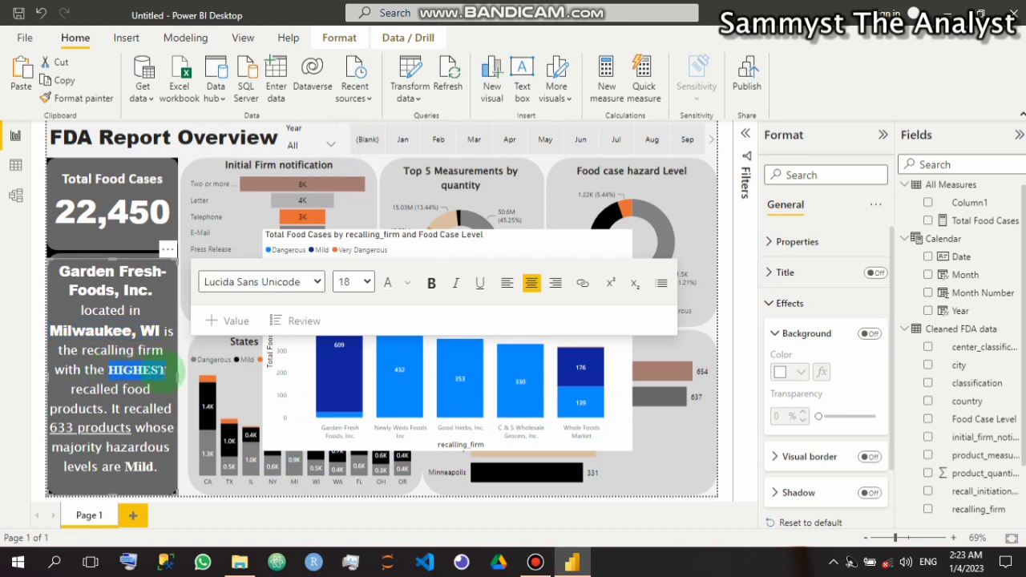
click(367, 282)
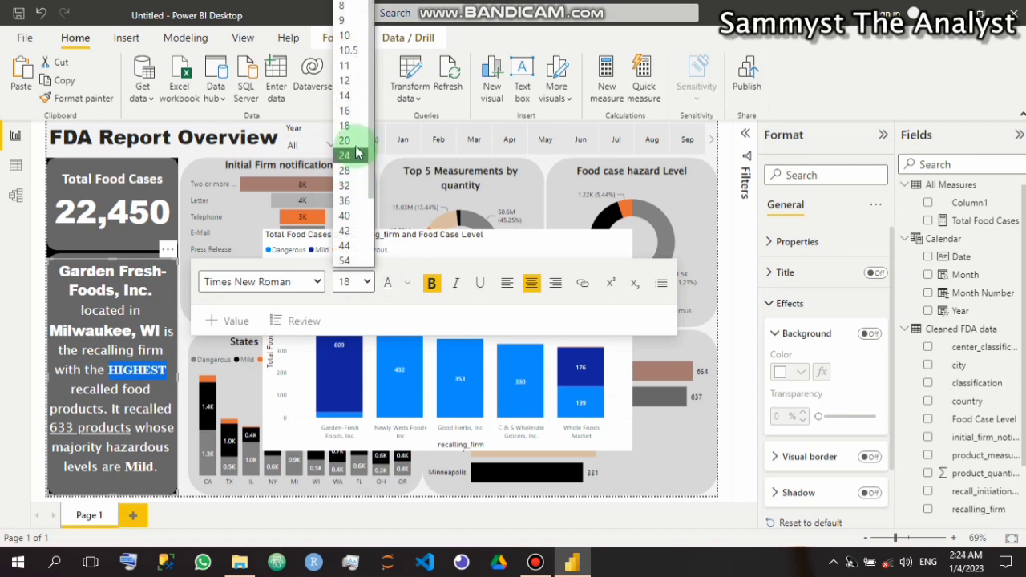
click(353, 140)
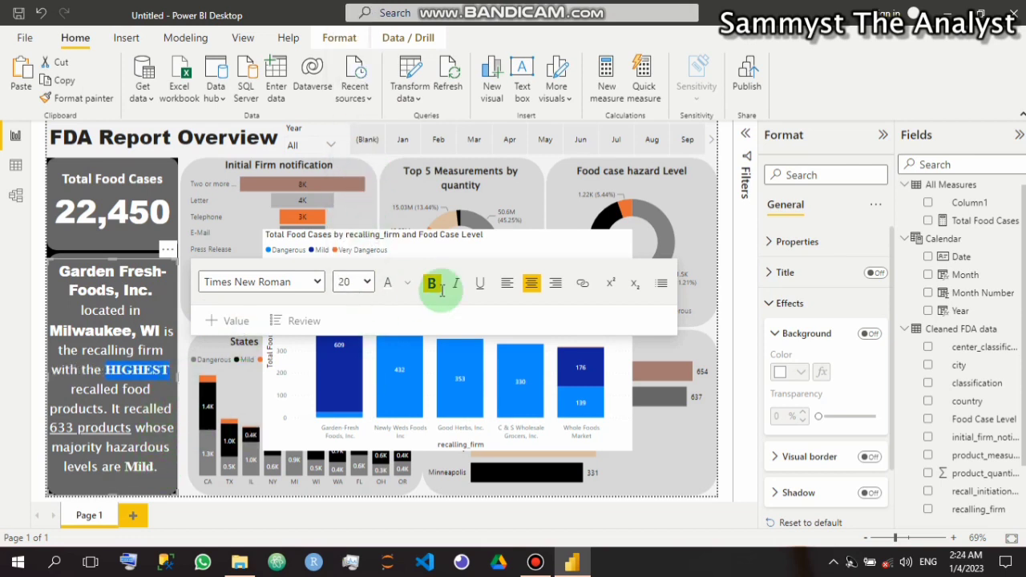
click(190, 228)
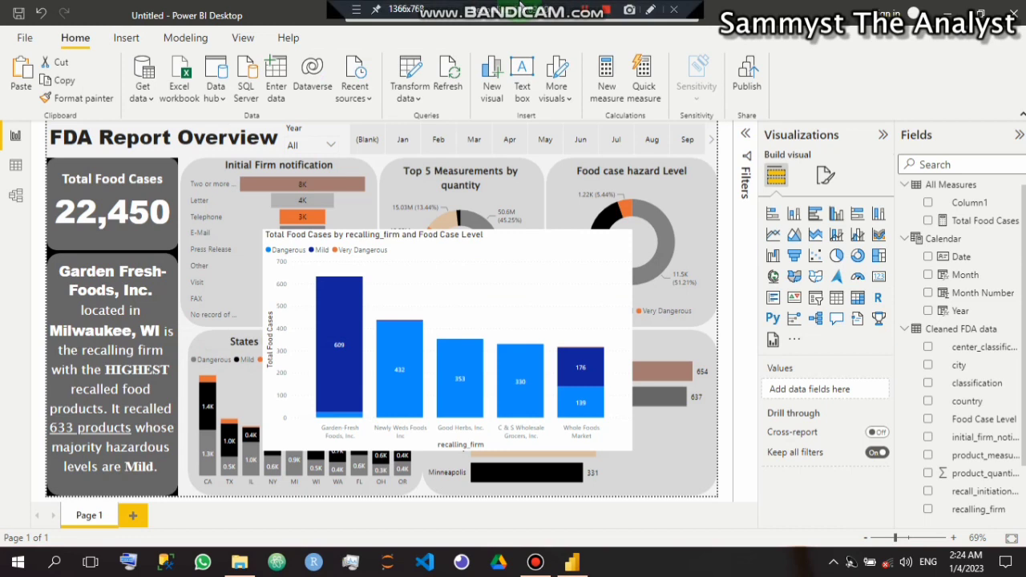
Delete the "Total Food Cases by recalling_firm and Food Case Level" chart that covers the dashboard
click(604, 251)
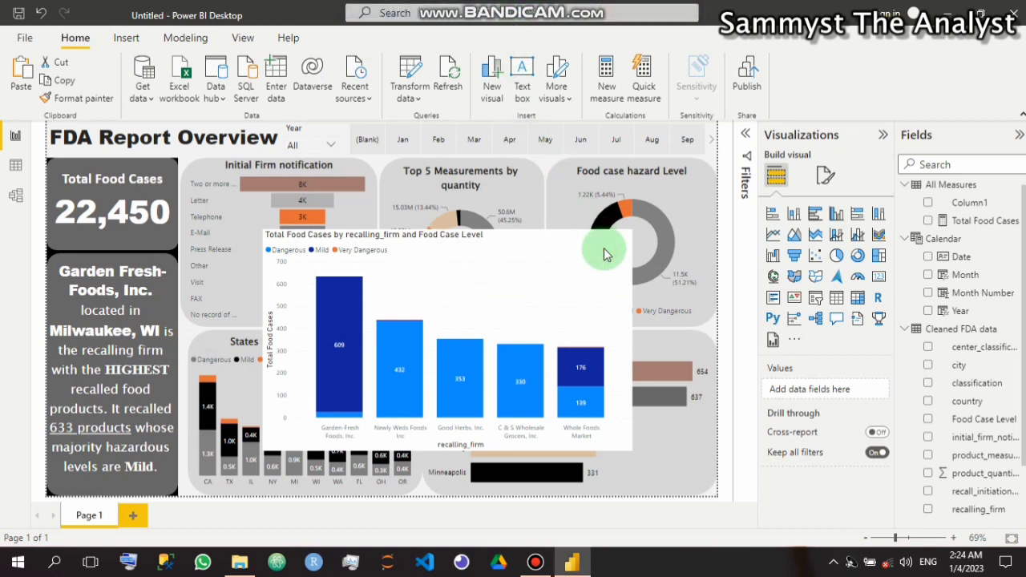
click(605, 253)
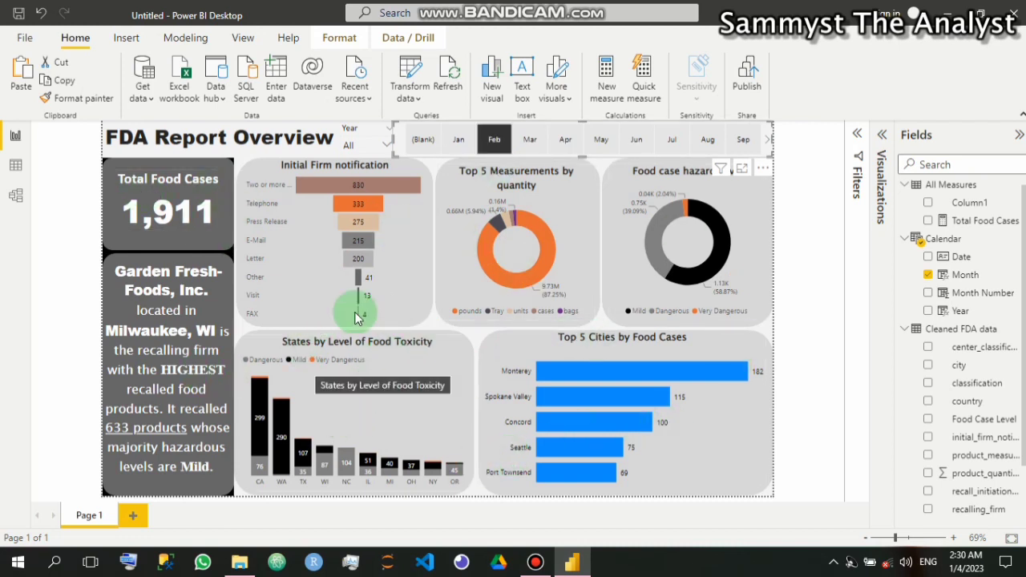
Clear the Feb selection in the month slicer and save the report as "FDA Report2" in Power BI file format
click(494, 141)
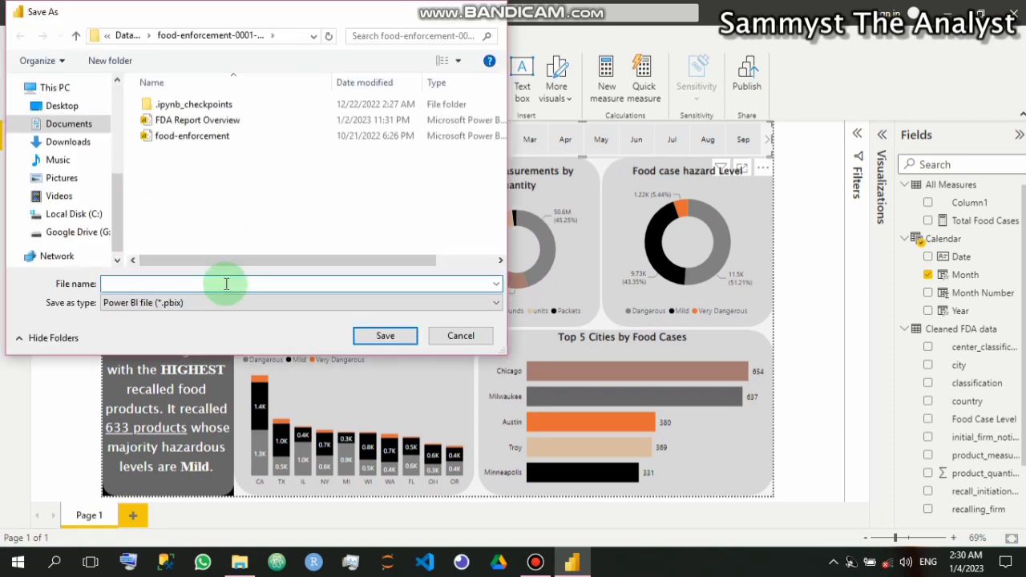
text(FDA)
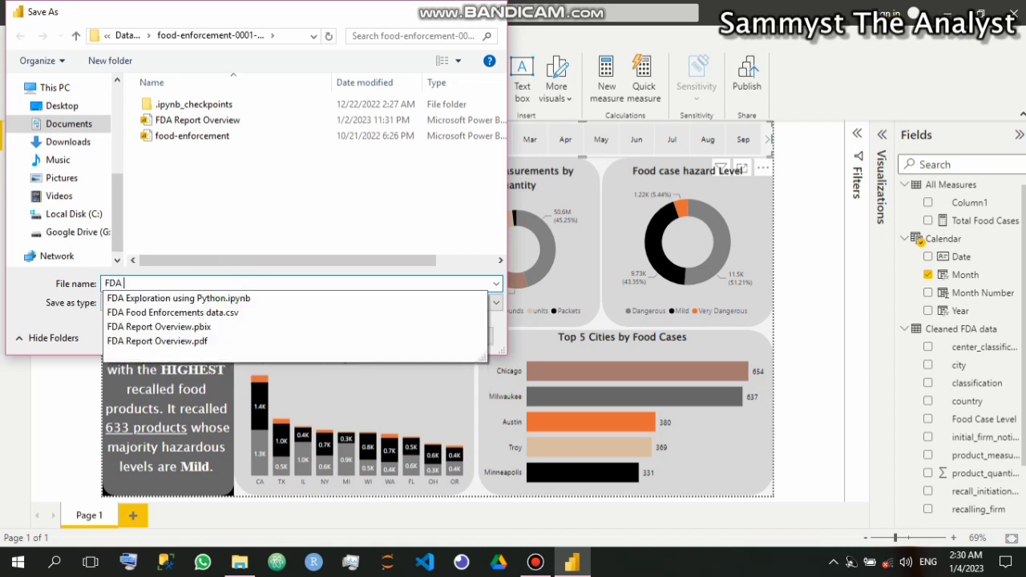
text( RE)
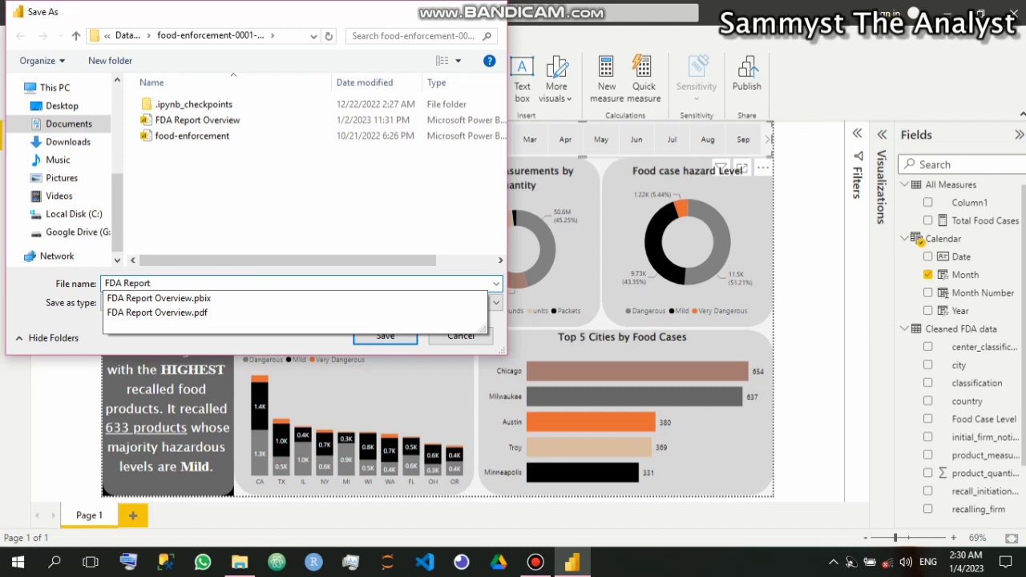
click(226, 283)
text(2)
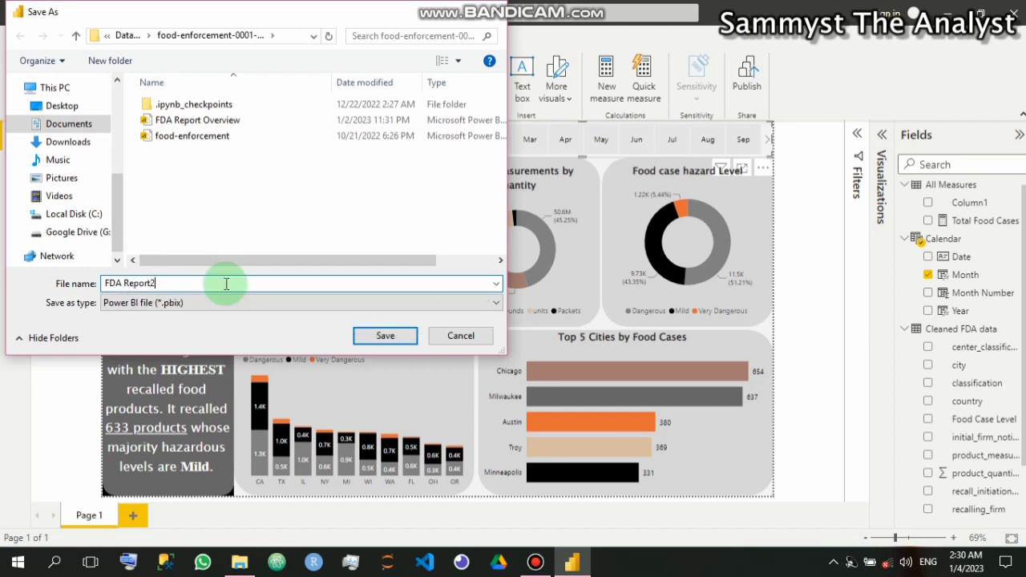
click(384, 337)
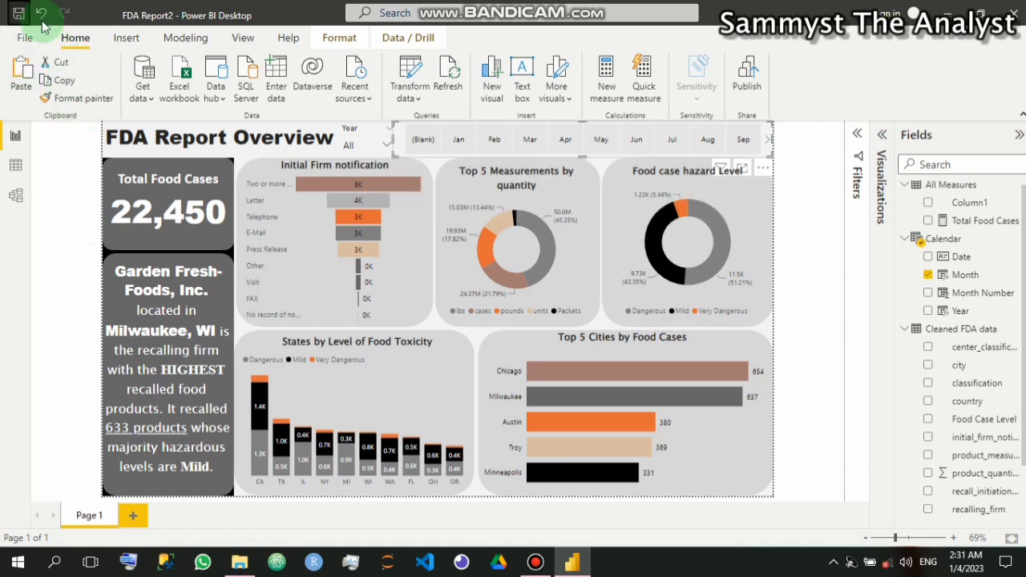
Export the report to PDF and view the exported file in a maximised Adobe Reader window
click(24, 40)
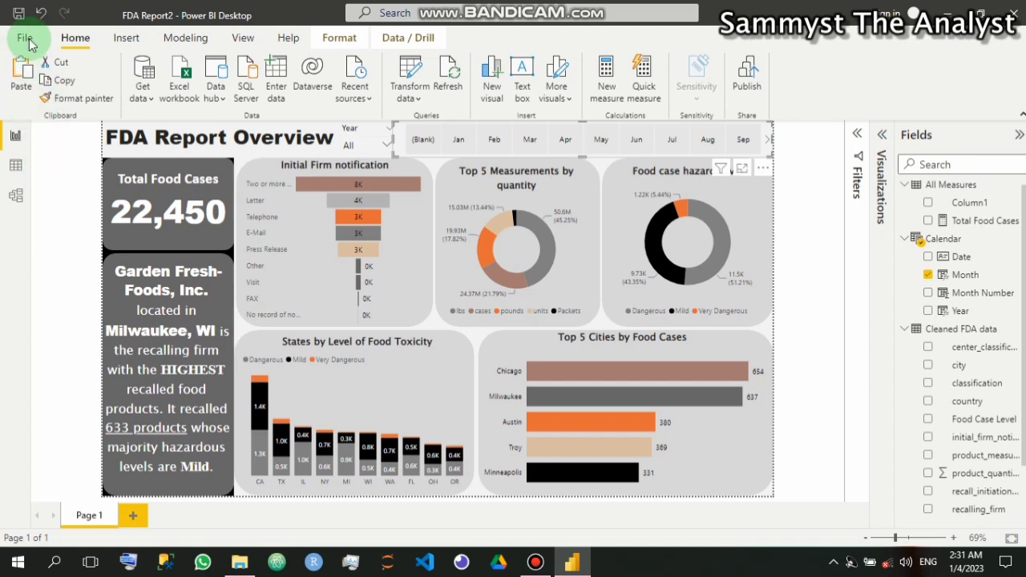
click(27, 41)
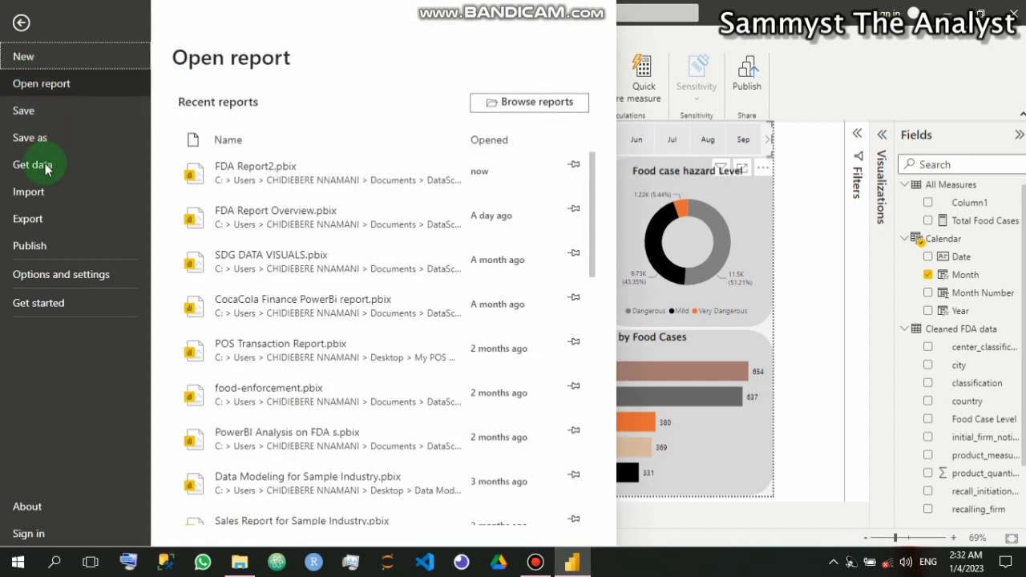
click(40, 229)
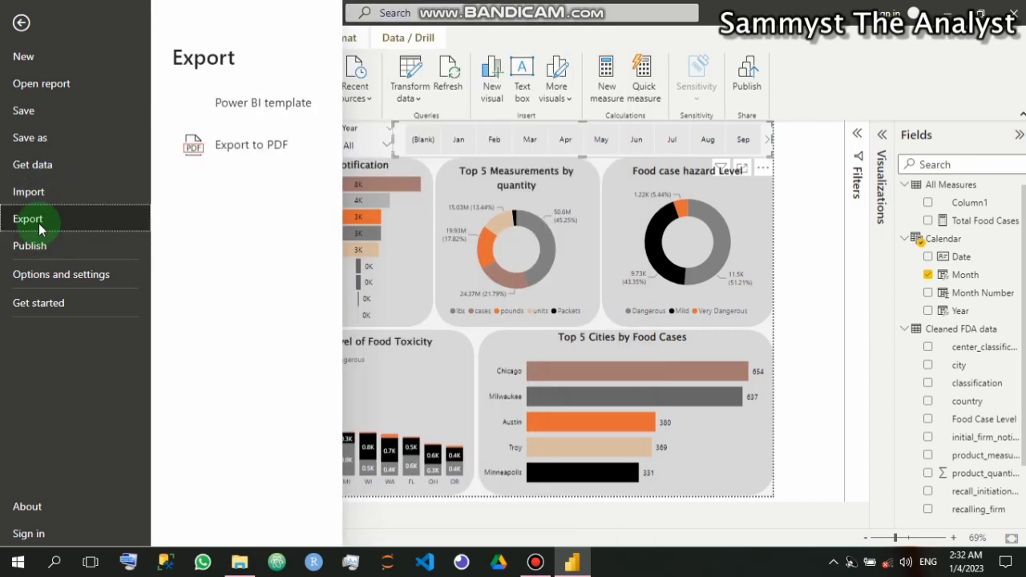
click(244, 149)
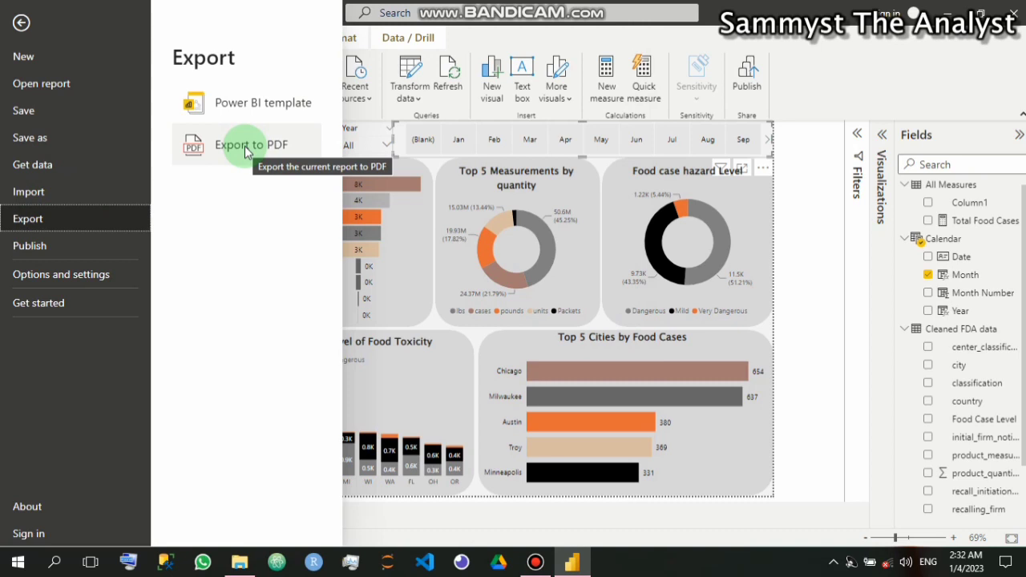
click(245, 149)
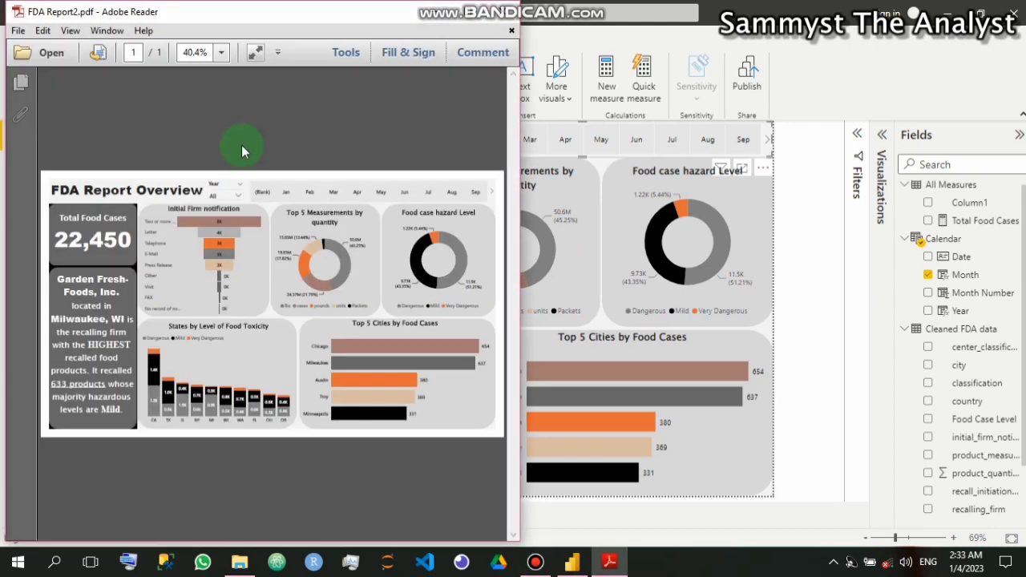
double_click(423, 16)
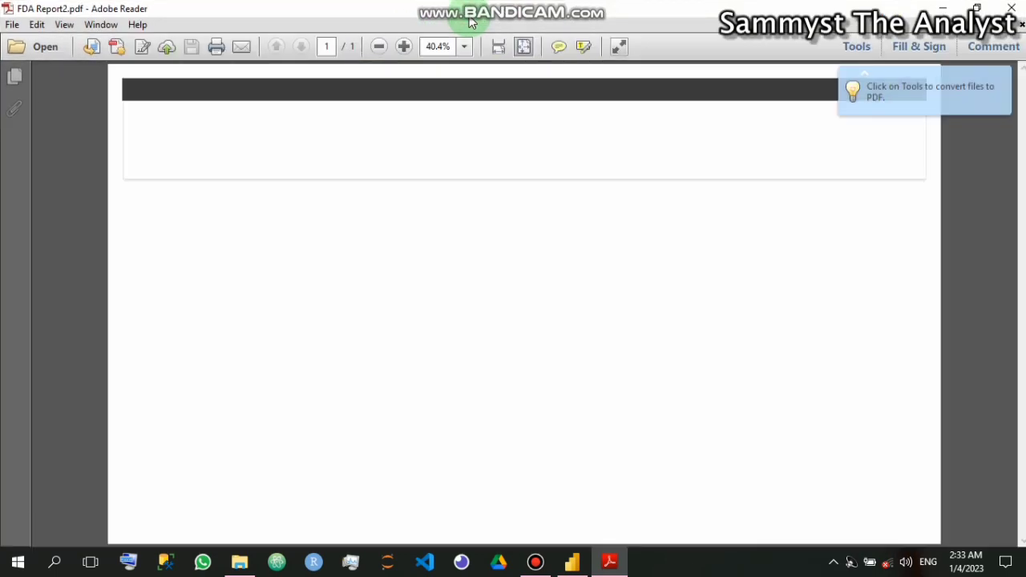
click(472, 234)
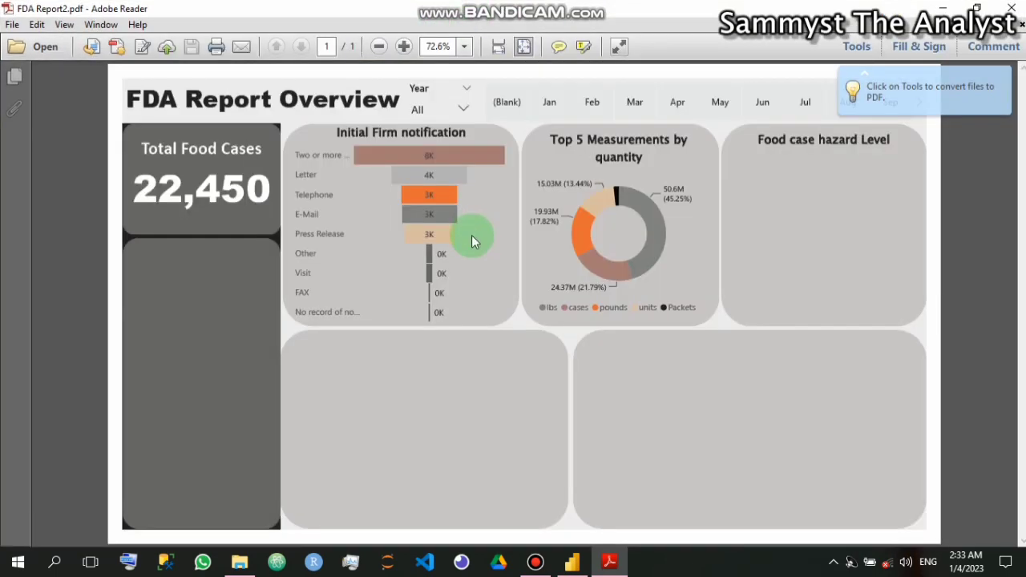